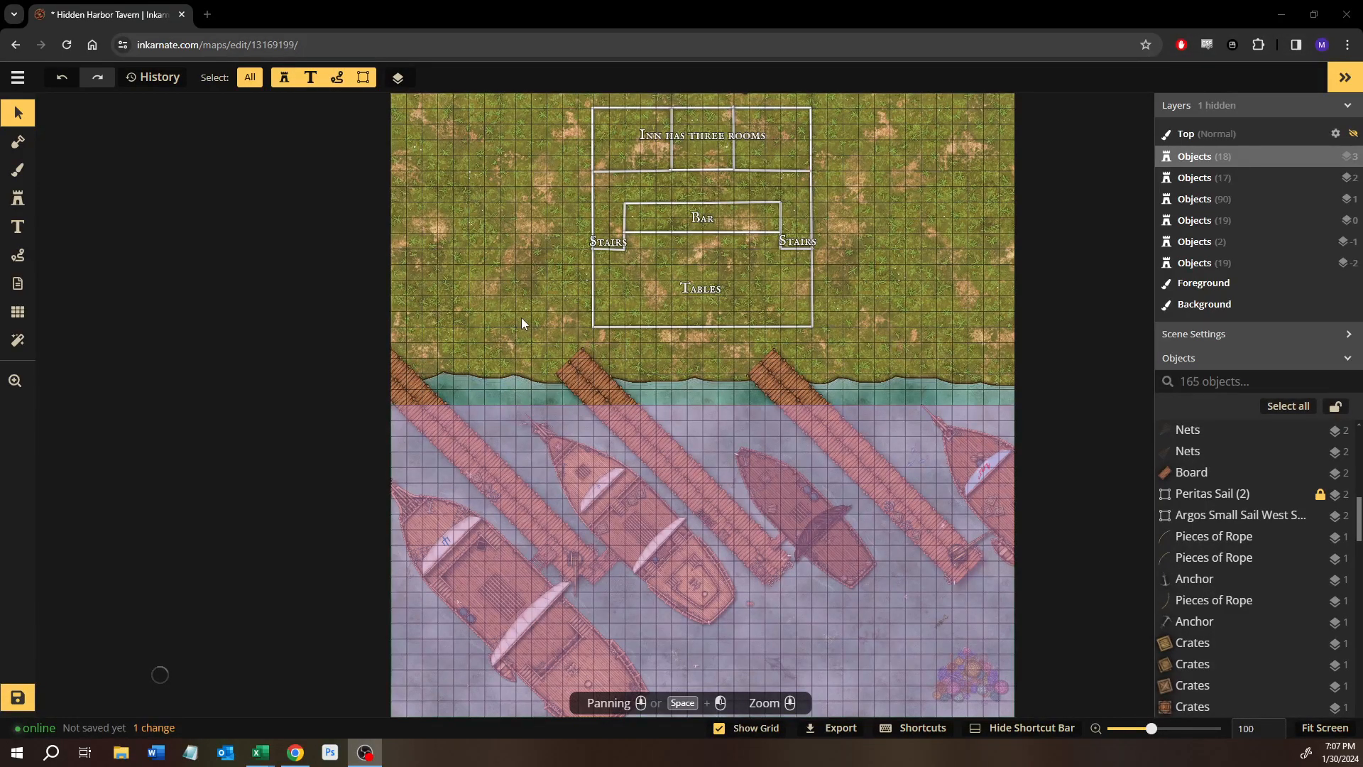
# Examine the inn floor plan outline, the surrounding grass and the docks along the shoreline.
pyautogui.moveTo(348, 112); pyautogui.dragTo(560, 325)
pyautogui.moveTo(560, 322); pyautogui.dragTo(560, 322)
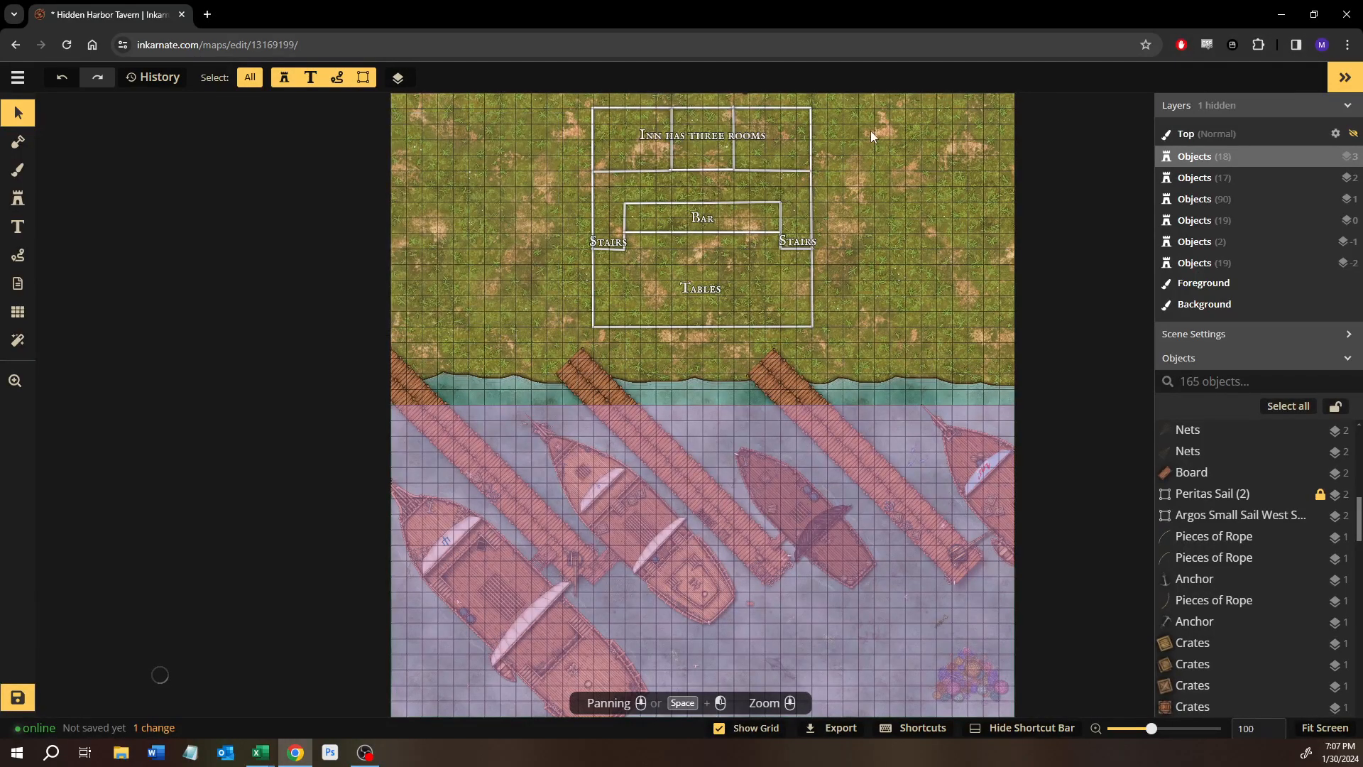
pyautogui.moveTo(858, 109); pyautogui.dragTo(1117, 321)
pyautogui.moveTo(540, 197); pyautogui.dragTo(535, 389)
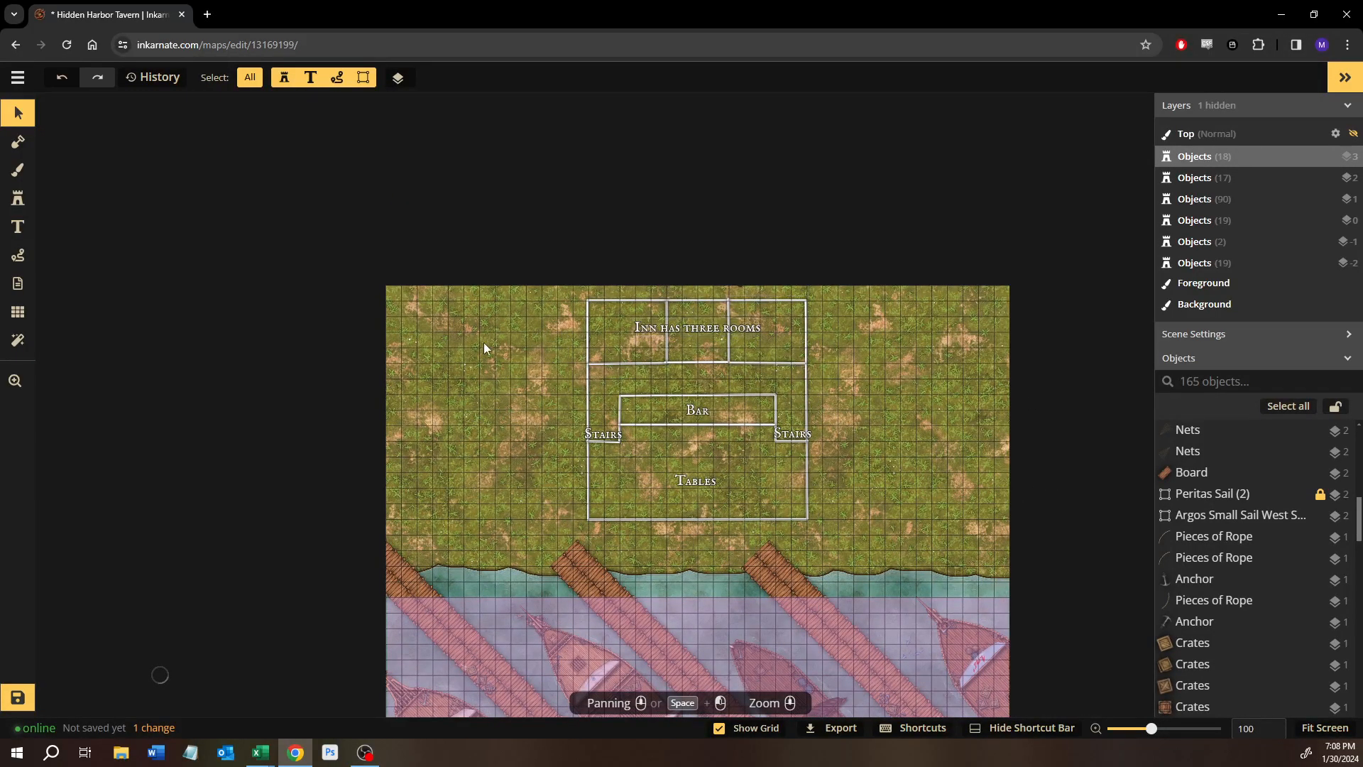
pyautogui.moveTo(473, 384); pyautogui.dragTo(513, 289)
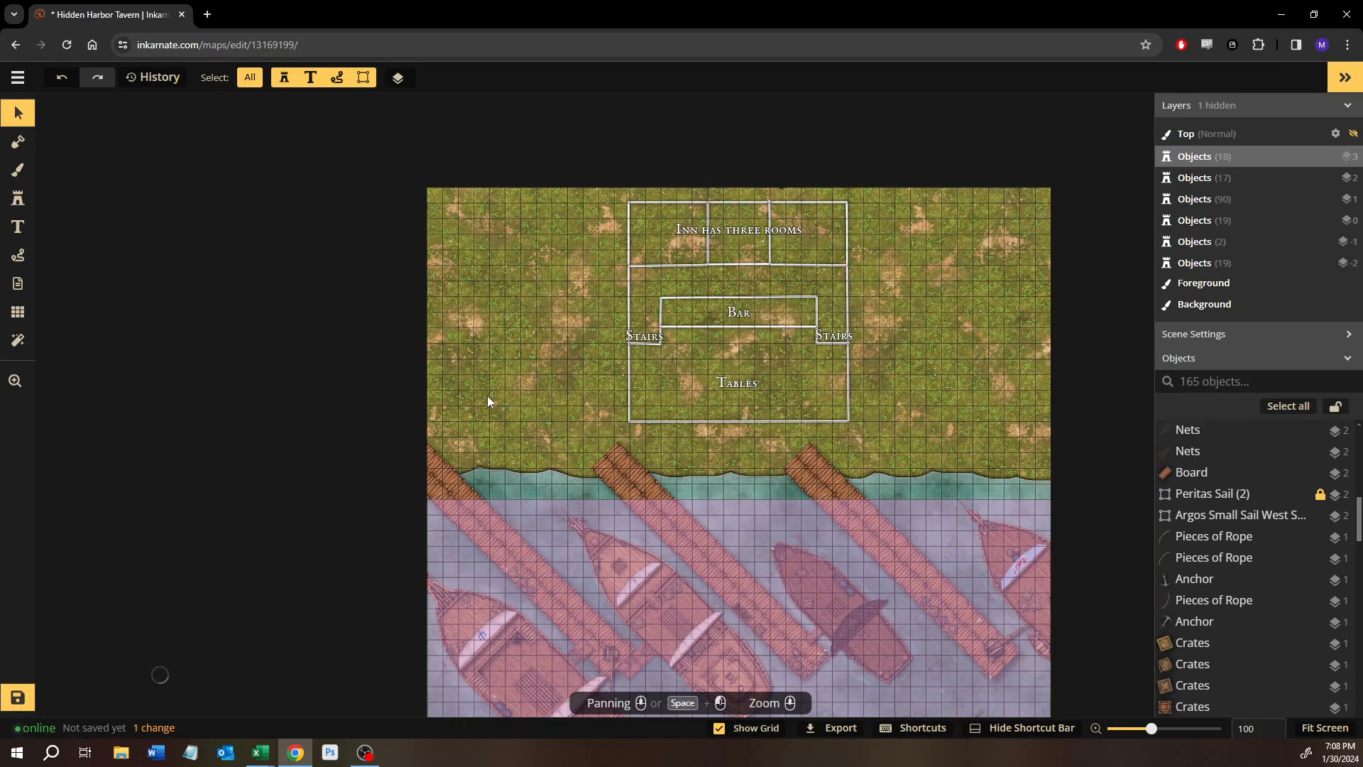
pyautogui.moveTo(483, 403); pyautogui.dragTo(461, 473)
pyautogui.scroll(2, 461, 473)
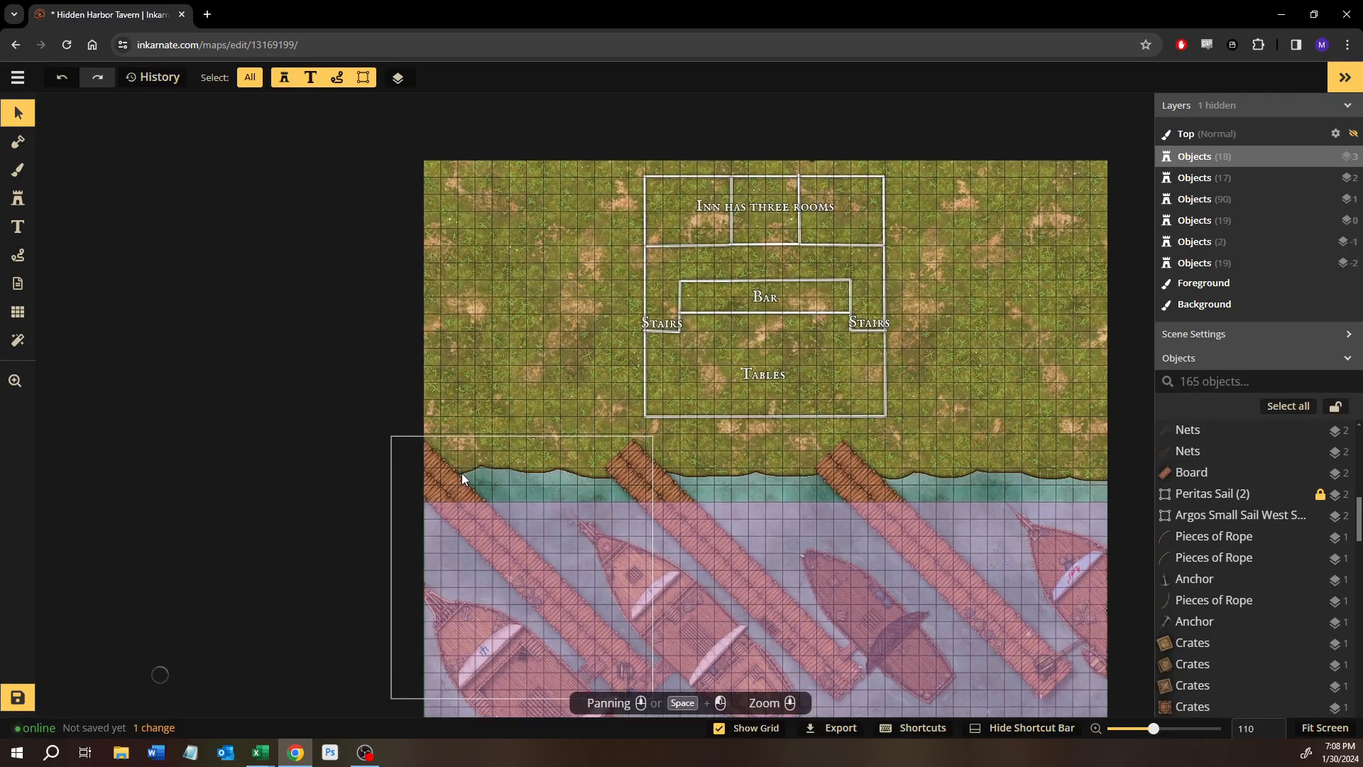
pyautogui.scroll(5, 503, 477)
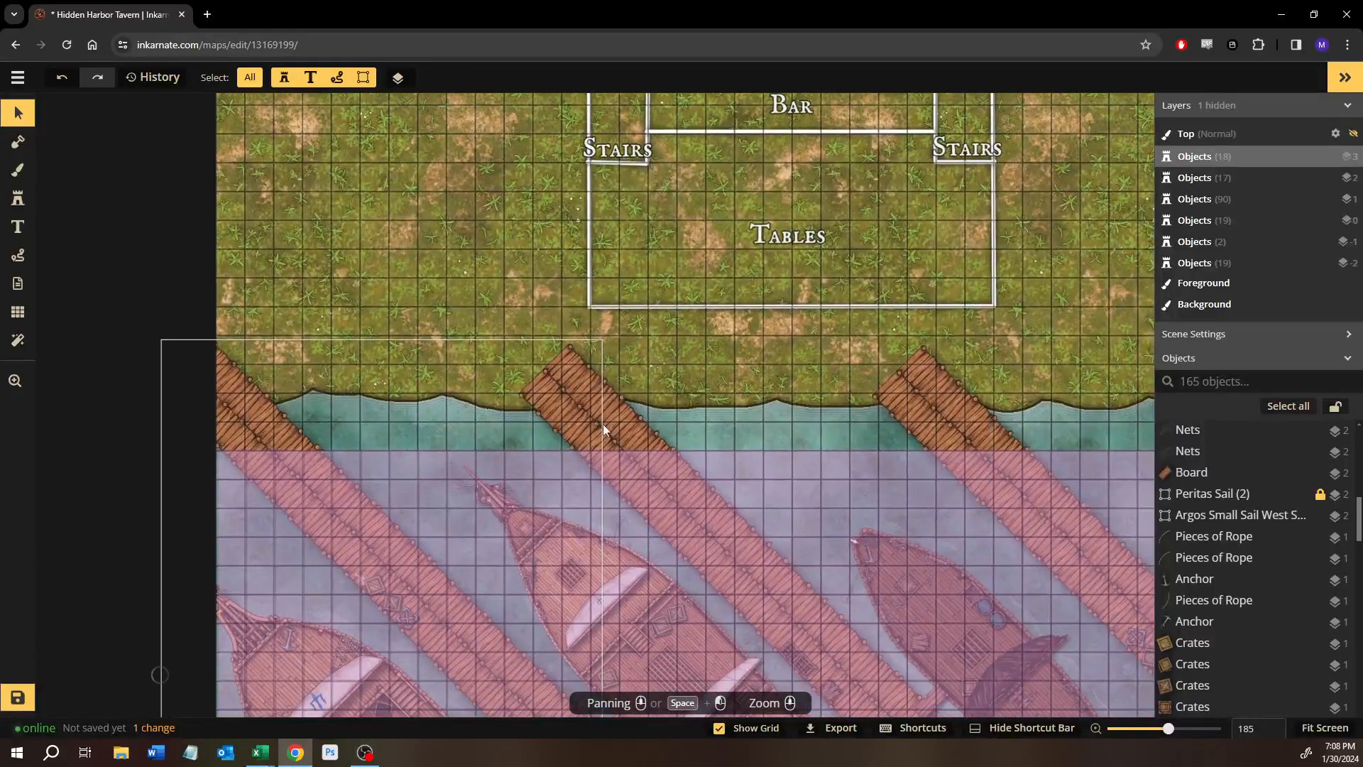
pyautogui.moveTo(632, 415); pyautogui.dragTo(276, 414)
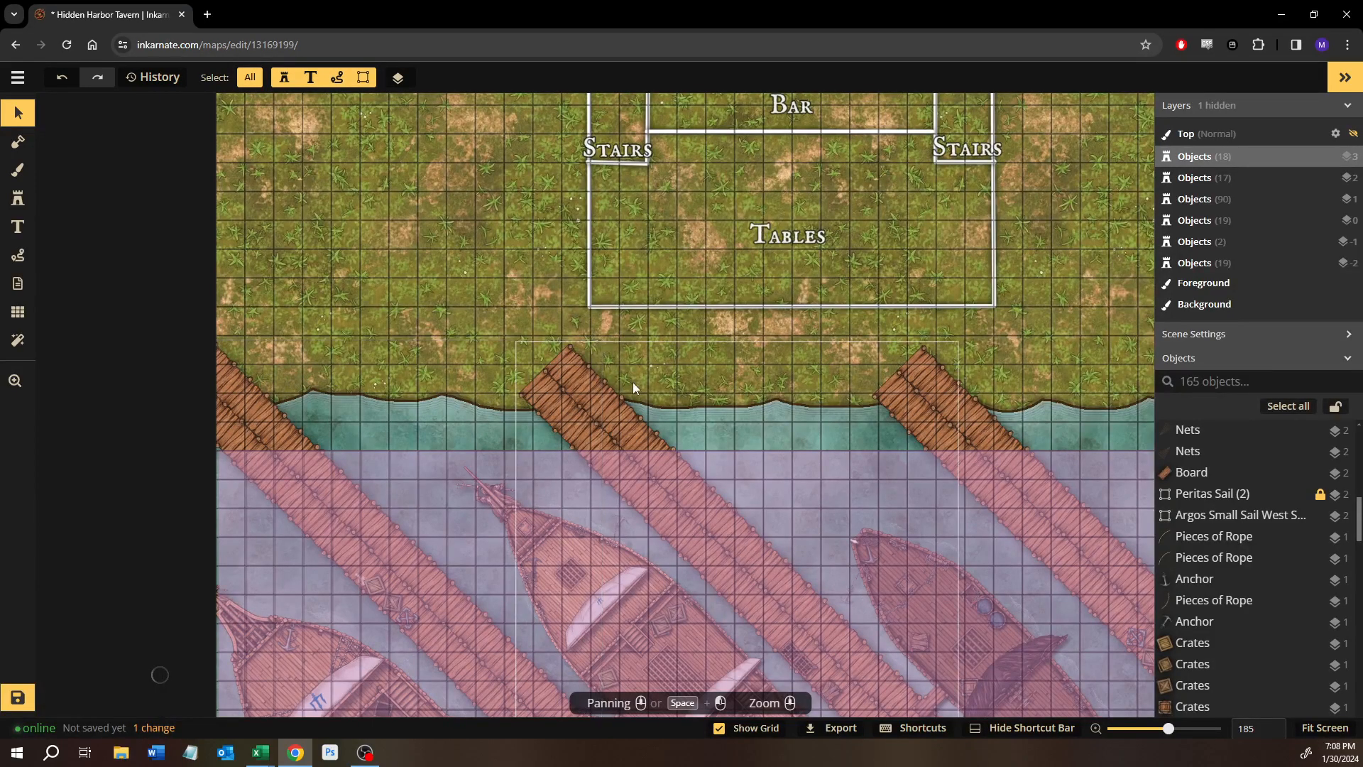
pyautogui.click(202, 349)
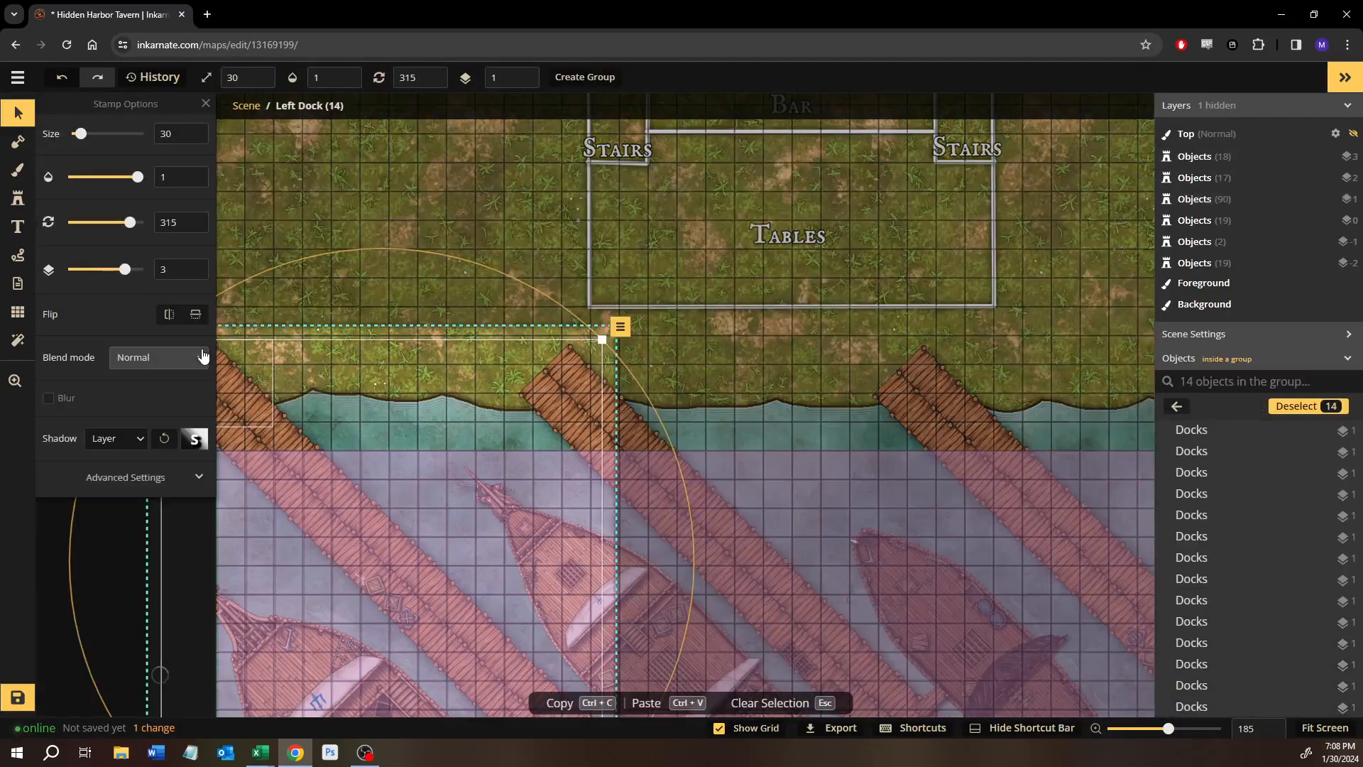
pyautogui.moveTo(436, 245); pyautogui.dragTo(468, 240)
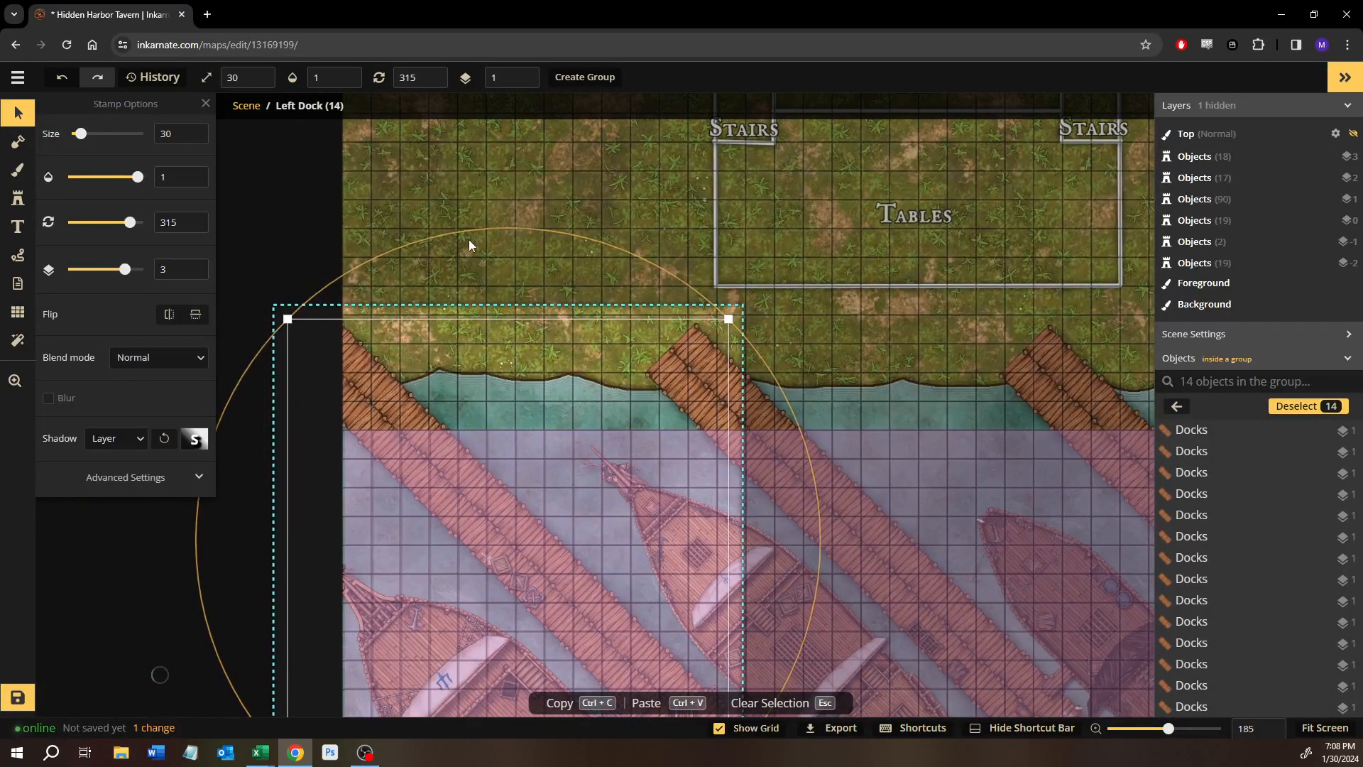
pyautogui.press('Escape')
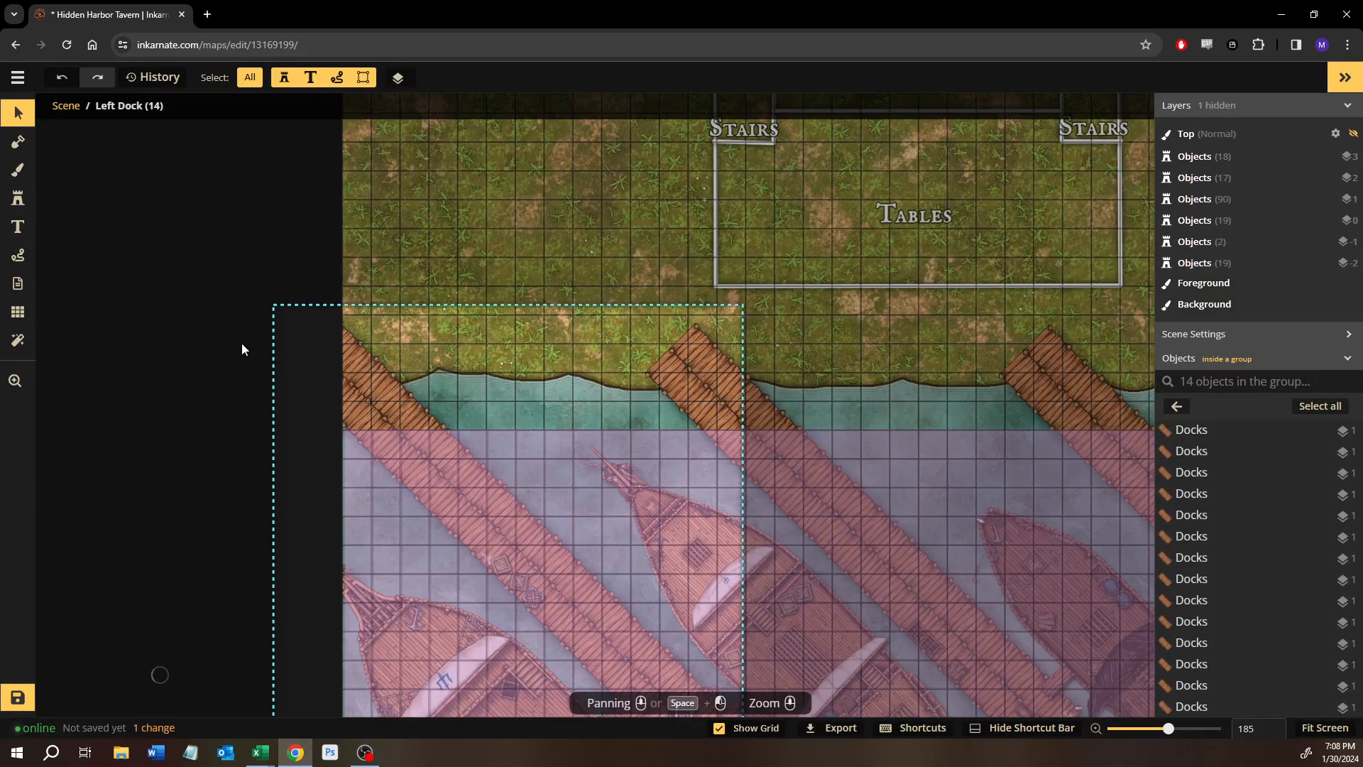
# Leave the Left Dock group and examine the open ground between the inn outline and the shoreline.
pyautogui.moveTo(508, 365); pyautogui.dragTo(325, 364)
pyautogui.moveTo(944, 372); pyautogui.dragTo(514, 363)
pyautogui.scroll(-1, 688, 324)
pyautogui.moveTo(688, 324); pyautogui.dragTo(776, 636)
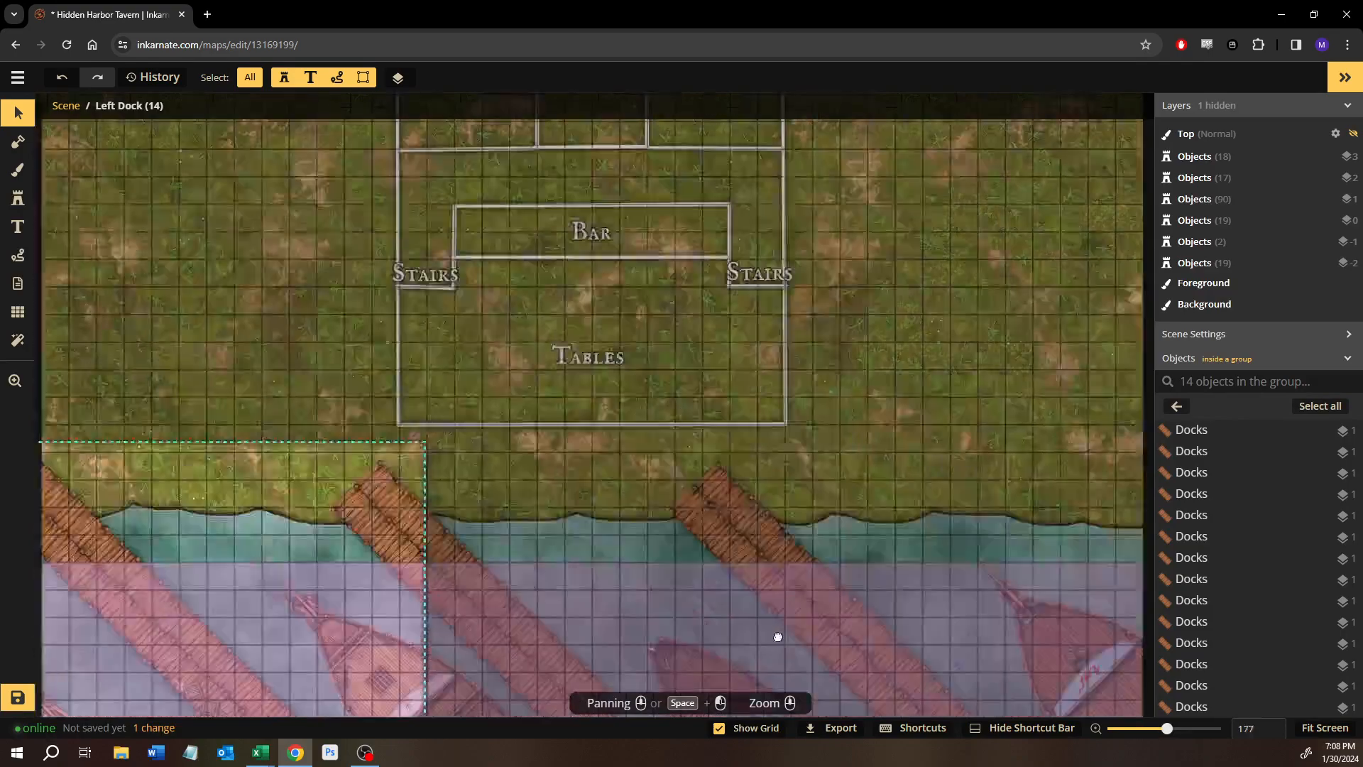
pyautogui.moveTo(666, 339); pyautogui.dragTo(641, 407)
pyautogui.scroll(-2, 604, 441)
pyautogui.scroll(-3, 603, 441)
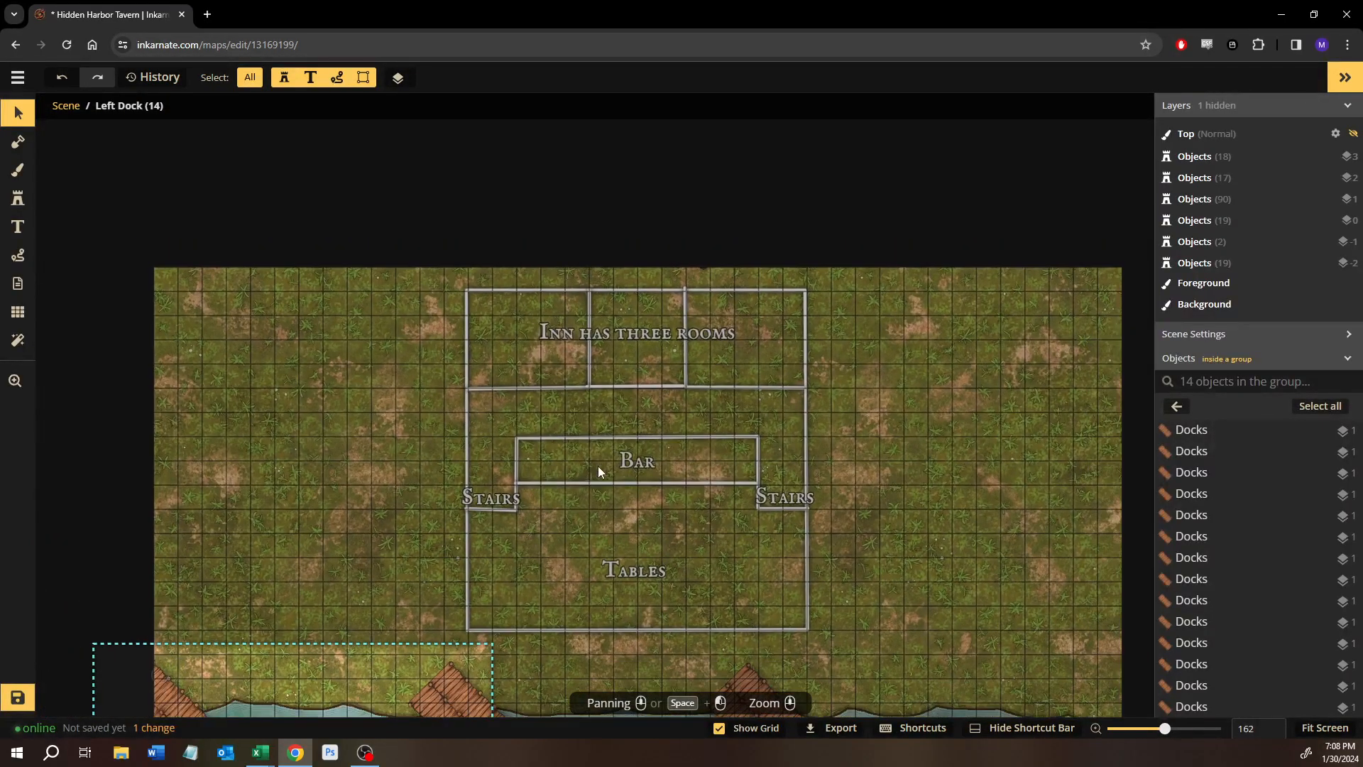
pyautogui.moveTo(594, 501); pyautogui.dragTo(568, 371)
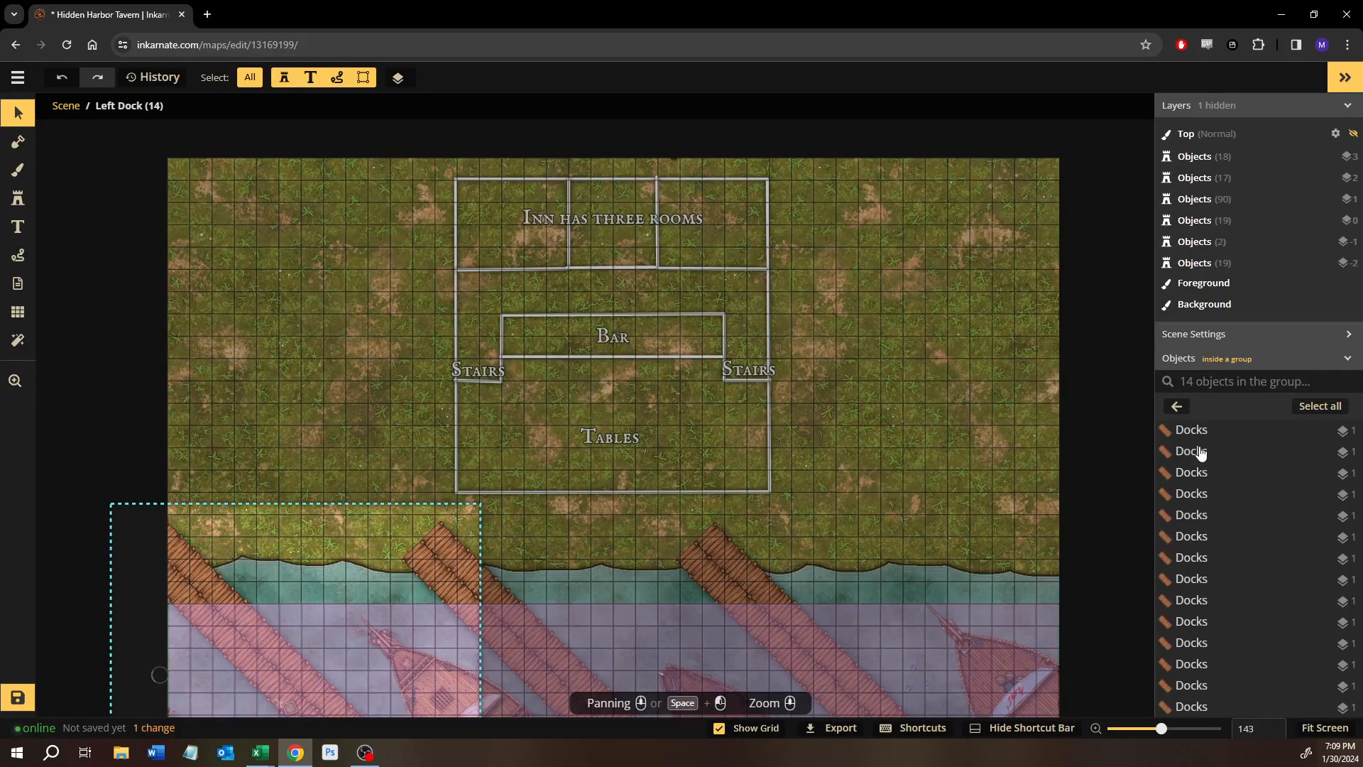
pyautogui.click(1176, 405)
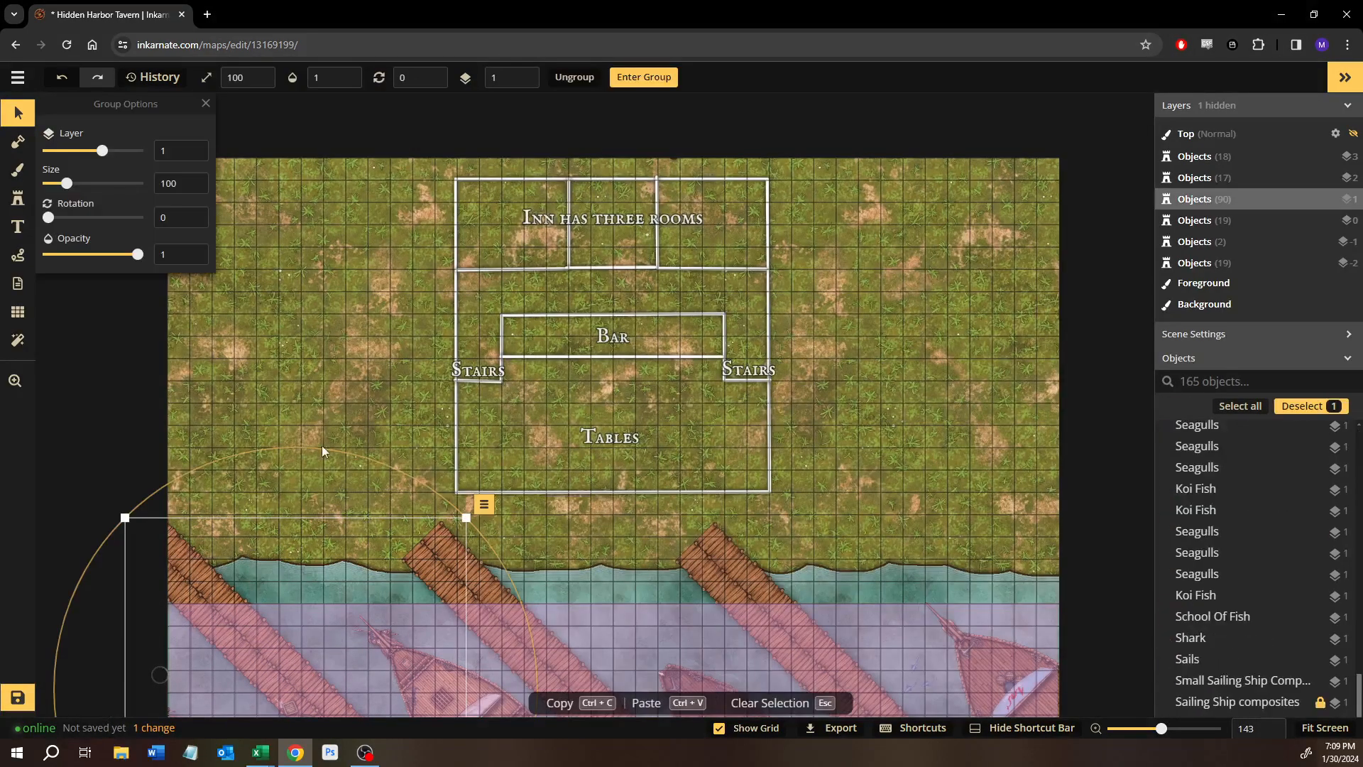
pyautogui.click(313, 362)
pyautogui.moveTo(313, 362); pyautogui.dragTo(485, 306)
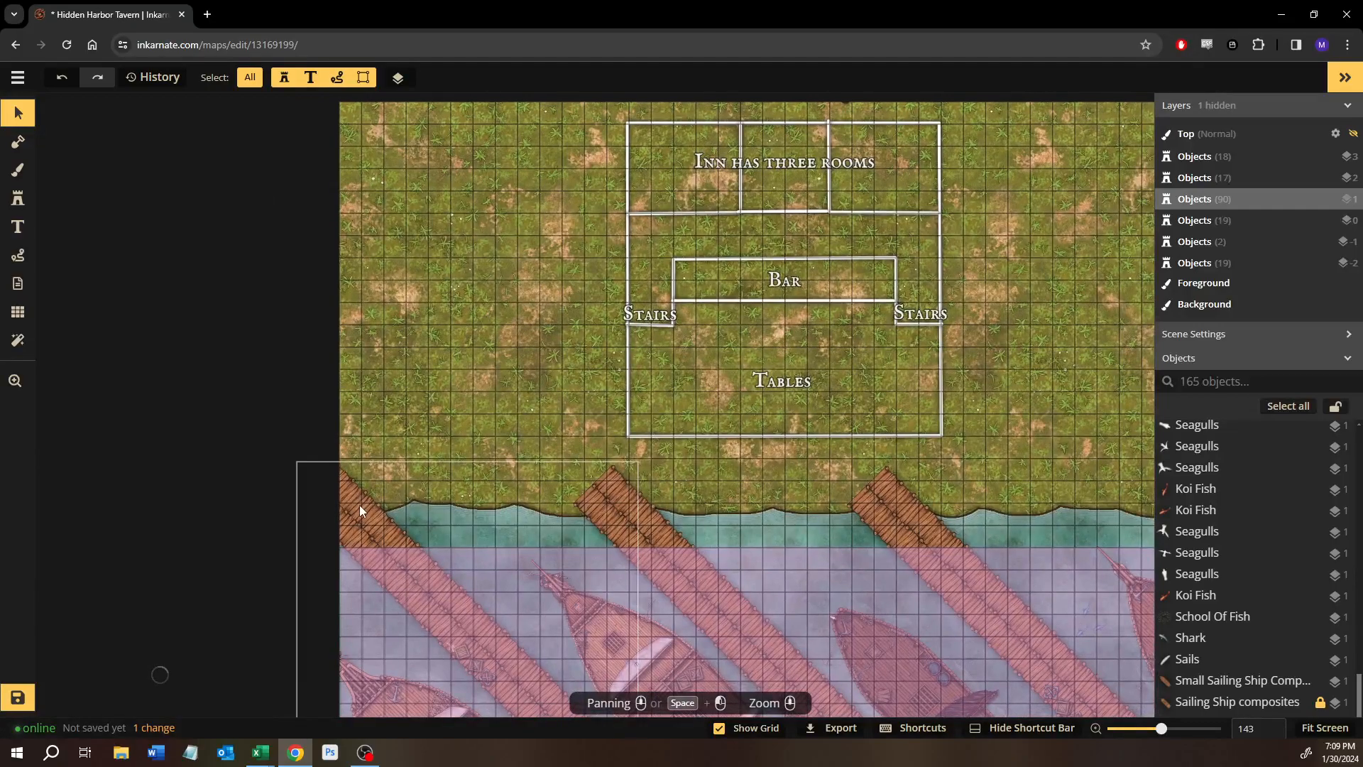
pyautogui.moveTo(425, 392); pyautogui.dragTo(317, 416)
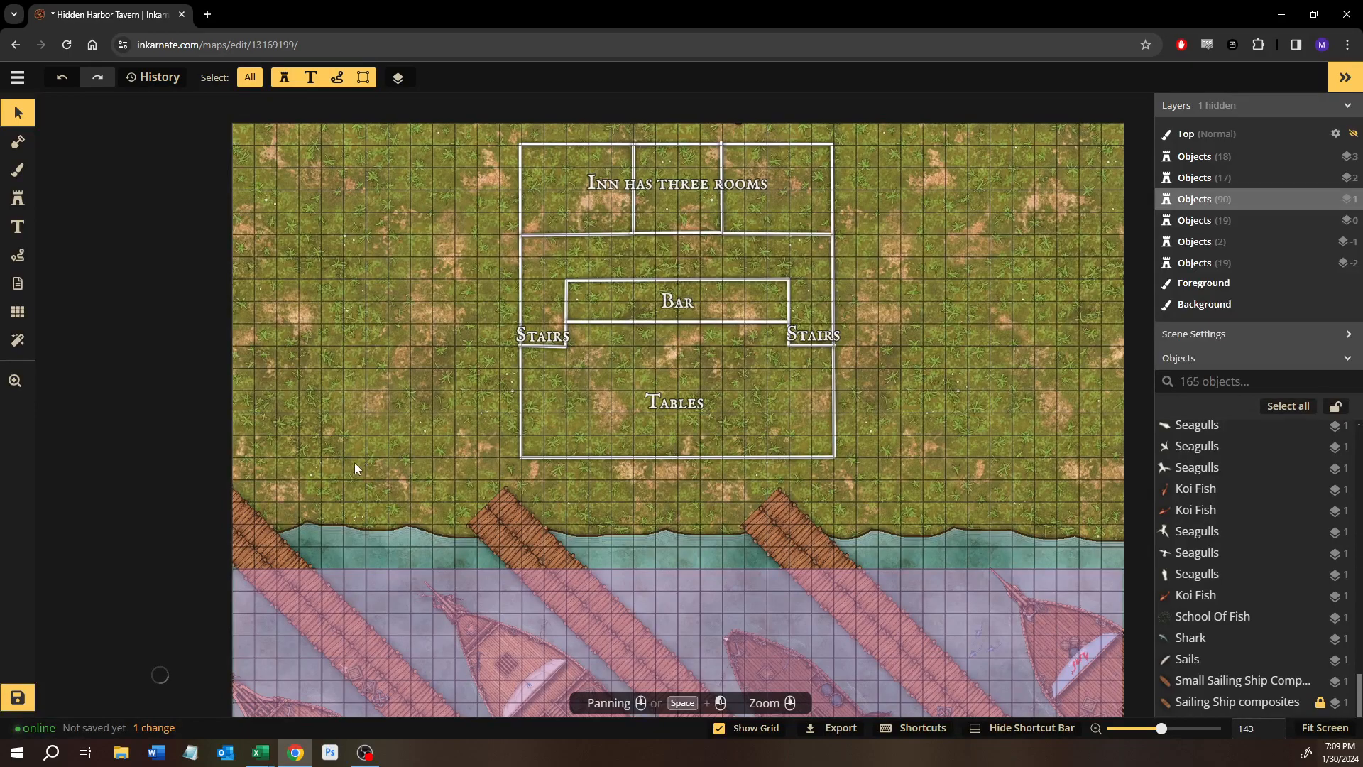
pyautogui.moveTo(272, 458); pyautogui.dragTo(473, 284)
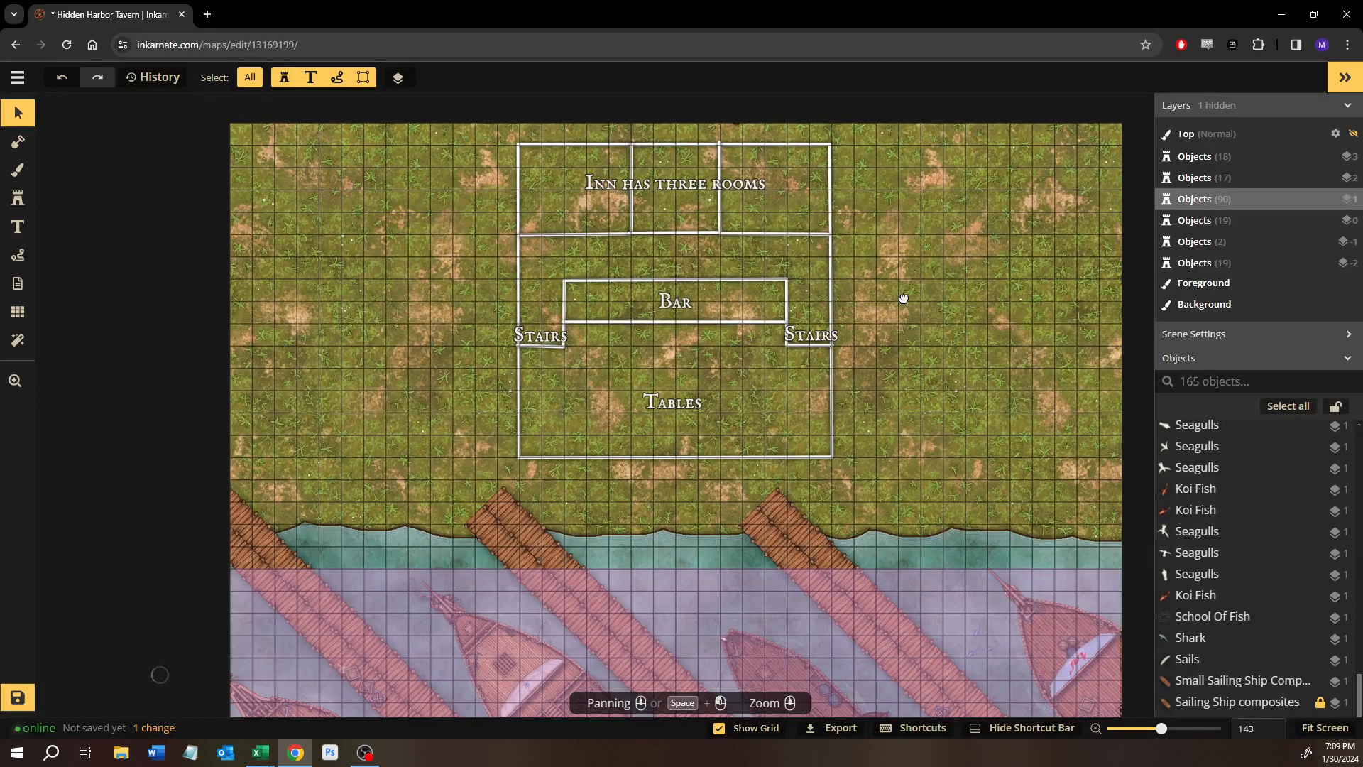
pyautogui.moveTo(911, 304); pyautogui.dragTo(793, 233)
pyautogui.moveTo(726, 303); pyautogui.dragTo(767, 353)
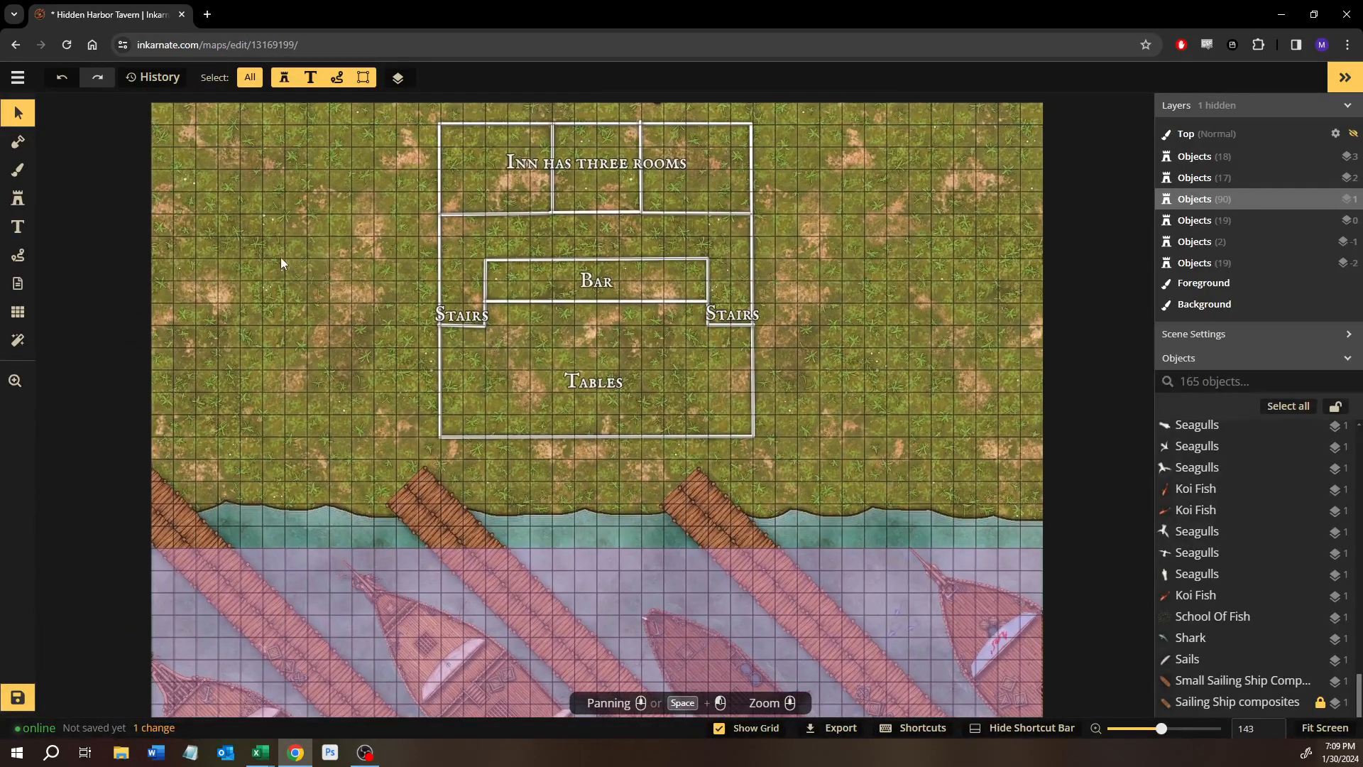
pyautogui.click(22, 208)
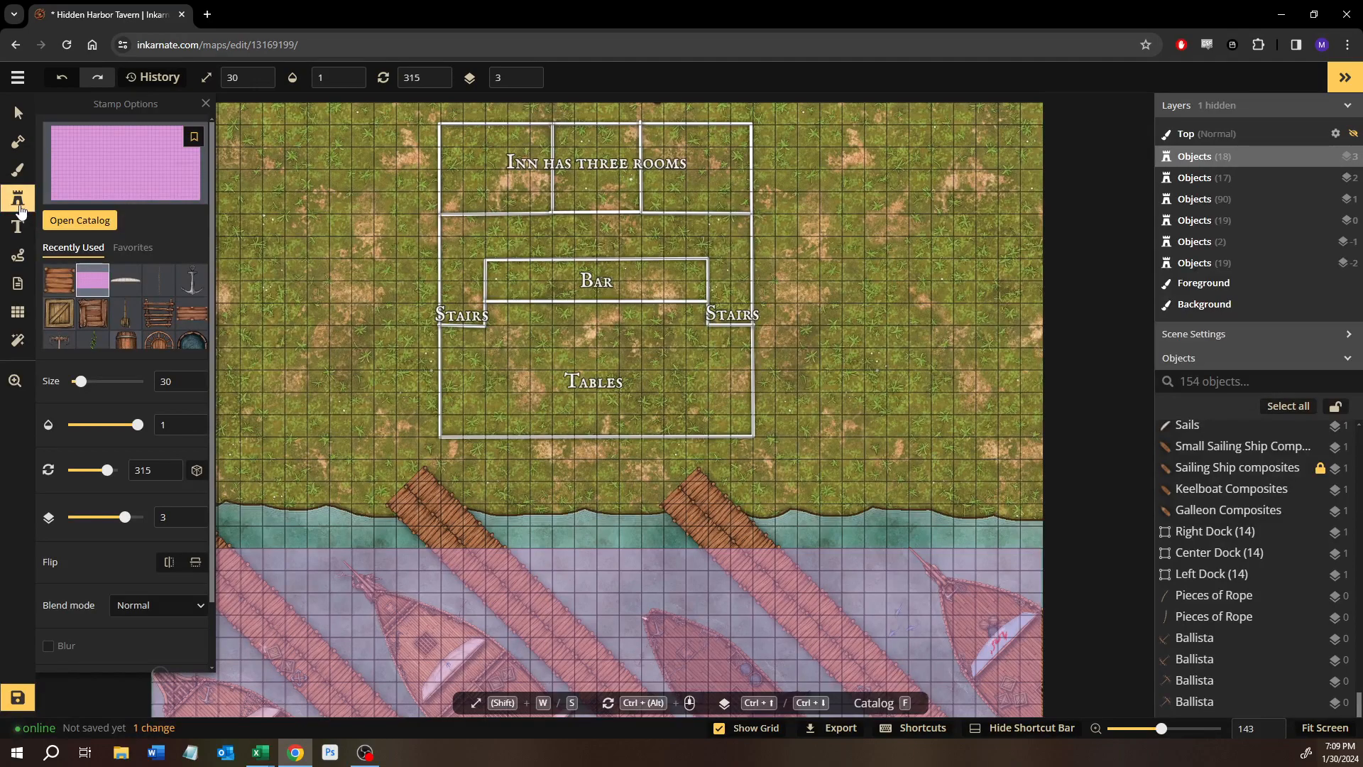
pyautogui.click(184, 319)
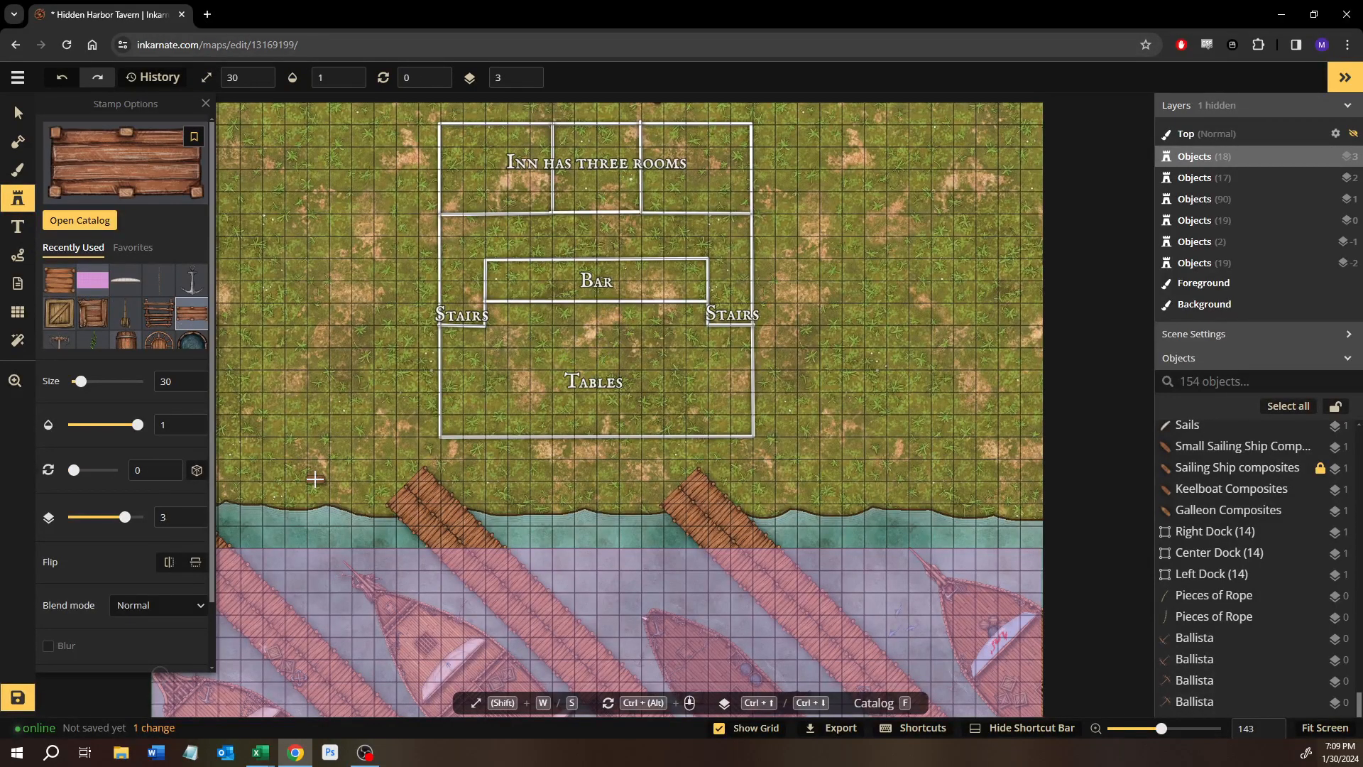
pyautogui.moveTo(317, 479); pyautogui.dragTo(449, 468)
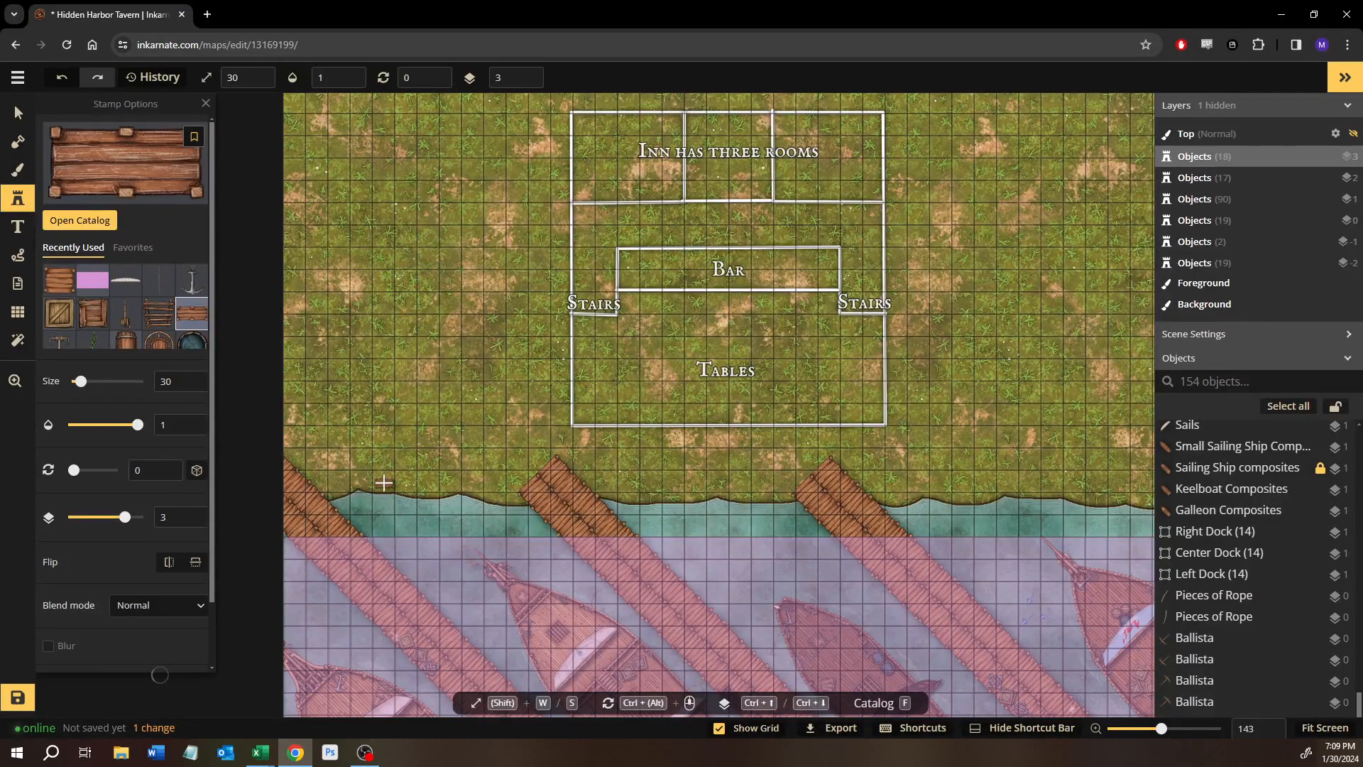
pyautogui.press('w')
pyautogui.press('w')
pyautogui.press('w')
pyautogui.press('w')
pyautogui.press('w')
pyautogui.press('w')
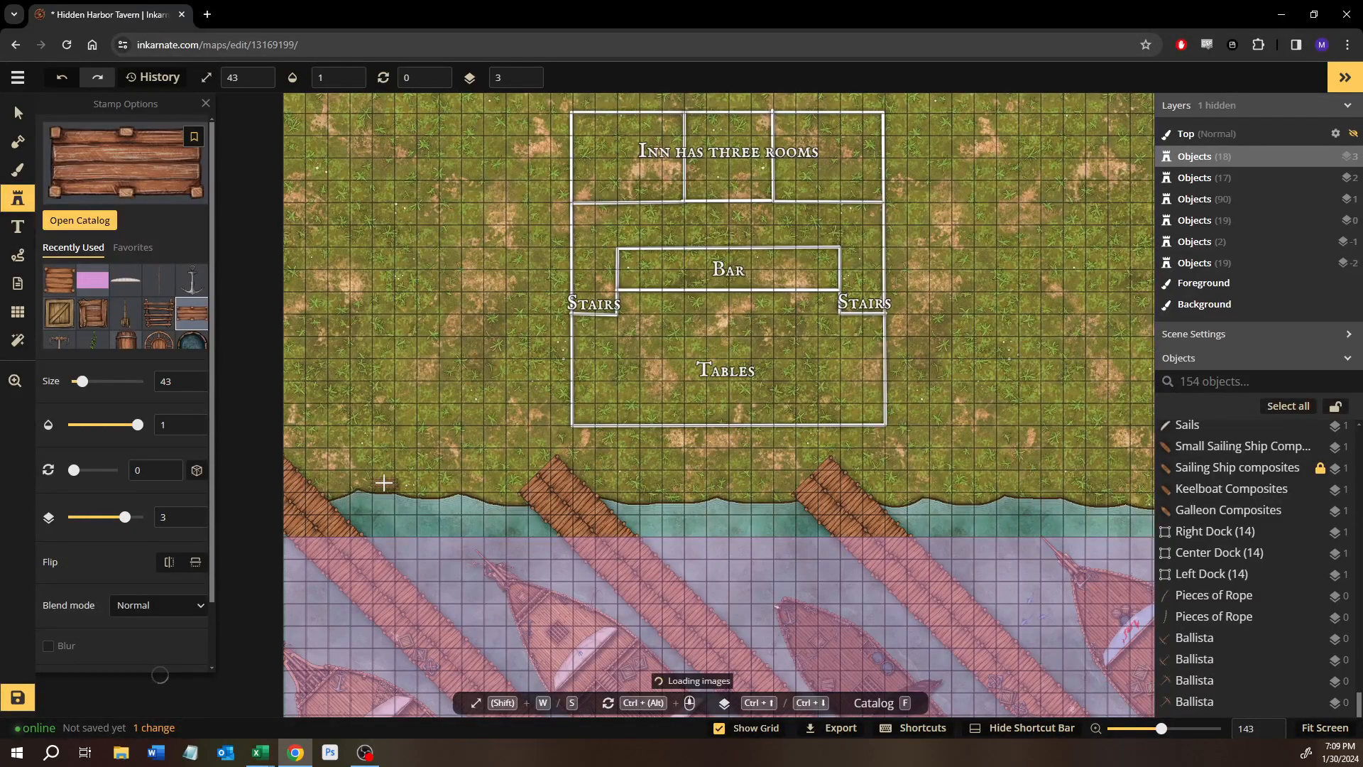
pyautogui.press('s')
pyautogui.scroll(3, 365, 483)
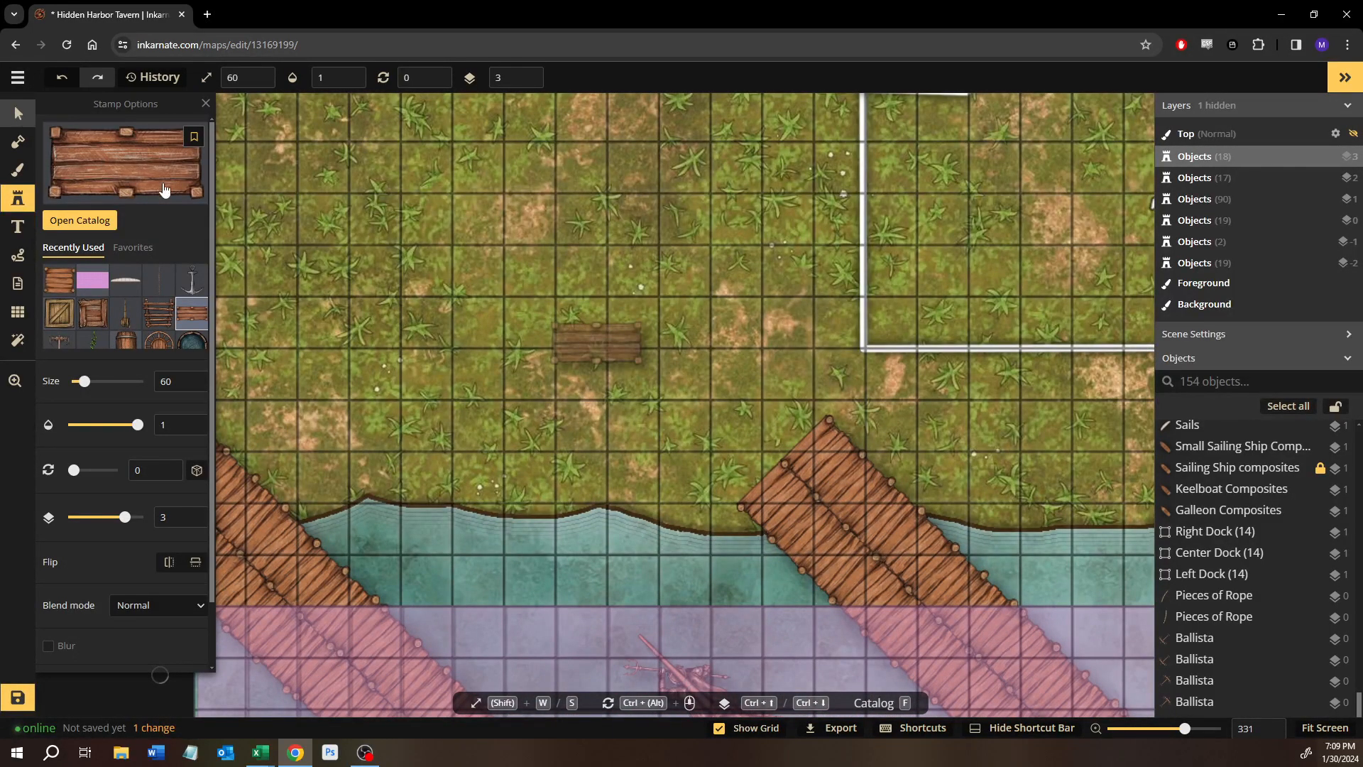
# Copy one Docks section from the Left Dock group and paste it outside the group onto the grass above the shoreline.
pyautogui.press('v')
pyautogui.click(301, 492)
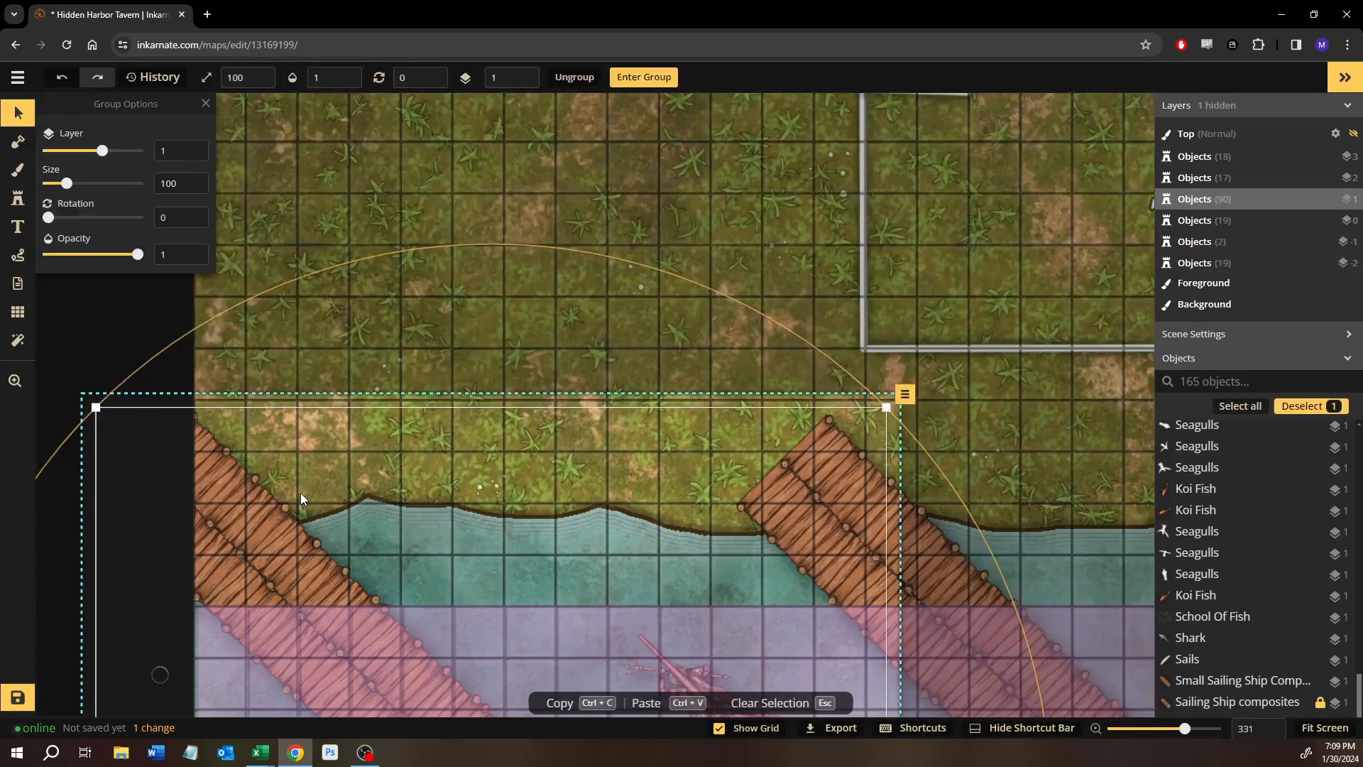
pyautogui.doubleClick(300, 493)
pyautogui.click(287, 560)
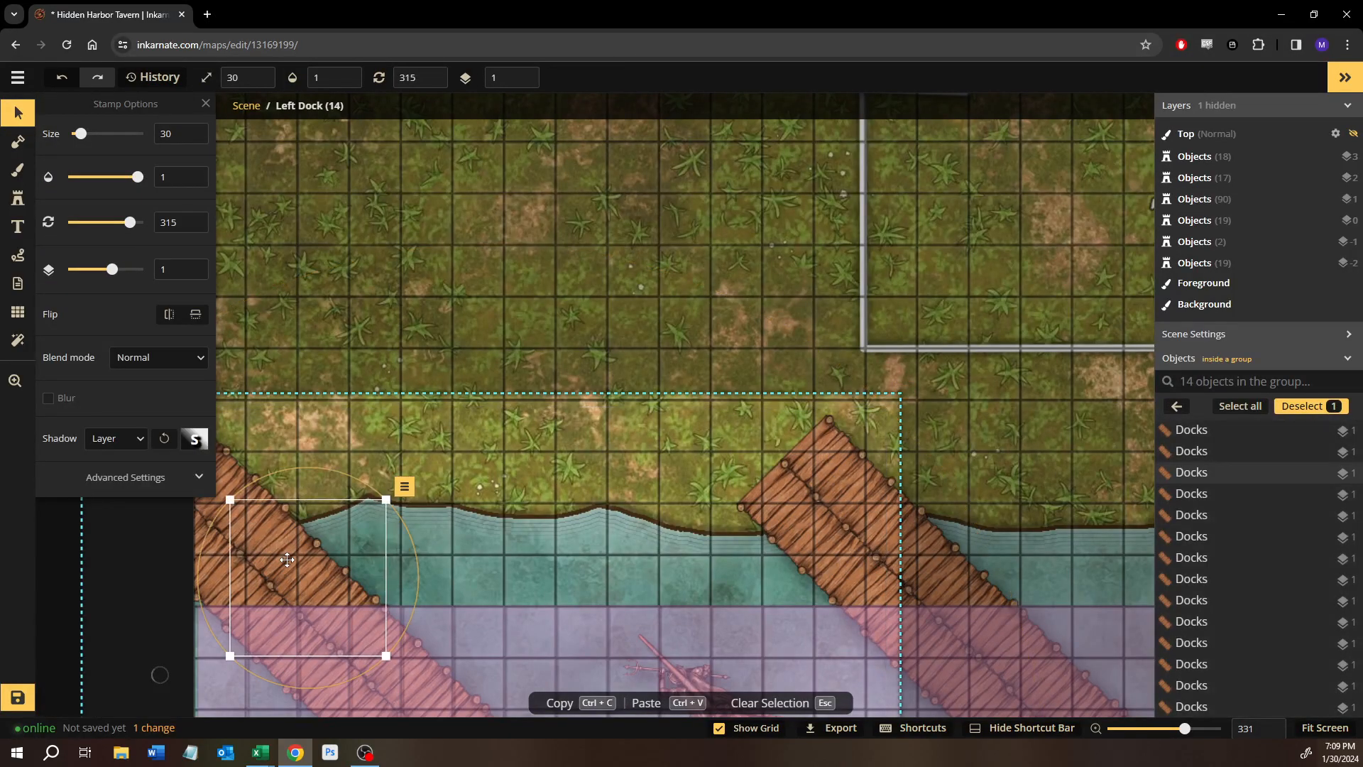
pyautogui.click(453, 334)
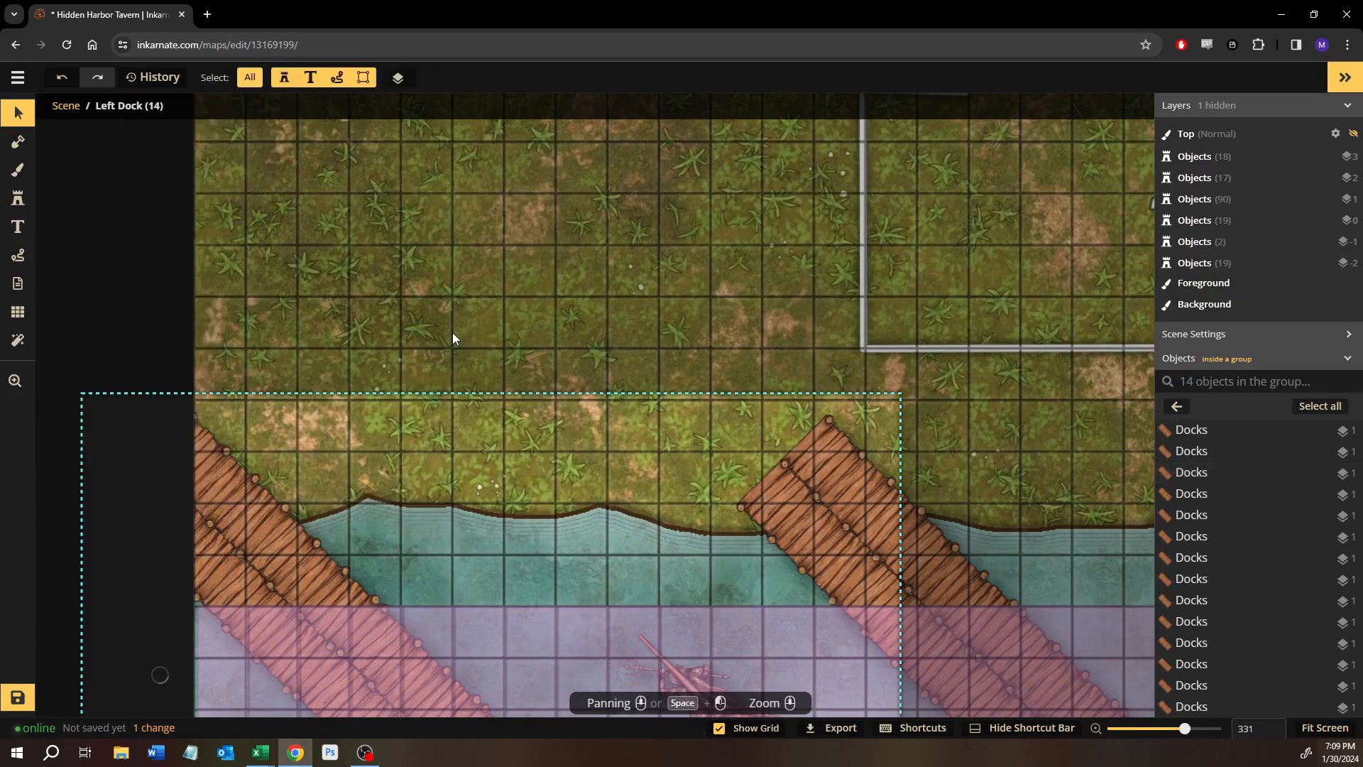
pyautogui.click(1184, 406)
pyautogui.click(403, 337)
pyautogui.hotkey('ctrl', 'v')
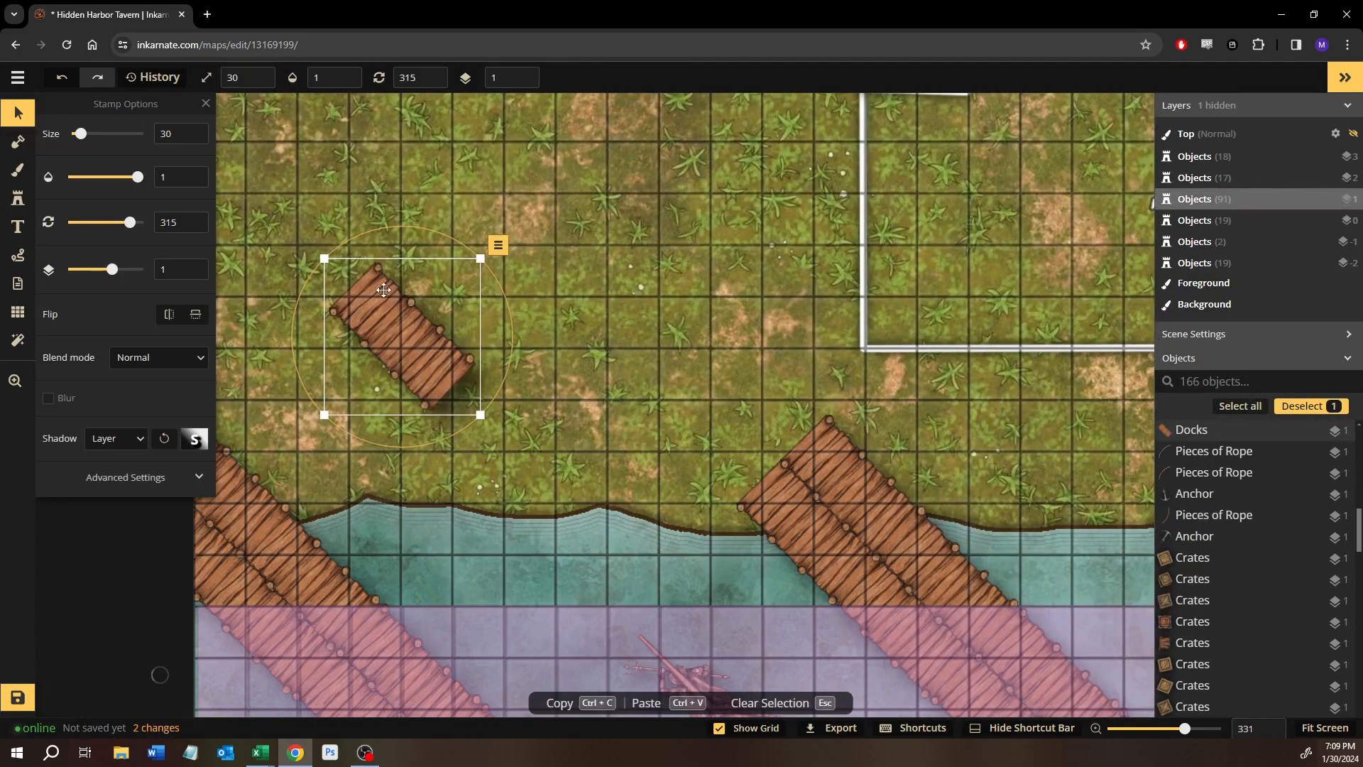
# Rotate the pasted section to 270 and place it on layer 0 under the left dock at the shoreline, discarding any stray diagonal copy.
pyautogui.moveTo(387, 232); pyautogui.dragTo(284, 264)
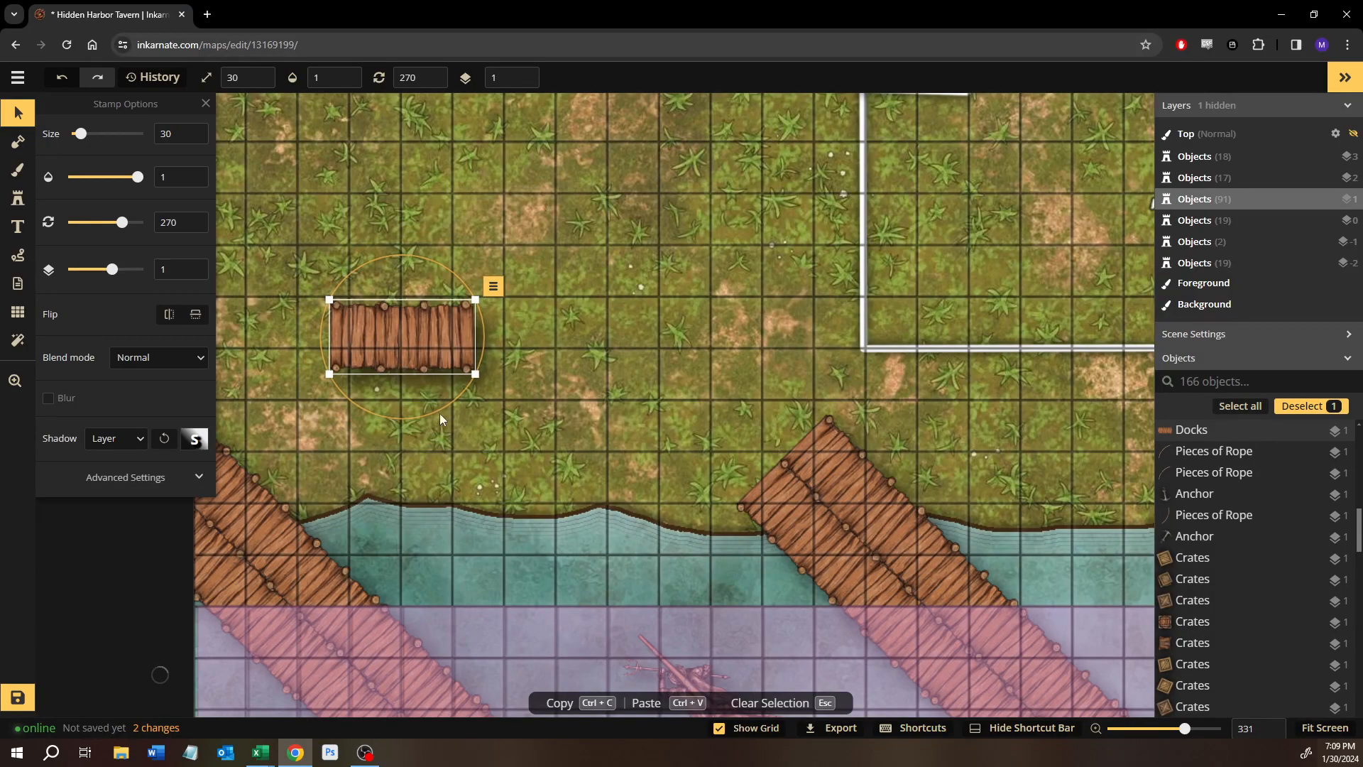
pyautogui.press('space')
pyautogui.moveTo(517, 419); pyautogui.dragTo(694, 349)
pyautogui.moveTo(582, 277); pyautogui.dragTo(444, 468)
pyautogui.scroll(-1, 524, 466)
pyautogui.hotkey('ctrl', 'v')
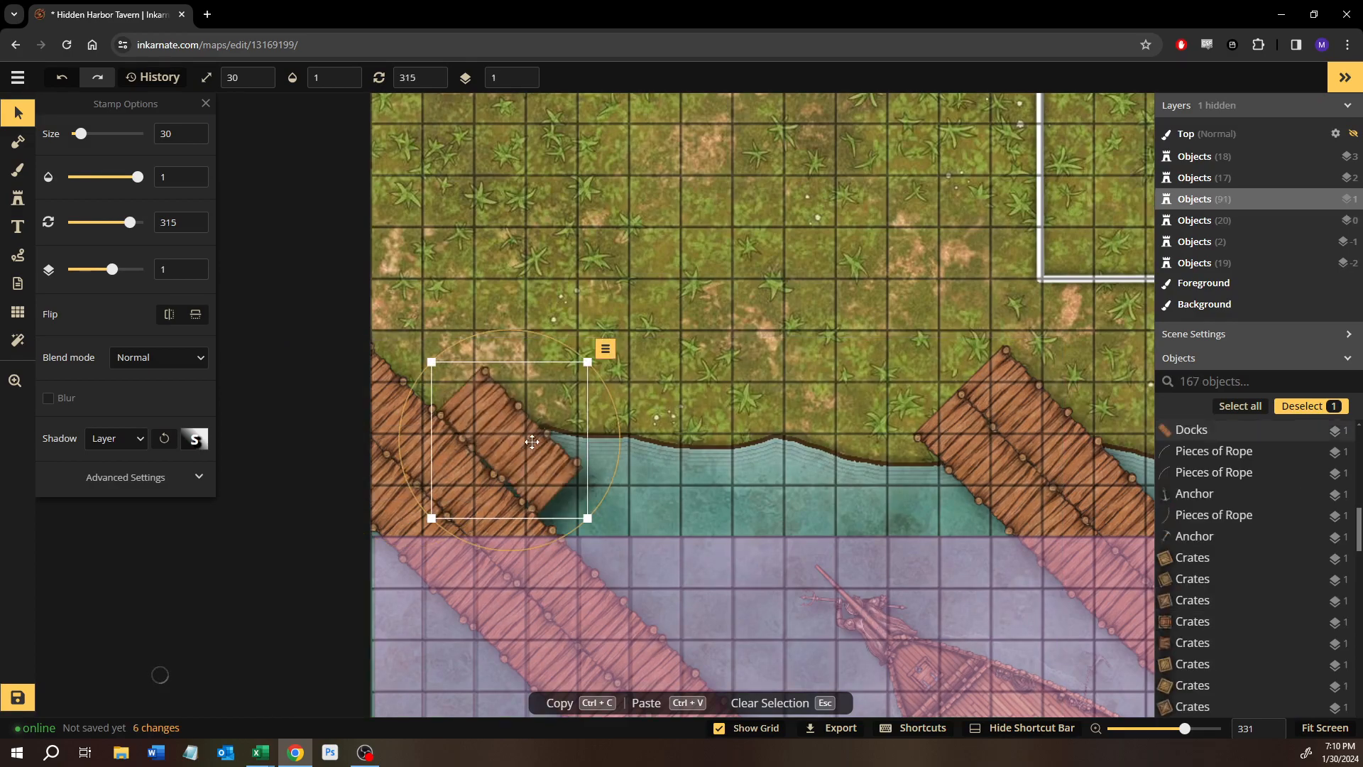
pyautogui.press('Delete')
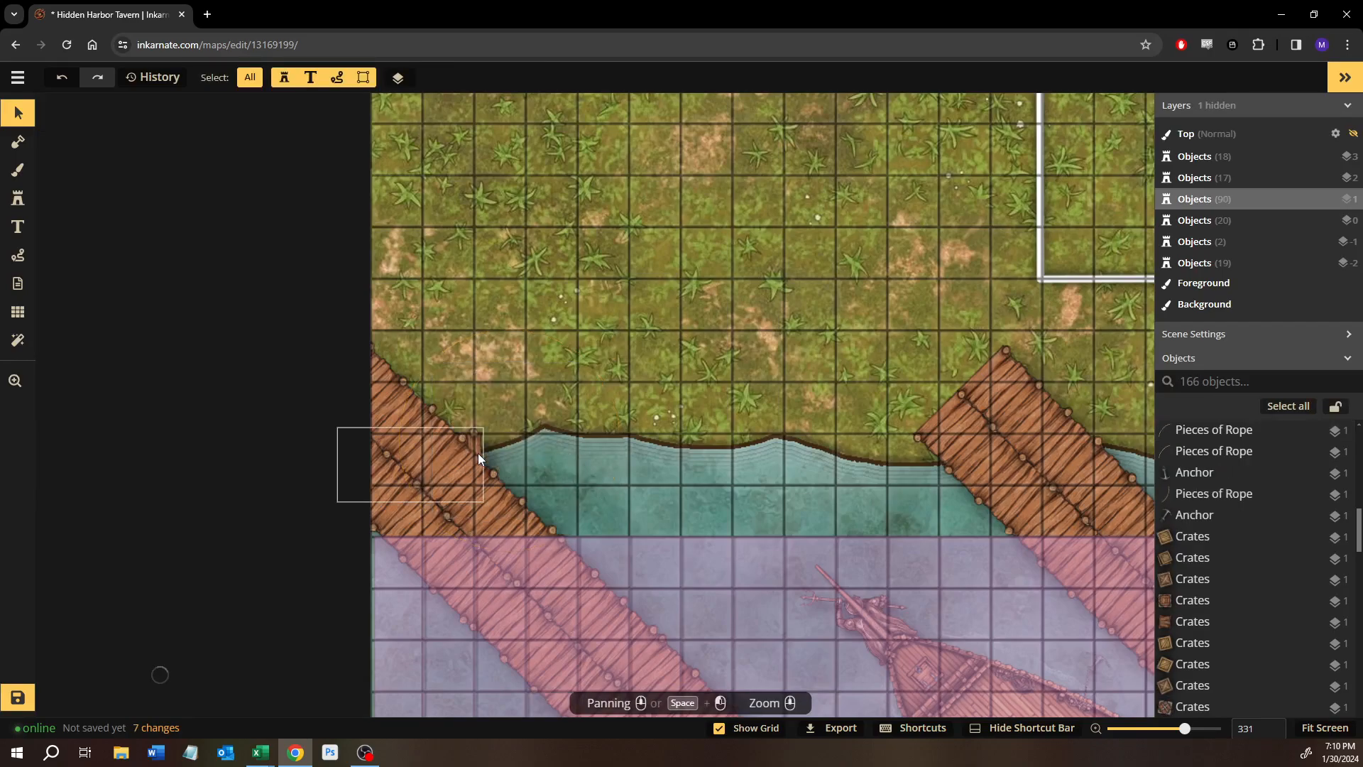
# Extend the horizontal boardwalk along the shoreline toward the center dock with three more copies of the section placed end to end.
pyautogui.click(479, 453)
pyautogui.moveTo(479, 453); pyautogui.dragTo(564, 453)
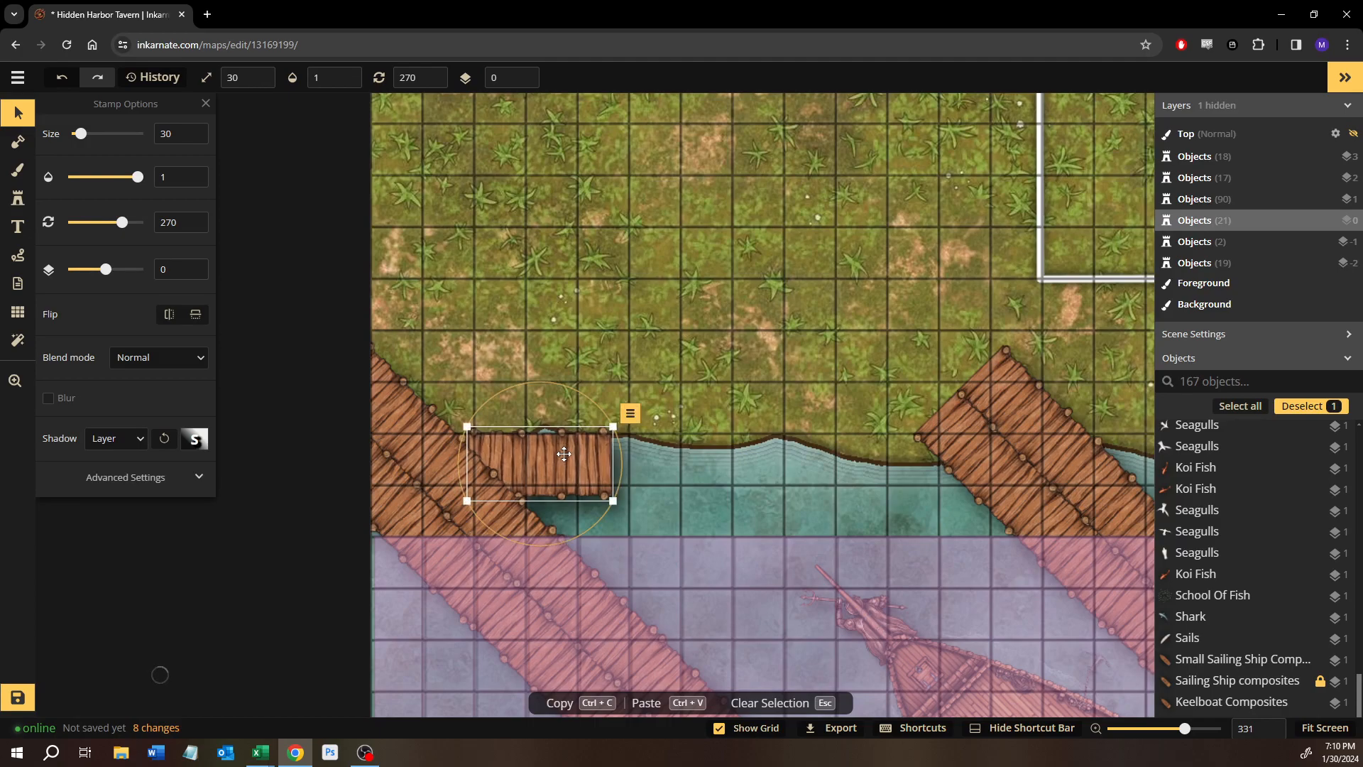
pyautogui.hotkey('ctrl', 'c')
pyautogui.hotkey('ctrl', 'v')
pyautogui.moveTo(649, 462); pyautogui.dragTo(674, 467)
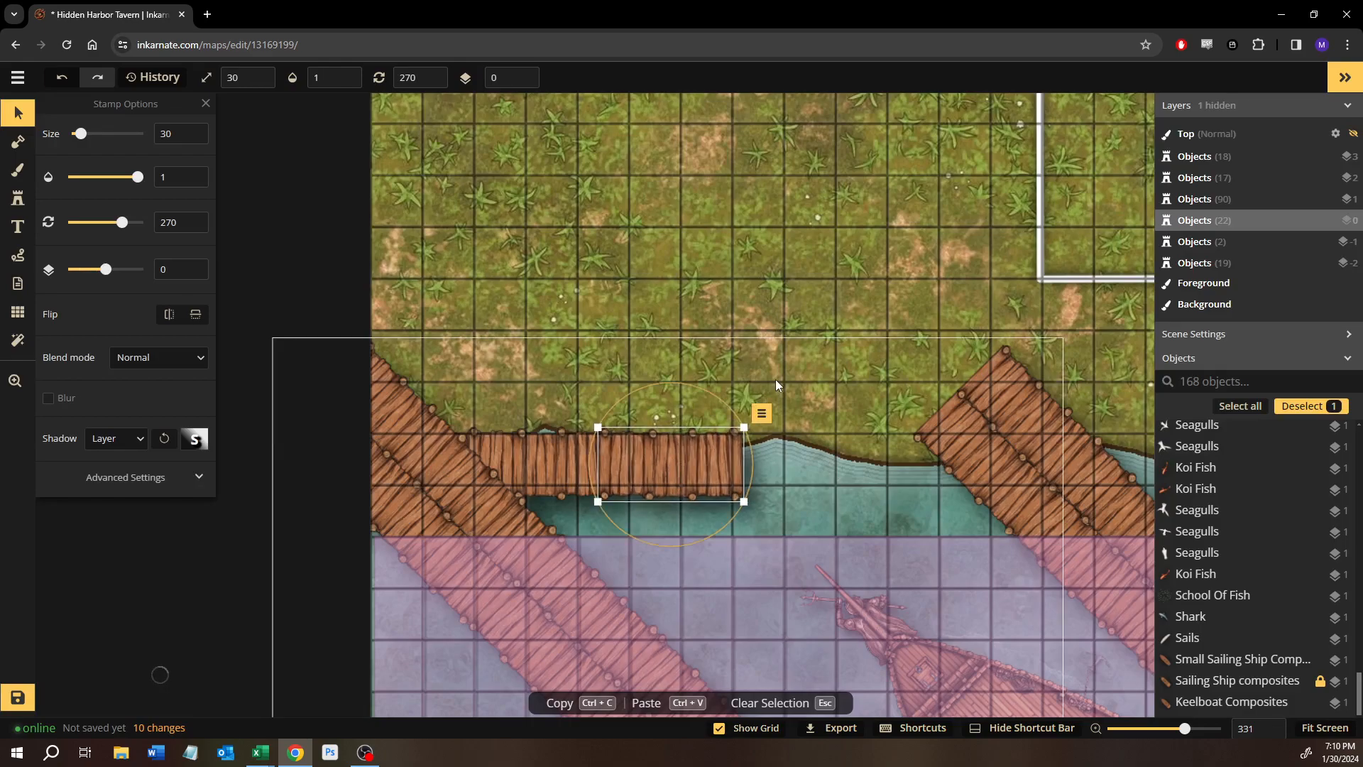
pyautogui.hotkey('ctrl', 'v')
pyautogui.moveTo(768, 404); pyautogui.dragTo(780, 464)
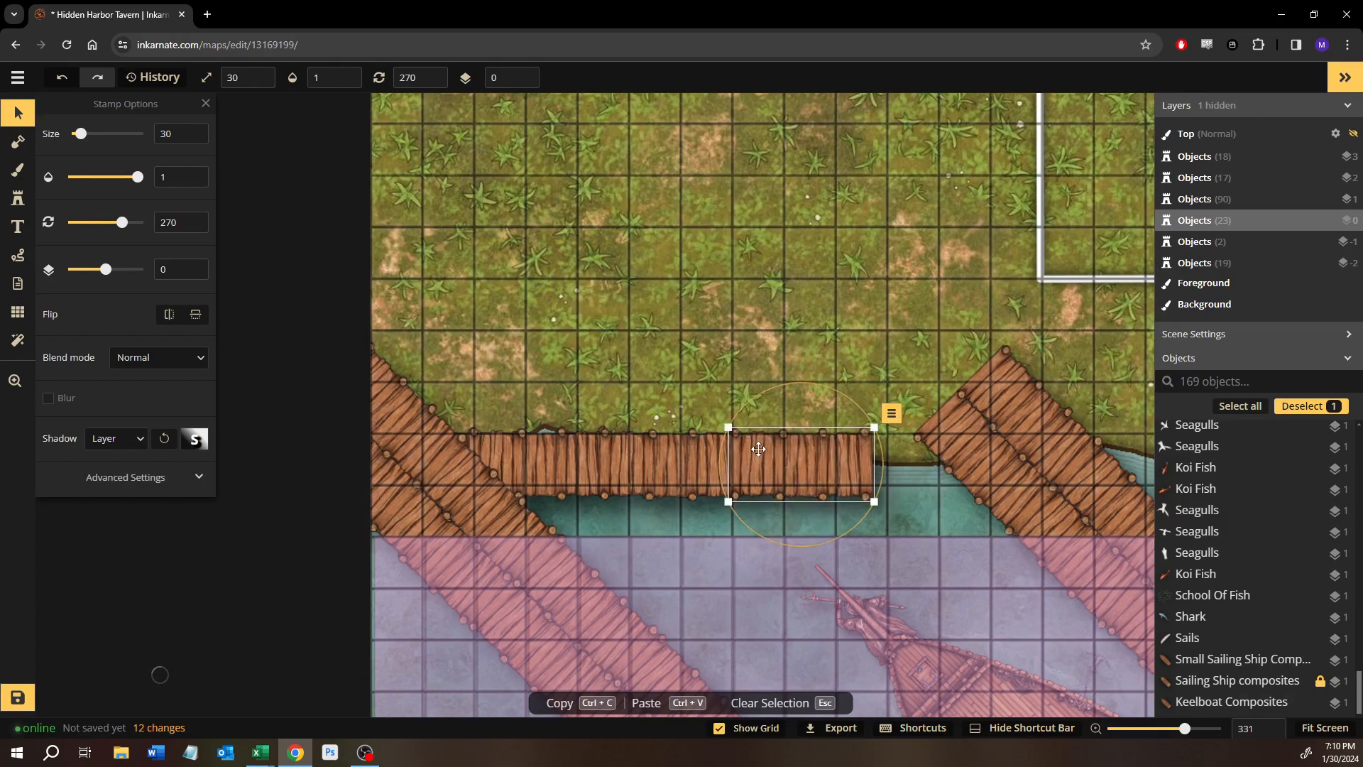
# Look through the object list for the boardwalk's Docks sections and the left, center and right dock groups.
pyautogui.click(778, 308)
pyautogui.click(791, 469)
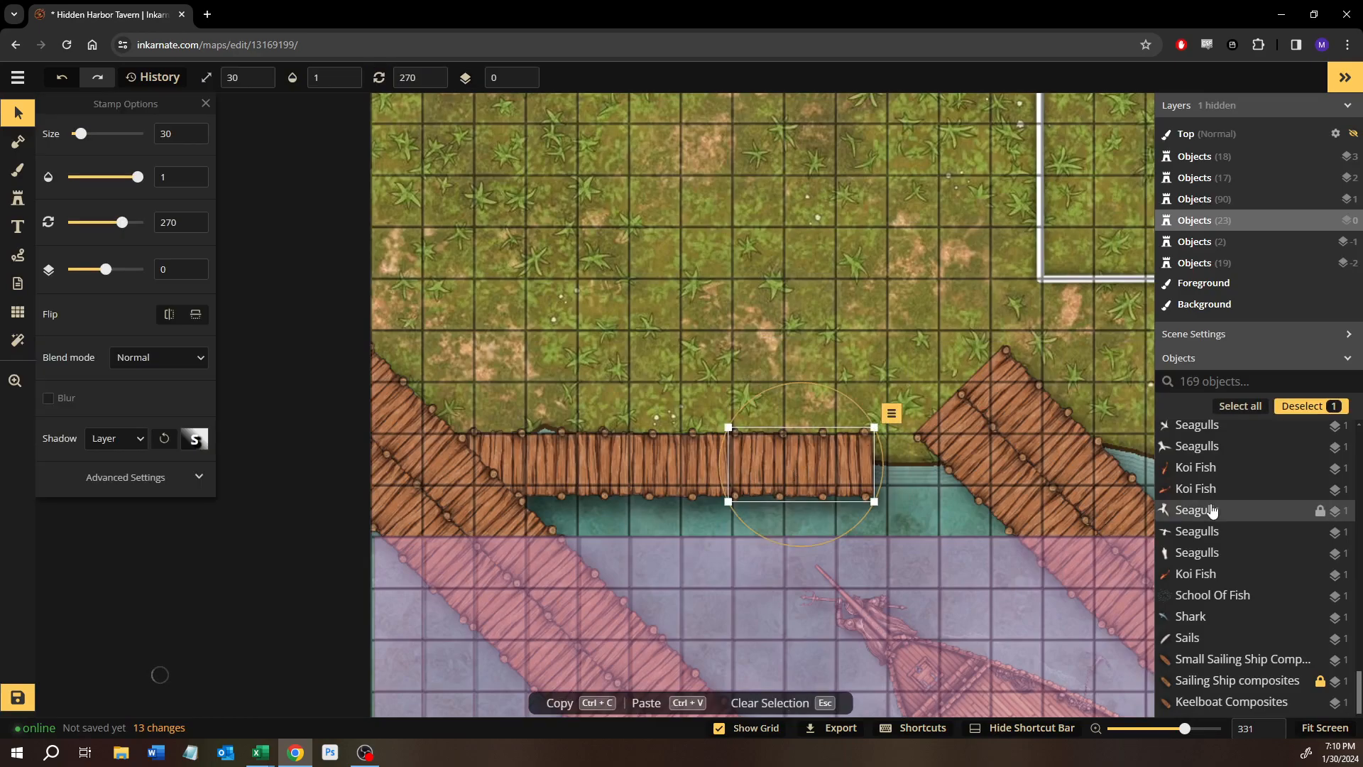
pyautogui.scroll(4, 1212, 507)
pyautogui.scroll(15, 1213, 507)
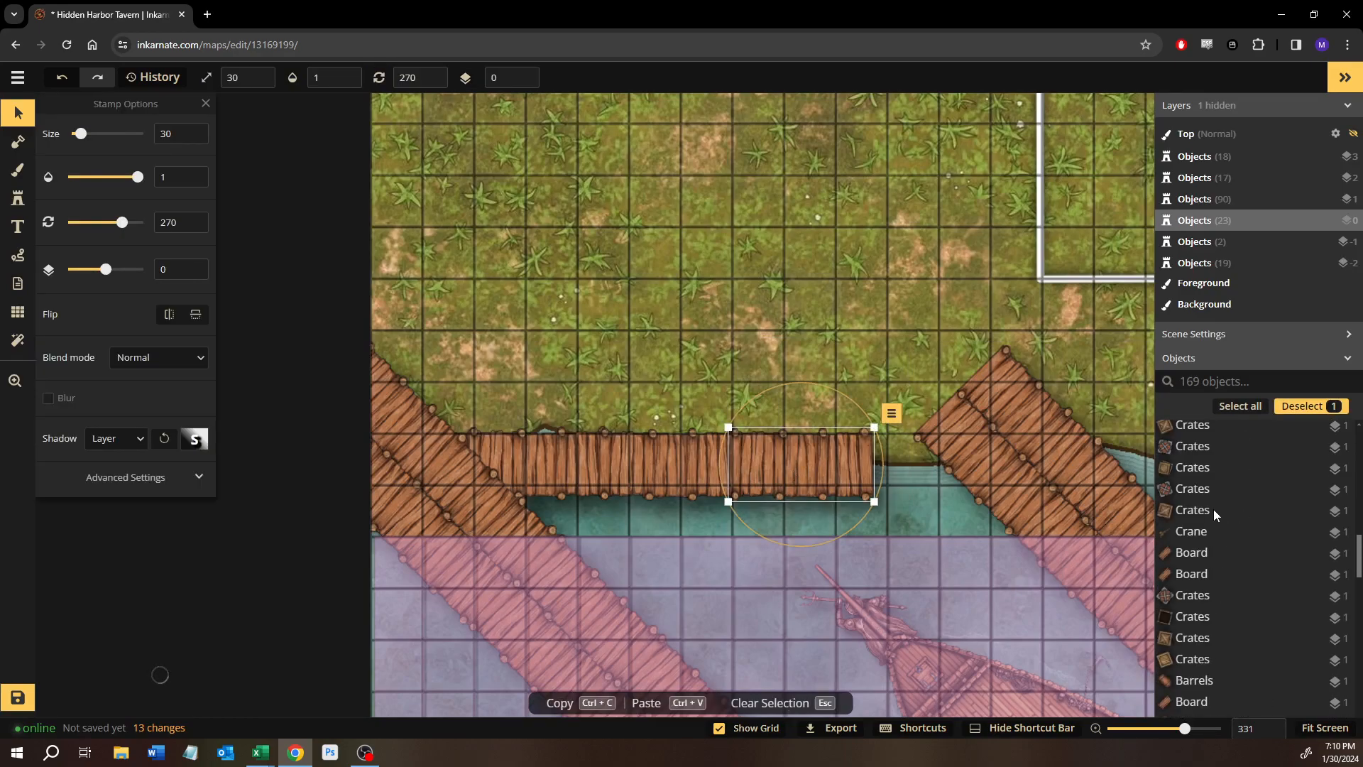
pyautogui.scroll(-5, 1214, 509)
pyautogui.scroll(15, 1215, 517)
pyautogui.scroll(-15, 1216, 518)
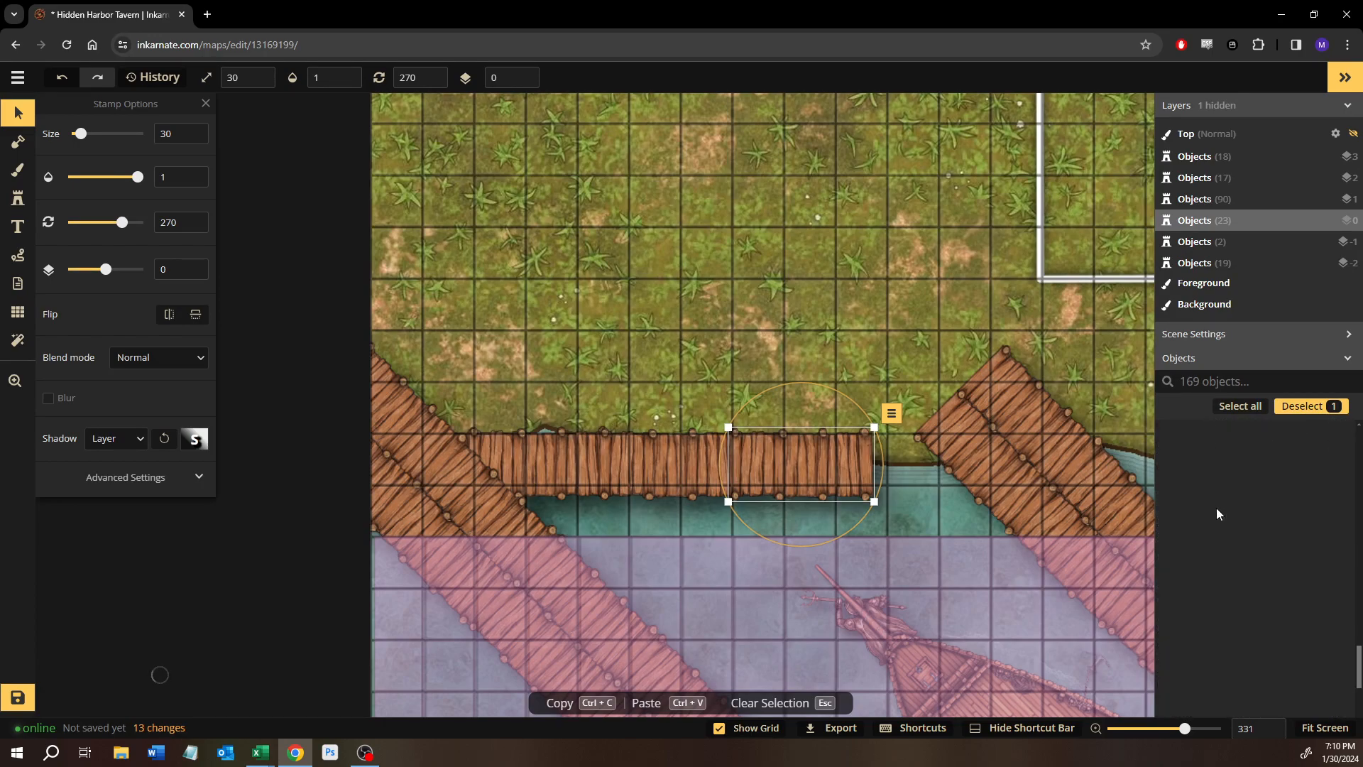
pyautogui.scroll(-1, 1214, 524)
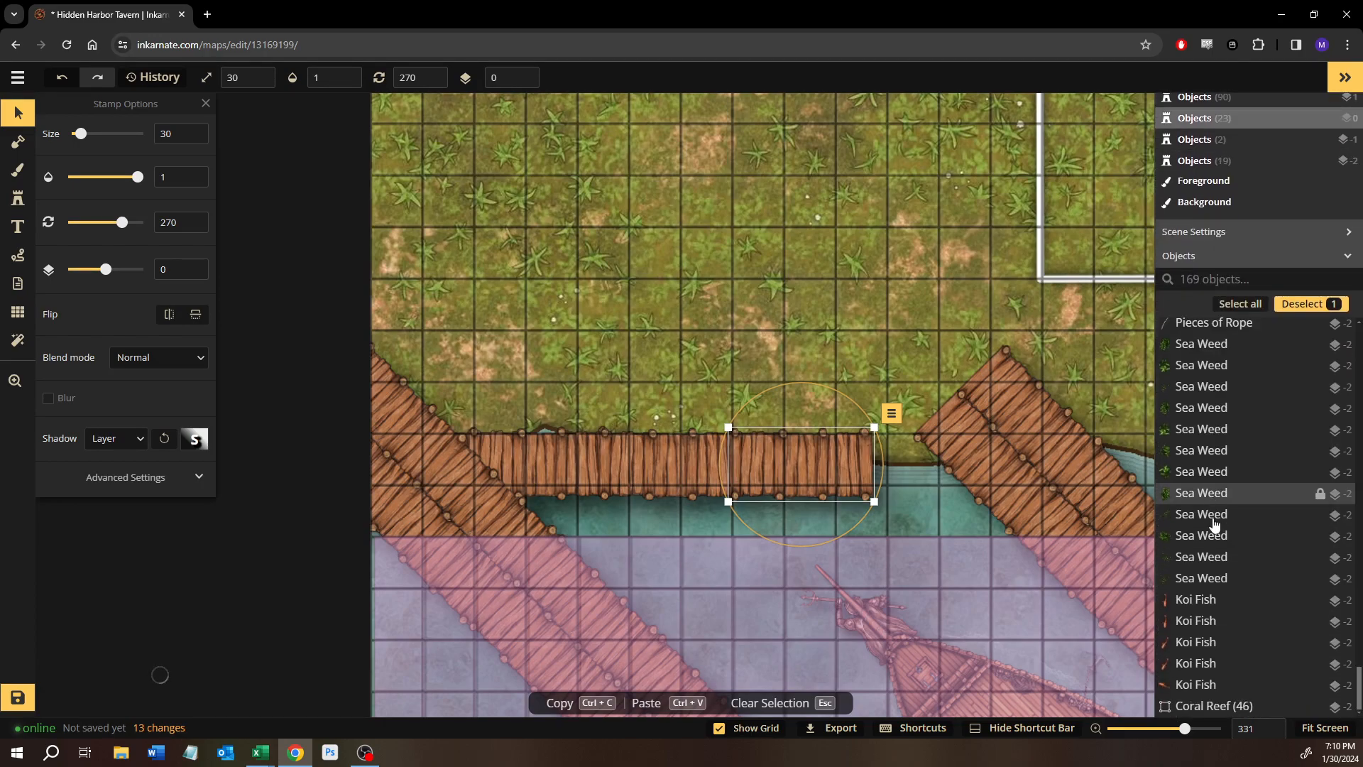
pyautogui.scroll(3, 1235, 602)
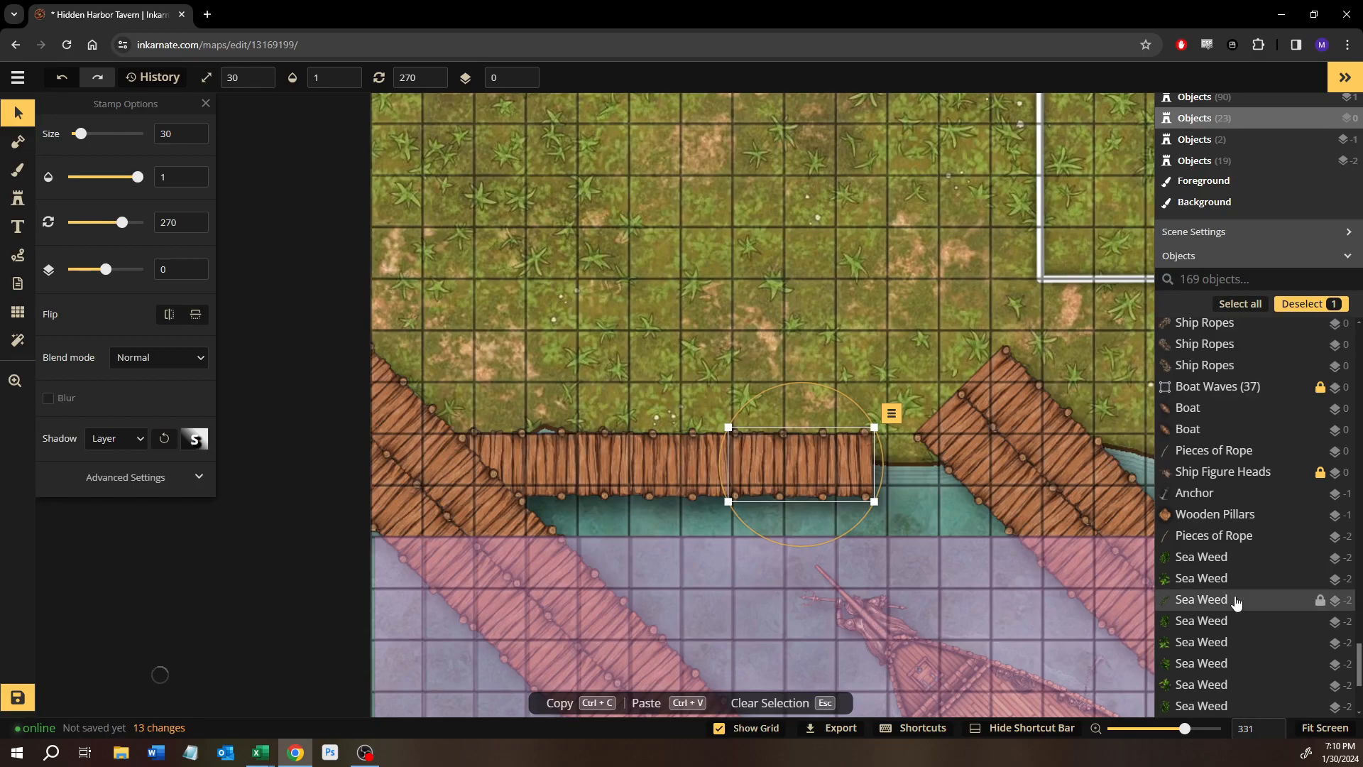
pyautogui.scroll(5, 1234, 599)
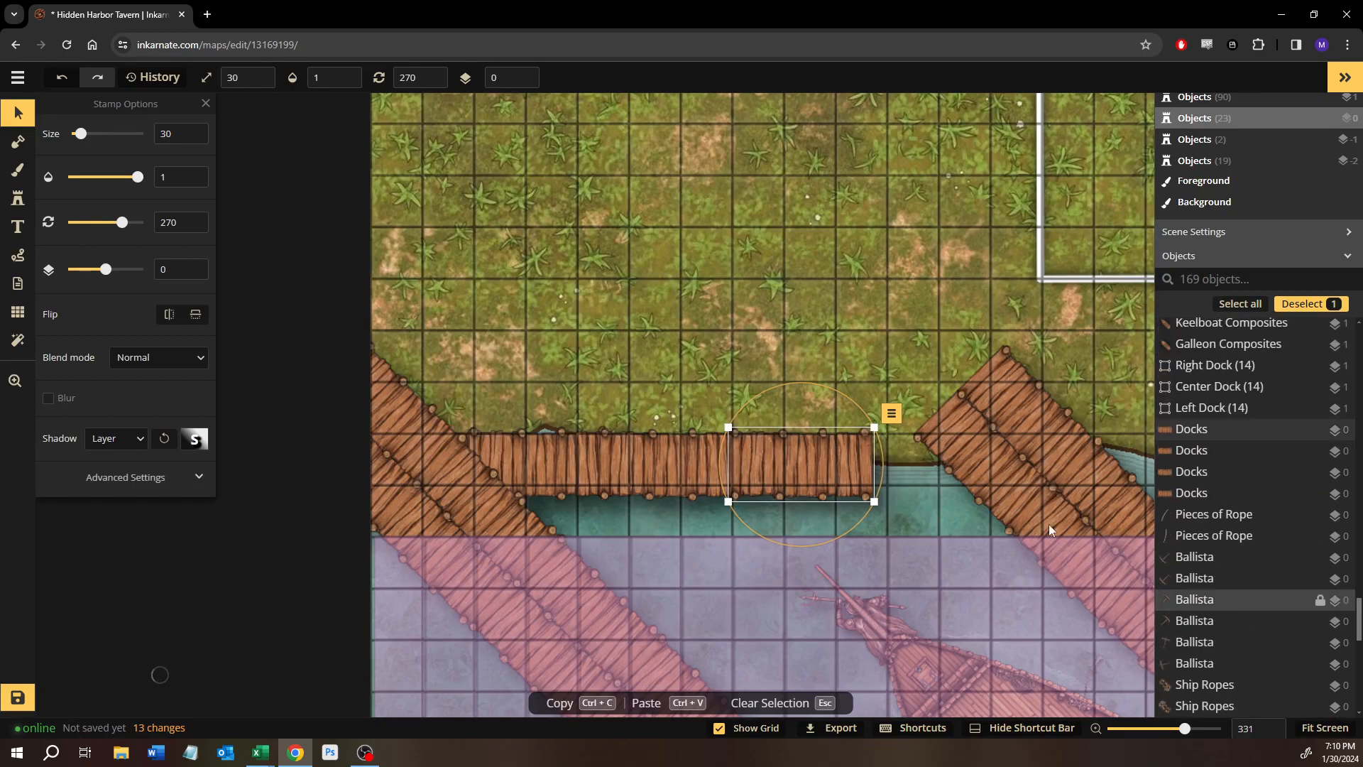
# Copy a Docks section and place it at the boardwalk's east end so it reaches under the center dock.
pyautogui.press('Escape')
pyautogui.moveTo(800, 309); pyautogui.dragTo(491, 225)
pyautogui.click(564, 379)
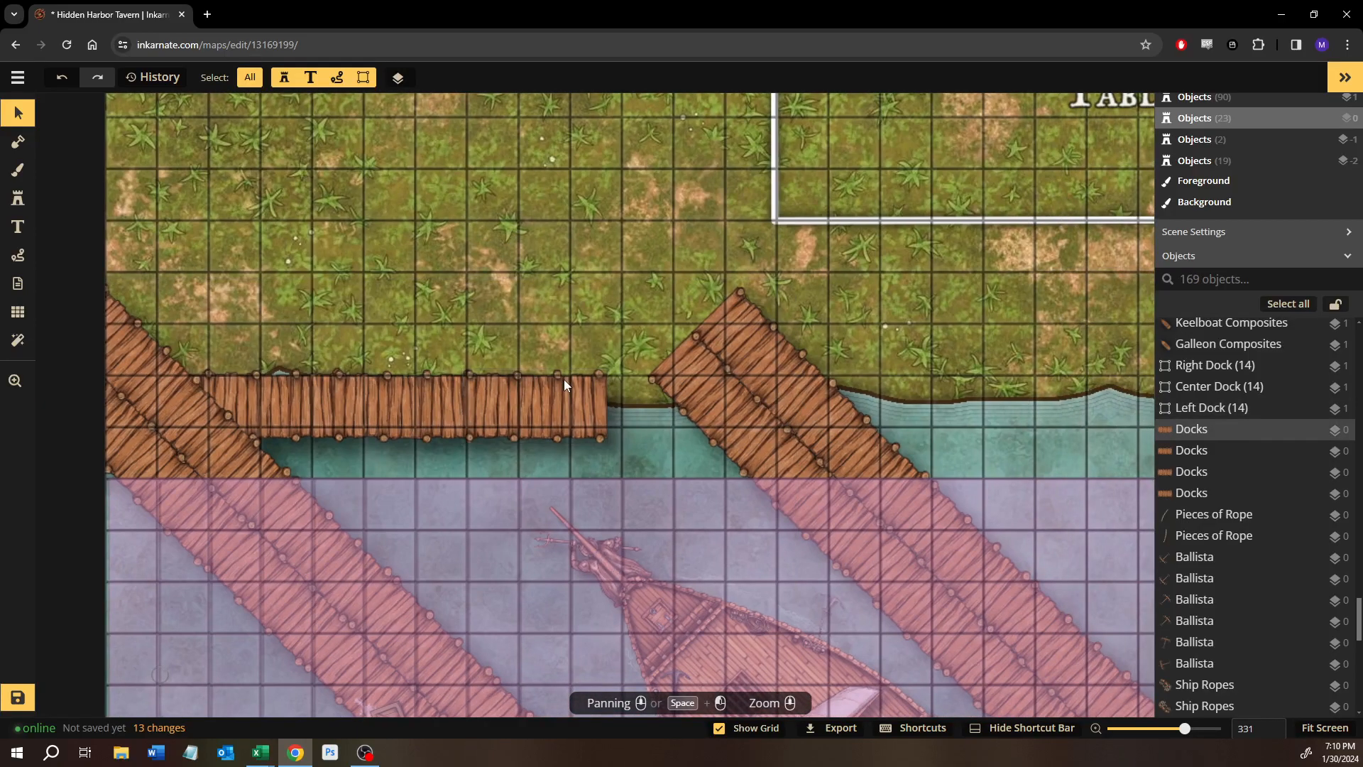
pyautogui.hotkey('ctrl', 'c')
pyautogui.hotkey('ctrl', 'v')
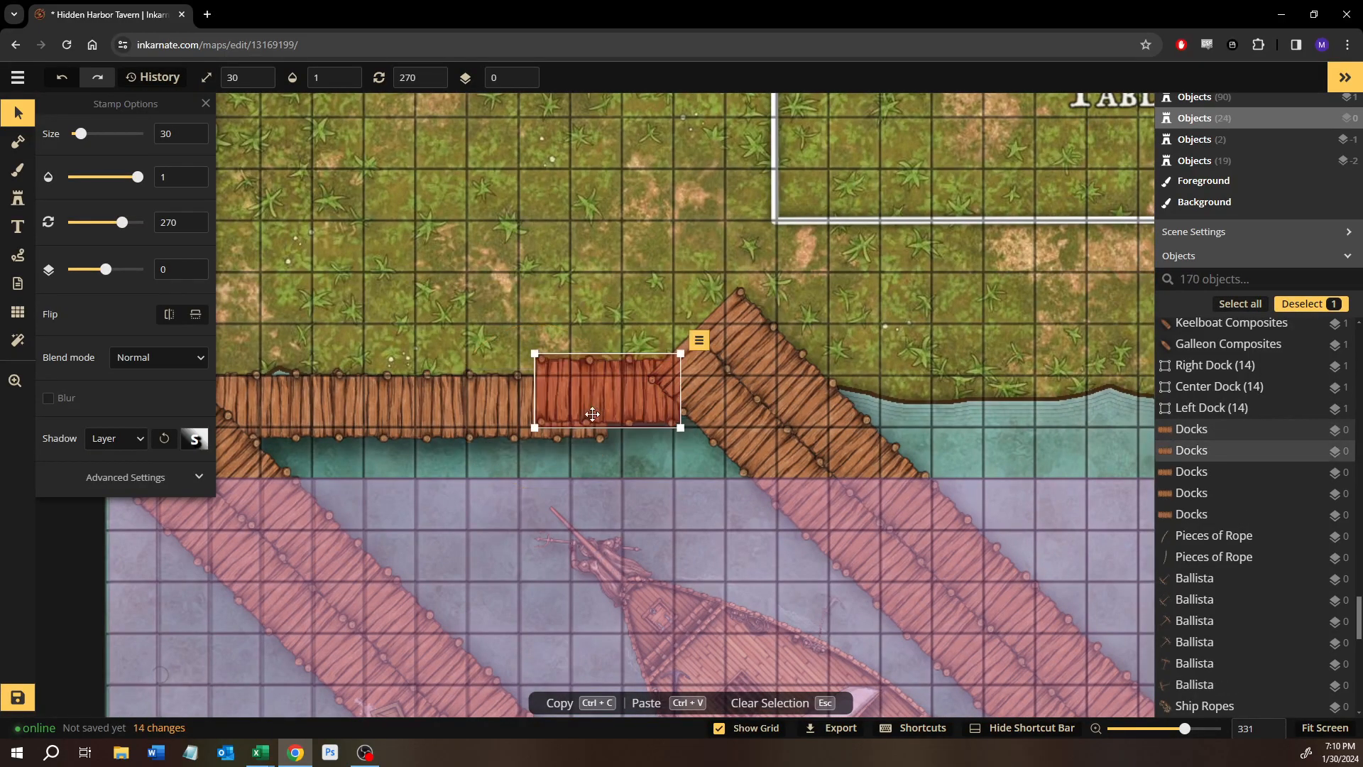
pyautogui.click(658, 401)
pyautogui.hotkey('ctrl', 'v')
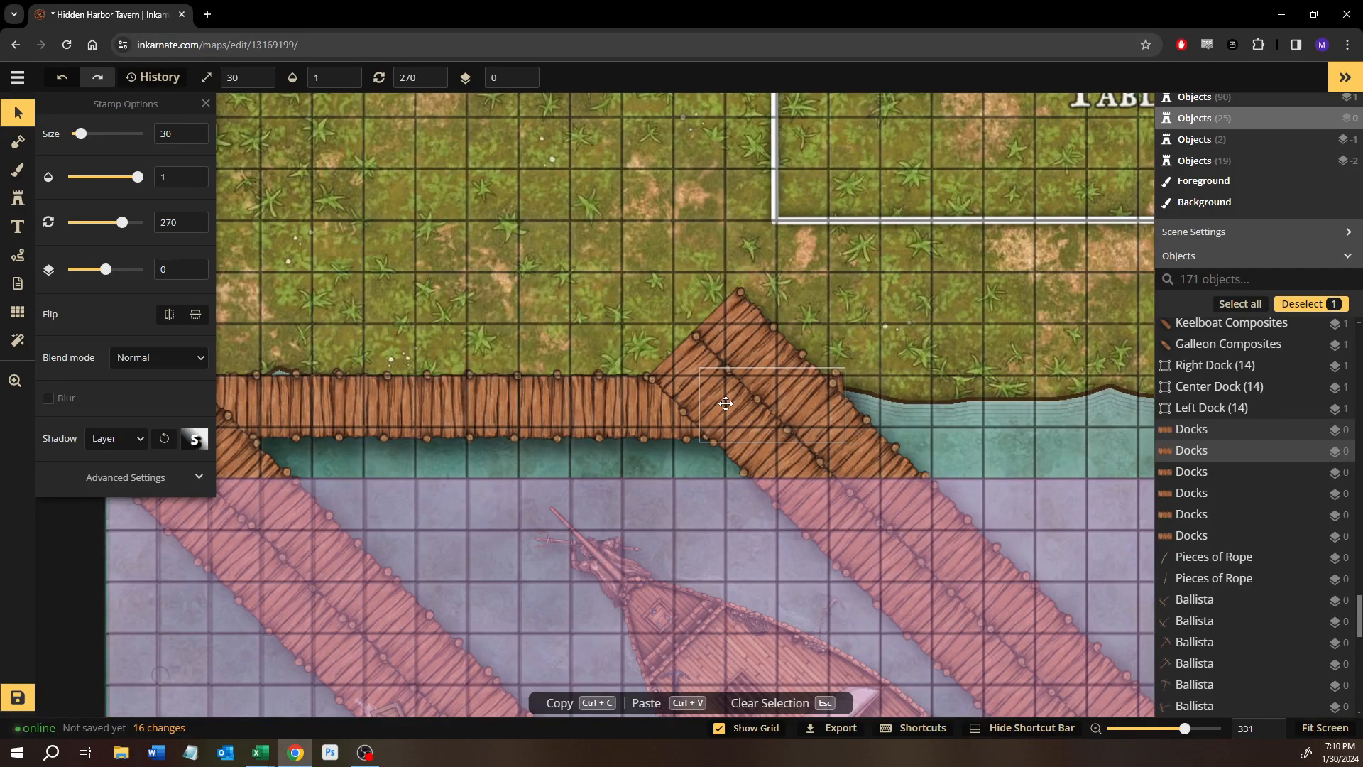
pyautogui.click(726, 403)
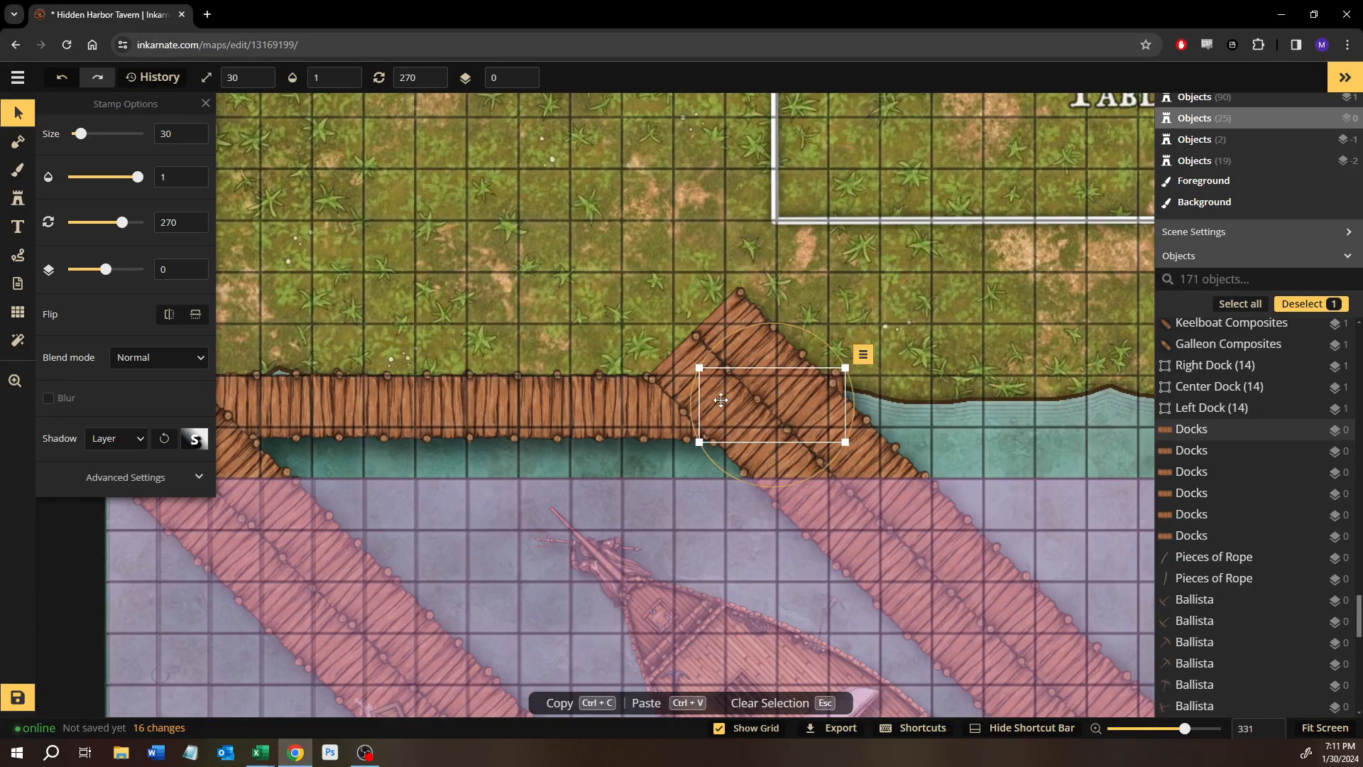
pyautogui.press('Delete')
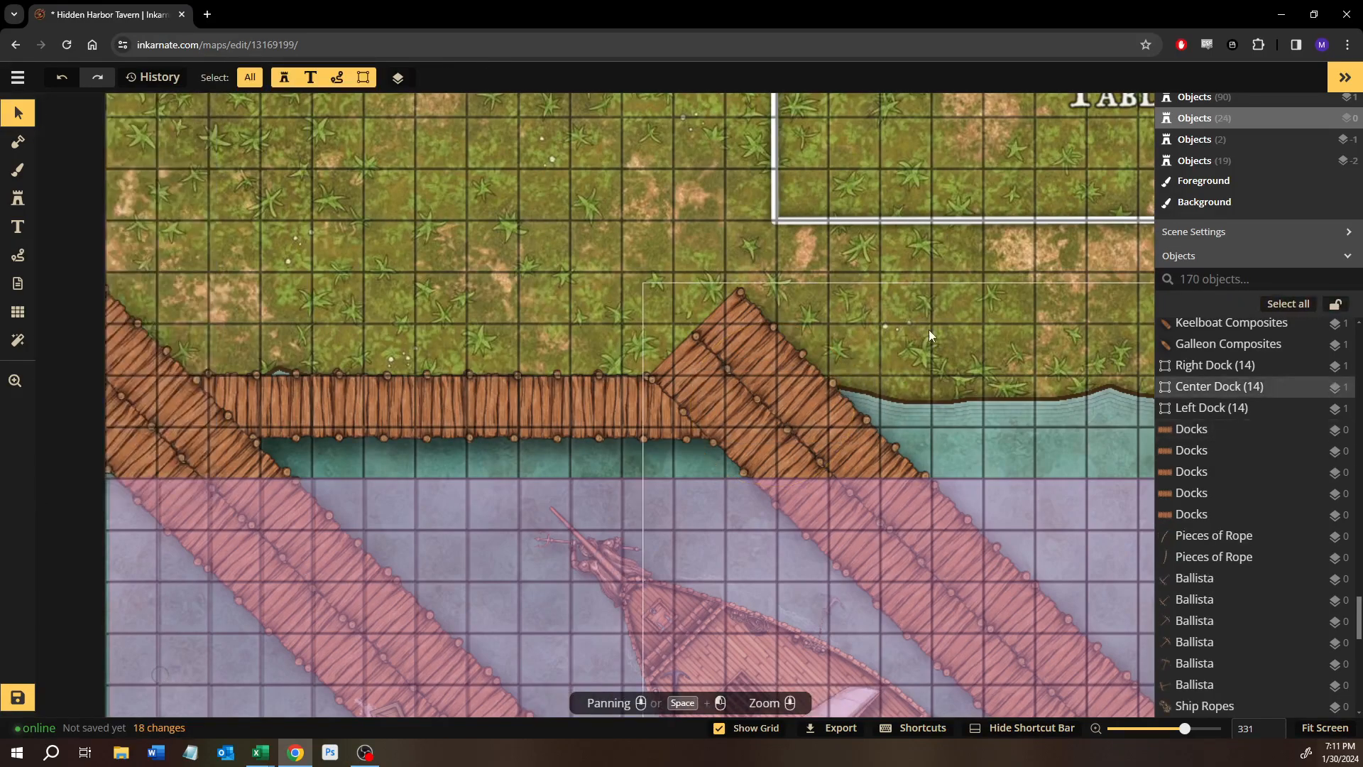
# Fade the Center Dock group to 0.3 opacity and continue the boardwalk beneath it with two more copied Docks sections.
pyautogui.click(1206, 386)
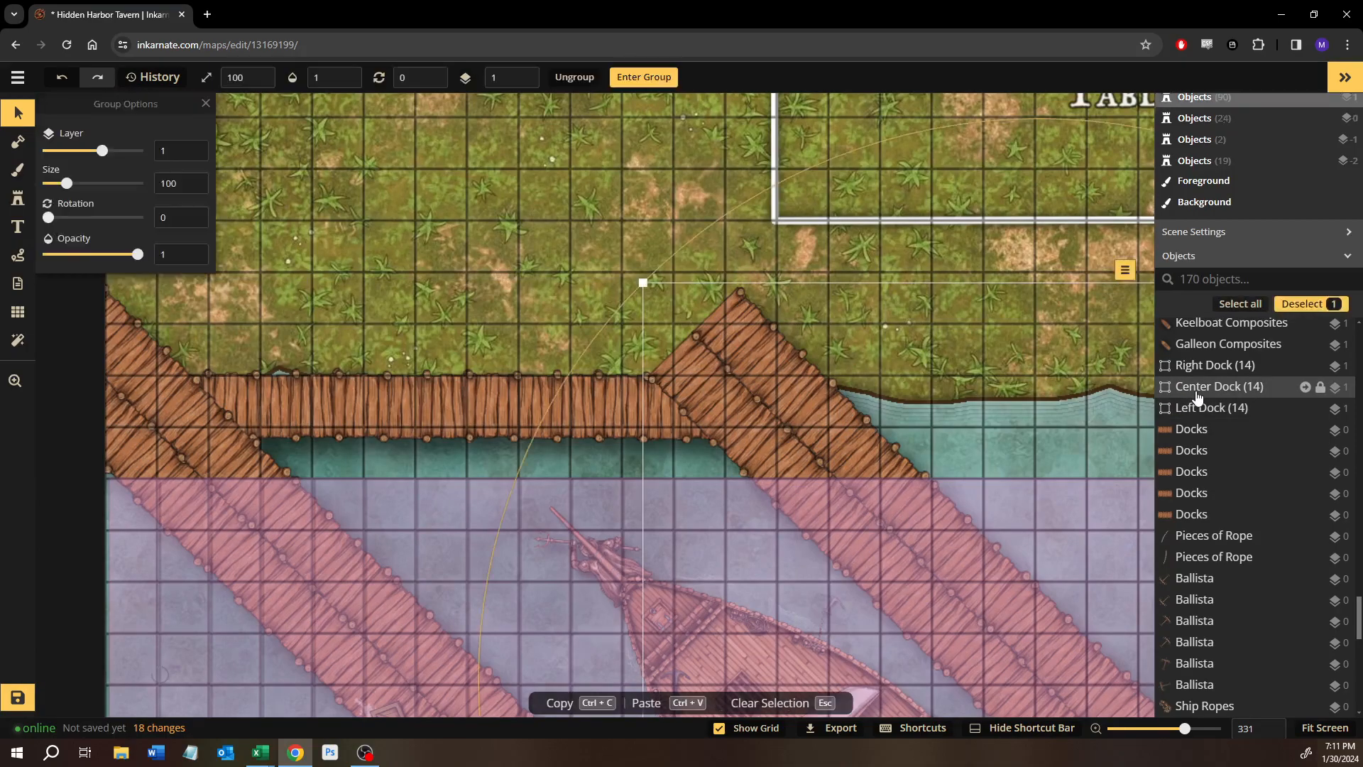
pyautogui.click(86, 254)
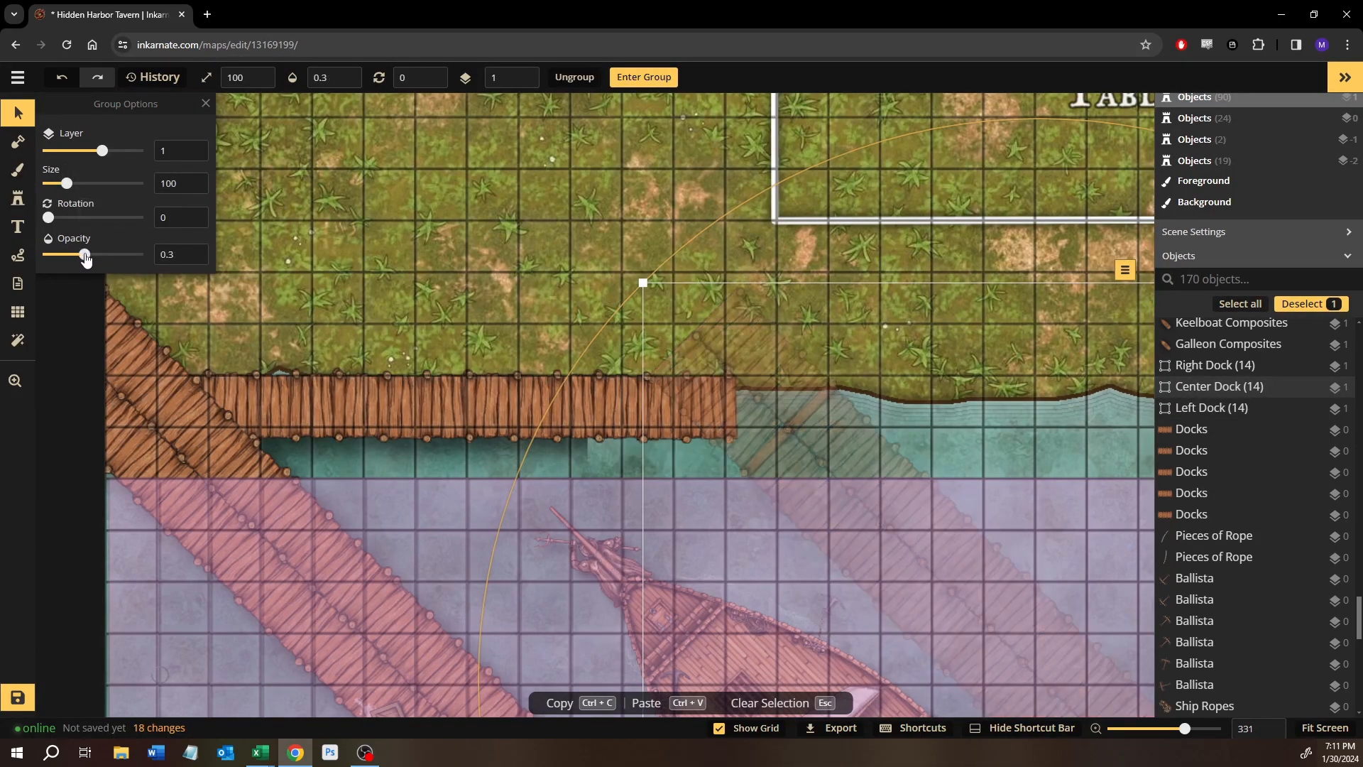
pyautogui.click(452, 425)
pyautogui.hotkey('ctrl', 'c')
pyautogui.hotkey('ctrl', 'v')
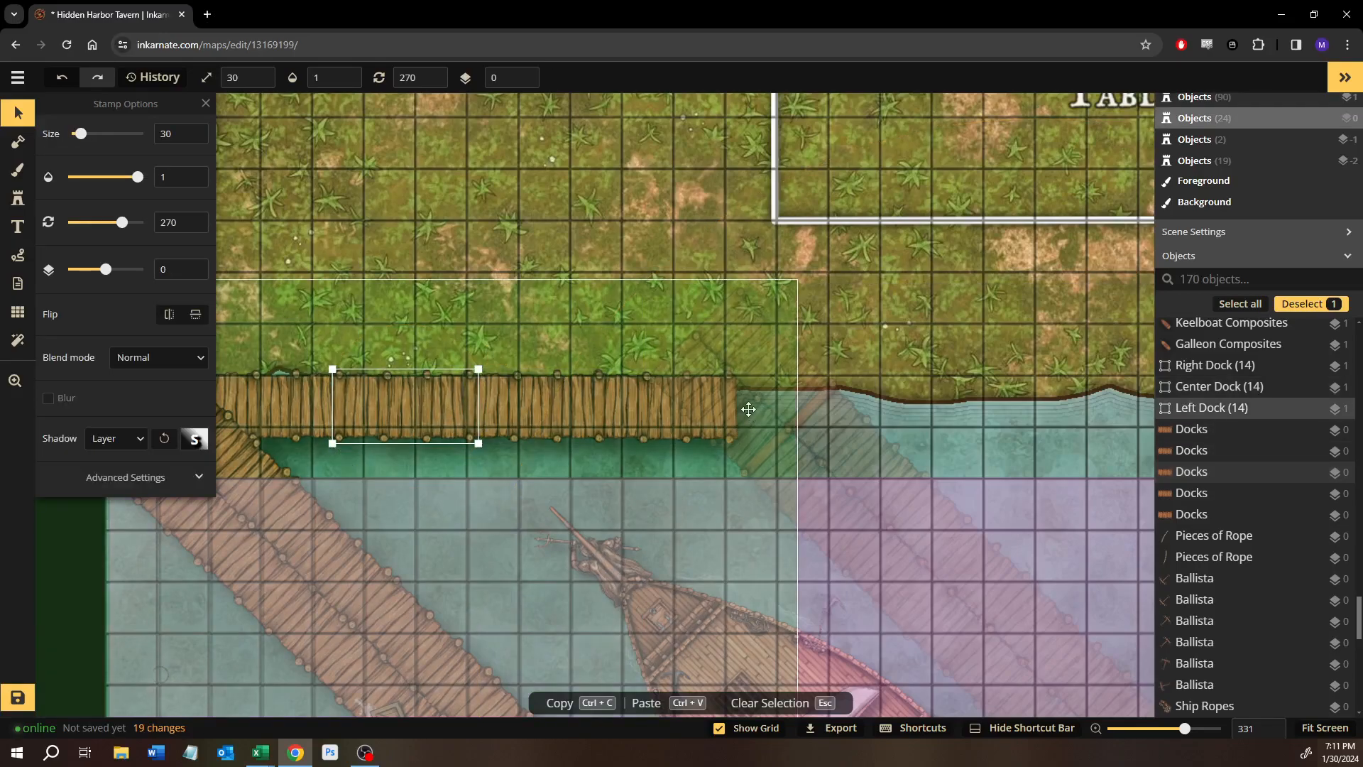
pyautogui.moveTo(732, 419); pyautogui.dragTo(767, 412)
pyautogui.hotkey('ctrl', 'c')
pyautogui.hotkey('ctrl', 'v')
pyautogui.moveTo(876, 410); pyautogui.dragTo(953, 412)
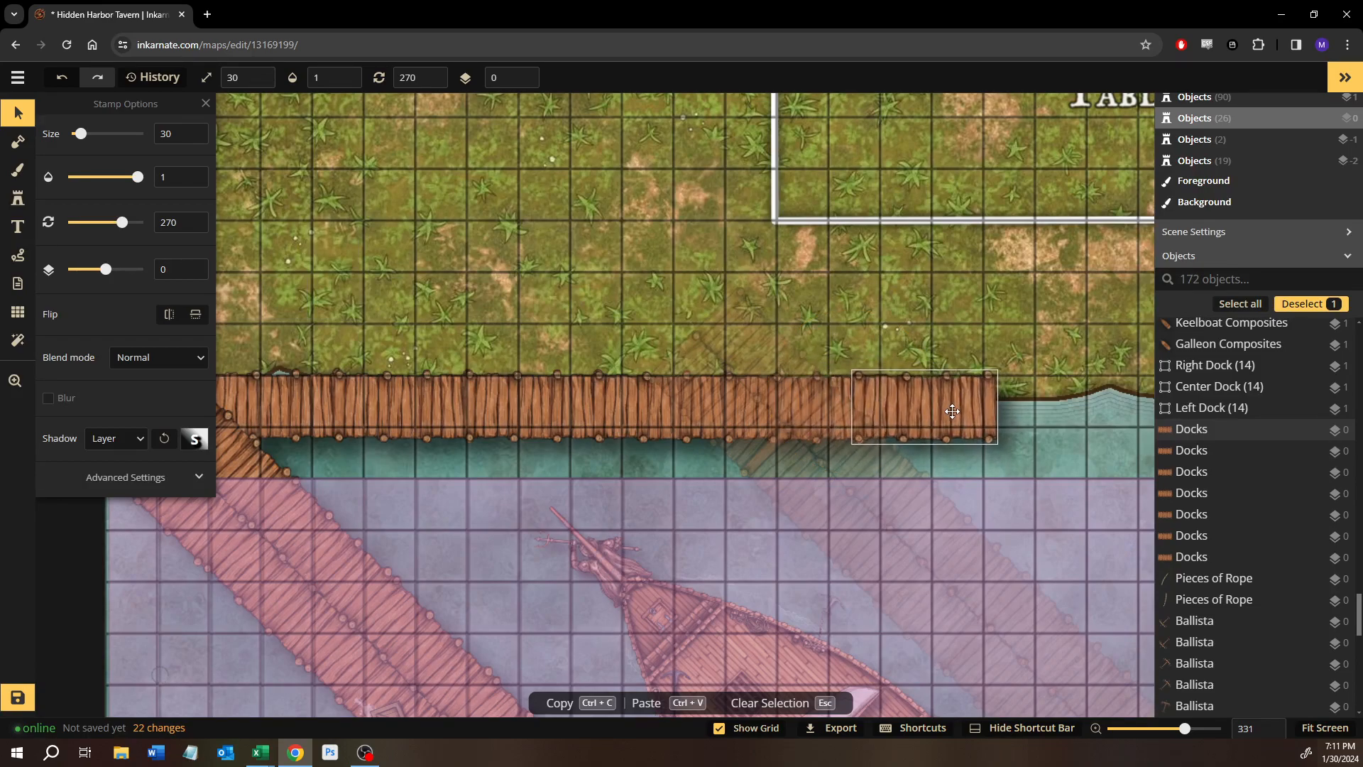
# Extend the boardwalk along the shoreline from the center dock to beneath the right dock with four more Docks sections.
pyautogui.click(1219, 386)
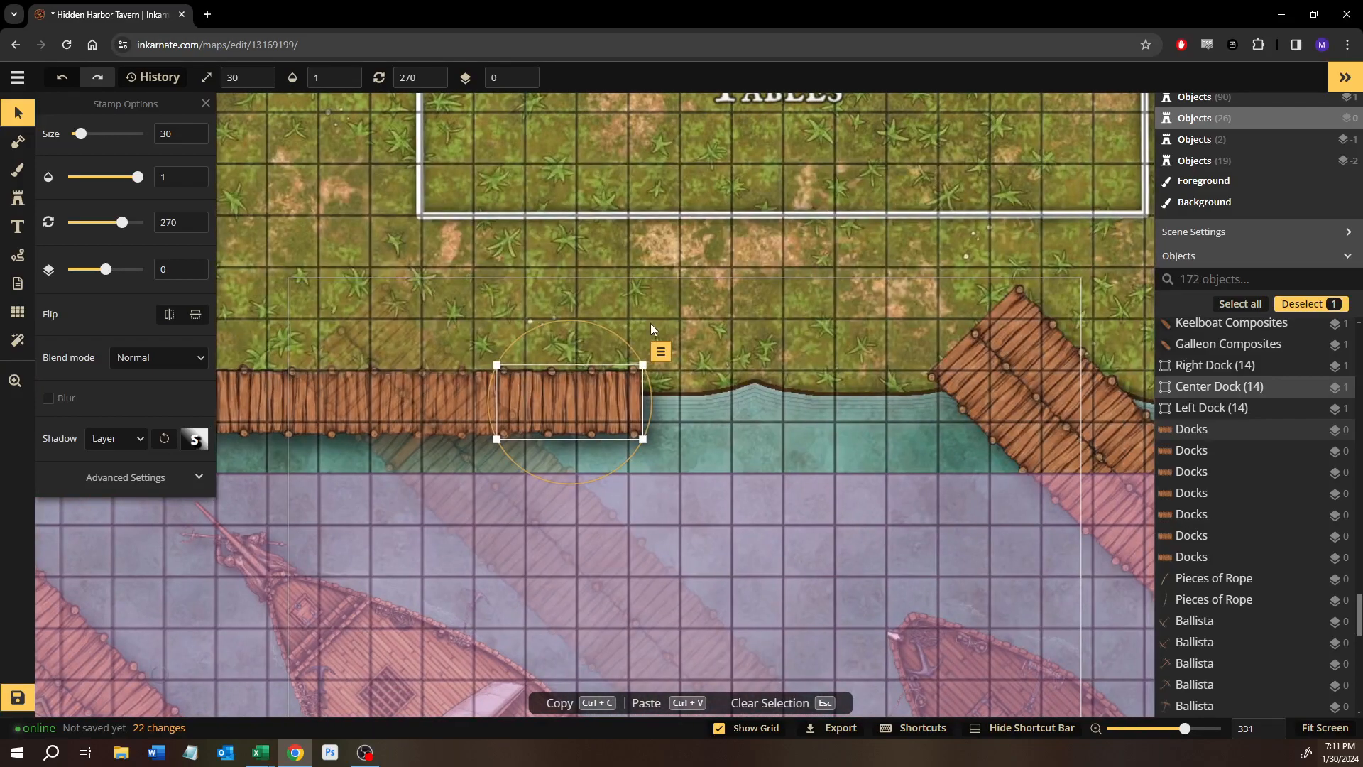
pyautogui.hotkey('ctrl', 'v')
pyautogui.moveTo(689, 380); pyautogui.dragTo(688, 416)
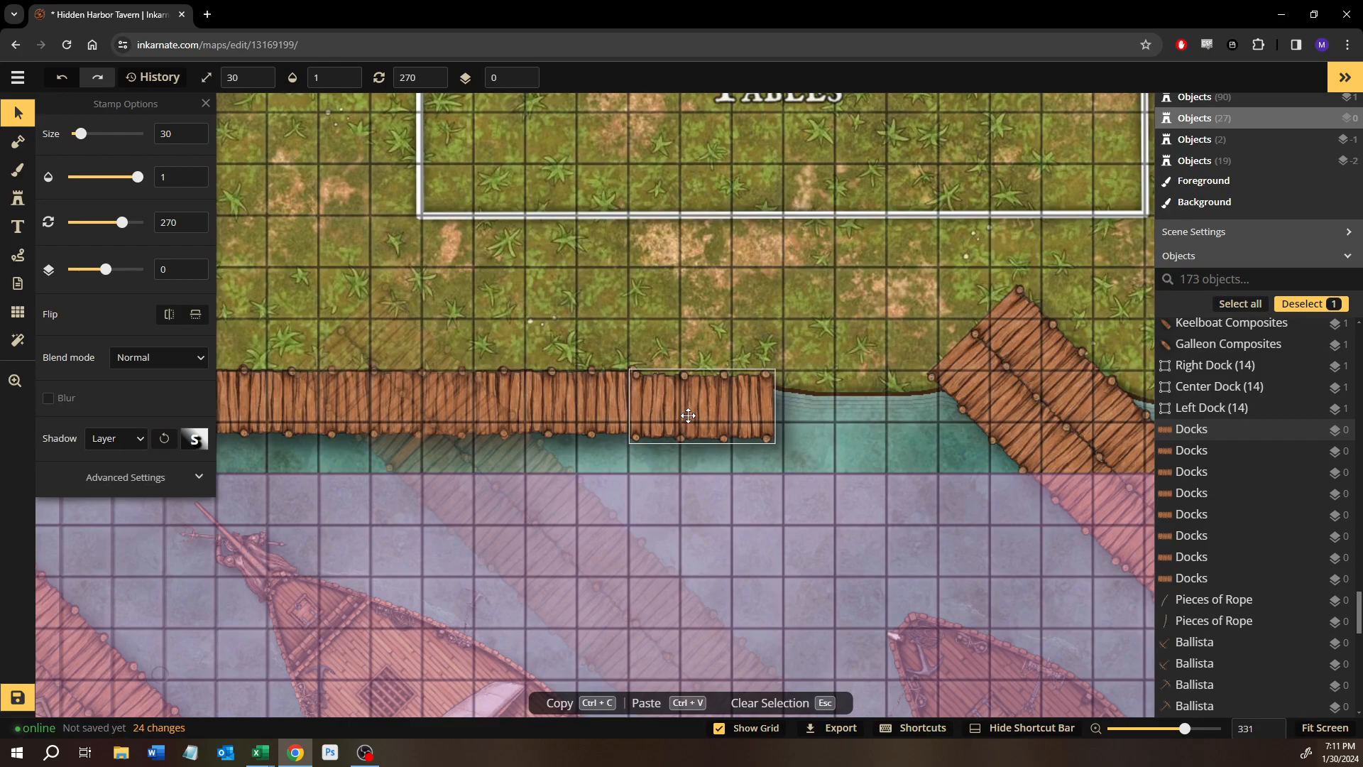
pyautogui.hotkey('ctrl', 'v')
pyautogui.moveTo(746, 389); pyautogui.dragTo(817, 406)
pyautogui.hotkey('ctrl', 'v')
pyautogui.hotkey('ctrl', 'v')
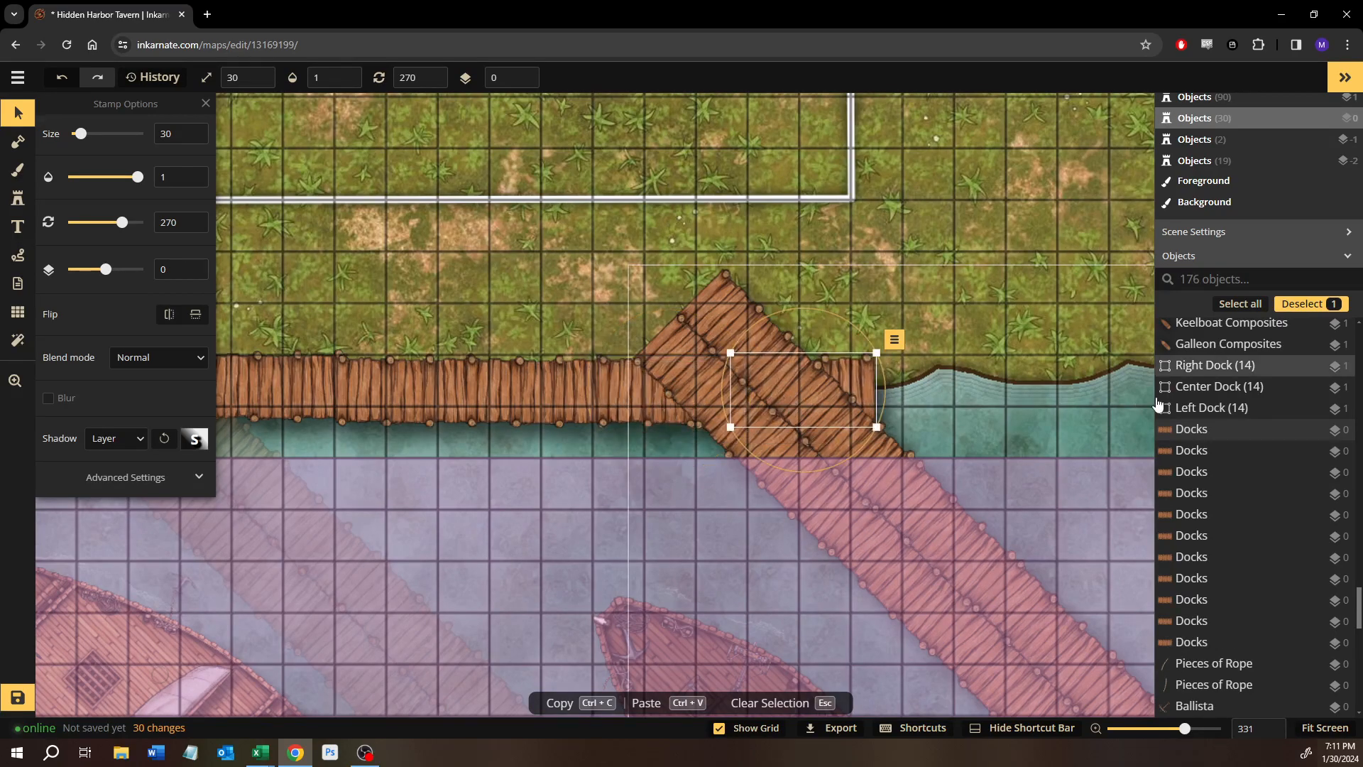
# Restore the Center Dock group's opacity to 1.
pyautogui.click(1181, 395)
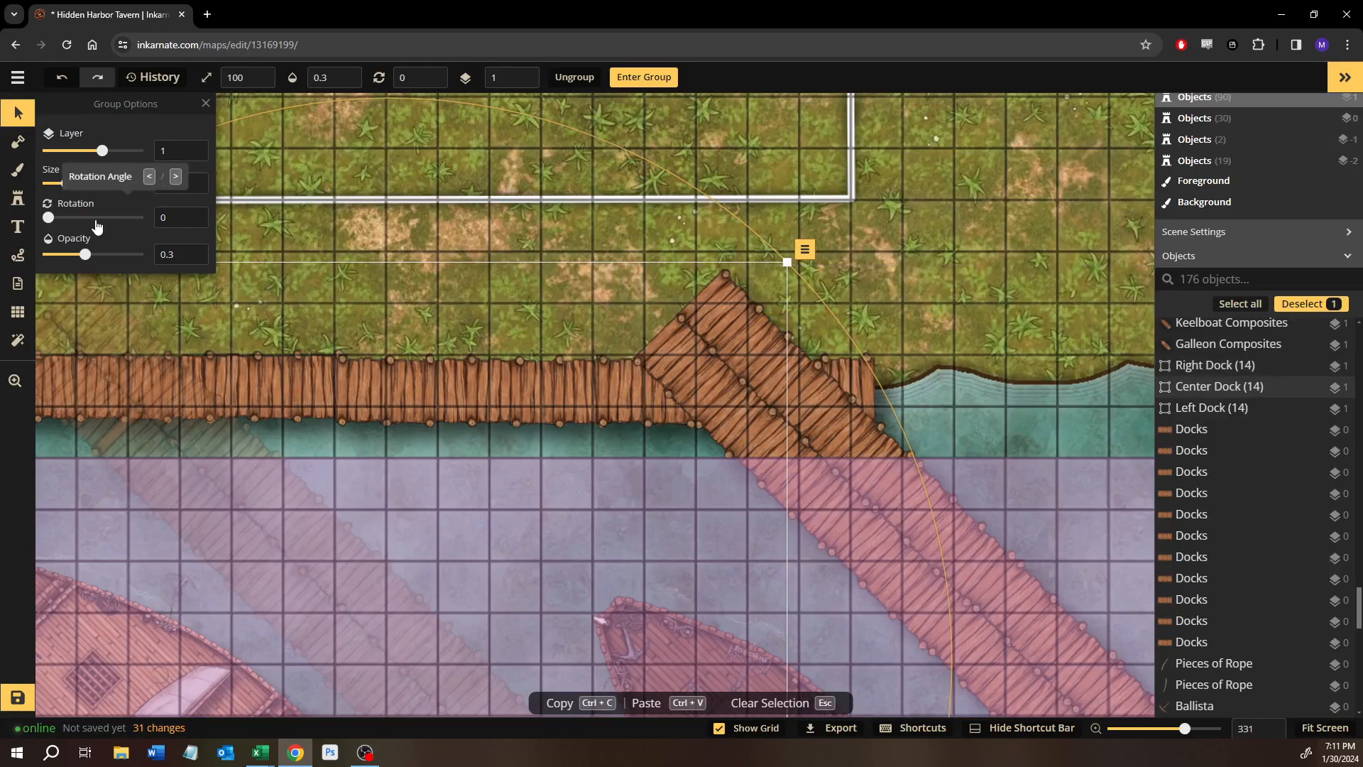
pyautogui.tripleClick(202, 254)
pyautogui.write('1')
pyautogui.click(1221, 406)
# Fade the Right Dock group to 0.32 opacity and add another boardwalk section end to end past the right dock.
pyautogui.click(1211, 372)
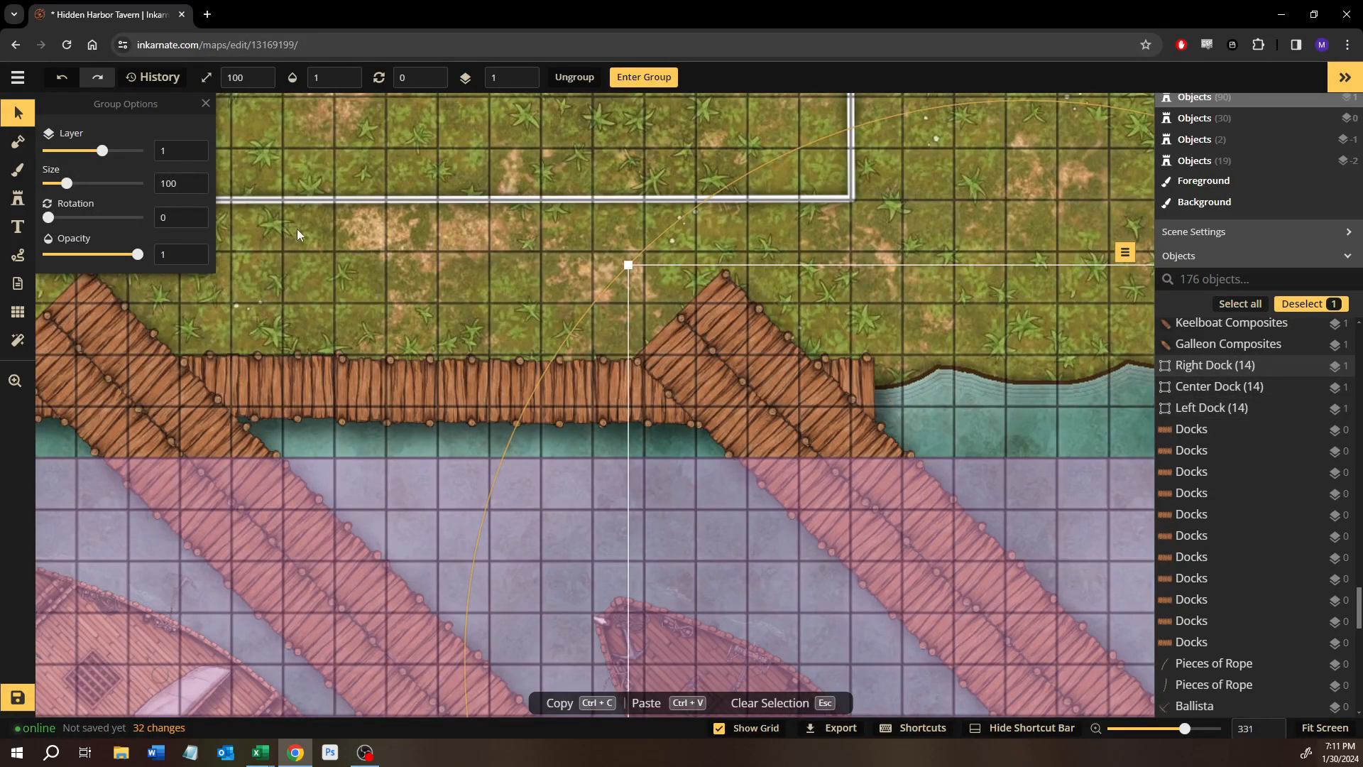
pyautogui.click(85, 255)
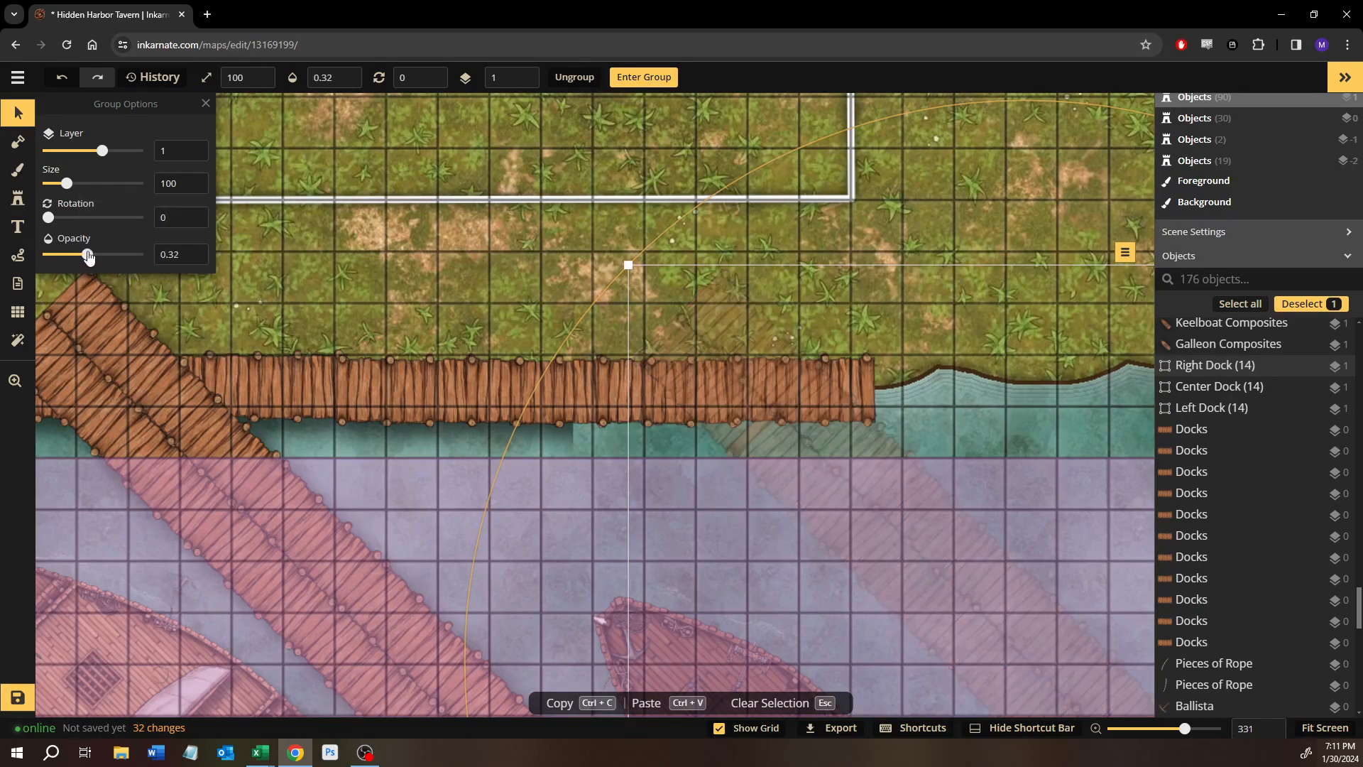
pyautogui.click(858, 369)
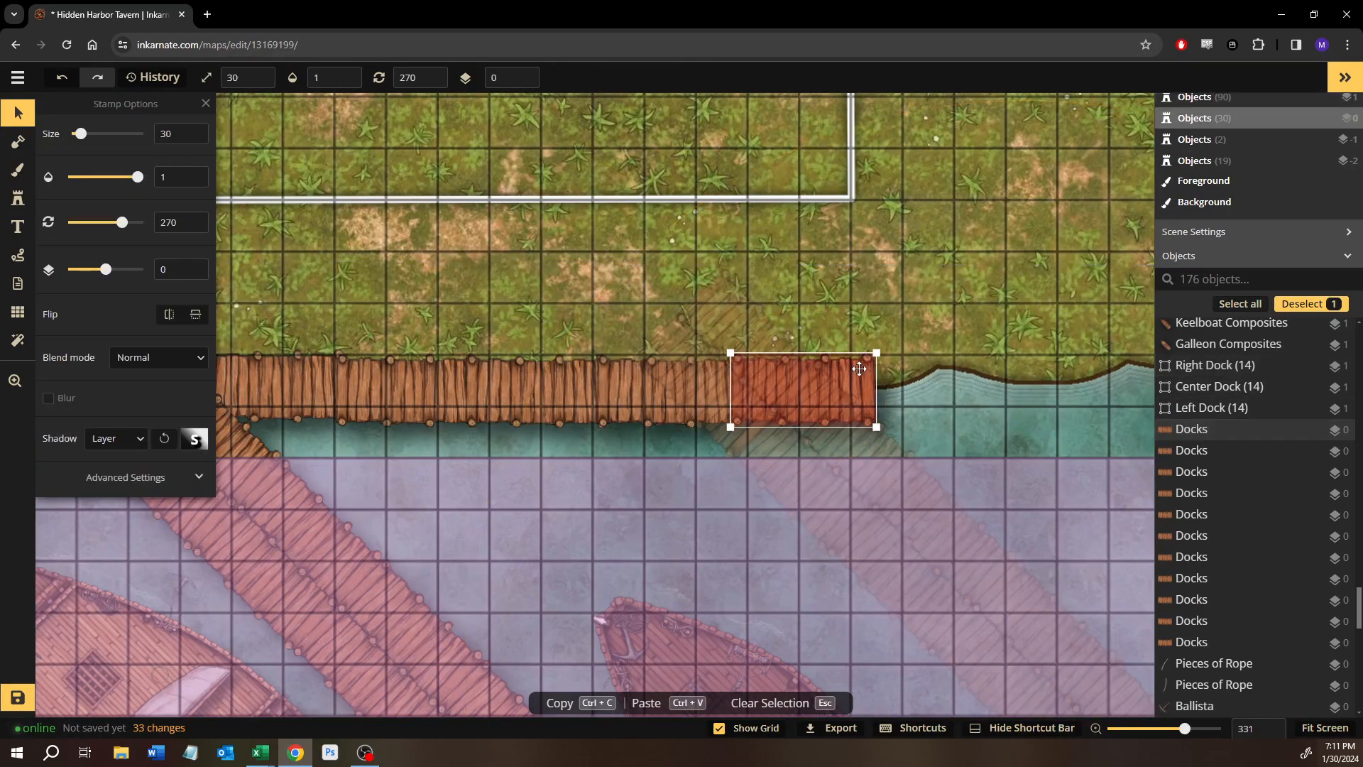
pyautogui.hotkey('ctrl', 'c')
pyautogui.hotkey('ctrl', 'v')
pyautogui.moveTo(906, 379); pyautogui.dragTo(919, 399)
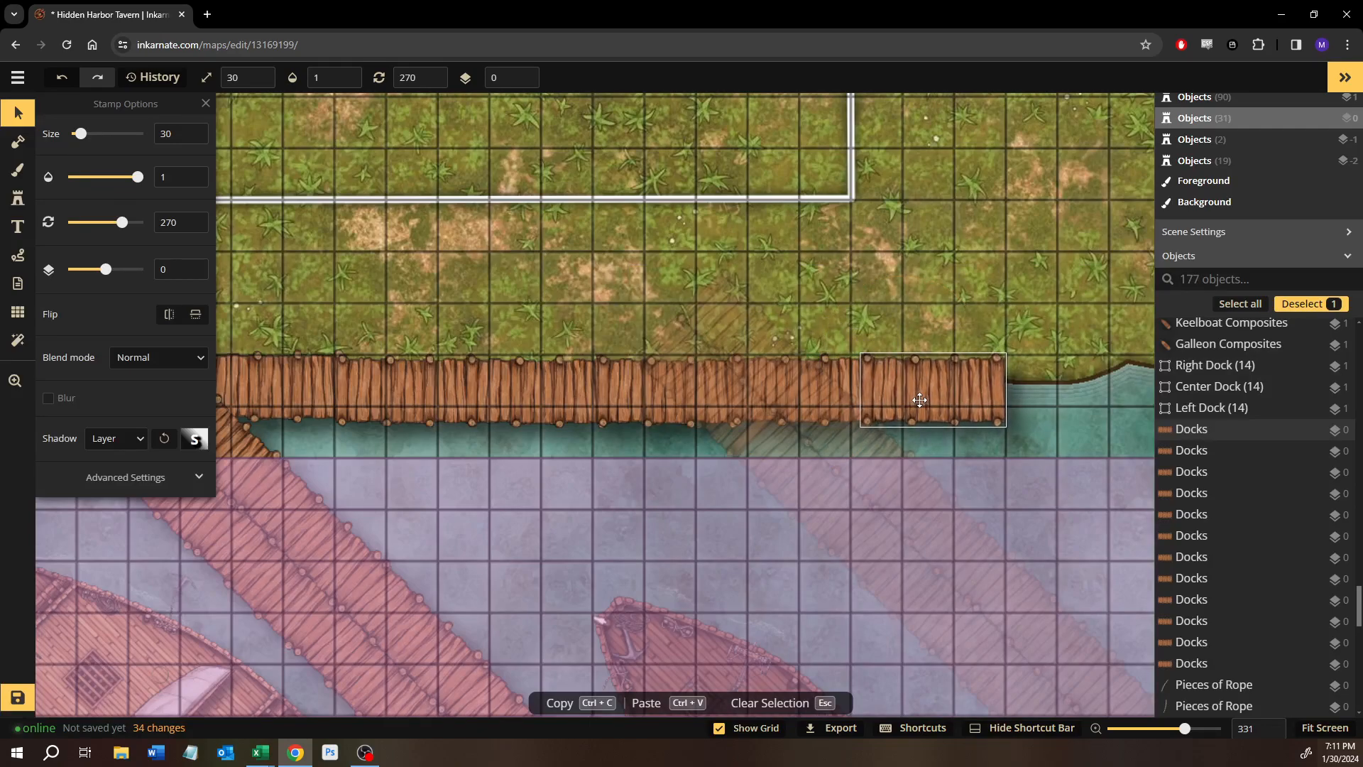
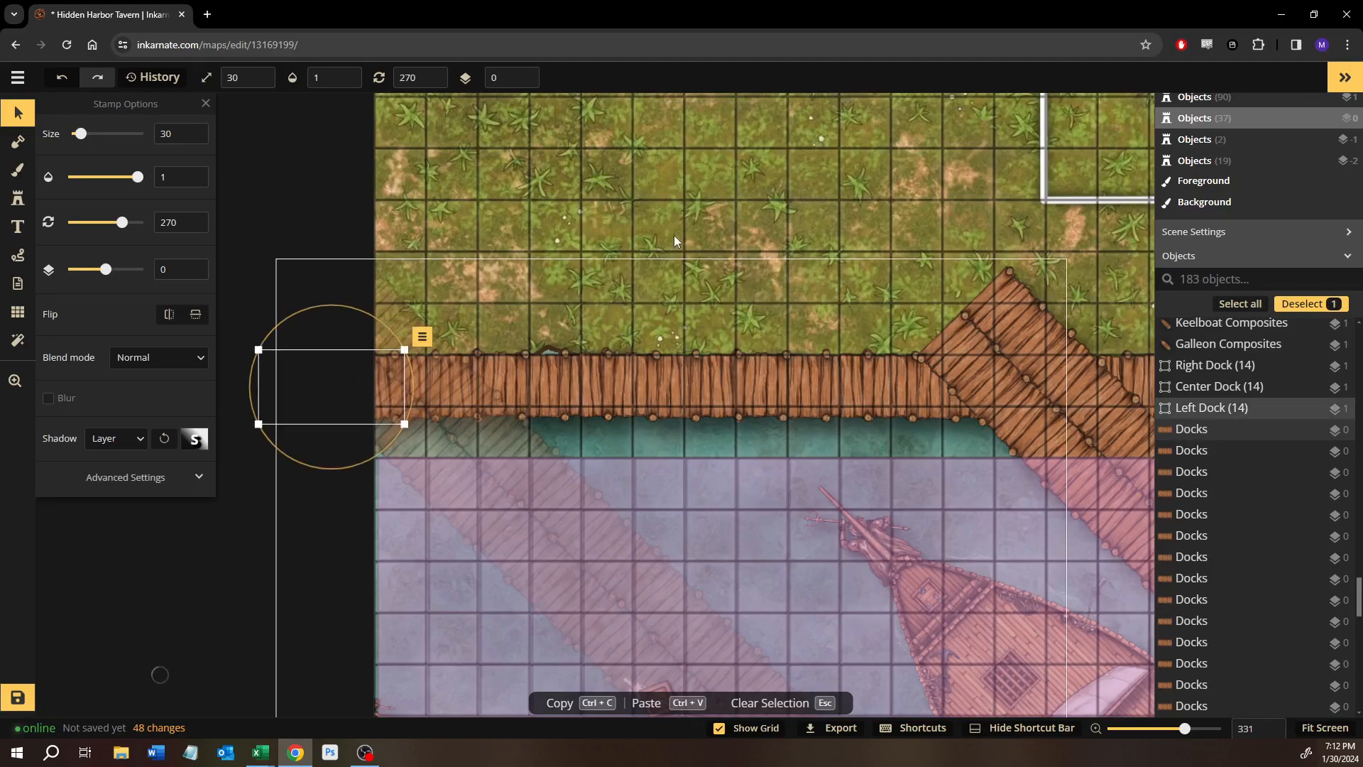
# Restore the Left Dock group's opacity to 1 and lock the Left Dock, Center Dock and Right Dock groups.
pyautogui.click(688, 223)
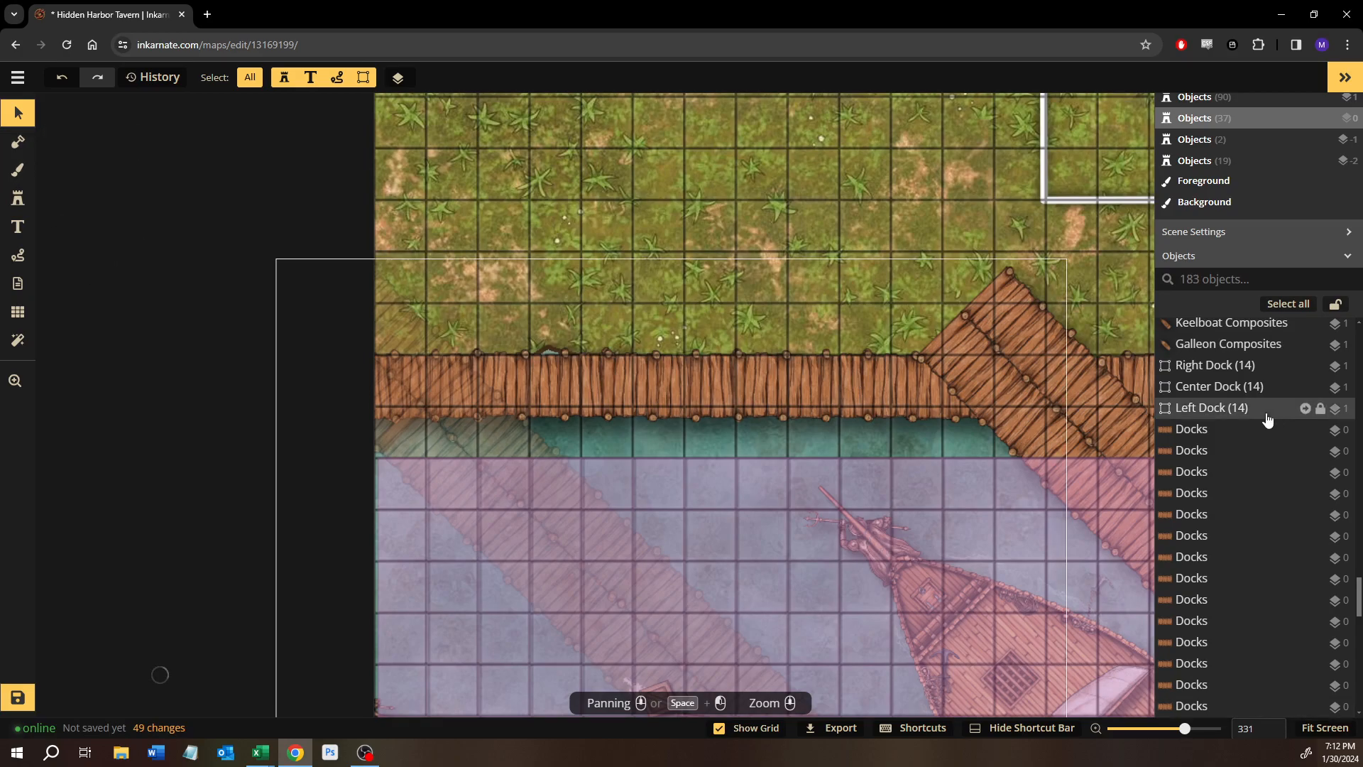
pyautogui.click(1221, 407)
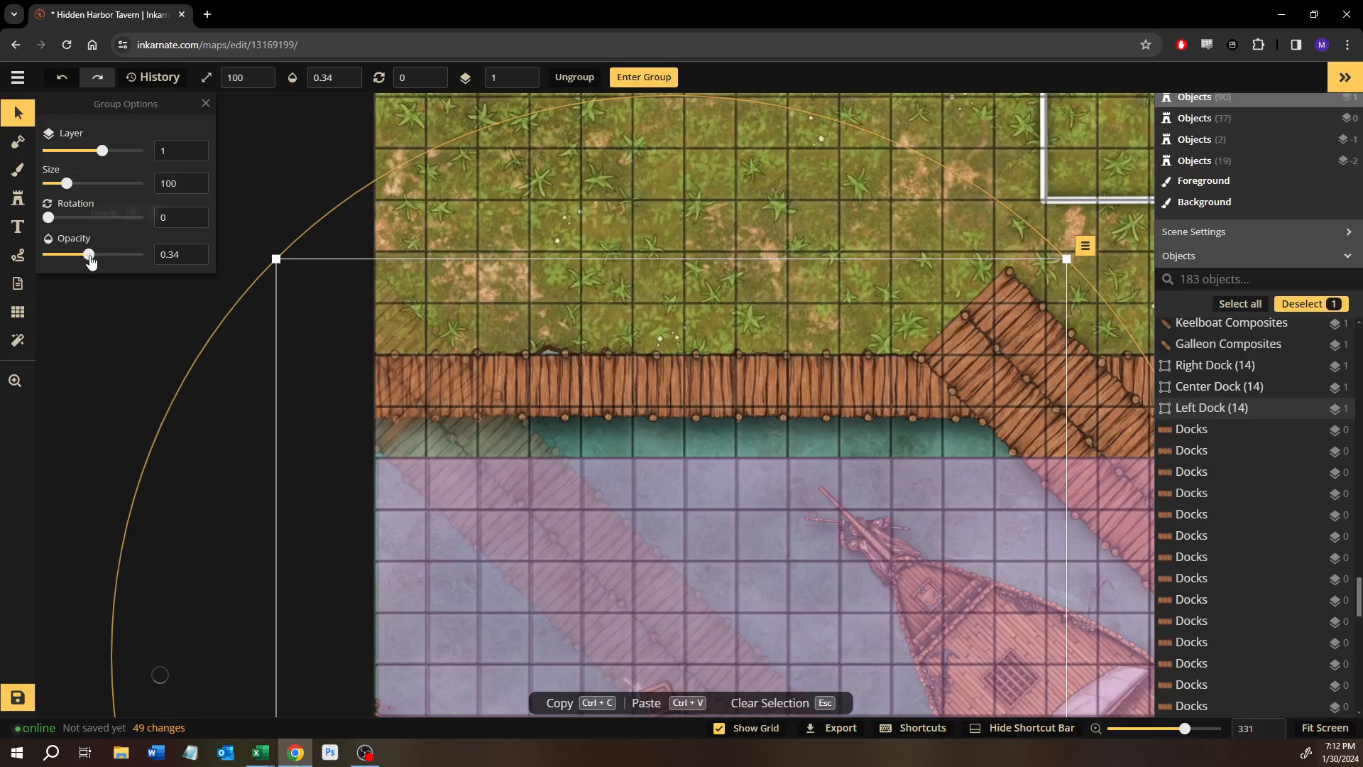
pyautogui.moveTo(90, 260); pyautogui.dragTo(237, 251)
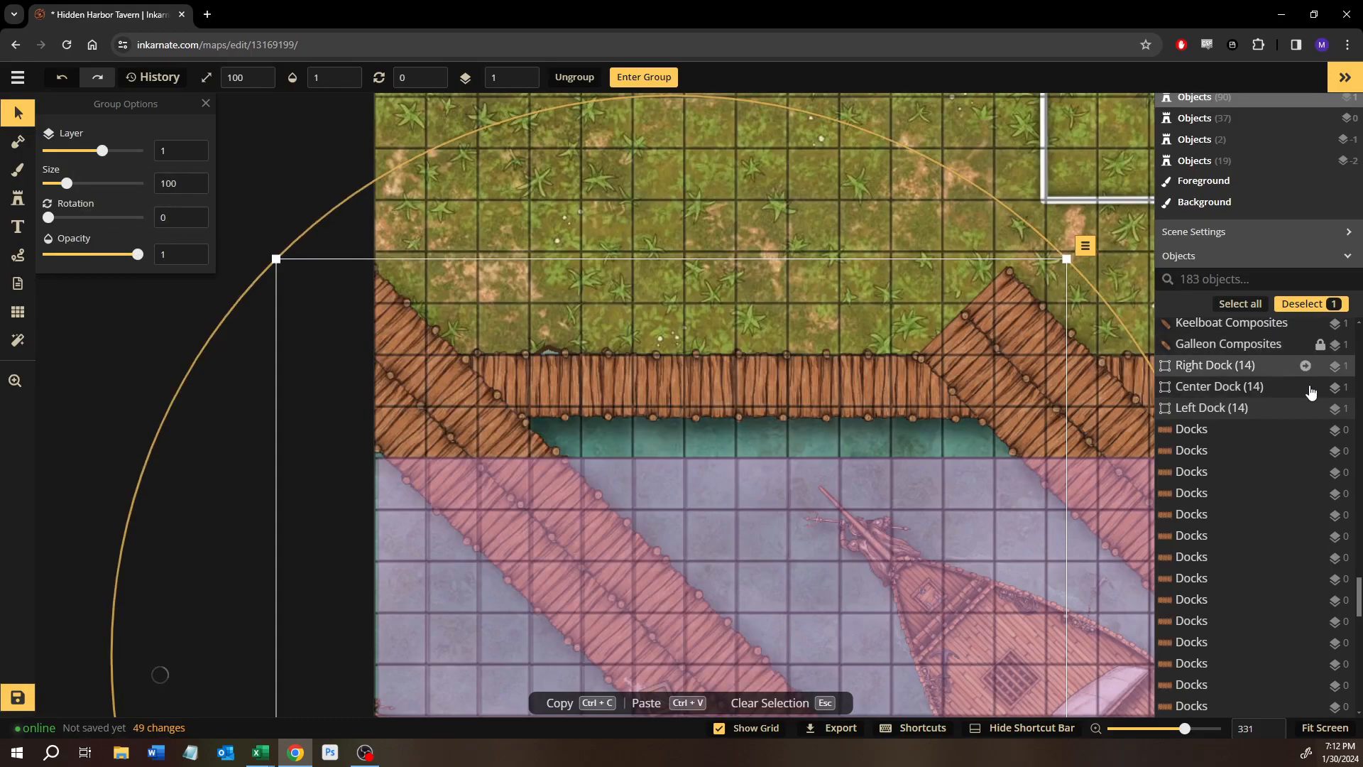
pyautogui.click(1320, 407)
pyautogui.click(1319, 386)
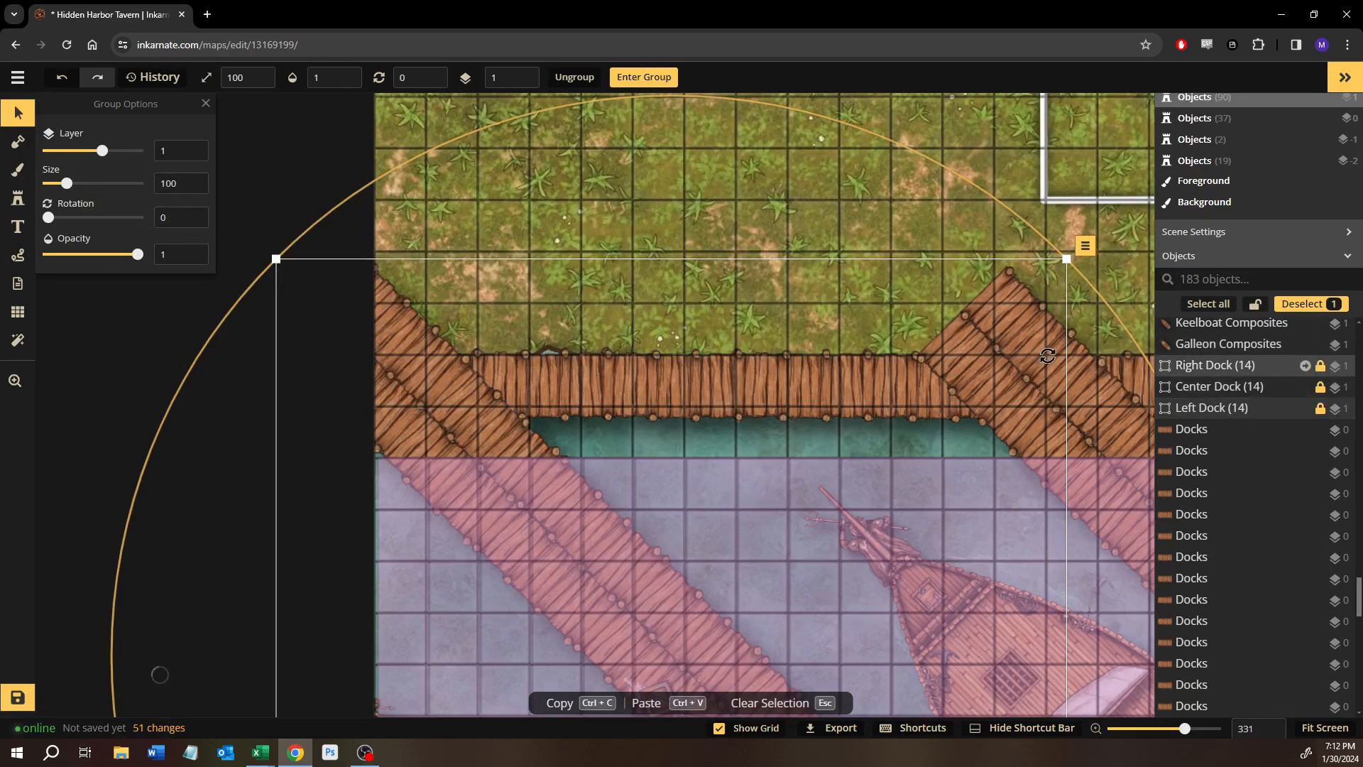
pyautogui.press('Escape')
# Select all horizontal boardwalk sections across the shoreline, leaving the keelboat near the right dock out of the selection.
pyautogui.scroll(-5, 828, 213)
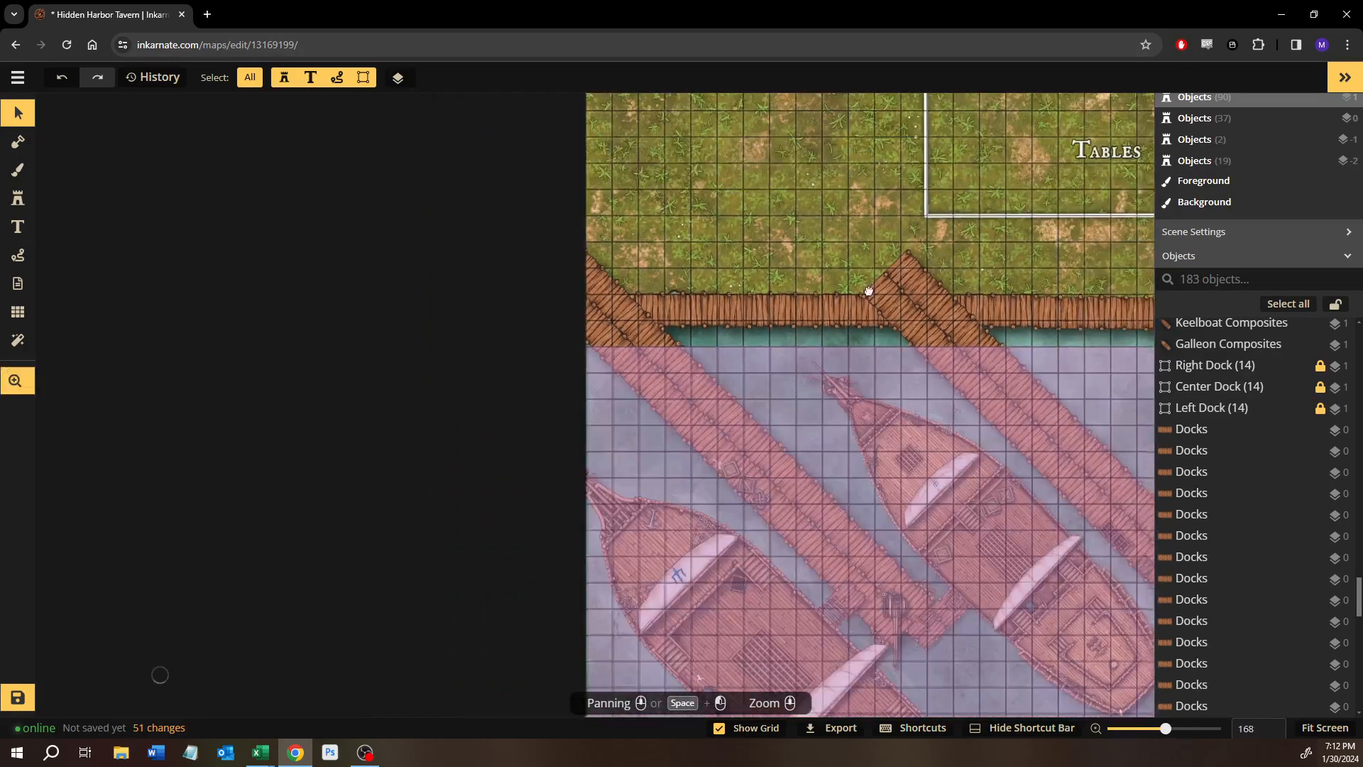
pyautogui.scroll(-3, 649, 304)
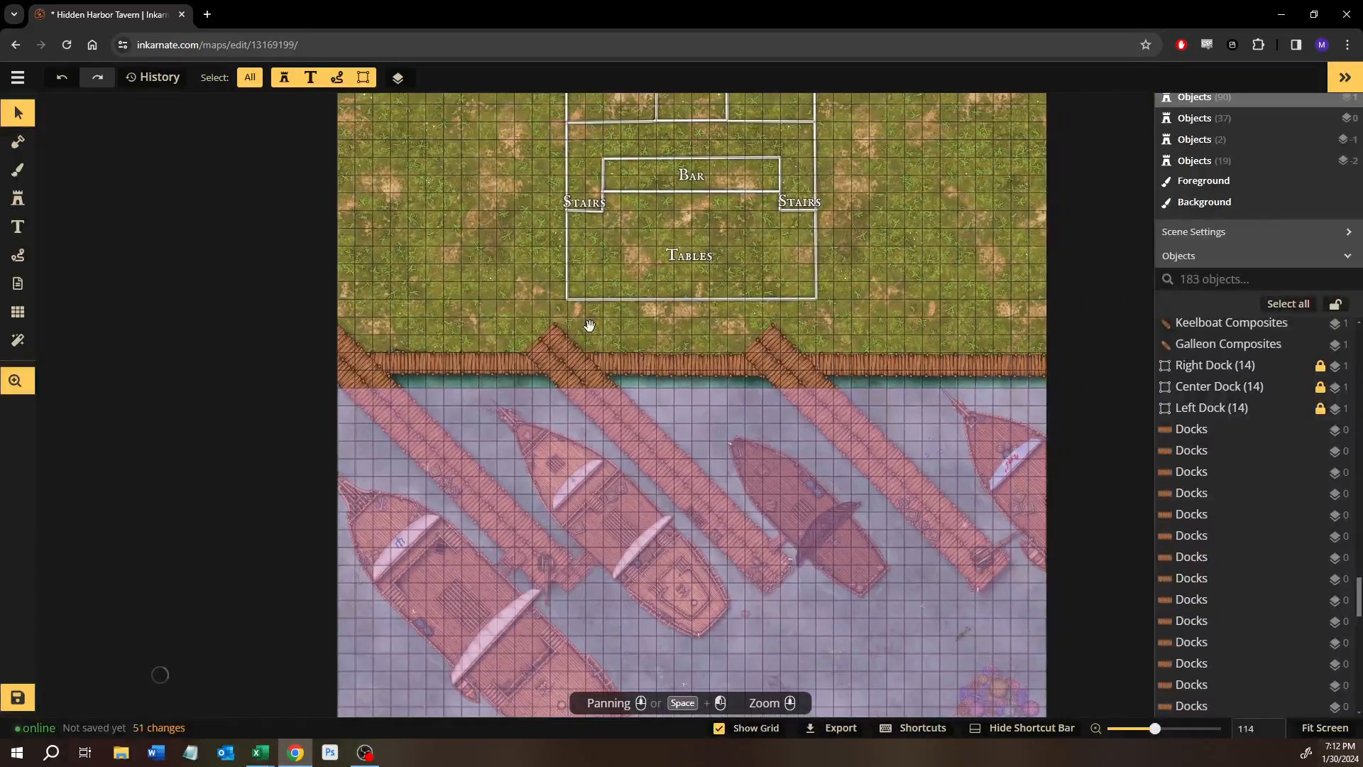
pyautogui.moveTo(270, 323); pyautogui.dragTo(1001, 448)
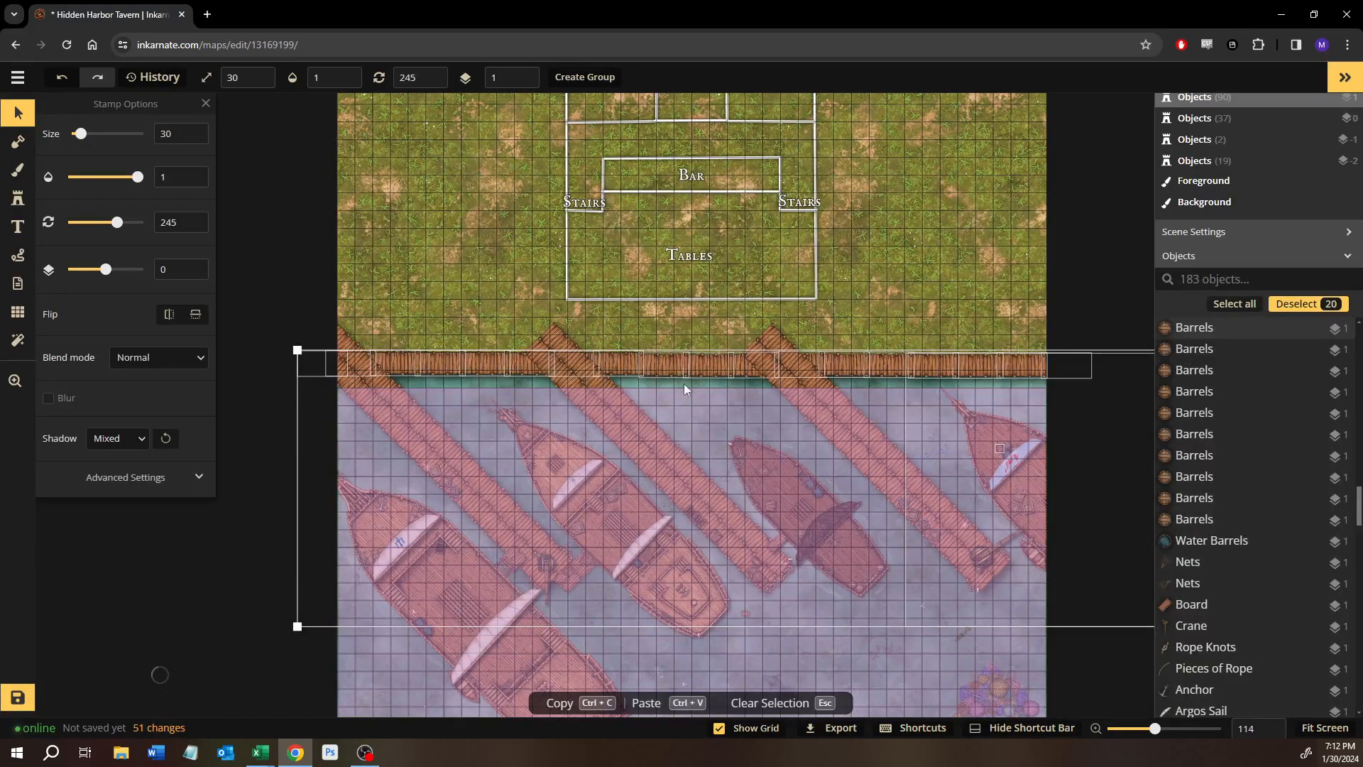
pyautogui.keyDown('shift'); pyautogui.click(986, 482); pyautogui.keyUp('shift')
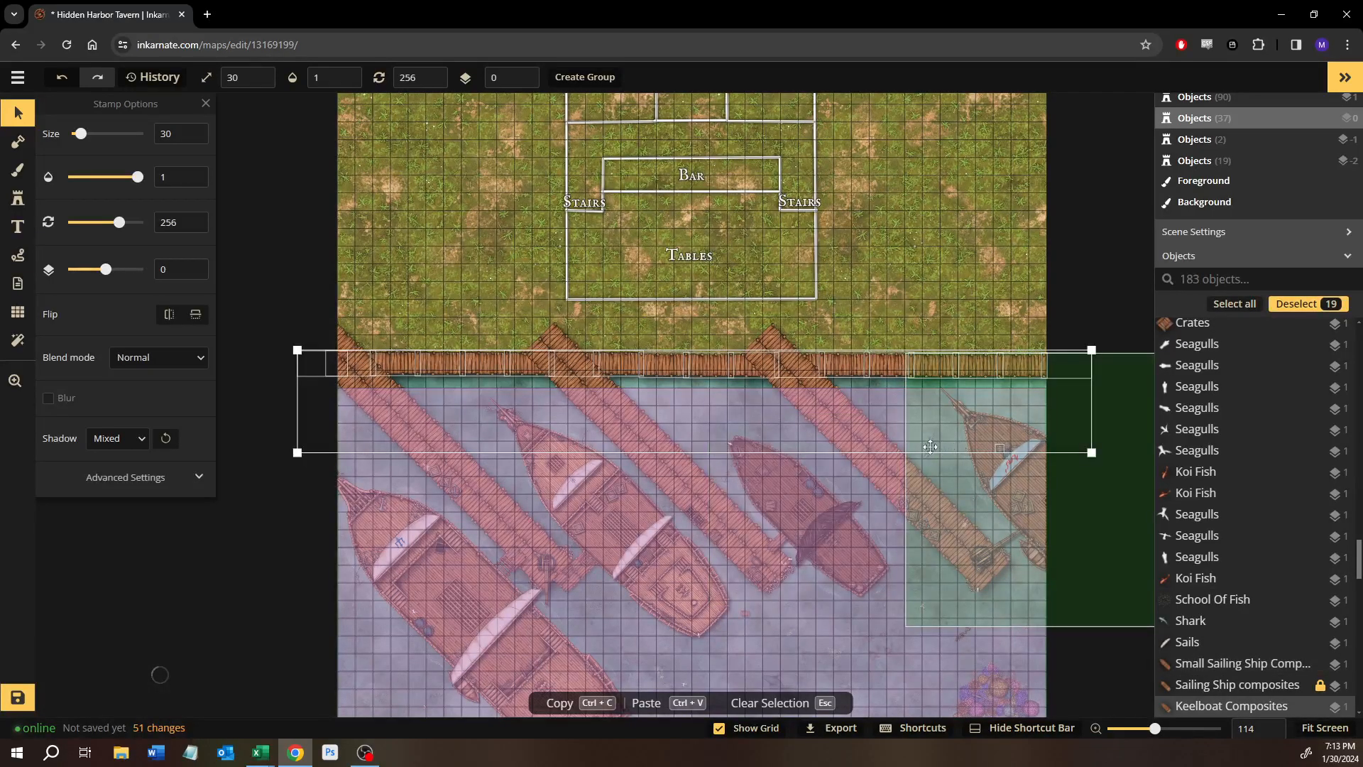
pyautogui.moveTo(882, 369)
pyautogui.moveTo(882, 370); pyautogui.dragTo(864, 249)
pyautogui.hotkey('ctrl', 'z')
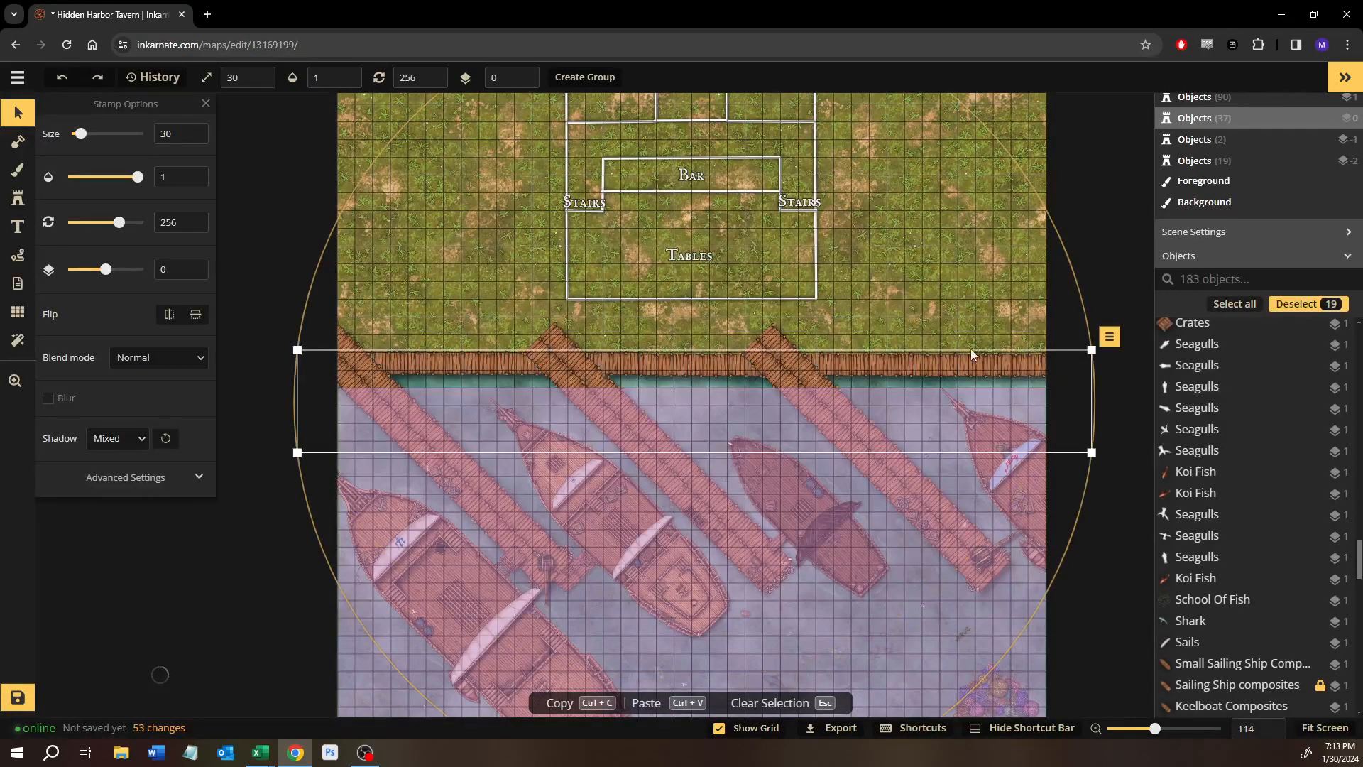
# Remove the extra ship from the selection and duplicate the boardwalk sections as a second row directly above the first.
pyautogui.keyDown('shift'); pyautogui.click(999, 446); pyautogui.keyUp('shift')
pyautogui.moveTo(803, 362)
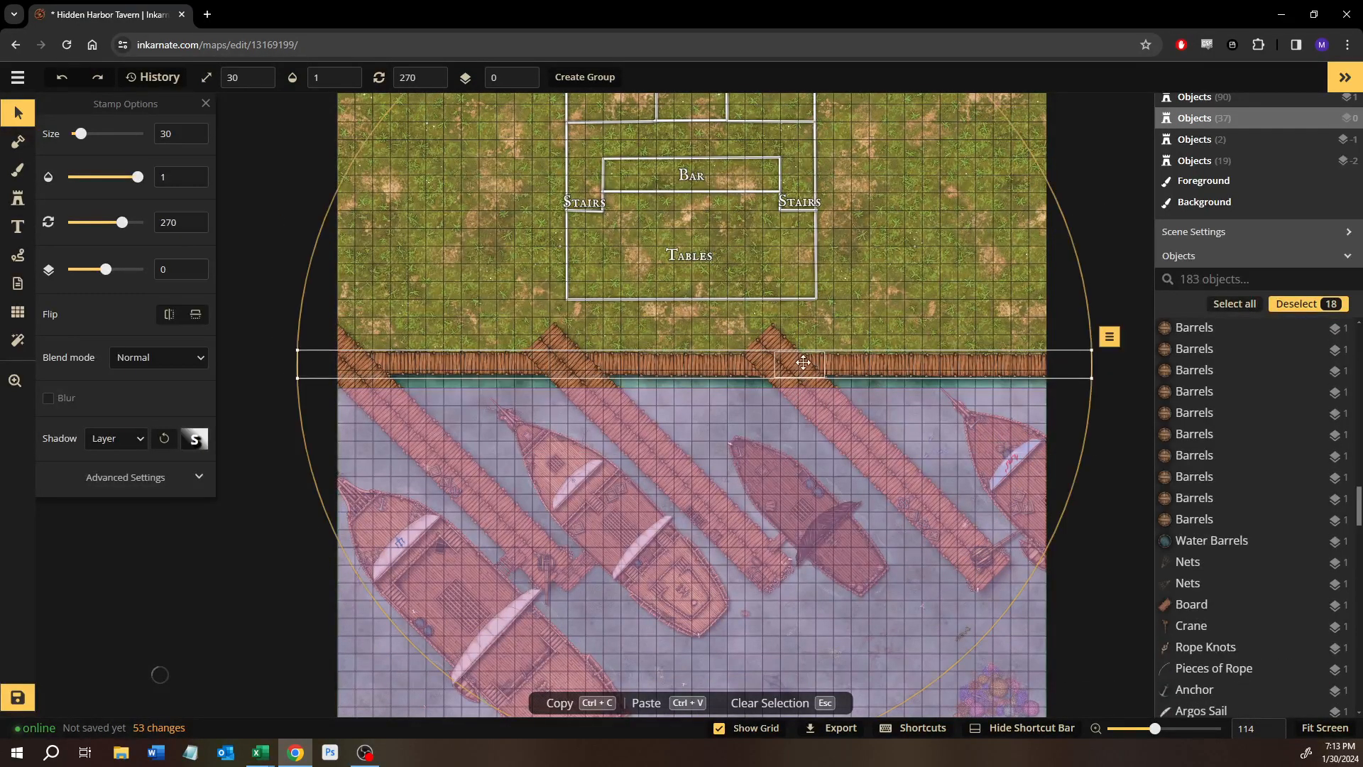
pyautogui.scroll(5, 685, 351)
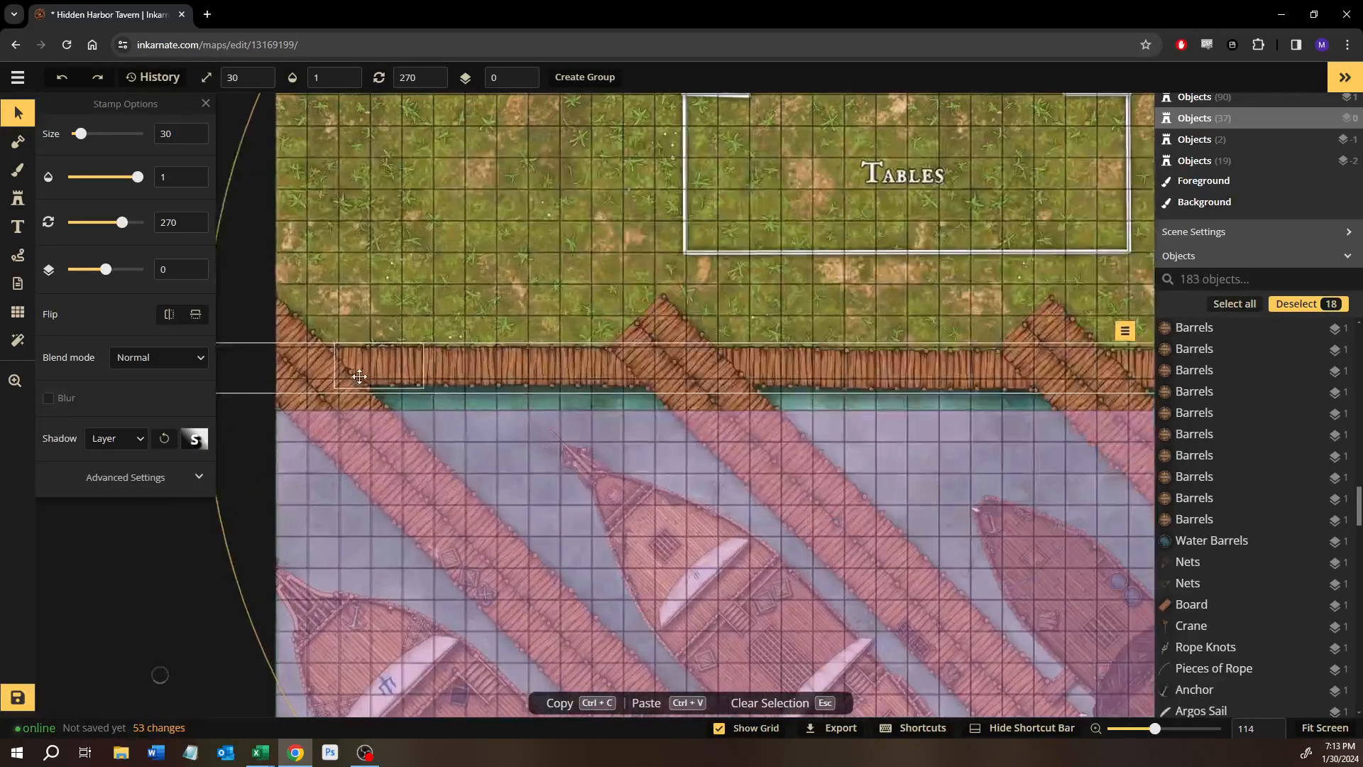
pyautogui.scroll(8, 355, 381)
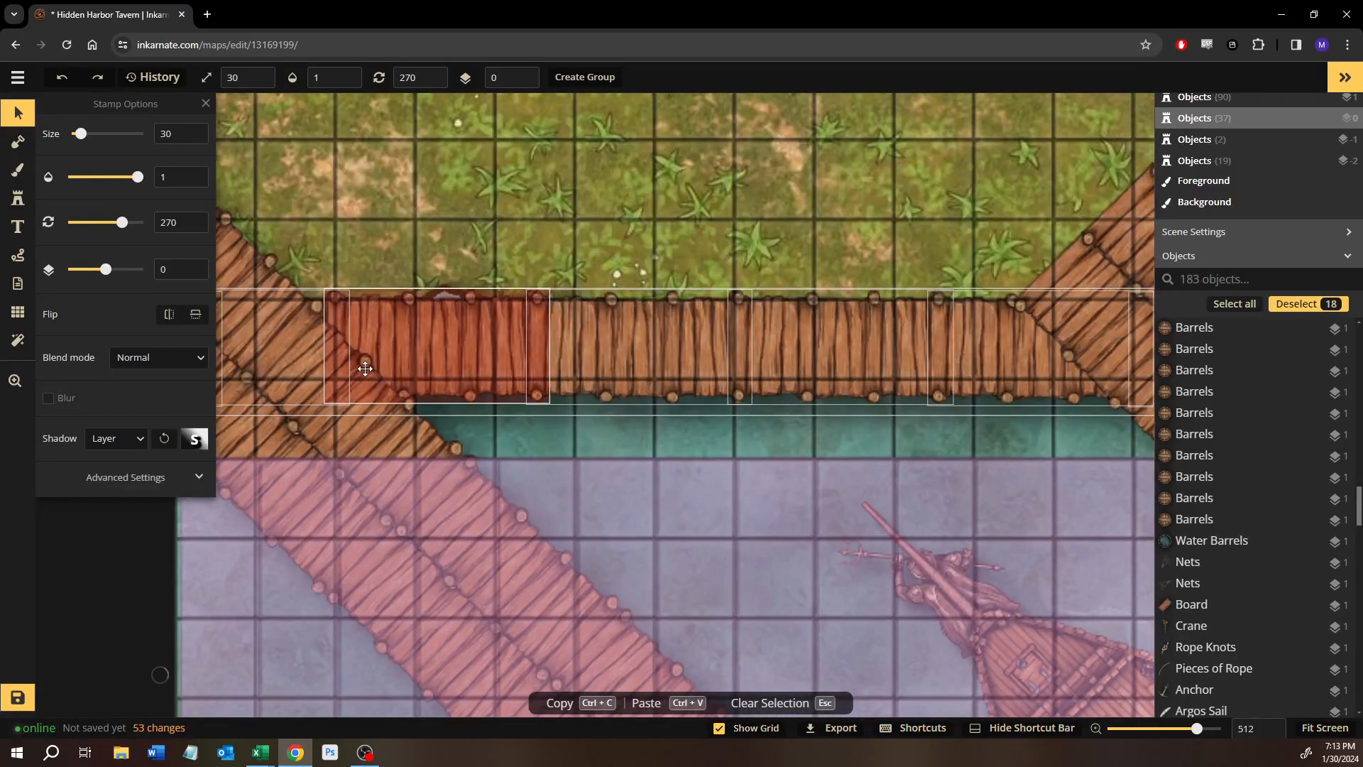
pyautogui.hotkey('ctrl', 'v')
pyautogui.moveTo(703, 395); pyautogui.dragTo(652, 240)
pyautogui.moveTo(710, 446); pyautogui.dragTo(955, 581)
pyautogui.moveTo(823, 351); pyautogui.dragTo(621, 394)
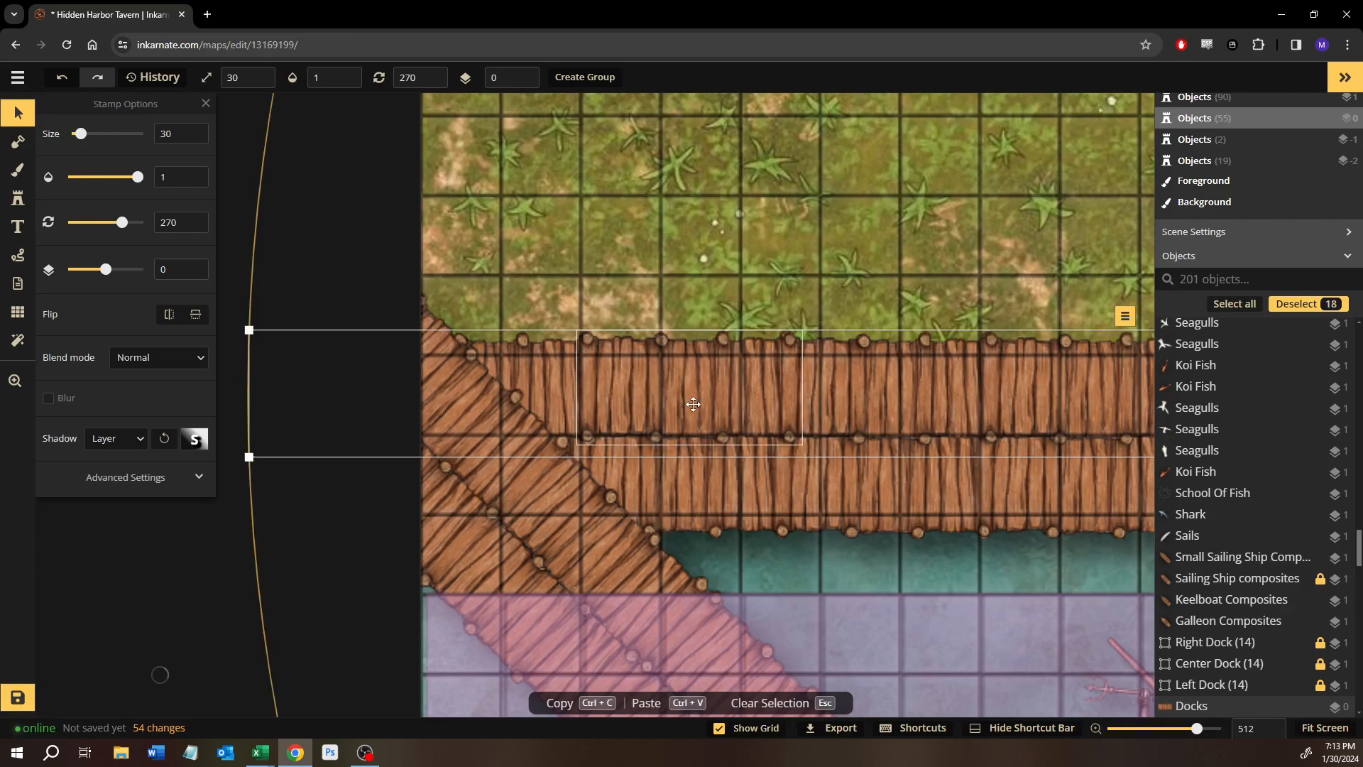
# Delete the duplicated boardwalk row above the original one.
pyautogui.scroll(-4, 692, 395)
pyautogui.scroll(-4, 794, 404)
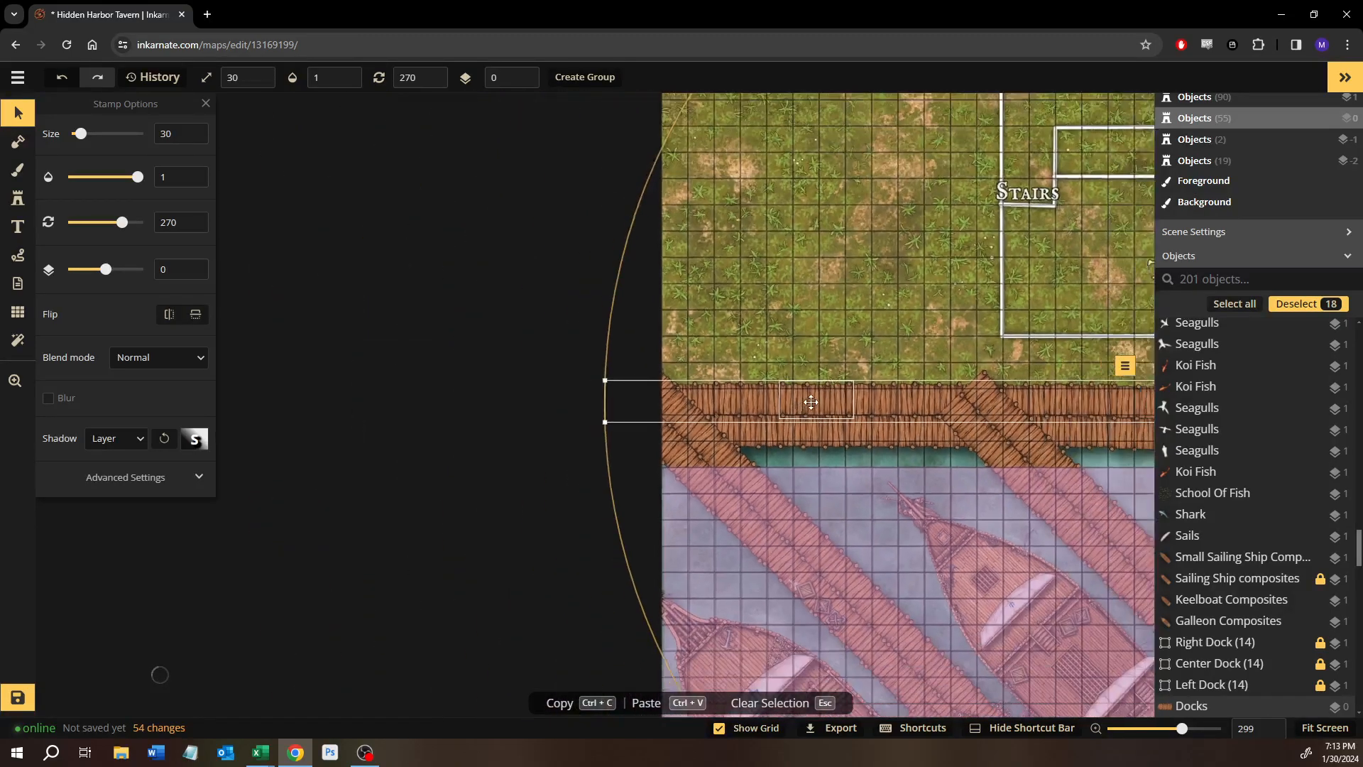
pyautogui.press('space')
pyautogui.moveTo(1029, 398); pyautogui.dragTo(587, 420)
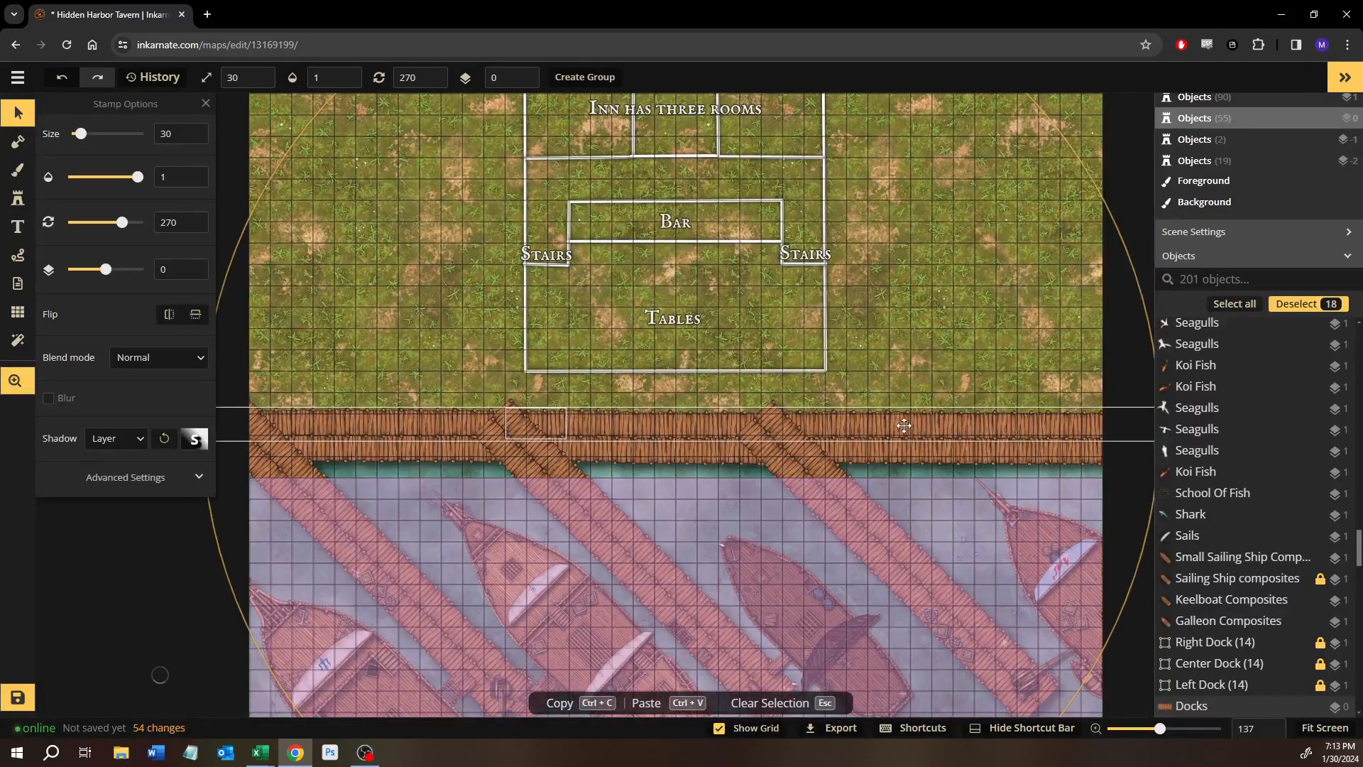
pyautogui.press('Delete')
# Duplicate the boardwalk section beside the left dock, put the copy on layer -1 and place it directly above the original.
pyautogui.scroll(3, 411, 420)
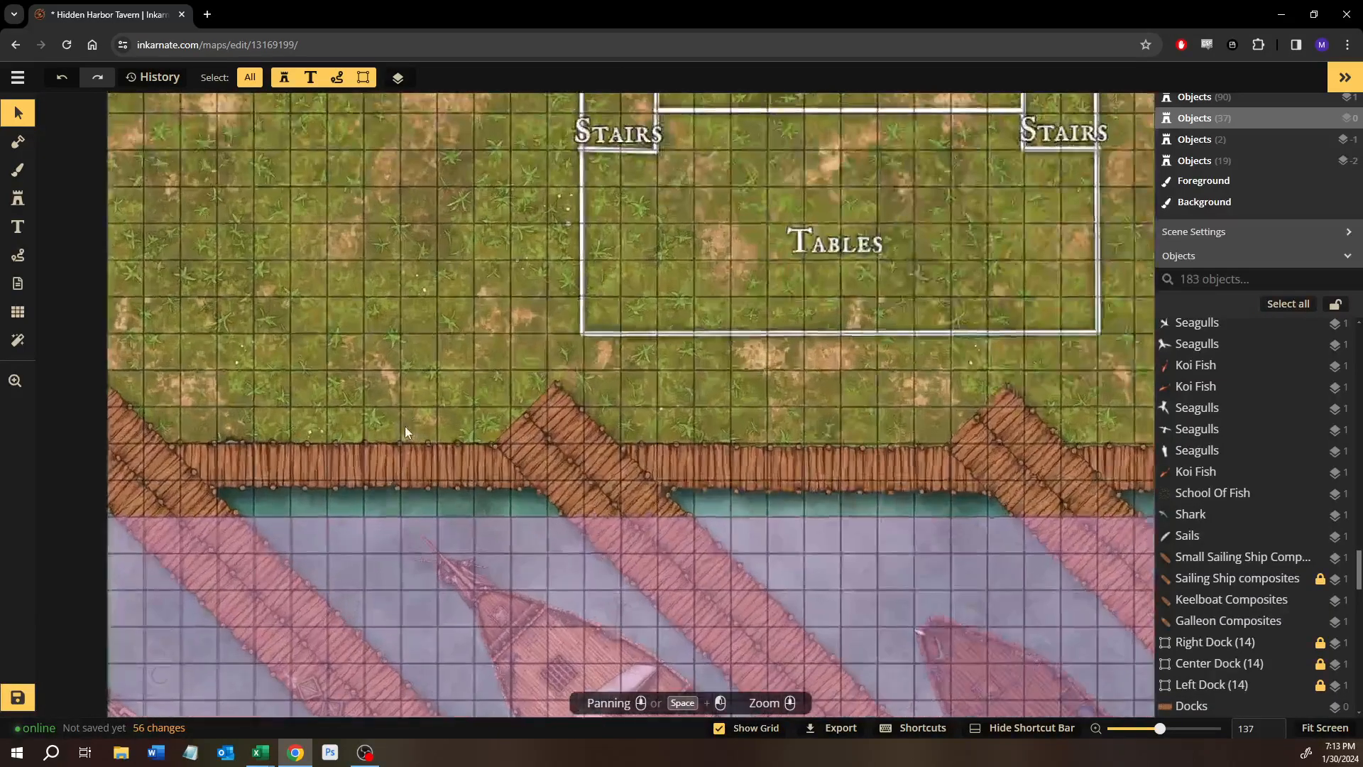
pyautogui.scroll(5, 405, 431)
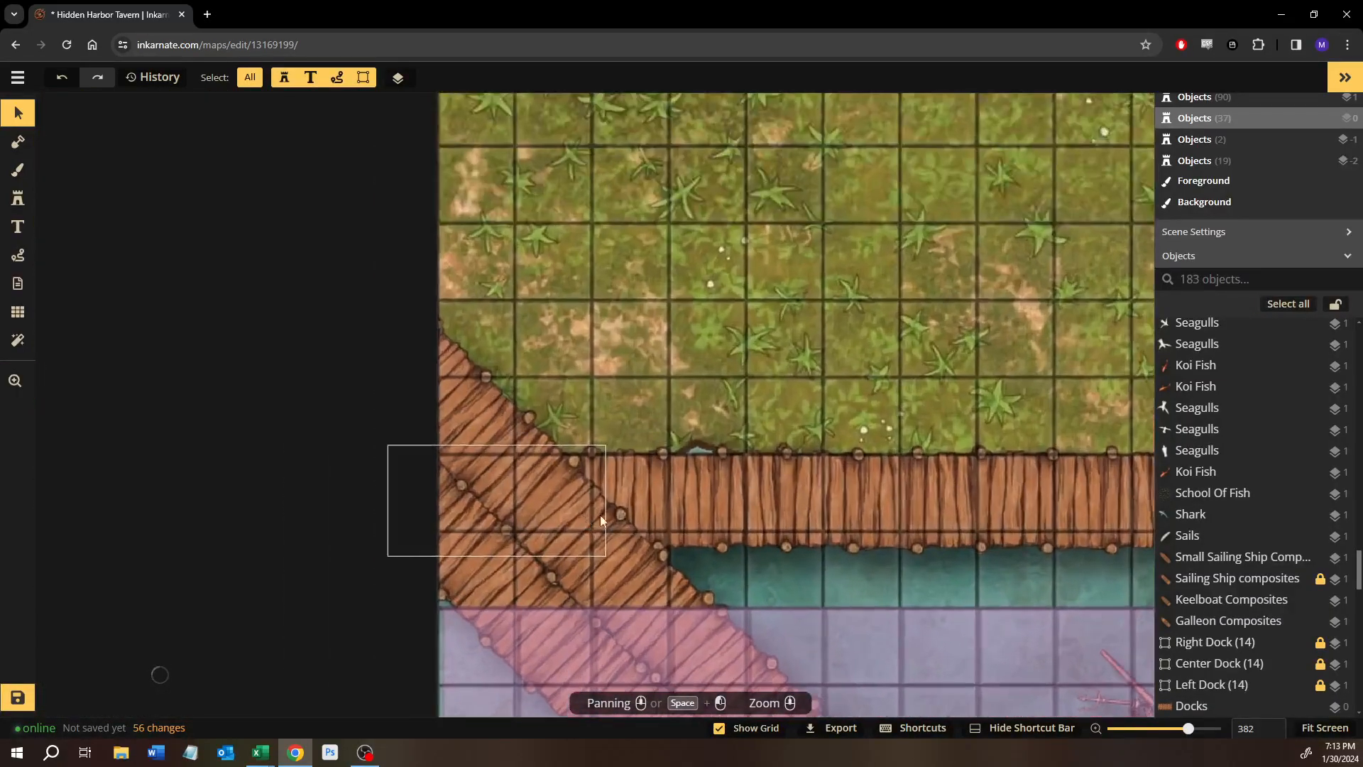
pyautogui.scroll(4, 602, 520)
pyautogui.click(756, 454)
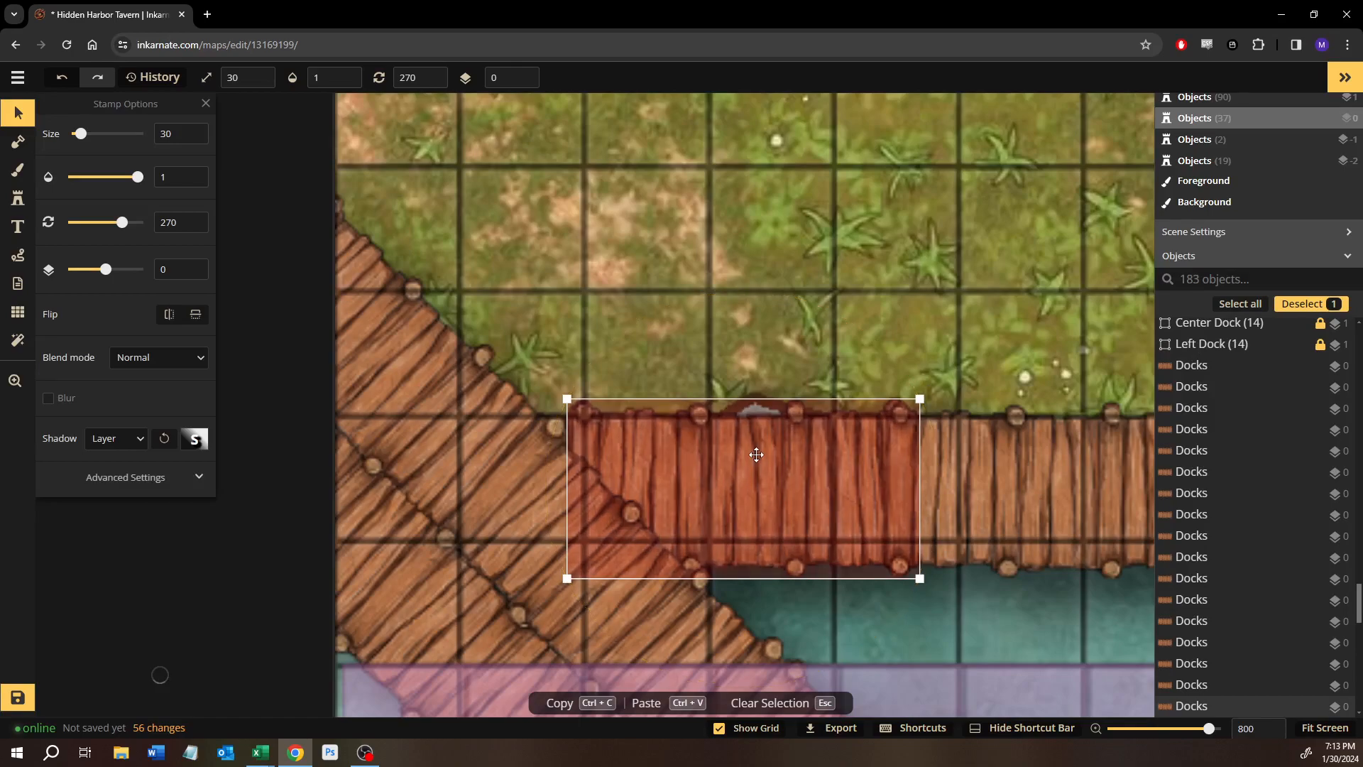
pyautogui.hotkey('ctrl', 'c')
pyautogui.hotkey('ctrl', 'v')
pyautogui.moveTo(739, 398); pyautogui.dragTo(729, 295)
pyautogui.scroll(-1, 733, 300)
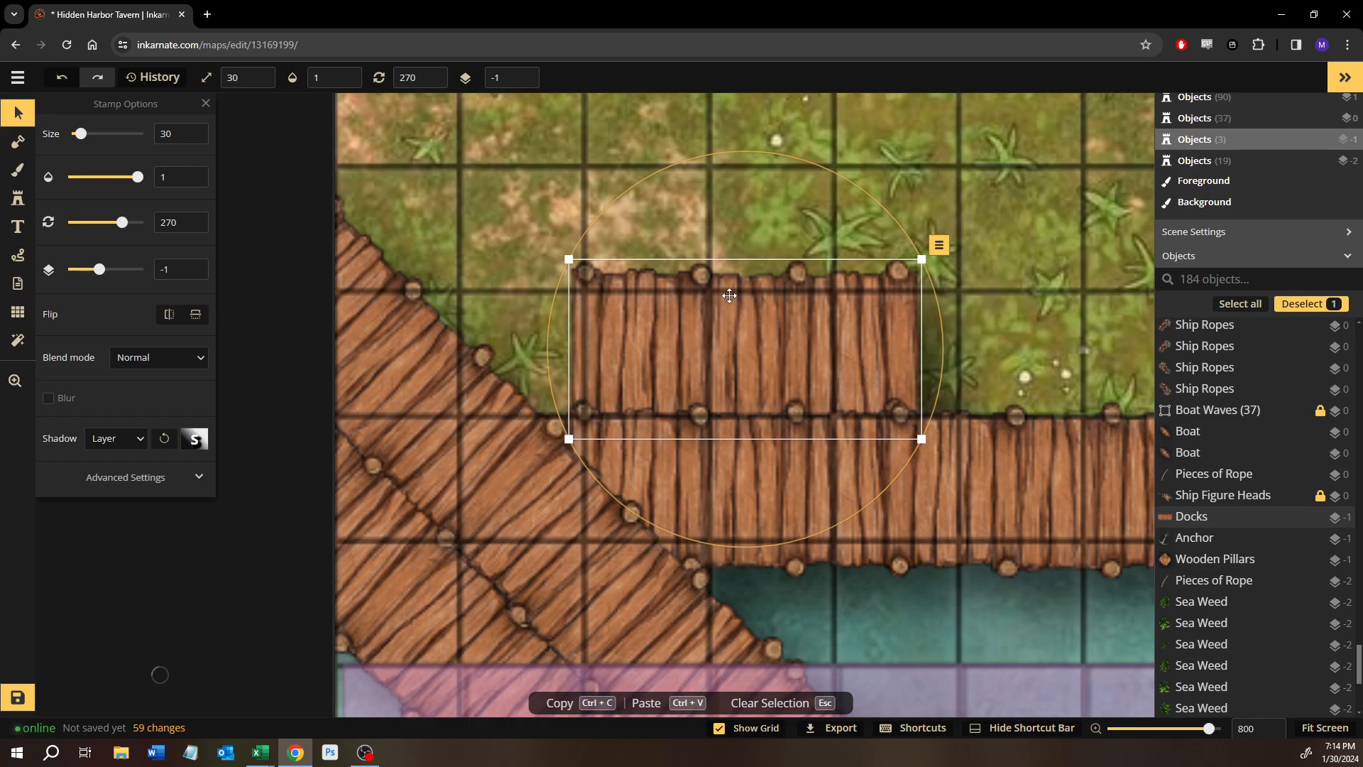
pyautogui.moveTo(734, 296)
pyautogui.mouseDown()
pyautogui.moveTo(755, 253)
pyautogui.moveTo(710, 301)
pyautogui.moveTo(728, 291)
pyautogui.mouseUp()
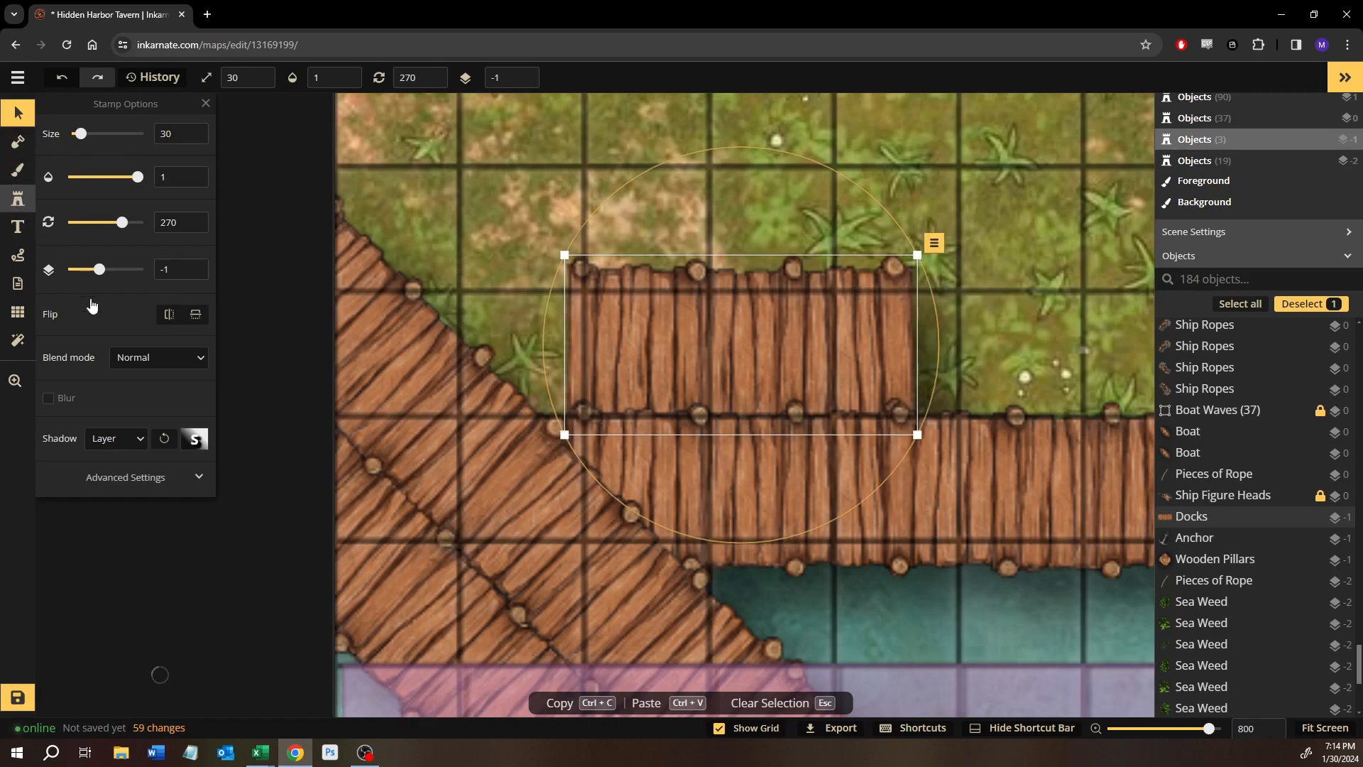
# Delete the single boardwalk copy placed above the row near the left dock.
pyautogui.press('Escape')
pyautogui.click(143, 139)
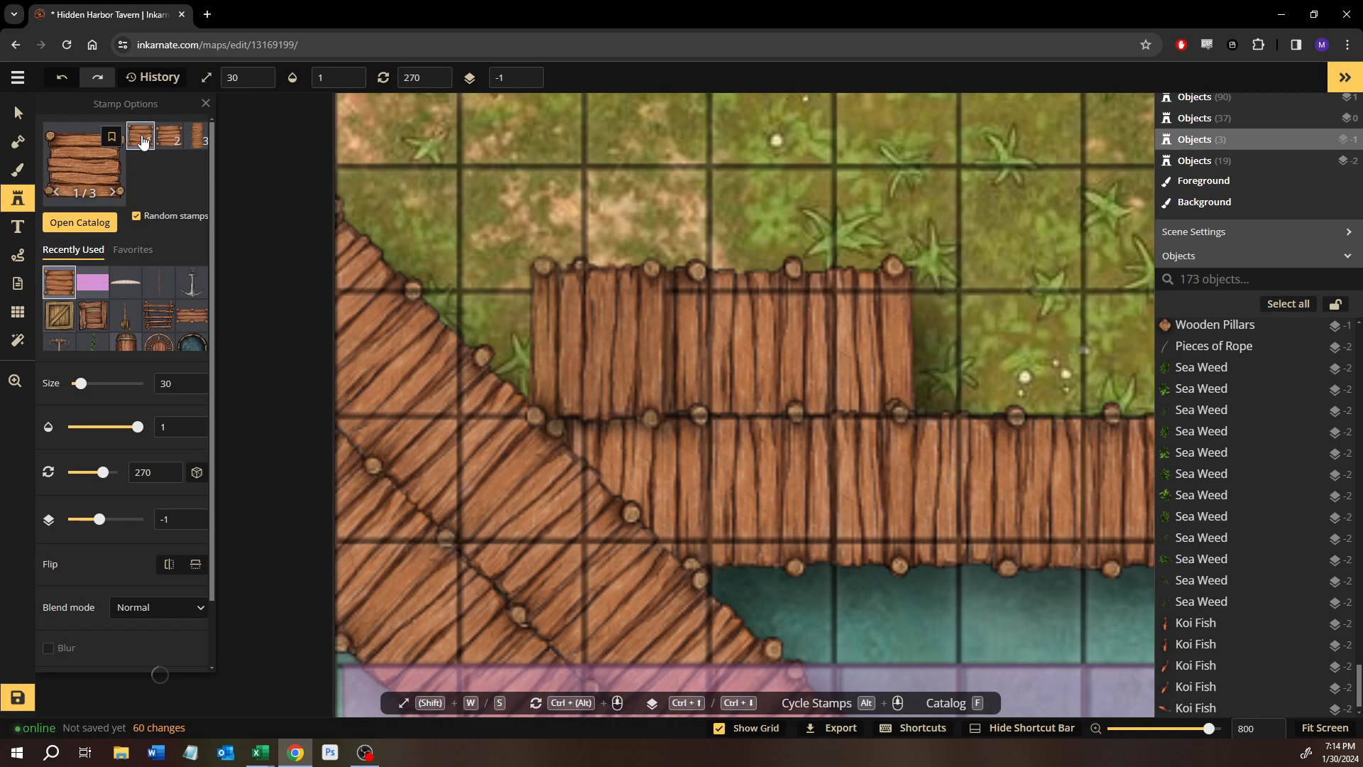
pyautogui.click(18, 113)
pyautogui.click(773, 356)
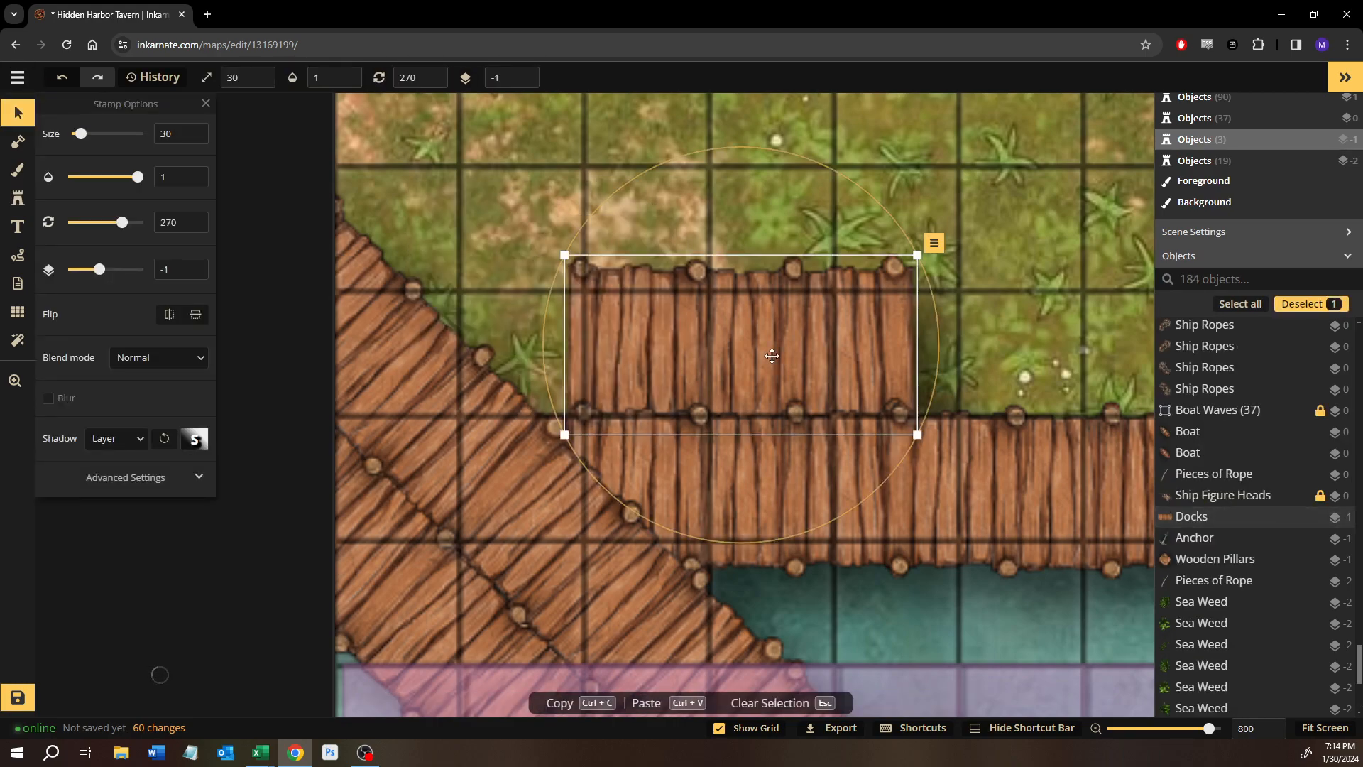
pyautogui.press('Delete')
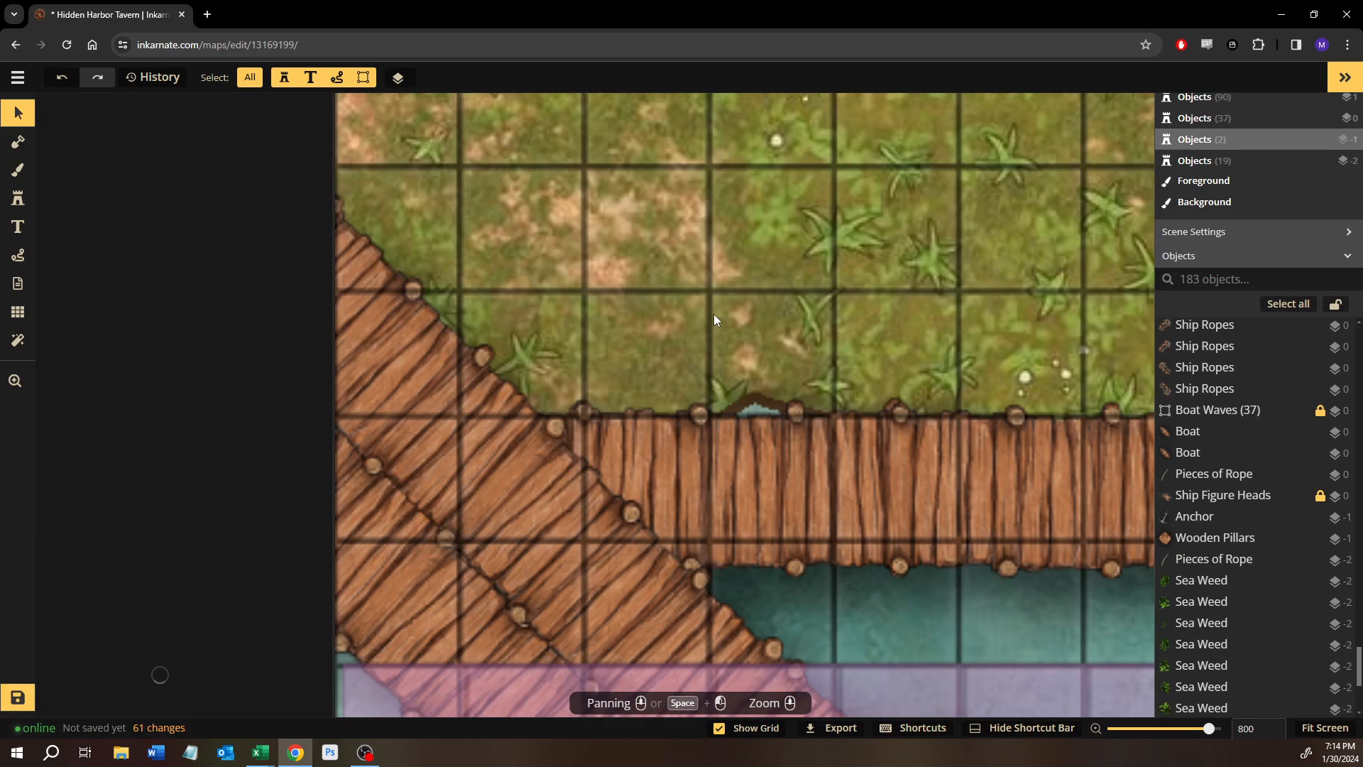
# Select all horizontal boardwalk sections along the shoreline and copy them.
pyautogui.scroll(-6, 714, 314)
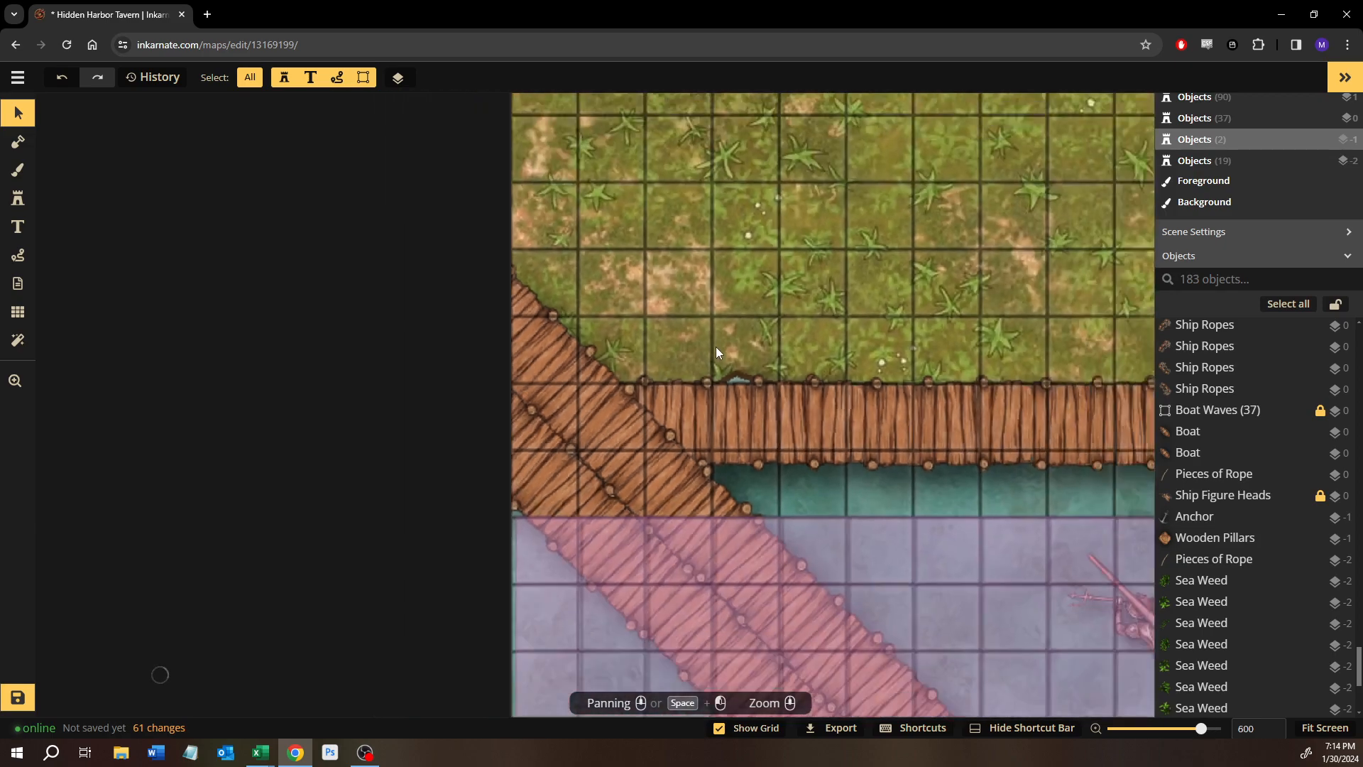
pyautogui.moveTo(820, 518); pyautogui.dragTo(612, 552)
pyautogui.moveTo(461, 292); pyautogui.dragTo(531, 343)
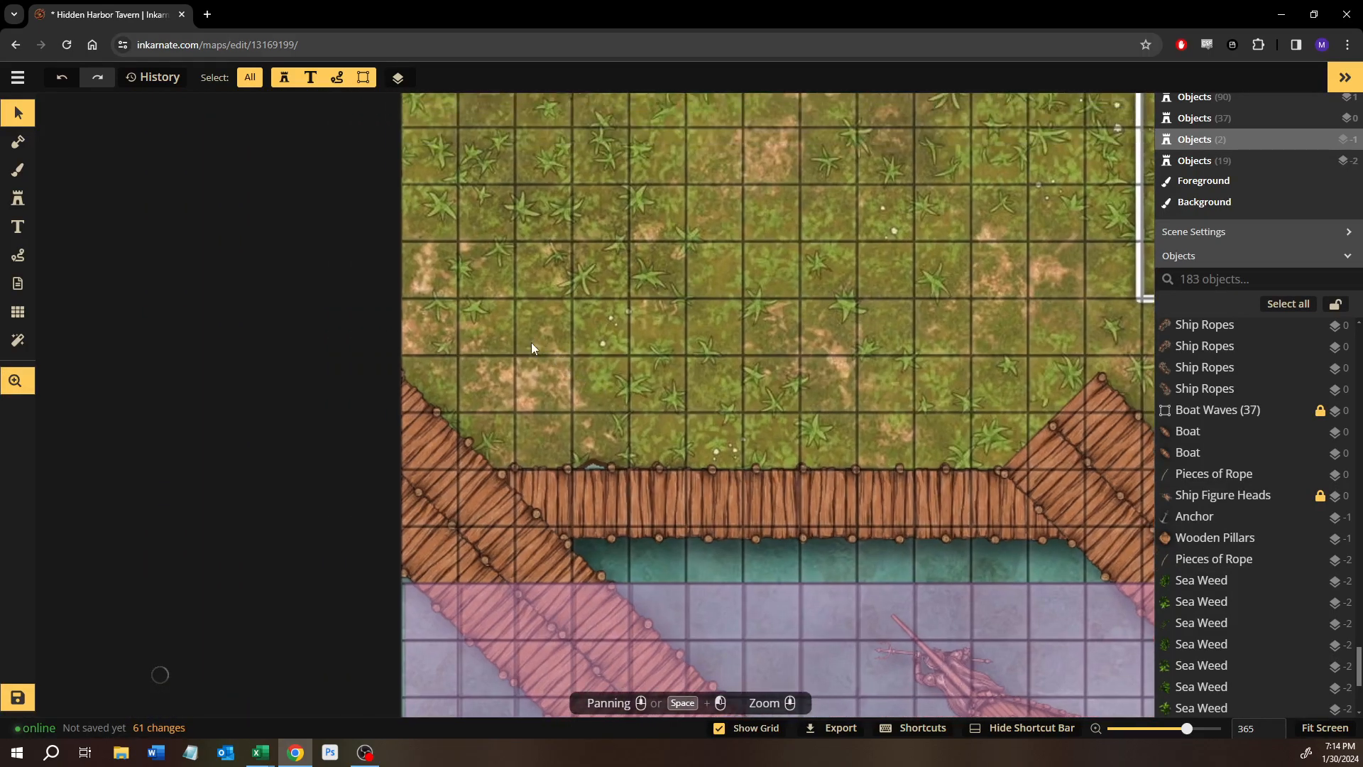
pyautogui.scroll(-8, 531, 344)
pyautogui.moveTo(643, 353); pyautogui.dragTo(295, 342)
pyautogui.scroll(-1, 297, 342)
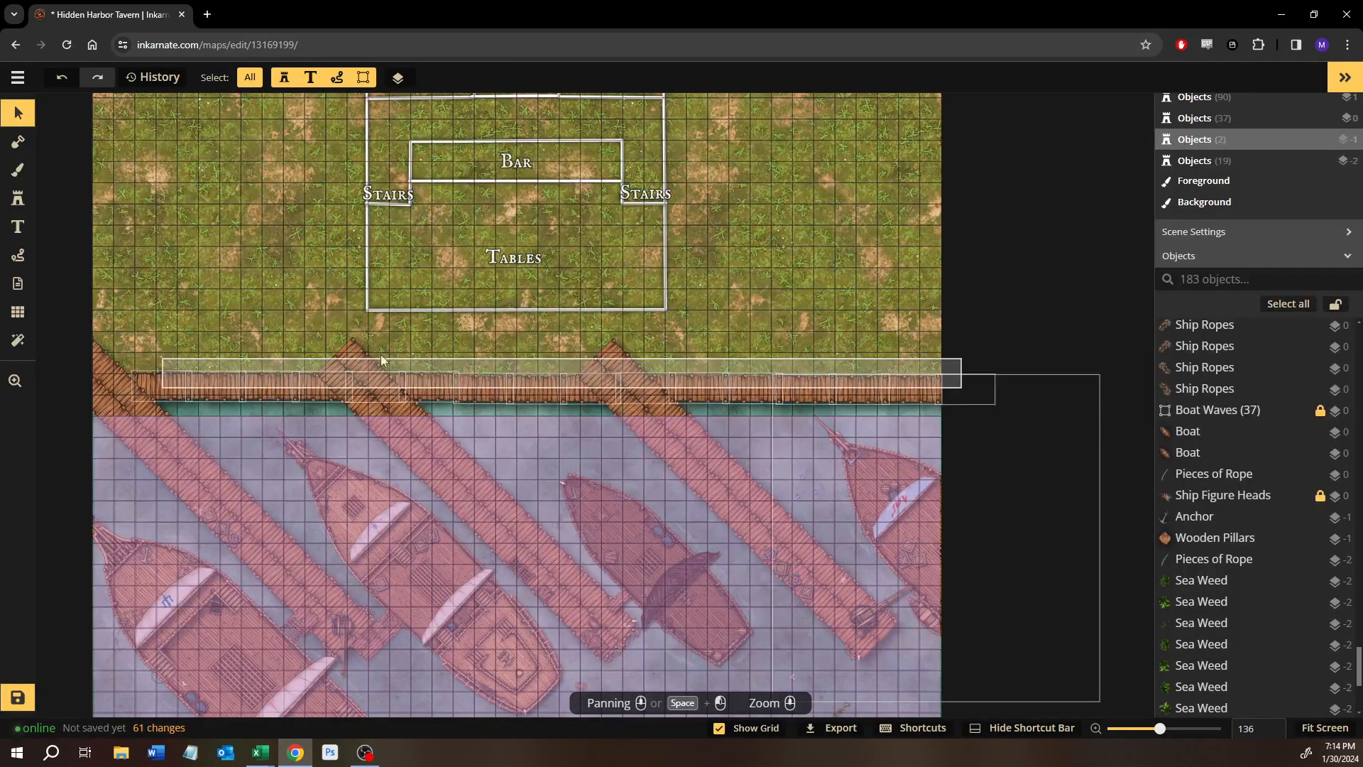
pyautogui.moveTo(700, 331); pyautogui.dragTo(878, 306)
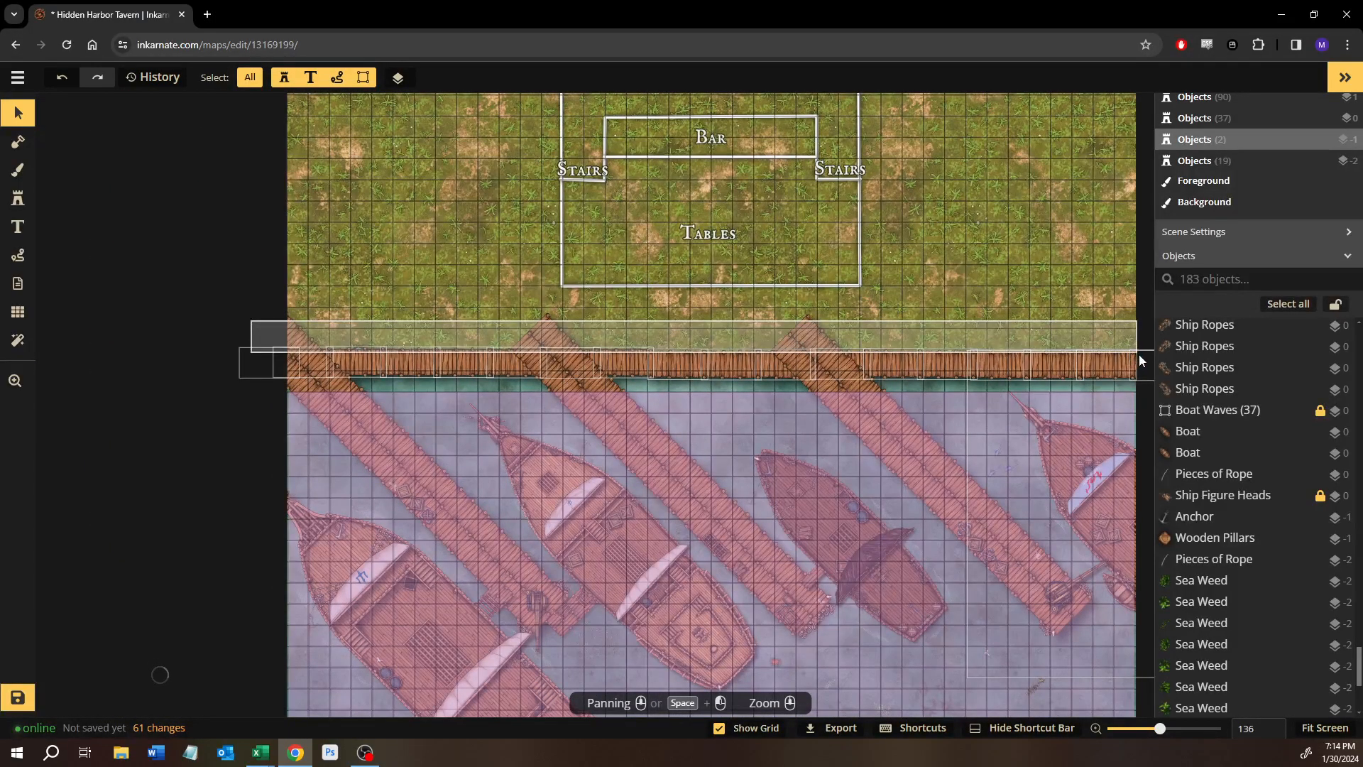
pyautogui.moveTo(1144, 357); pyautogui.dragTo(1145, 358)
pyautogui.hotkey('ctrl', 'c')
# Paste the boardwalk row on layer -1 and place it above the original with a narrow strip of grass between them.
pyautogui.scroll(5, 359, 320)
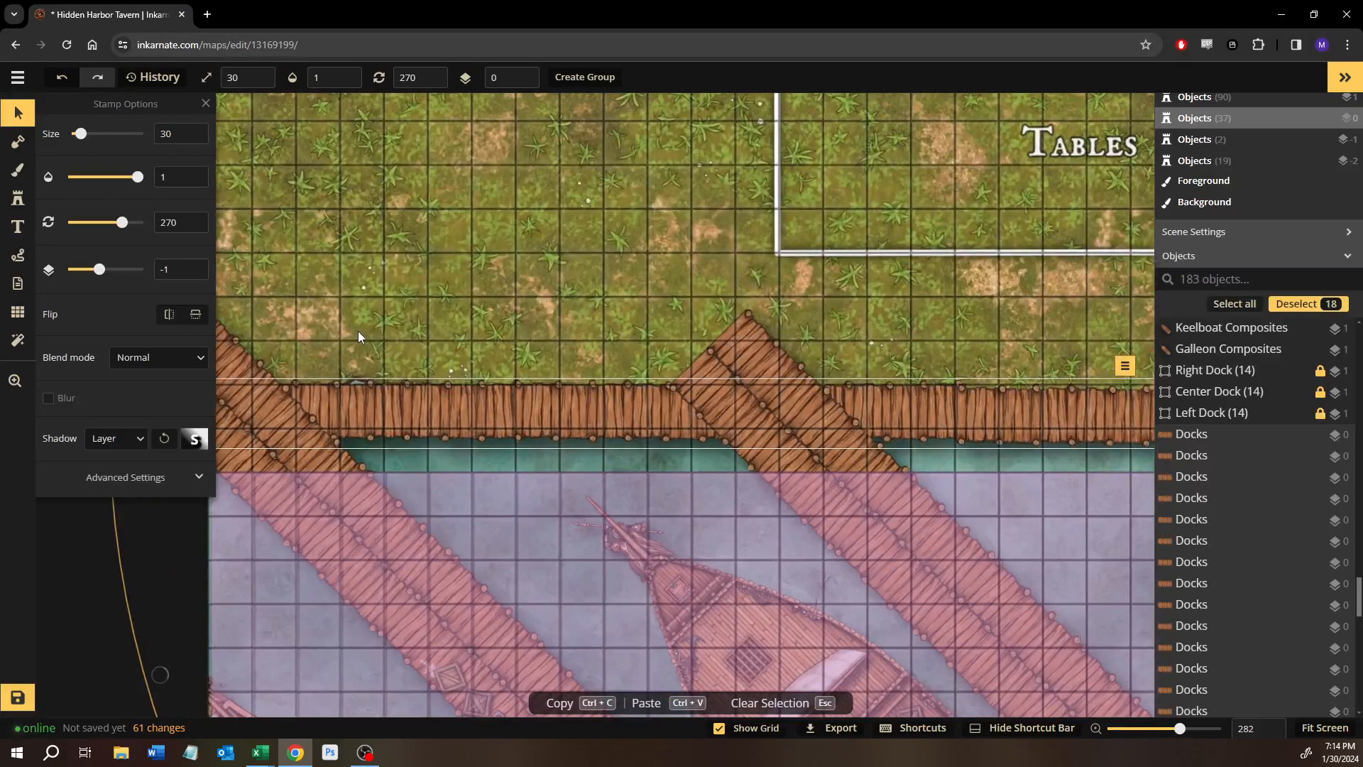
pyautogui.hotkey('ctrl', 'v')
pyautogui.moveTo(347, 340); pyautogui.dragTo(306, 368)
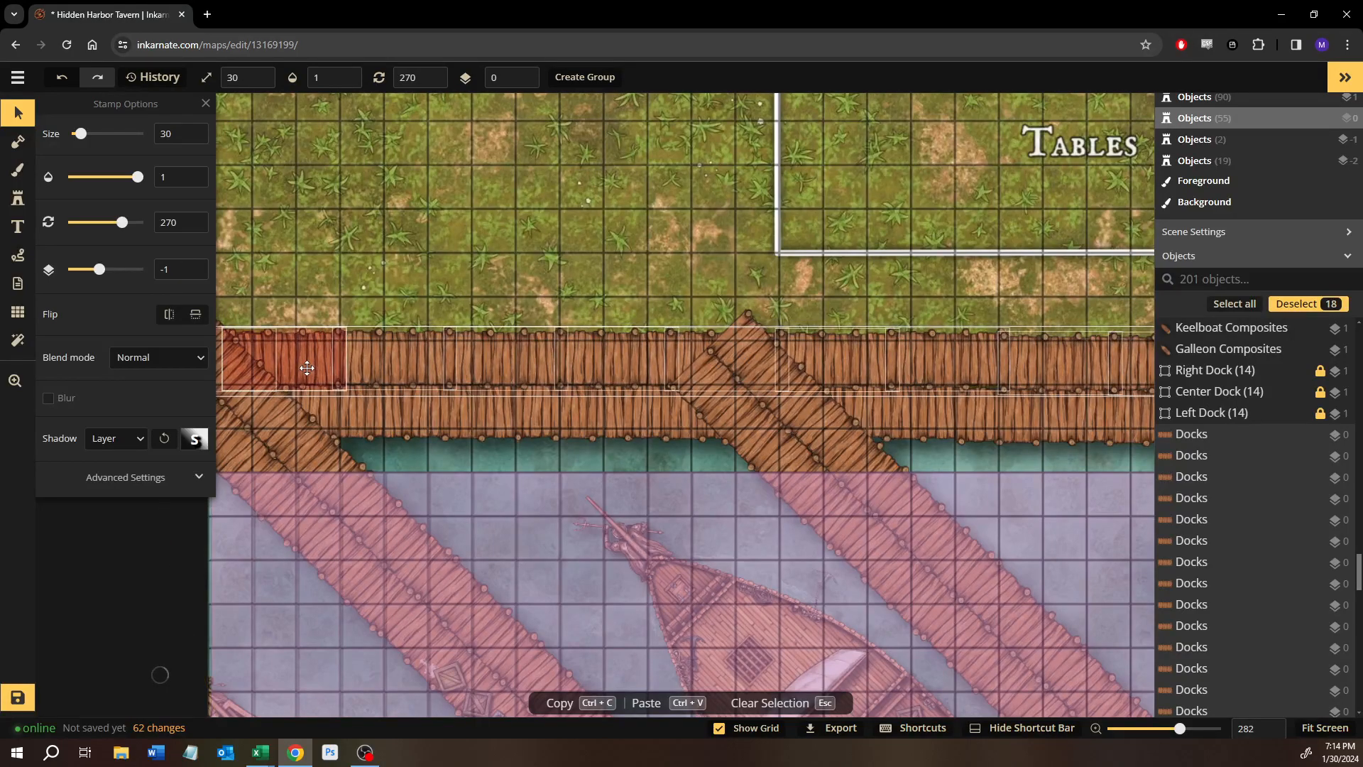
pyautogui.press('pagedown')
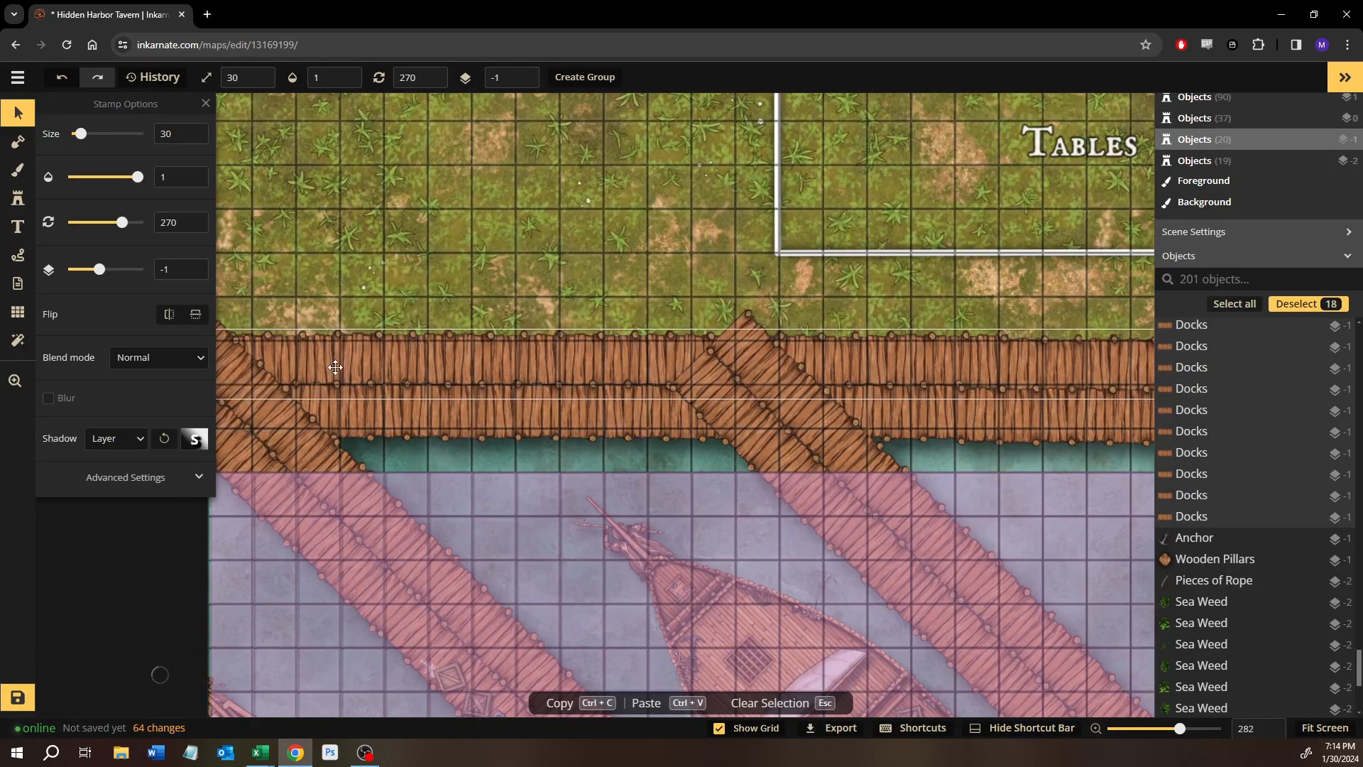
pyautogui.moveTo(335, 362); pyautogui.dragTo(338, 345)
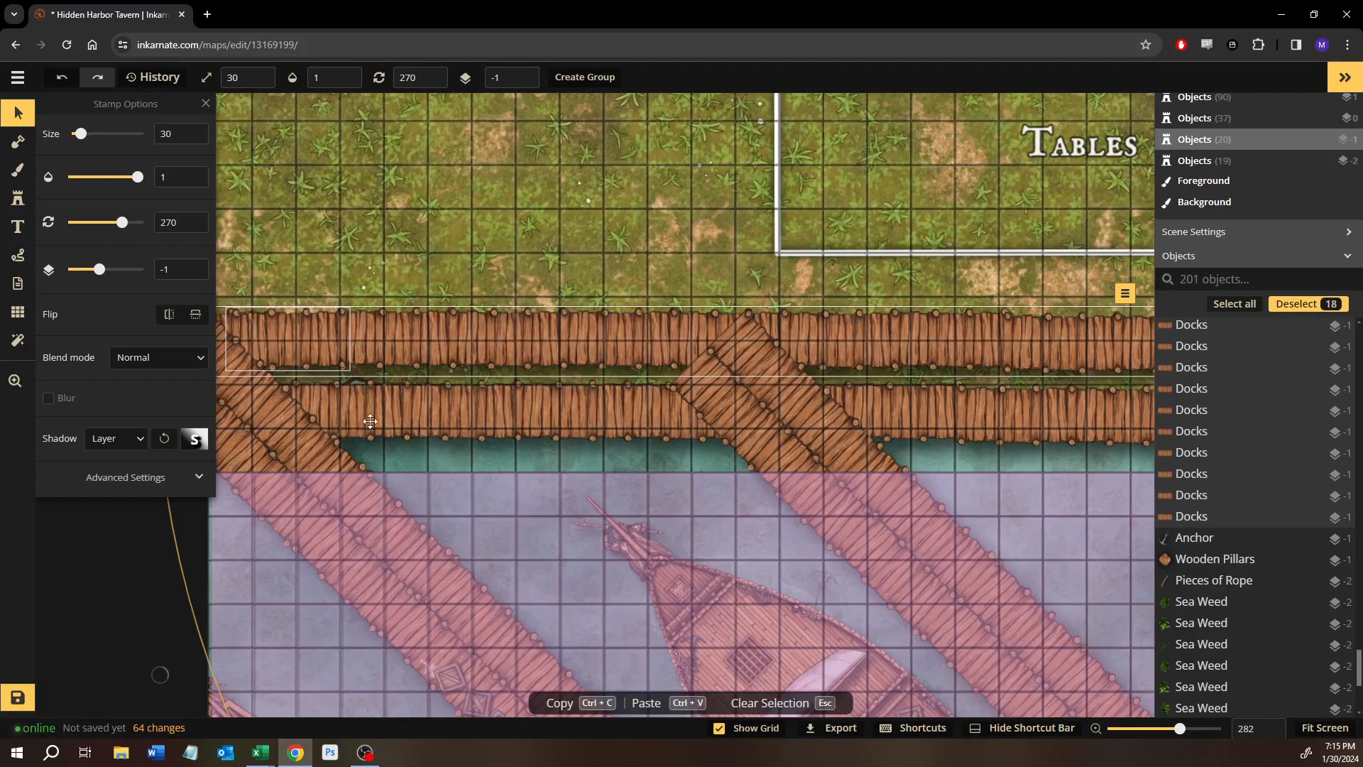
# Shift the upper boardwalk row slightly to the left, check it along the shoreline and delete it.
pyautogui.hscroll(10, 888, 424)
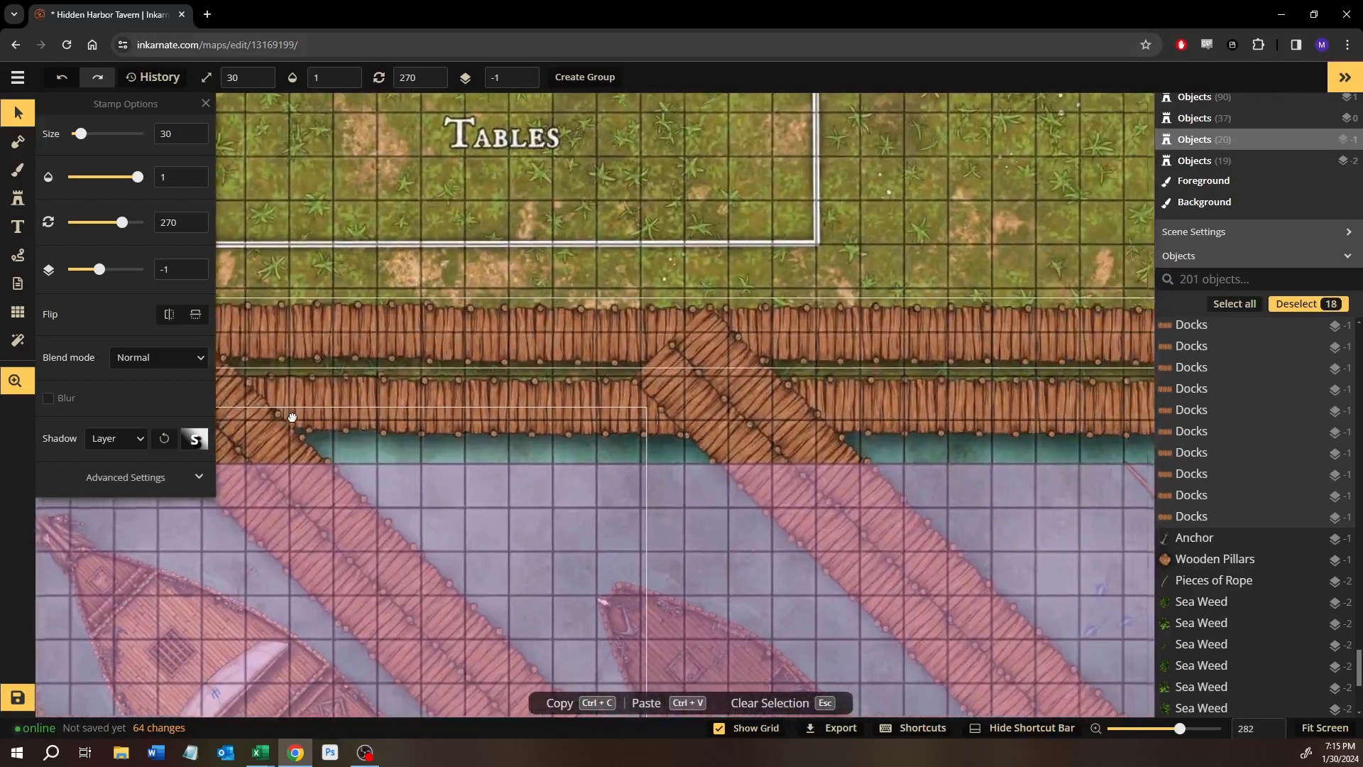
pyautogui.hscroll(5, 772, 405)
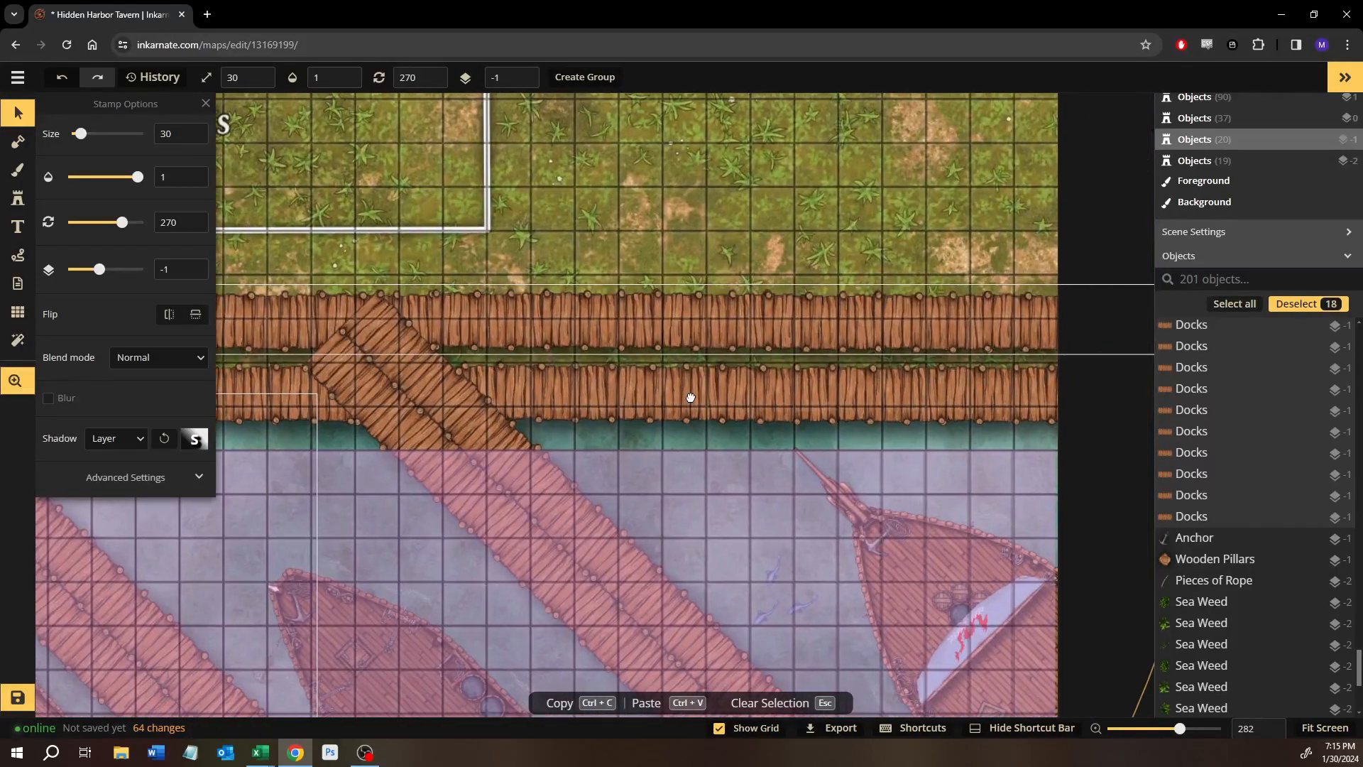
pyautogui.hscroll(-4, 527, 395)
pyautogui.hscroll(-2, 751, 428)
pyautogui.scroll(-2, 751, 428)
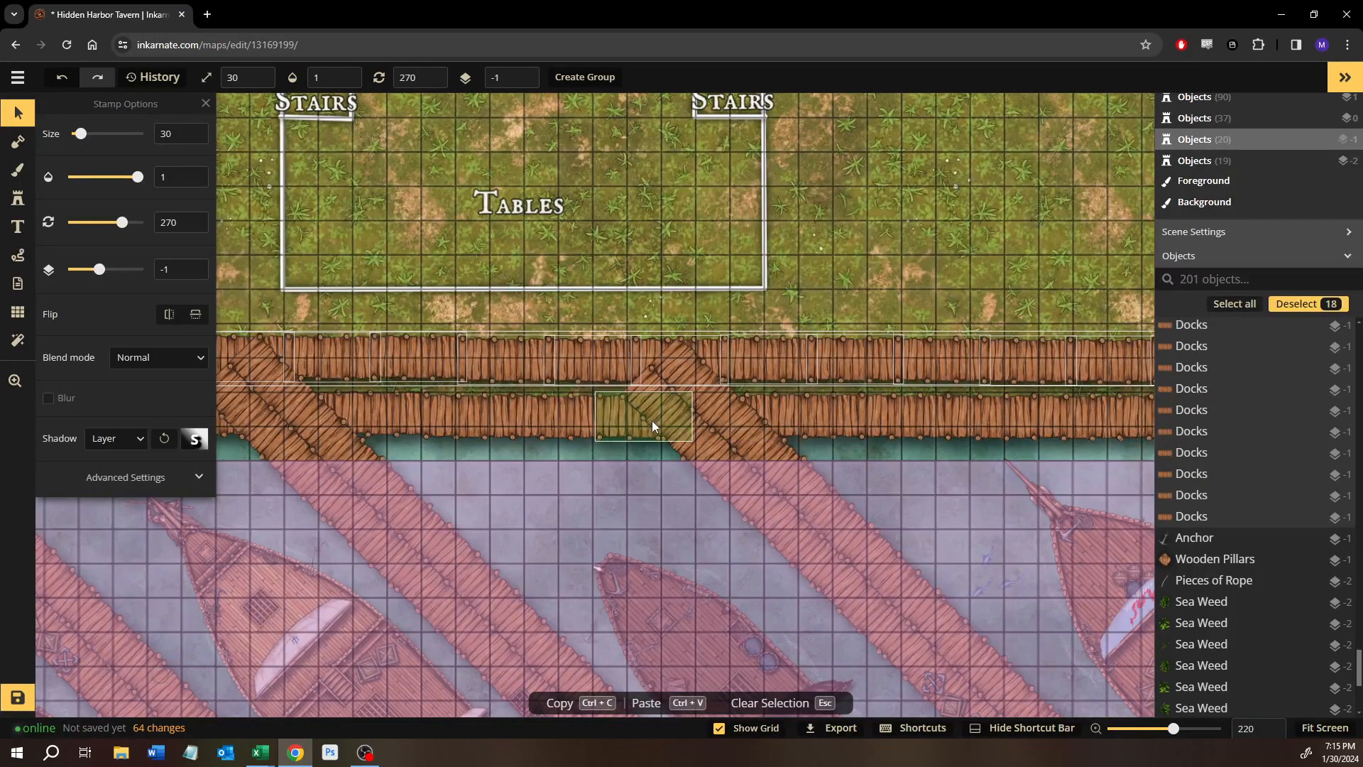
pyautogui.scroll(-1, 548, 485)
pyautogui.scroll(-5, 554, 474)
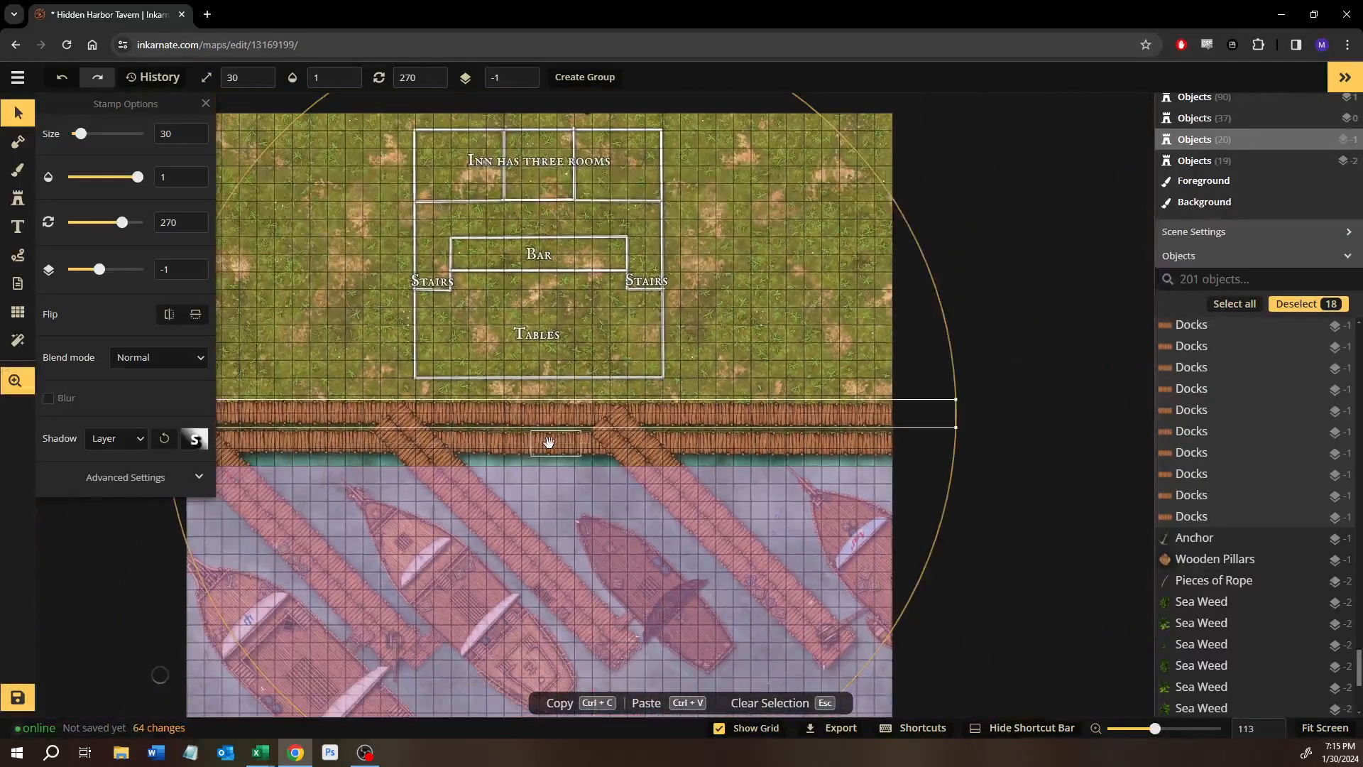
pyautogui.moveTo(551, 445); pyautogui.dragTo(708, 443)
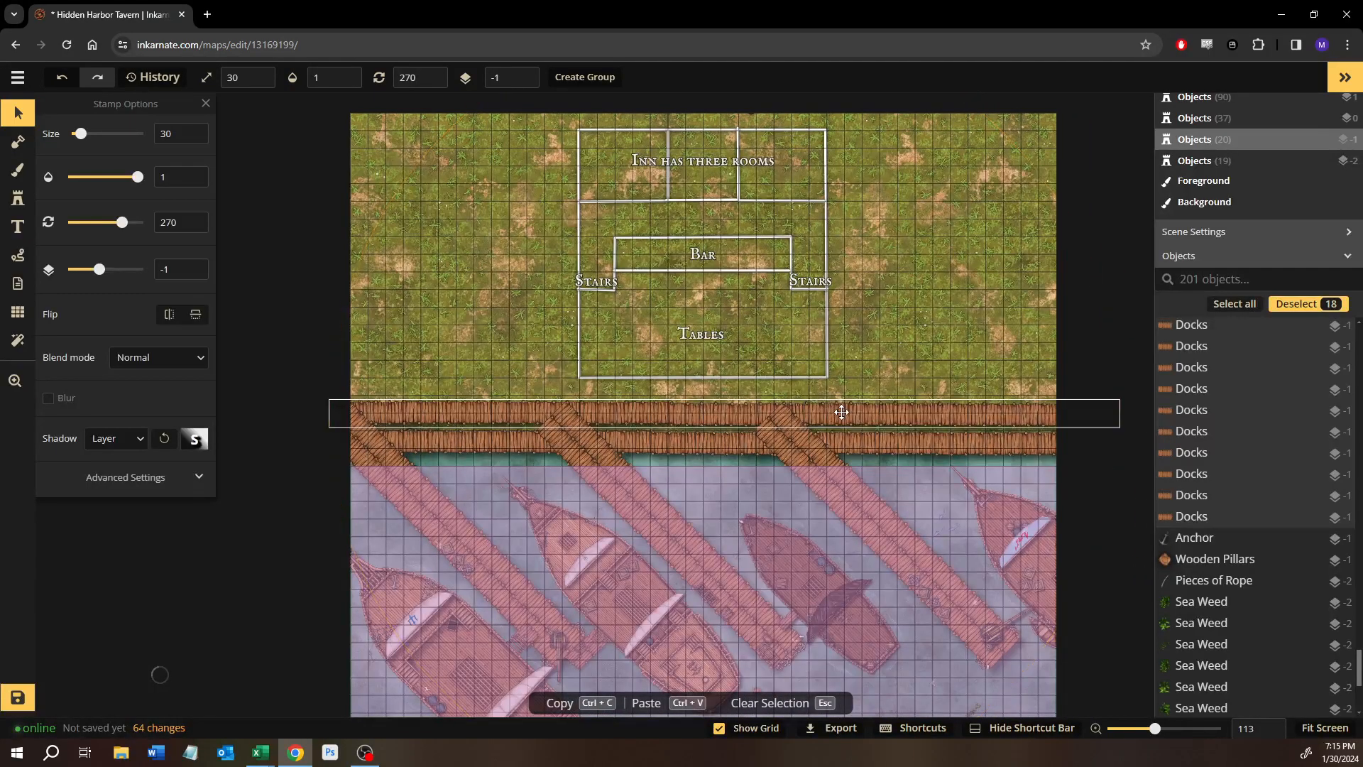
pyautogui.press('Left')
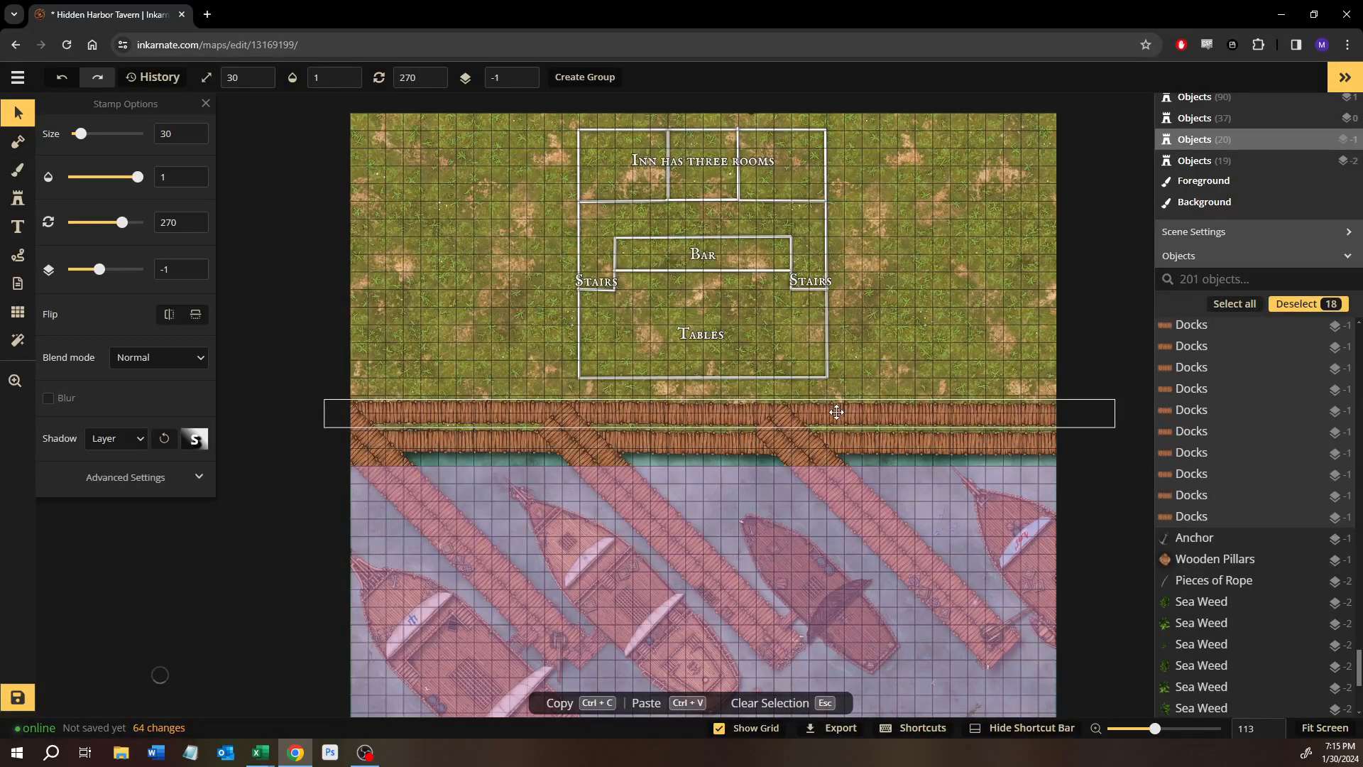
pyautogui.press('Delete')
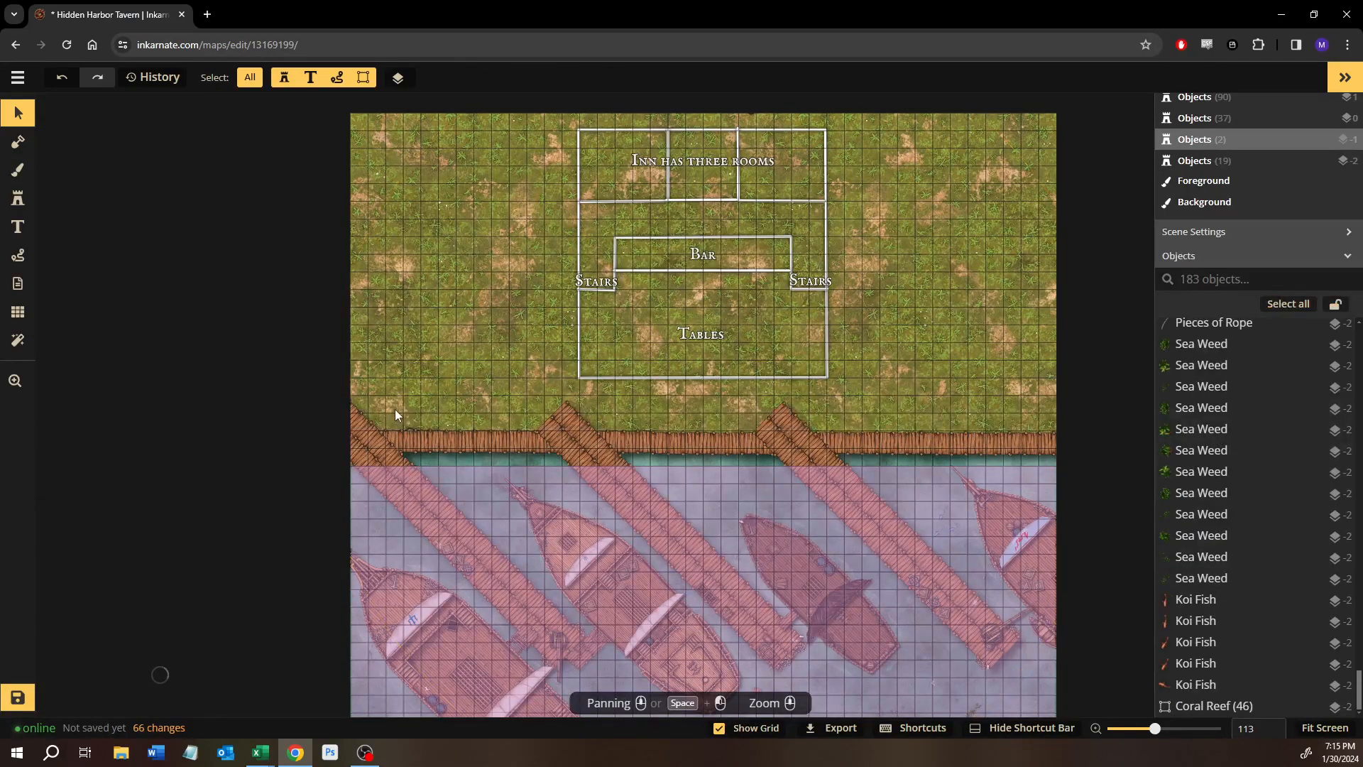
# Select all boardwalk sections along the shoreline, try a transform width of 172 on them, and undo the width change.
pyautogui.moveTo(307, 415); pyautogui.dragTo(1064, 432)
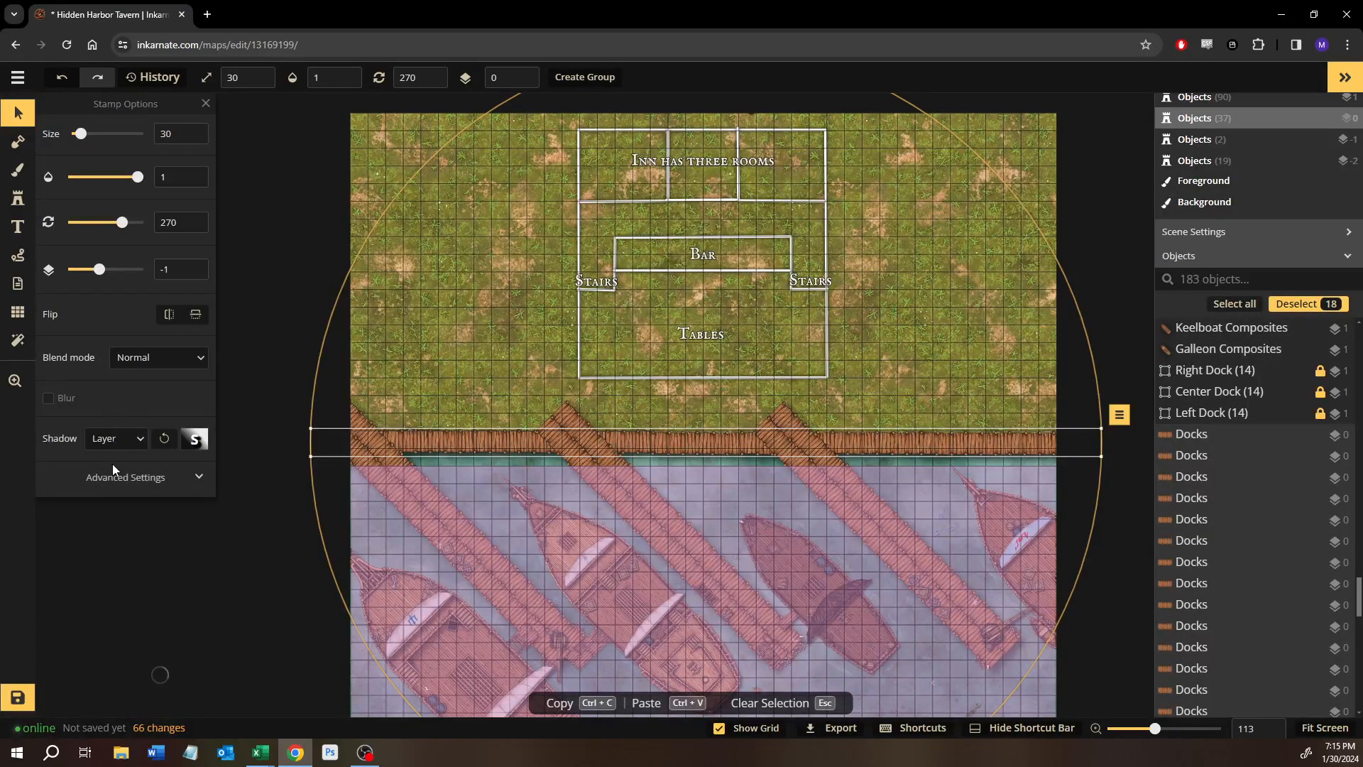
pyautogui.click(111, 481)
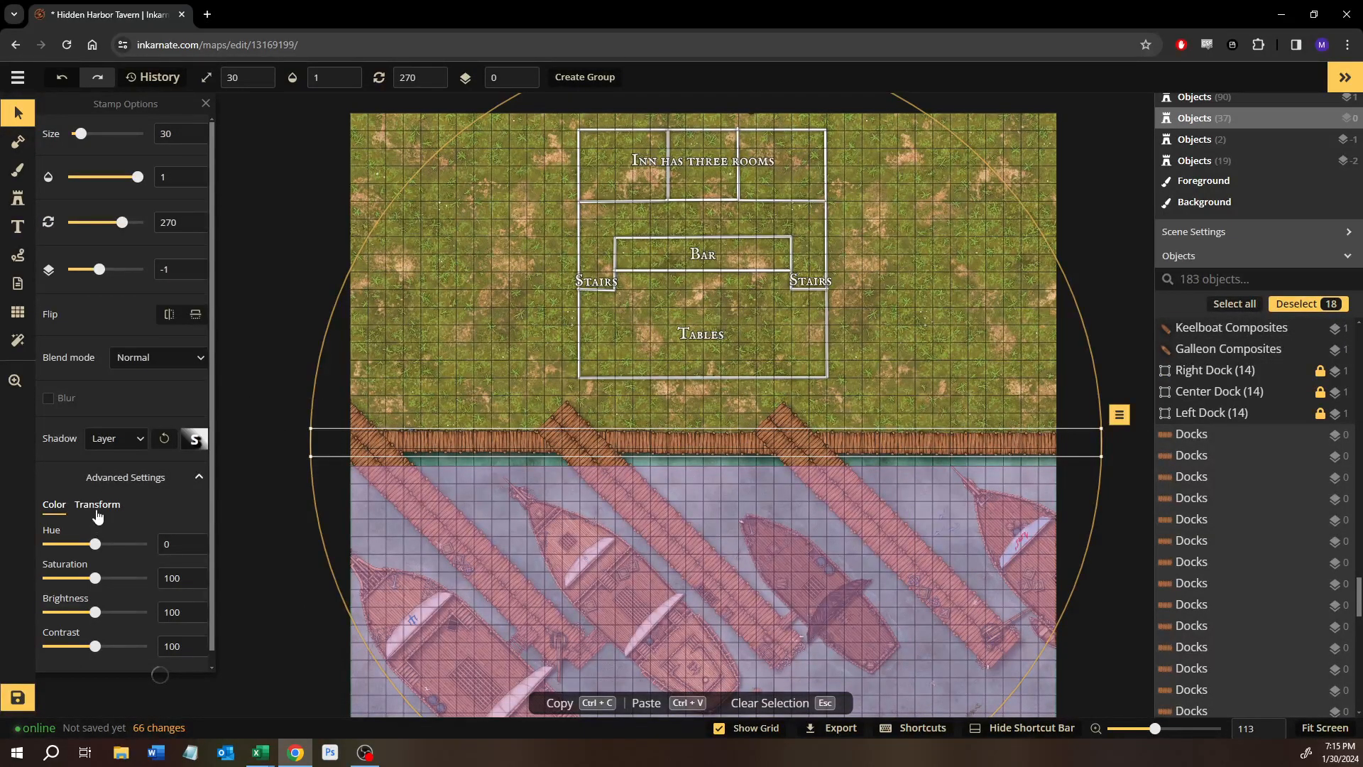
pyautogui.click(97, 504)
pyautogui.moveTo(116, 544); pyautogui.dragTo(122, 544)
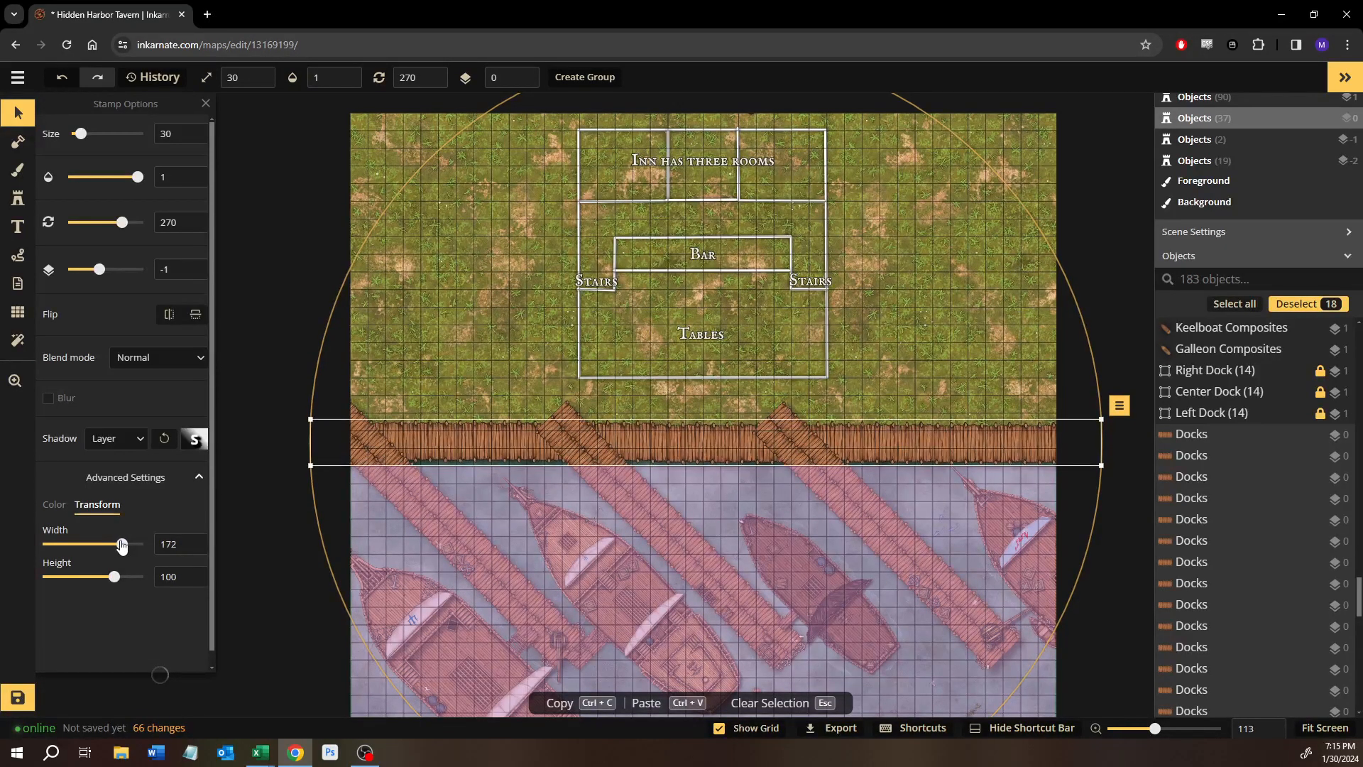
pyautogui.scroll(10, 580, 413)
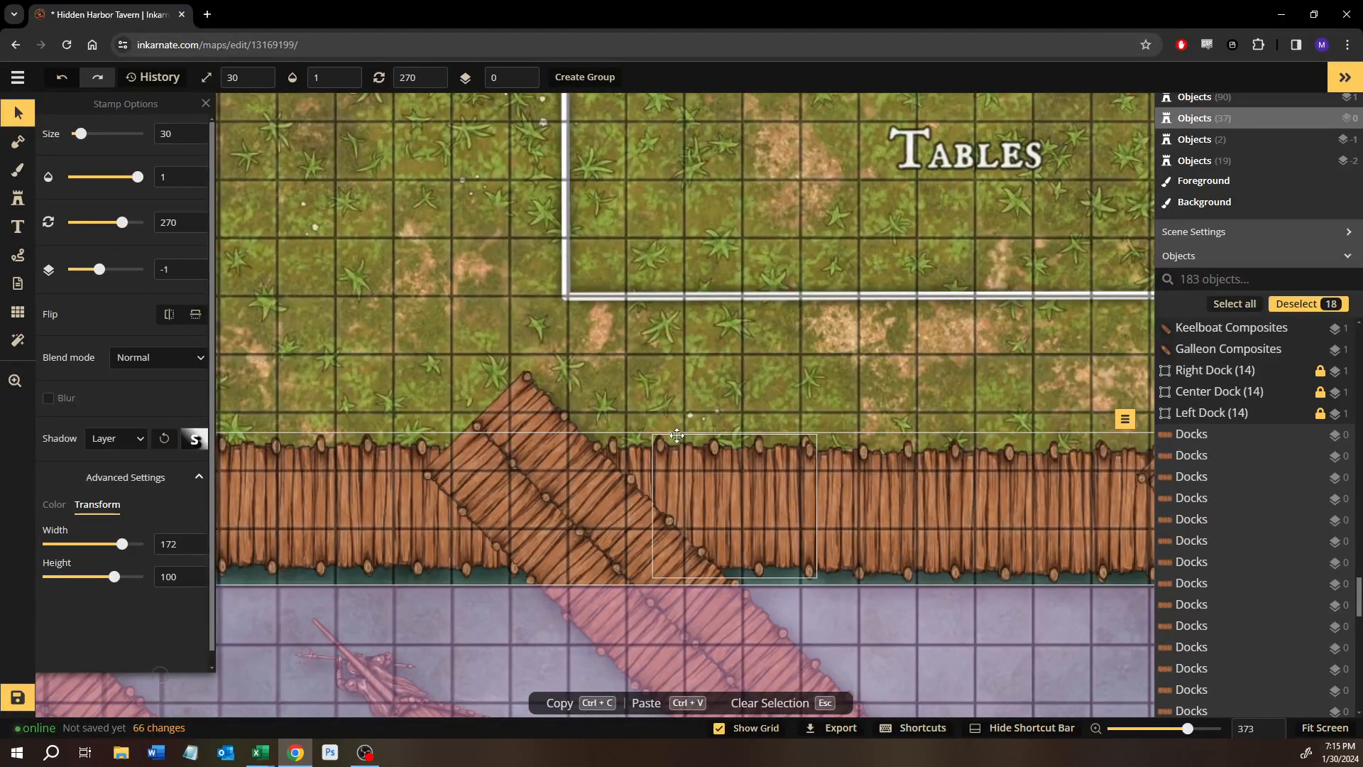
pyautogui.hotkey('ctrl', 'z')
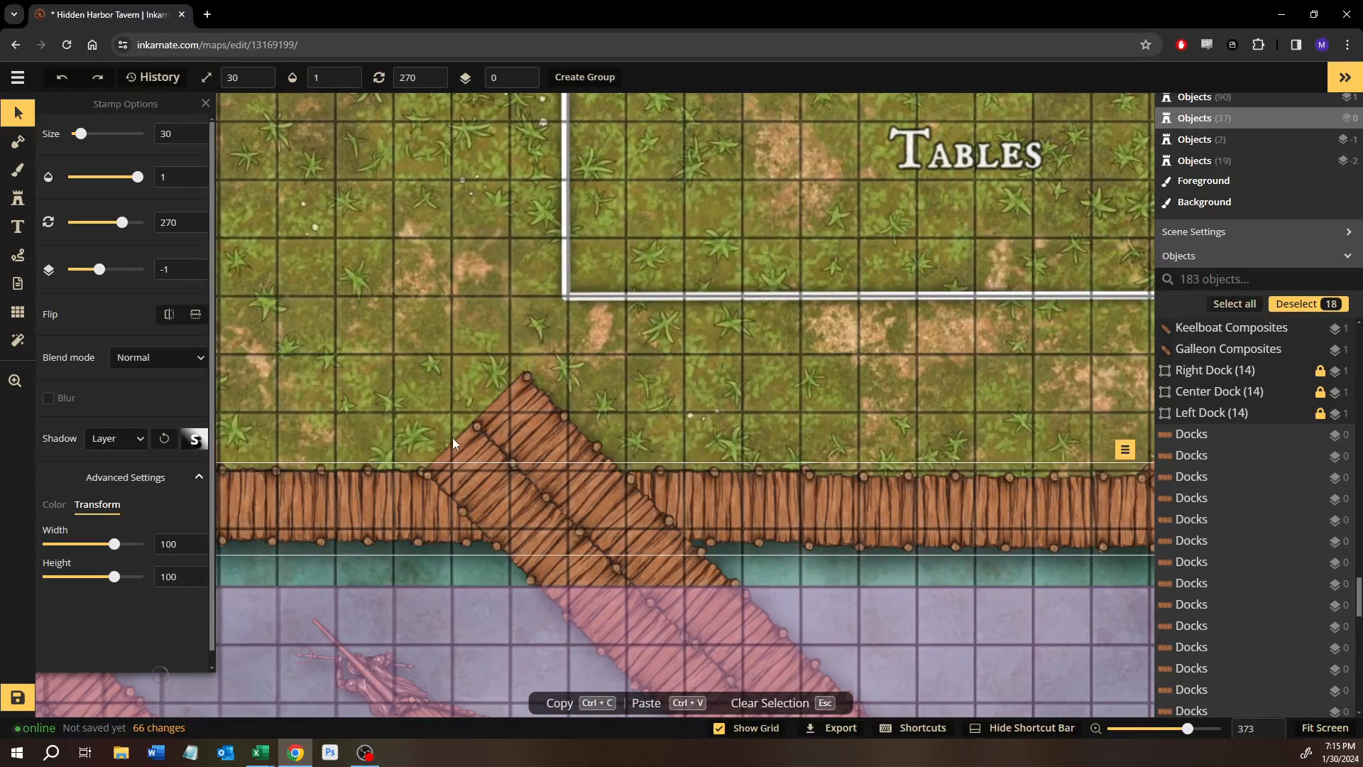
pyautogui.hscroll(-6, 390, 387)
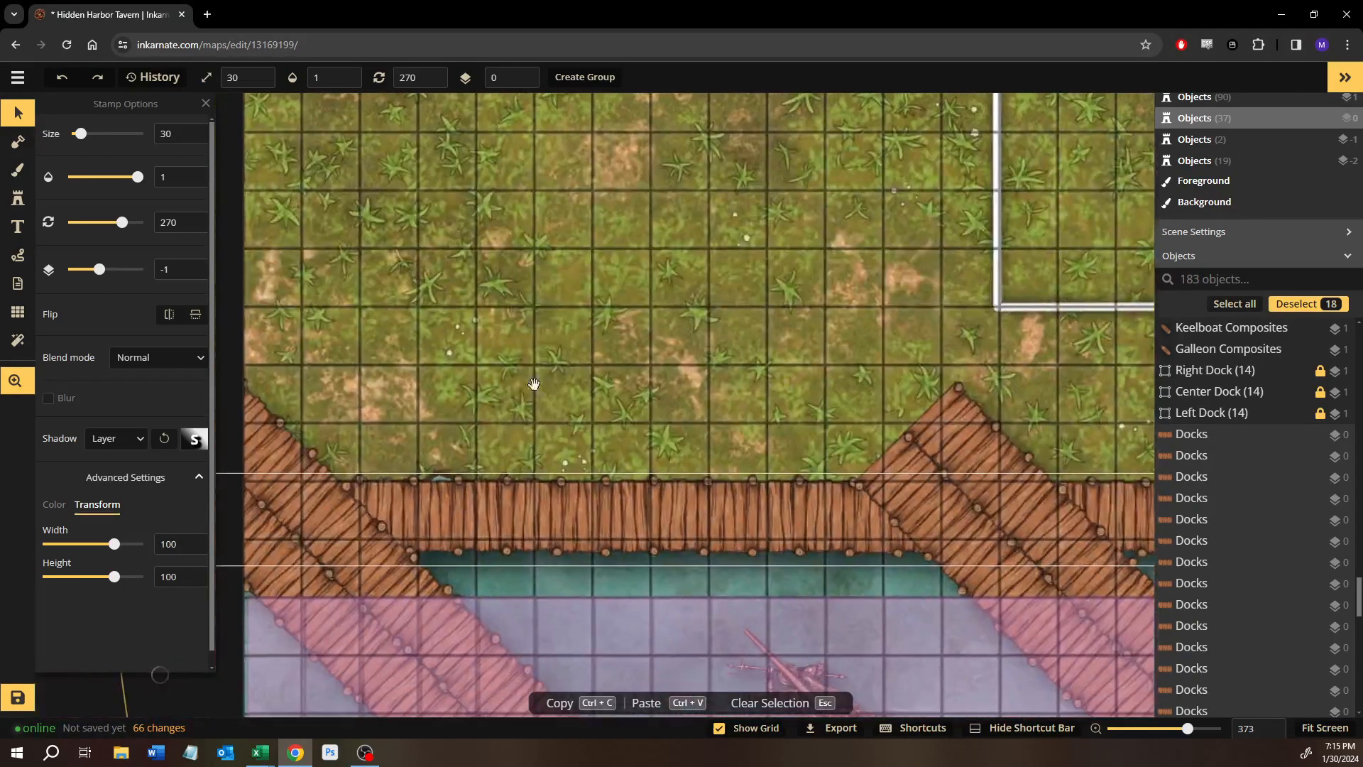
# Clear the selection, paste the copied boardwalk row and place it just above the original row along the shoreline.
pyautogui.scroll(-1, 513, 396)
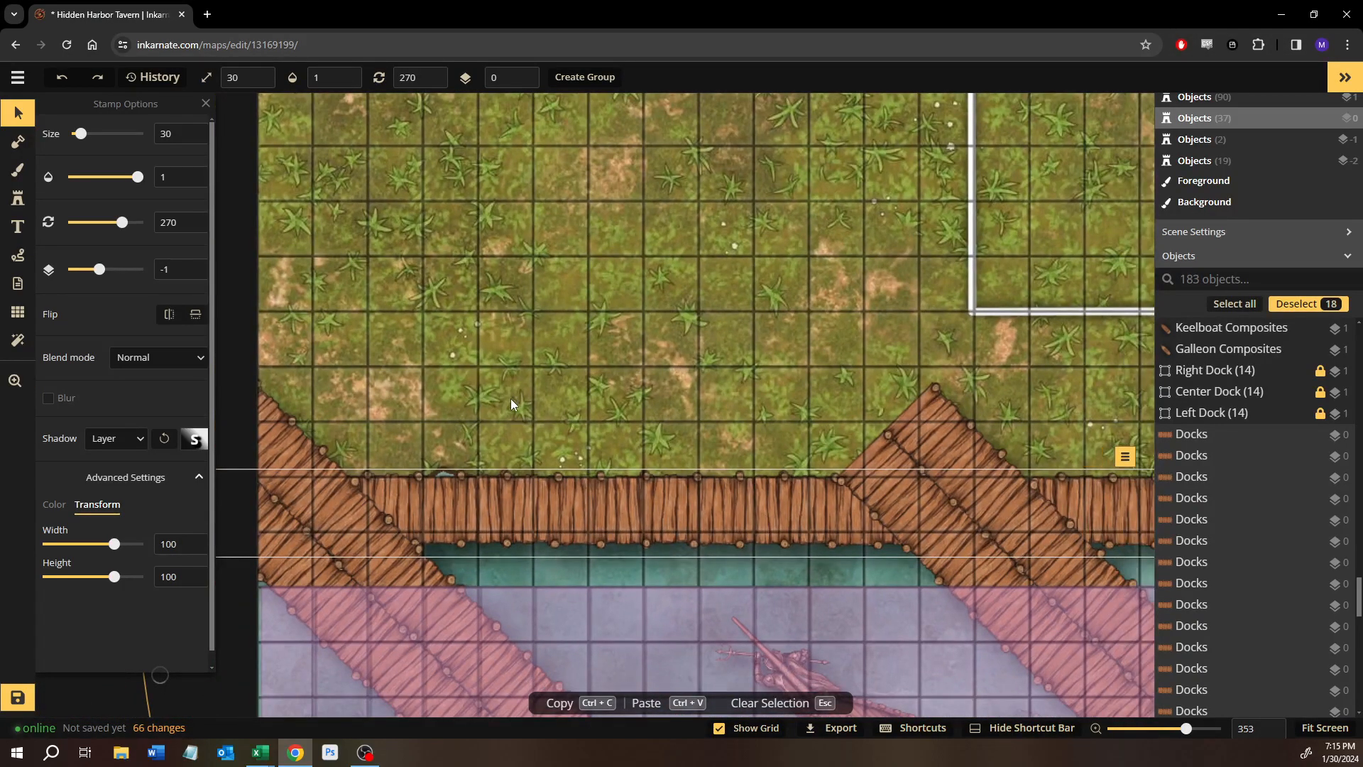
pyautogui.scroll(-1, 510, 398)
pyautogui.scroll(-4, 510, 401)
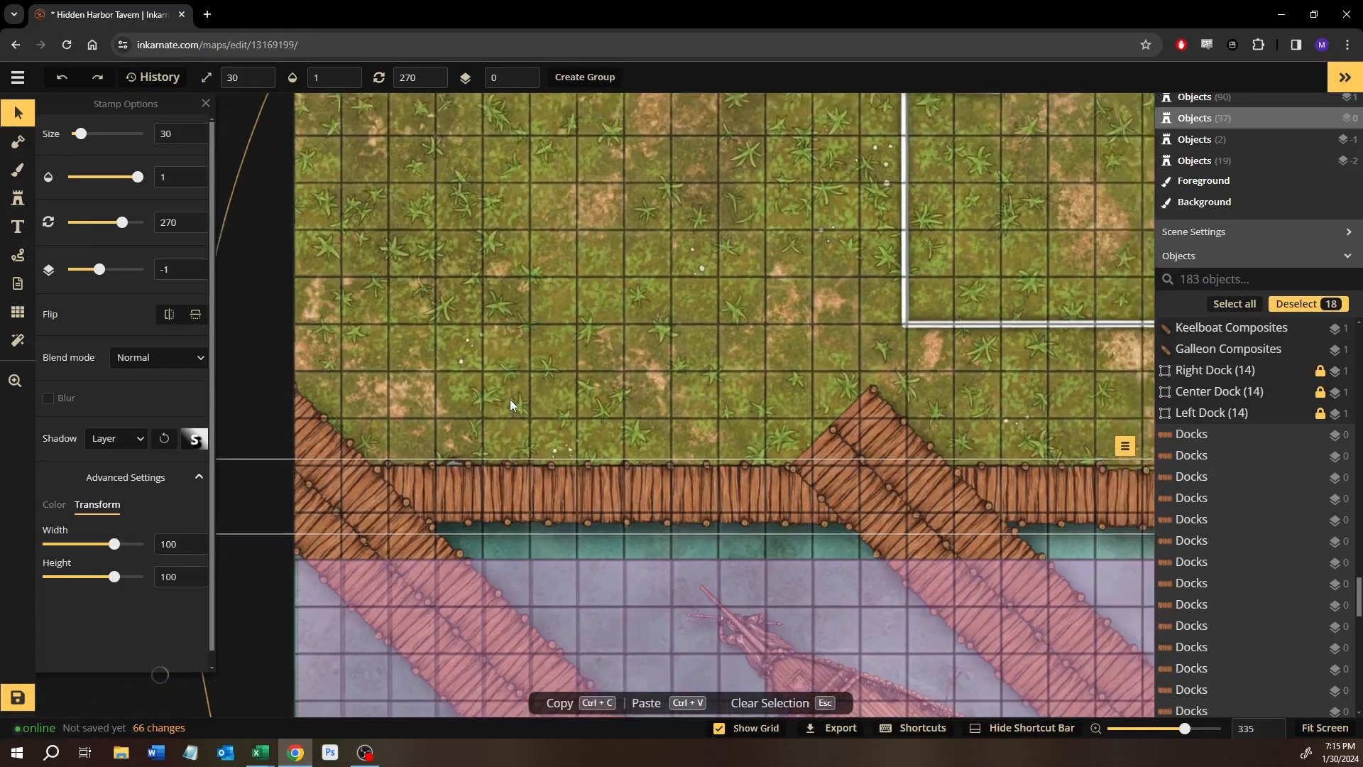
pyautogui.scroll(-1, 508, 402)
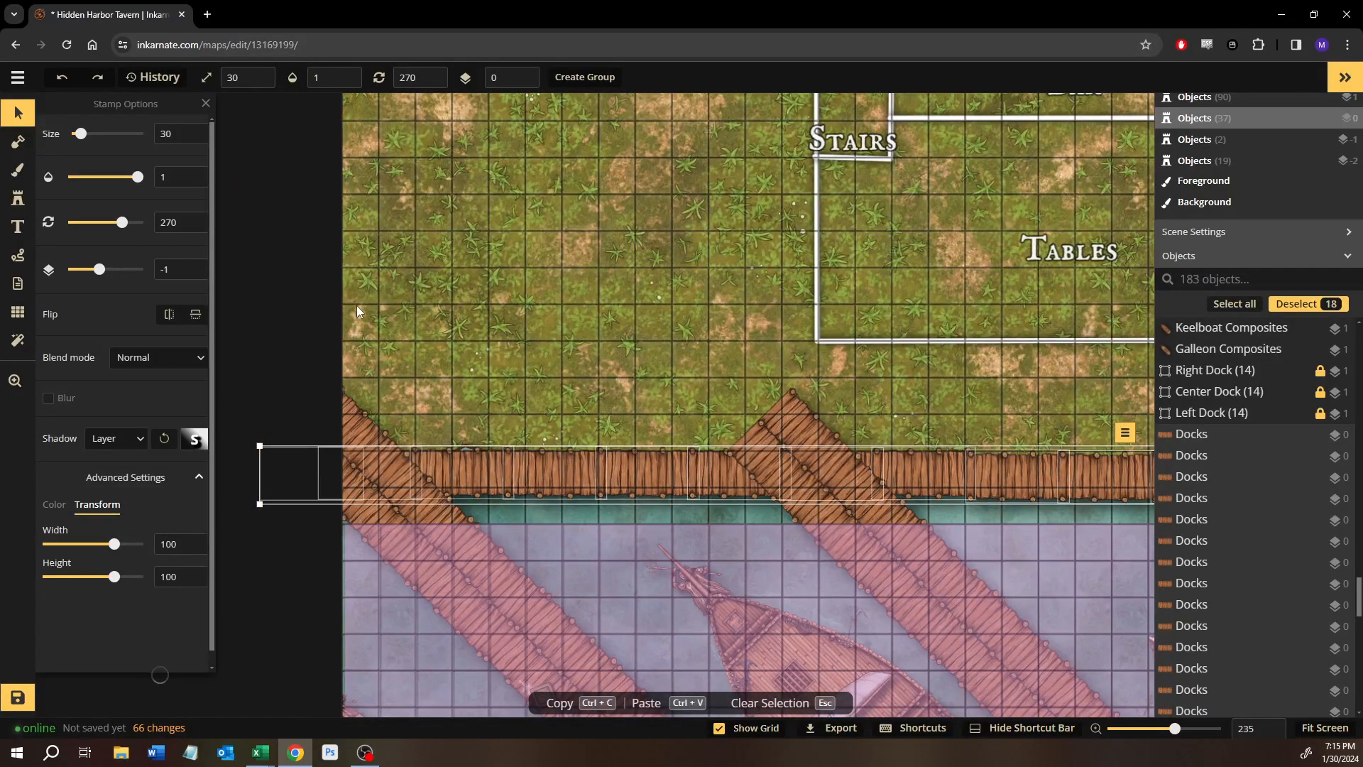
pyautogui.click(505, 386)
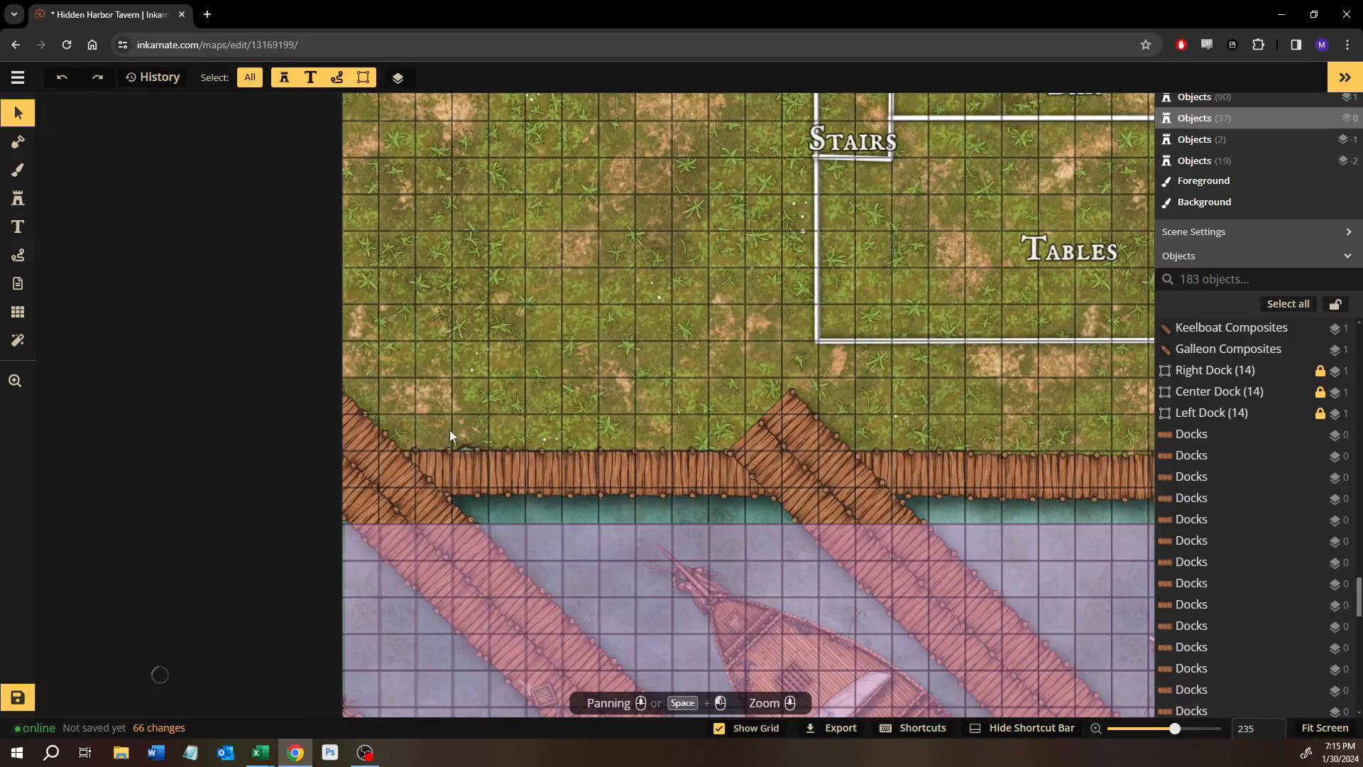
pyautogui.hotkey('ctrl', 'v')
pyautogui.moveTo(382, 429)
pyautogui.mouseDown()
pyautogui.moveTo(371, 398)
pyautogui.moveTo(386, 413)
pyautogui.mouseUp()
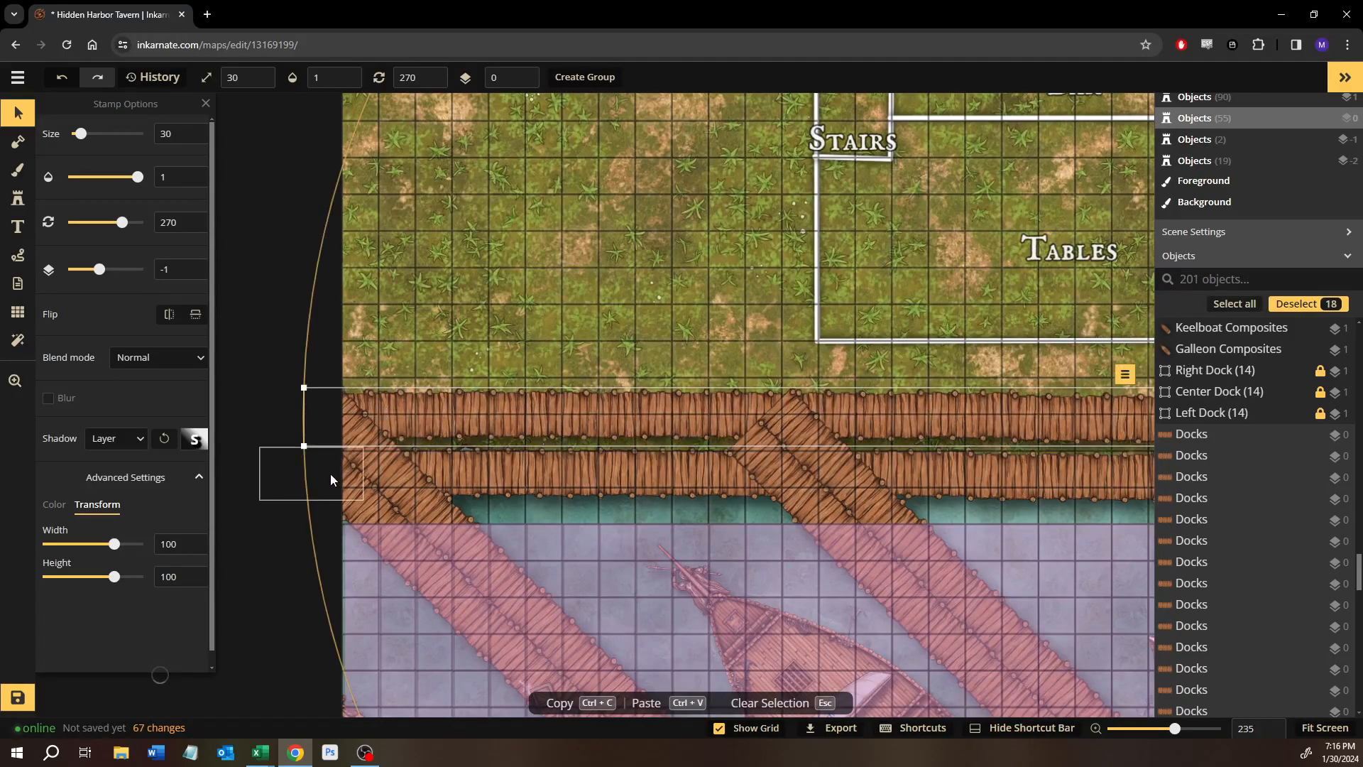
# Nudge the pasted boardwalk row left until its left end lines up with the original row.
pyautogui.press('Left')
pyautogui.press('Left')
pyautogui.press('Left')
pyautogui.press('Left')
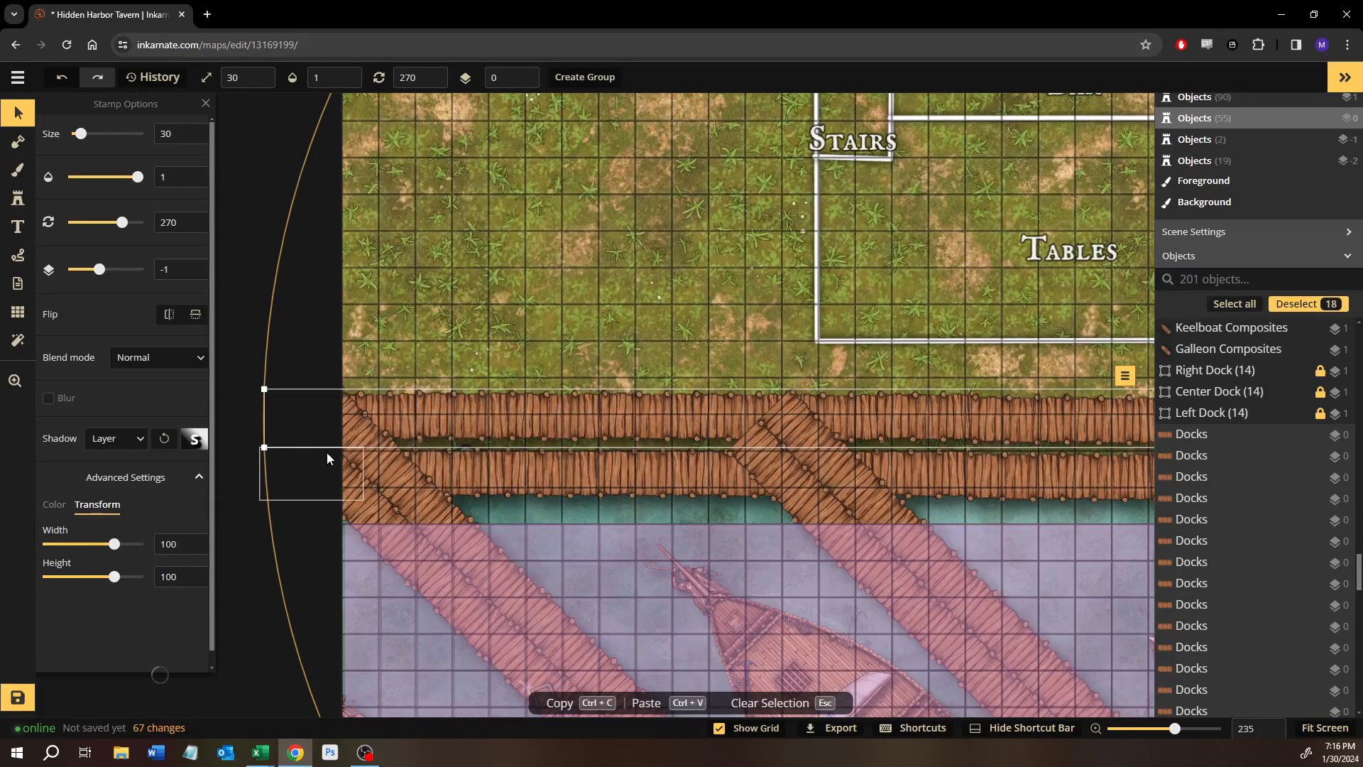
pyautogui.press('Left')
pyautogui.press('Left')
pyautogui.press('Left')
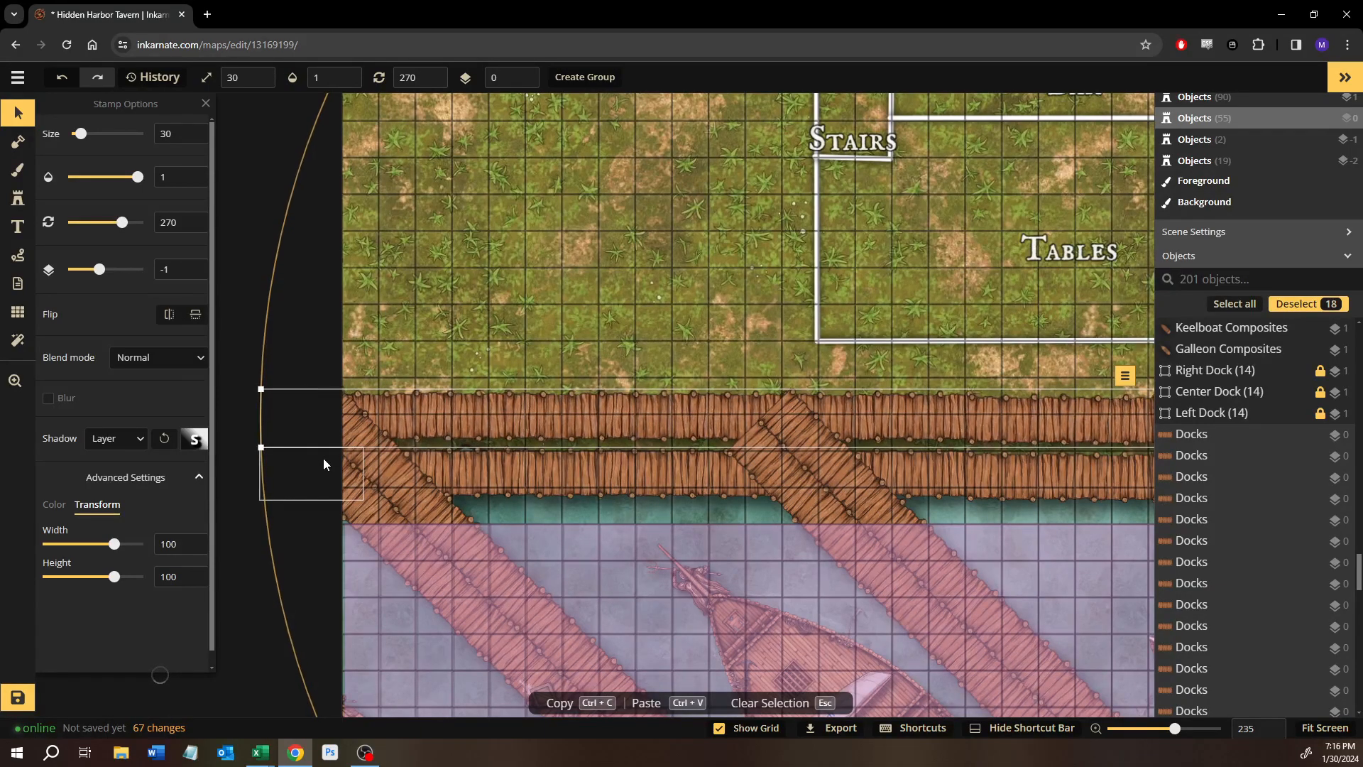
# Lower the pasted boardwalk row until it closes the grass gap and overlaps the upper edge of the original row.
pyautogui.press('Down')
pyautogui.press('Down')
pyautogui.press('Down')
pyautogui.press('Down')
pyautogui.press('Down')
pyautogui.press('Down')
pyautogui.press('Down')
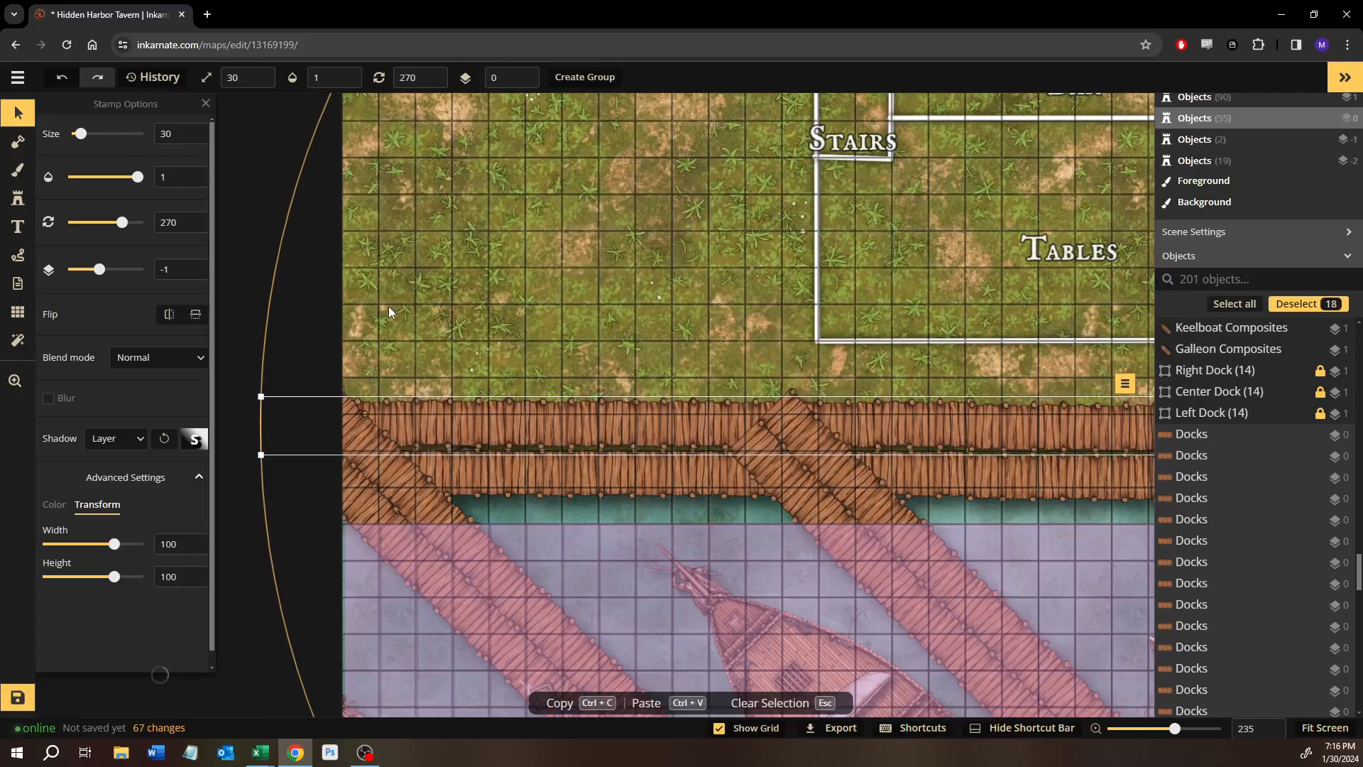
pyautogui.press('Down')
pyautogui.press('Down')
pyautogui.press('Down')
pyautogui.press('Down')
pyautogui.press('Down')
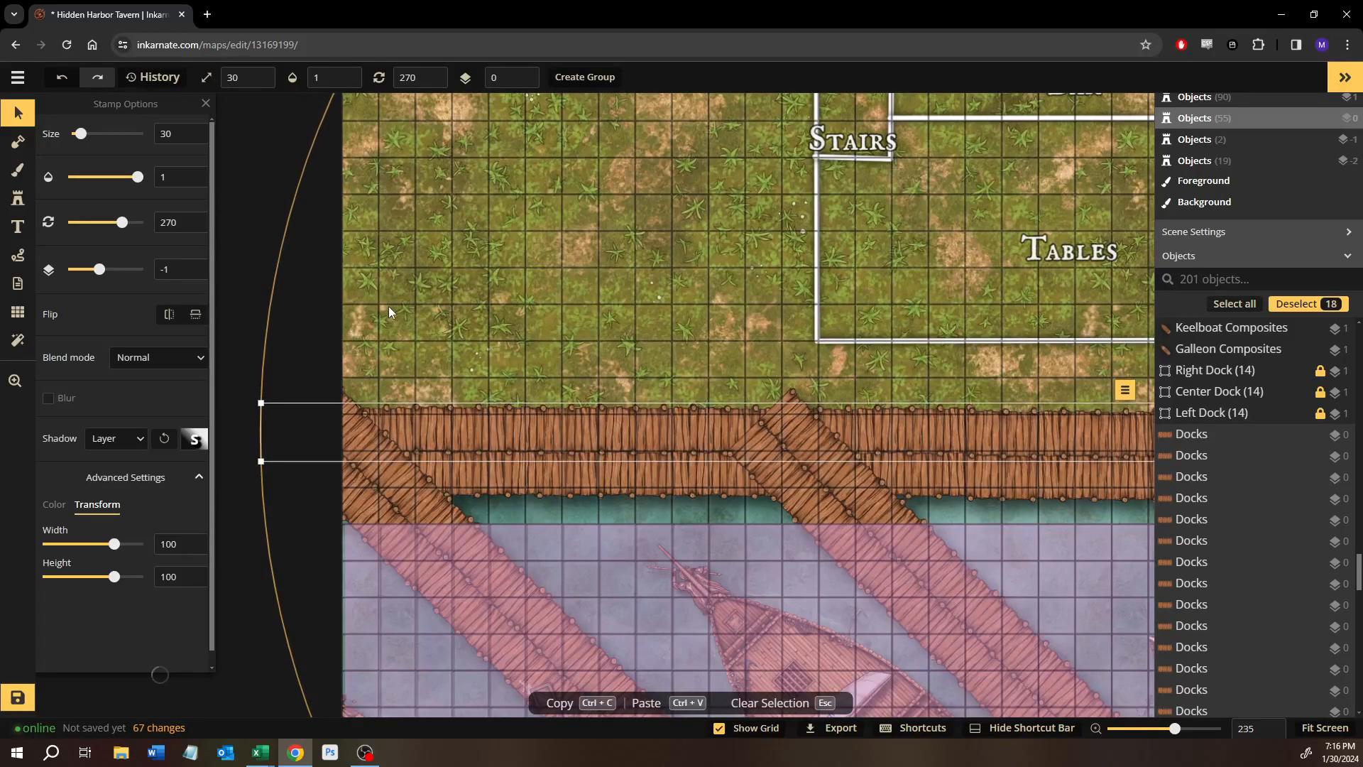
# Fine-tune the overlap of the two boardwalk rows and put the upper row on layer -1, beneath the original.
pyautogui.press('Up')
pyautogui.press('Up')
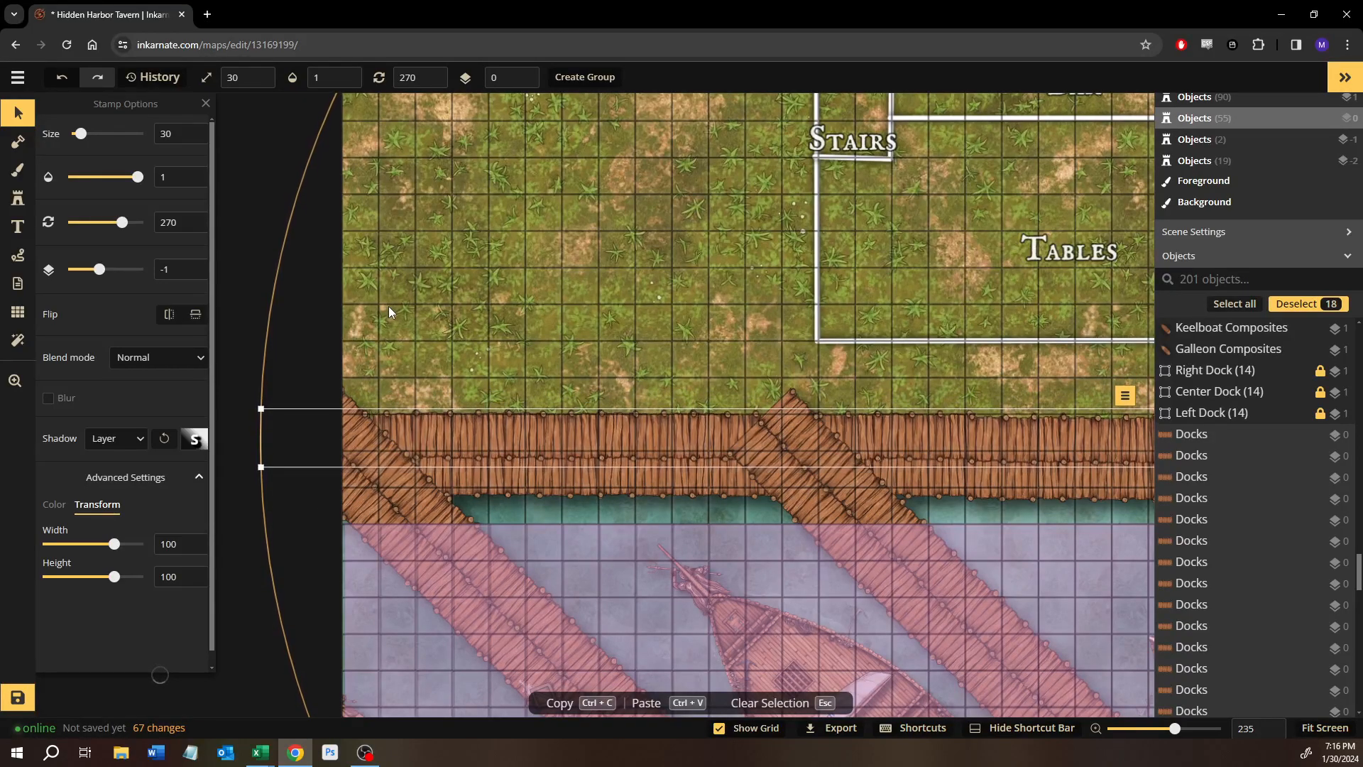
pyautogui.press('Down')
pyautogui.press('Down')
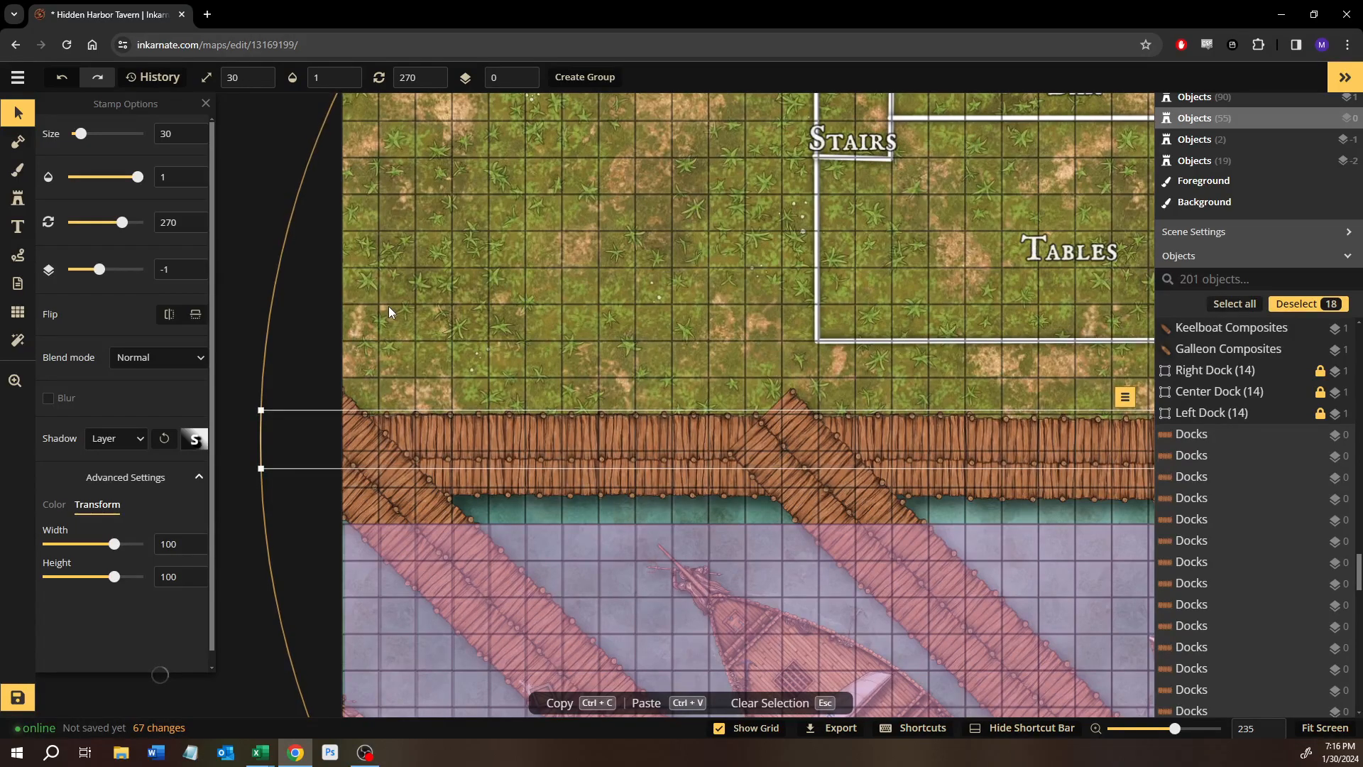
pyautogui.press('pagedown')
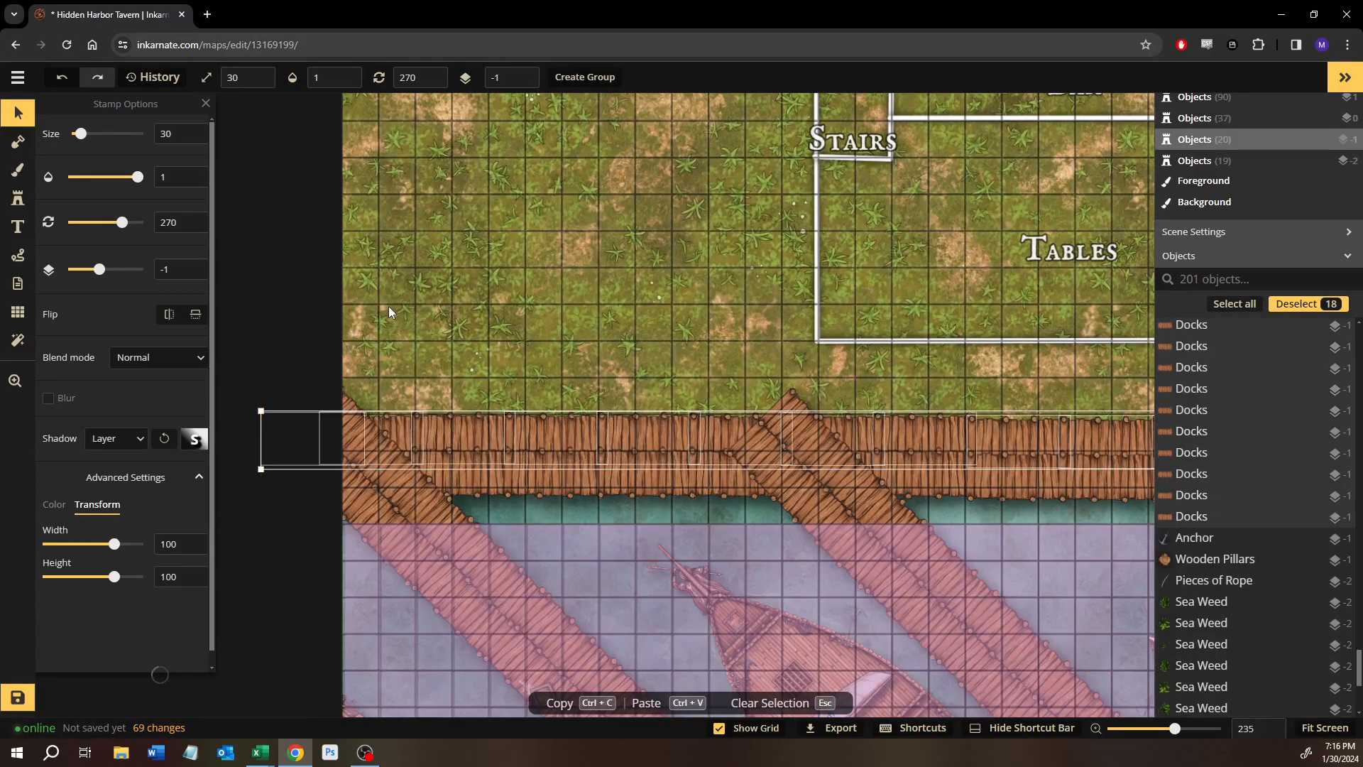
pyautogui.press('Down')
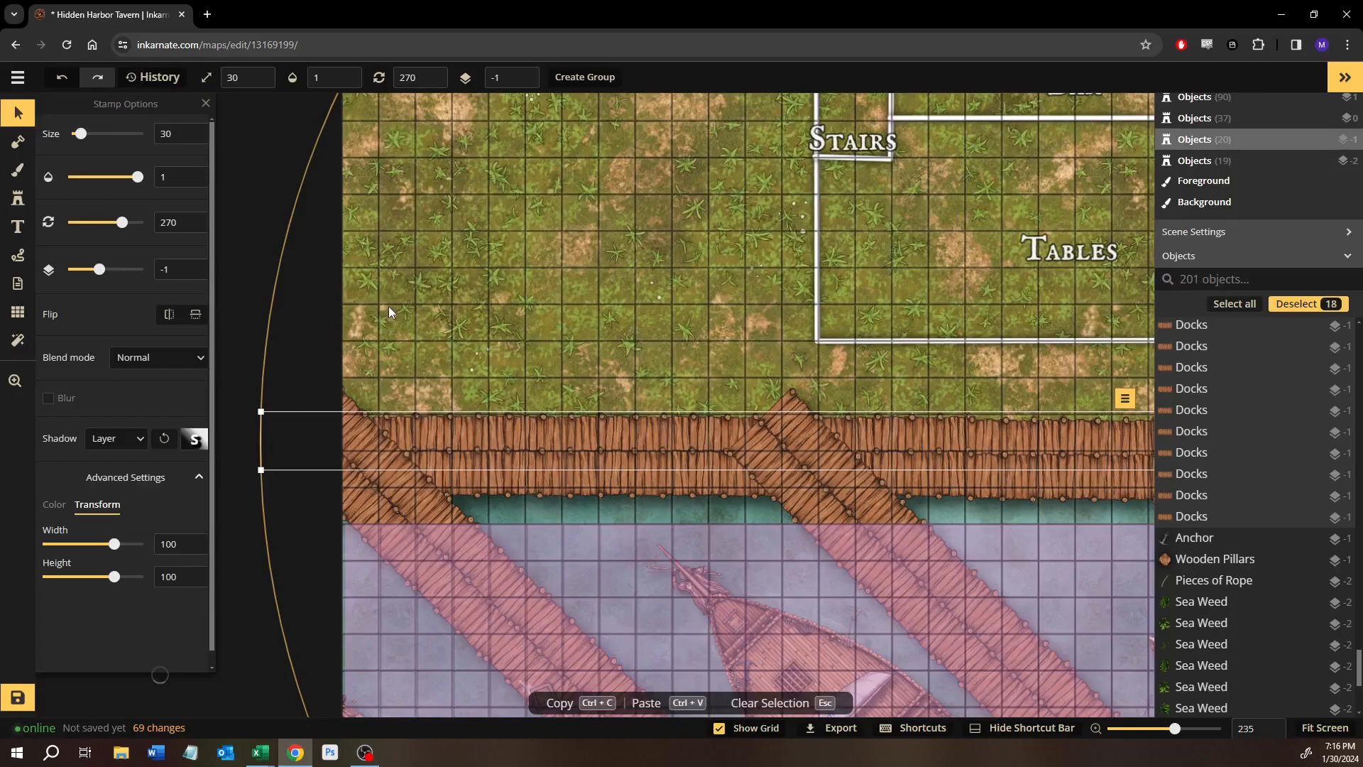
# Copy the upper boardwalk row and place the pasted third row just above it, roughly aligned at the left end.
pyautogui.hotkey('ctrl', 'c')
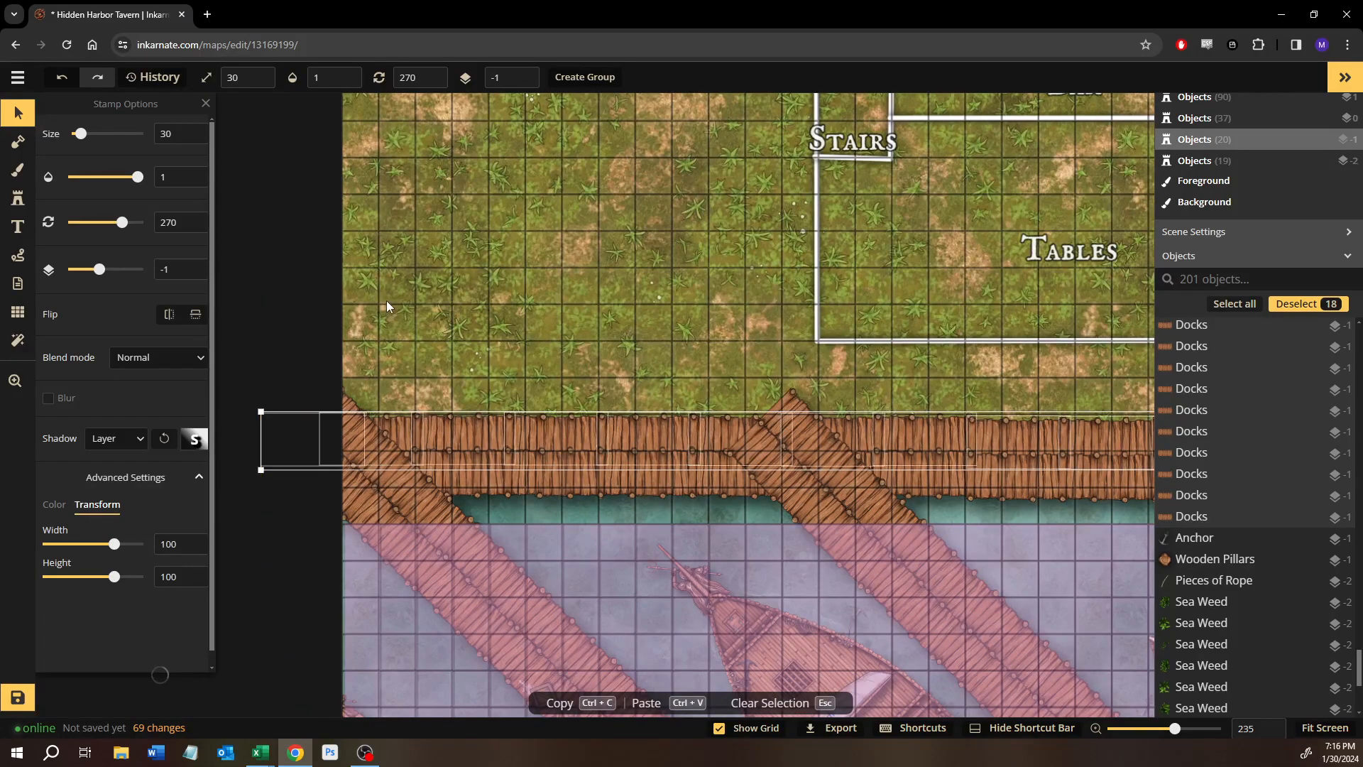
pyautogui.hotkey('ctrl', 'v')
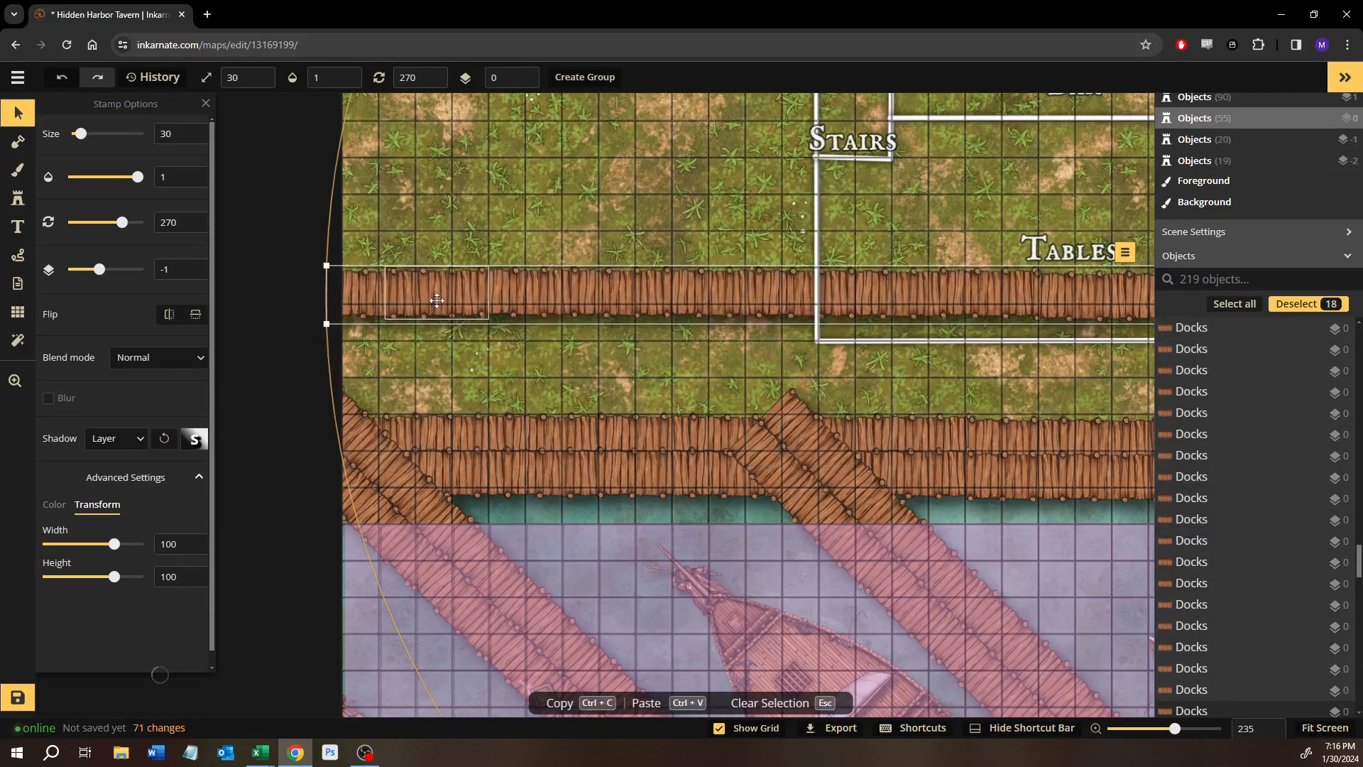
pyautogui.moveTo(435, 302); pyautogui.dragTo(319, 443)
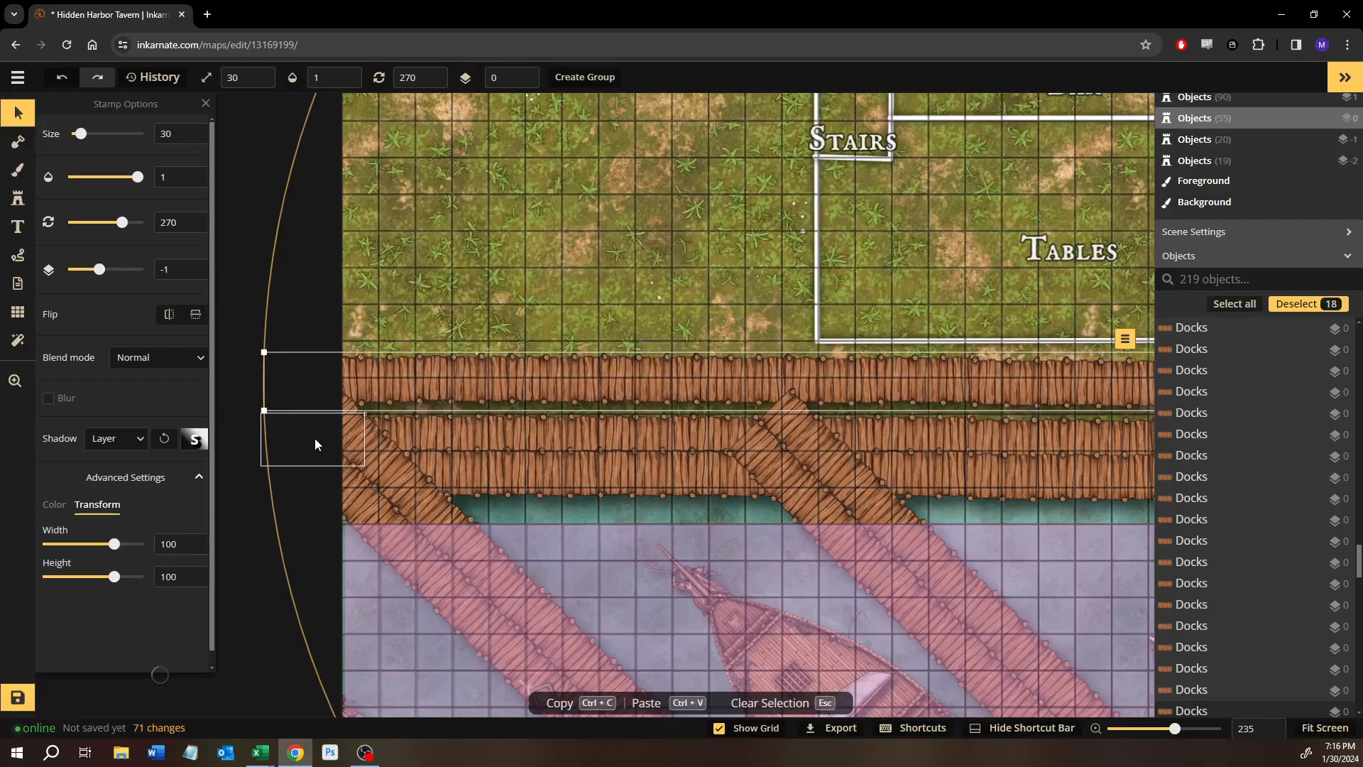
# Lower the third boardwalk row until it overlaps the middle row without a grass gap.
pyautogui.press('Down')
pyautogui.press('Down')
pyautogui.press('Down')
pyautogui.press('Down')
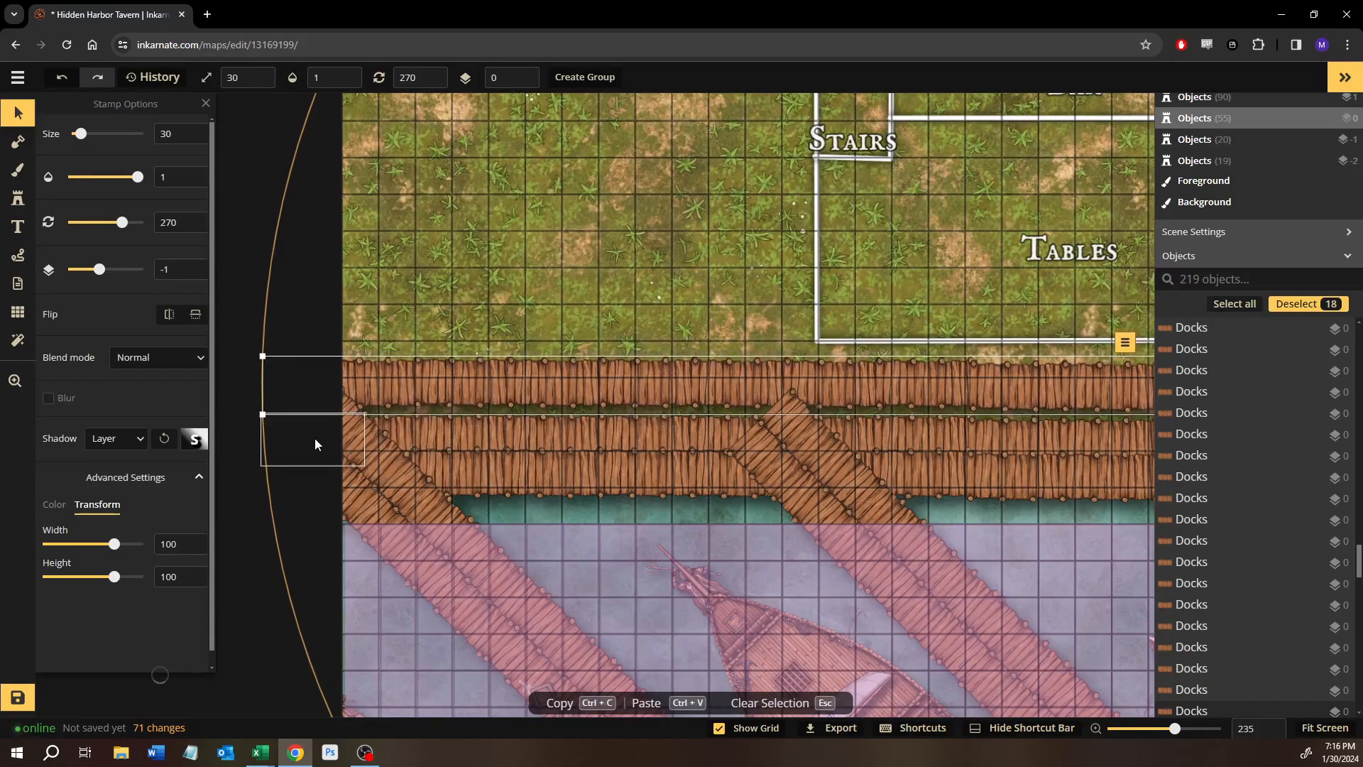
pyautogui.press('Down')
pyautogui.press('Down')
pyautogui.press('Down')
pyautogui.press('Down')
pyautogui.press('Down')
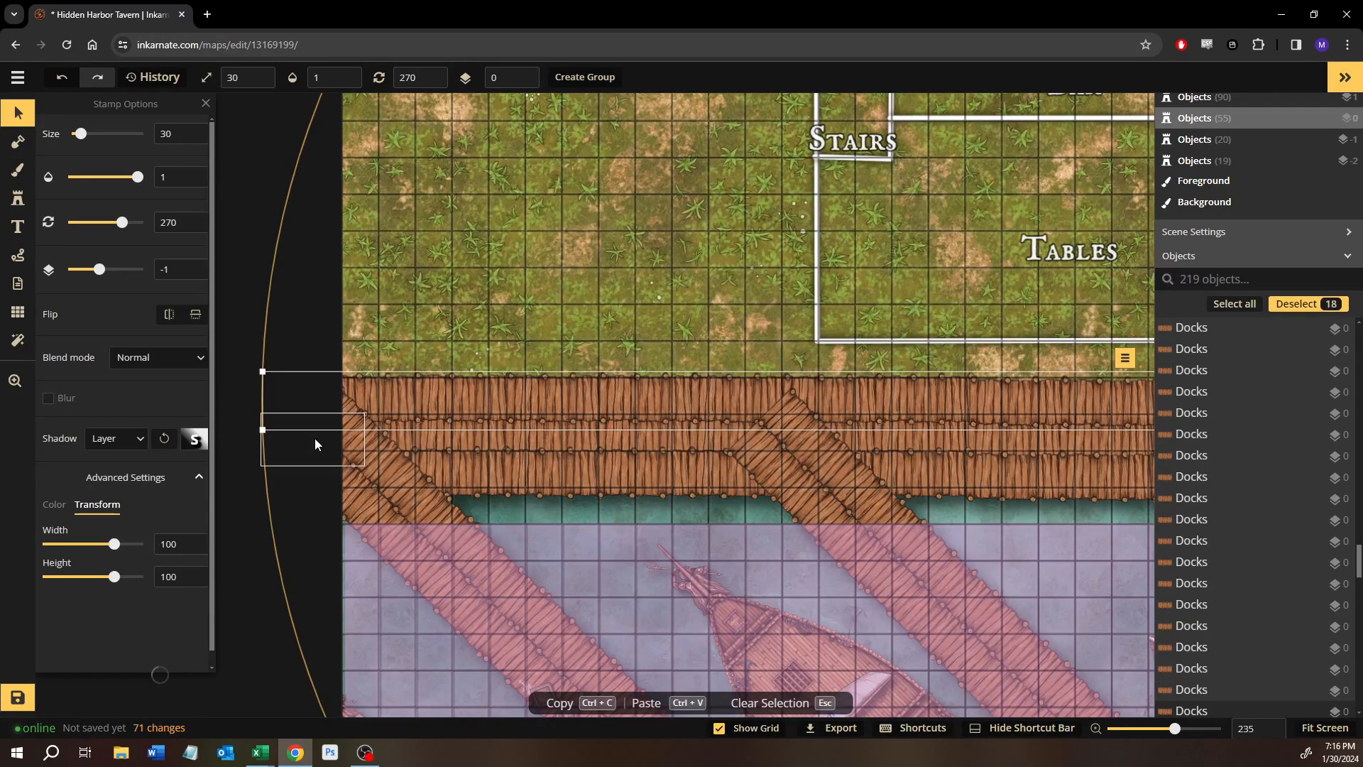
pyautogui.press('Down')
pyautogui.press('Down')
pyautogui.press('Down')
pyautogui.press('Down')
pyautogui.press('Down')
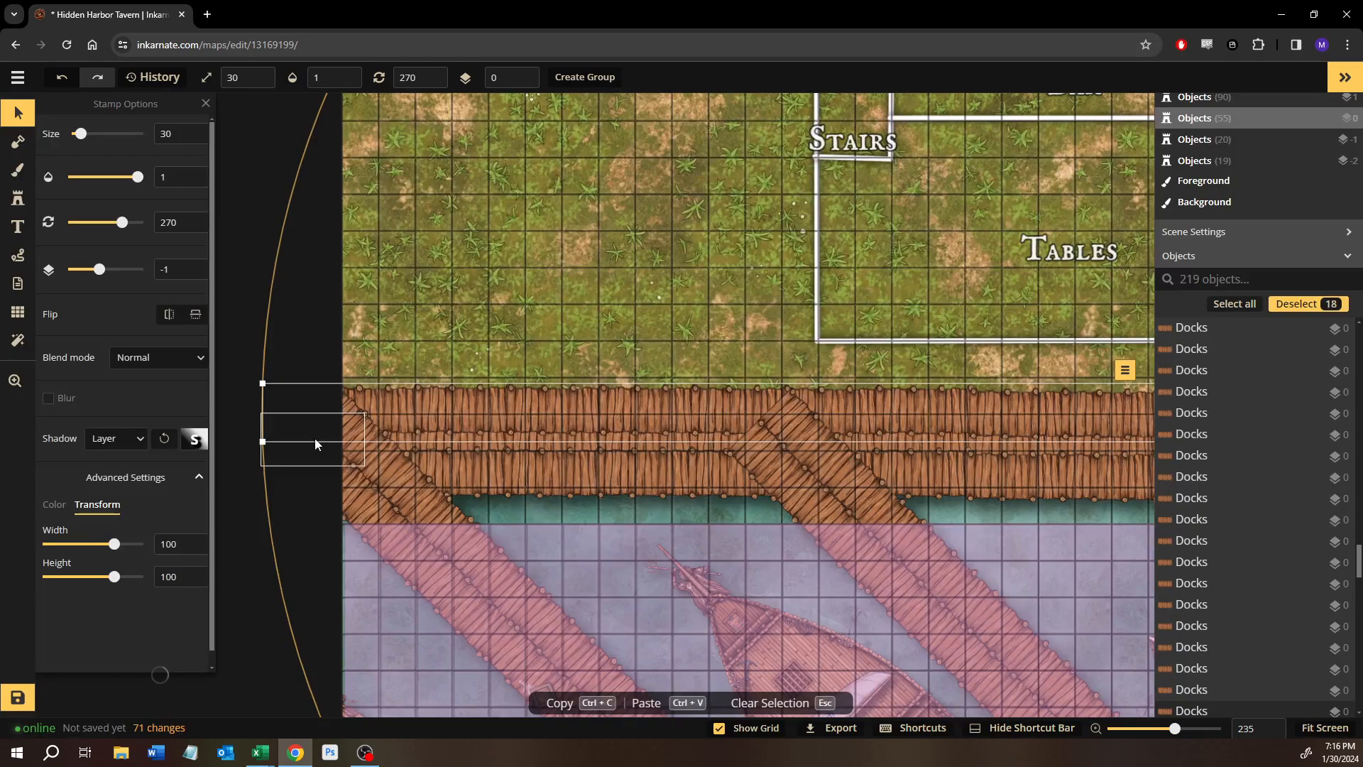
pyautogui.press('Down')
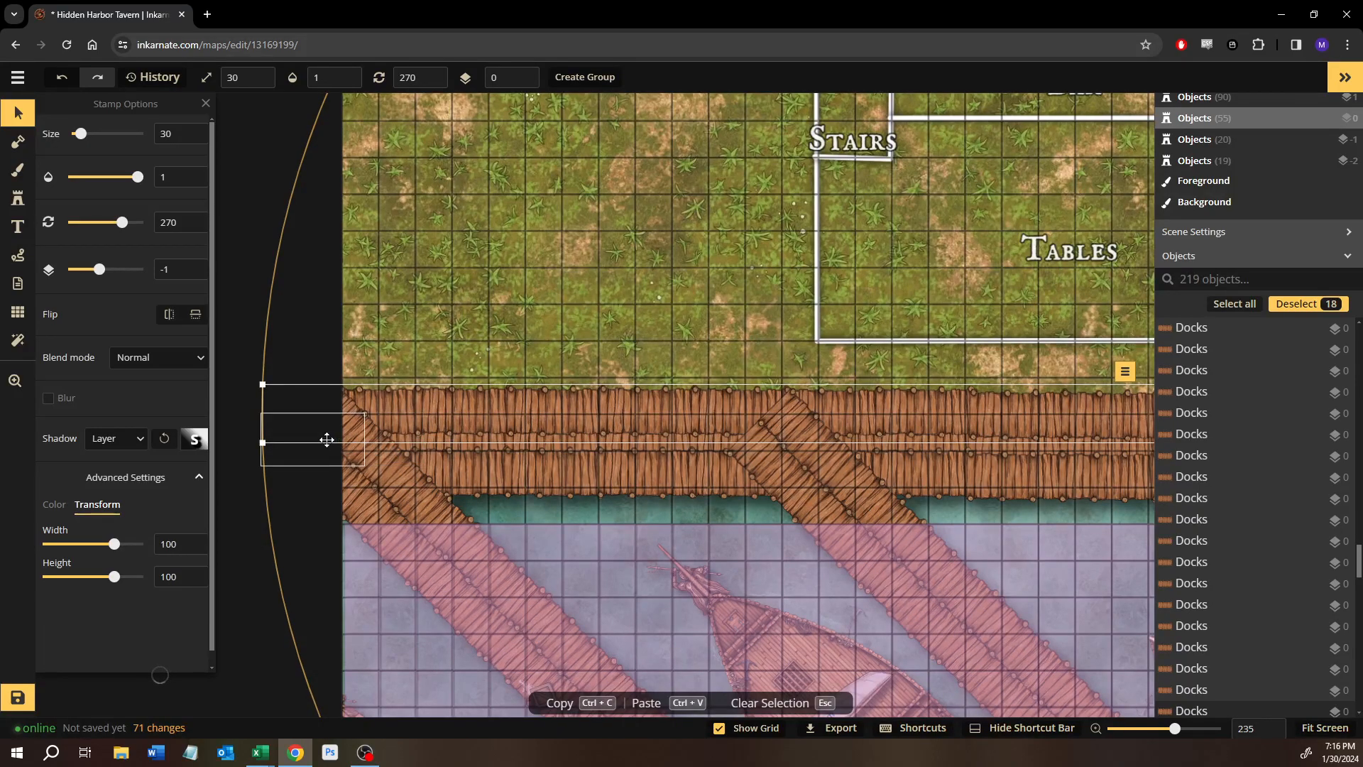
# Select one boardwalk section of the middle row, just right of the left dock, and raise it to layer 1.
pyautogui.click(327, 439)
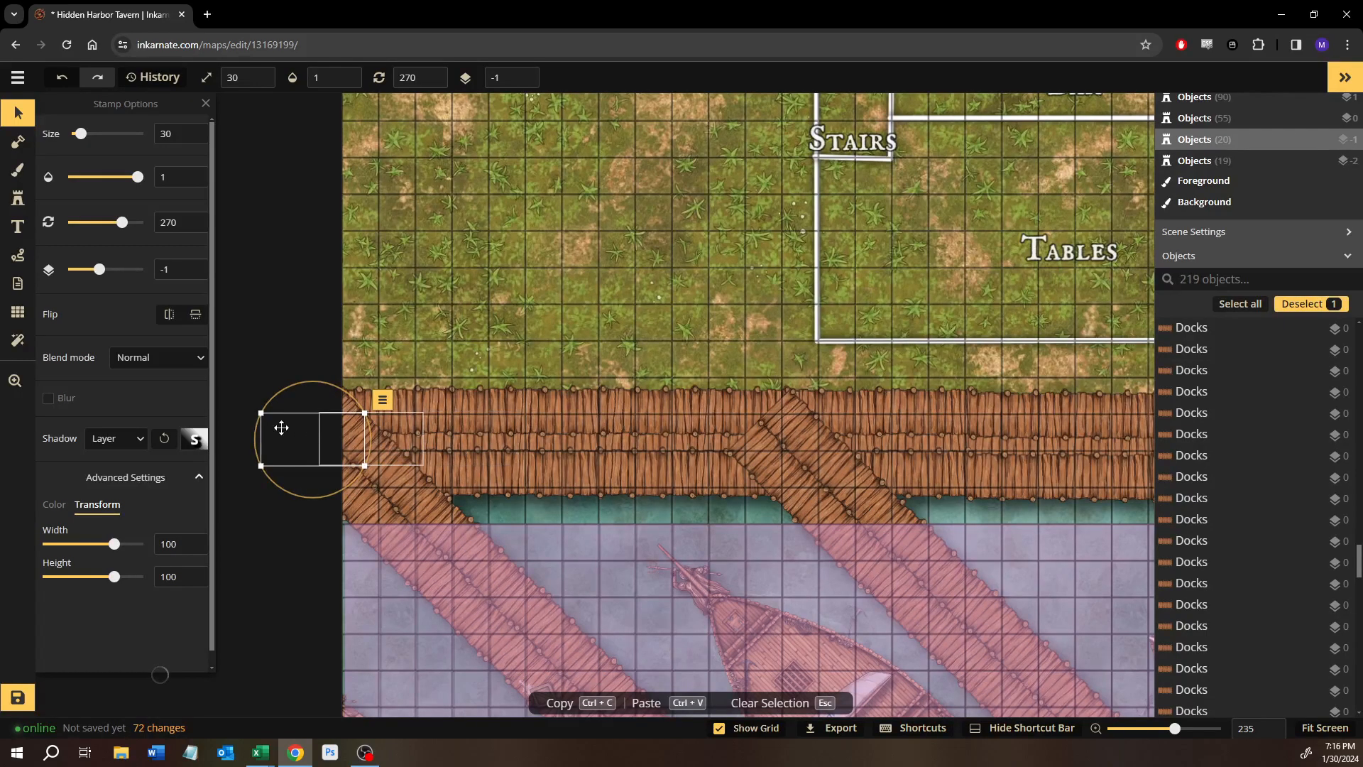
pyautogui.click(239, 381)
pyautogui.moveTo(242, 436); pyautogui.dragTo(518, 444)
pyautogui.scroll(3, 518, 445)
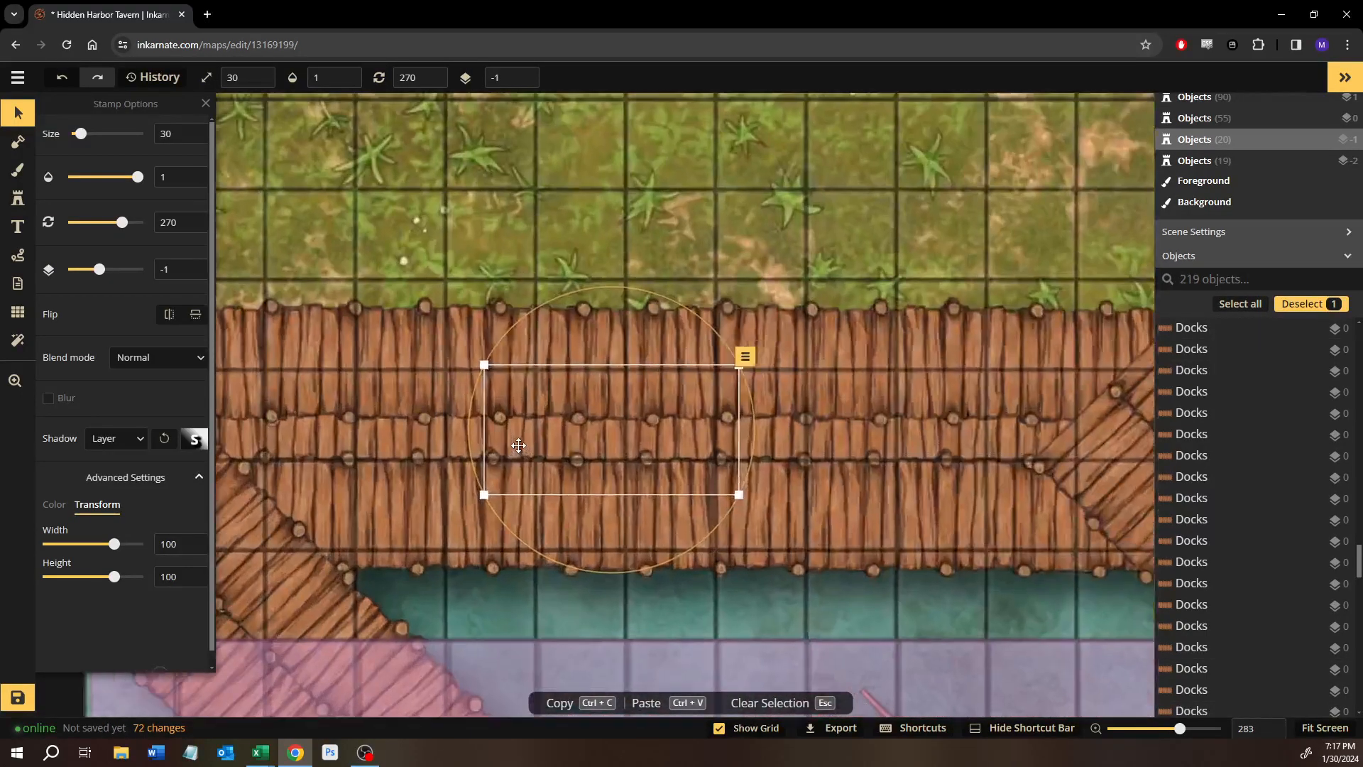
pyautogui.scroll(5, 518, 445)
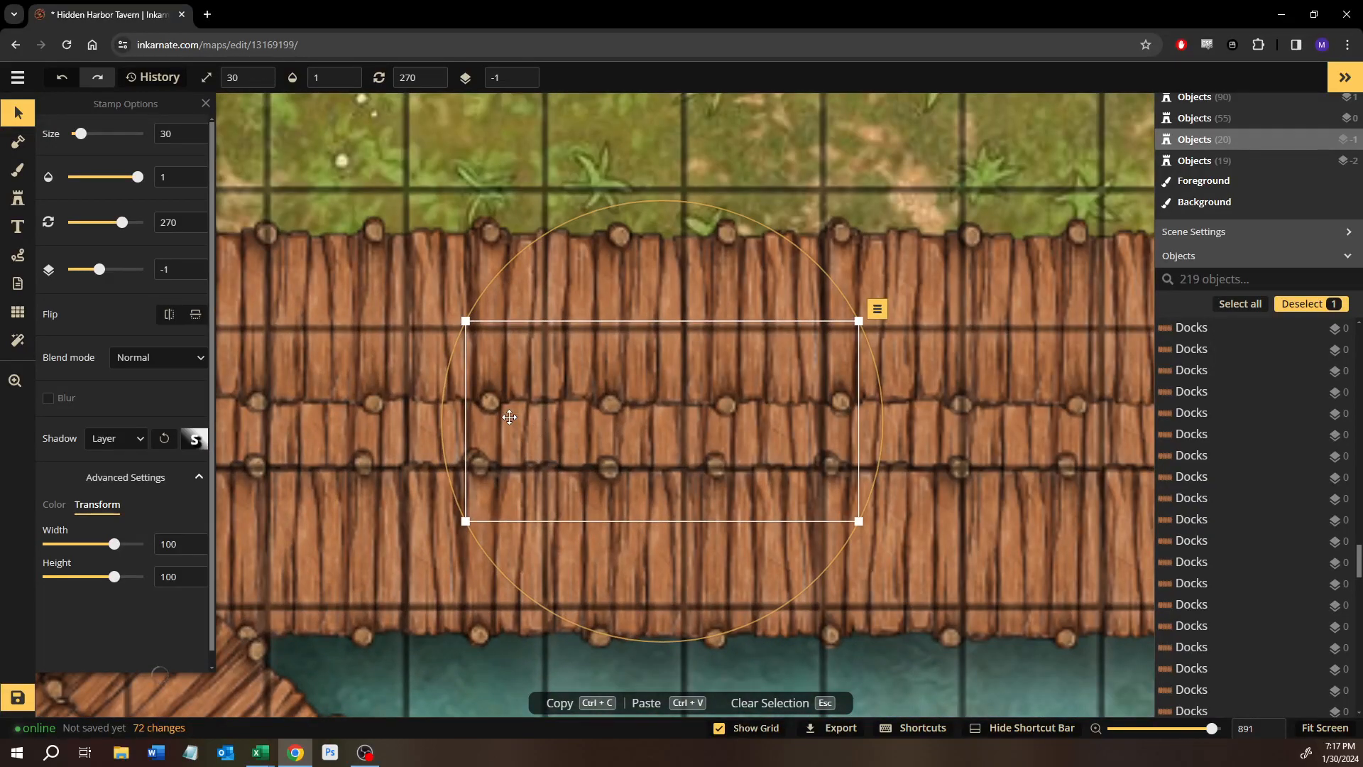
pyautogui.scroll(1, 509, 417)
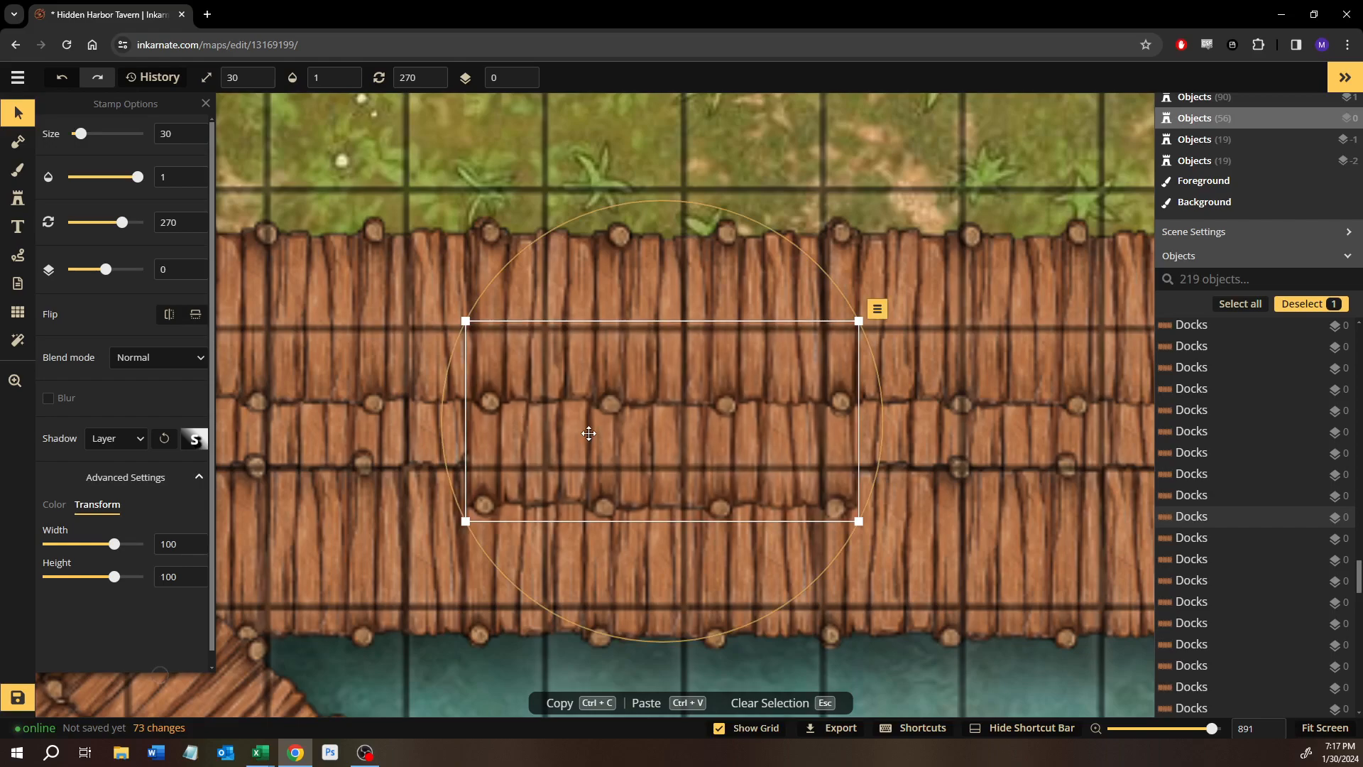
pyautogui.scroll(1, 582, 435)
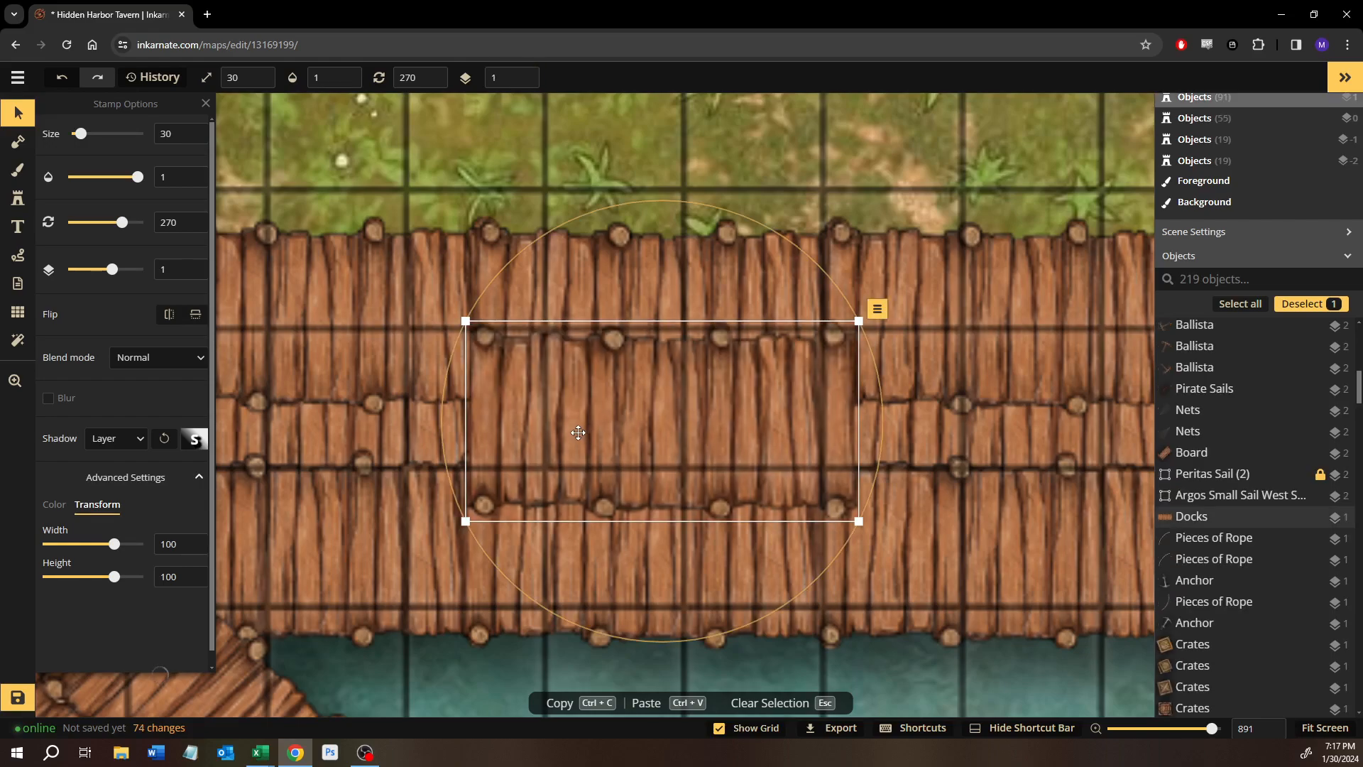
# Try the Screen and Lighten blend modes on the raised boardwalk section, and undo the blend change.
pyautogui.click(115, 440)
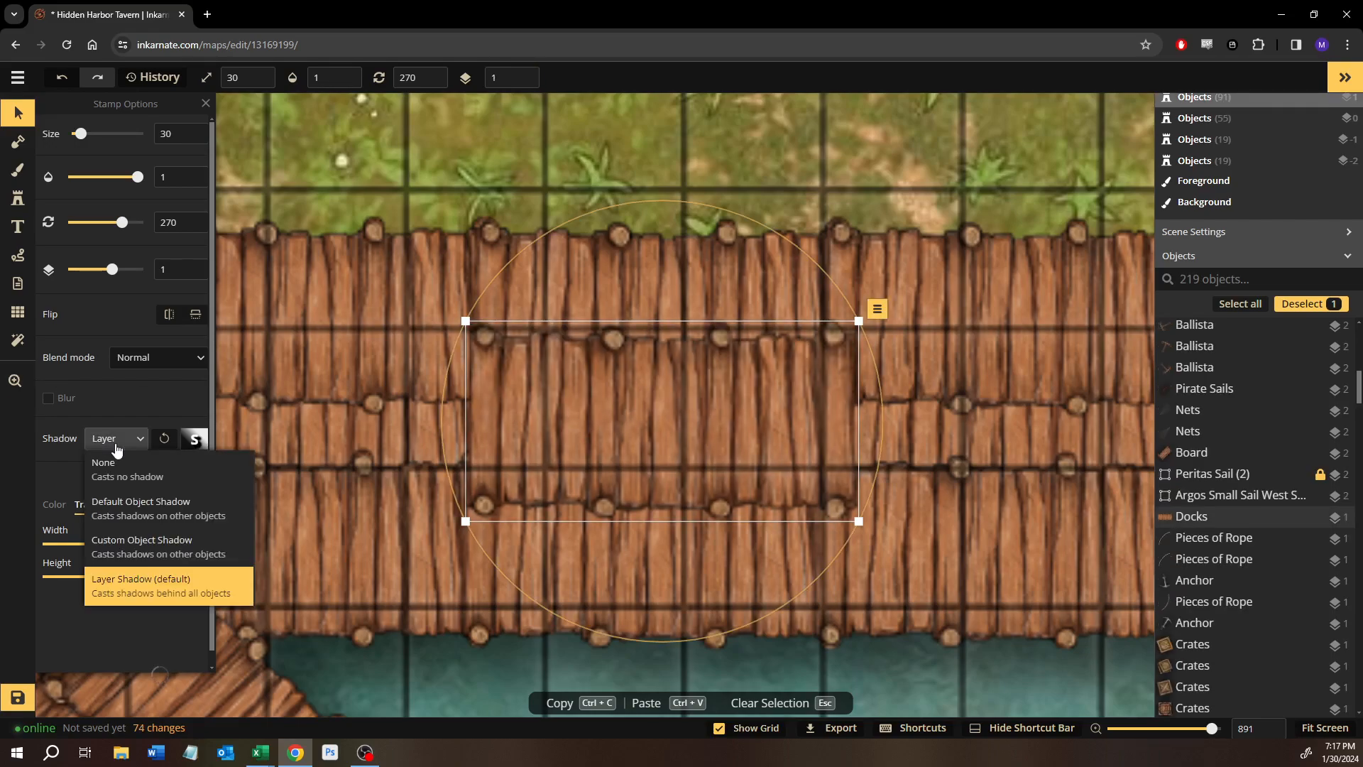
pyautogui.click(116, 440)
pyautogui.click(158, 358)
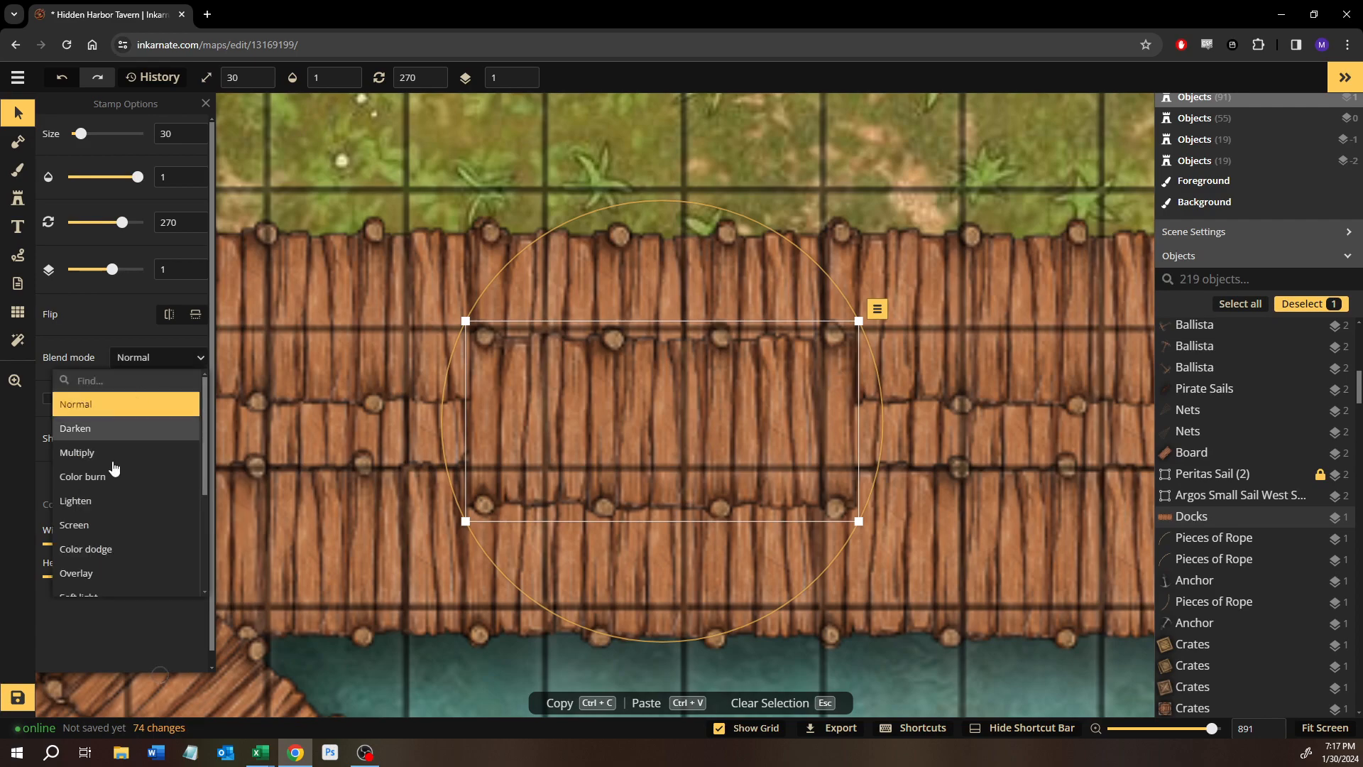
pyautogui.click(94, 525)
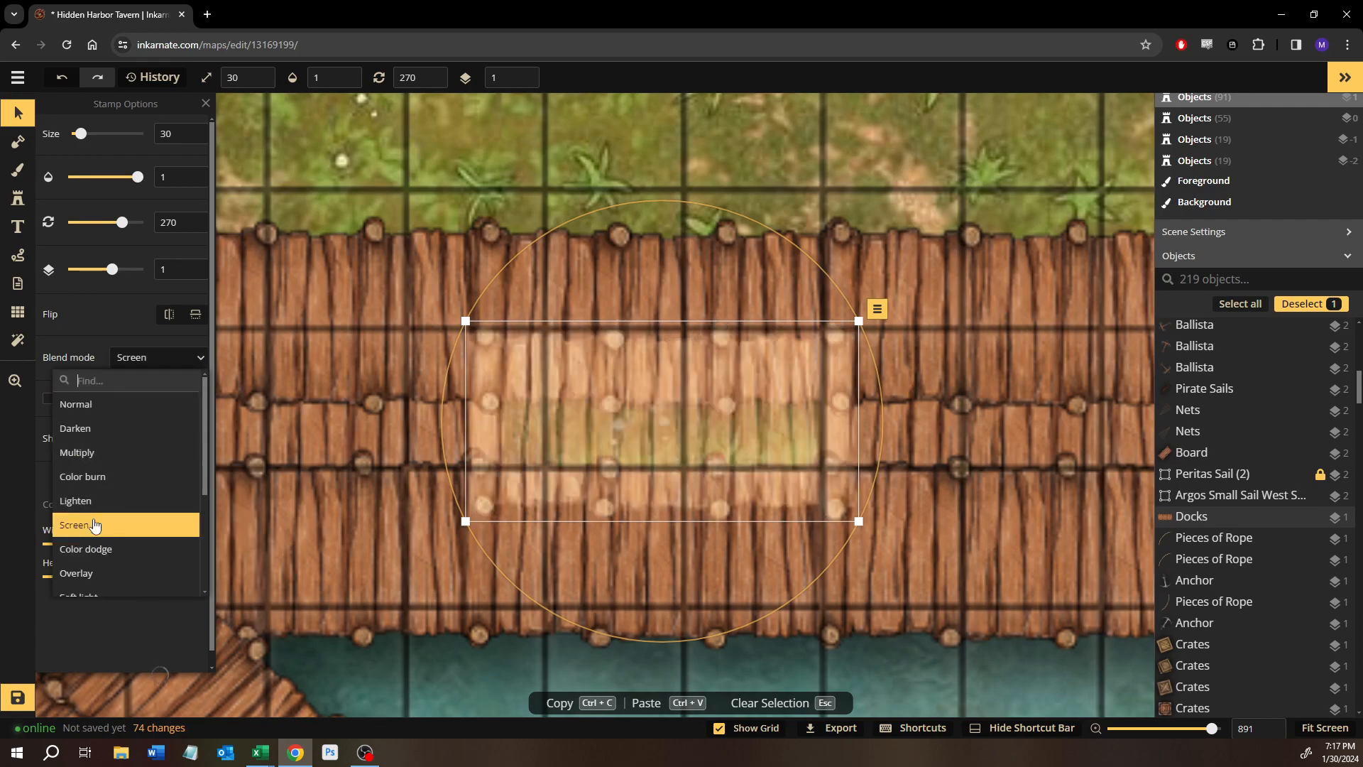
pyautogui.click(88, 503)
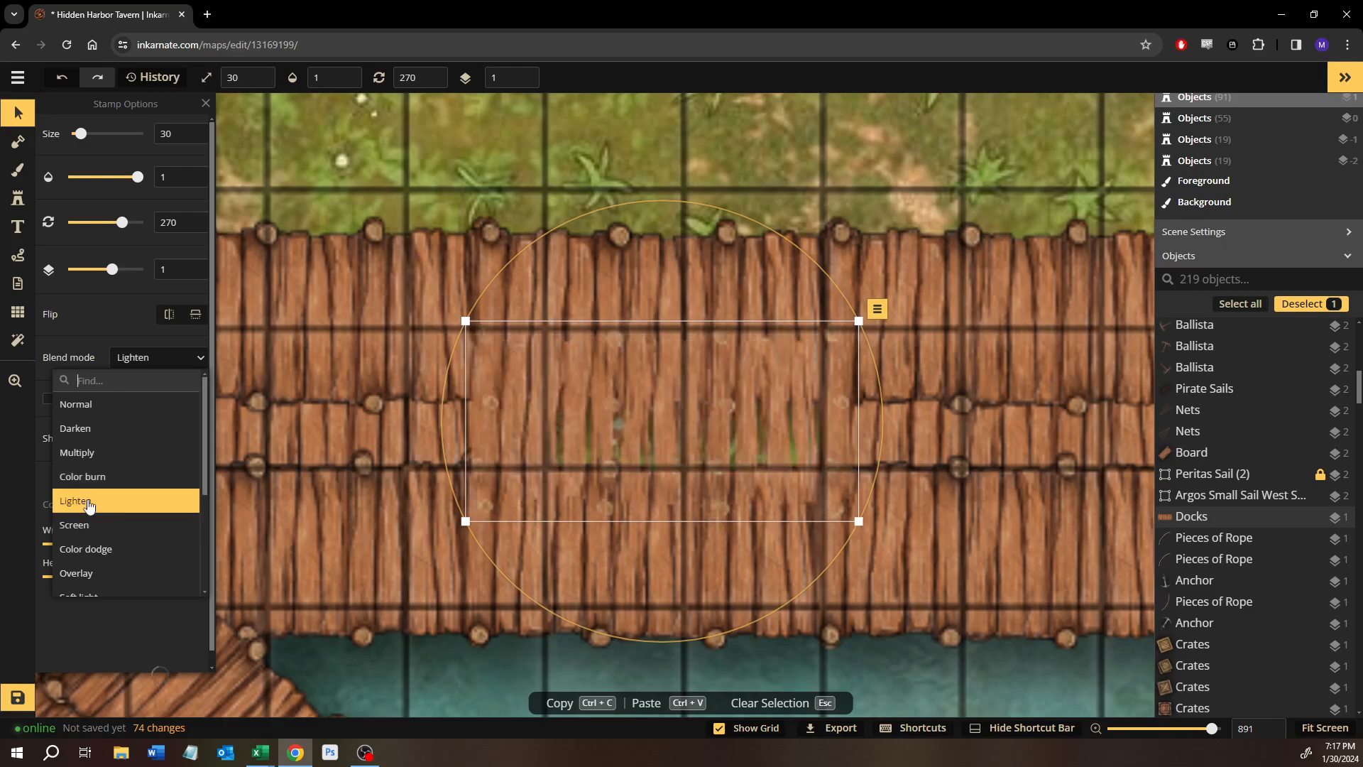
pyautogui.click(335, 486)
pyautogui.moveTo(579, 378)
pyautogui.mouseDown()
pyautogui.moveTo(415, 397)
pyautogui.moveTo(544, 457)
pyautogui.moveTo(594, 381)
pyautogui.moveTo(681, 377)
pyautogui.moveTo(568, 377)
pyautogui.mouseUp()
pyautogui.hotkey('ctrl', 'z')
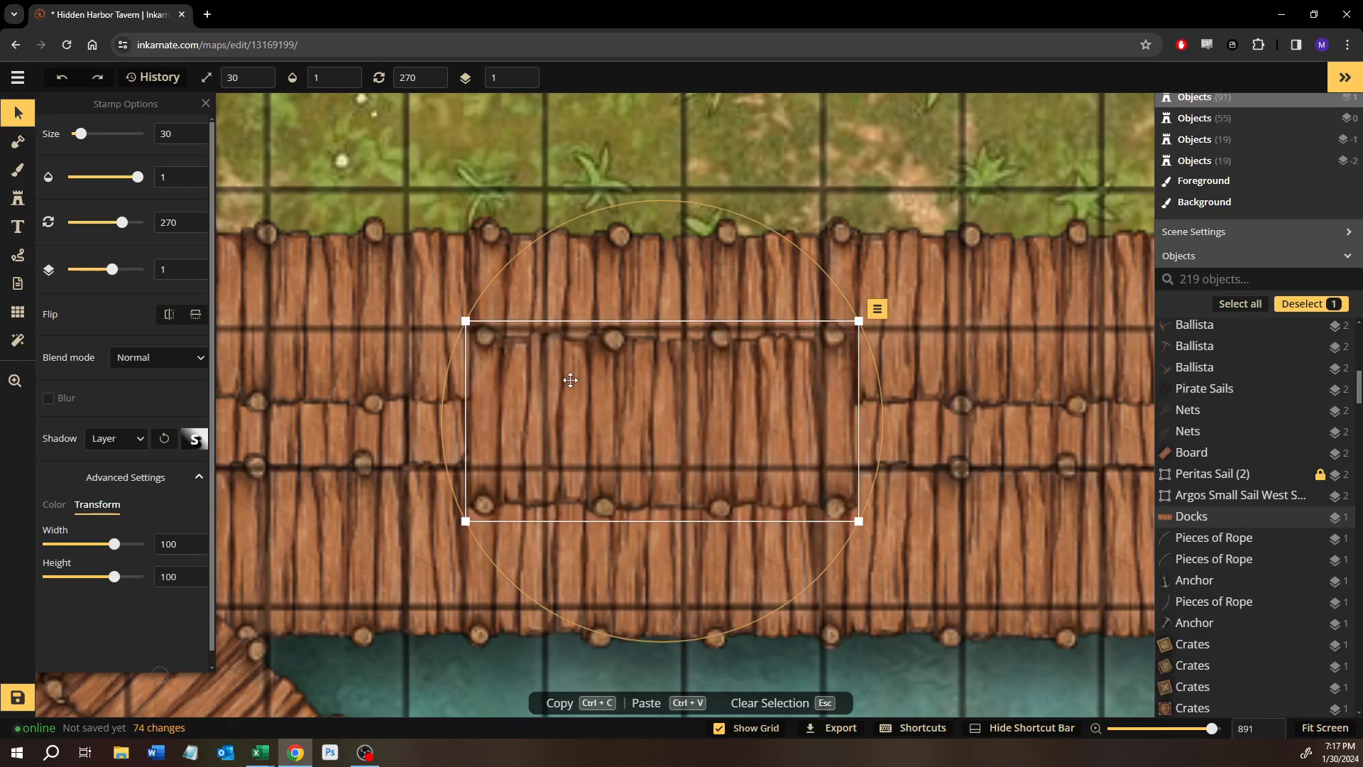
# Delete the raised boardwalk section and look at the middle row from further out.
pyautogui.press('Delete')
pyautogui.scroll(-5, 453, 417)
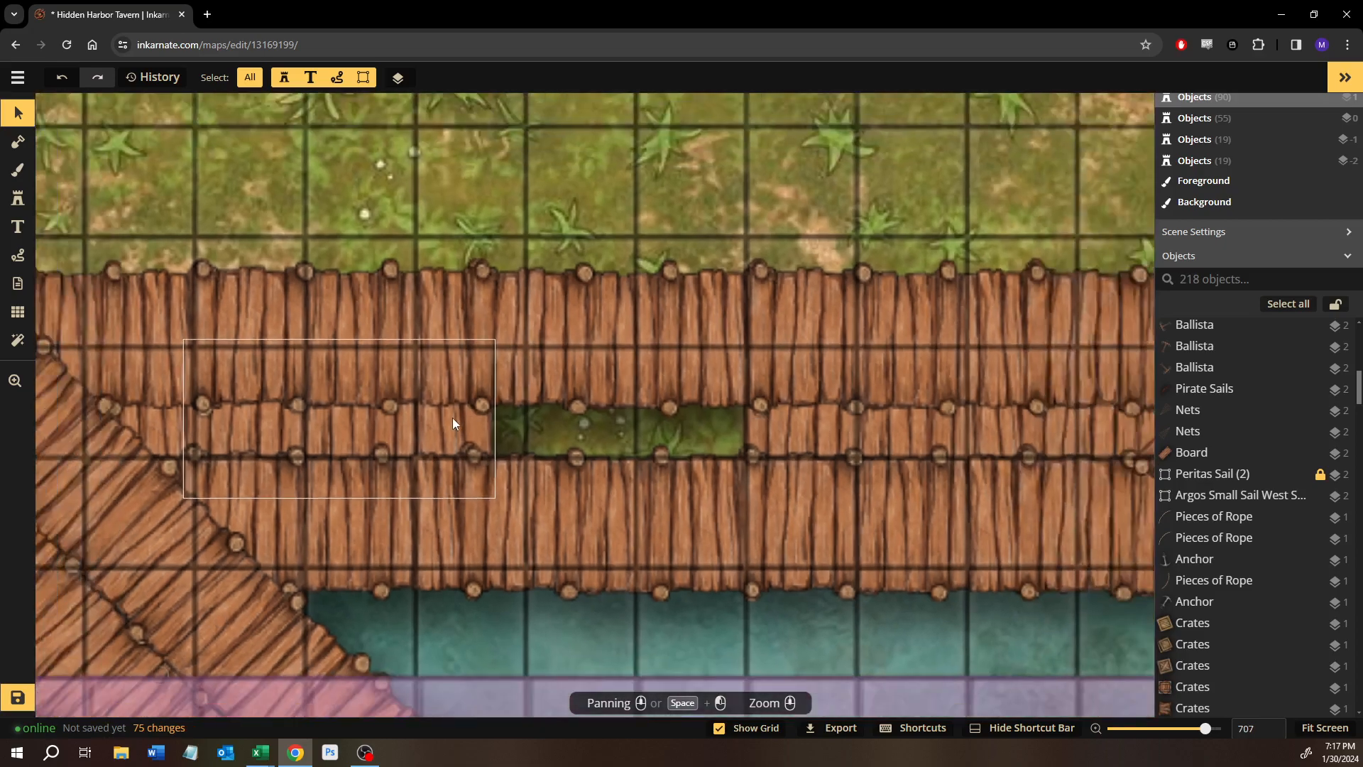
pyautogui.scroll(-3, 453, 417)
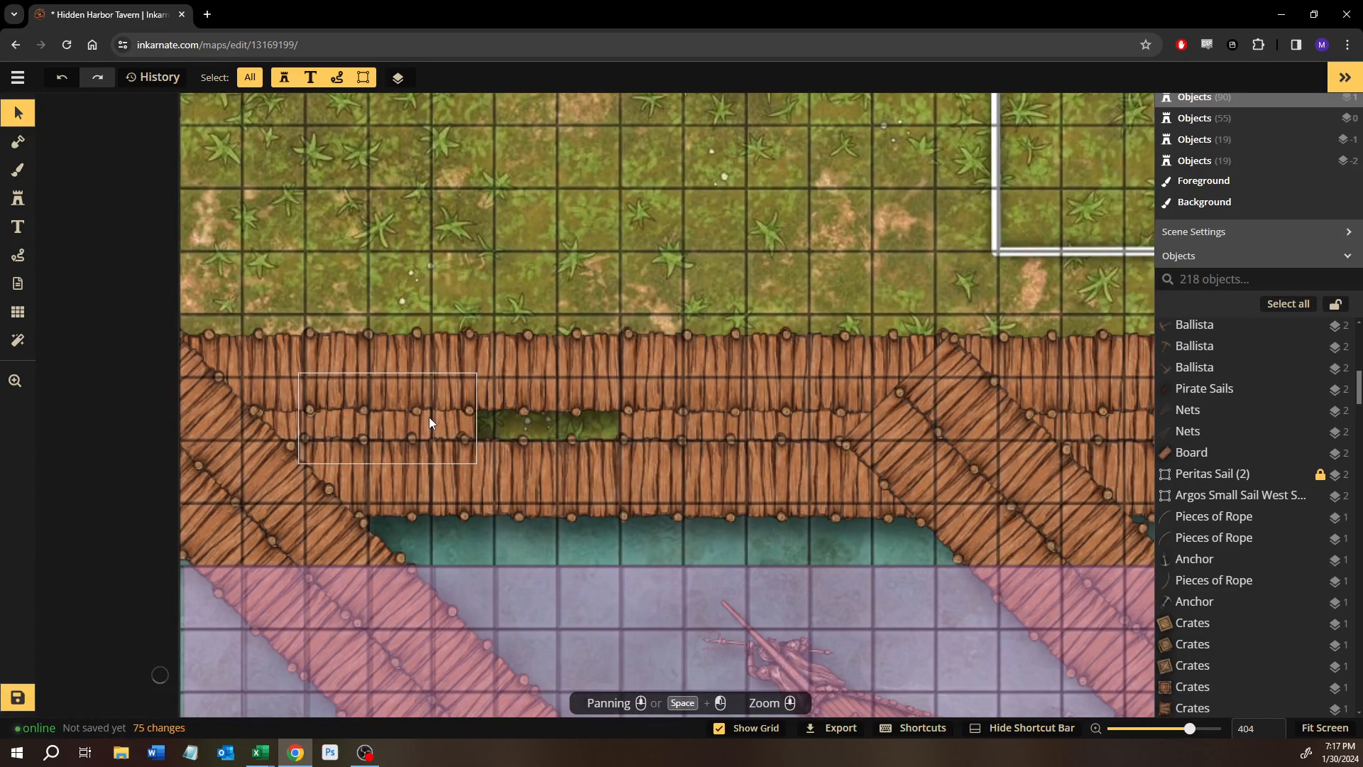
# Undo the section deletion, its layer changes and the third row's placement, and delete the third boardwalk row.
pyautogui.hotkey('ctrl', 'z')
pyautogui.hotkey('ctrl', 'z')
pyautogui.hotkey('ctrl', 'z')
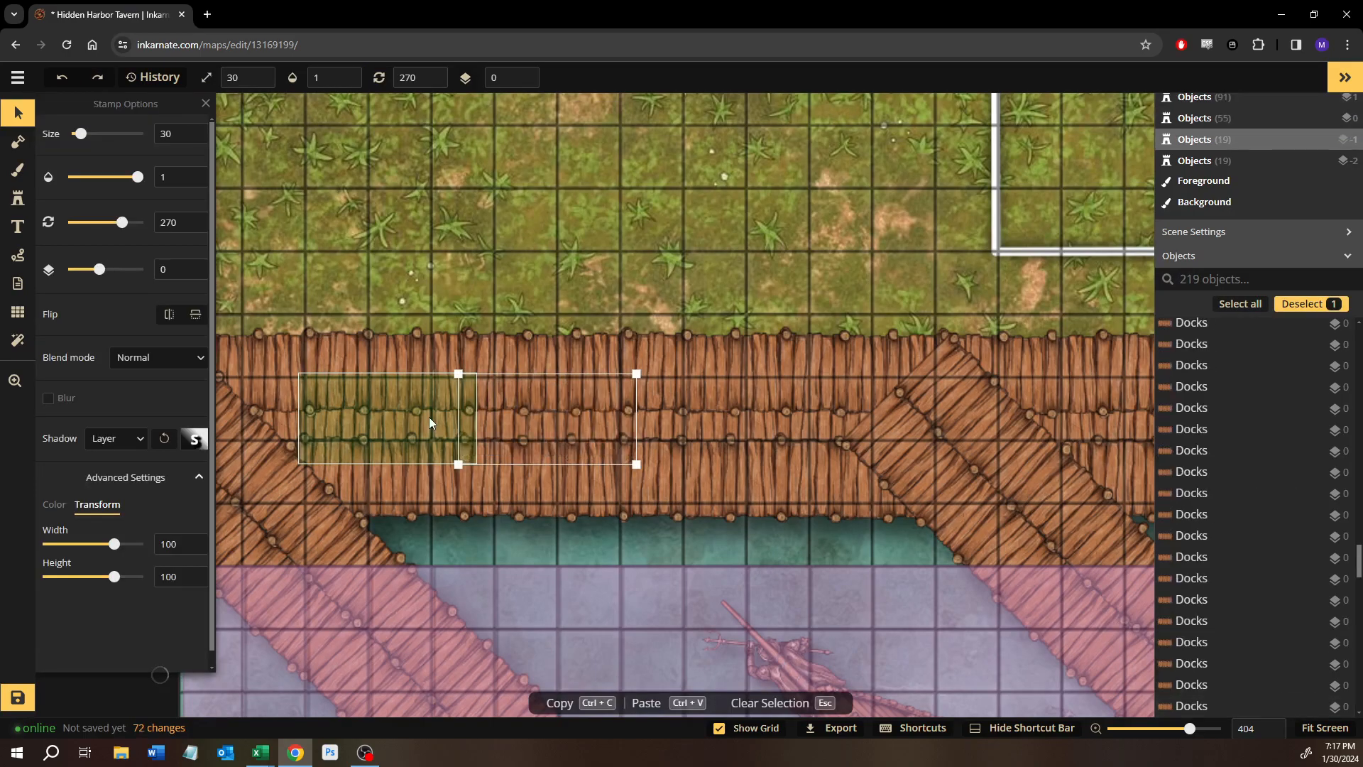
pyautogui.hotkey('ctrl', 'z')
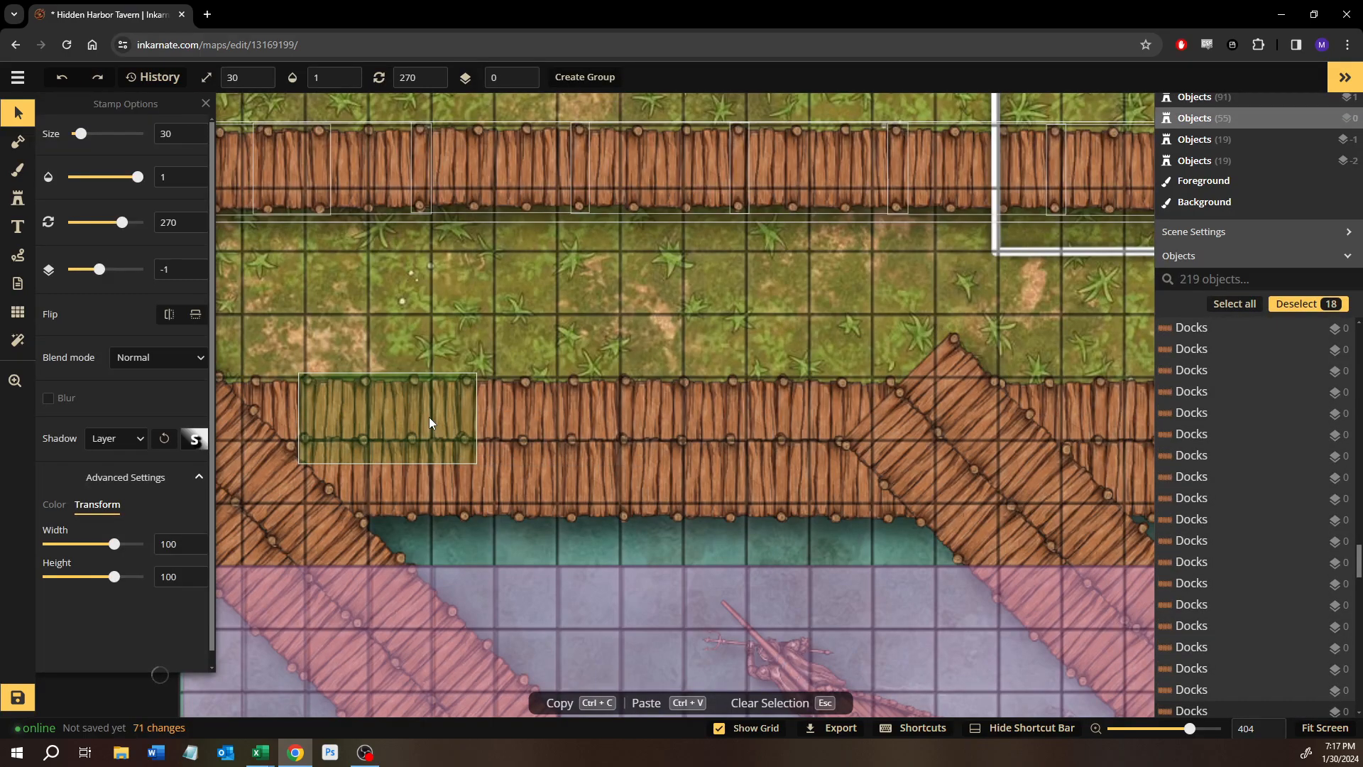
pyautogui.press('Delete')
pyautogui.scroll(-3, 501, 344)
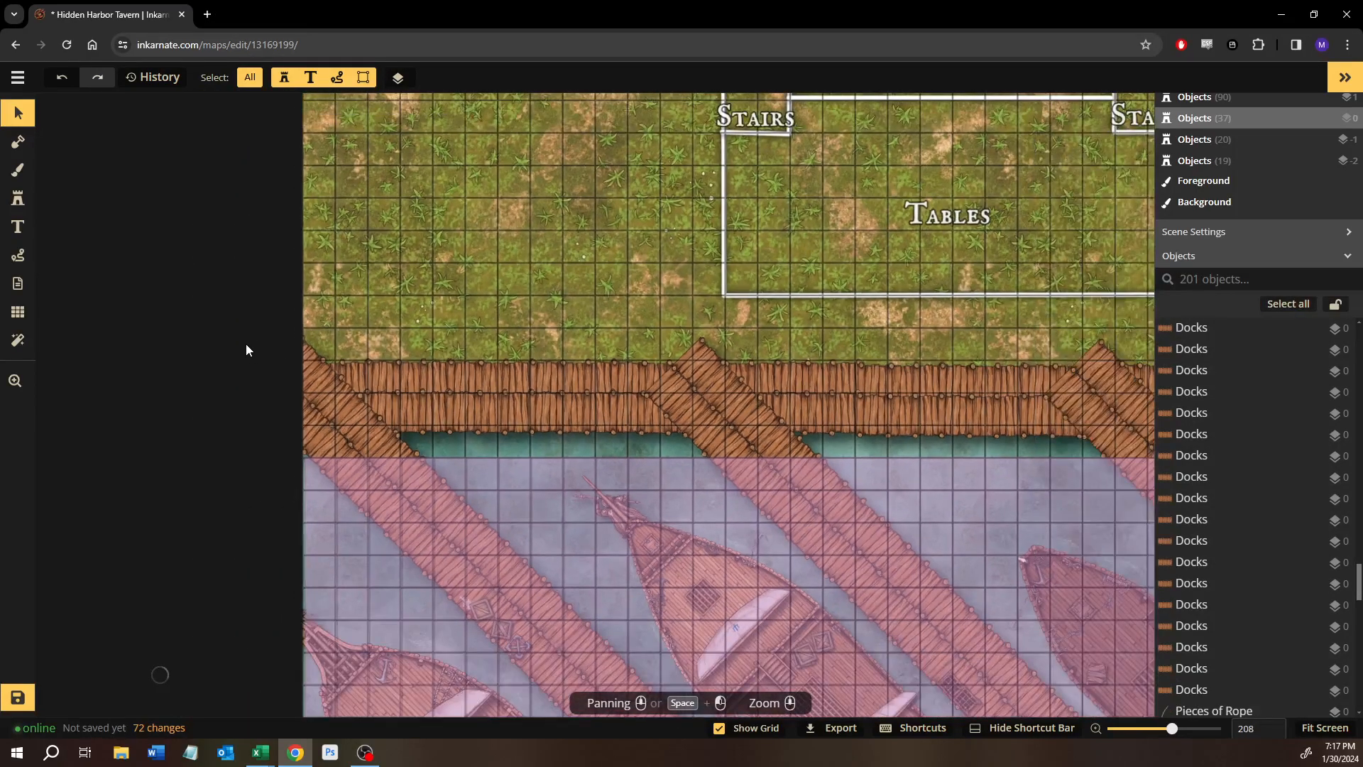
pyautogui.moveTo(238, 367); pyautogui.dragTo(1150, 368)
pyautogui.moveTo(1362, 366); pyautogui.dragTo(1348, 365)
pyautogui.scroll(-5, 612, 467)
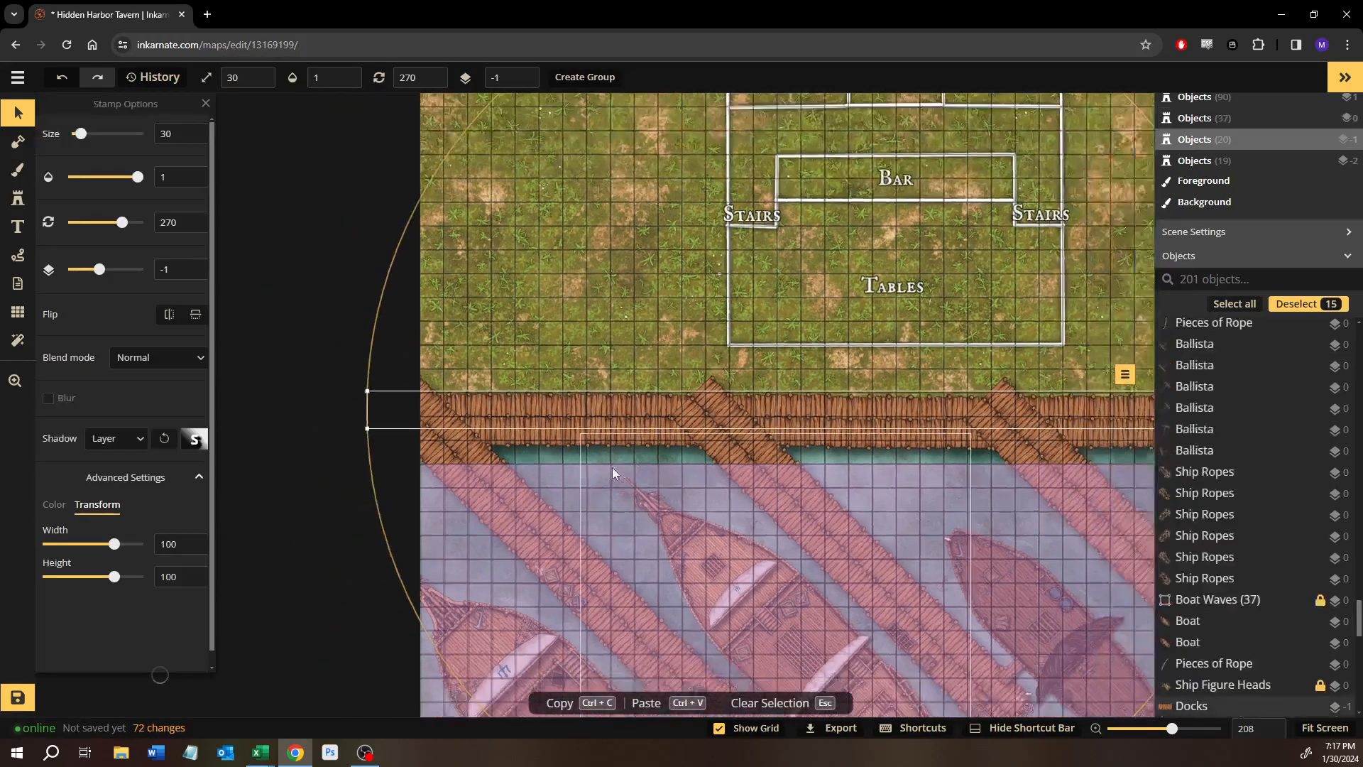
pyautogui.scroll(-2, 723, 409)
pyautogui.press('space')
pyautogui.moveTo(931, 312); pyautogui.dragTo(767, 306)
pyautogui.click(261, 309)
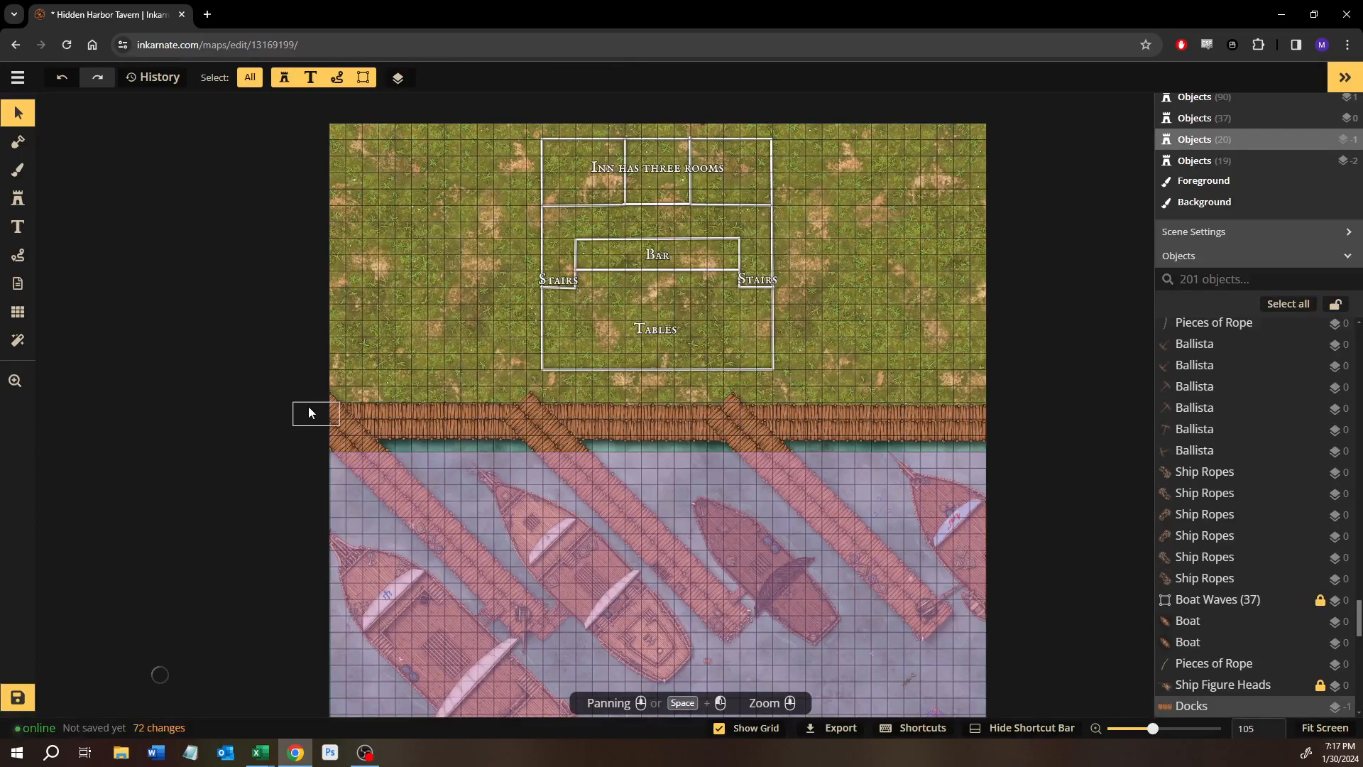
# Select the entire upper boardwalk row across the map and move it up until a narrow gap separates it from the lower row.
pyautogui.moveTo(265, 403); pyautogui.dragTo(987, 406)
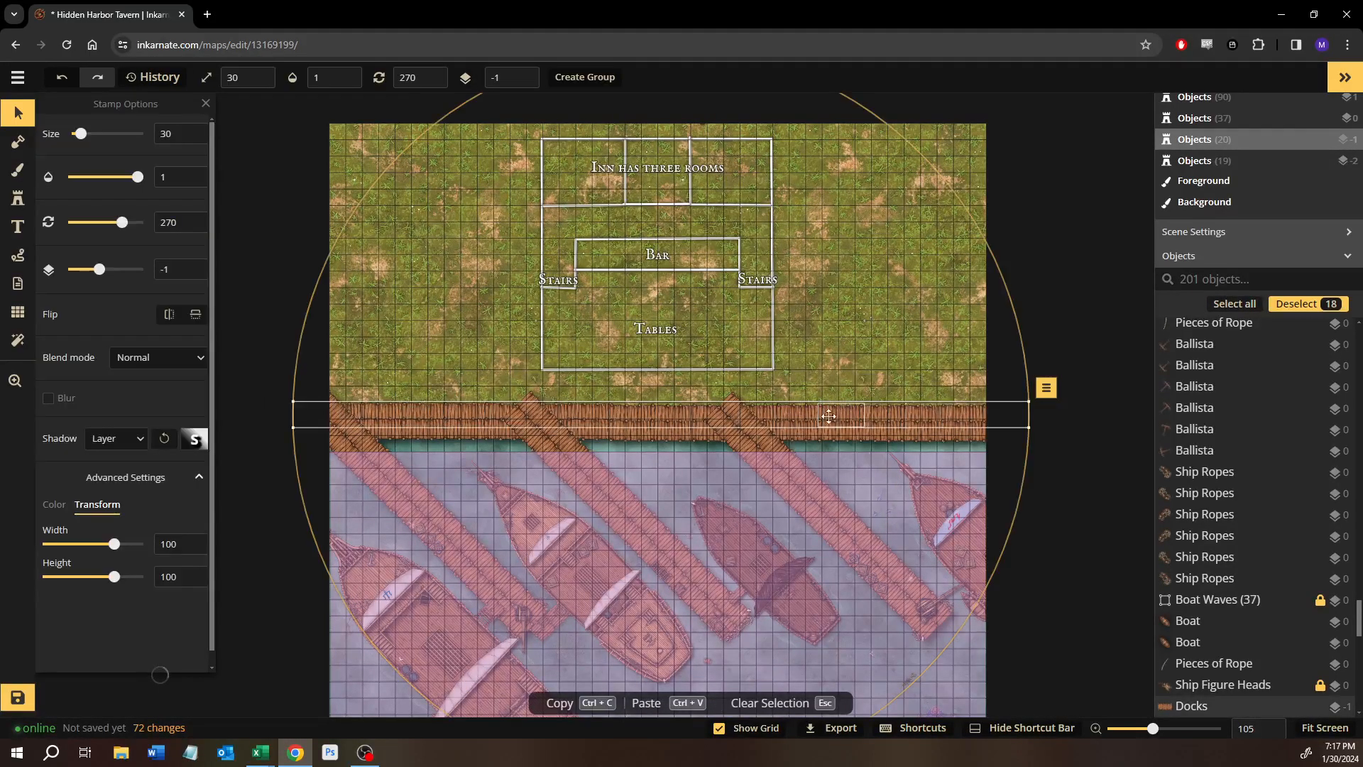
pyautogui.scroll(5, 747, 439)
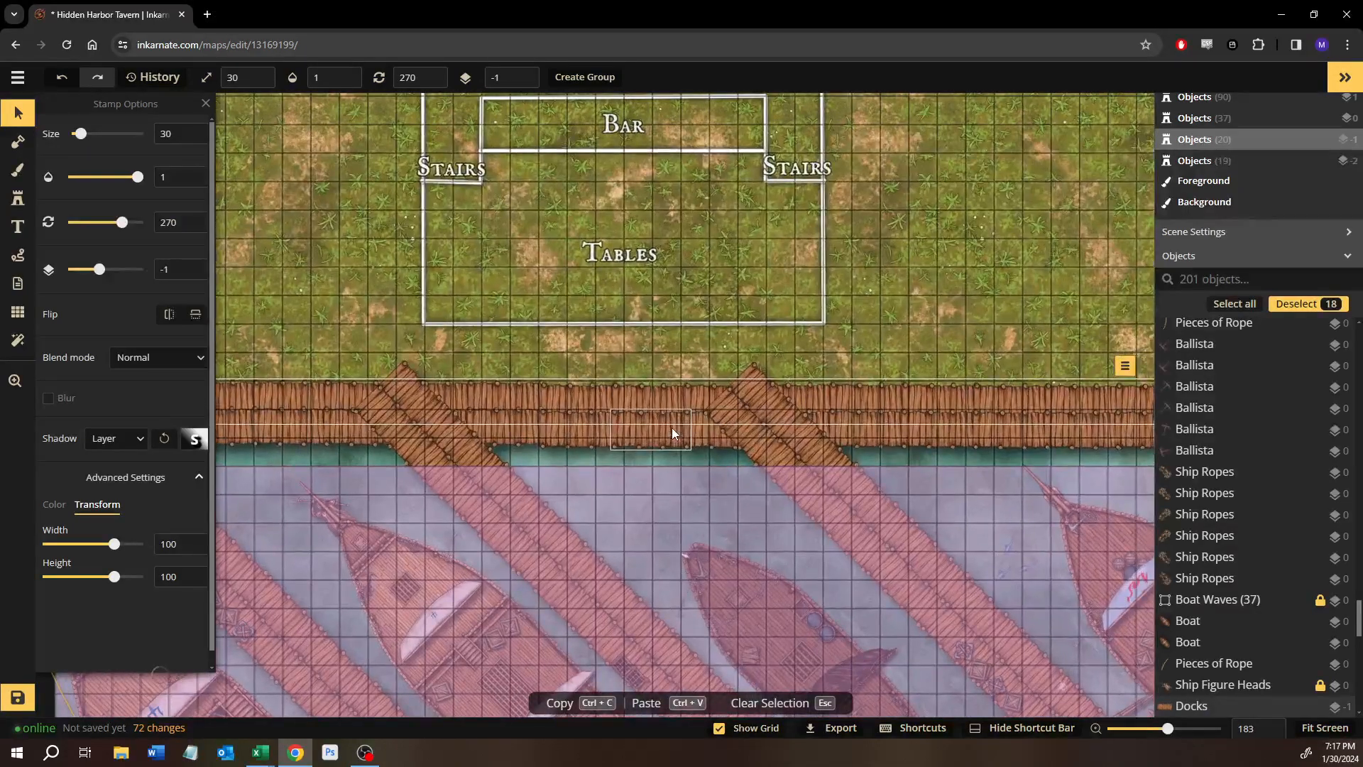
pyautogui.press('Up')
pyautogui.press('Up')
pyautogui.press('Up')
pyautogui.press('Up')
pyautogui.press('Up')
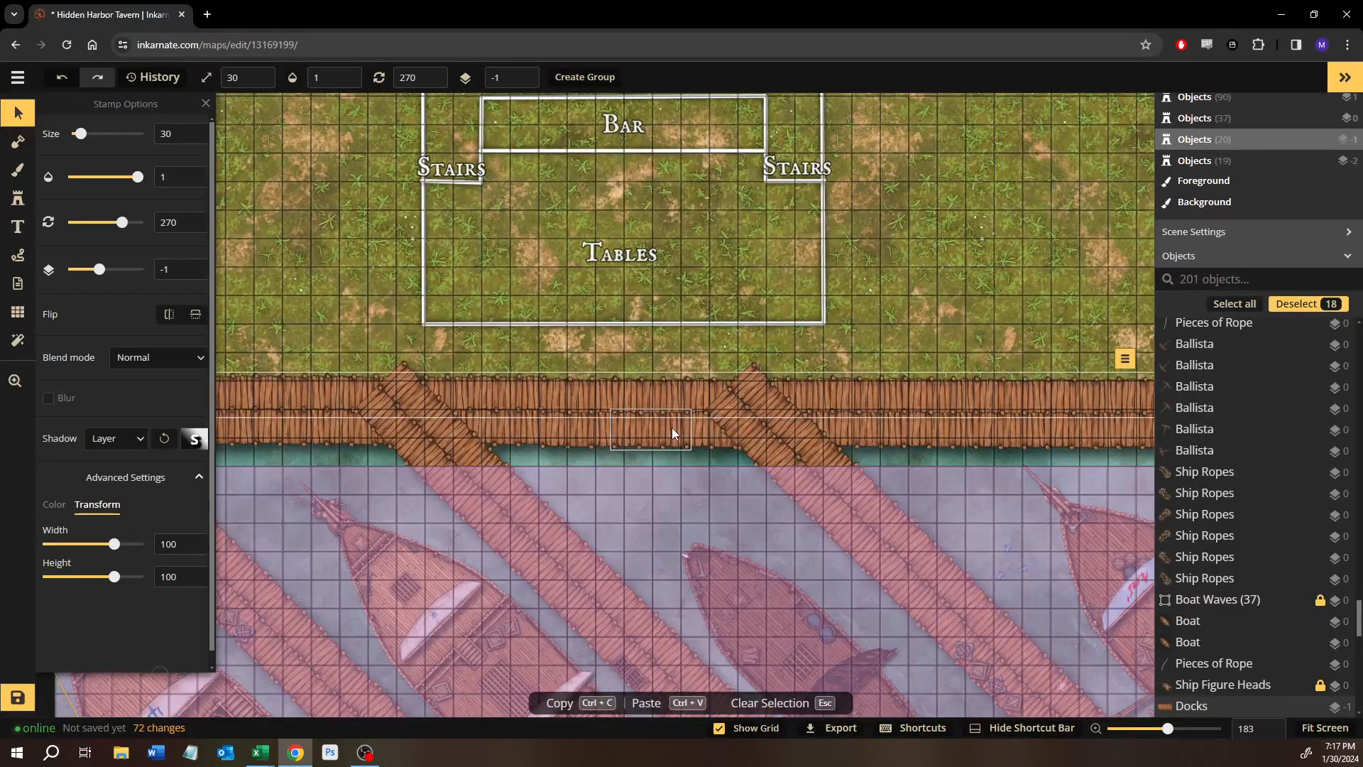
pyautogui.press('Up')
pyautogui.press('Up')
pyautogui.press('Up')
pyautogui.press('Up')
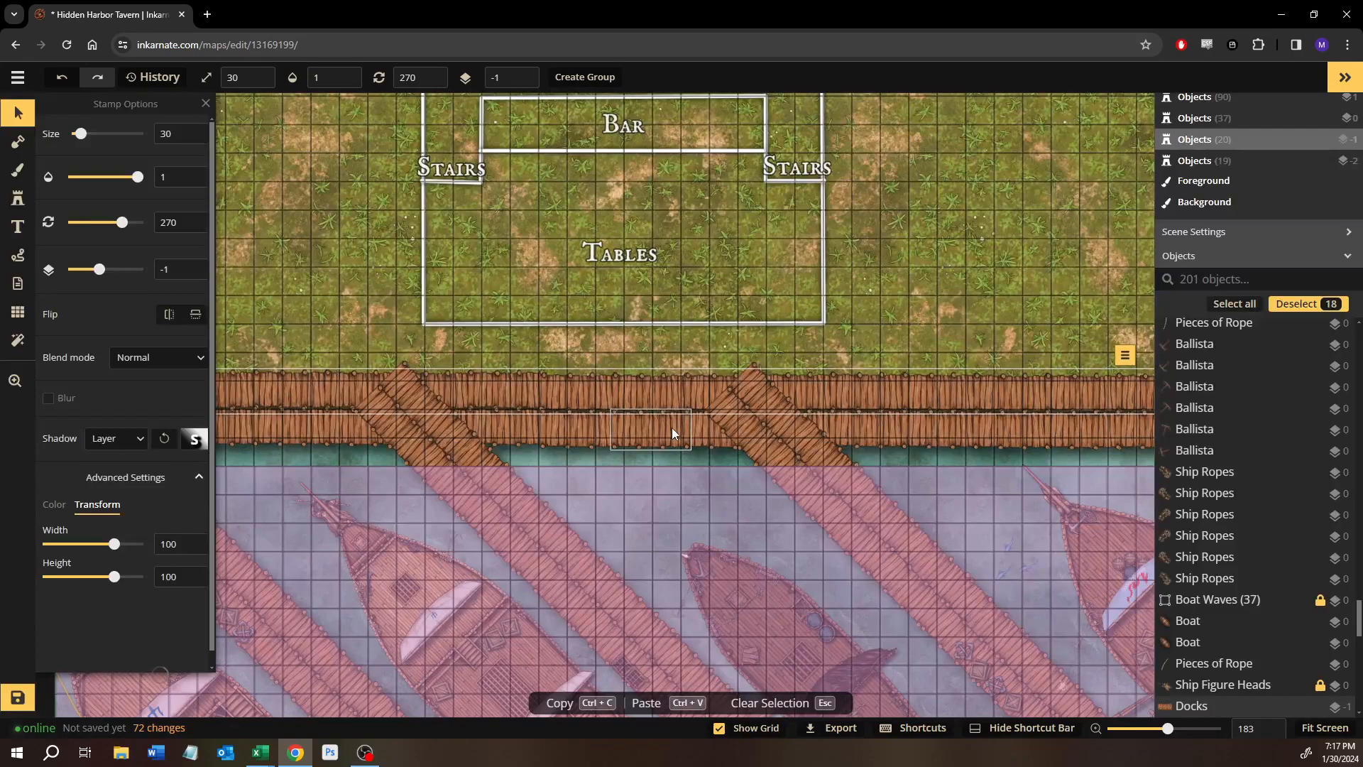
pyautogui.press('Up')
pyautogui.press('Up')
pyautogui.press('Up')
pyautogui.press('Up')
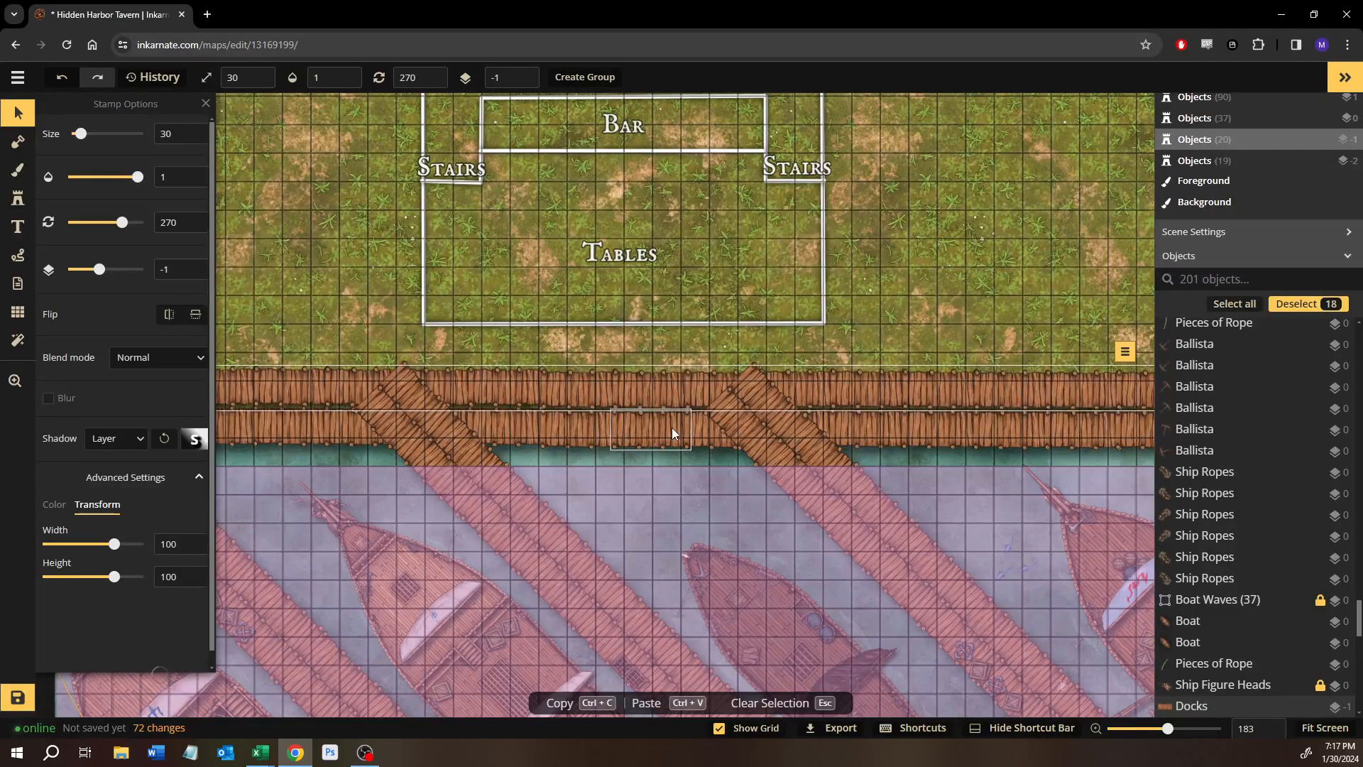
pyautogui.press('Up')
pyautogui.press('Up')
pyautogui.press('Up')
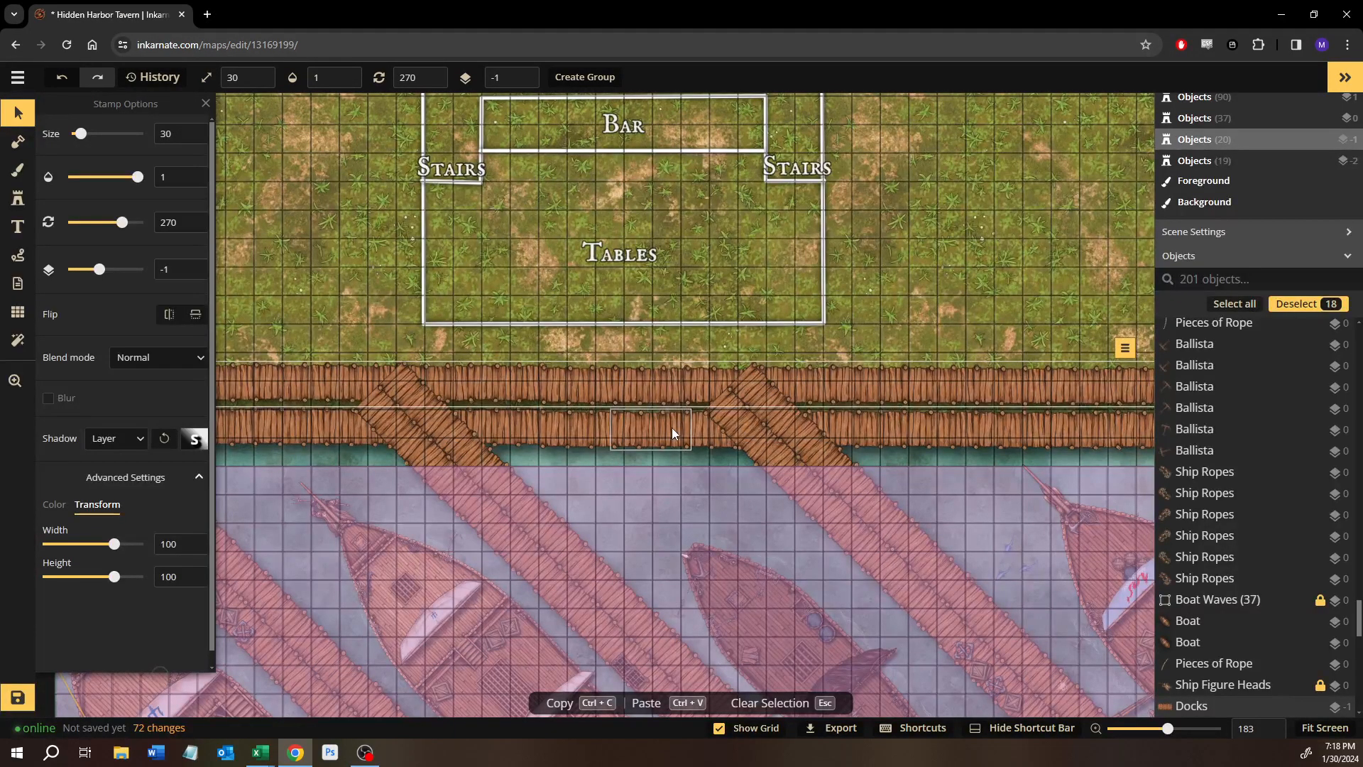
pyautogui.scroll(5, 671, 427)
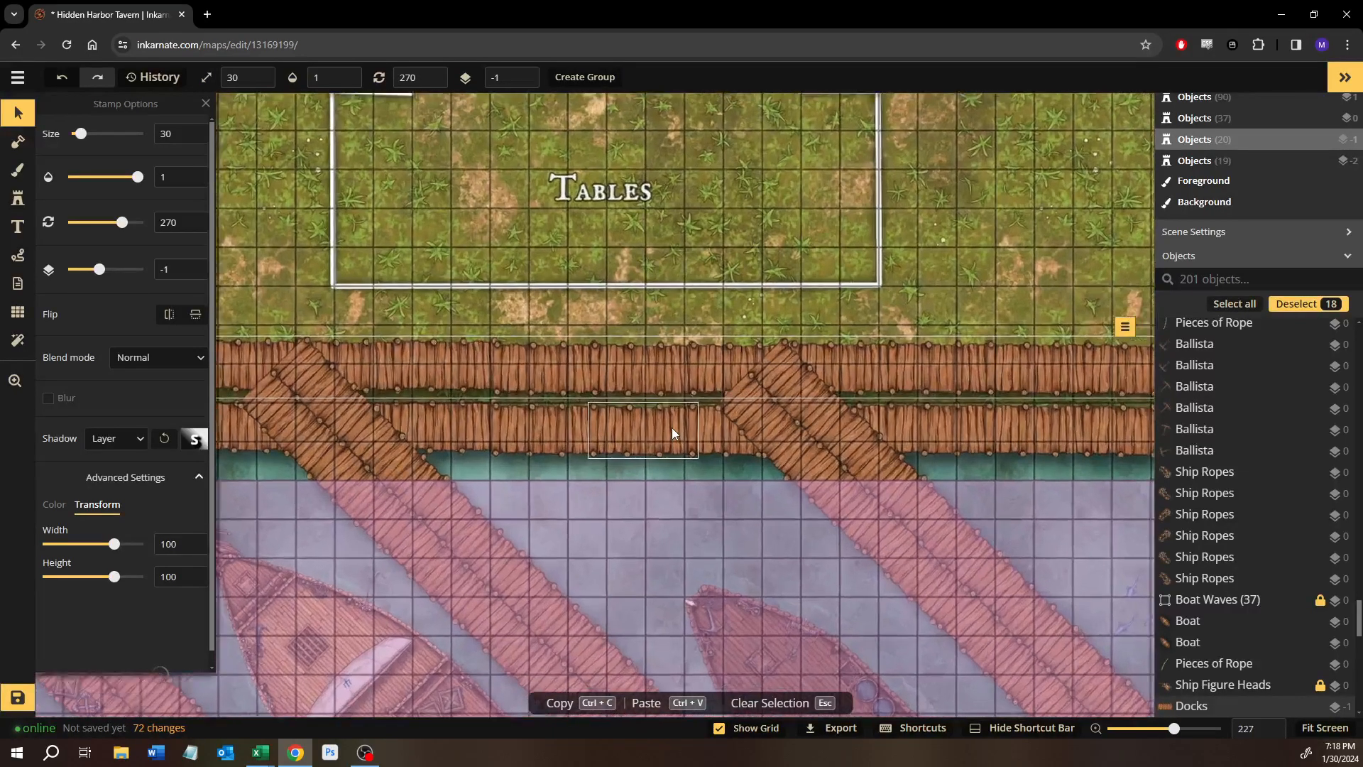
pyautogui.press('Up')
pyautogui.press('Up')
pyautogui.press('Up')
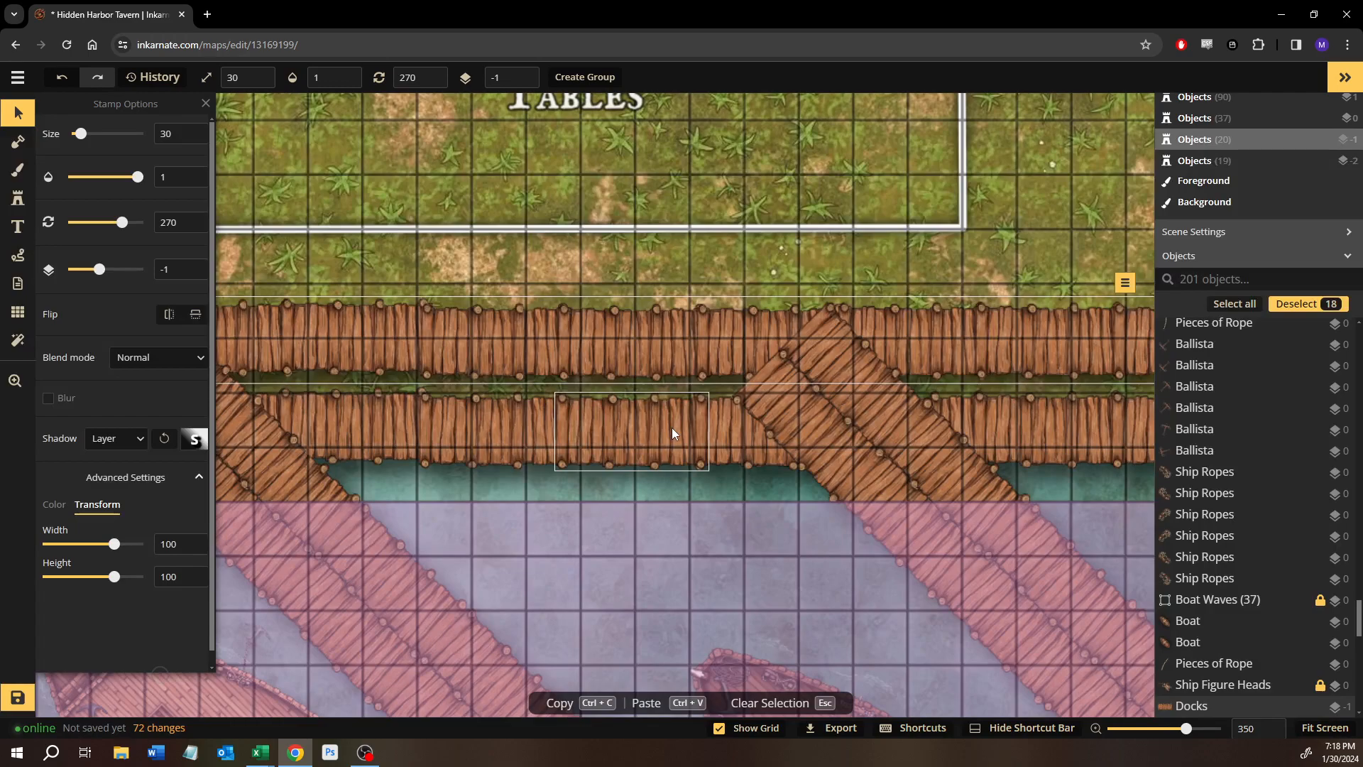
# Set the width of the upper boardwalk row's sections to 115 and clear the selection.
pyautogui.click(192, 540)
pyautogui.click(191, 541)
pyautogui.click(192, 540)
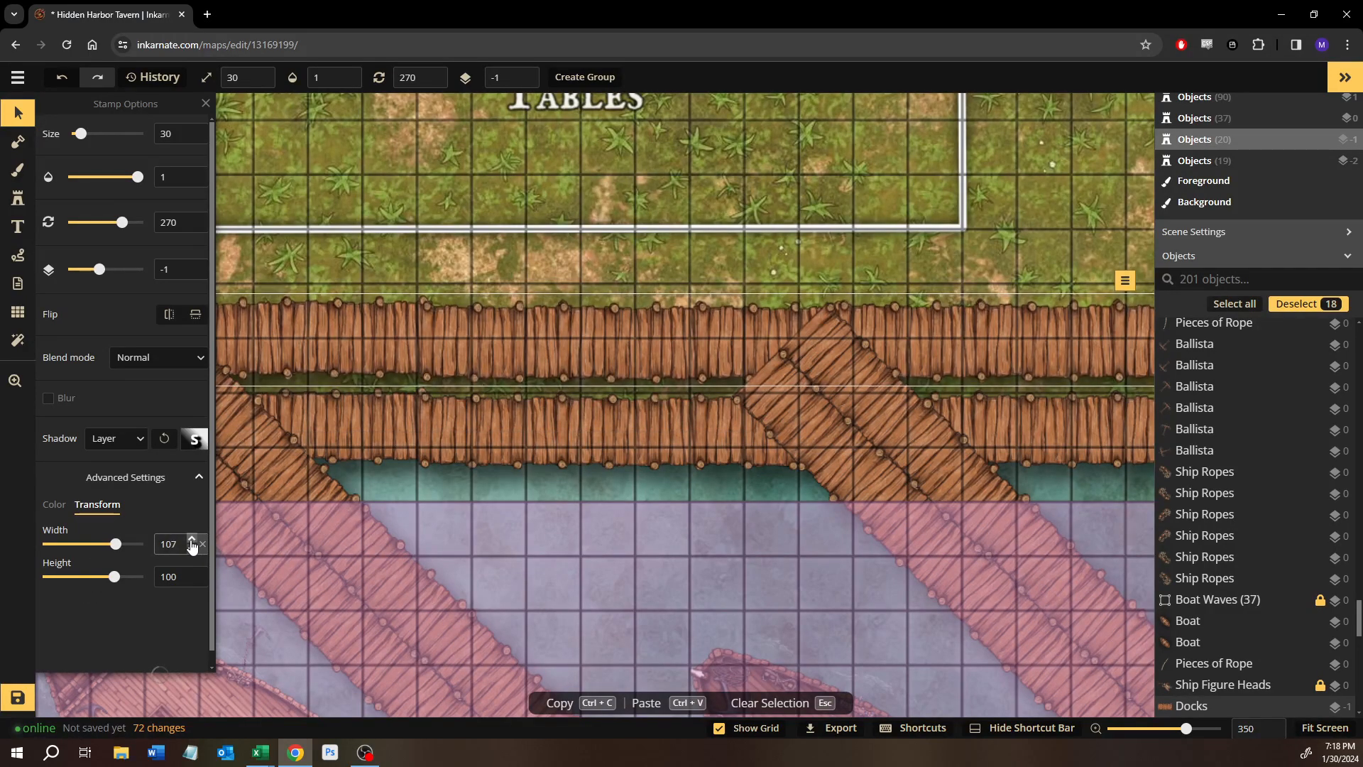
pyautogui.click(191, 540)
pyautogui.click(191, 540)
pyautogui.click(192, 540)
pyautogui.click(192, 541)
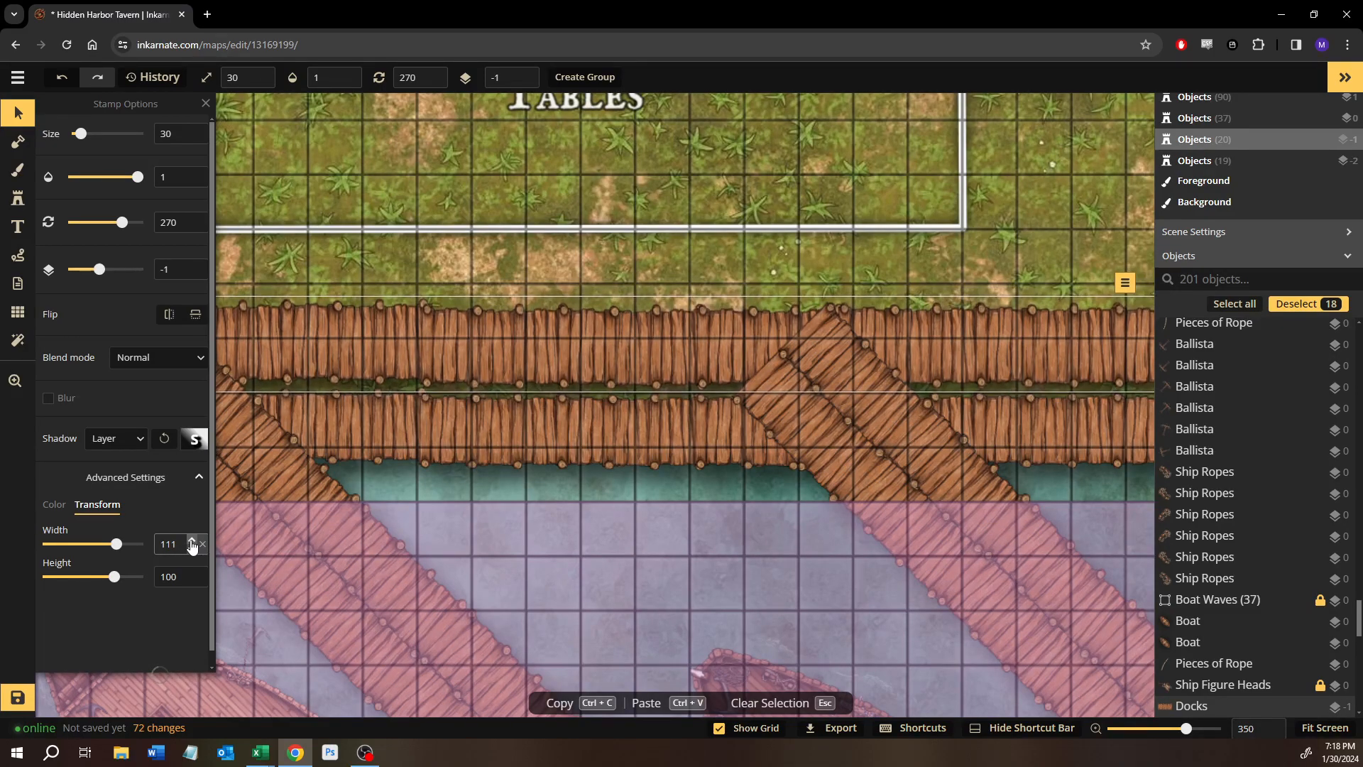
pyautogui.click(192, 541)
pyautogui.click(192, 541)
pyautogui.click(192, 541)
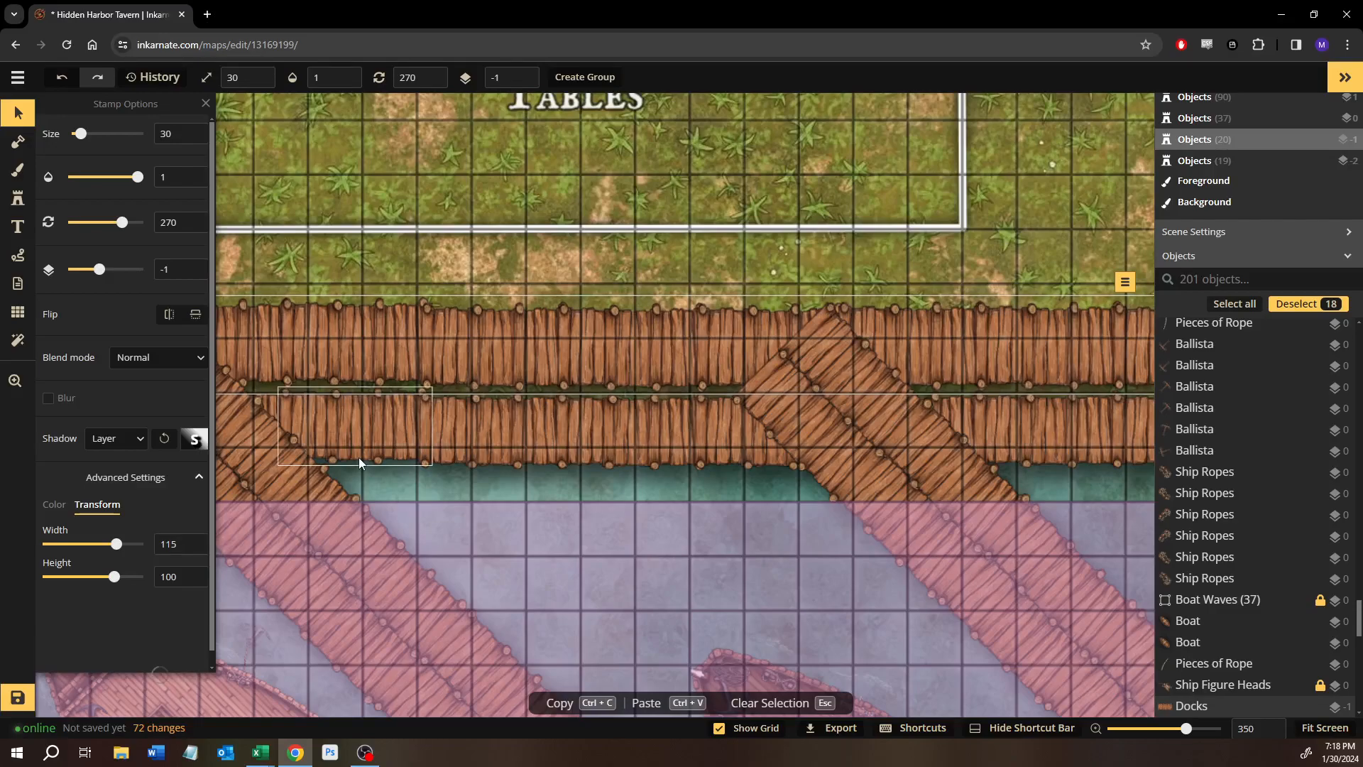
pyautogui.scroll(-2, 358, 454)
pyautogui.scroll(-2, 359, 453)
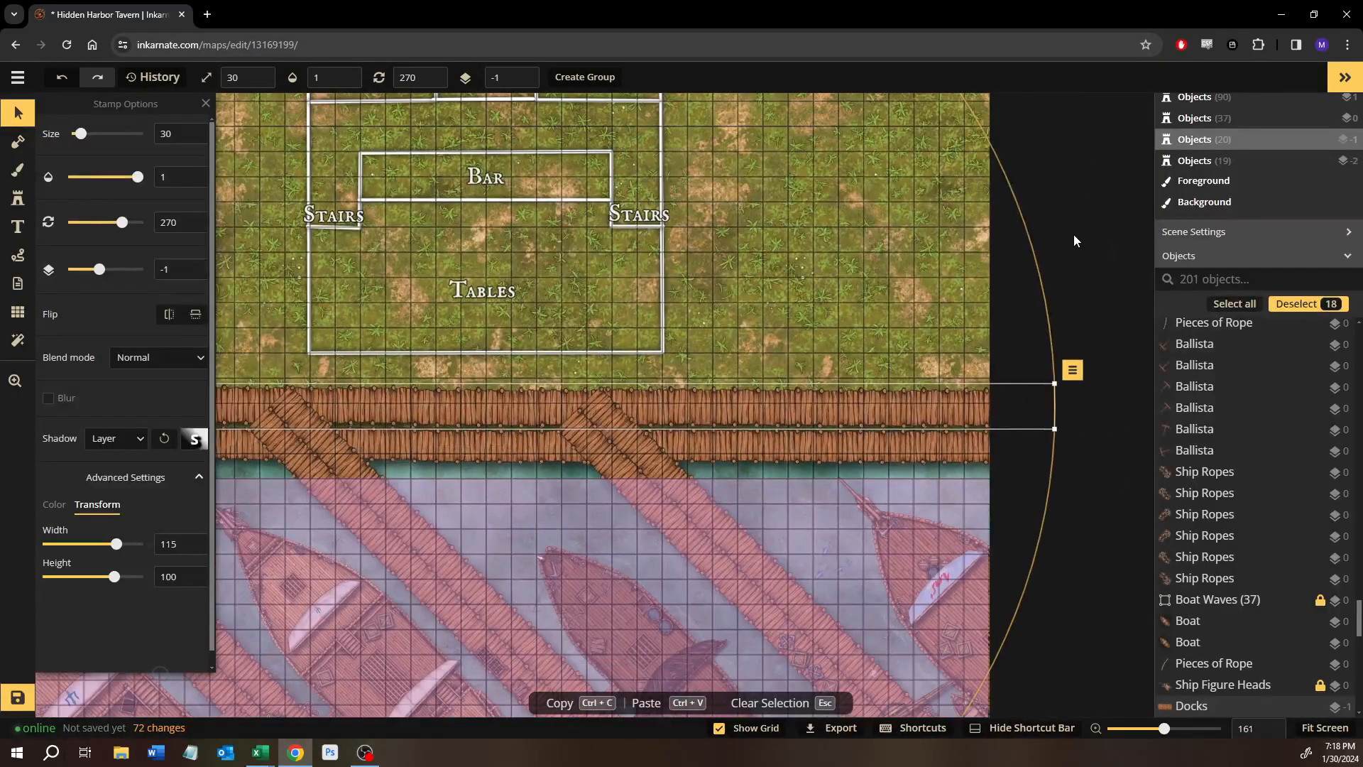
pyautogui.press('Escape')
# Select the entire lower boardwalk row without the boat, set its width to 115 and shift it slightly up against the upper row.
pyautogui.moveTo(1096, 326); pyautogui.dragTo(1151, 316)
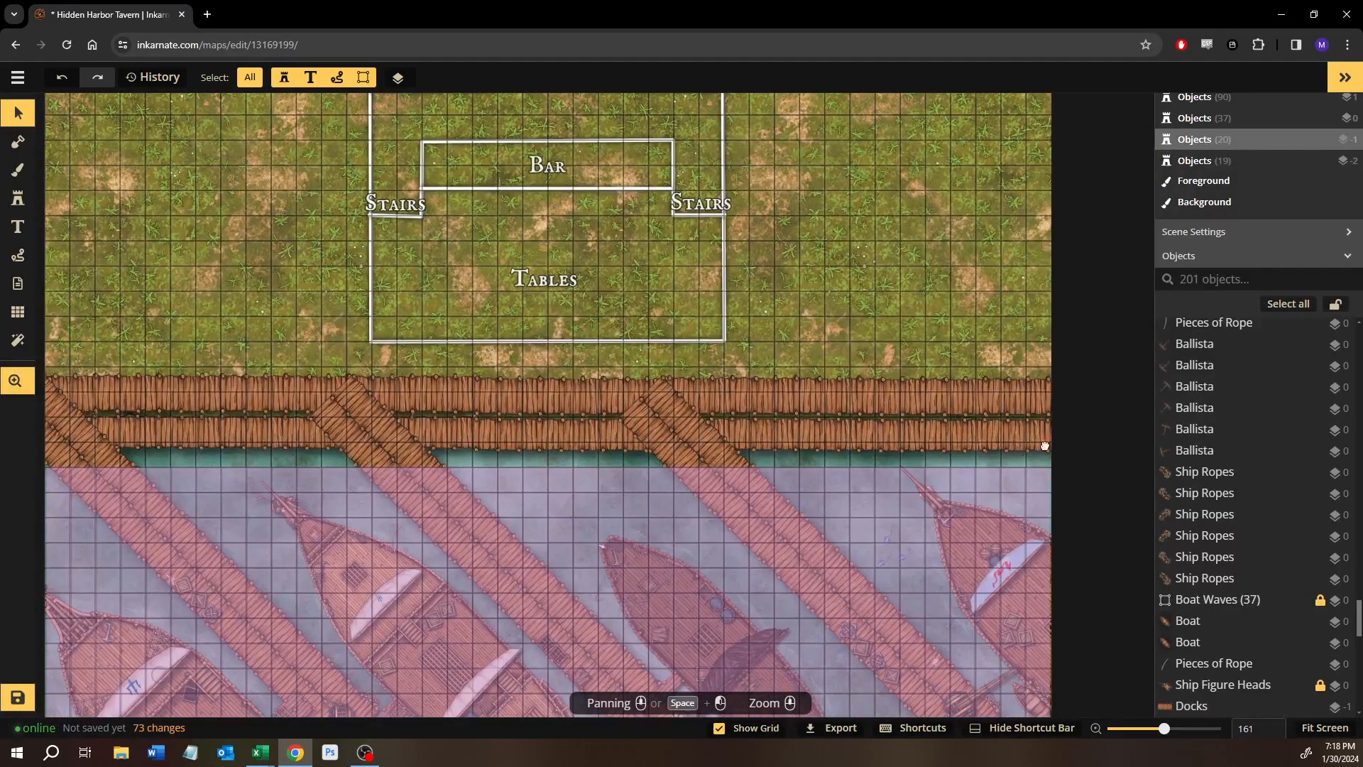
pyautogui.moveTo(1020, 451); pyautogui.dragTo(1077, 438)
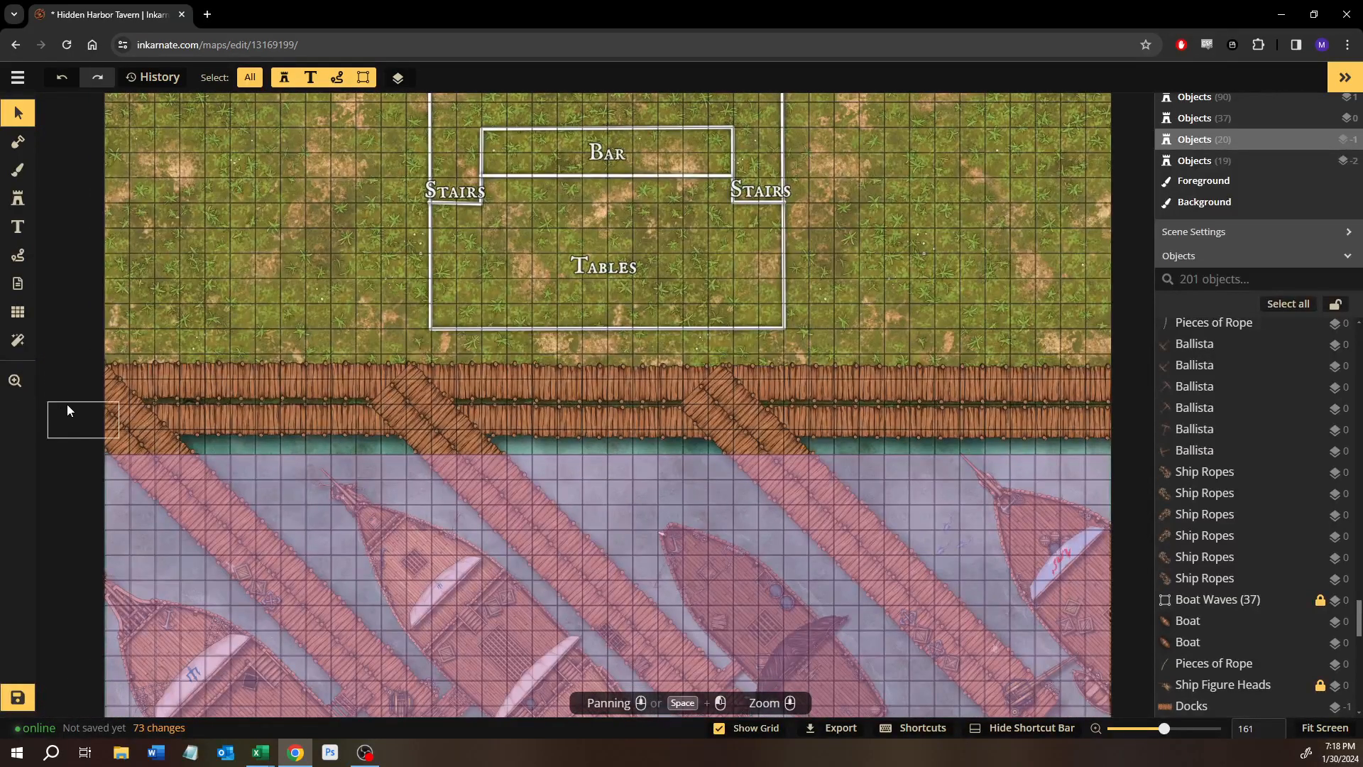
pyautogui.moveTo(37, 411); pyautogui.dragTo(1111, 408)
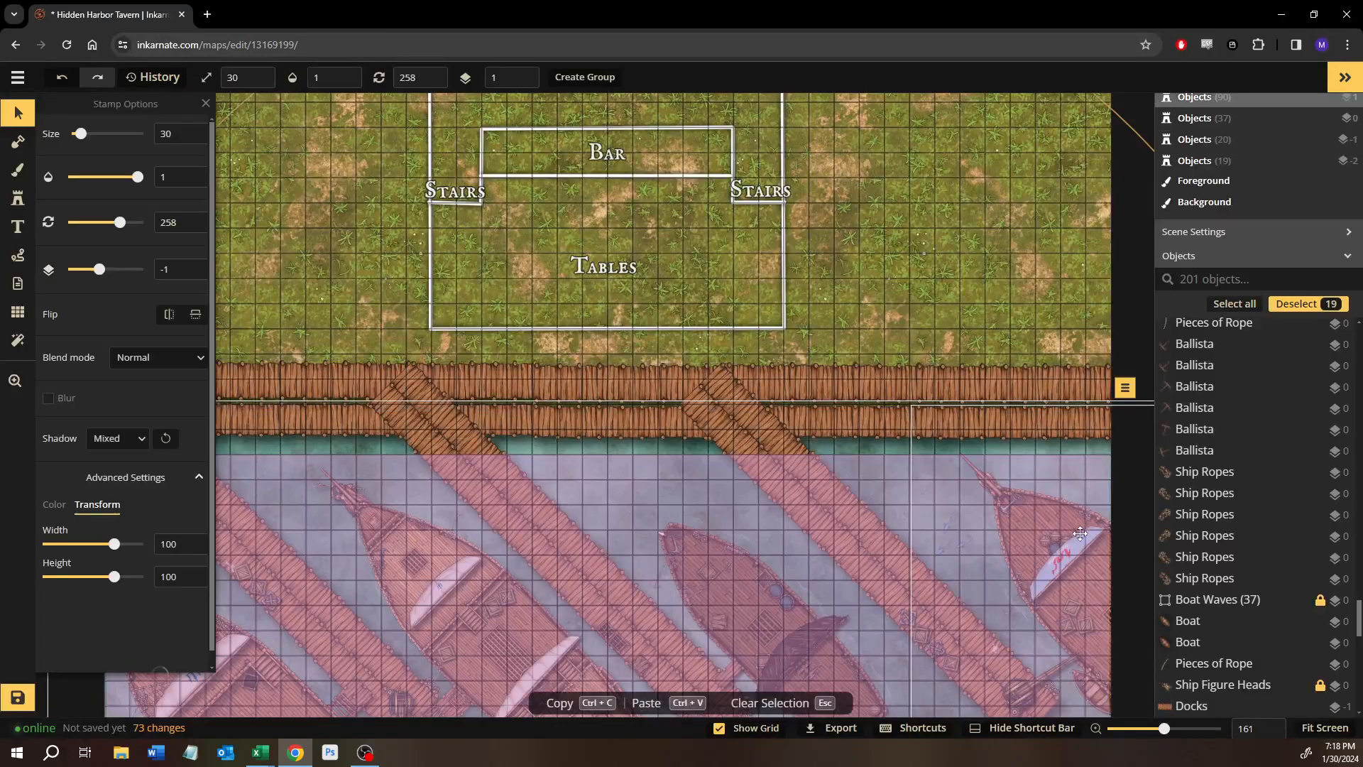
pyautogui.keyDown('shift'); pyautogui.click(1062, 565); pyautogui.keyUp('shift')
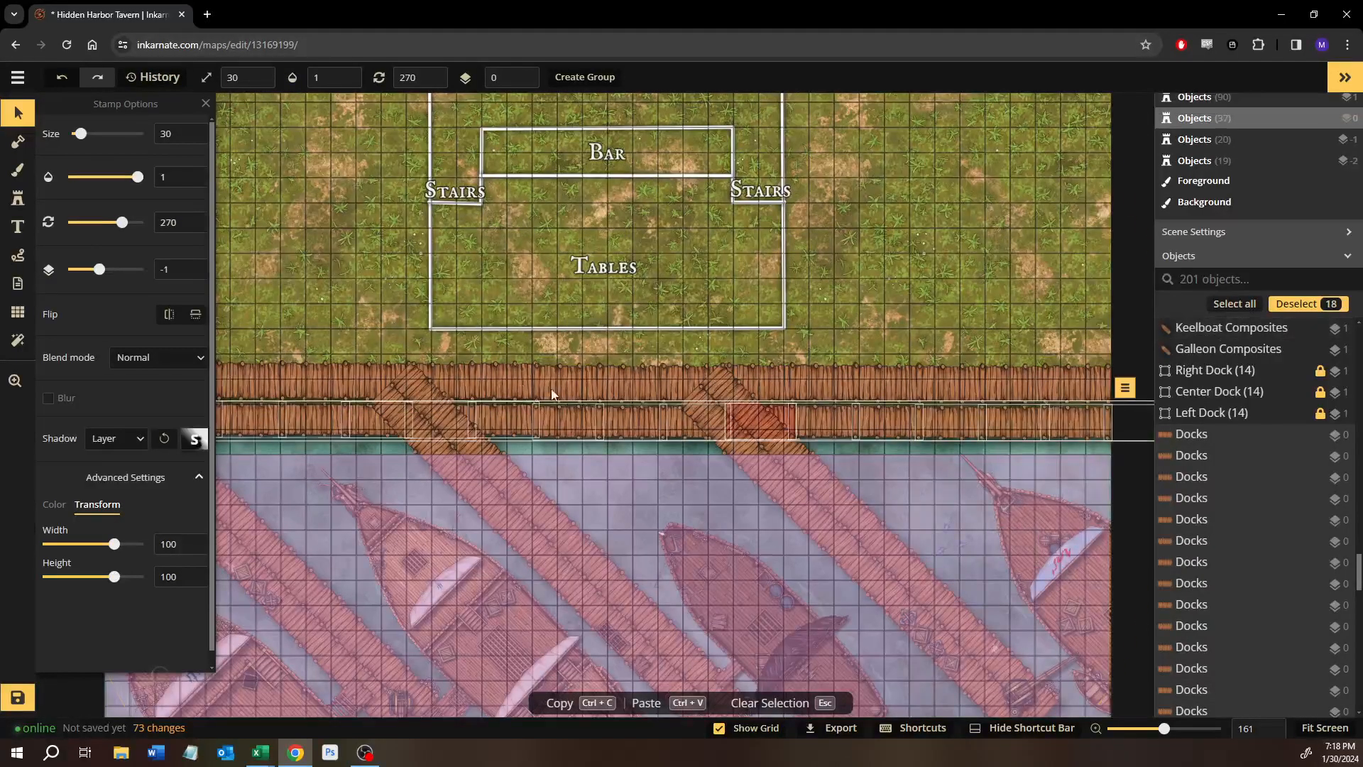
pyautogui.click(191, 541)
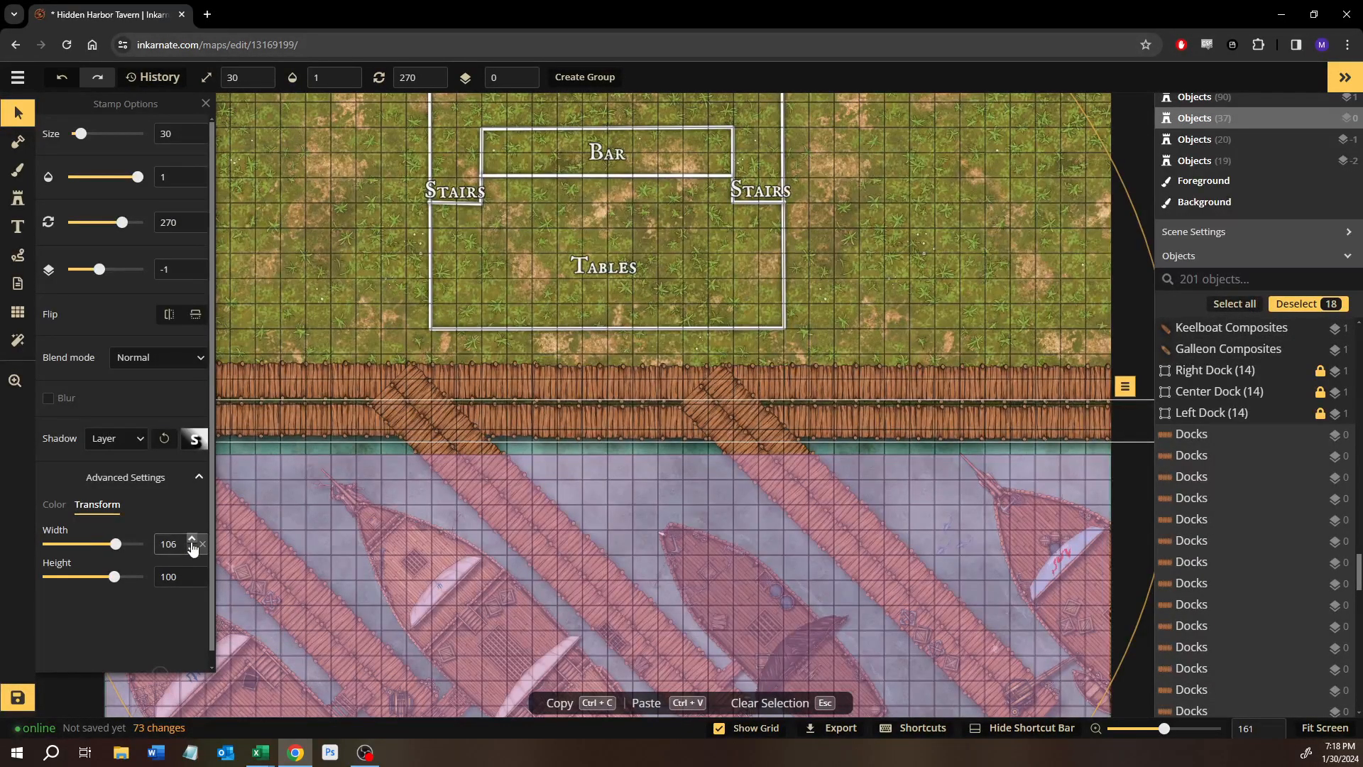
pyautogui.click(192, 541)
pyautogui.click(191, 541)
pyautogui.click(192, 541)
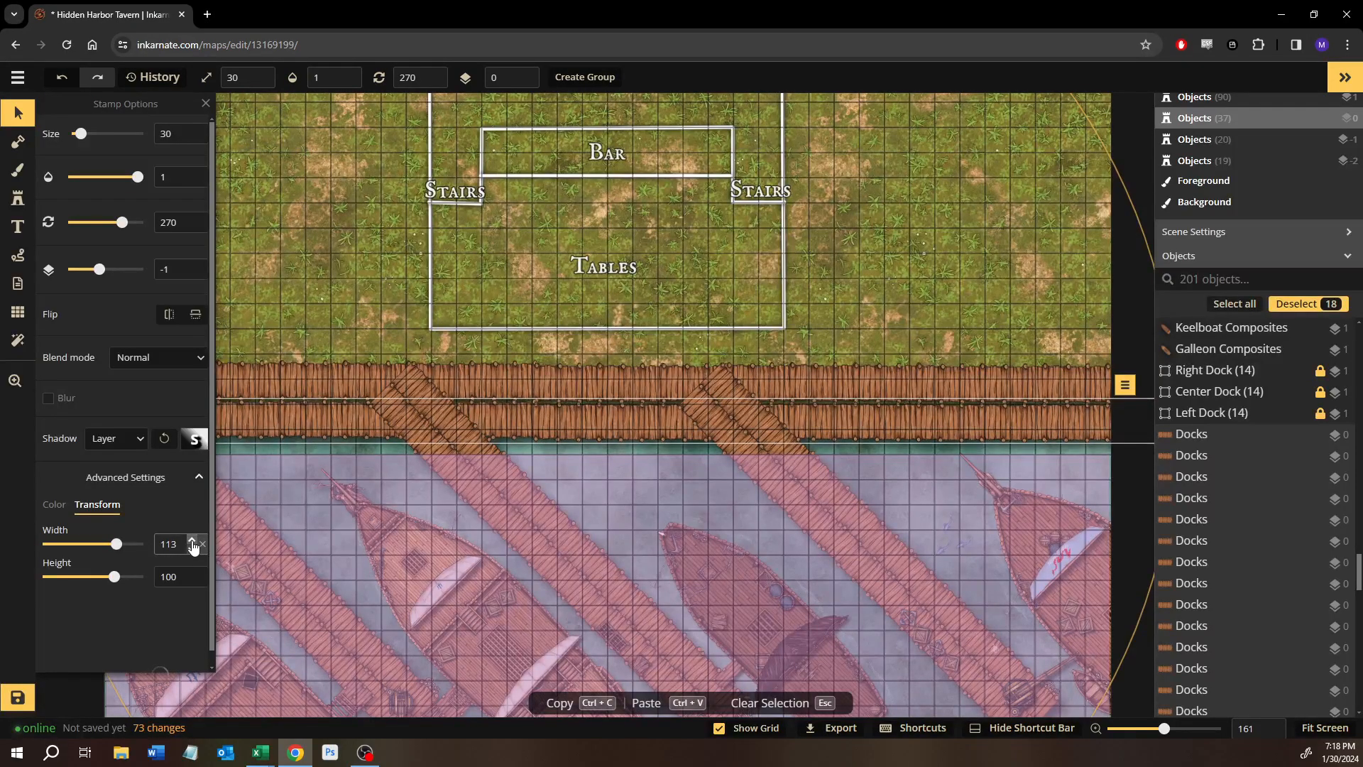
pyautogui.click(191, 541)
pyautogui.click(192, 541)
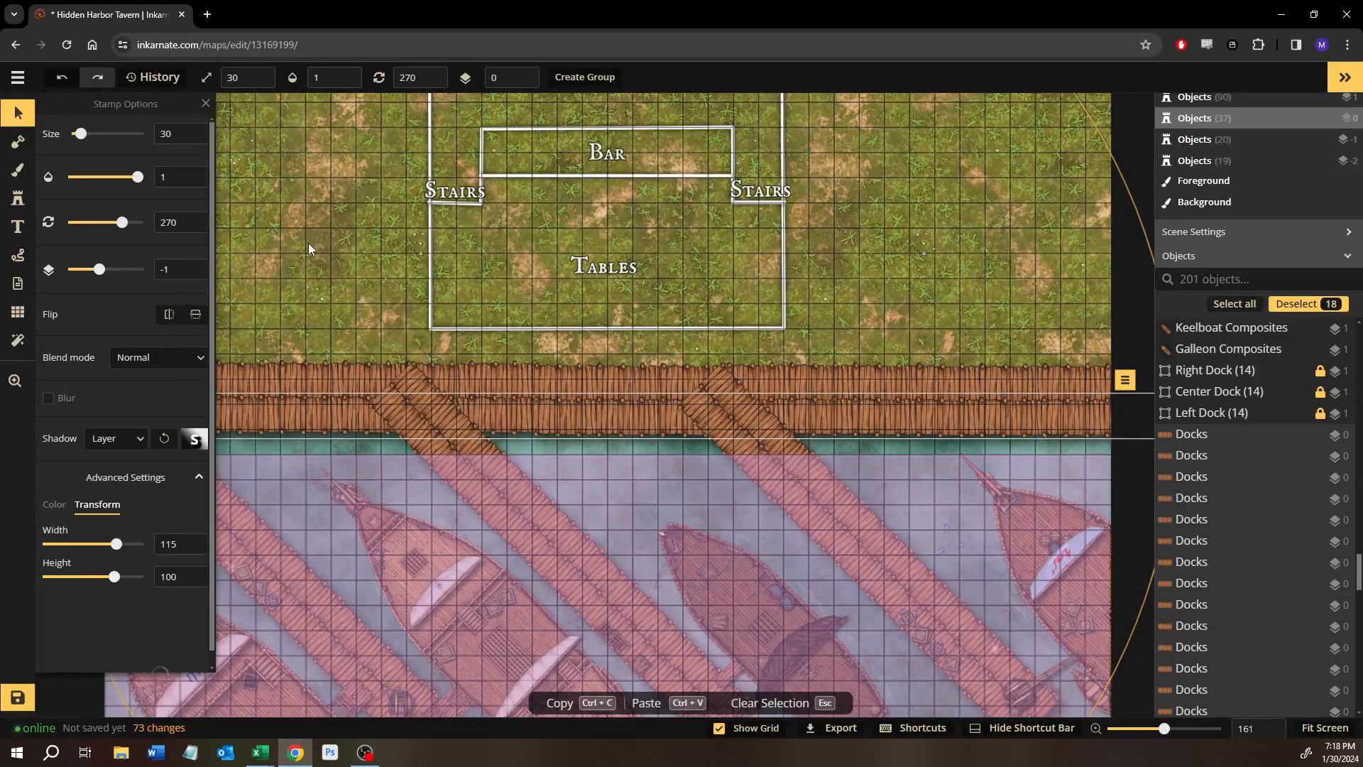
pyautogui.click(296, 263)
# Check the seam between the two boardwalk rows along the shoreline and save the map.
pyautogui.scroll(6, 246, 338)
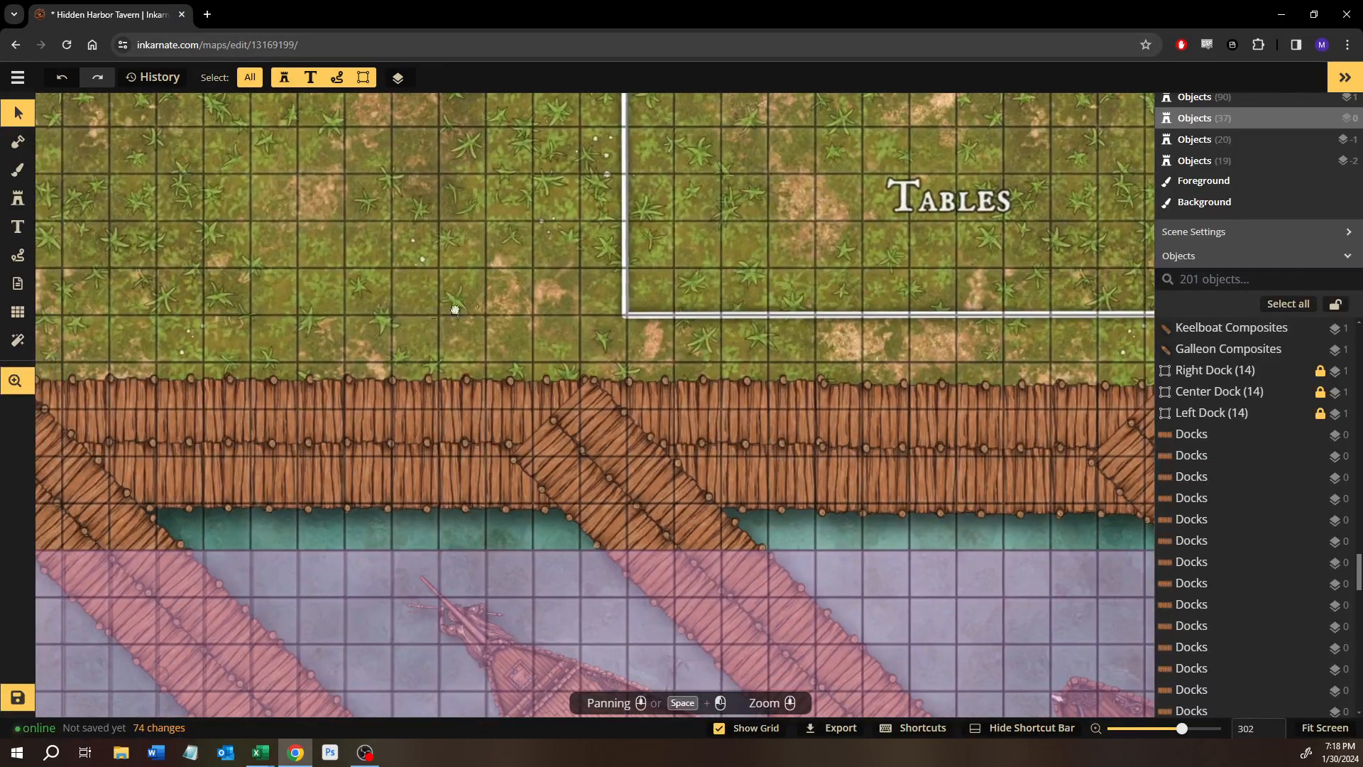
pyautogui.moveTo(455, 310); pyautogui.dragTo(193, 277)
pyautogui.moveTo(960, 289); pyautogui.dragTo(387, 291)
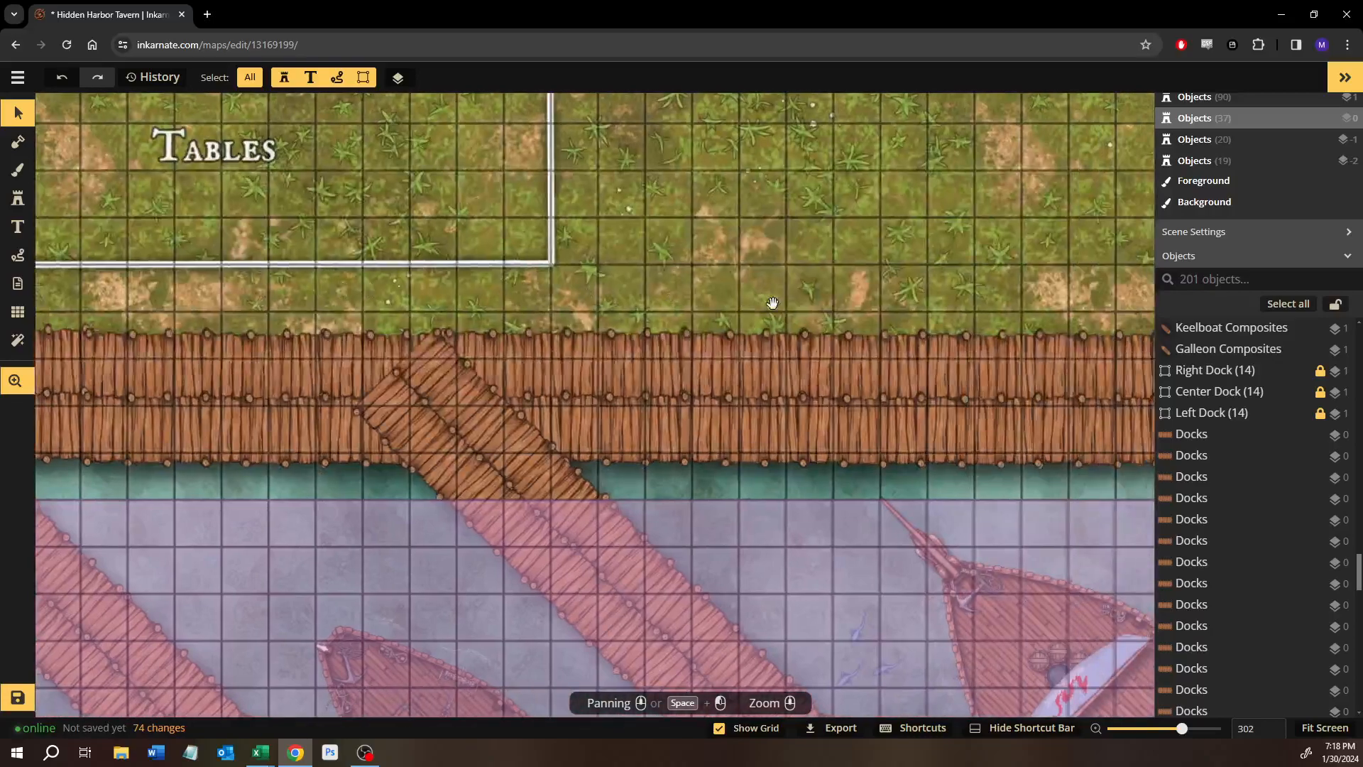
pyautogui.moveTo(772, 301); pyautogui.dragTo(465, 296)
pyautogui.scroll(-5, 437, 298)
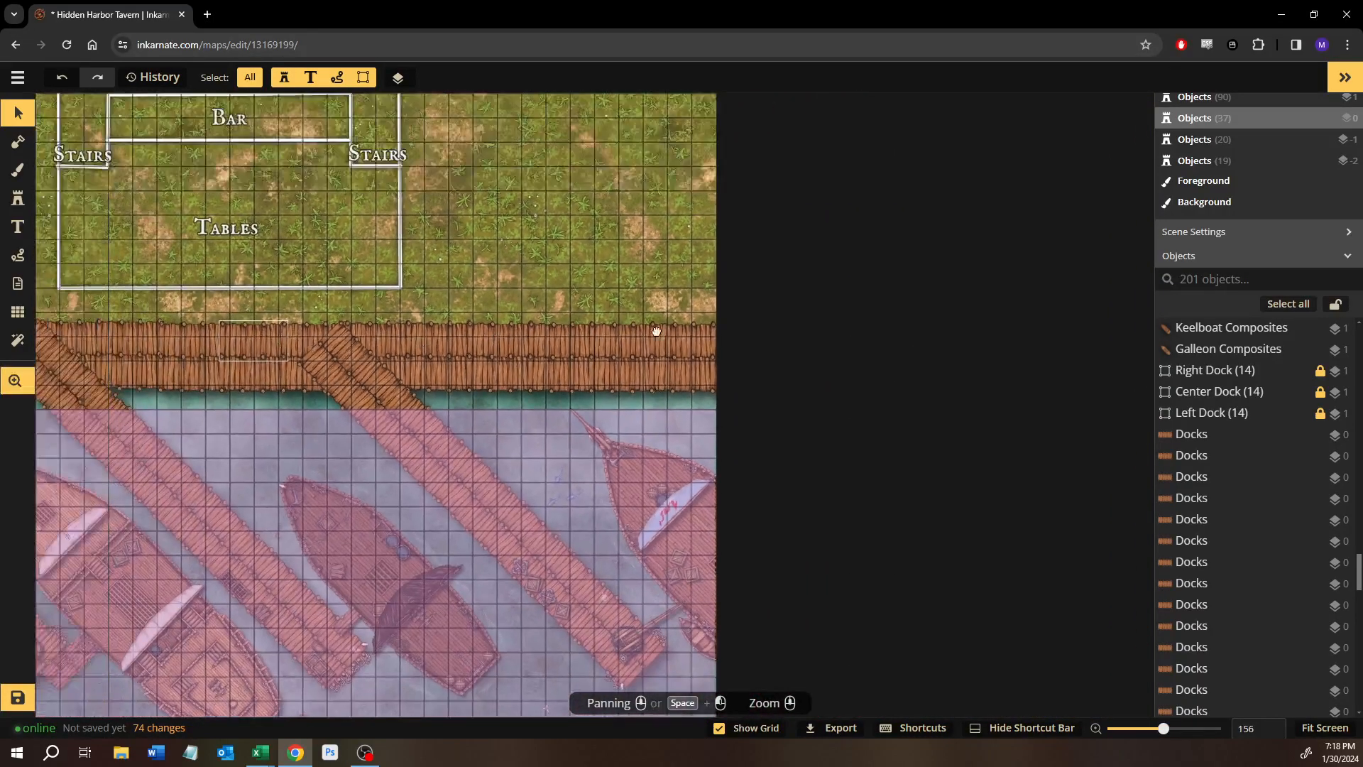
pyautogui.moveTo(181, 312); pyautogui.dragTo(449, 336)
pyautogui.scroll(2, 451, 357)
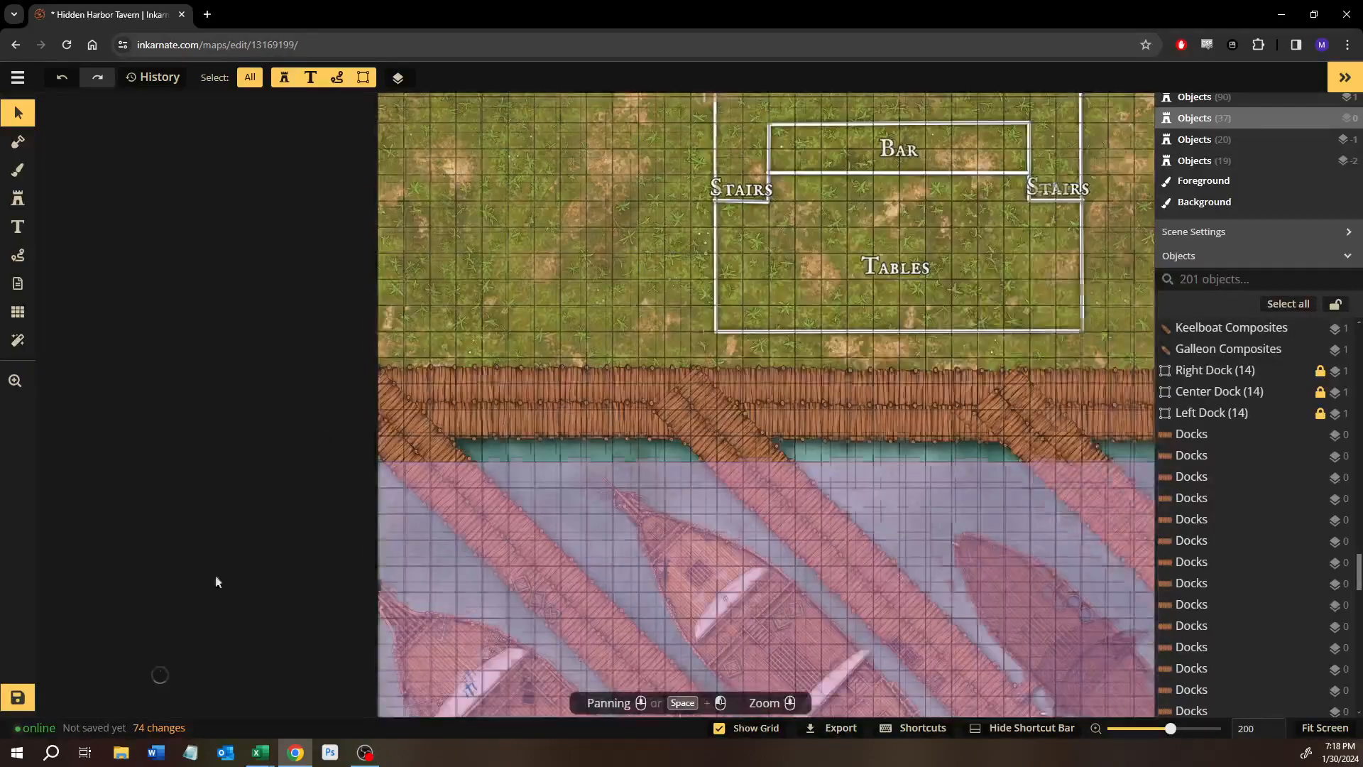
pyautogui.click(21, 694)
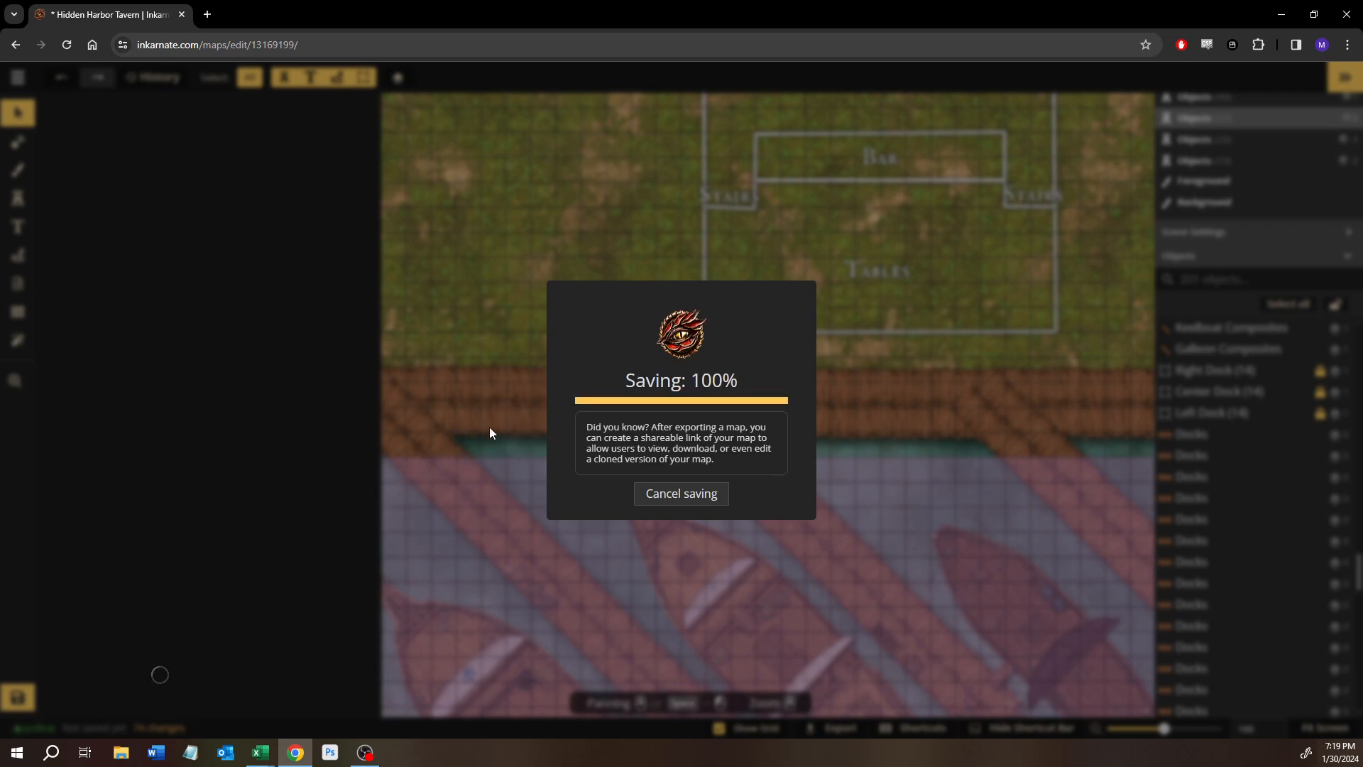
# Inside the Center Dock group, select the two dock sections overlapping the boardwalk and lower them to layer -5.
pyautogui.scroll(5, 522, 428)
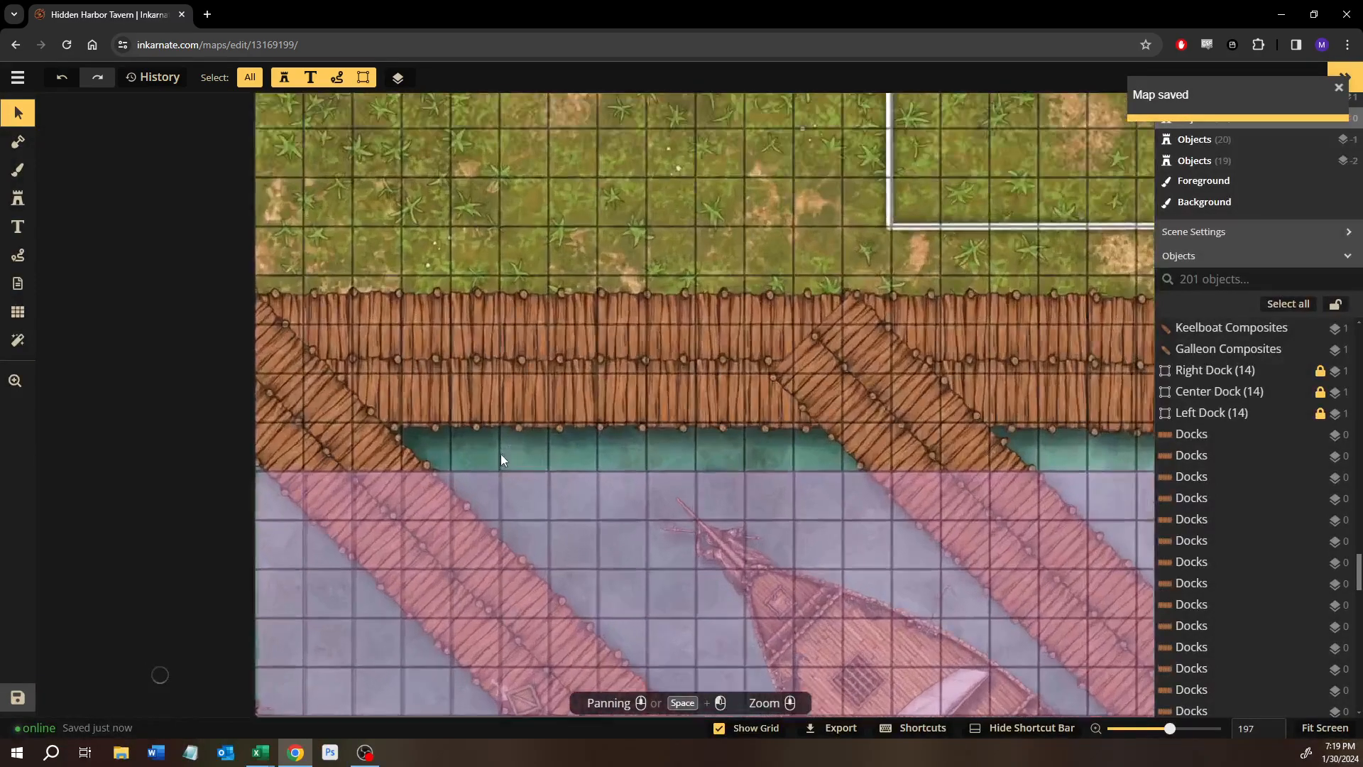
pyautogui.scroll(-3, 490, 488)
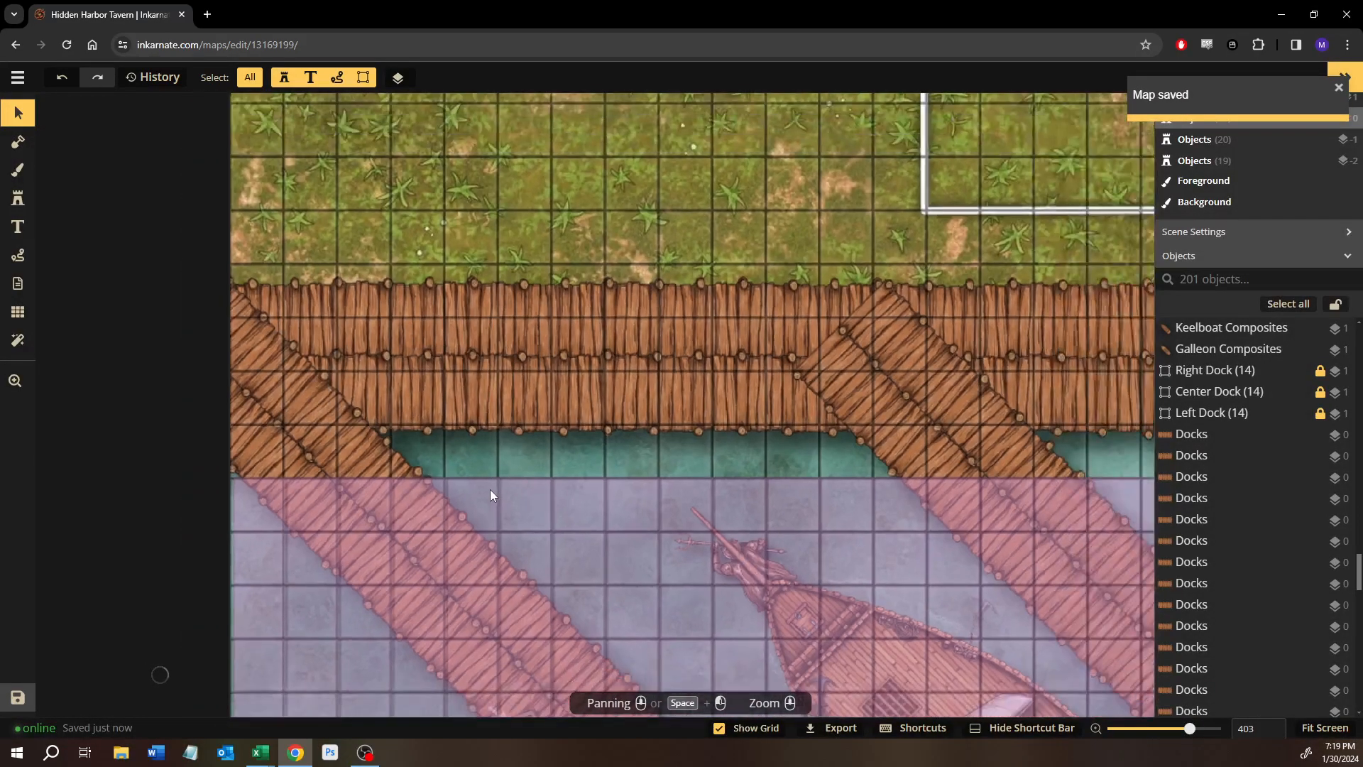
pyautogui.scroll(-3, 490, 488)
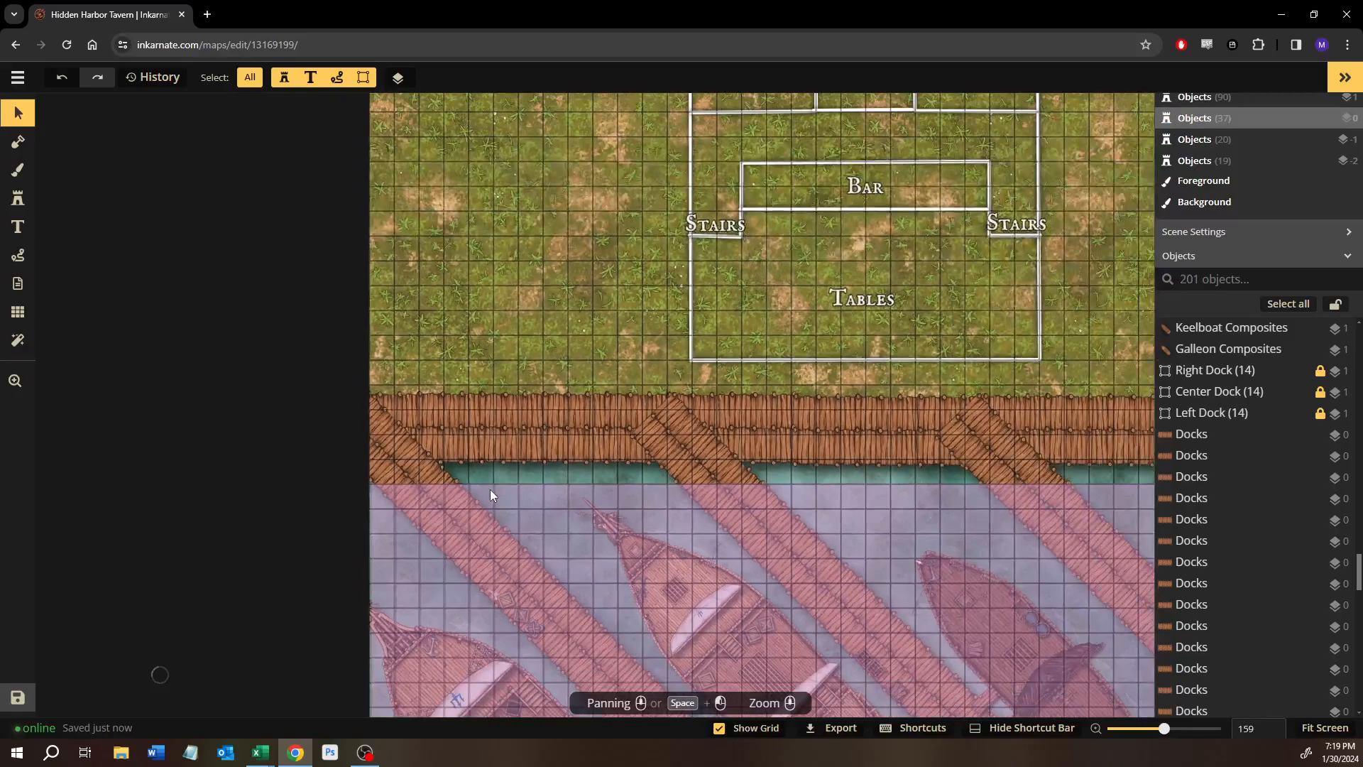
pyautogui.scroll(2, 639, 437)
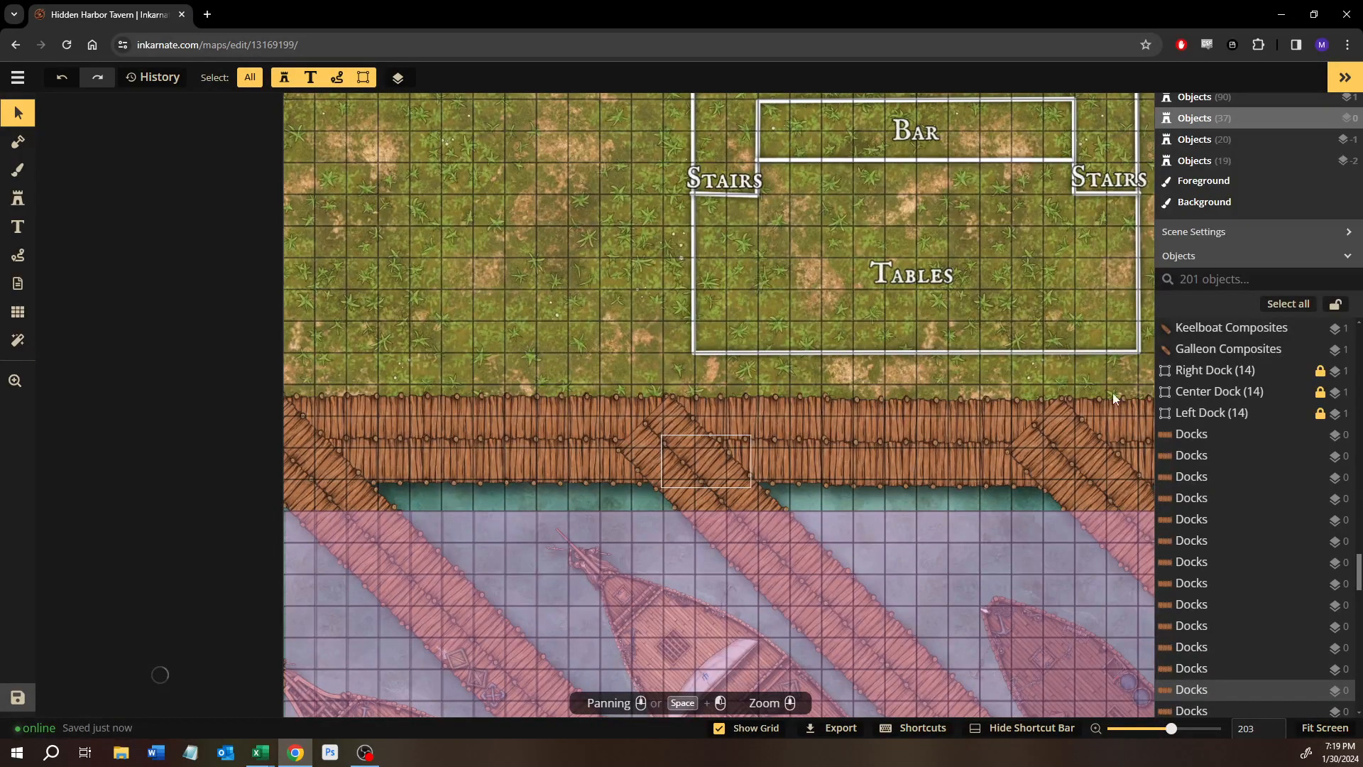
pyautogui.click(692, 489)
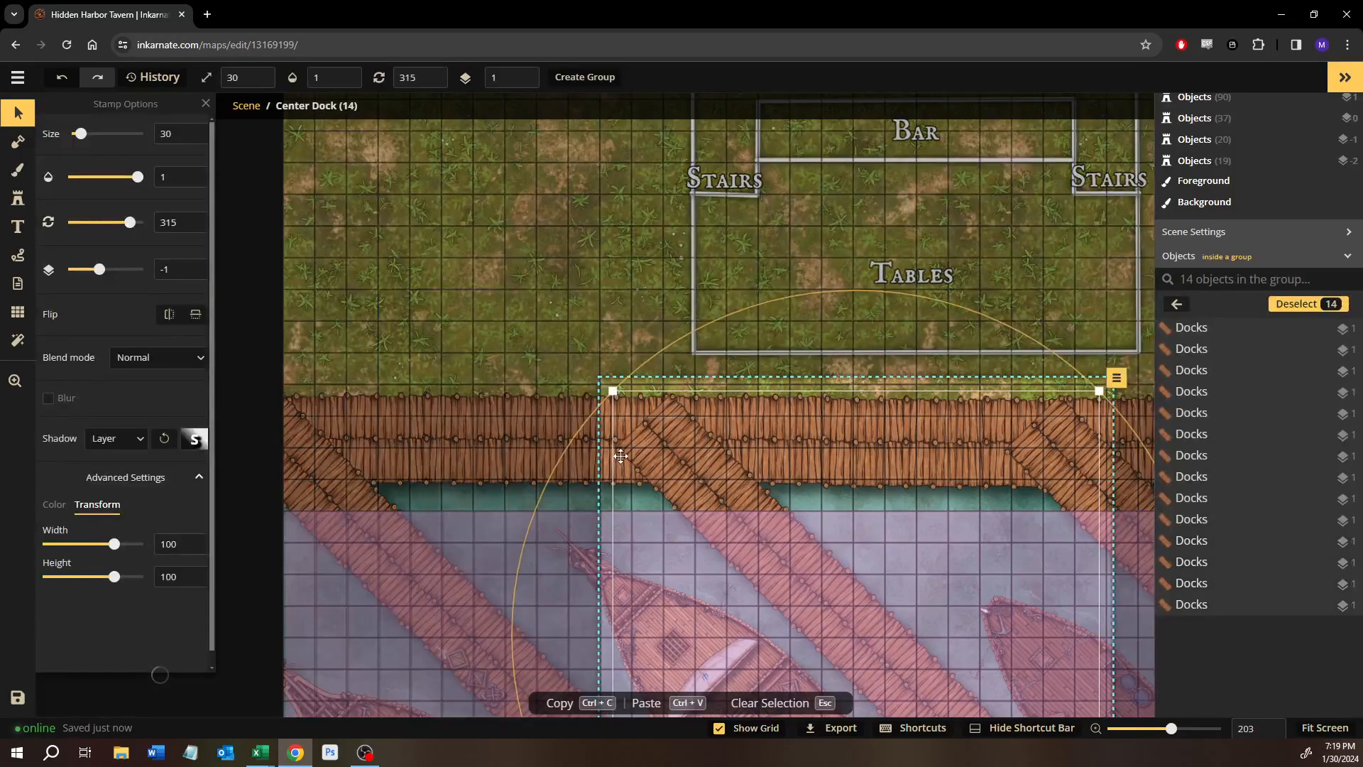
pyautogui.click(647, 454)
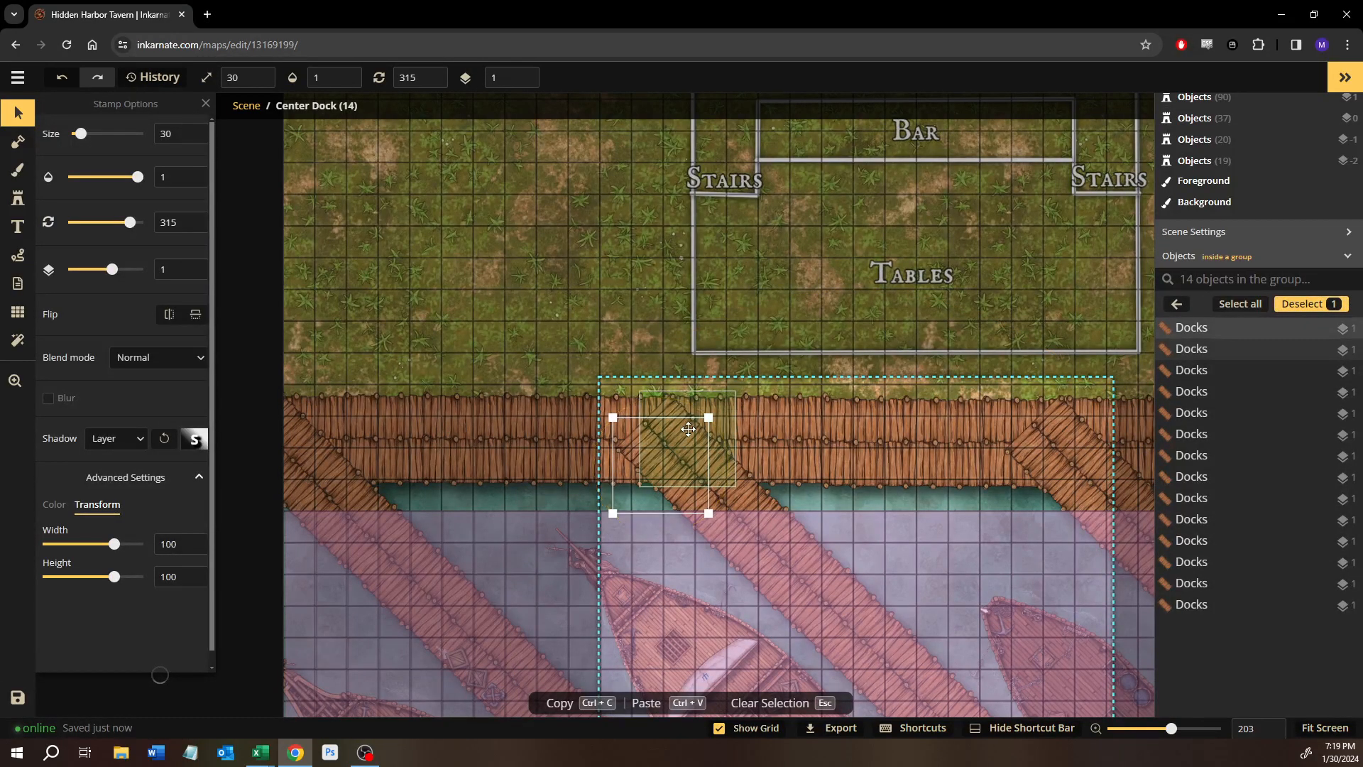
pyautogui.keyDown('shift'); pyautogui.click(689, 429); pyautogui.keyUp('shift')
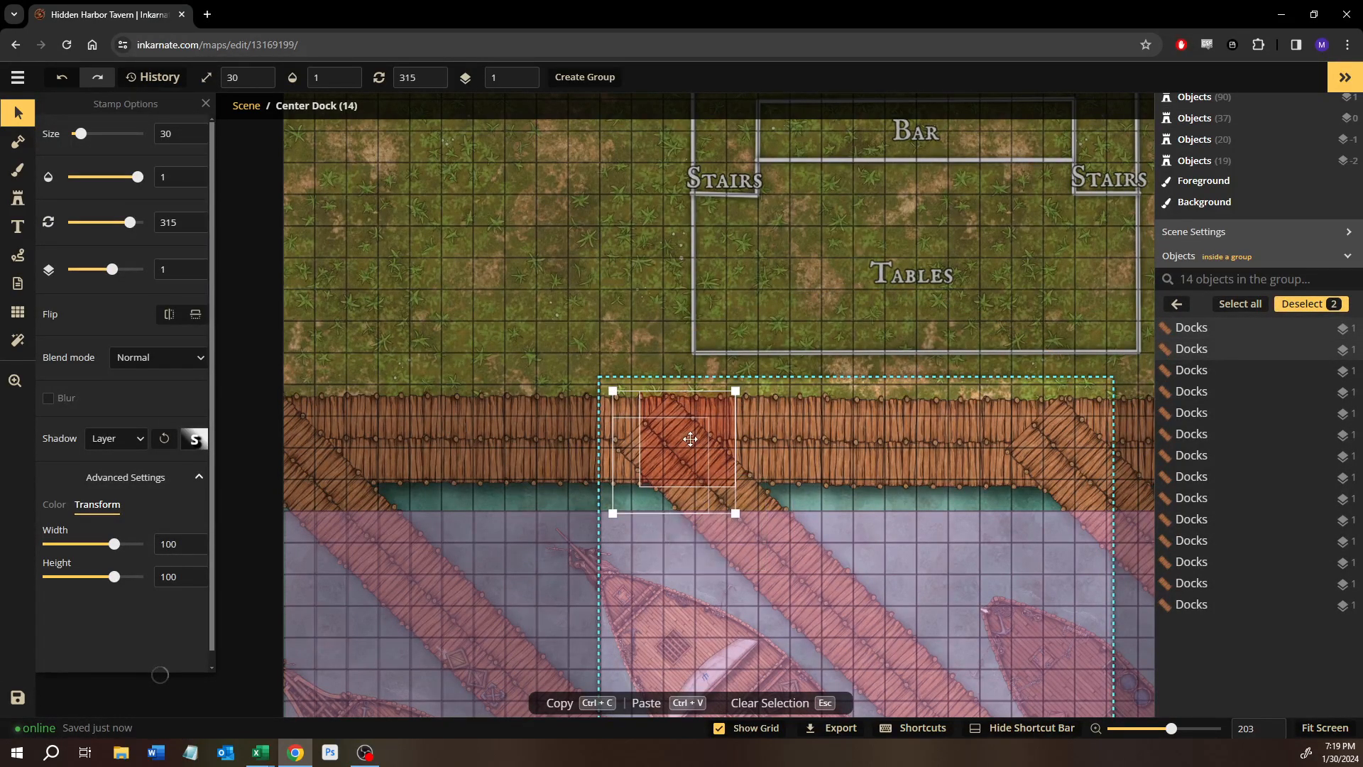
pyautogui.press('pagedown')
pyautogui.press('pagedown')
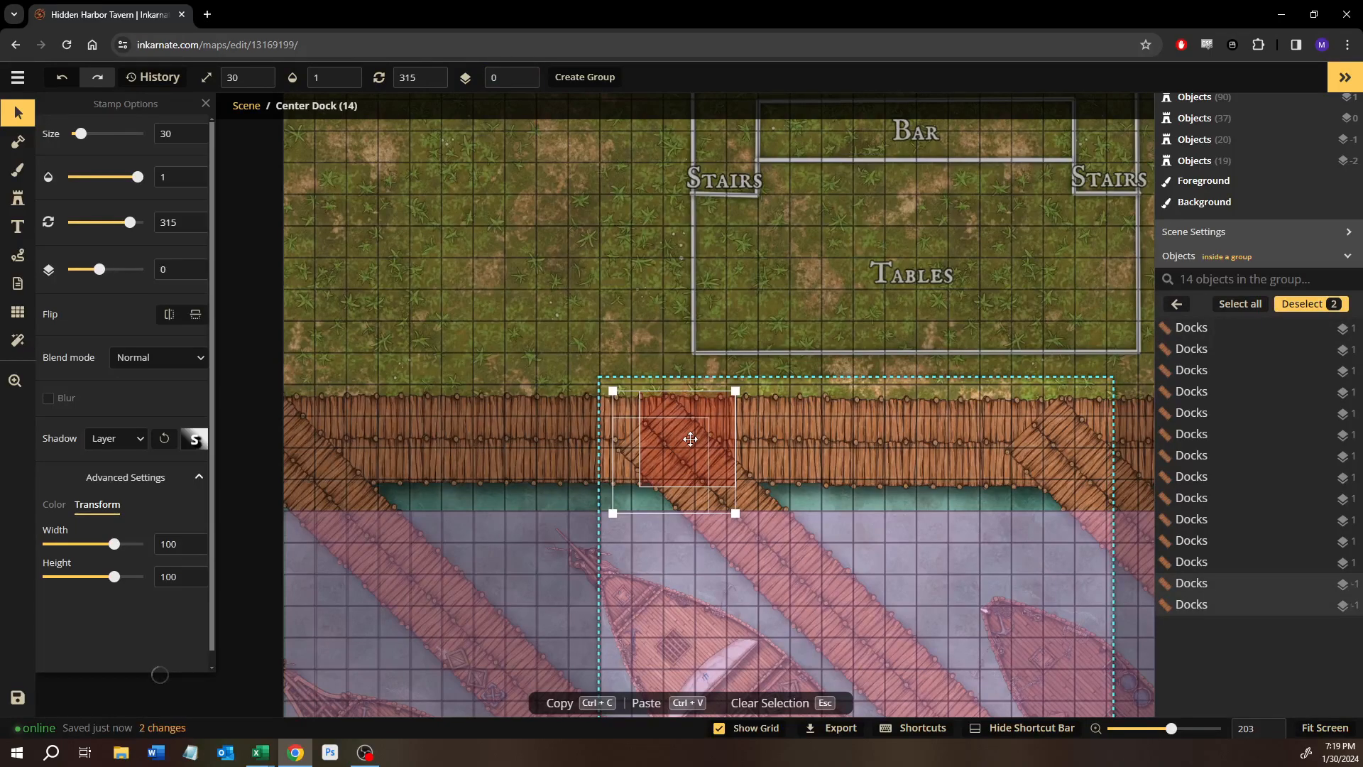
pyautogui.press('pagedown')
pyautogui.press('pagedown')
pyautogui.press('pagedown')
pyautogui.press('pagedown')
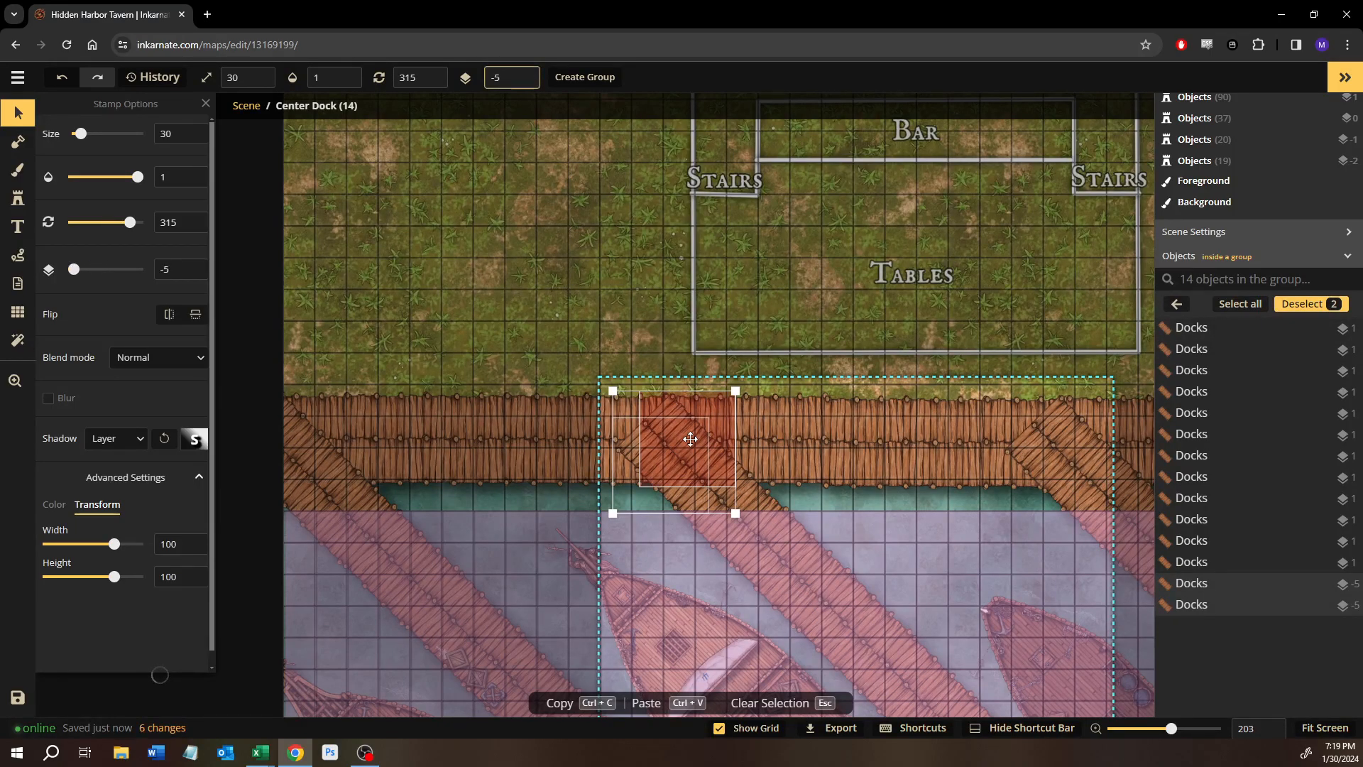
# Leave the Center Dock group and try the whole group on layer -1 and on layer 0 against the boardwalk.
pyautogui.click(587, 305)
pyautogui.click(642, 442)
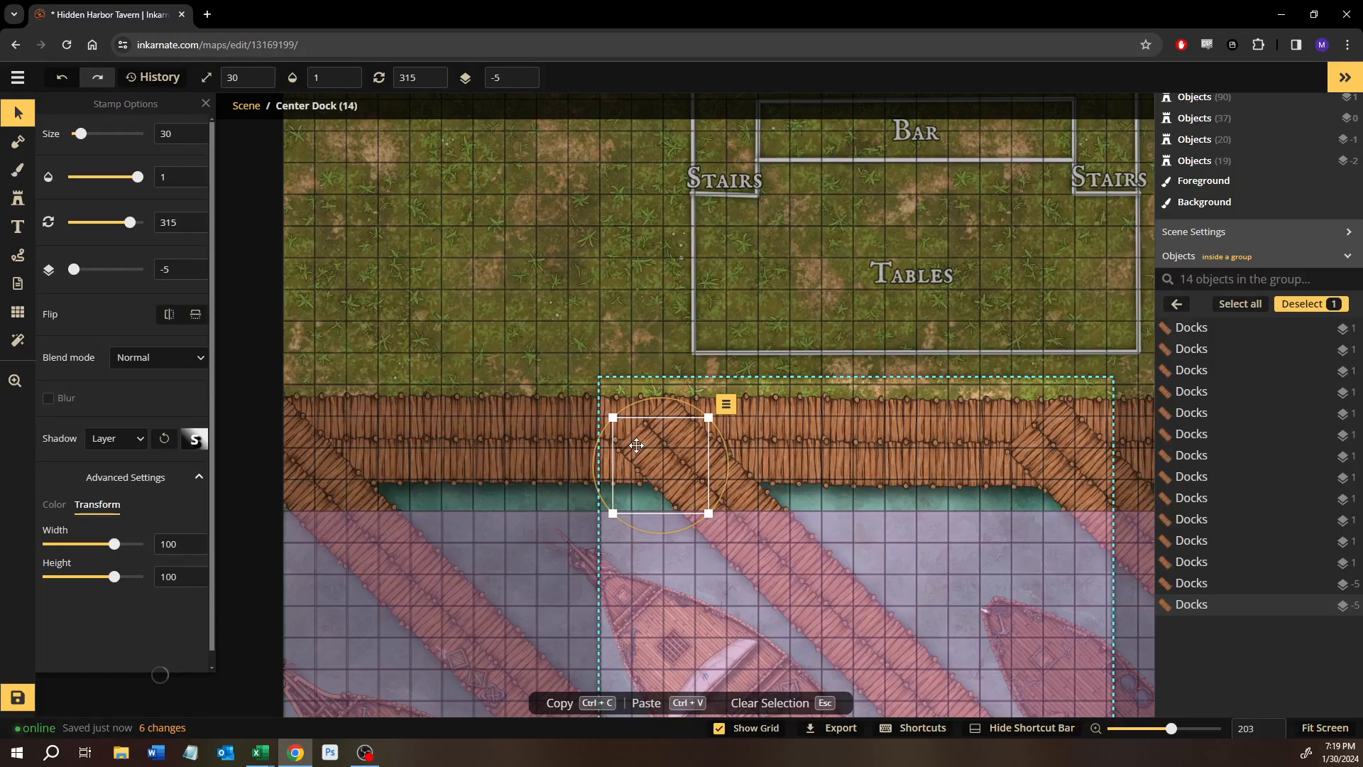
pyautogui.click(1177, 303)
pyautogui.click(496, 331)
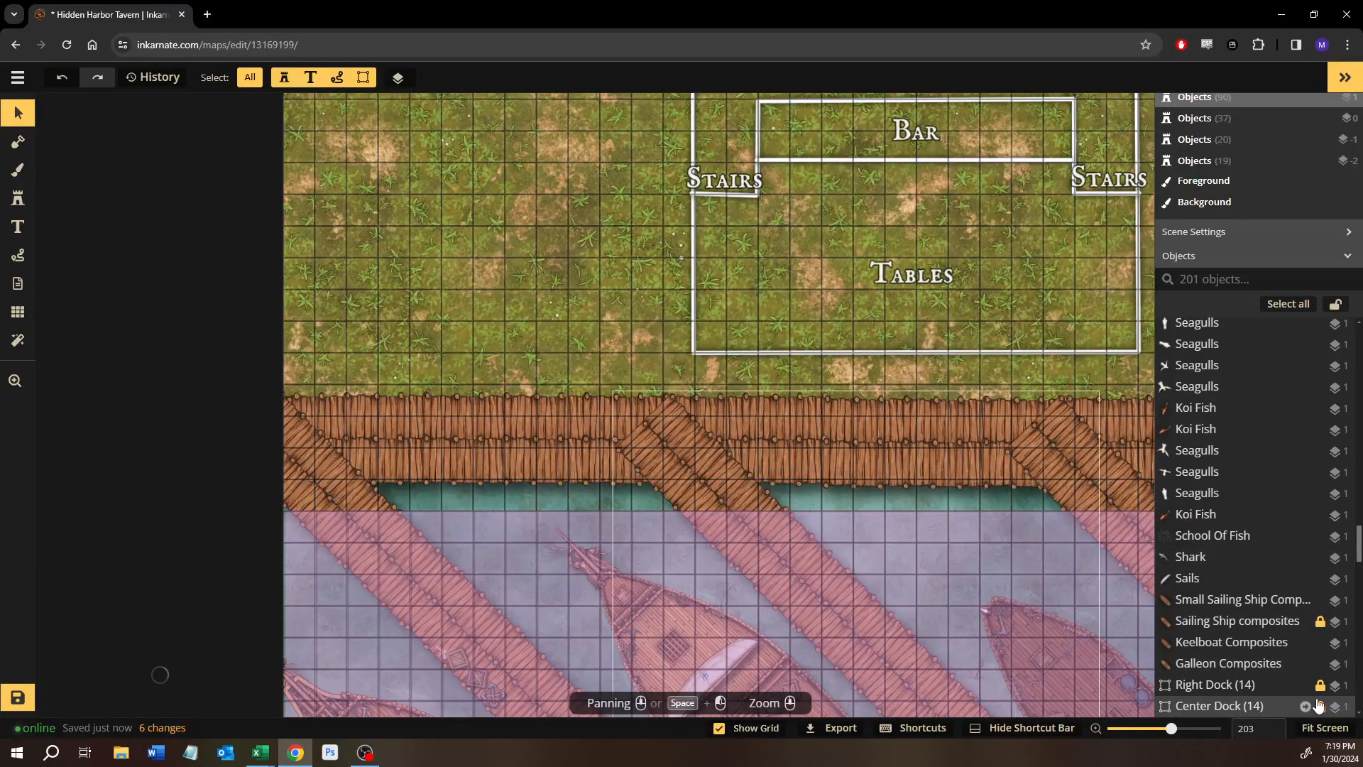
pyautogui.scroll(-1, 1233, 655)
pyautogui.click(1216, 636)
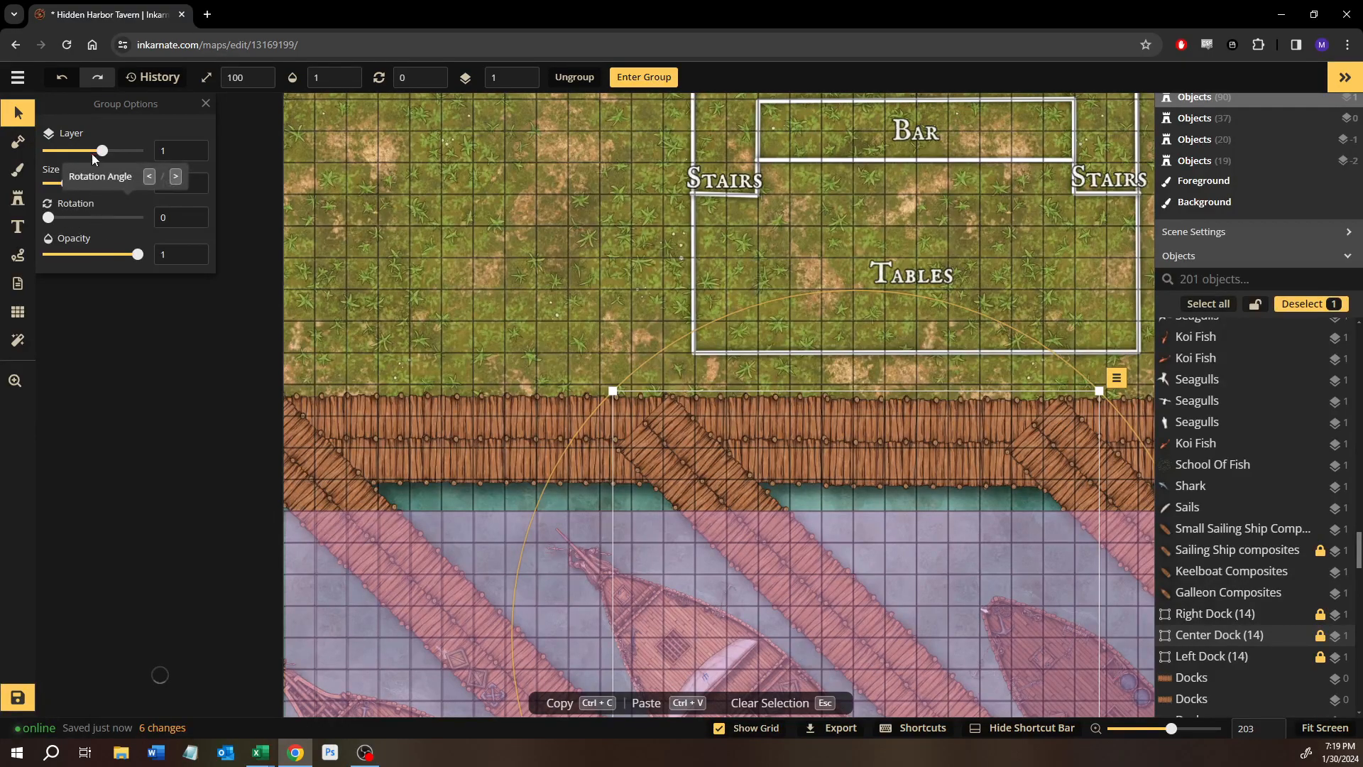
pyautogui.moveTo(96, 157); pyautogui.dragTo(82, 162)
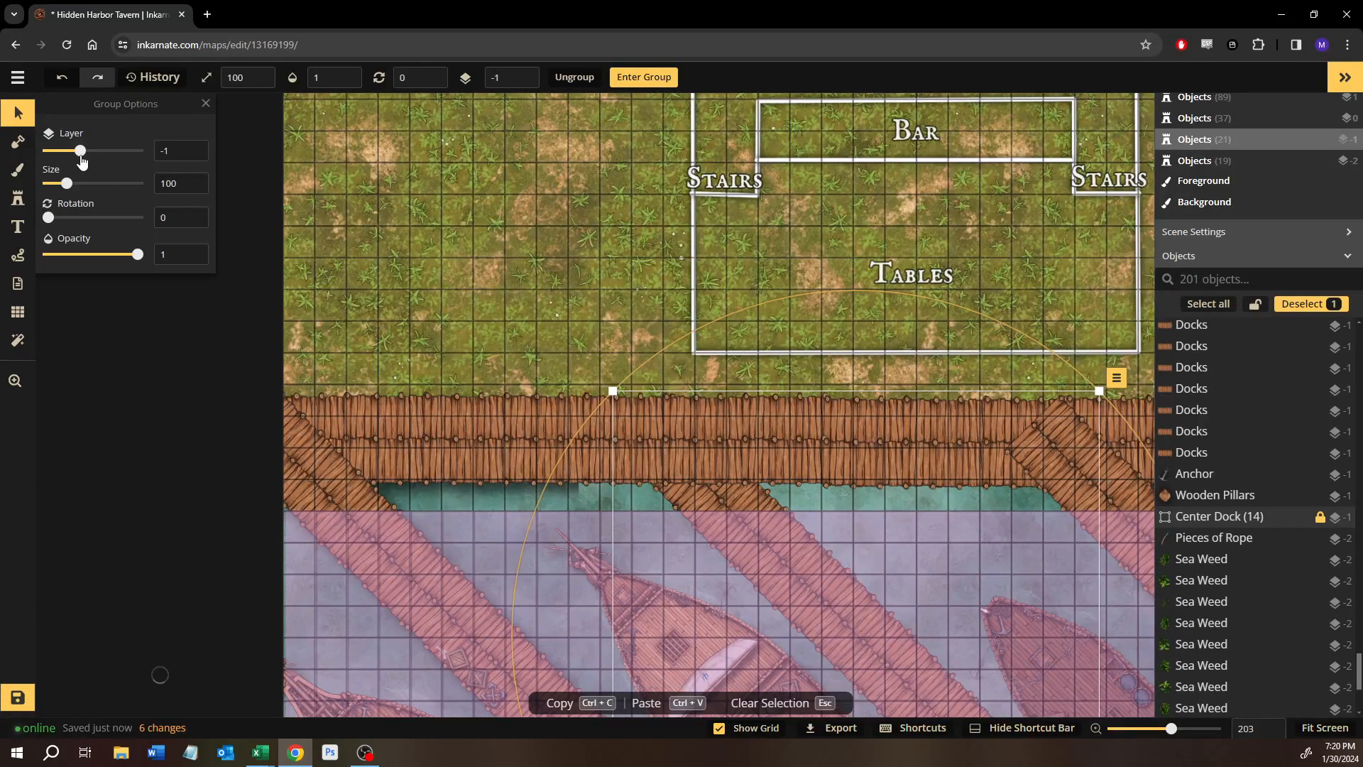
pyautogui.moveTo(82, 161); pyautogui.dragTo(91, 164)
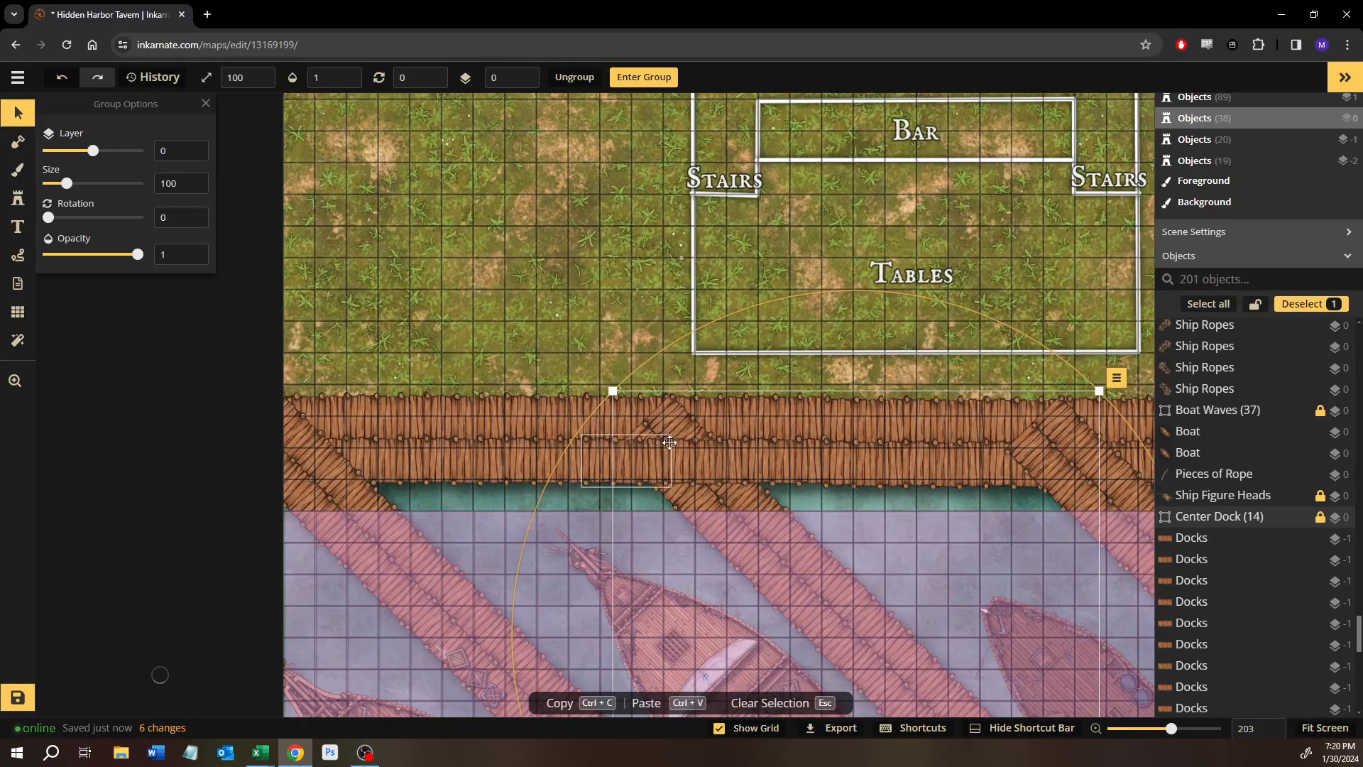
# Reopen the Center Dock group and try adjusting the layer of the single dock section overlapping the boardwalk, leaving the group again.
pyautogui.doubleClick(1250, 523)
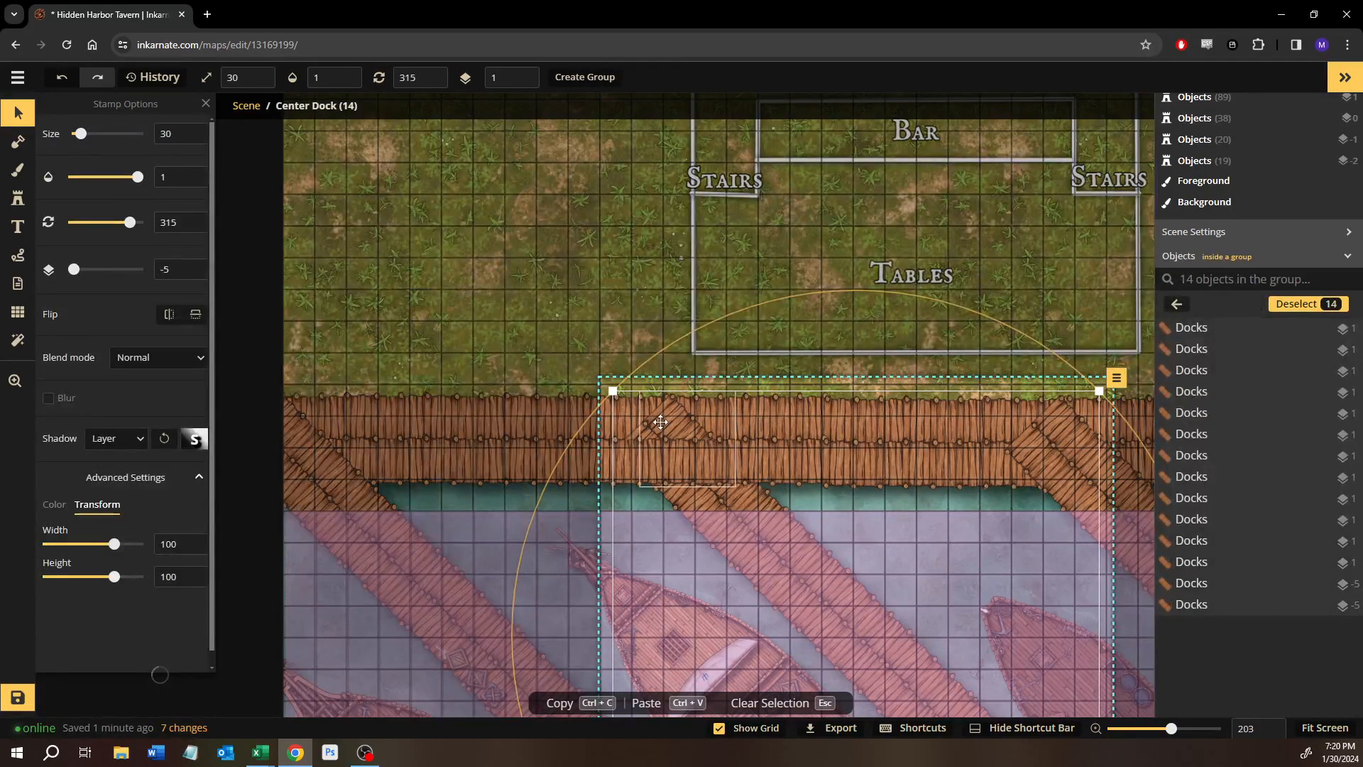
pyautogui.click(661, 422)
pyautogui.scroll(-3, 660, 422)
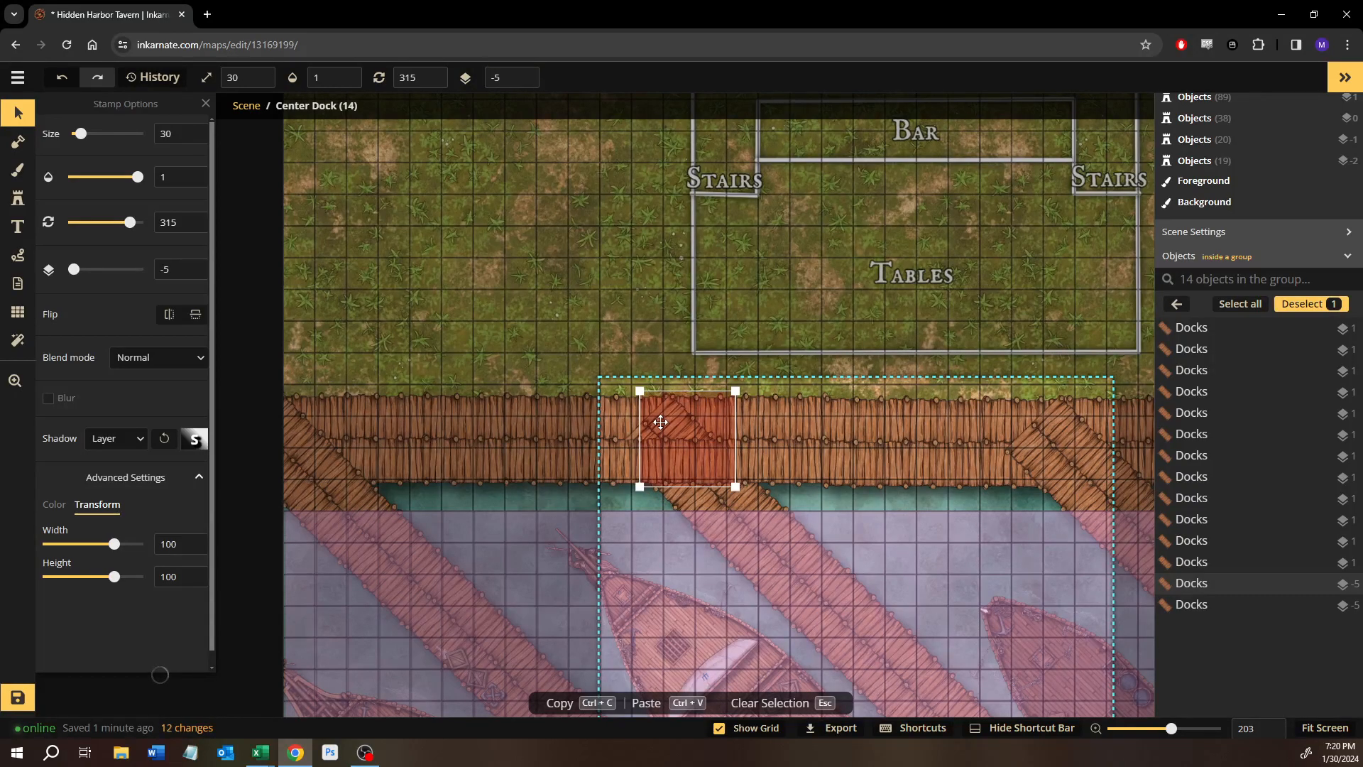
pyautogui.scroll(2, 660, 422)
pyautogui.scroll(-2, 661, 421)
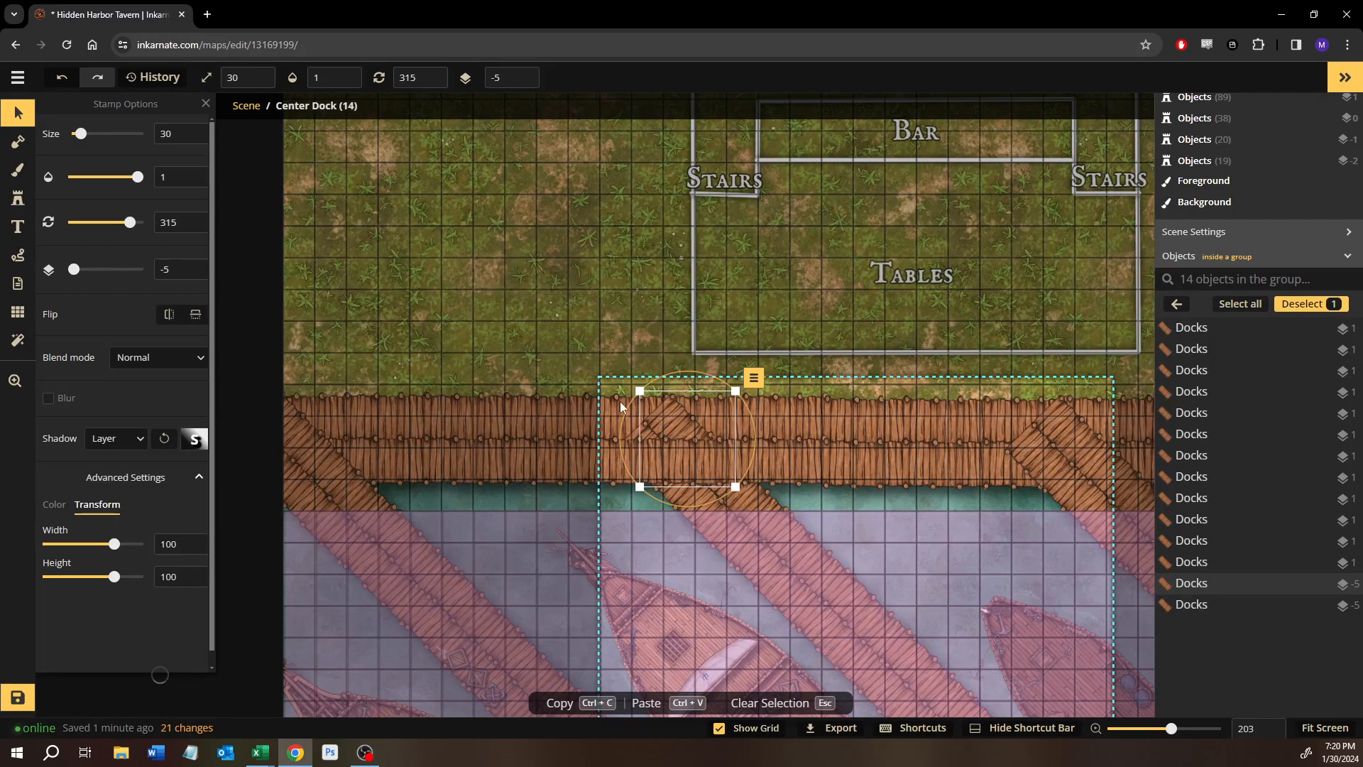
pyautogui.scroll(-4, 564, 361)
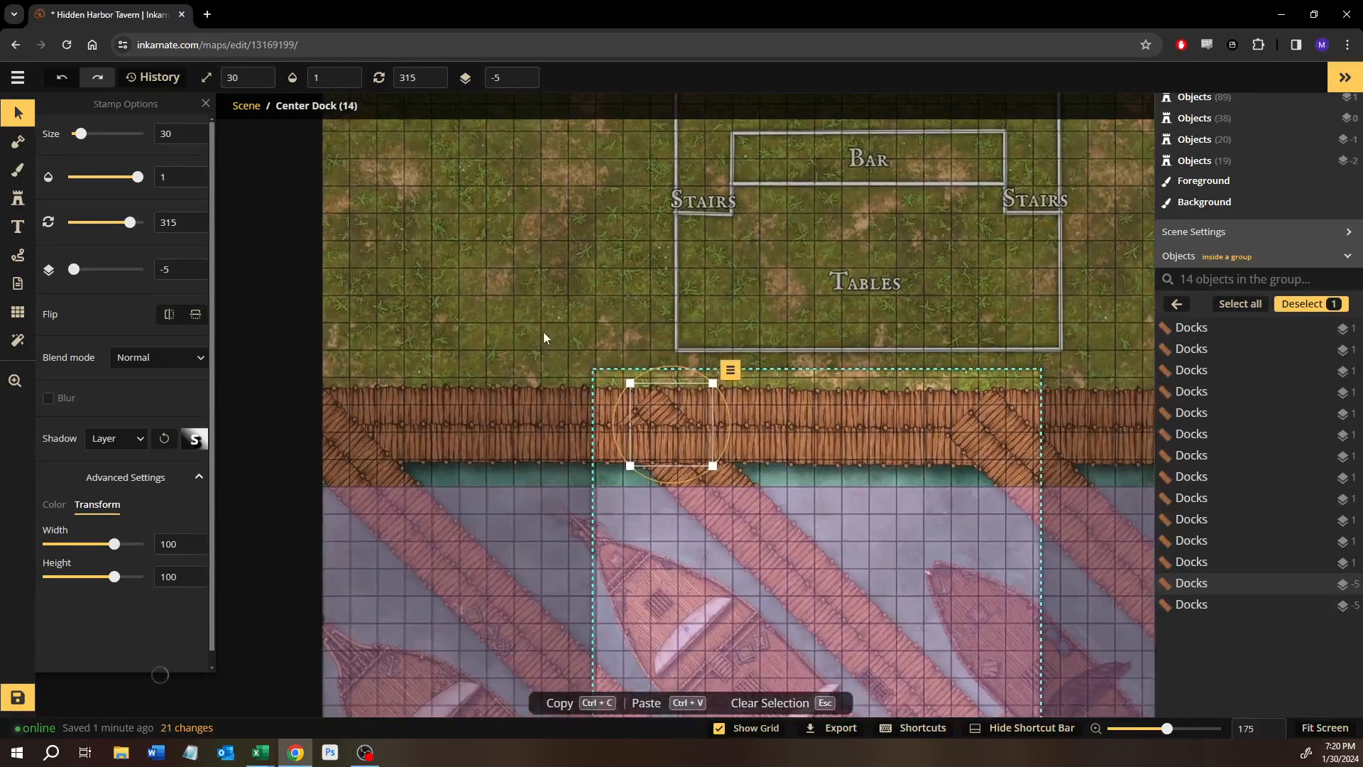
pyautogui.click(544, 338)
pyautogui.click(1172, 306)
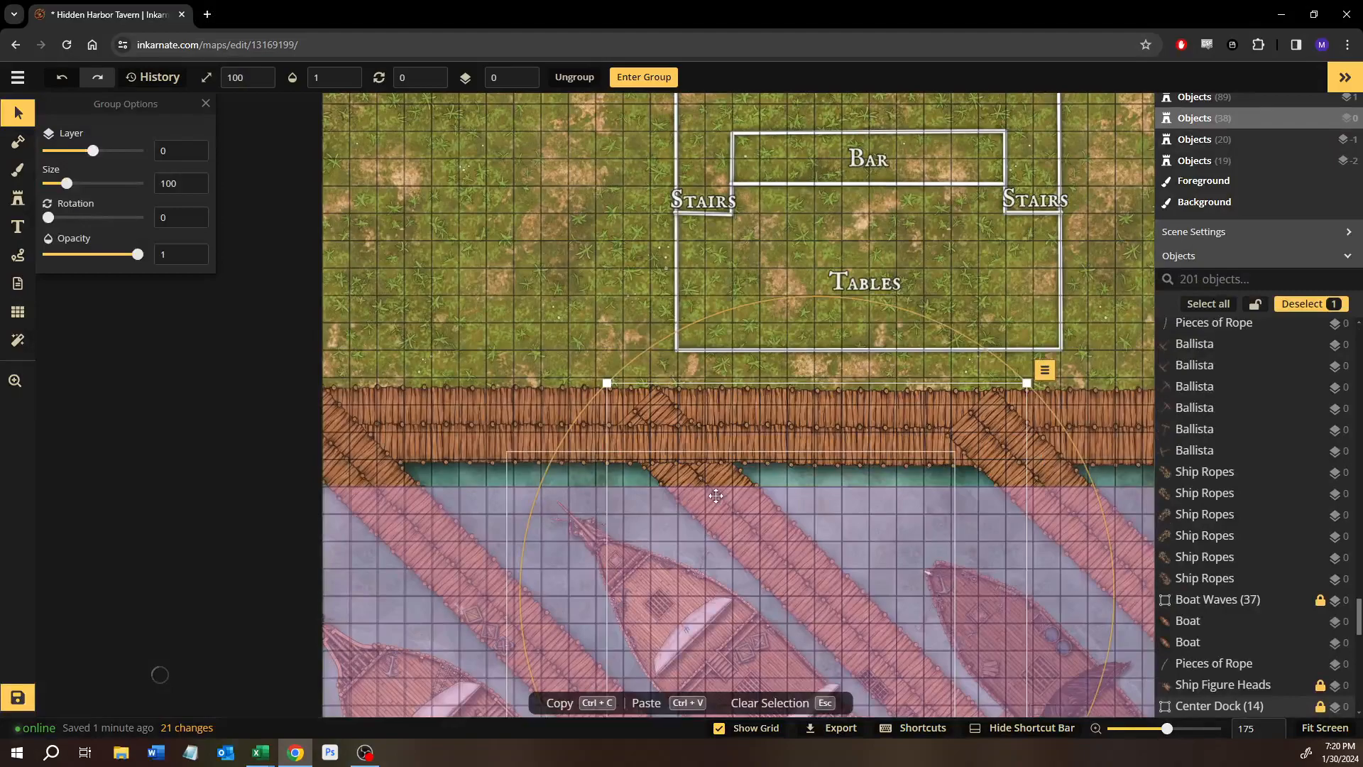
# Find and reselect the Center Dock group, try lowering it to layer -1 and clear the selection.
pyautogui.doubleClick(715, 496)
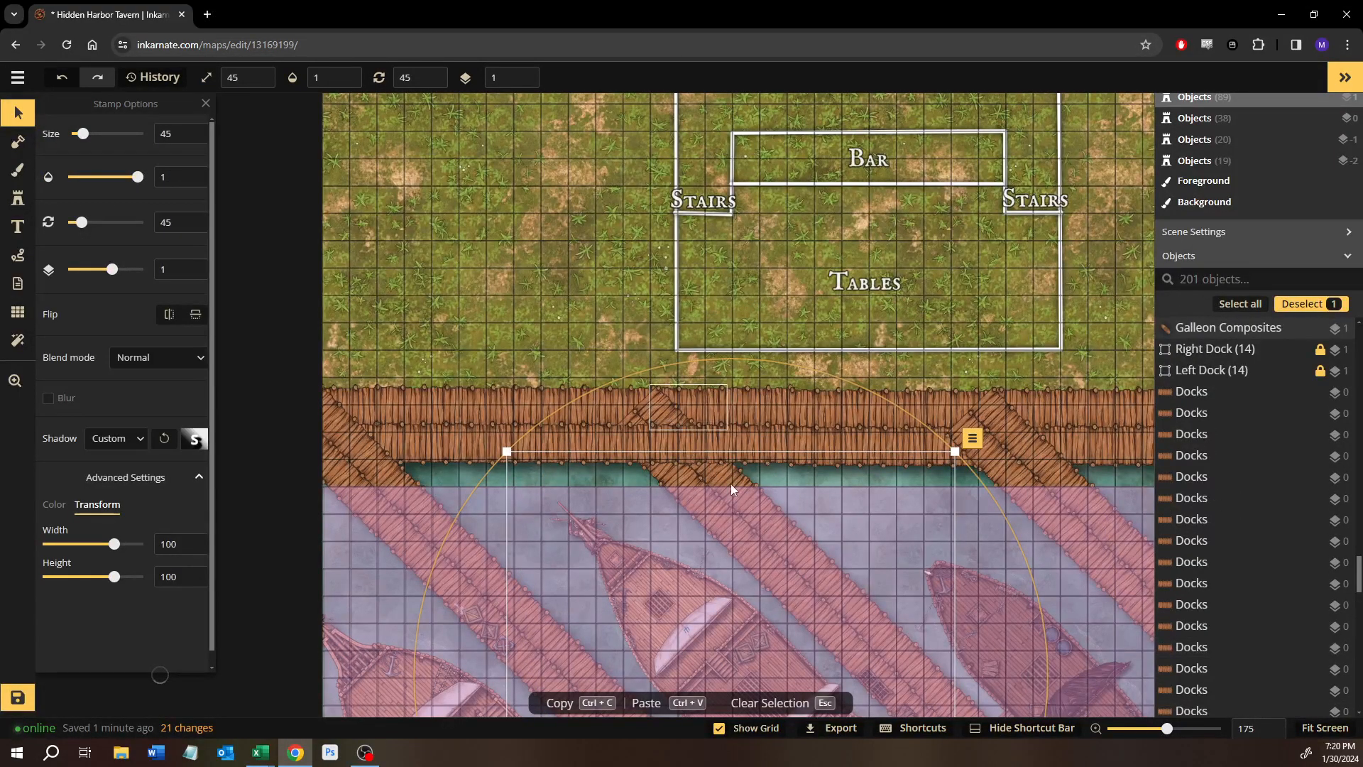
pyautogui.scroll(1, 1233, 369)
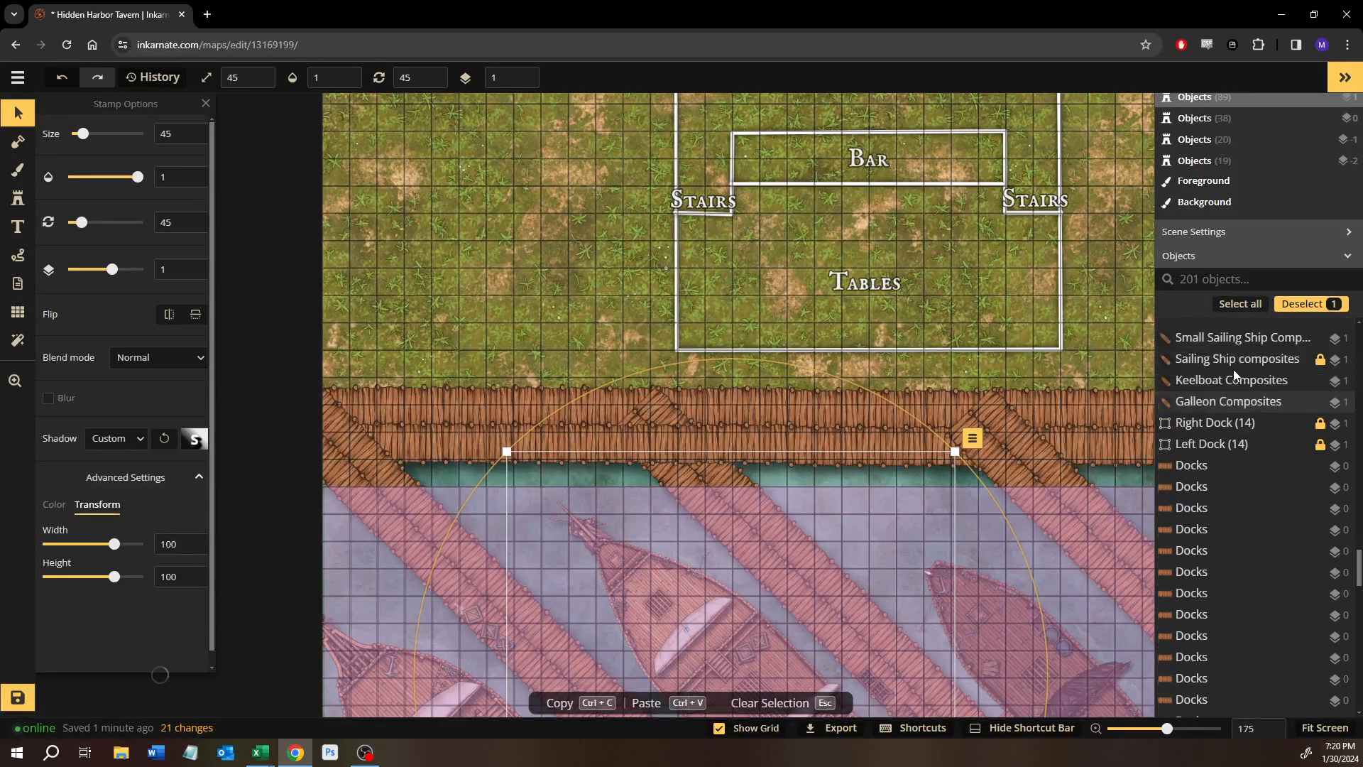
pyautogui.scroll(2, 1233, 369)
pyautogui.scroll(-6, 1222, 438)
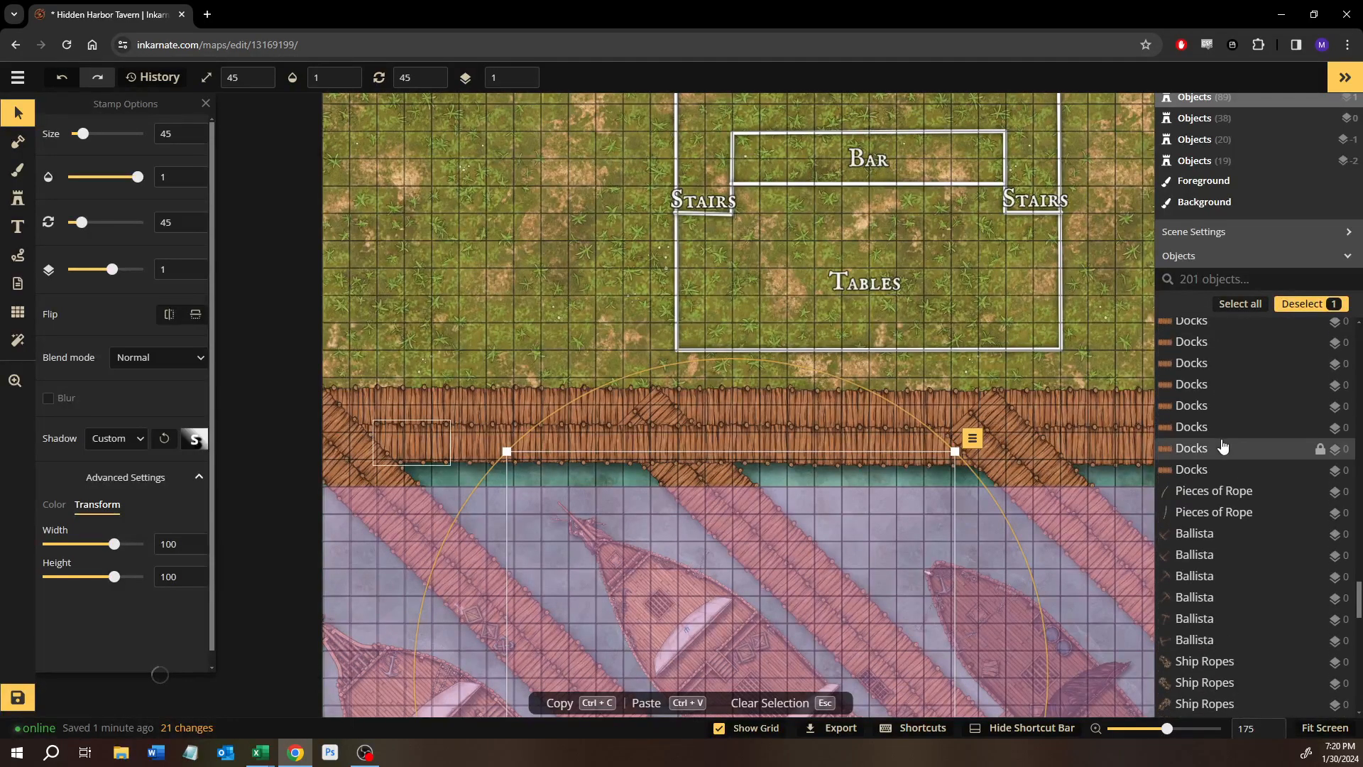
pyautogui.scroll(-8, 1221, 438)
pyautogui.scroll(3, 1221, 439)
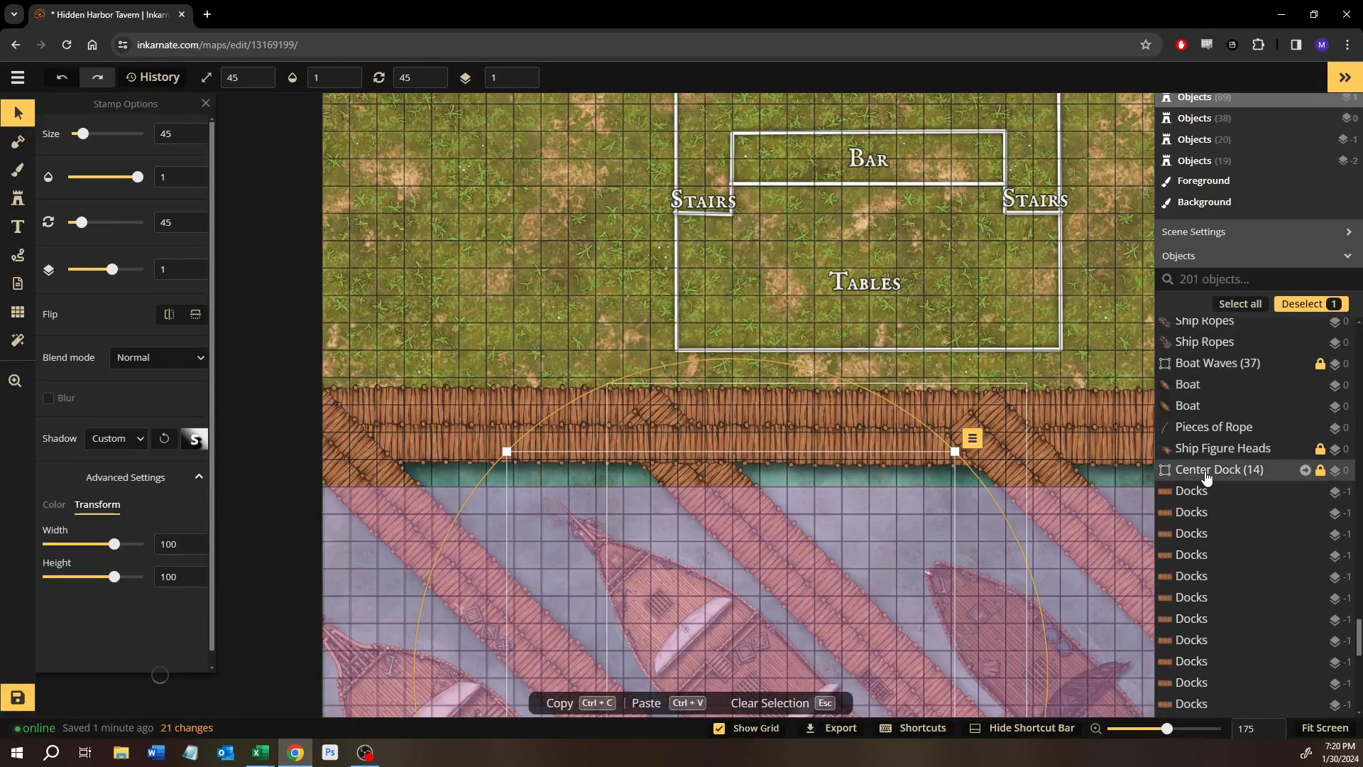
pyautogui.click(1207, 470)
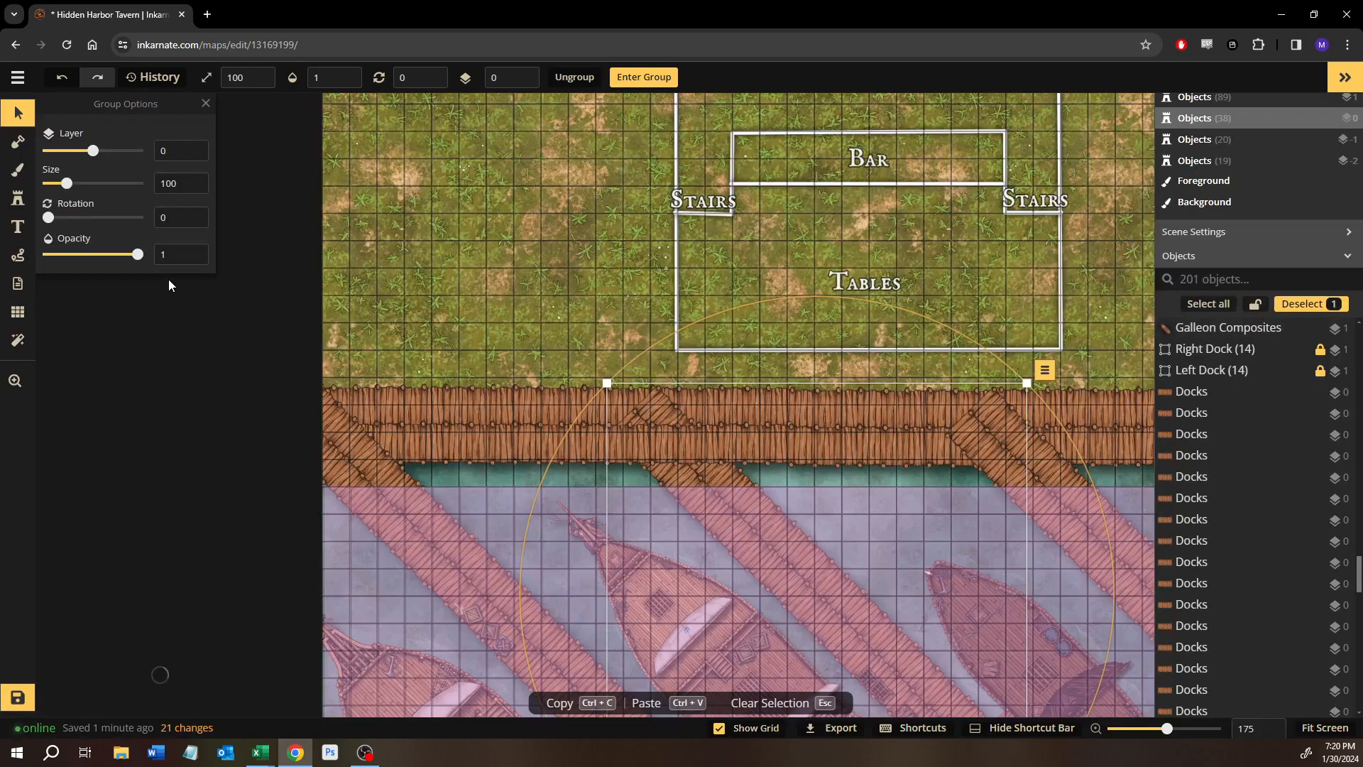
pyautogui.moveTo(93, 157); pyautogui.dragTo(84, 163)
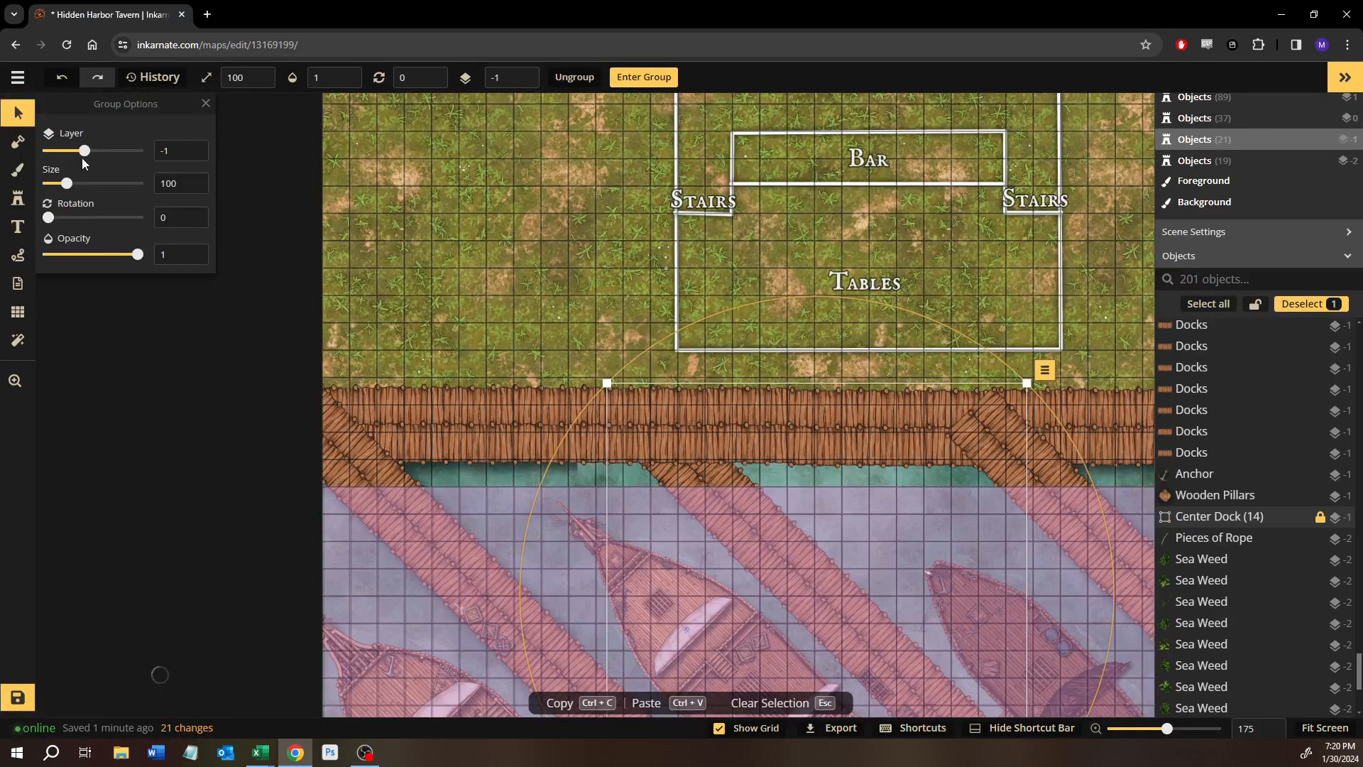
pyautogui.click(489, 270)
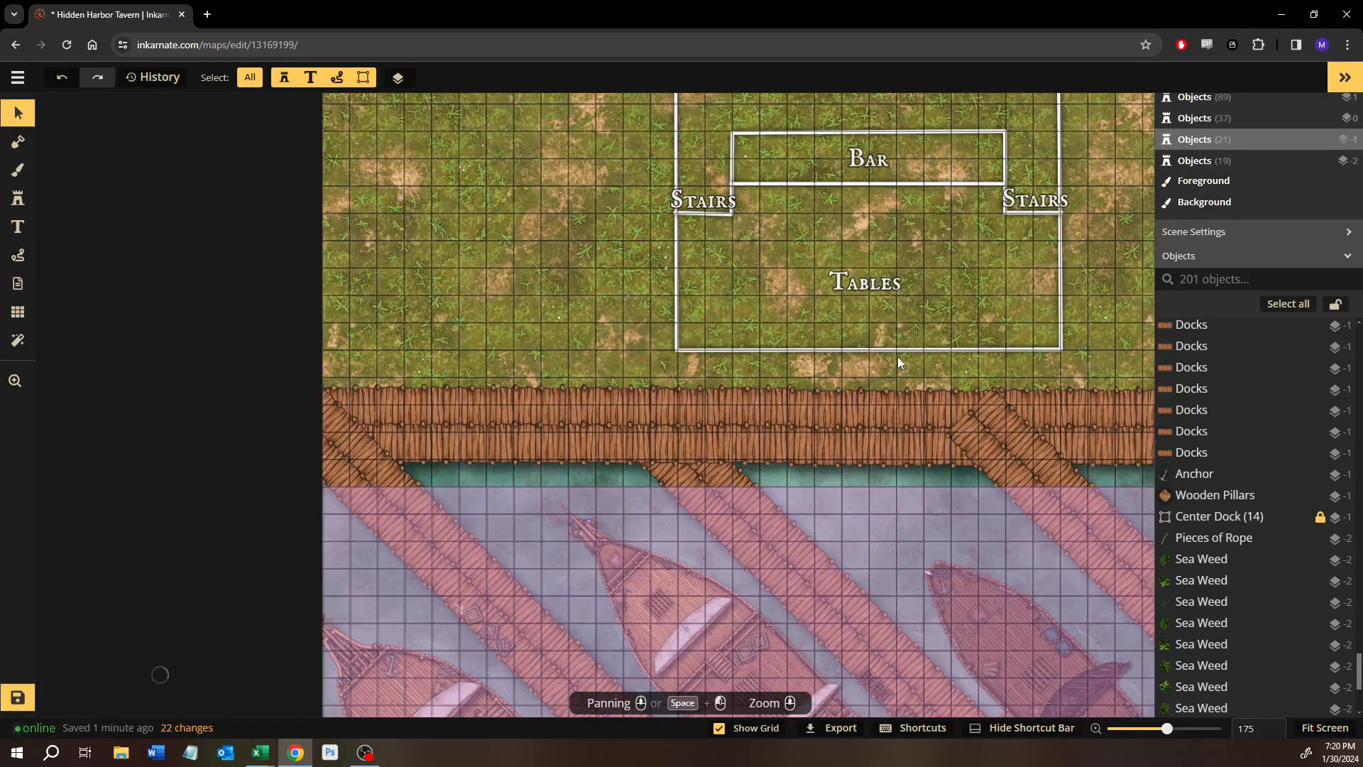
# Undo all Center Dock layer changes back to the last saved state and clear the selection.
pyautogui.click(875, 355)
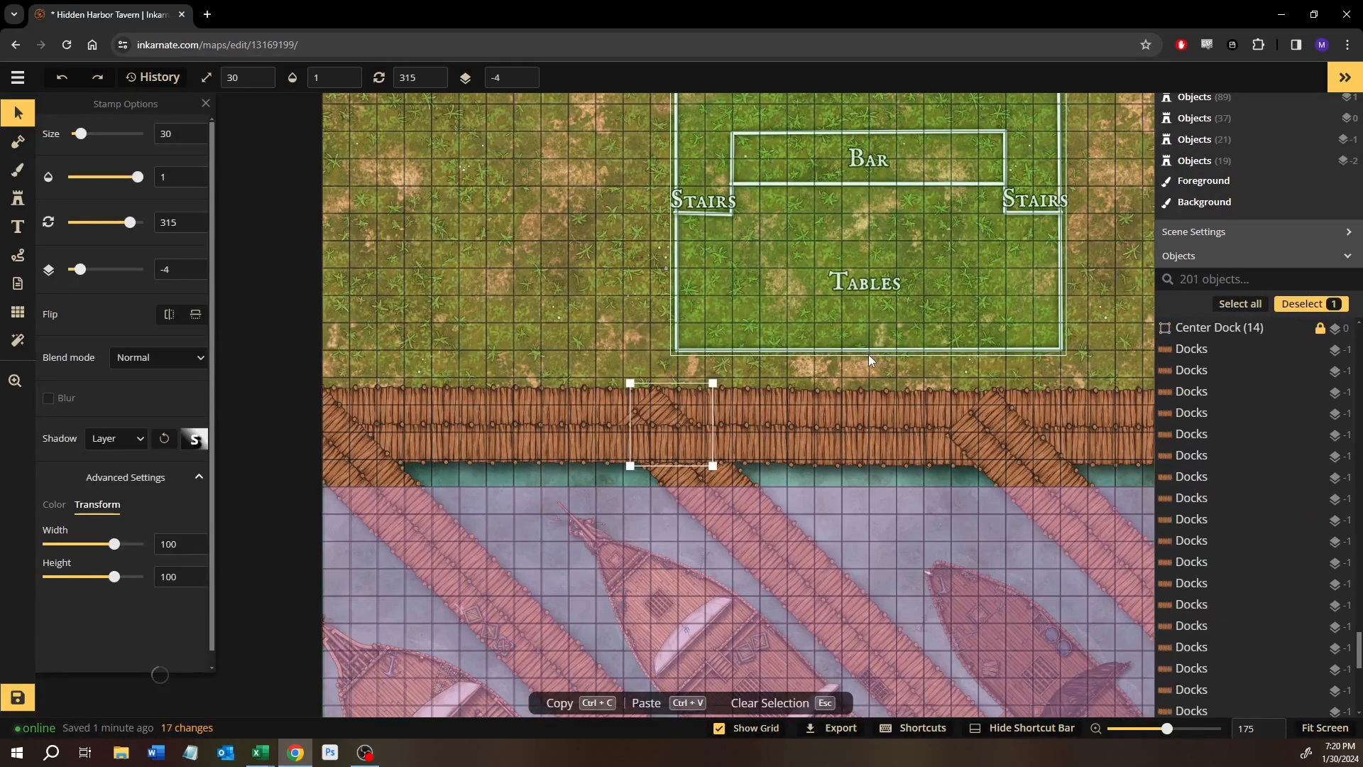
pyautogui.keyDown('shift'); pyautogui.click(677, 443); pyautogui.keyUp('shift')
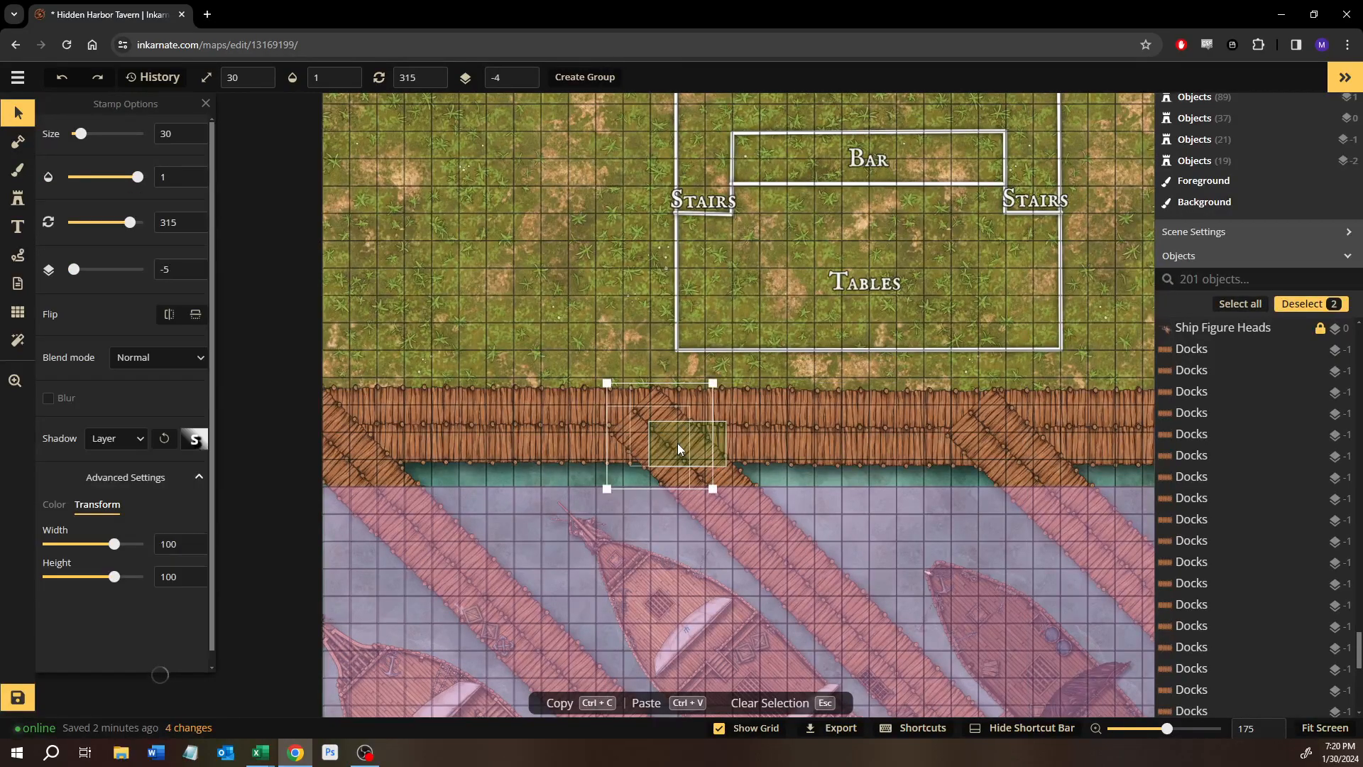
pyautogui.scroll(2, 677, 443)
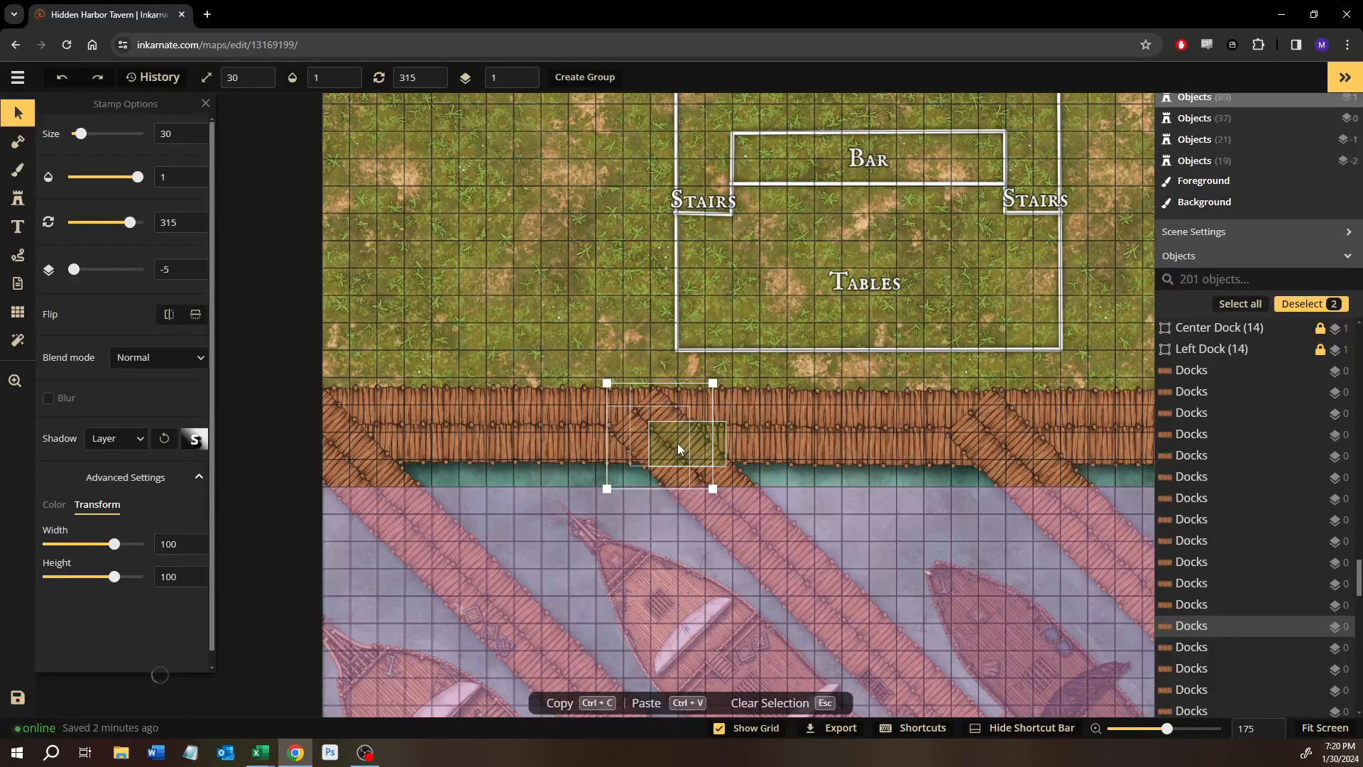
pyautogui.click(543, 305)
# Set up the Path tool with a solid line style in Segments mode.
pyautogui.scroll(-3, 394, 317)
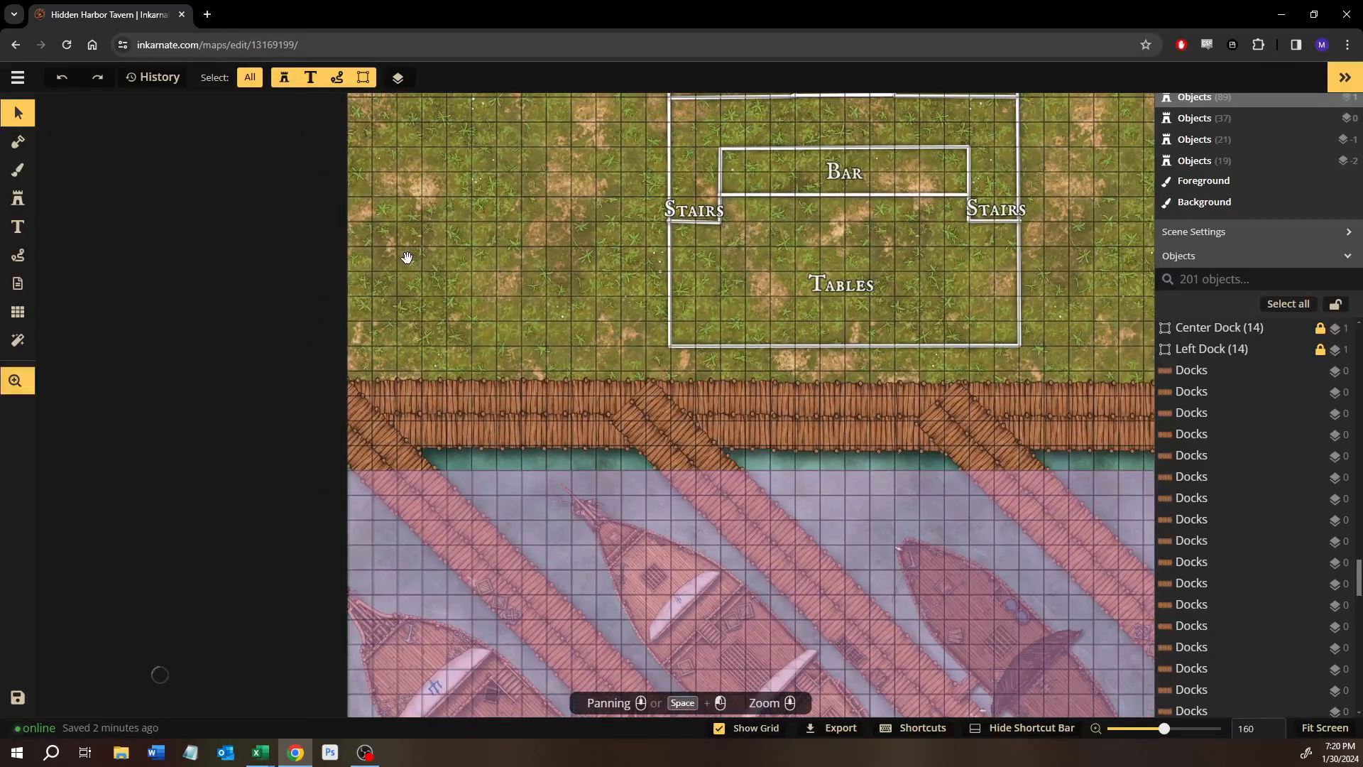
pyautogui.moveTo(407, 257); pyautogui.dragTo(497, 468)
pyautogui.click(19, 256)
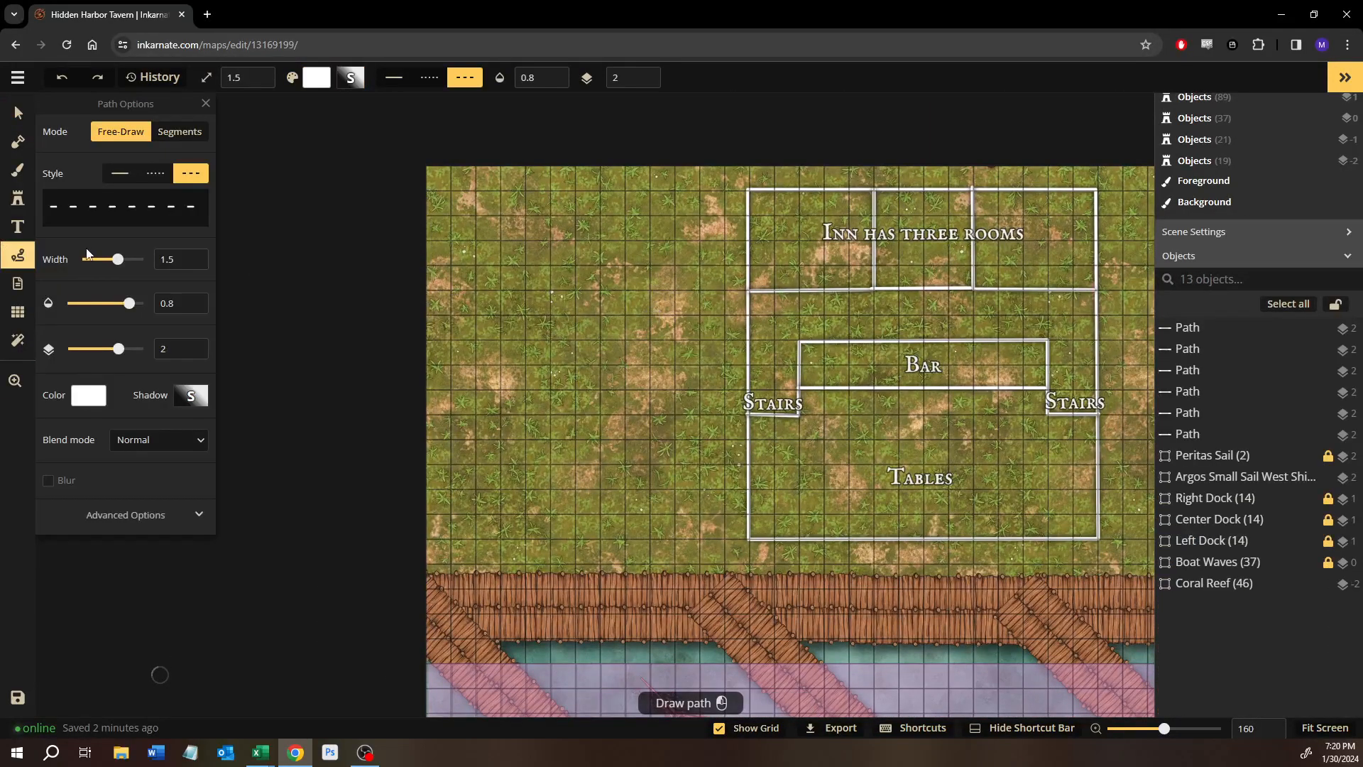
pyautogui.click(118, 175)
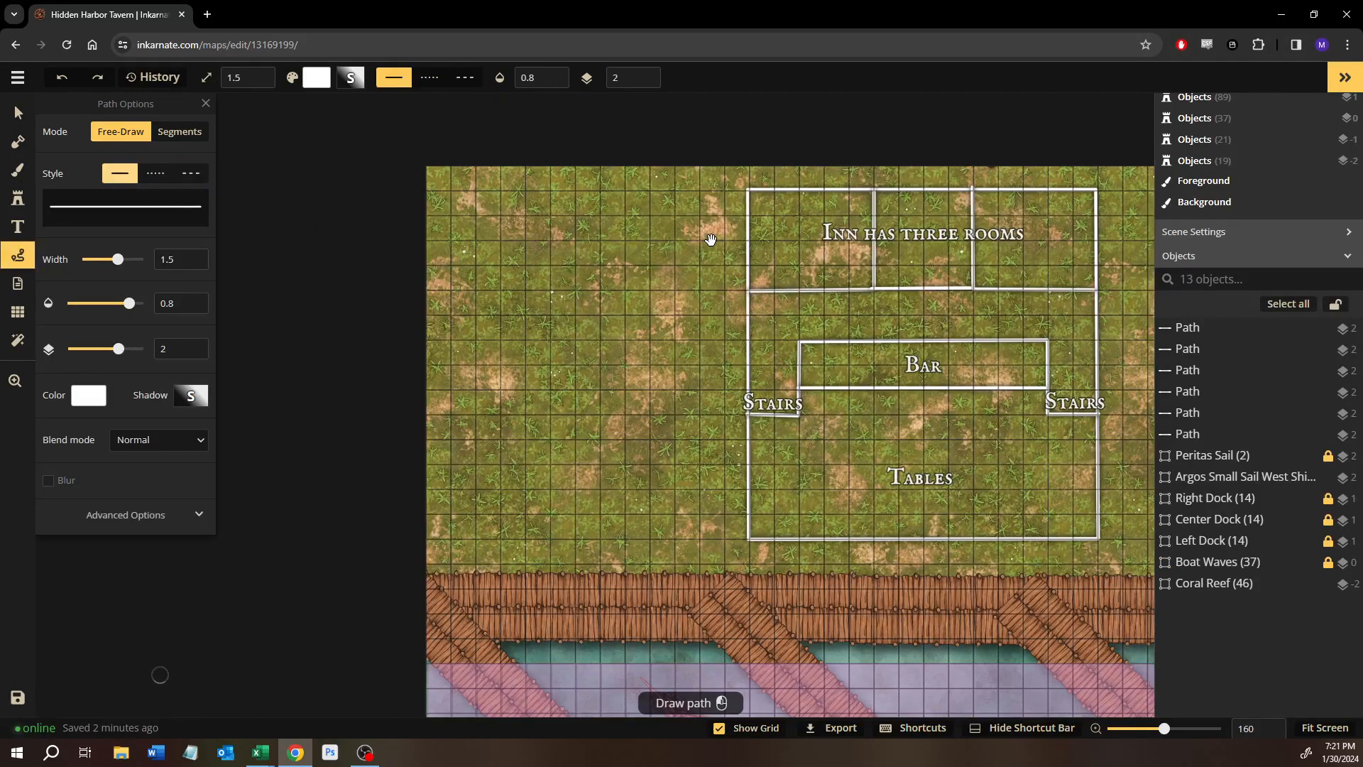
pyautogui.moveTo(667, 247); pyautogui.dragTo(554, 258)
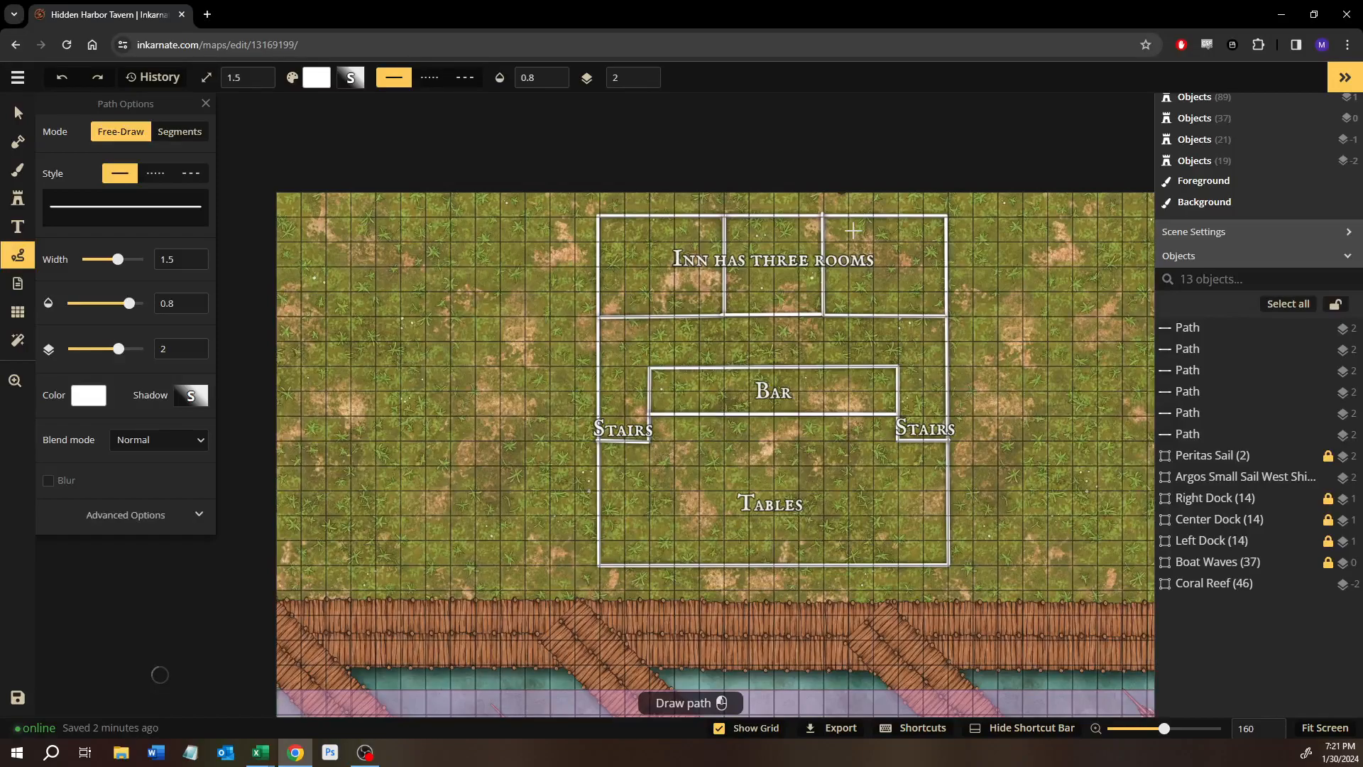
pyautogui.moveTo(1034, 258); pyautogui.dragTo(785, 267)
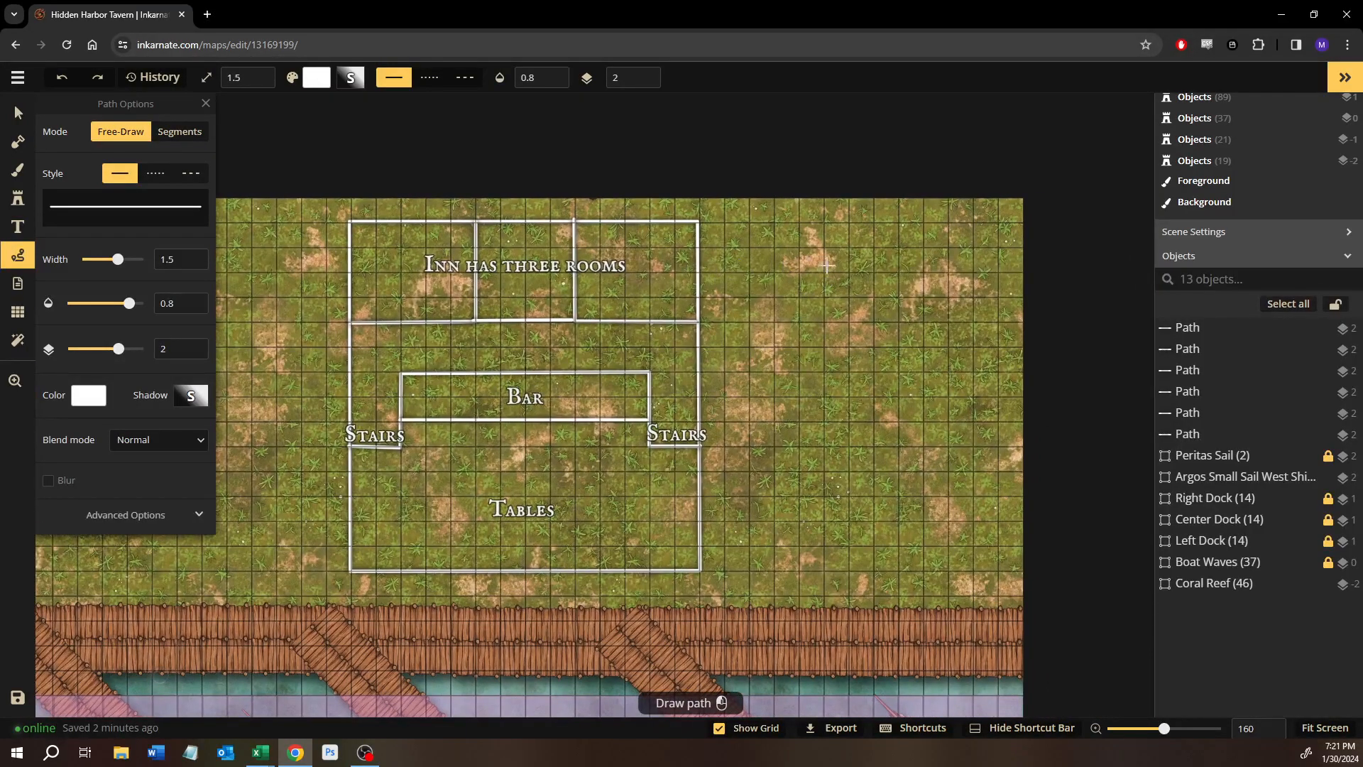
pyautogui.moveTo(459, 347); pyautogui.dragTo(761, 358)
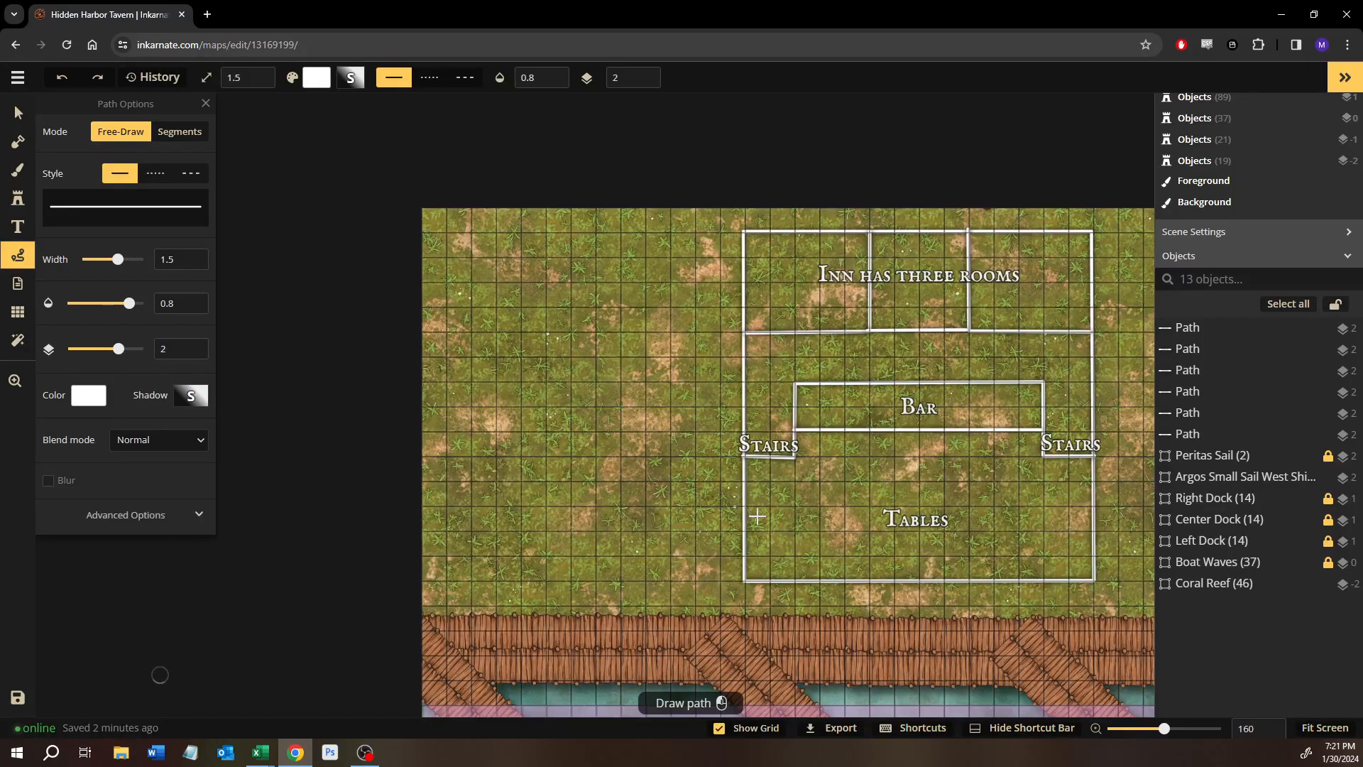
pyautogui.scroll(-10, 757, 516)
pyautogui.hscroll(5, 757, 516)
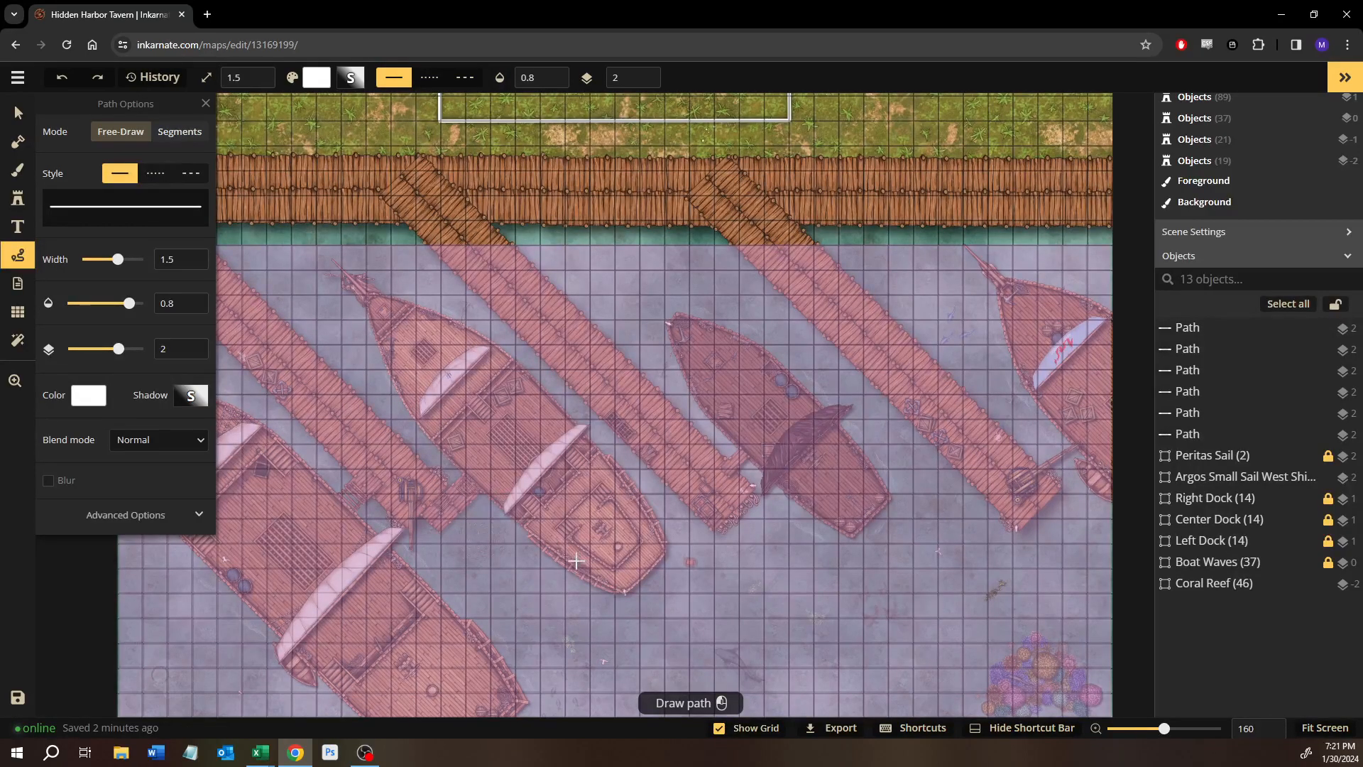
pyautogui.click(179, 133)
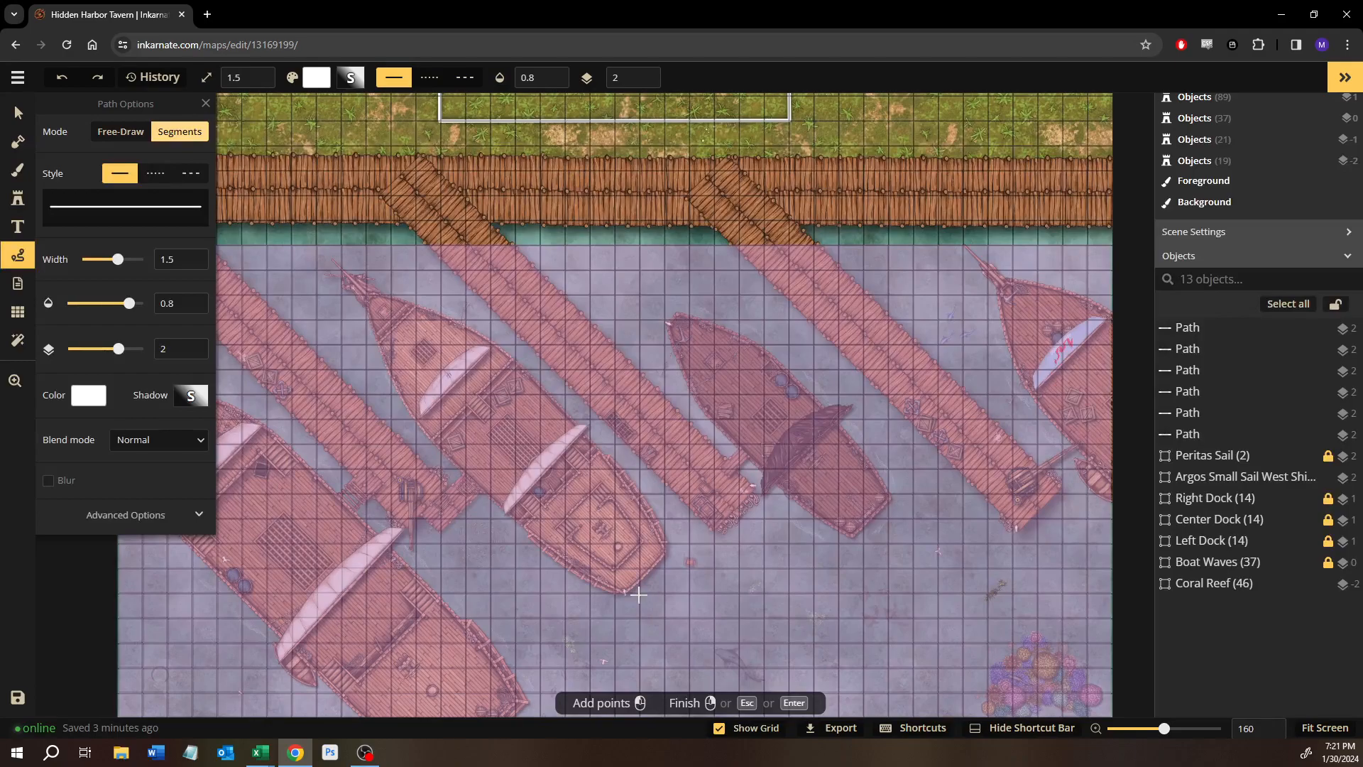
pyautogui.click(645, 575)
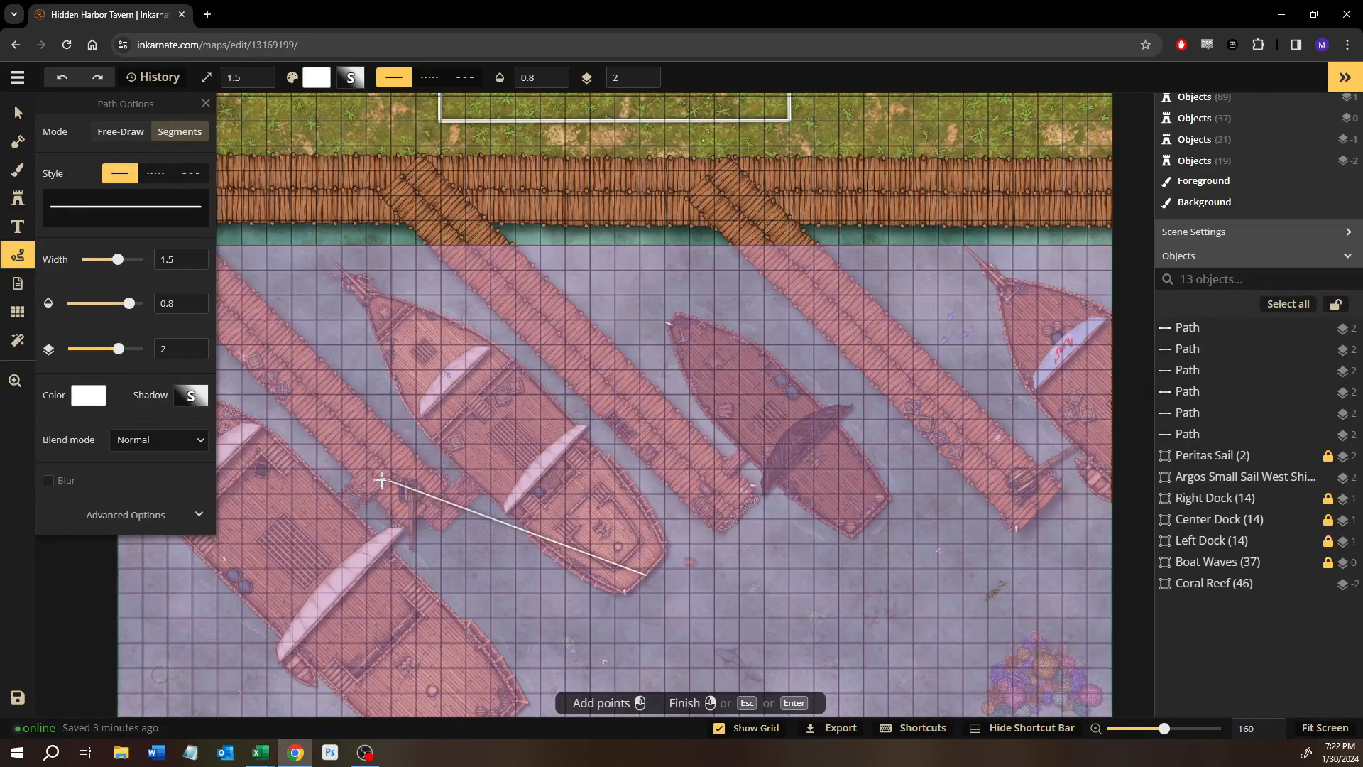
pyautogui.press('Escape')
pyautogui.moveTo(448, 577); pyautogui.dragTo(566, 489)
pyautogui.click(609, 653)
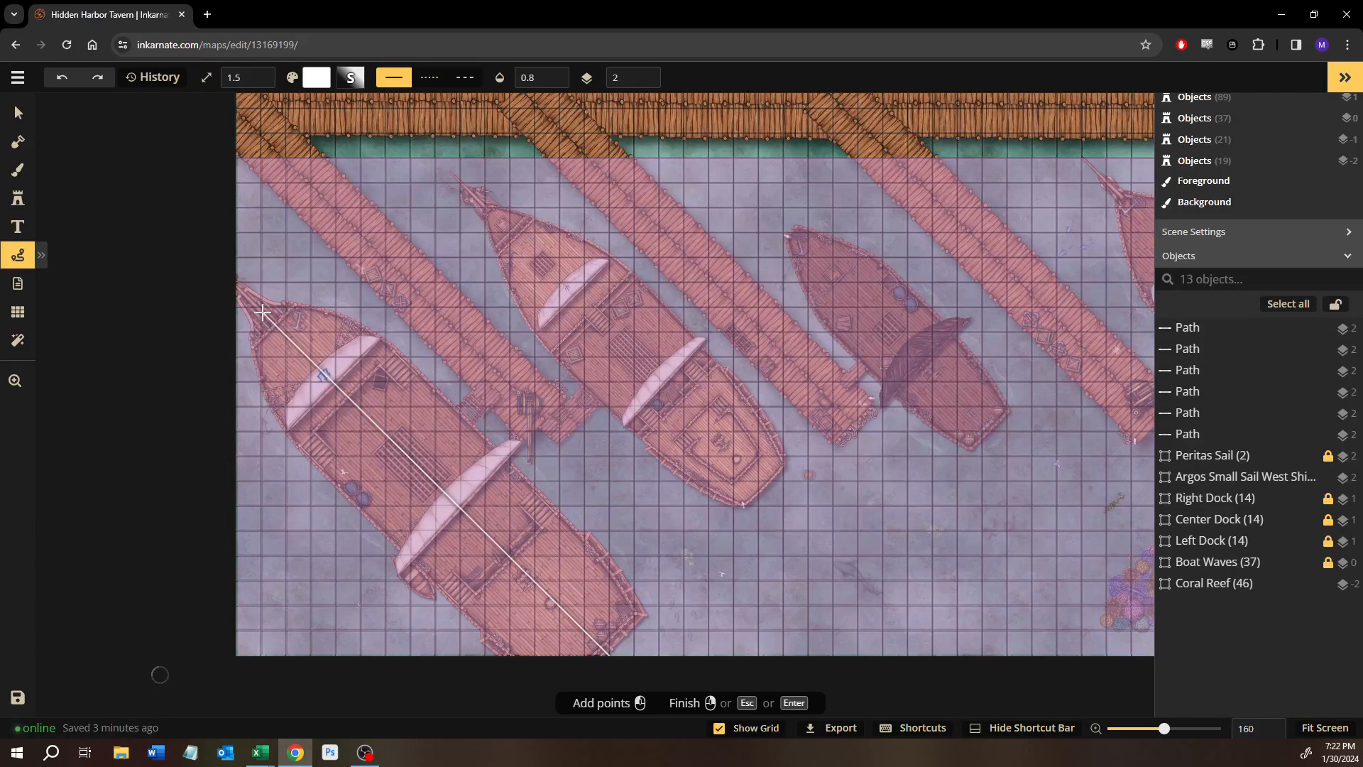
pyautogui.press('Escape')
# Draw a straight horizontal path level with the tavern's south wall, from two grid squares west of it past the map's west edge.
pyautogui.press('space')
pyautogui.scroll(7, 614, 418)
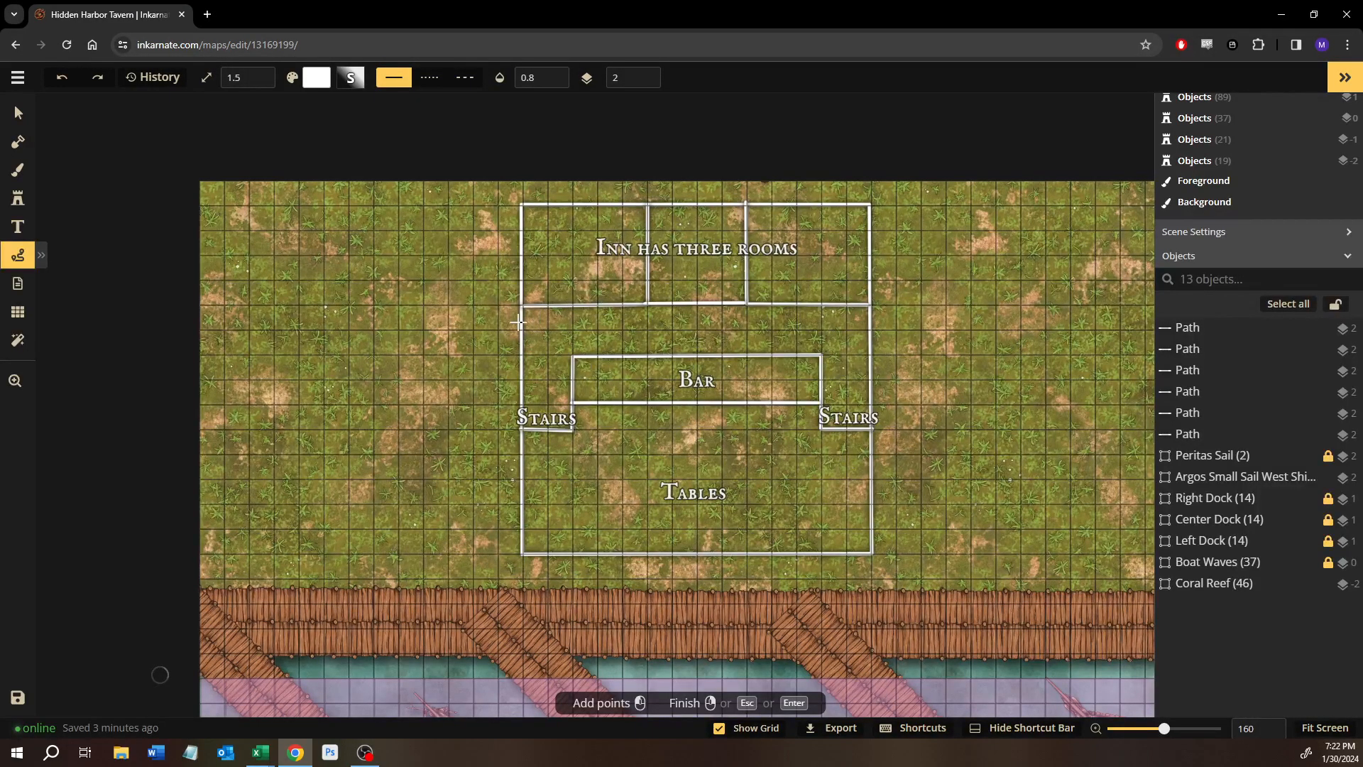
pyautogui.moveTo(478, 341); pyautogui.dragTo(639, 363)
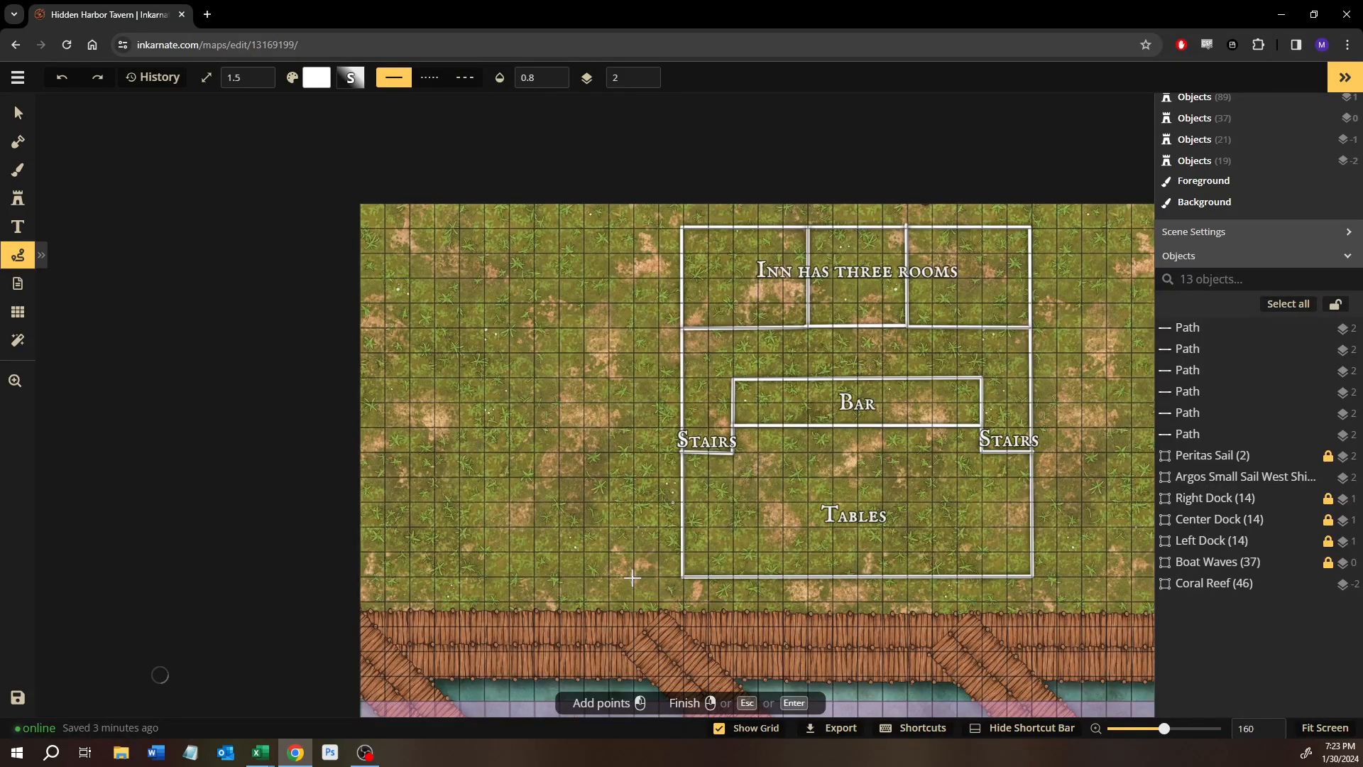
pyautogui.click(631, 577)
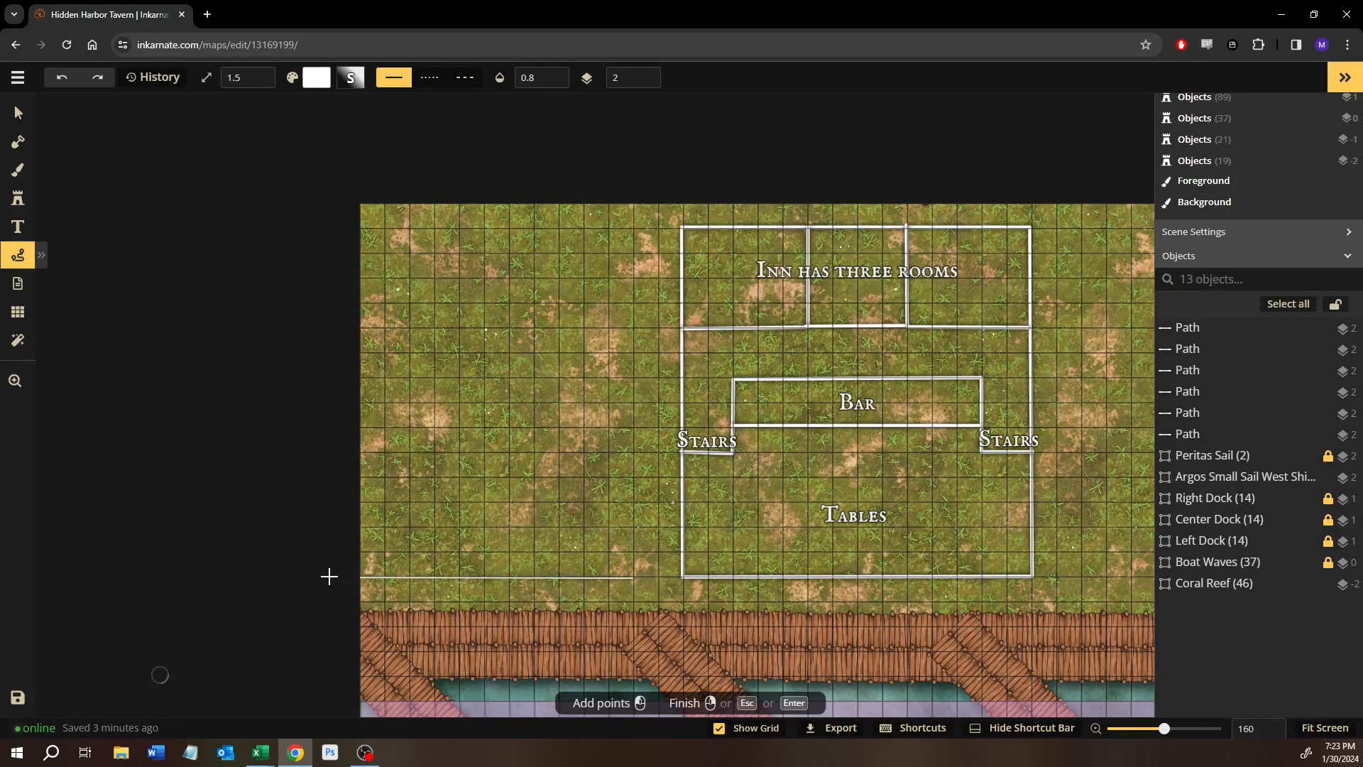
pyautogui.hotkey('ctrl', 'z')
pyautogui.doubleClick(340, 577)
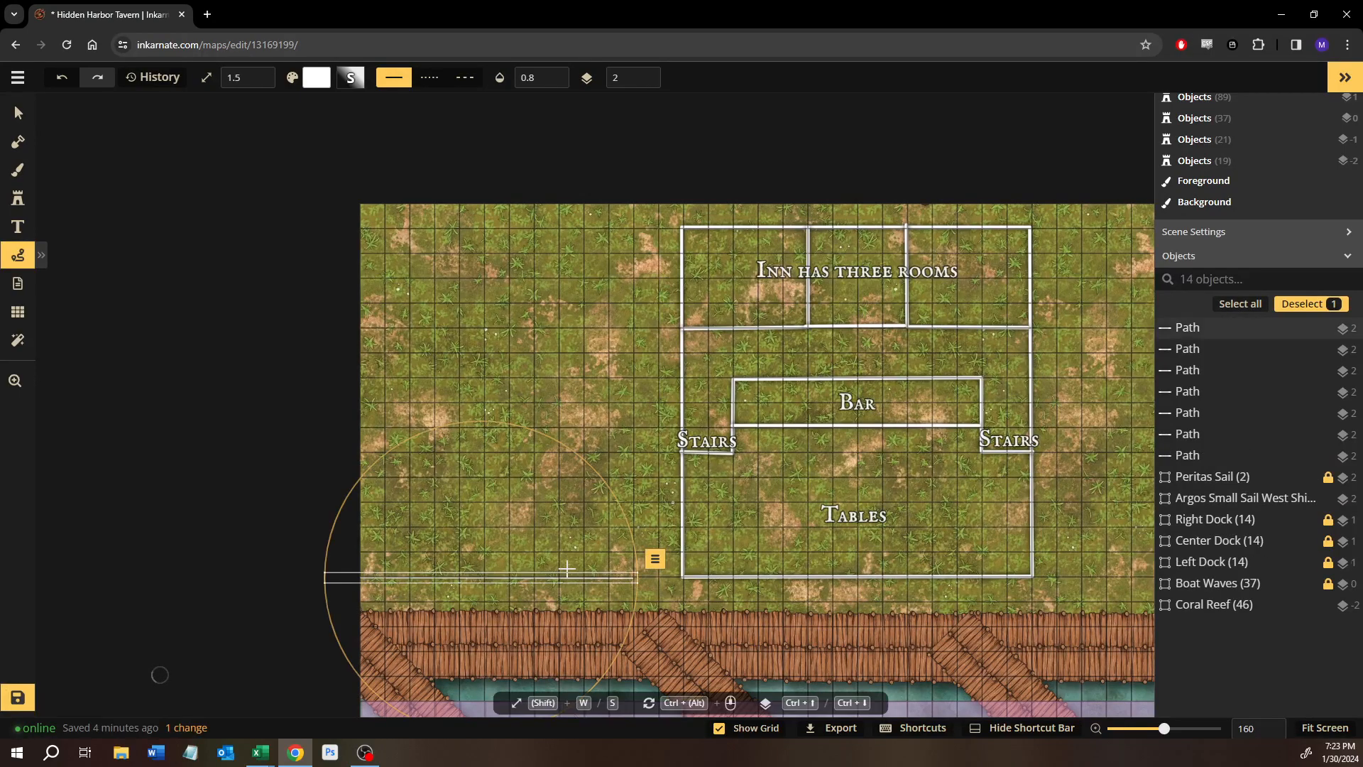
# Draw straight paths for the east and north sides of the outline west of the tavern, level with the tavern's south and north walls.
pyautogui.click(631, 230)
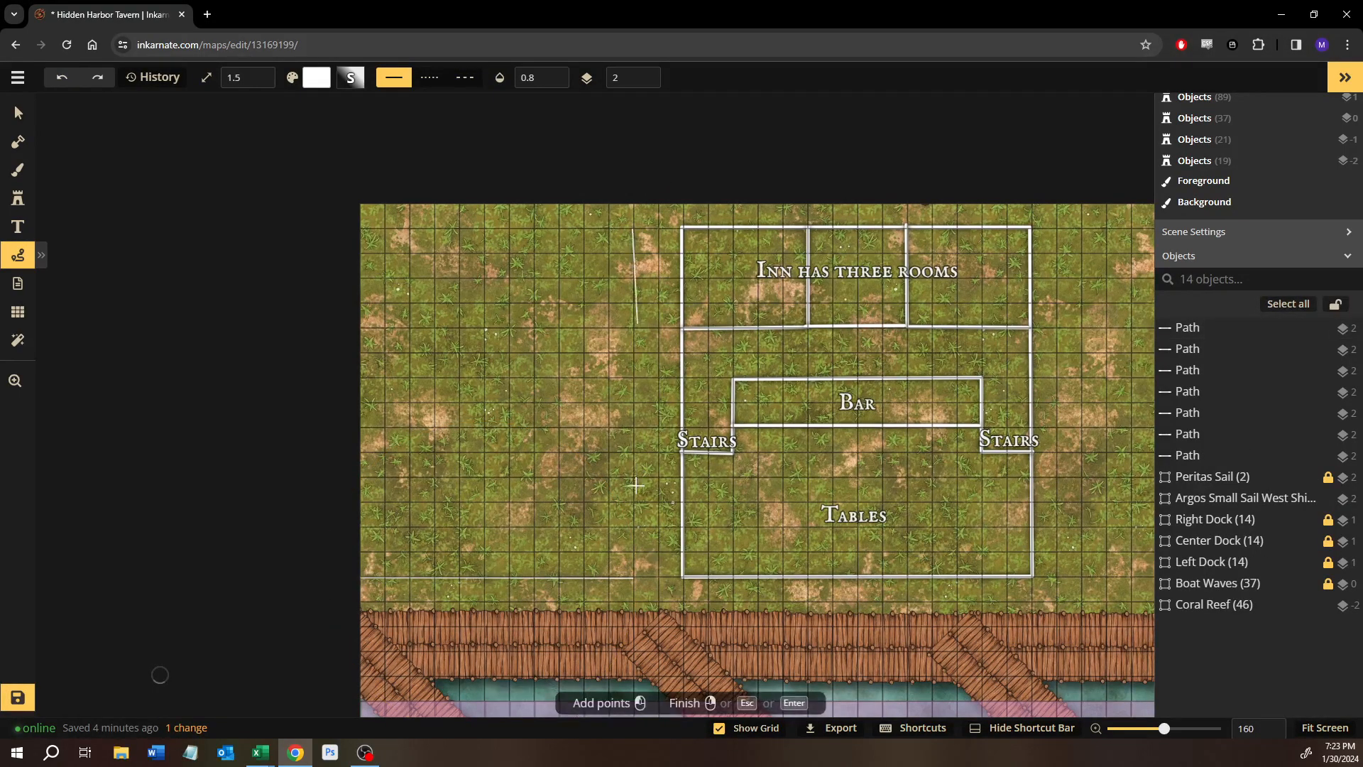
pyautogui.doubleClick(634, 579)
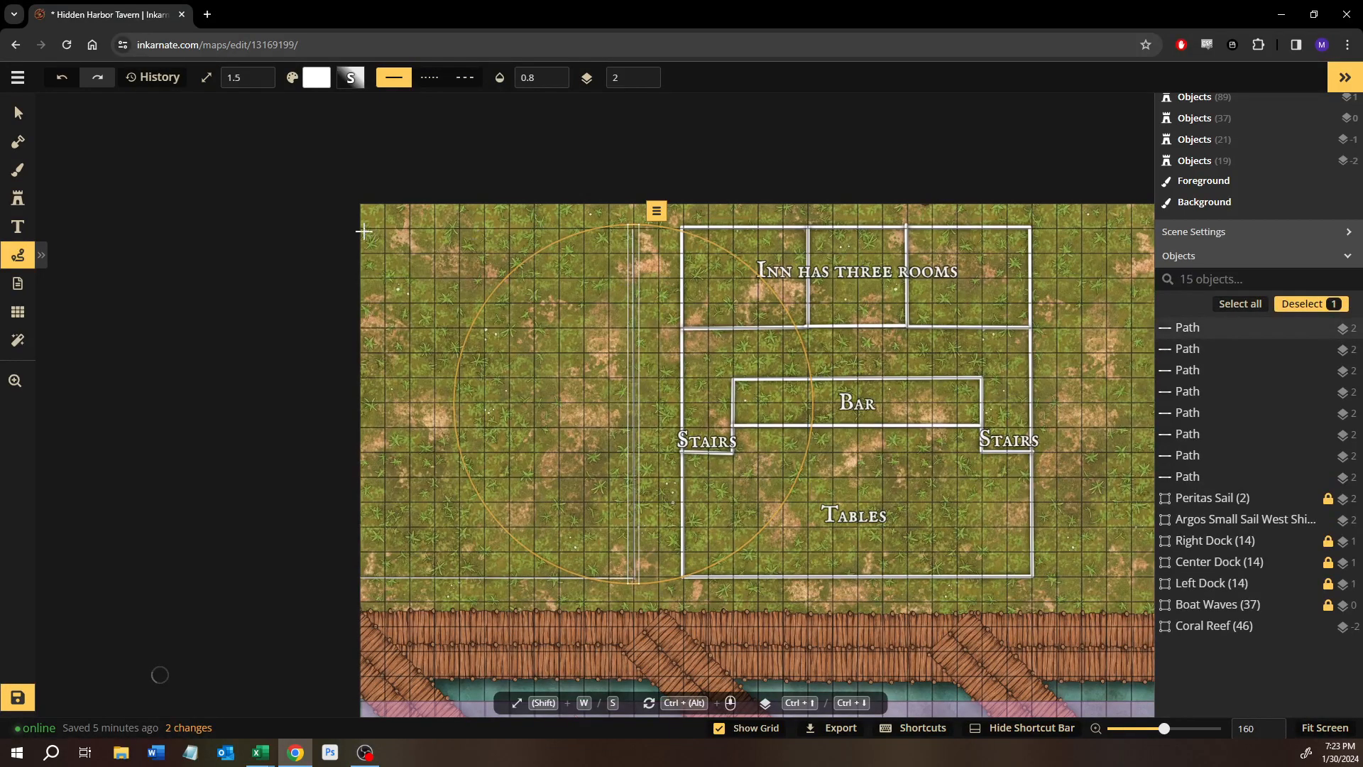
pyautogui.click(335, 226)
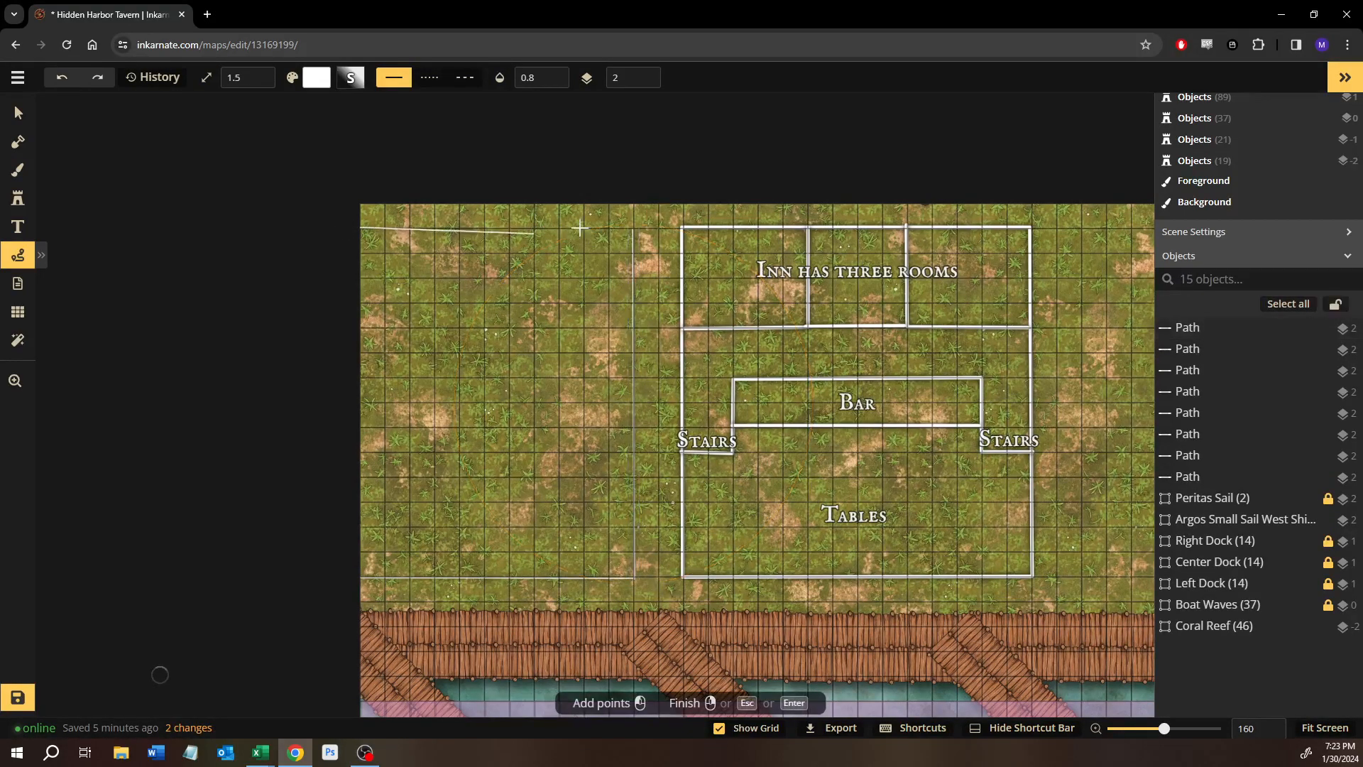
pyautogui.doubleClick(636, 227)
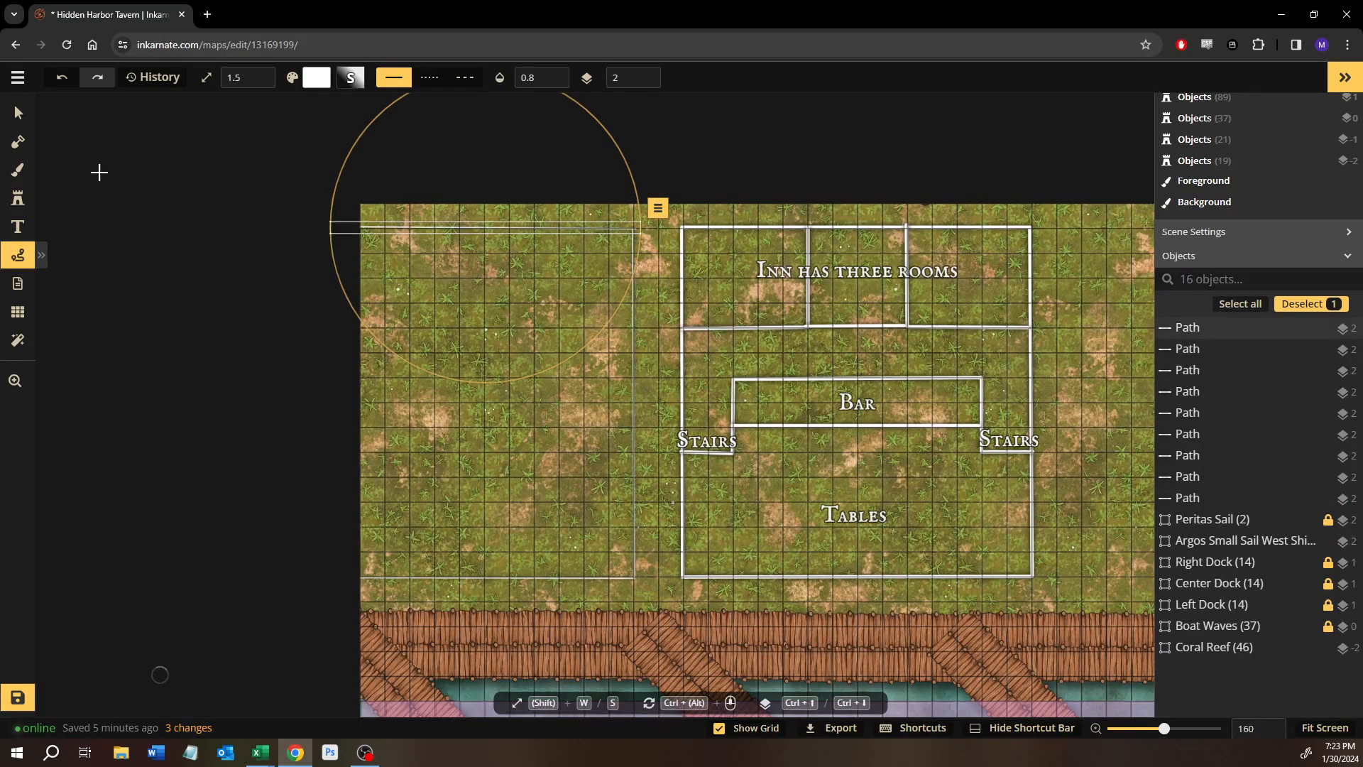
# Add the text label "Warehouse" inside the new outline west of the tavern.
pyautogui.click(14, 113)
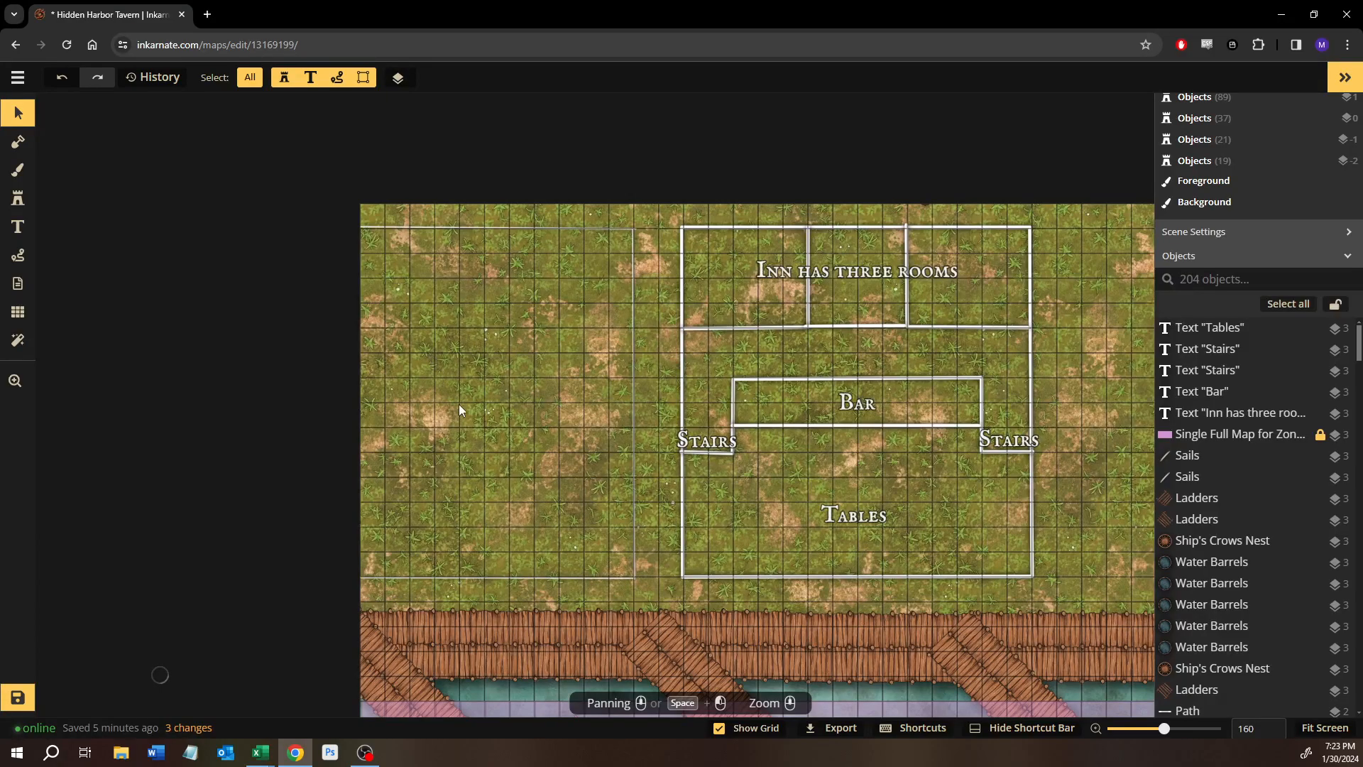
pyautogui.click(17, 226)
pyautogui.click(442, 358)
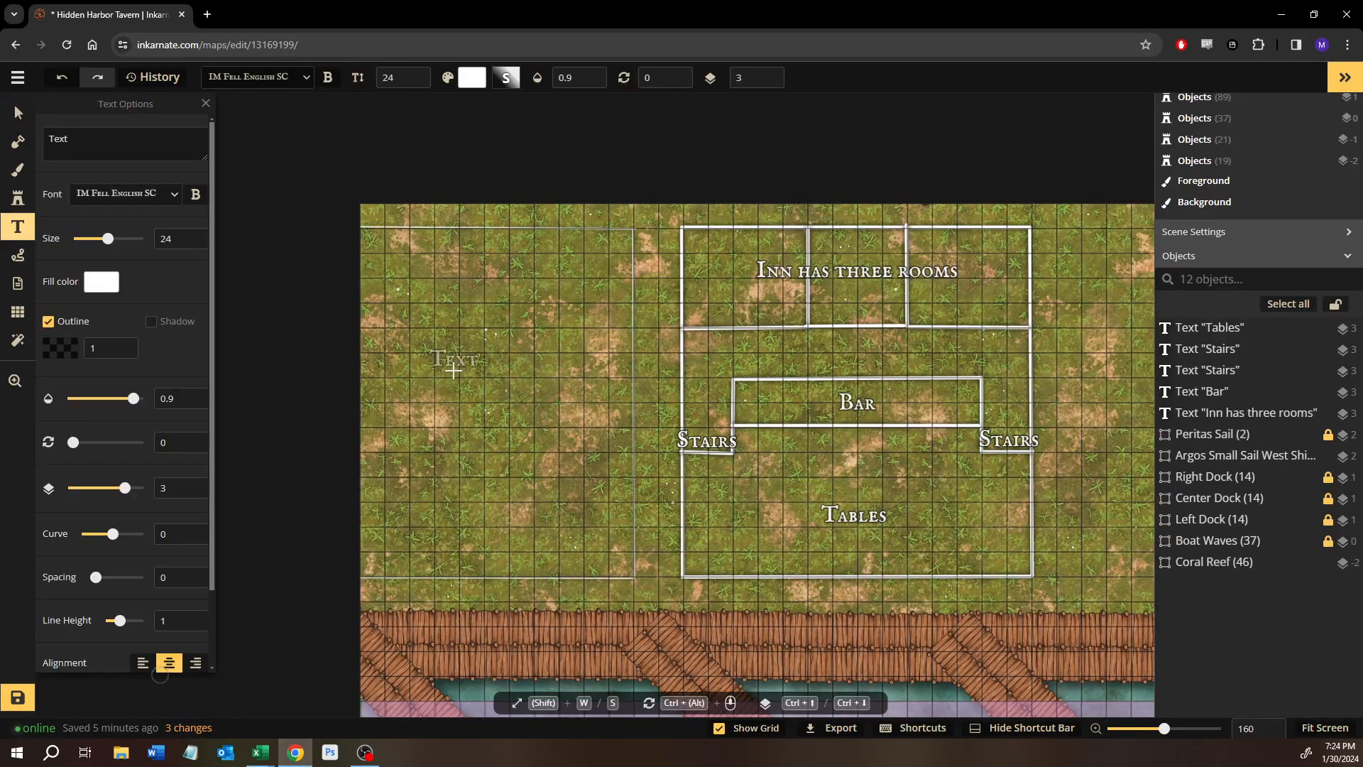
pyautogui.write('Ware')
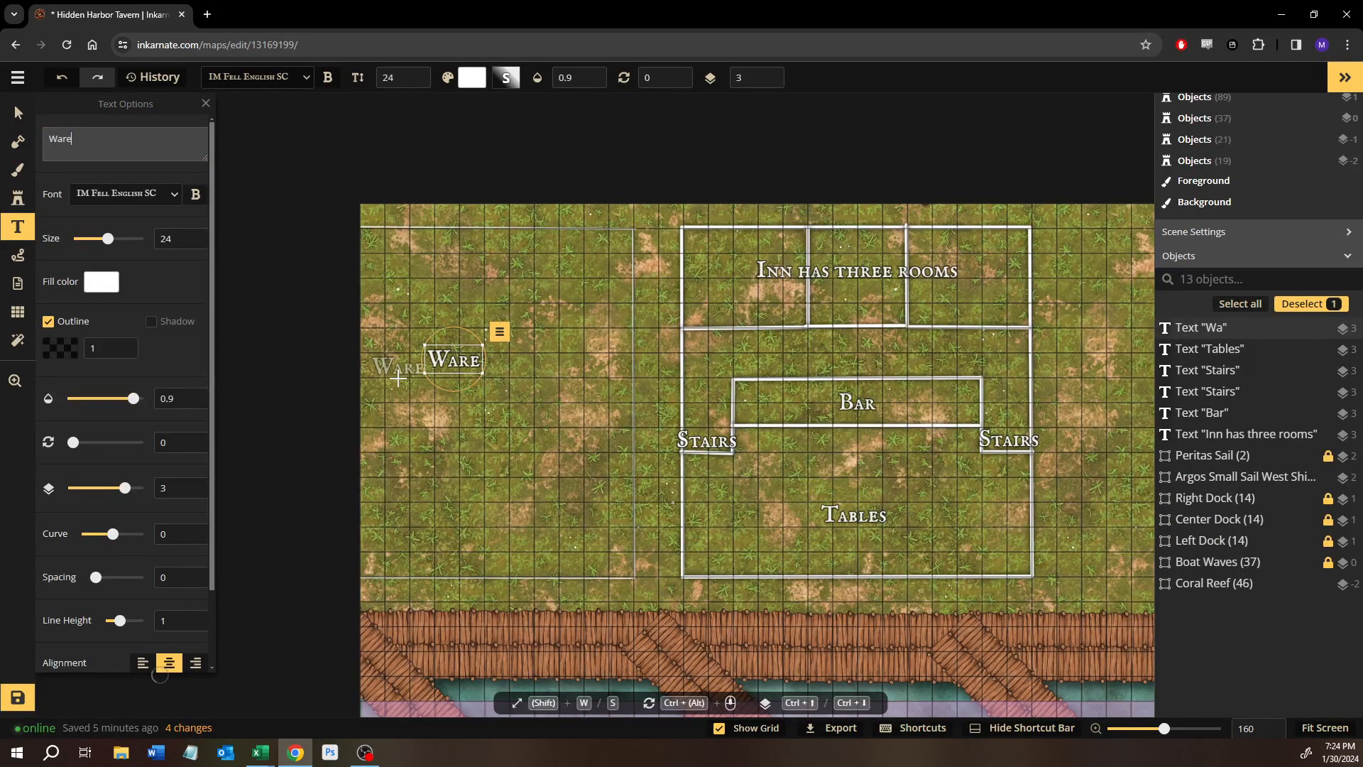
pyautogui.write('house')
pyautogui.click(18, 114)
# Search the stamp catalog for "composite" and examine the roof sets, including the Farmstead Composites variants.
pyautogui.moveTo(788, 393); pyautogui.dragTo(409, 369)
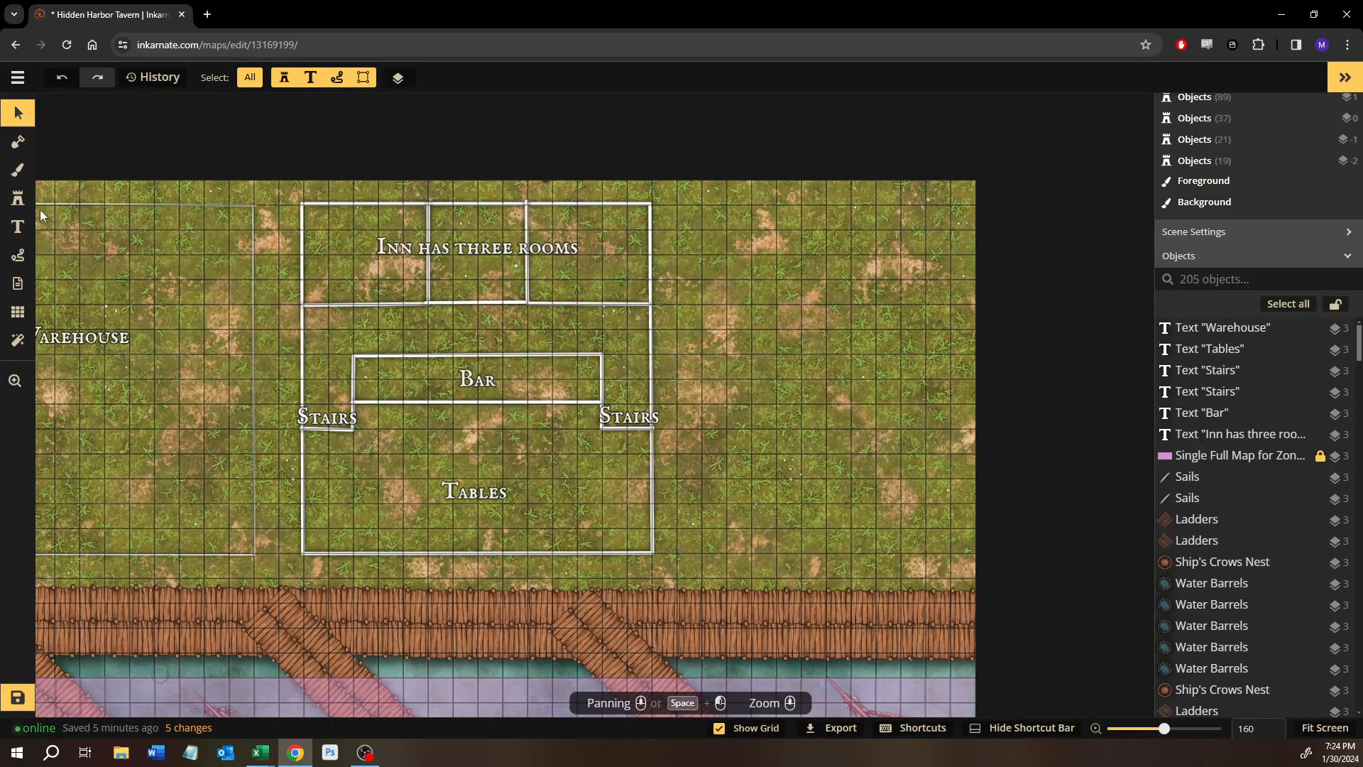
pyautogui.click(18, 198)
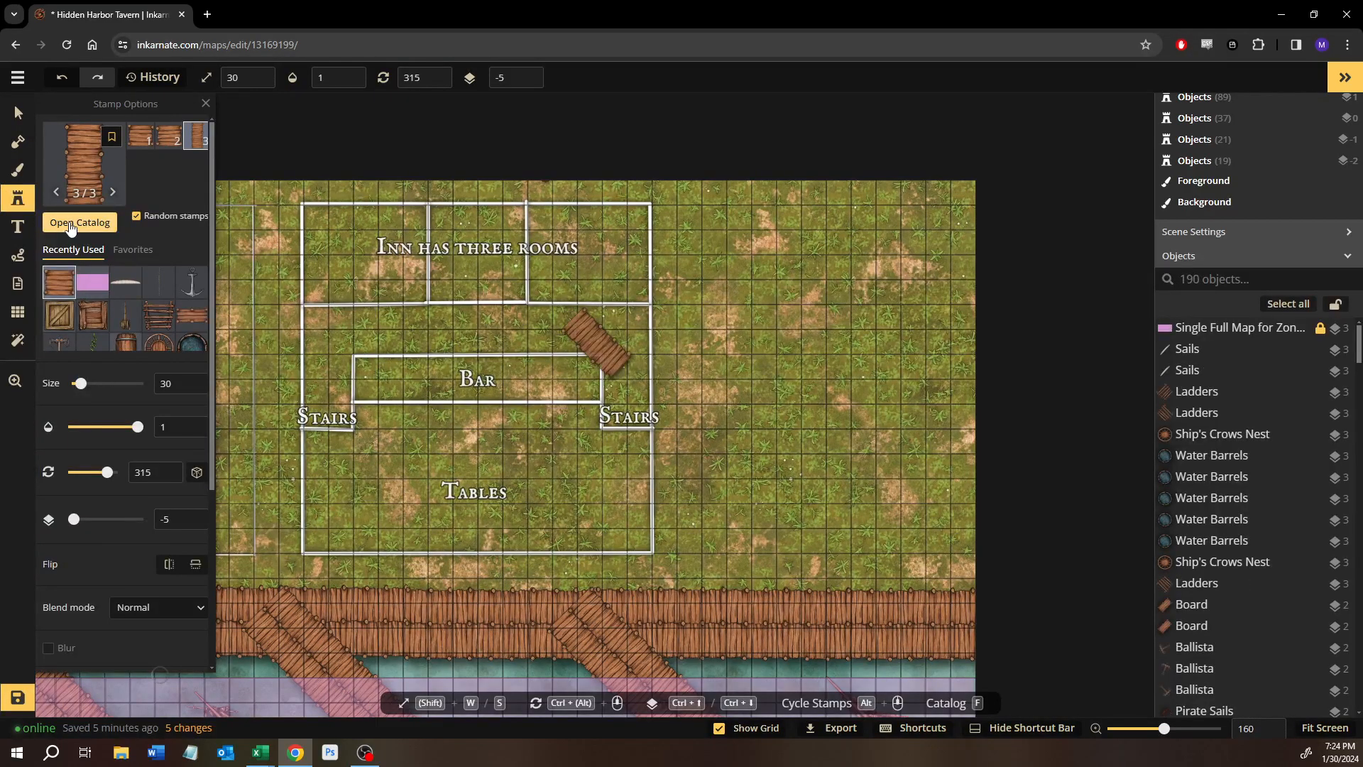
pyautogui.click(70, 225)
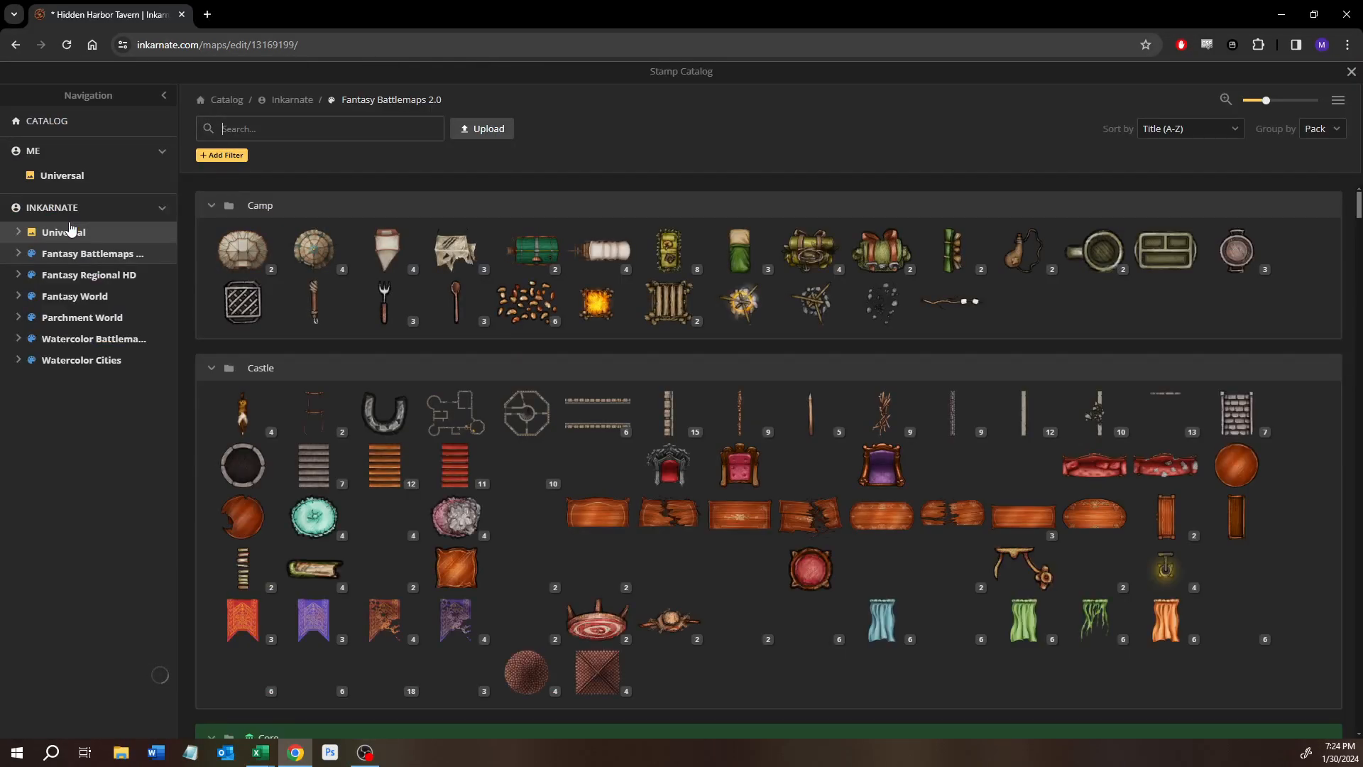
pyautogui.write('composite')
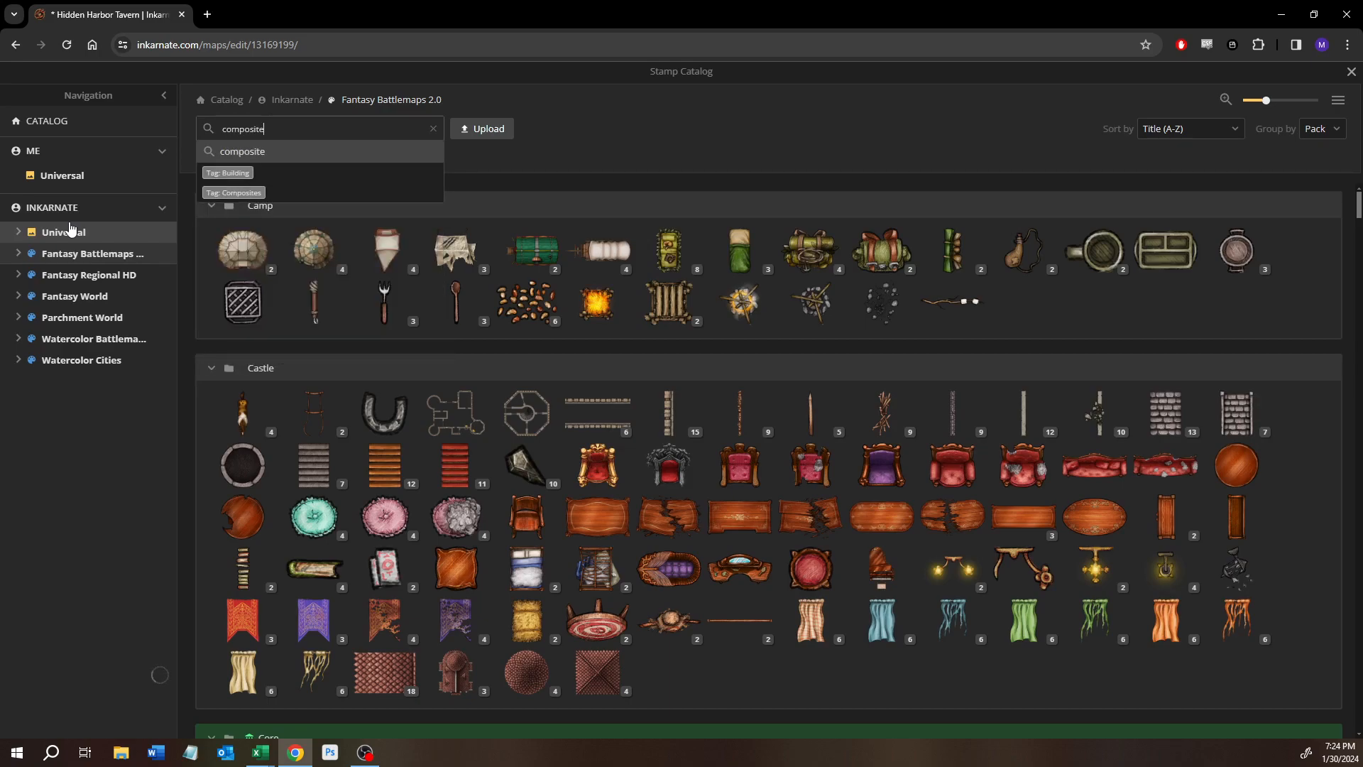
pyautogui.press('Return')
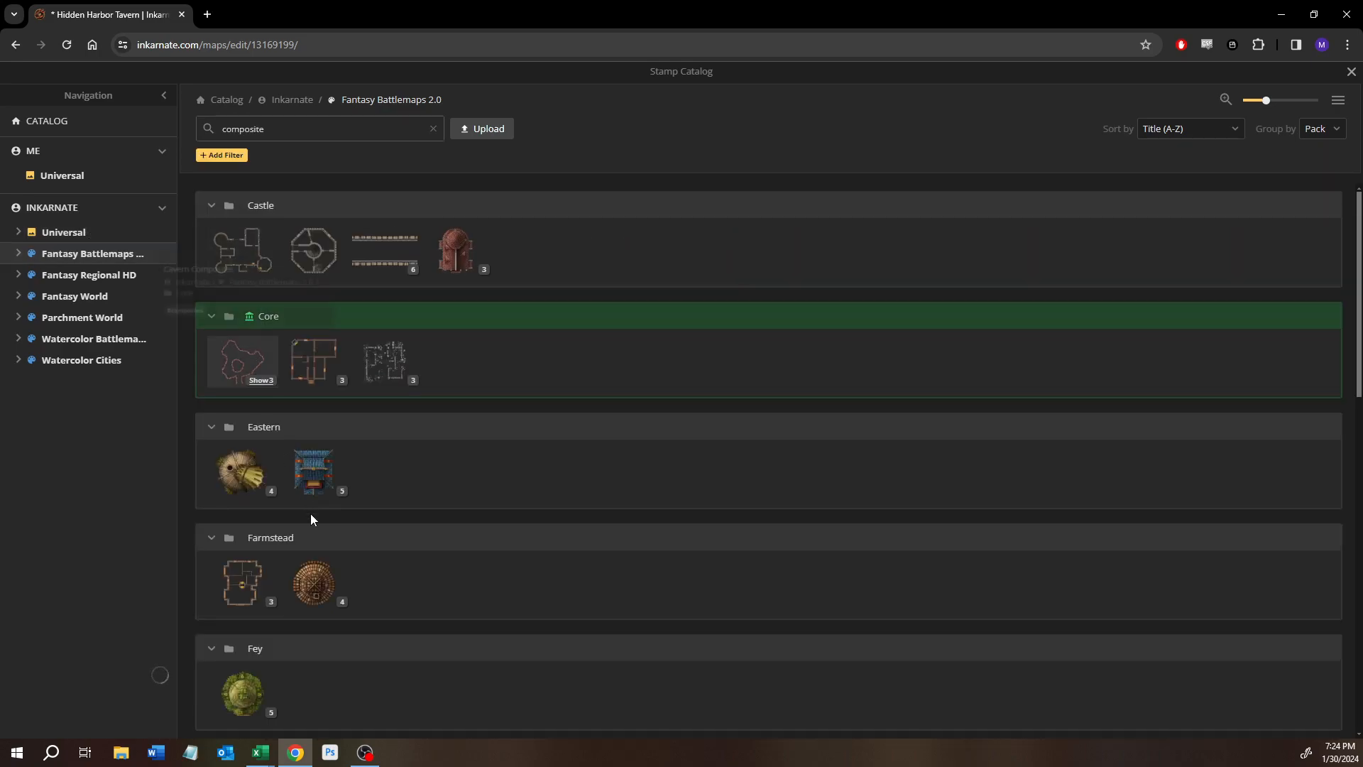
pyautogui.scroll(-3, 331, 550)
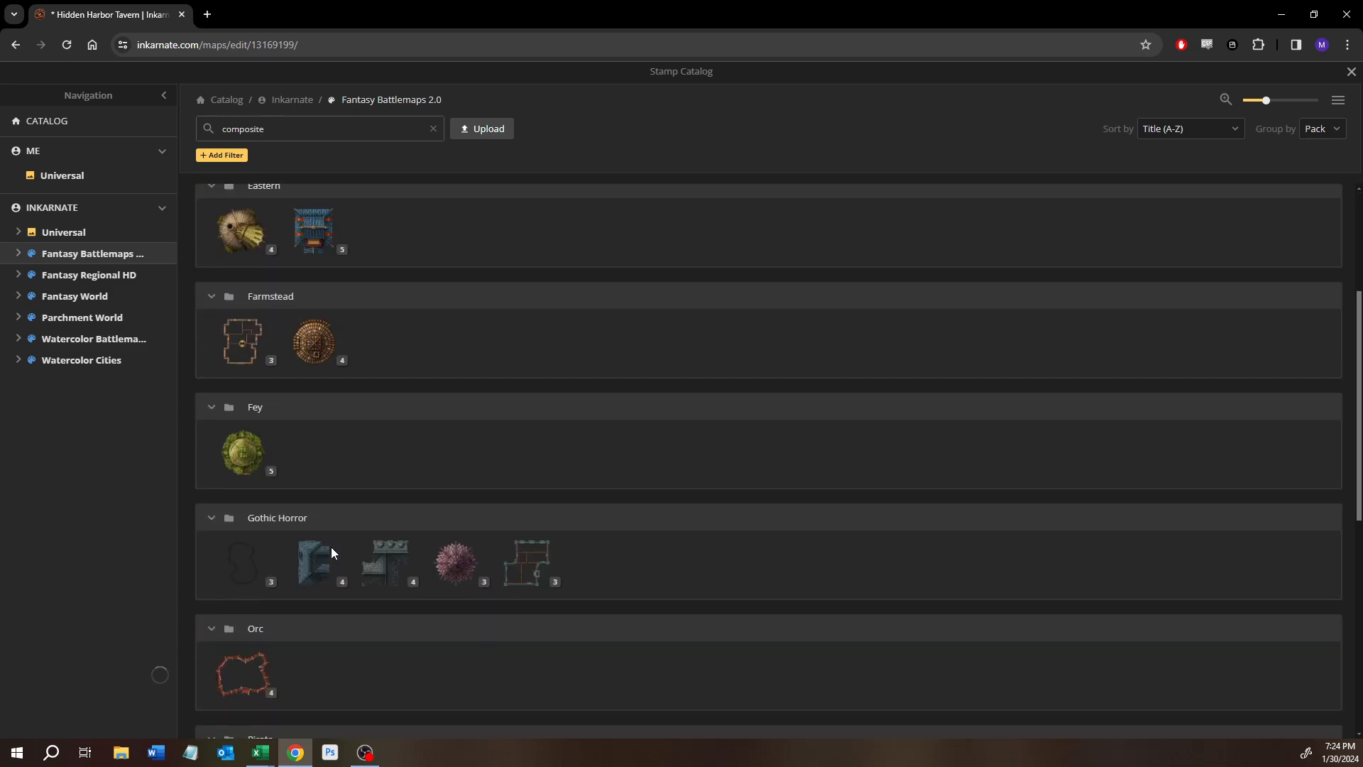
pyautogui.scroll(-6, 331, 548)
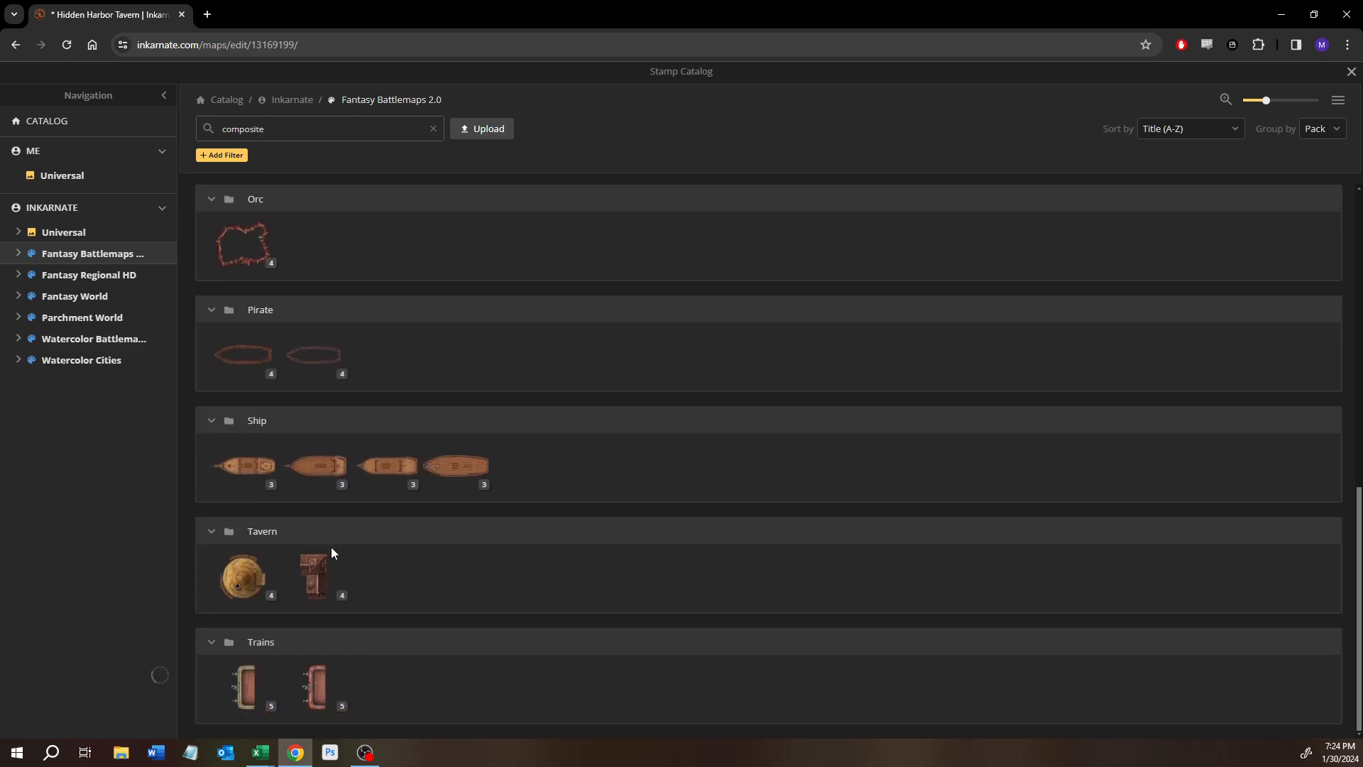
pyautogui.moveTo(326, 582)
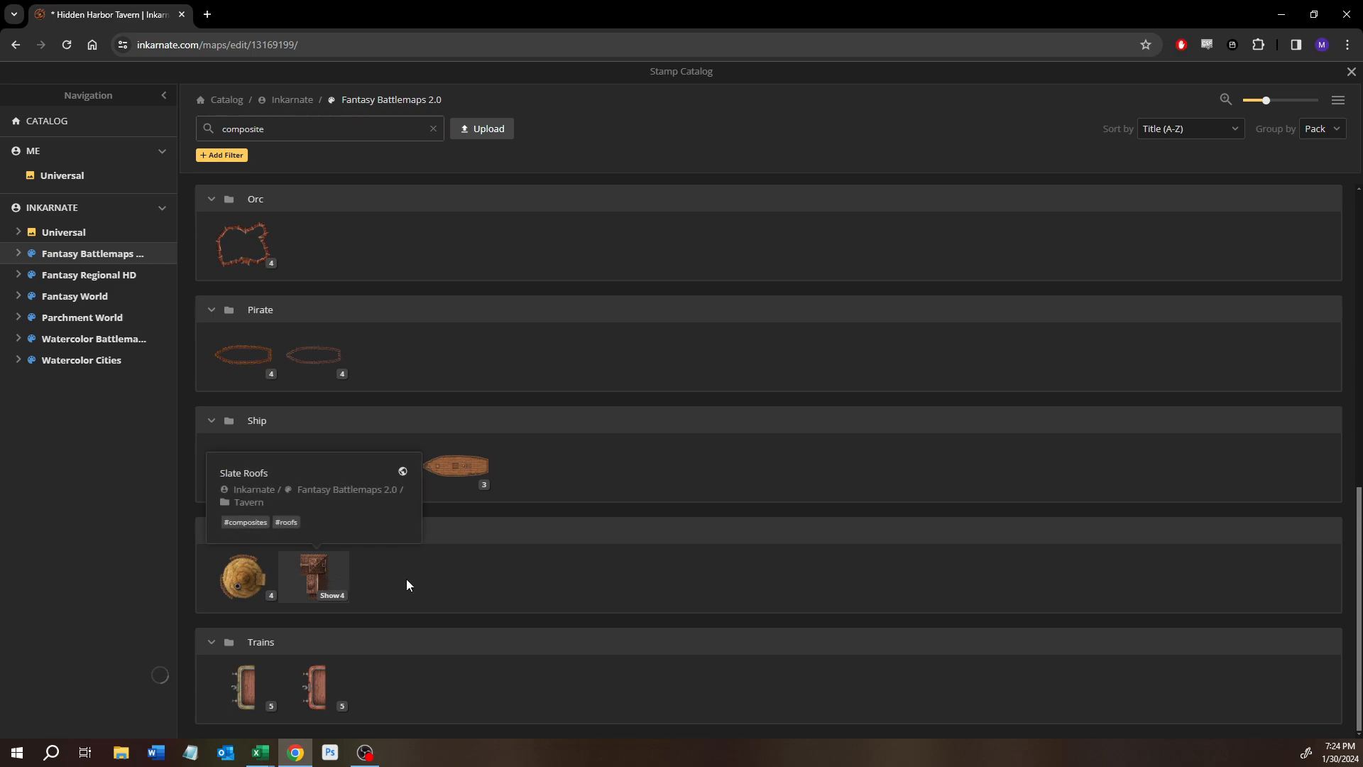
pyautogui.scroll(5, 406, 578)
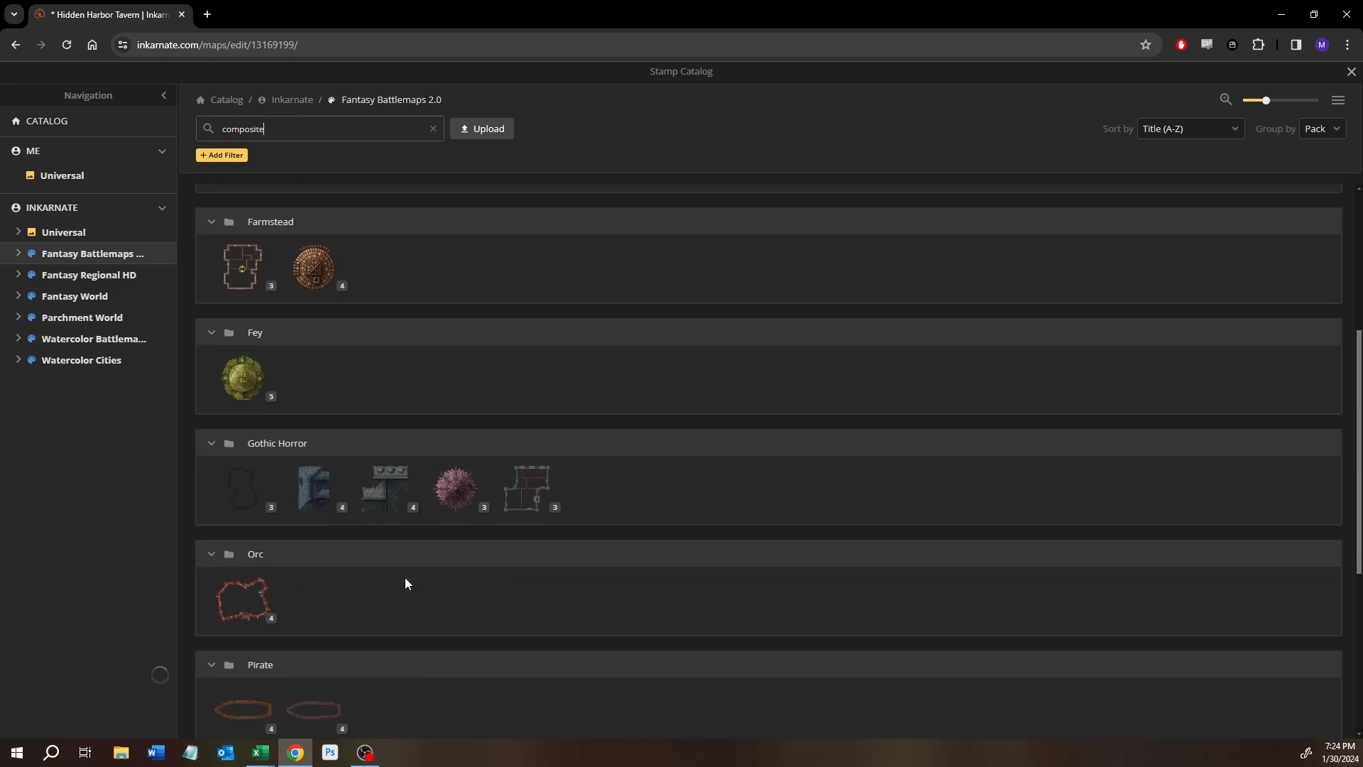
pyautogui.moveTo(323, 489)
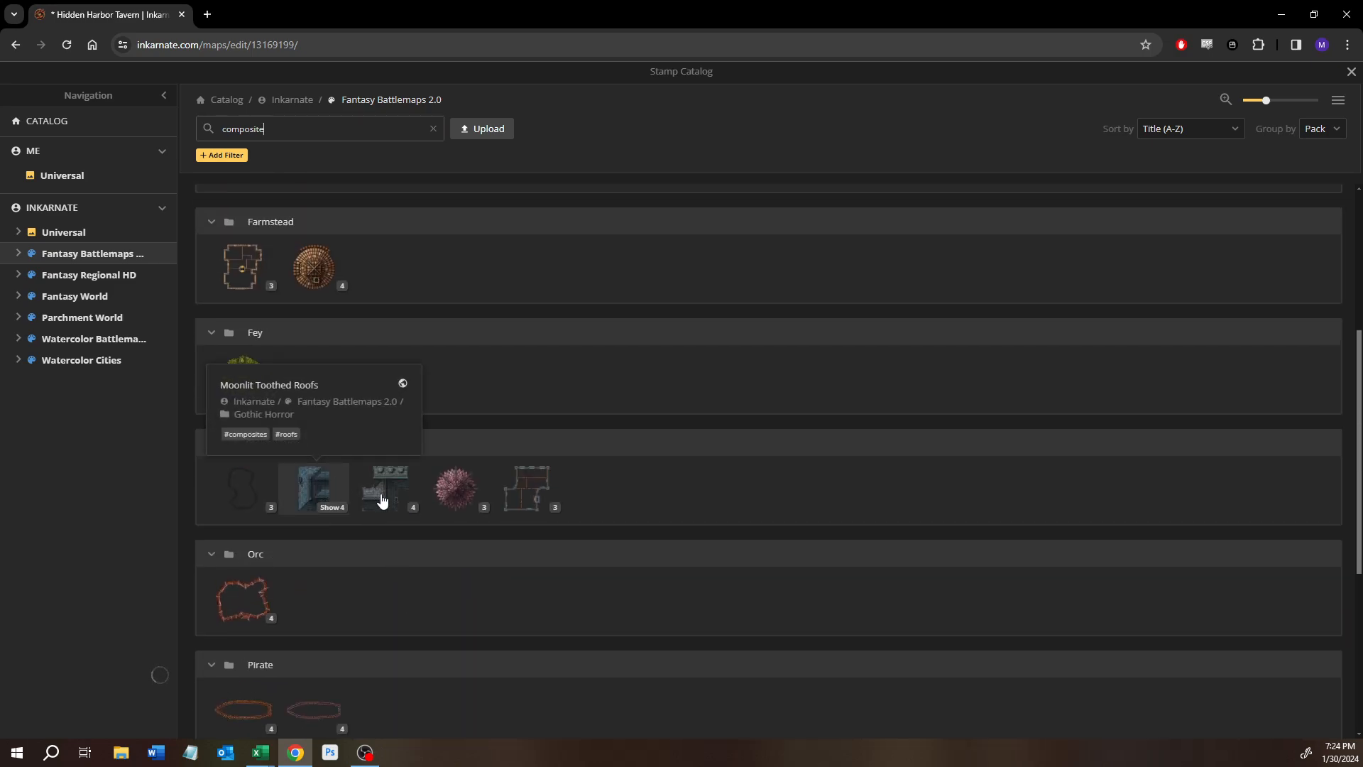
pyautogui.scroll(3, 389, 560)
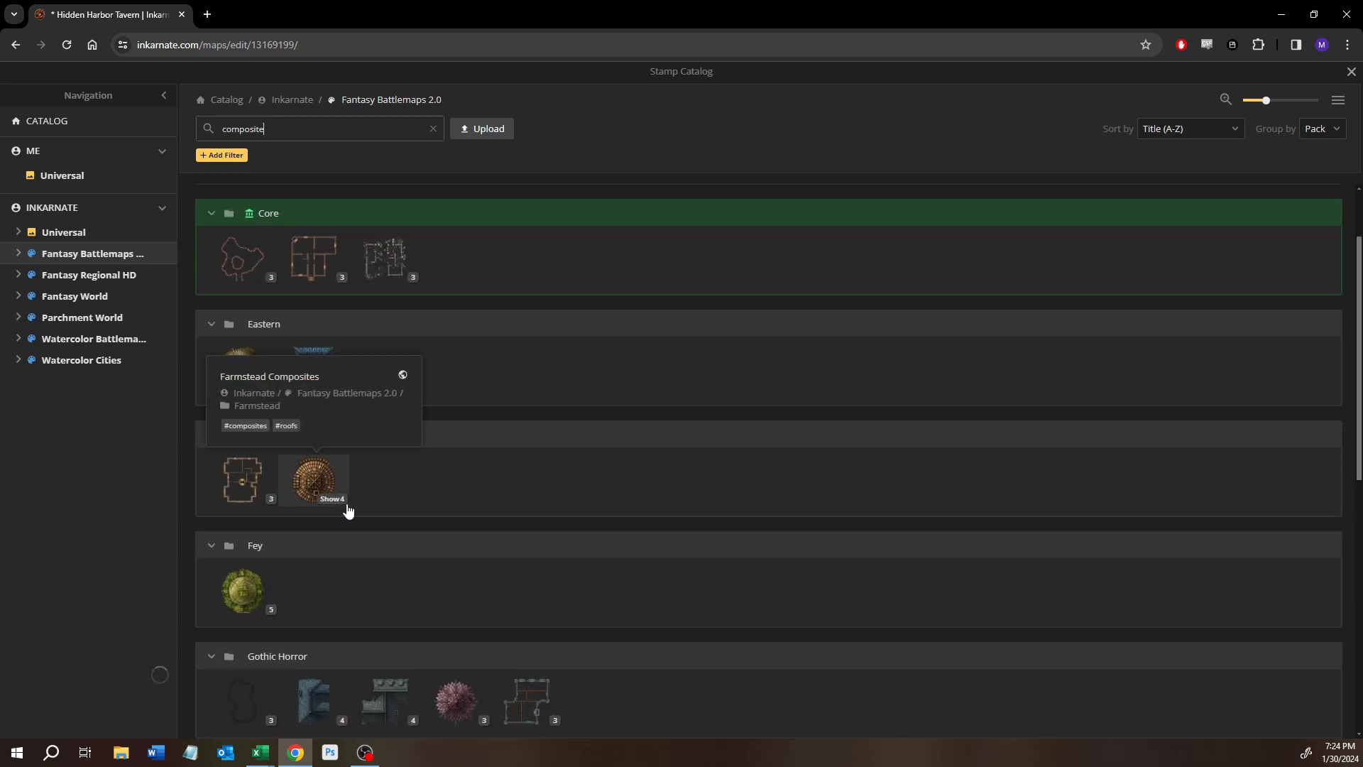
pyautogui.click(340, 502)
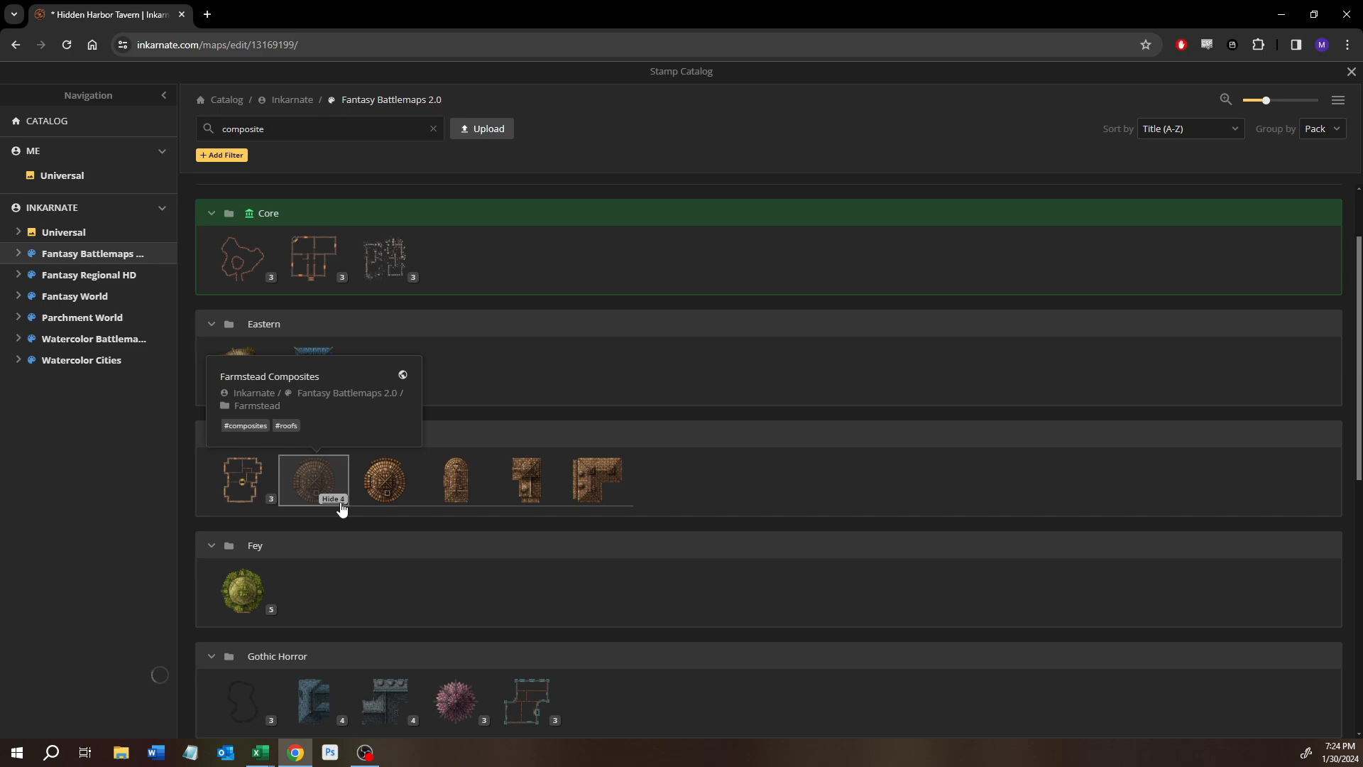
pyautogui.moveTo(520, 484)
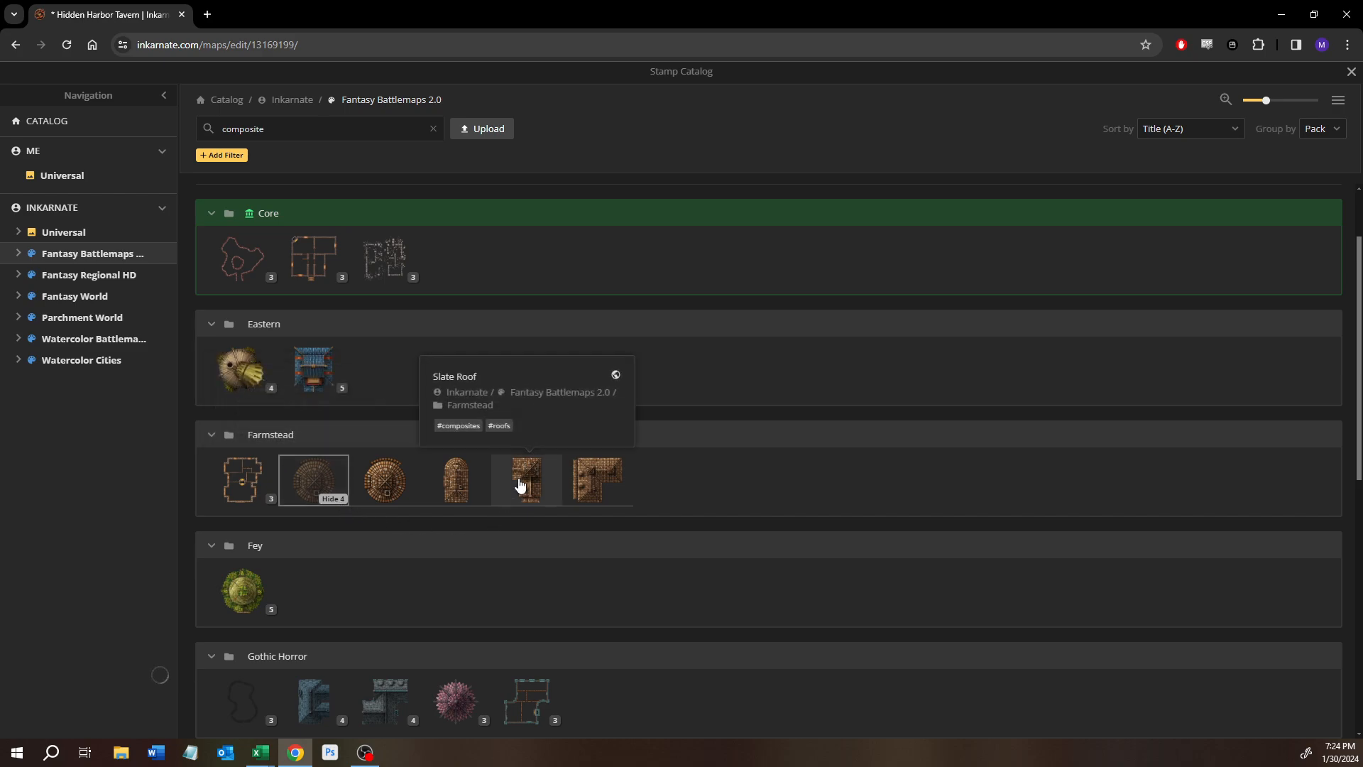
# Search the stamp catalog for "house", expand the Core House Composites and choose the small variant with angled walls.
pyautogui.doubleClick(253, 129)
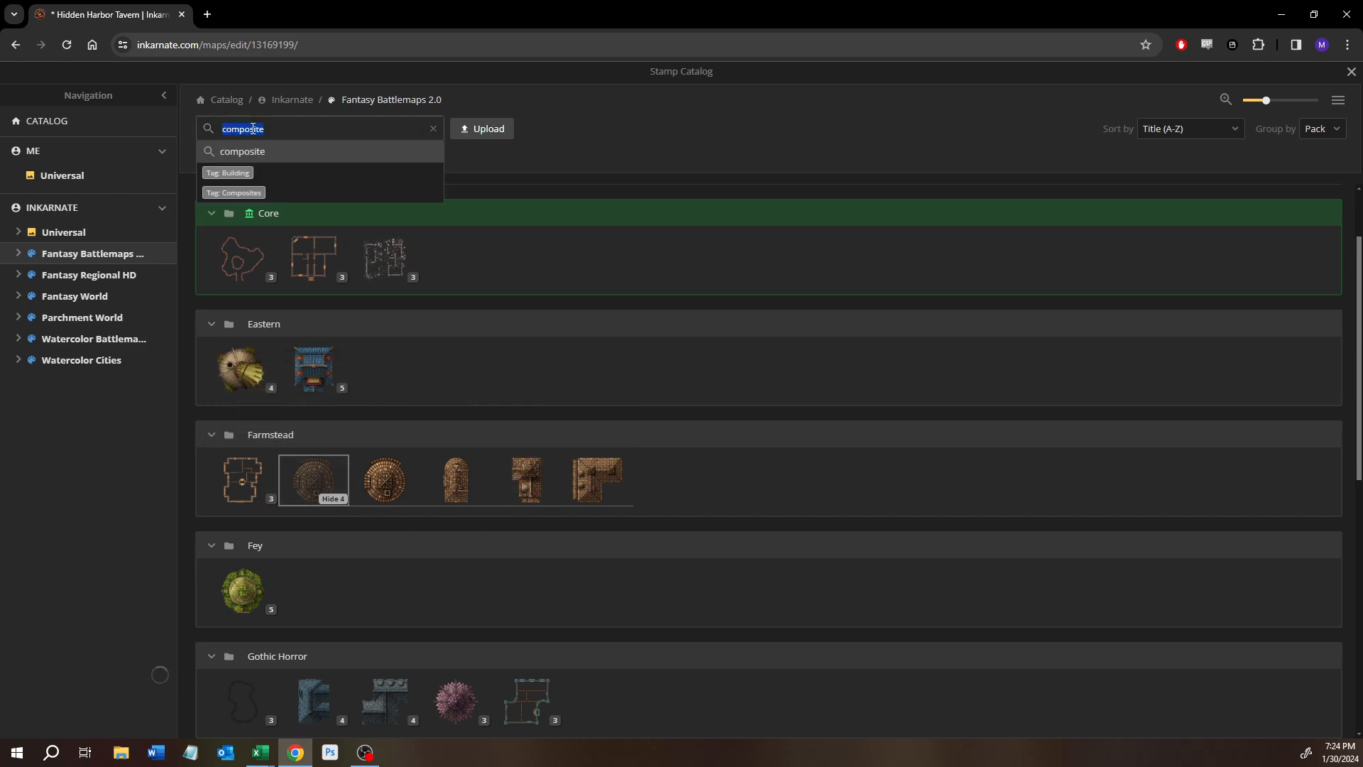
pyautogui.write('house')
pyautogui.press('Return')
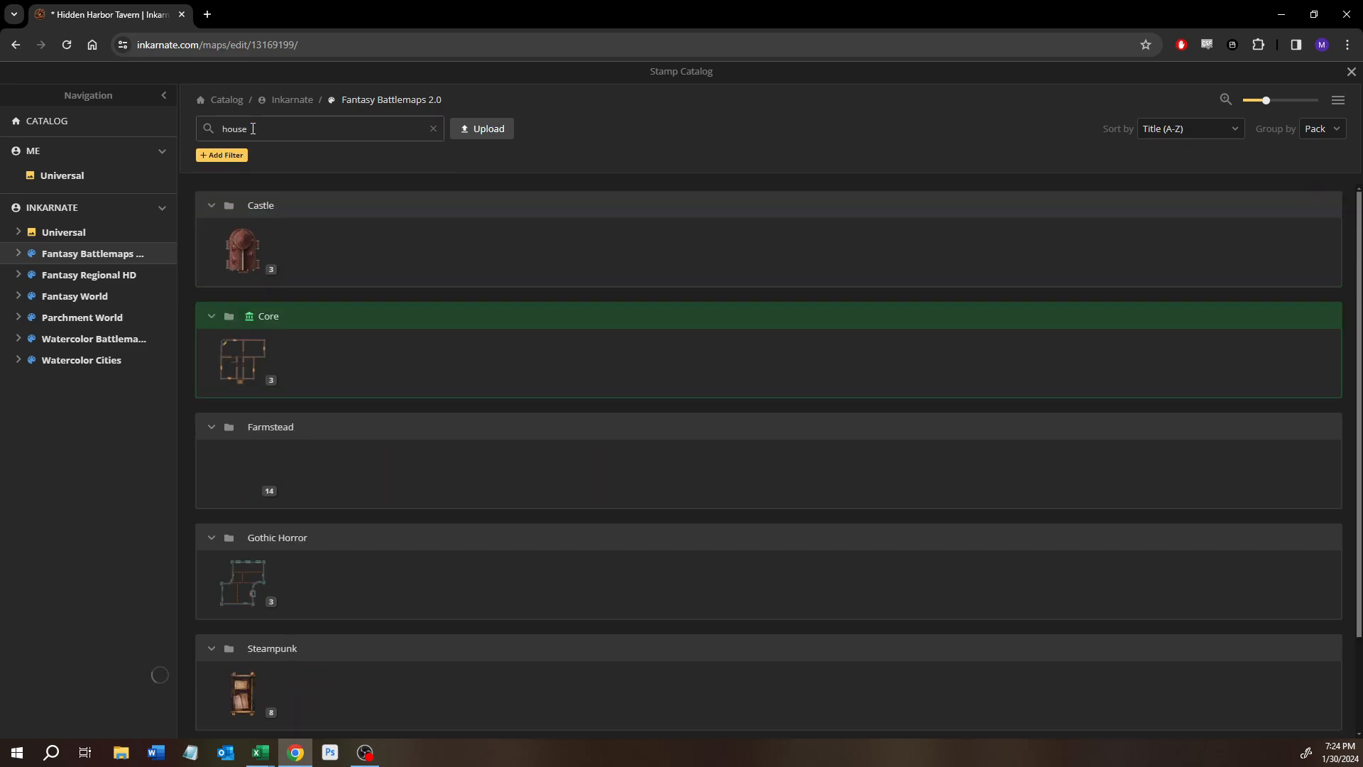
pyautogui.scroll(-2, 339, 398)
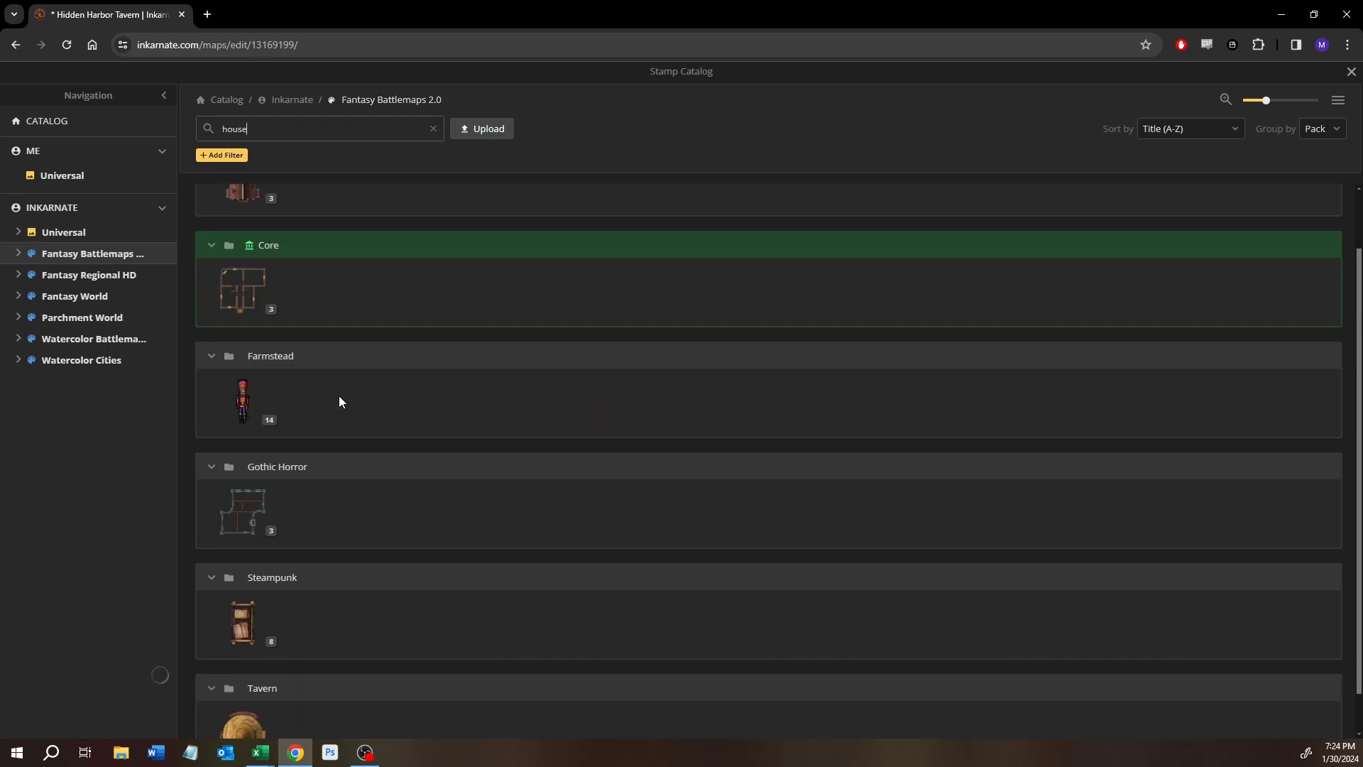
pyautogui.scroll(2, 336, 395)
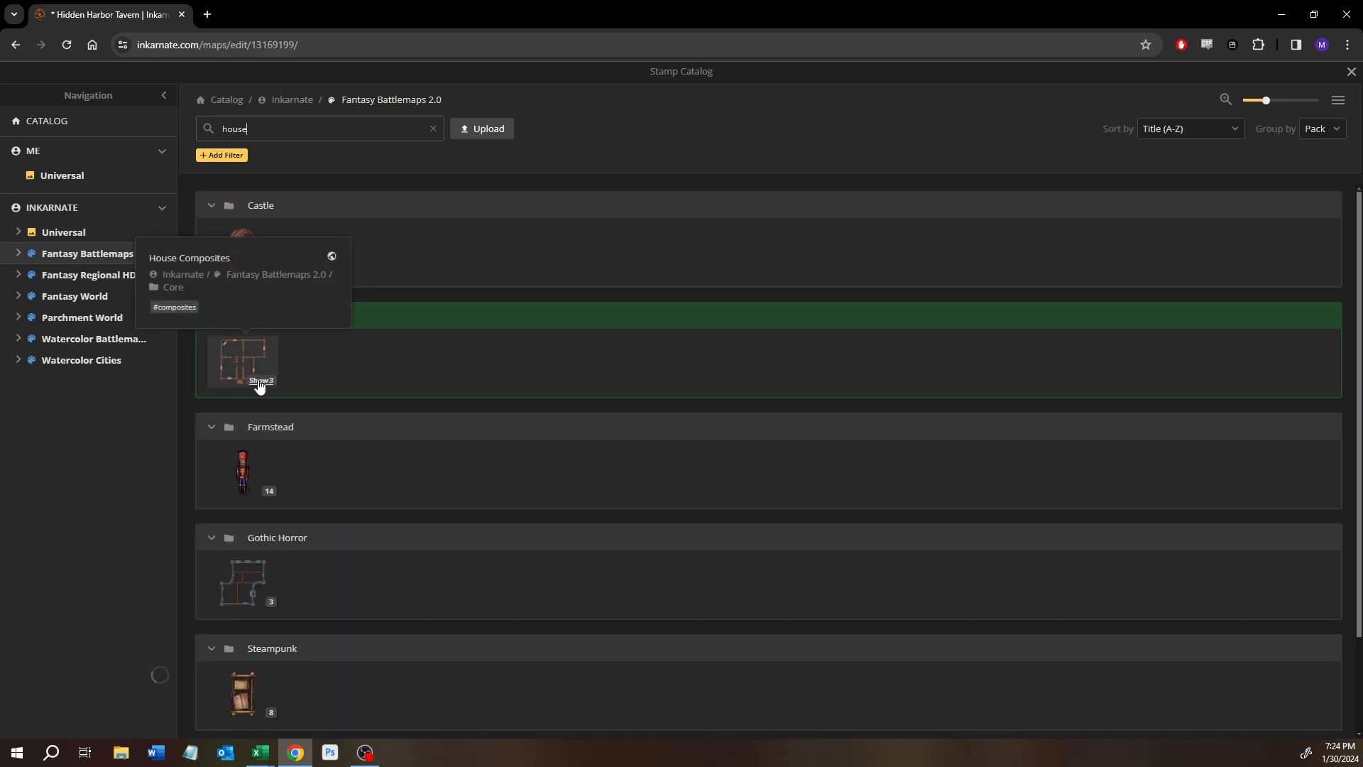
pyautogui.click(259, 385)
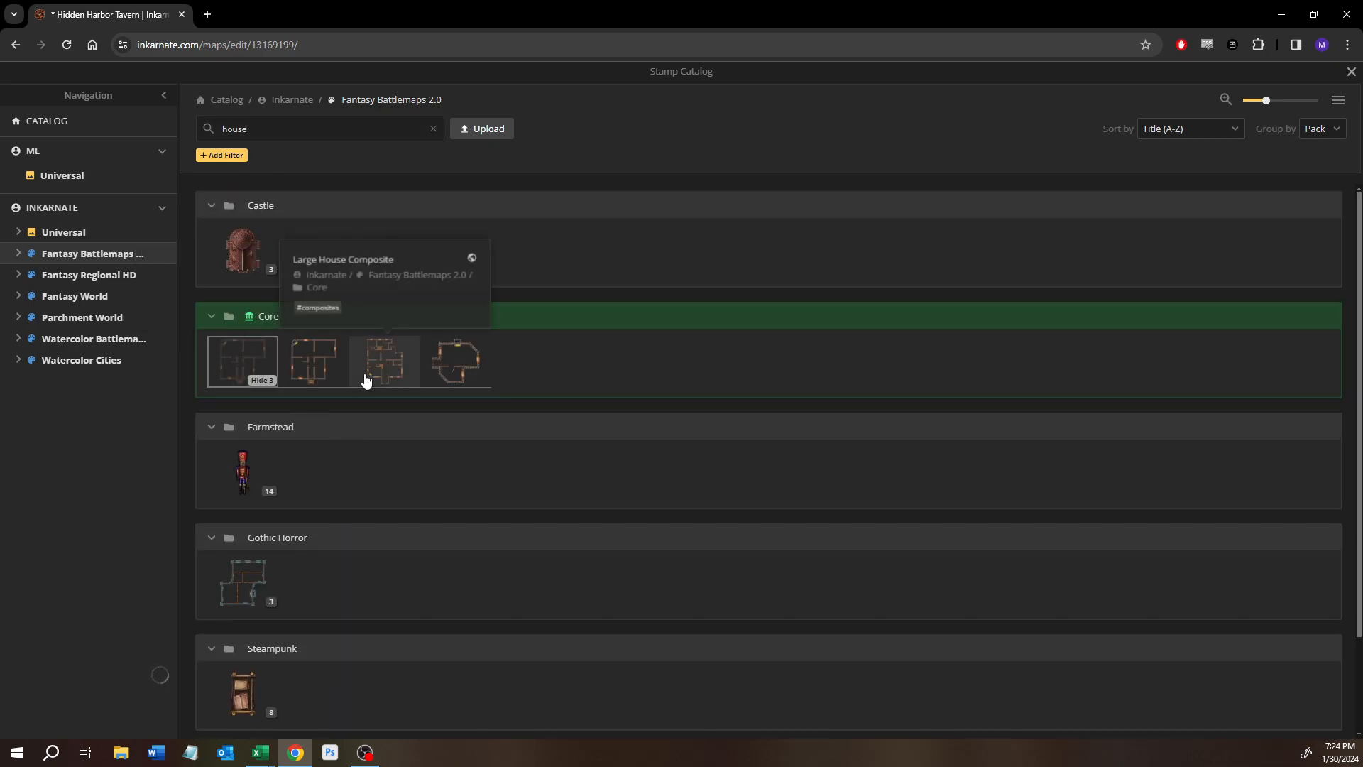
pyautogui.click(463, 364)
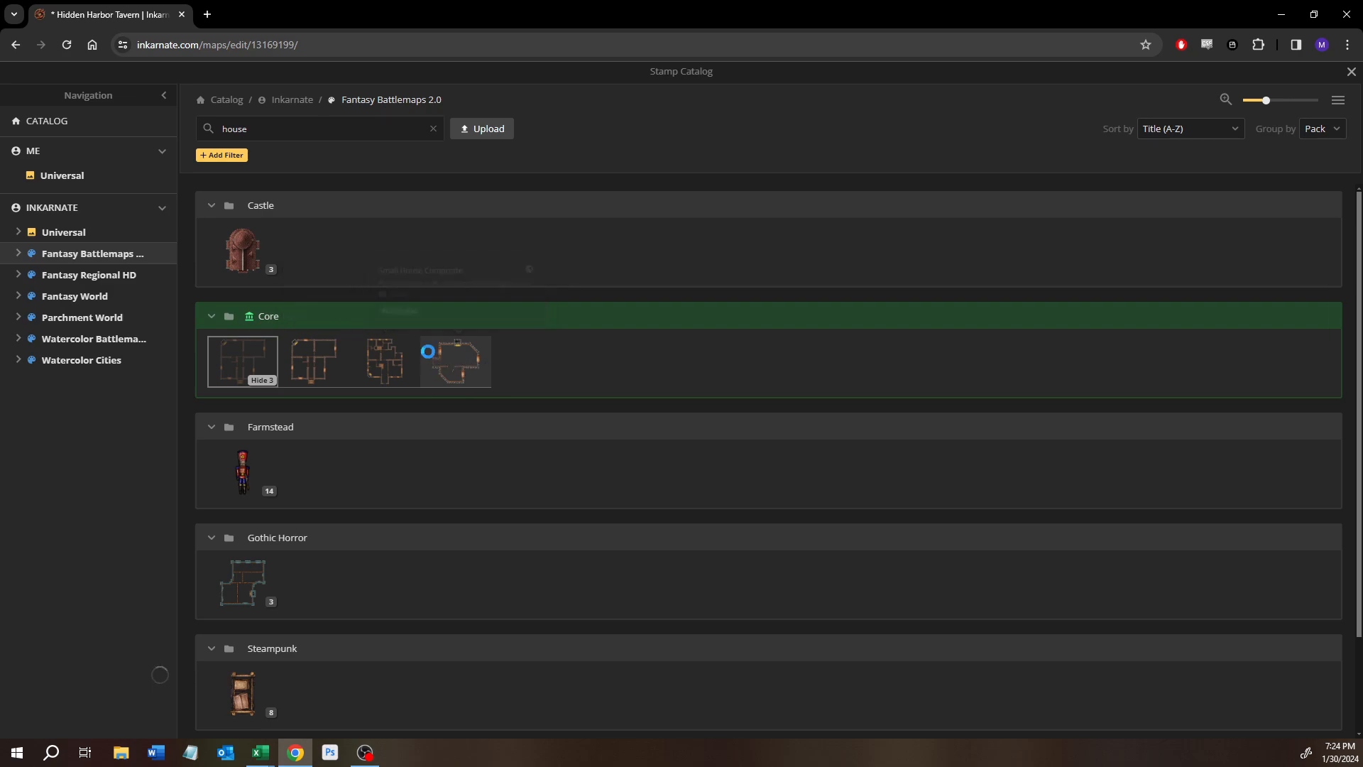
# Place the small house composite at size 30 on the grass east of the tavern and rotate it to 270 degrees.
pyautogui.scroll(2, 803, 322)
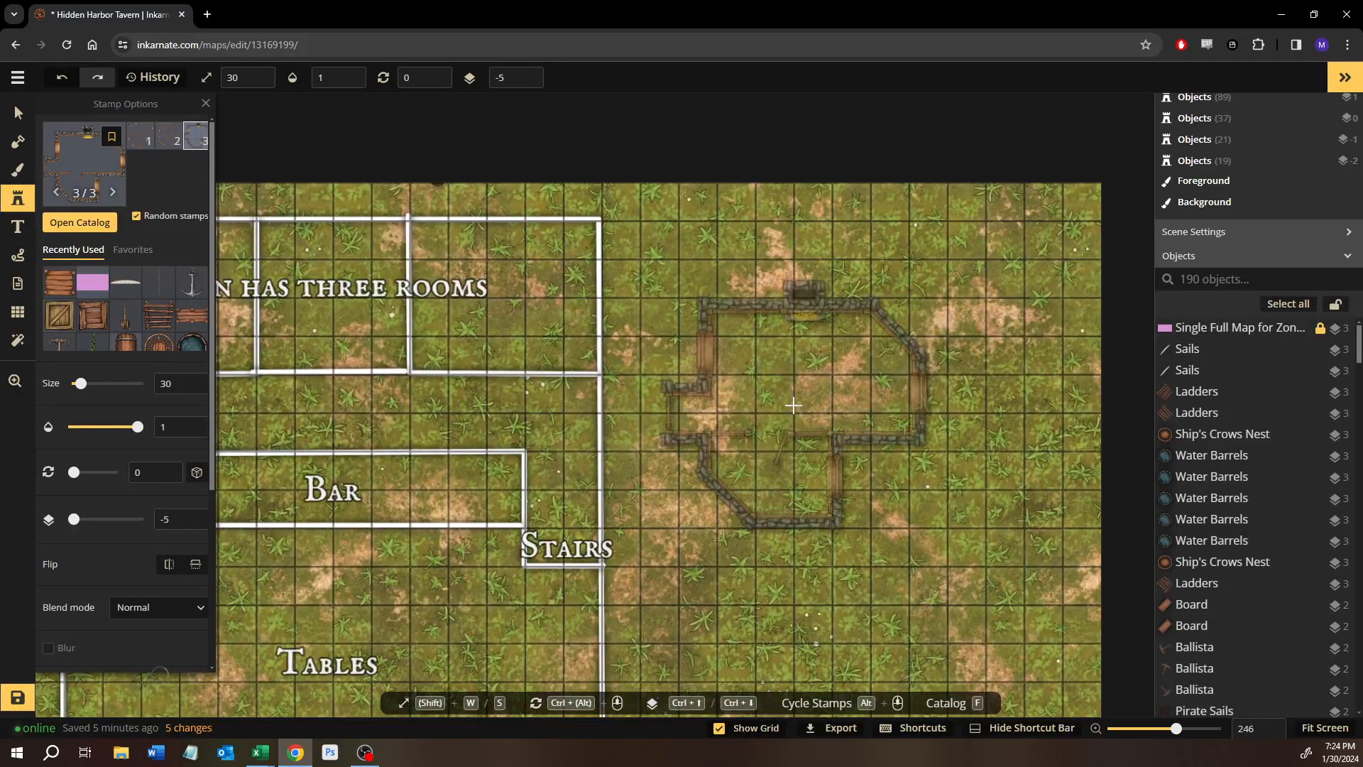
pyautogui.click(832, 411)
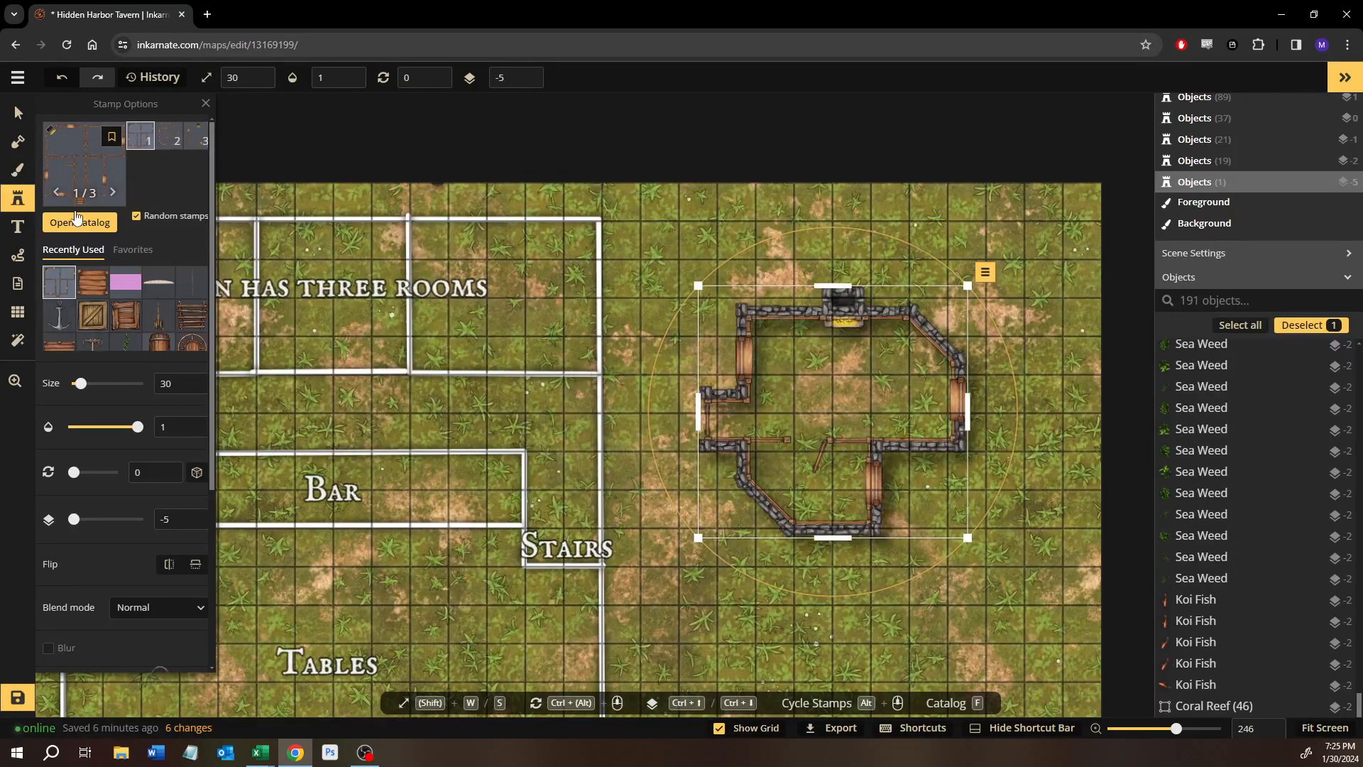
pyautogui.click(18, 112)
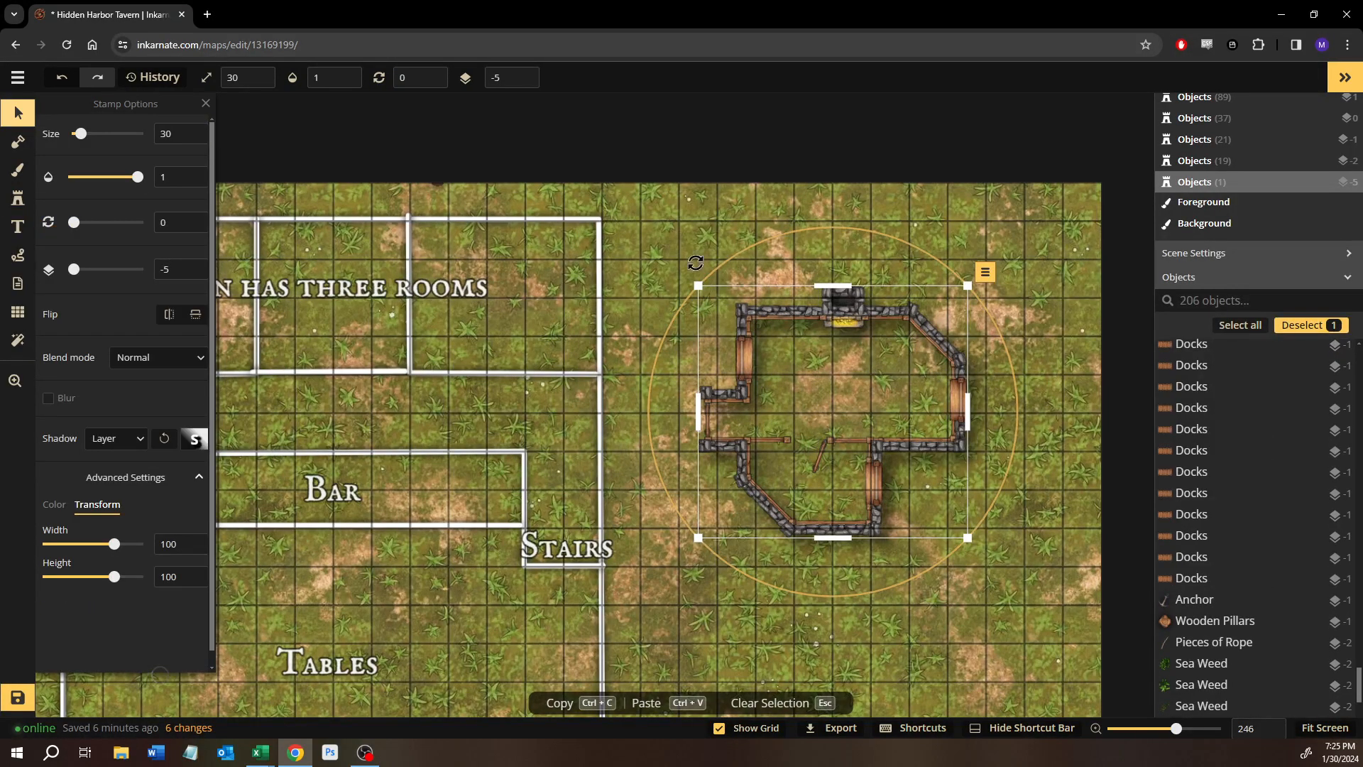
pyautogui.moveTo(932, 392); pyautogui.dragTo(727, 593)
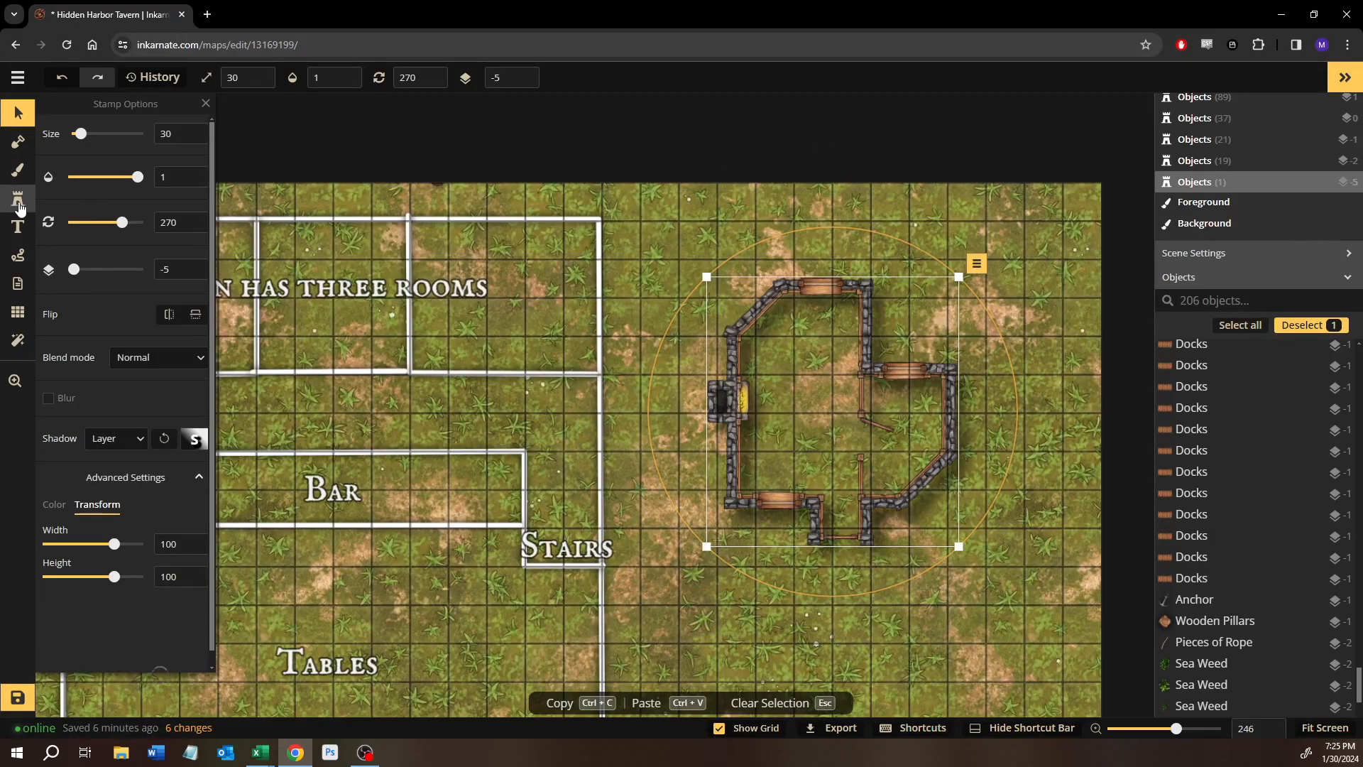
# Place the first House Composites variant at size 37 and rotation 0 east of the tavern, just north of the boardwalk.
pyautogui.click(18, 200)
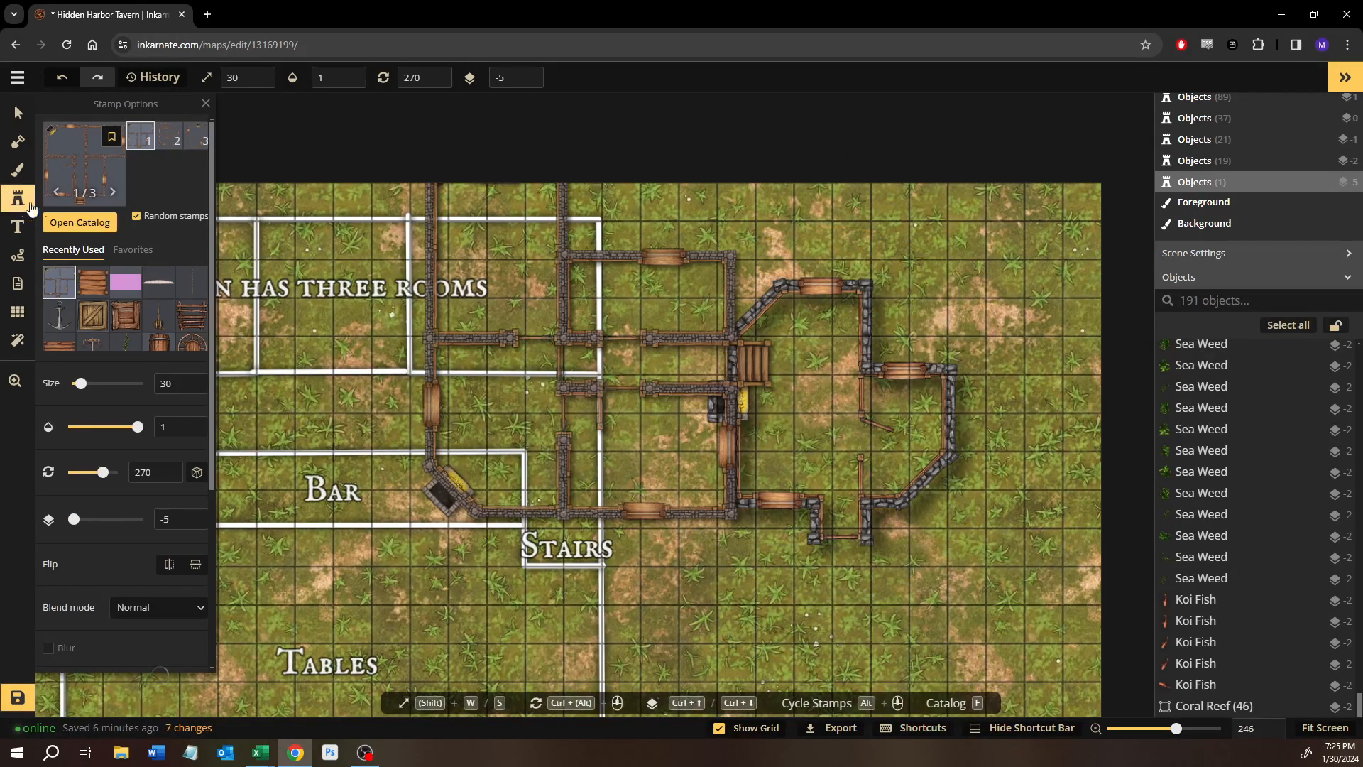
pyautogui.click(188, 139)
pyautogui.click(147, 141)
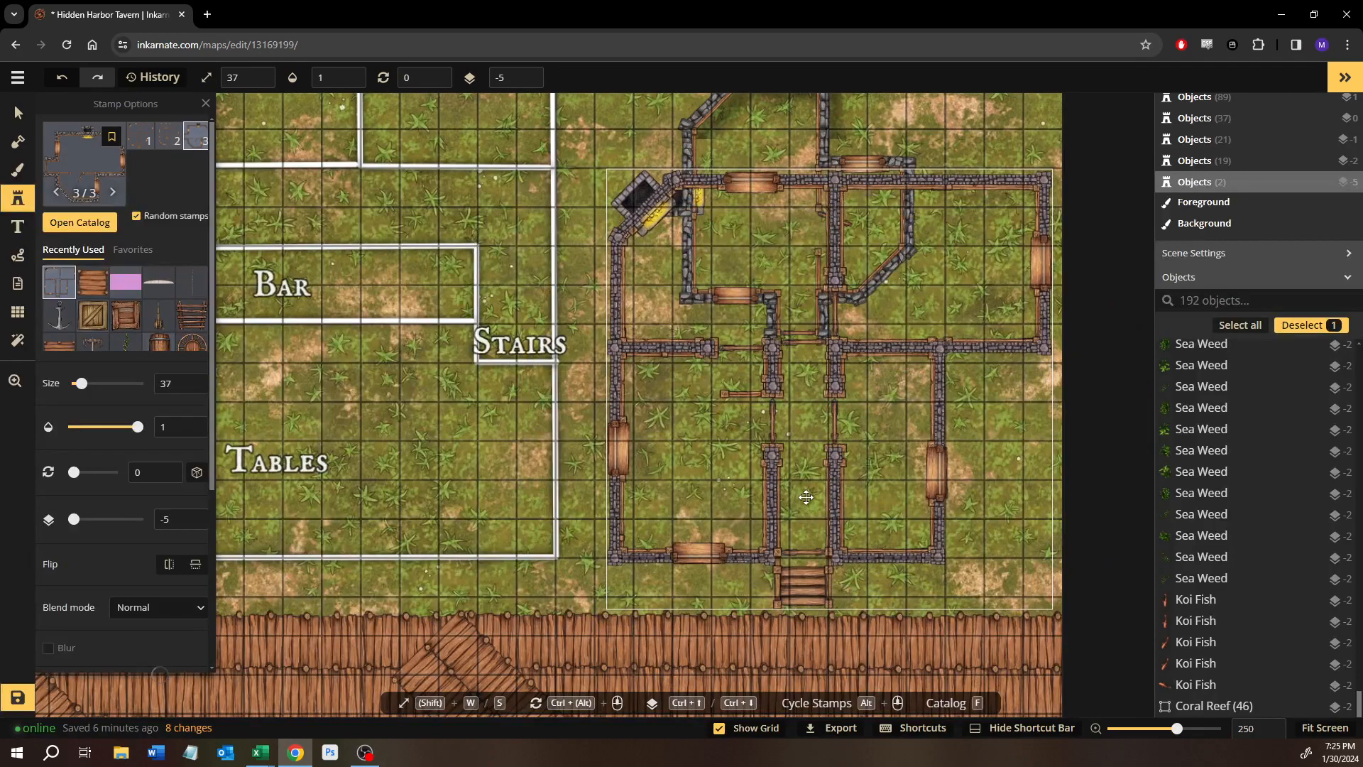
# Reduce the larger house composite to size 36 and shift it slightly west and north, clear of the boardwalk.
pyautogui.moveTo(806, 497); pyautogui.dragTo(788, 496)
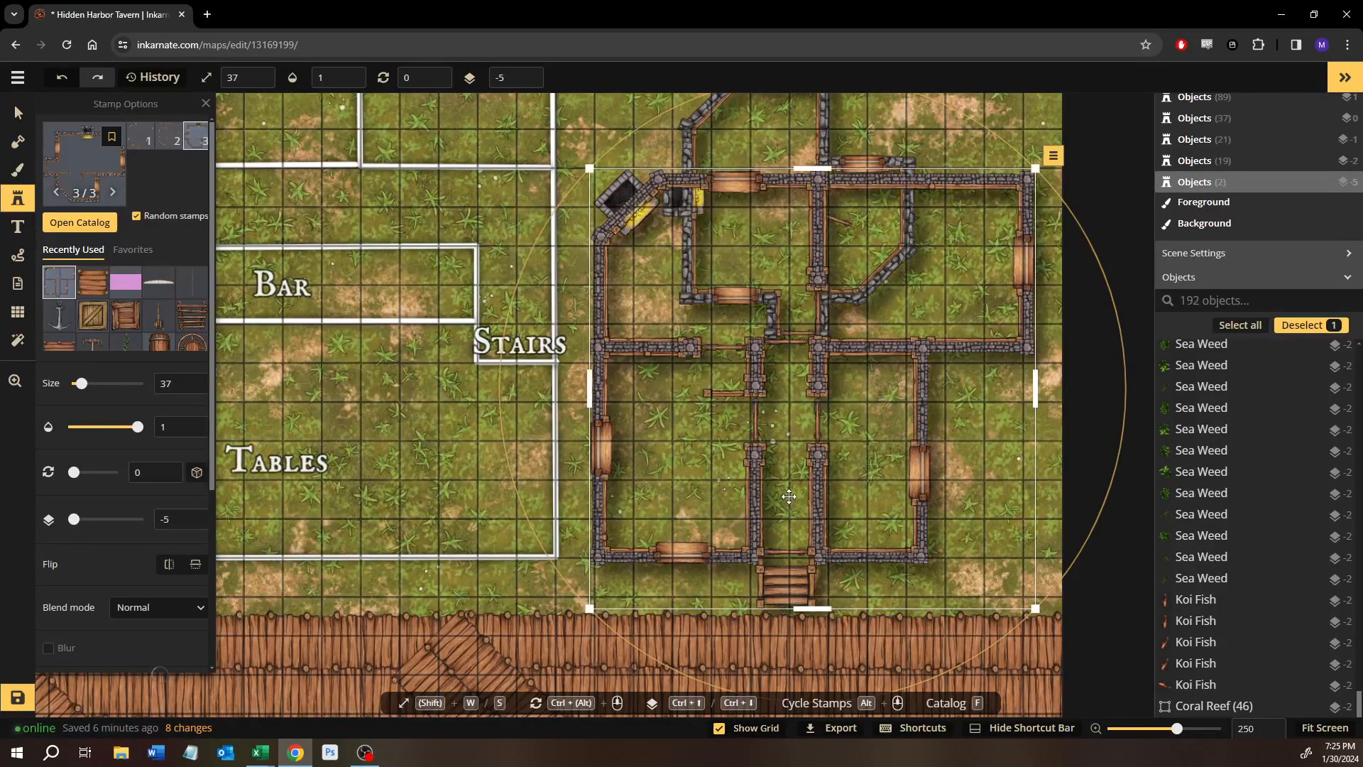
pyautogui.hotkey('shift', 's')
pyautogui.press('Left')
pyautogui.press('Left')
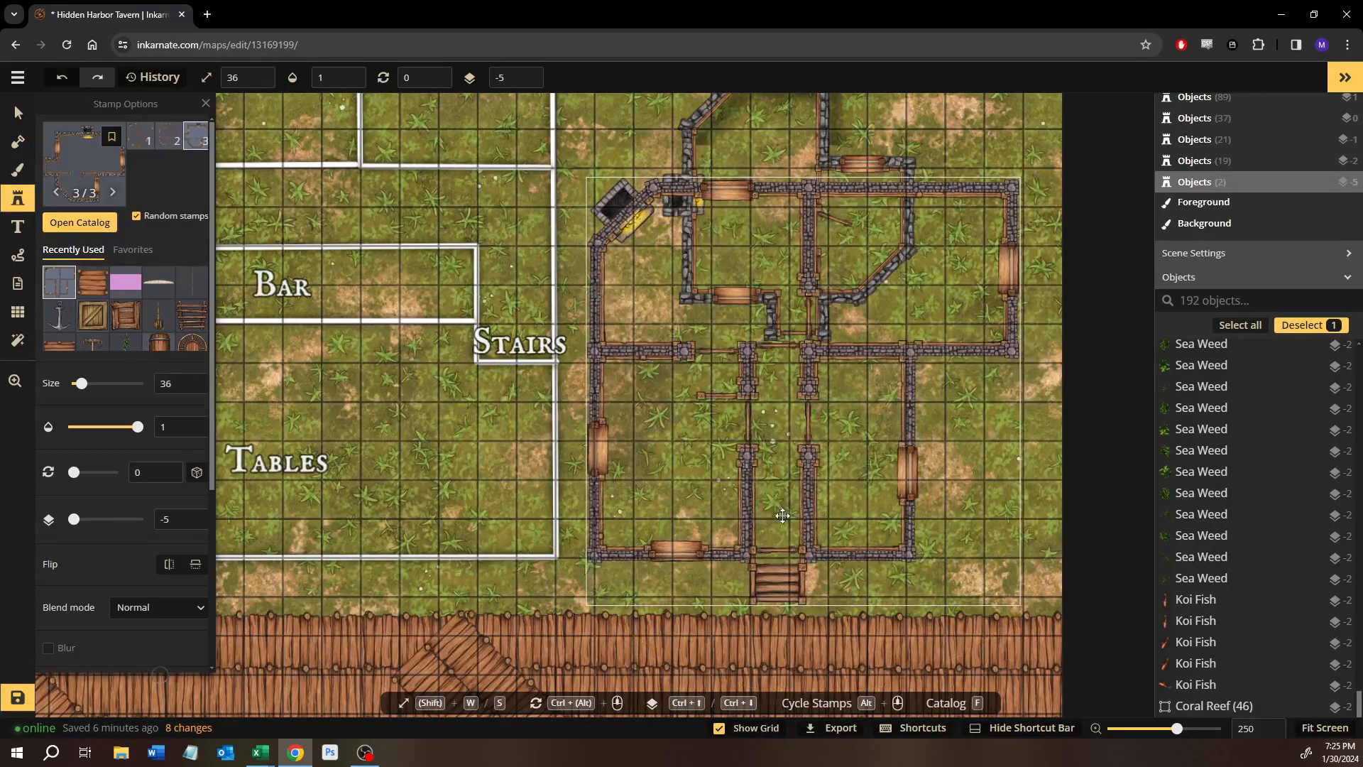
pyautogui.moveTo(784, 514); pyautogui.dragTo(784, 508)
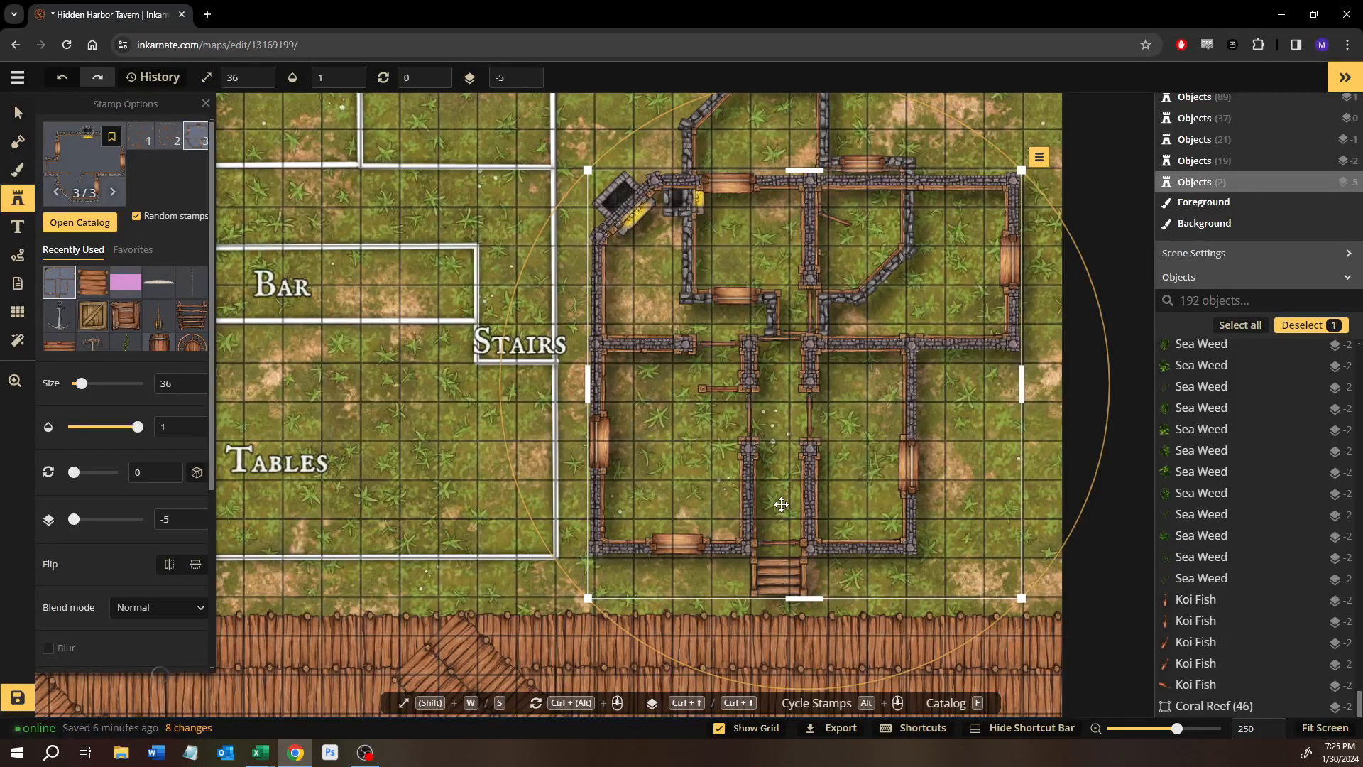
# Enlarge the house composite east of the tavern, beside the boardwalk, to size 40.
pyautogui.press('s')
pyautogui.press('w')
pyautogui.press('w')
pyautogui.press('w')
pyautogui.press('w')
pyautogui.press('w')
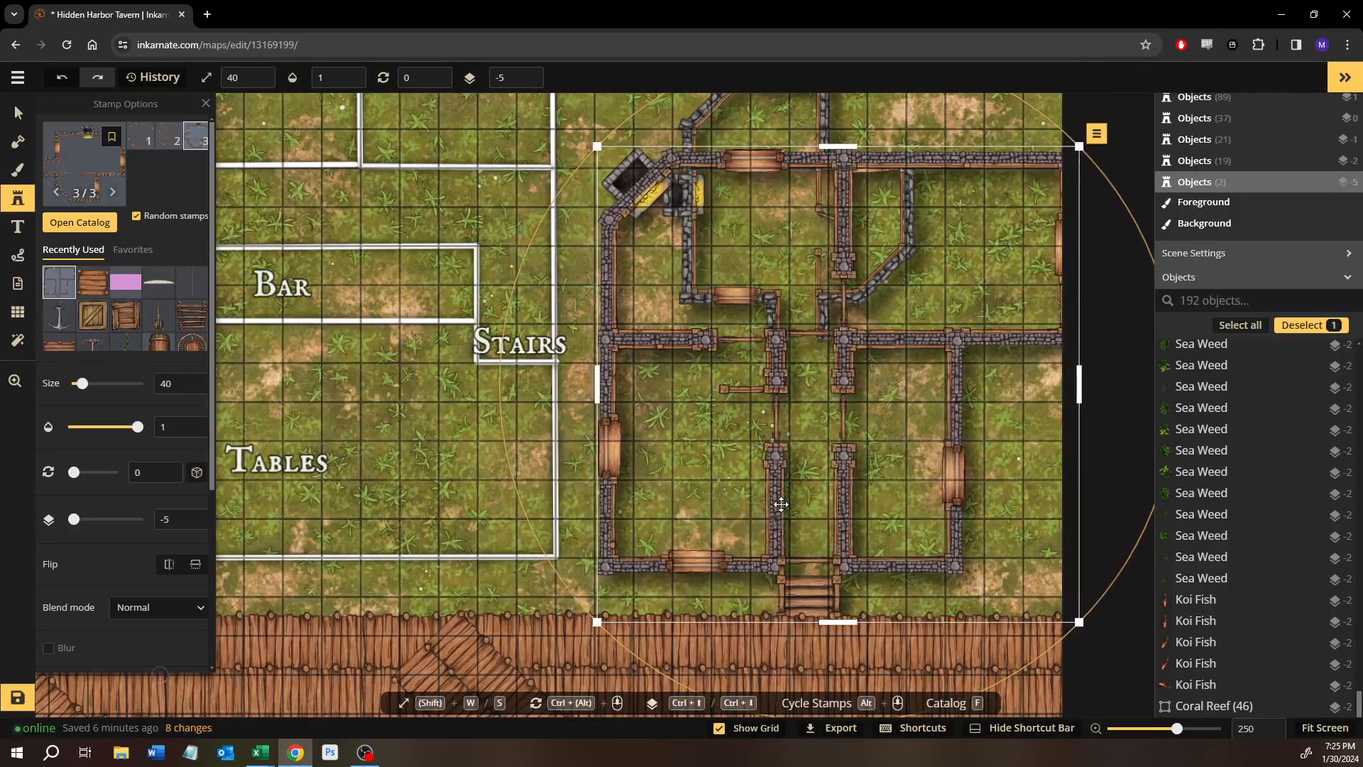
# Shift the house composite nearly one grid square east and slightly north, keeping its front steps at the boardwalk's edge.
pyautogui.press('Right')
pyautogui.press('Right')
pyautogui.press('Right')
pyautogui.press('Right')
pyautogui.press('Right')
pyautogui.press('Right')
pyautogui.press('Right')
pyautogui.press('Right')
pyautogui.press('Right')
pyautogui.press('Right')
pyautogui.press('Right')
pyautogui.press('Right')
pyautogui.press('Right')
pyautogui.press('Right')
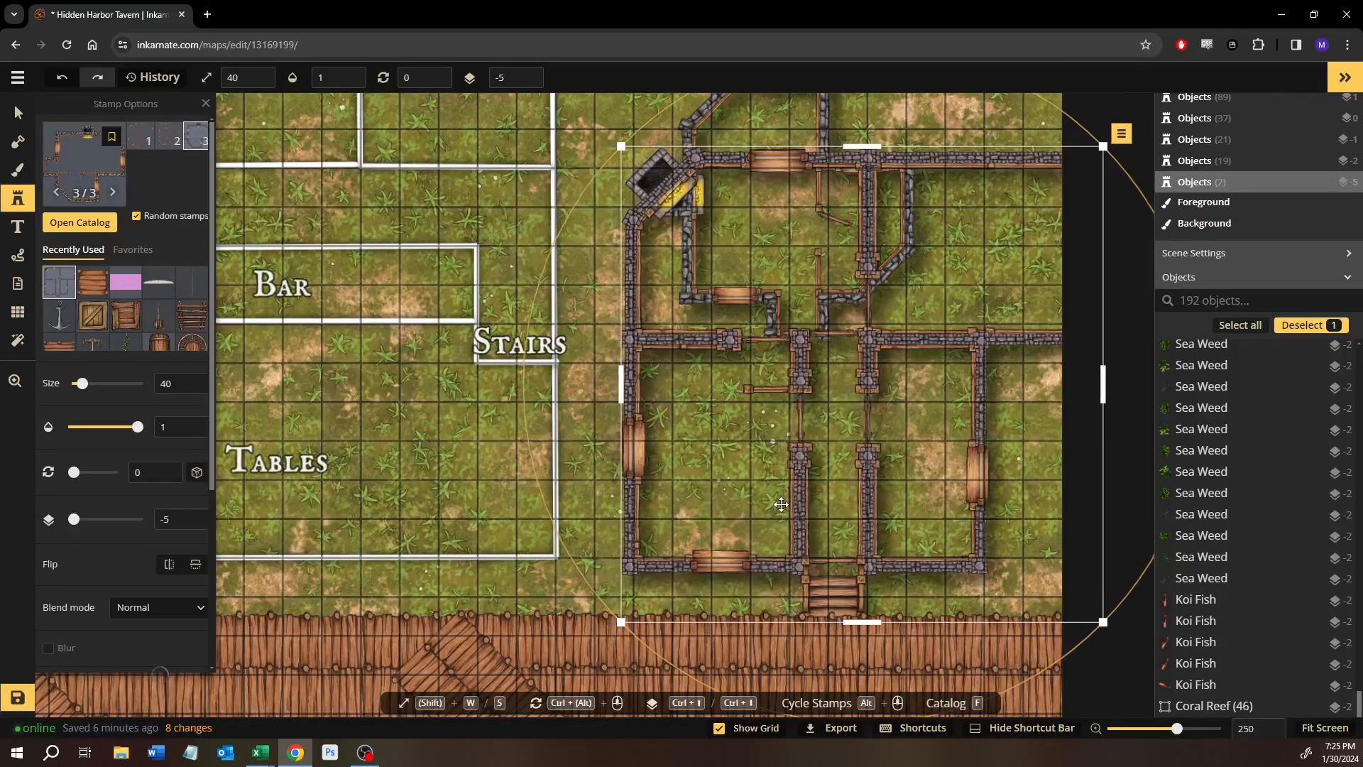
pyautogui.press('Right')
pyautogui.press('Right')
pyautogui.press('Up')
pyautogui.press('Up')
pyautogui.press('Up')
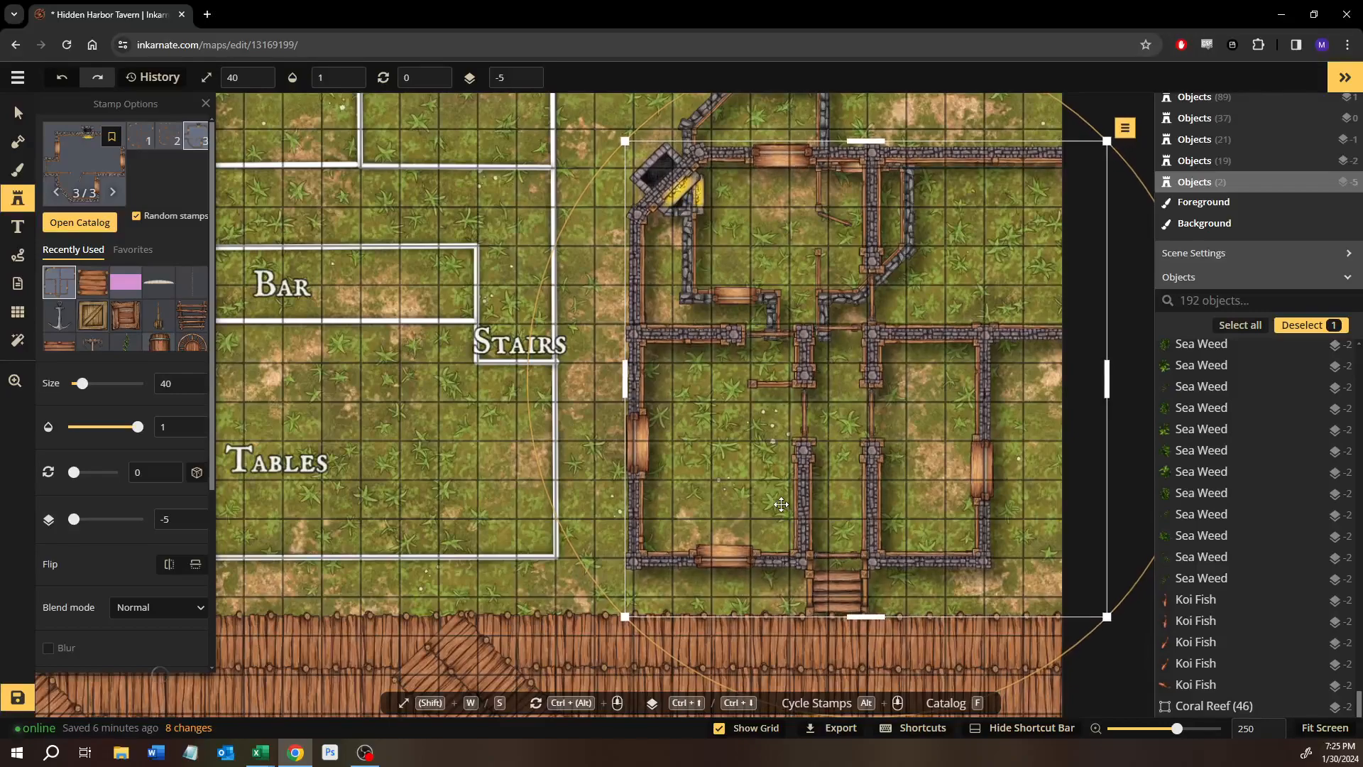
pyautogui.press('Up')
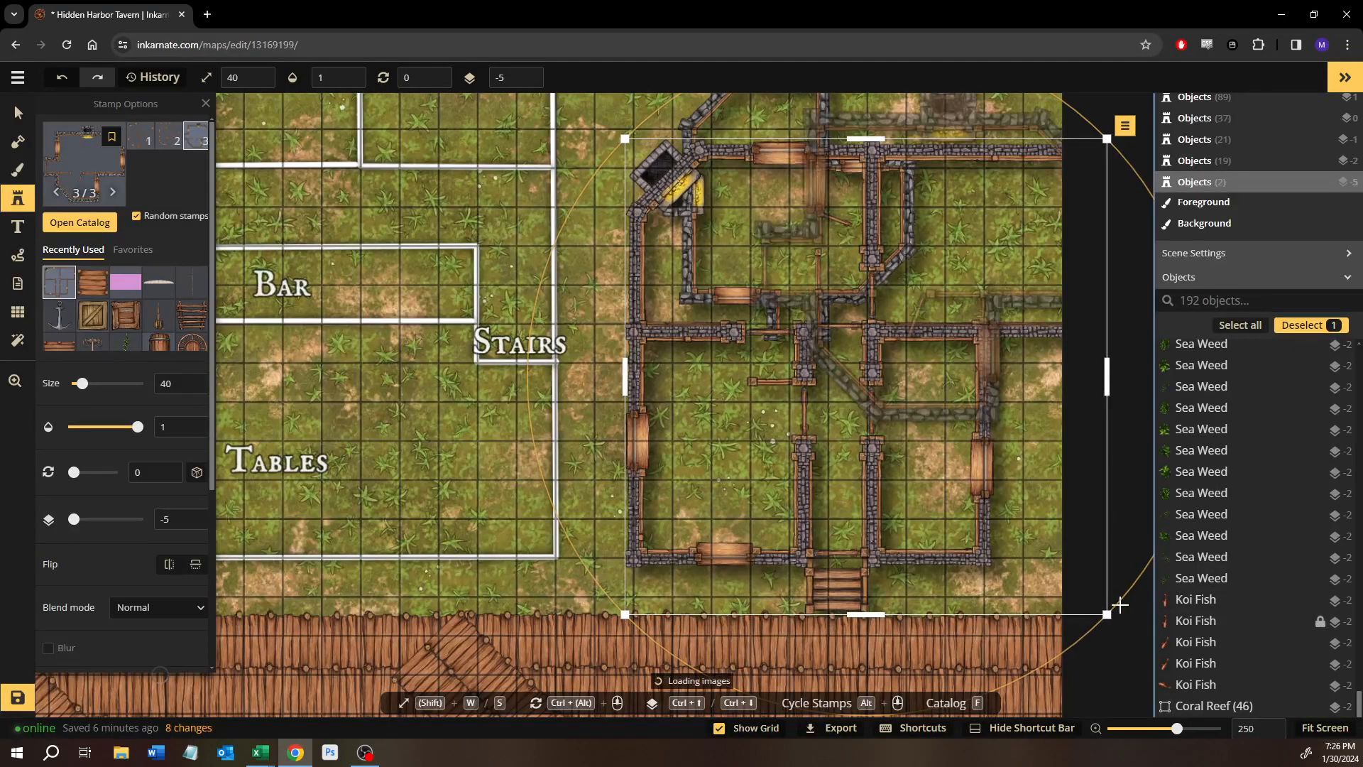
# Reduce the house composite to size 38 and nudge it slightly south toward the boardwalk.
pyautogui.moveTo(1107, 614); pyautogui.dragTo(1082, 600)
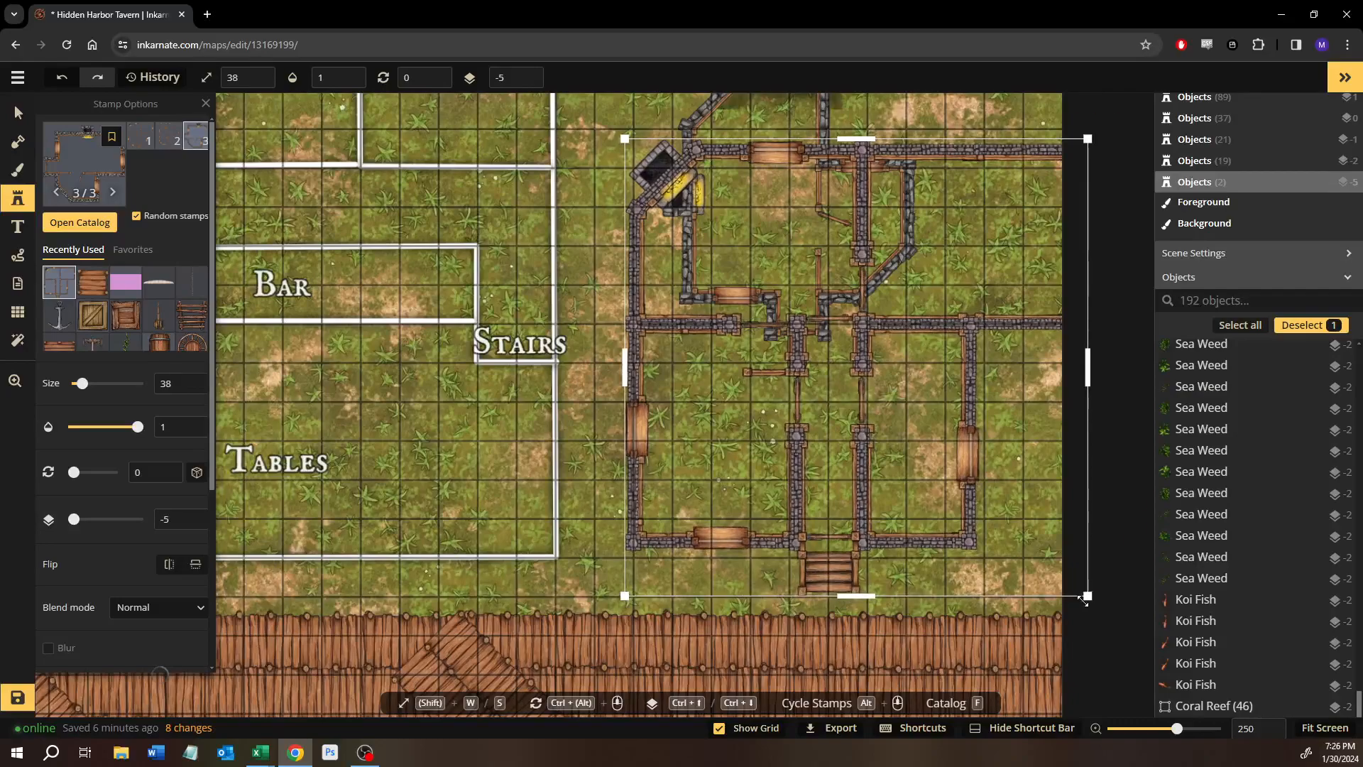
pyautogui.press('Down')
pyautogui.press('Down')
pyautogui.press('Down')
pyautogui.press('Down')
pyautogui.press('Down')
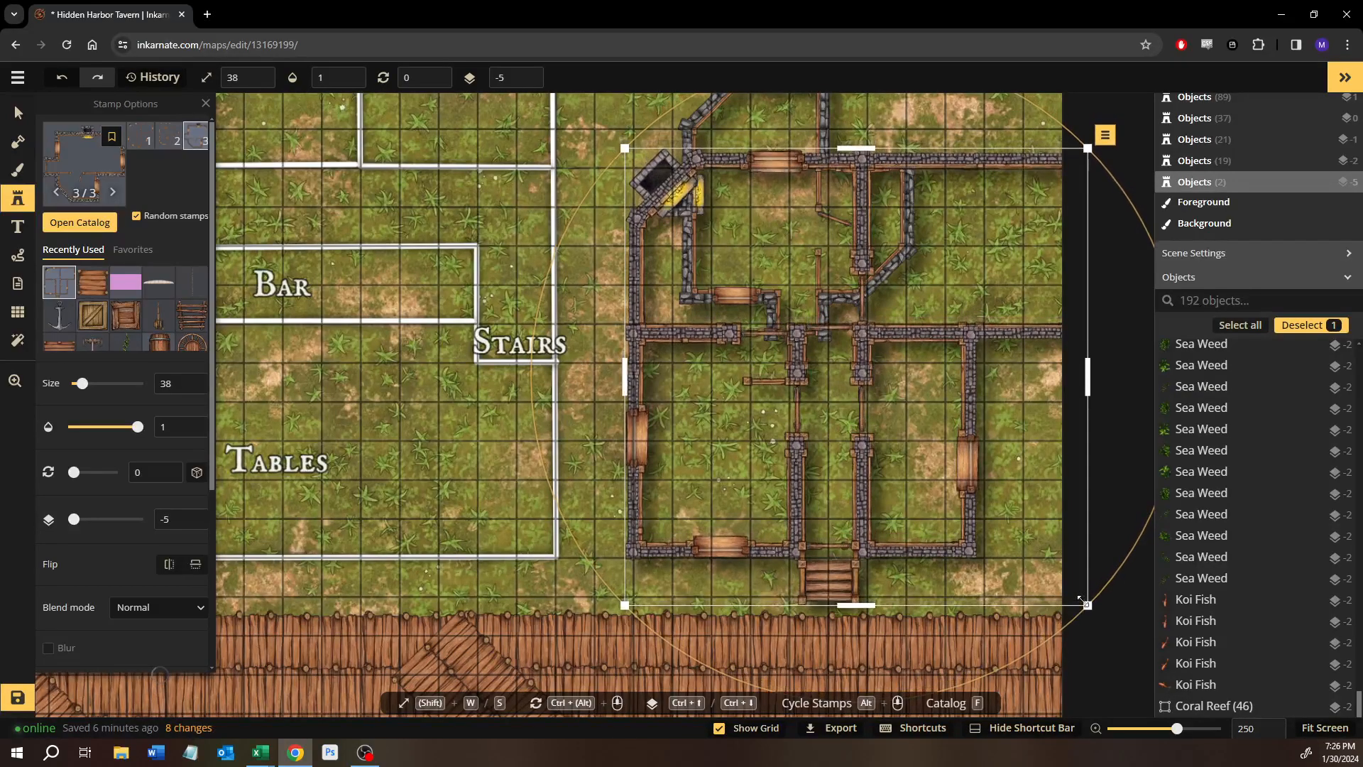
# Move the house composite about one grid square north, away from the boardwalk, enlarge it to size 40 and clear the selection.
pyautogui.press('Up')
pyautogui.press('Up')
pyautogui.press('Up')
pyautogui.press('Up')
pyautogui.press('Up')
pyautogui.press('Up')
pyautogui.press('Up')
pyautogui.press('Up')
pyautogui.press('Up')
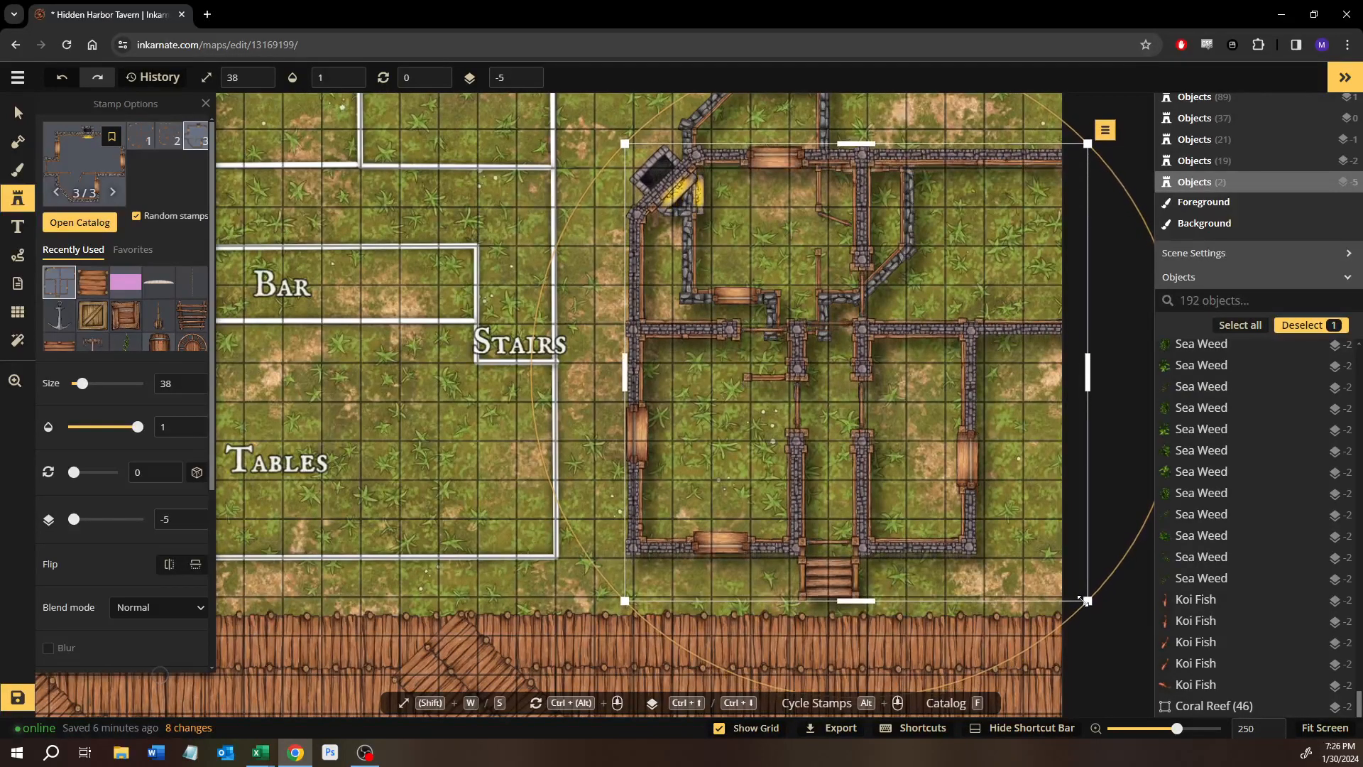
pyautogui.press('Up')
pyautogui.press('Up')
pyautogui.press('Up')
pyautogui.press('Up')
pyautogui.press('Up')
pyautogui.press('Up')
pyautogui.press('Up')
pyautogui.press('Up')
pyautogui.press('Up')
pyautogui.press('Up')
pyautogui.press('Up')
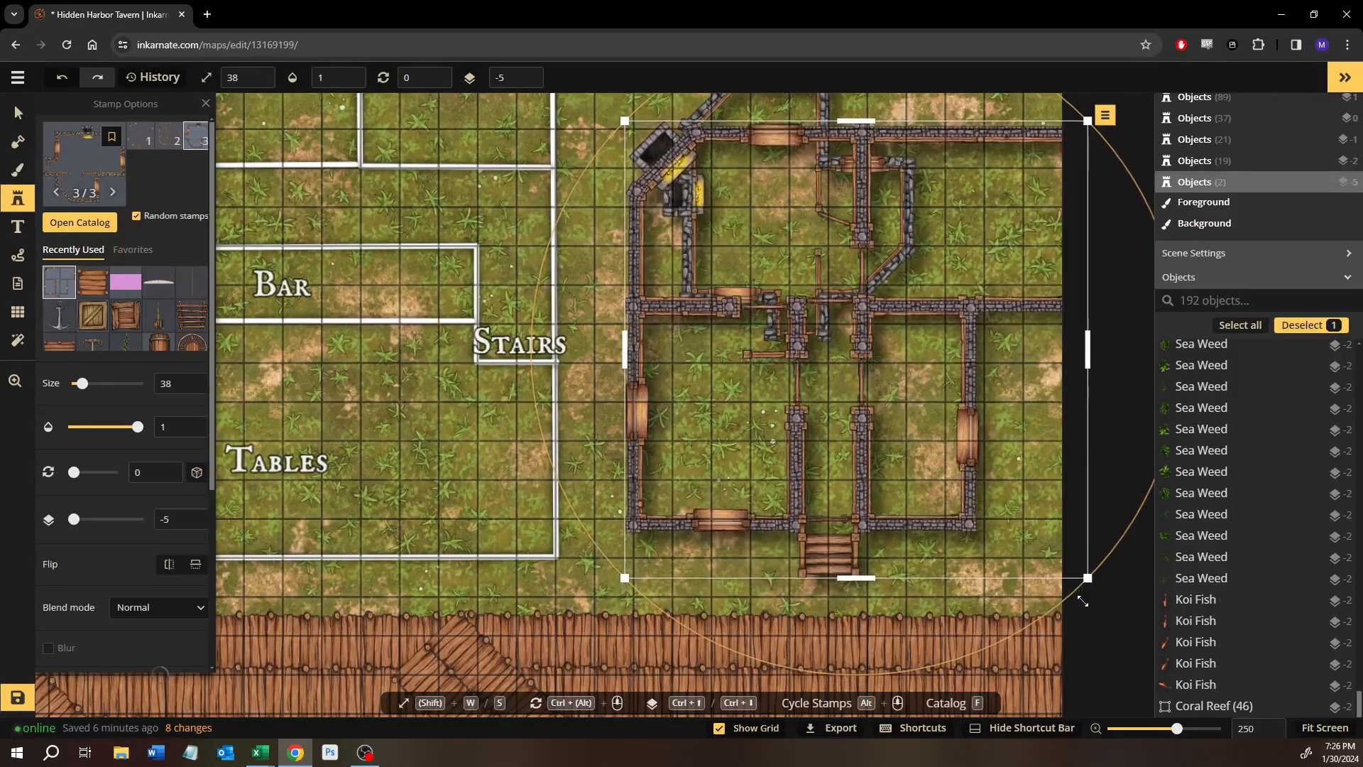
pyautogui.press('Up')
pyautogui.press('Up')
pyautogui.press('Up')
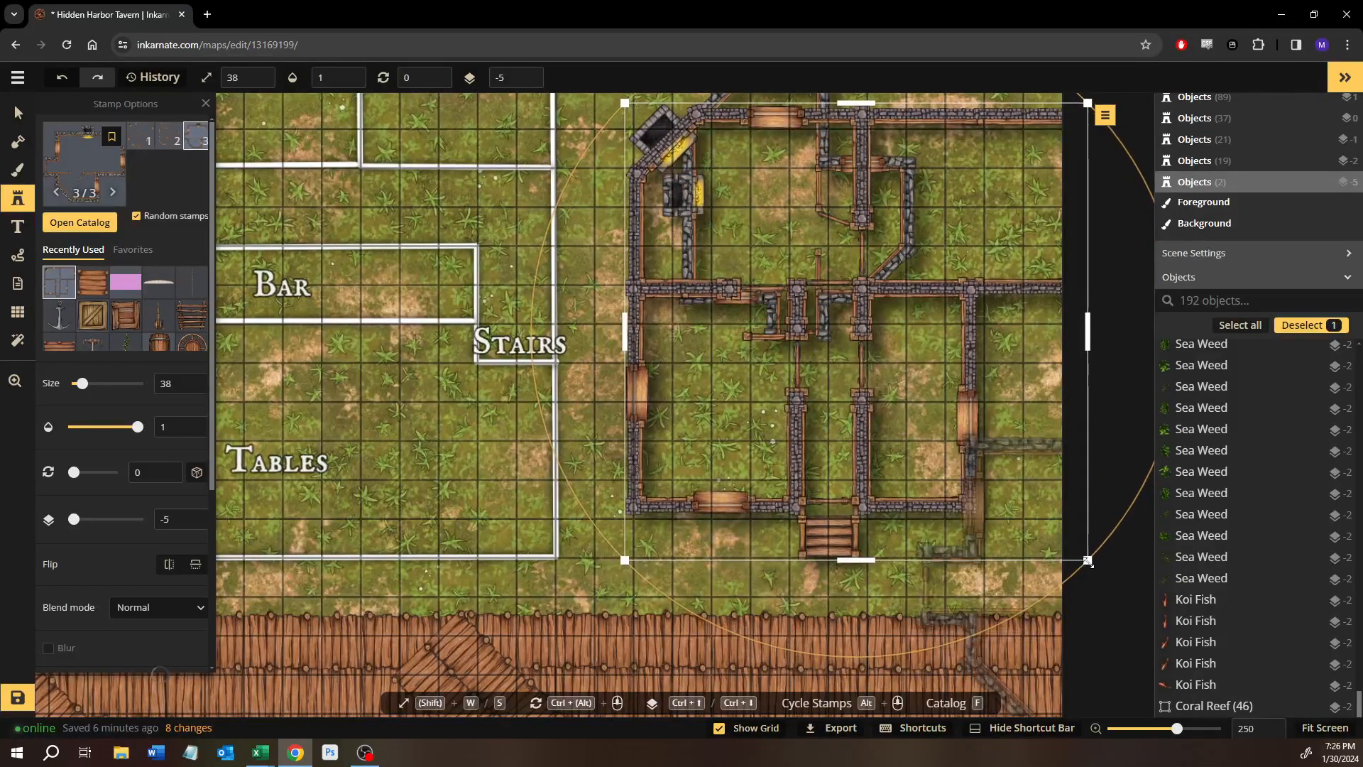
pyautogui.moveTo(1087, 560); pyautogui.dragTo(1101, 570)
pyautogui.press('Escape')
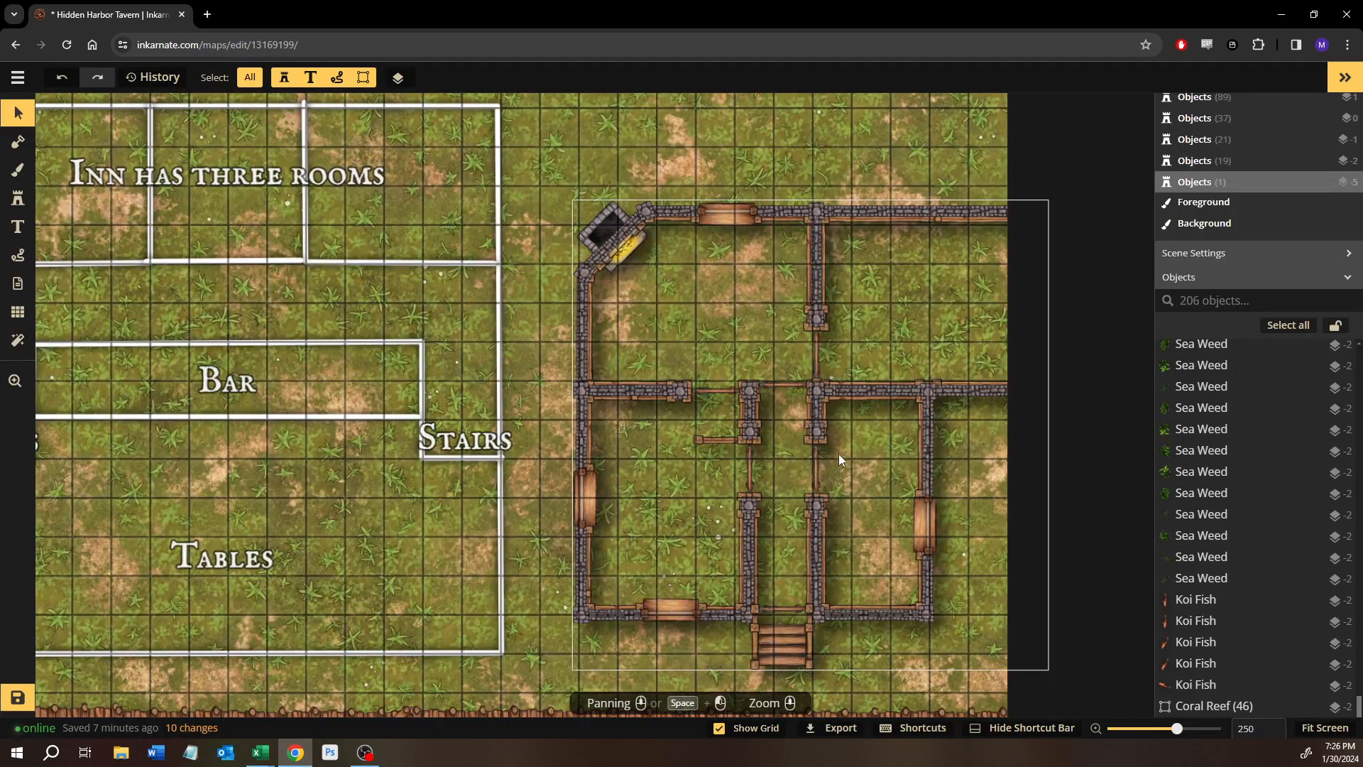
# Enlarge the house composite to size 42 and nudge it slightly east and south against the grid.
pyautogui.click(810, 424)
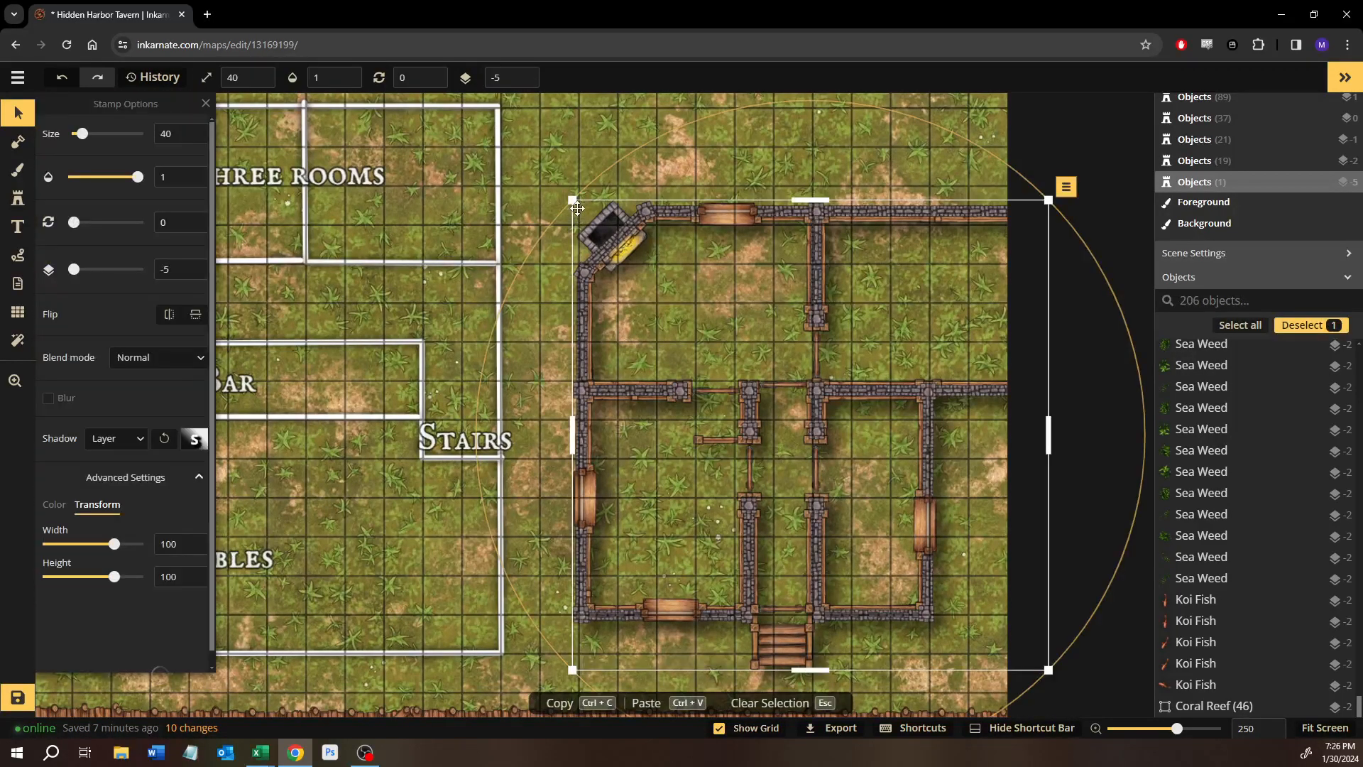
pyautogui.moveTo(573, 200); pyautogui.dragTo(544, 197)
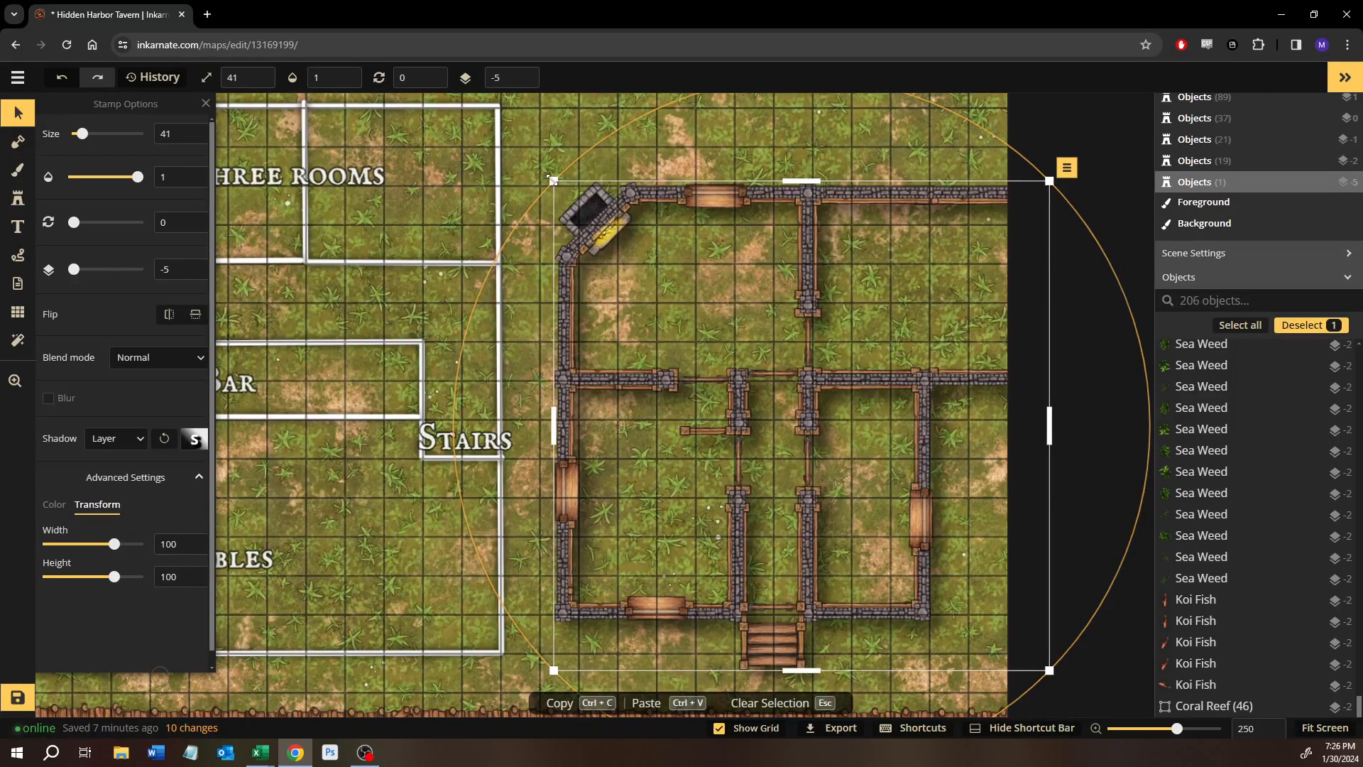
pyautogui.moveTo(552, 180); pyautogui.dragTo(544, 171)
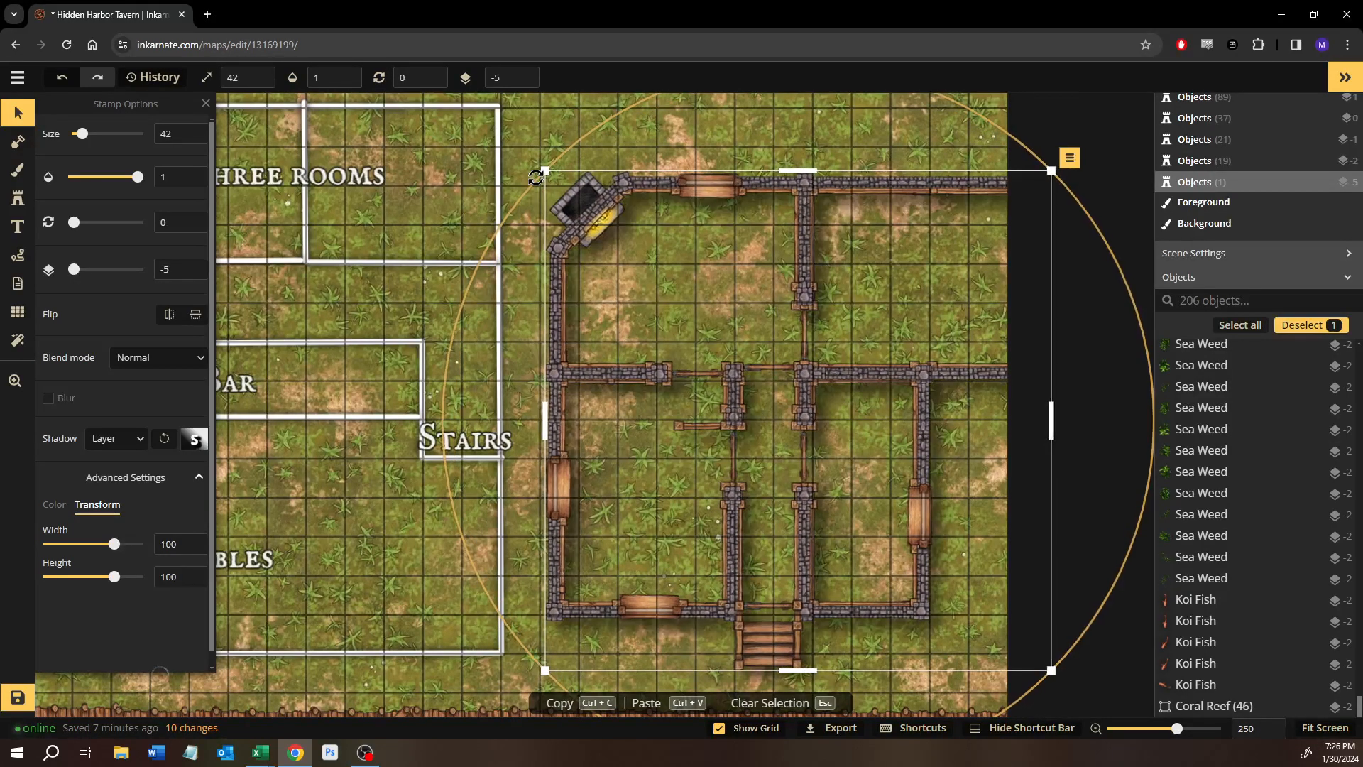
pyautogui.press('Right')
pyautogui.press('Right')
pyautogui.press('Down')
pyautogui.press('Down')
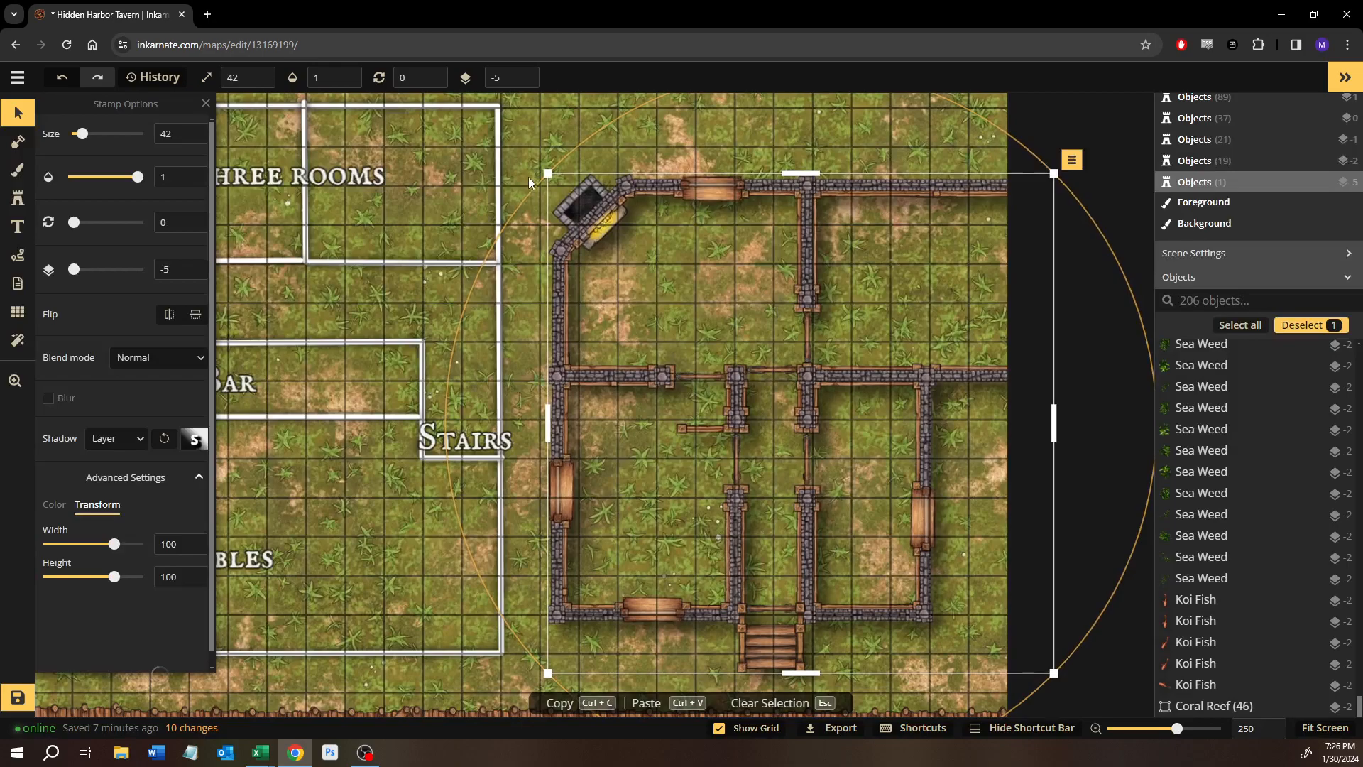
# Increase the house composite to size 43 and adjust its position slightly east and south against the grid.
pyautogui.moveTo(547, 174); pyautogui.dragTo(527, 165)
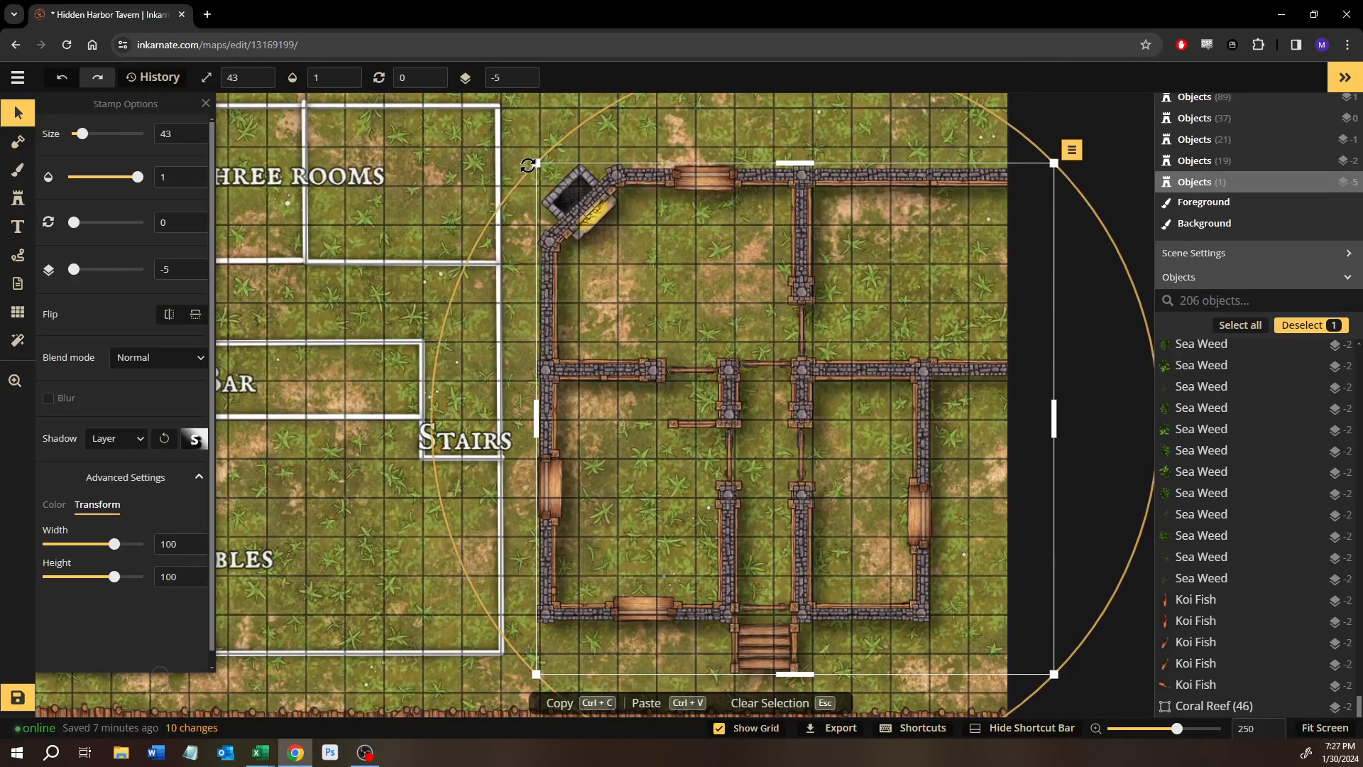
pyautogui.press('Right')
pyautogui.press('Right')
pyautogui.press('Right')
pyautogui.press('Right')
pyautogui.press('Down')
pyautogui.press('Down')
pyautogui.press('Down')
pyautogui.press('Down')
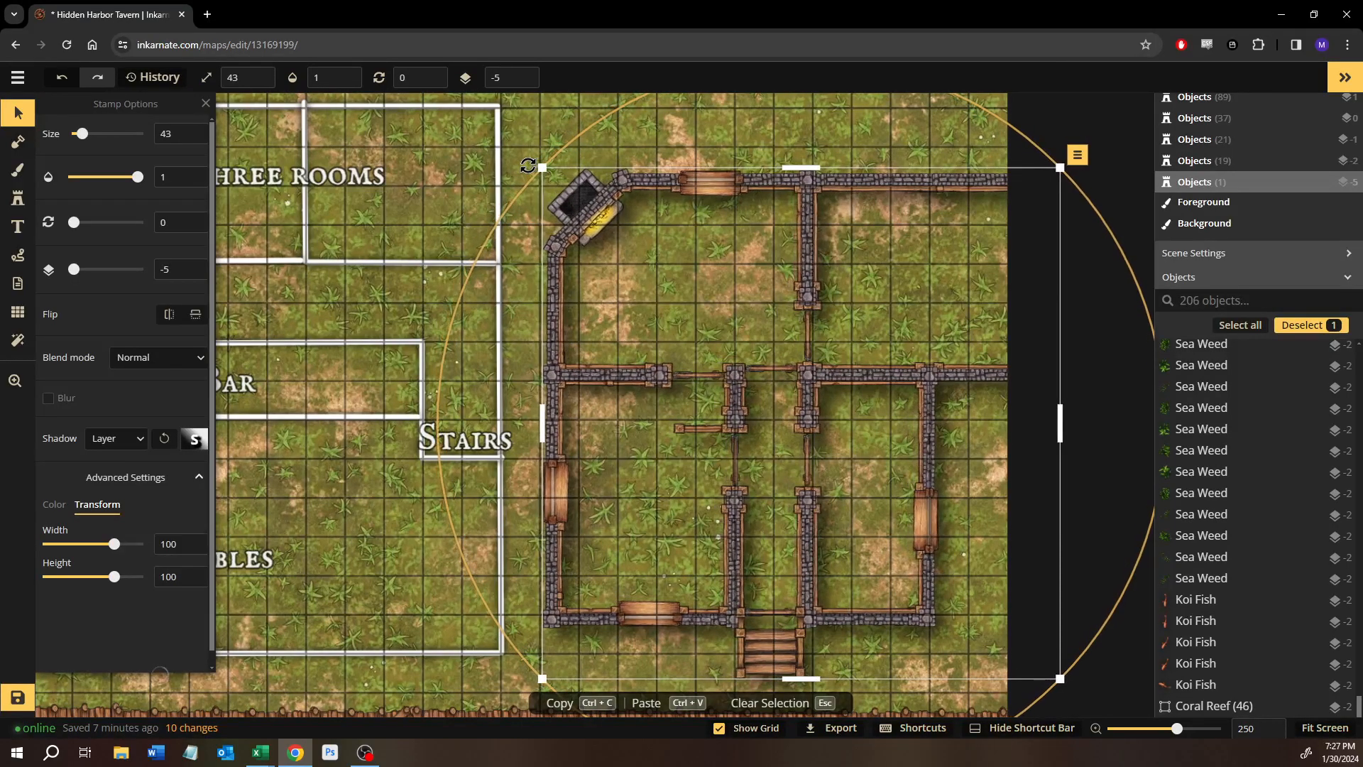
pyautogui.press('Up')
pyautogui.press('Right')
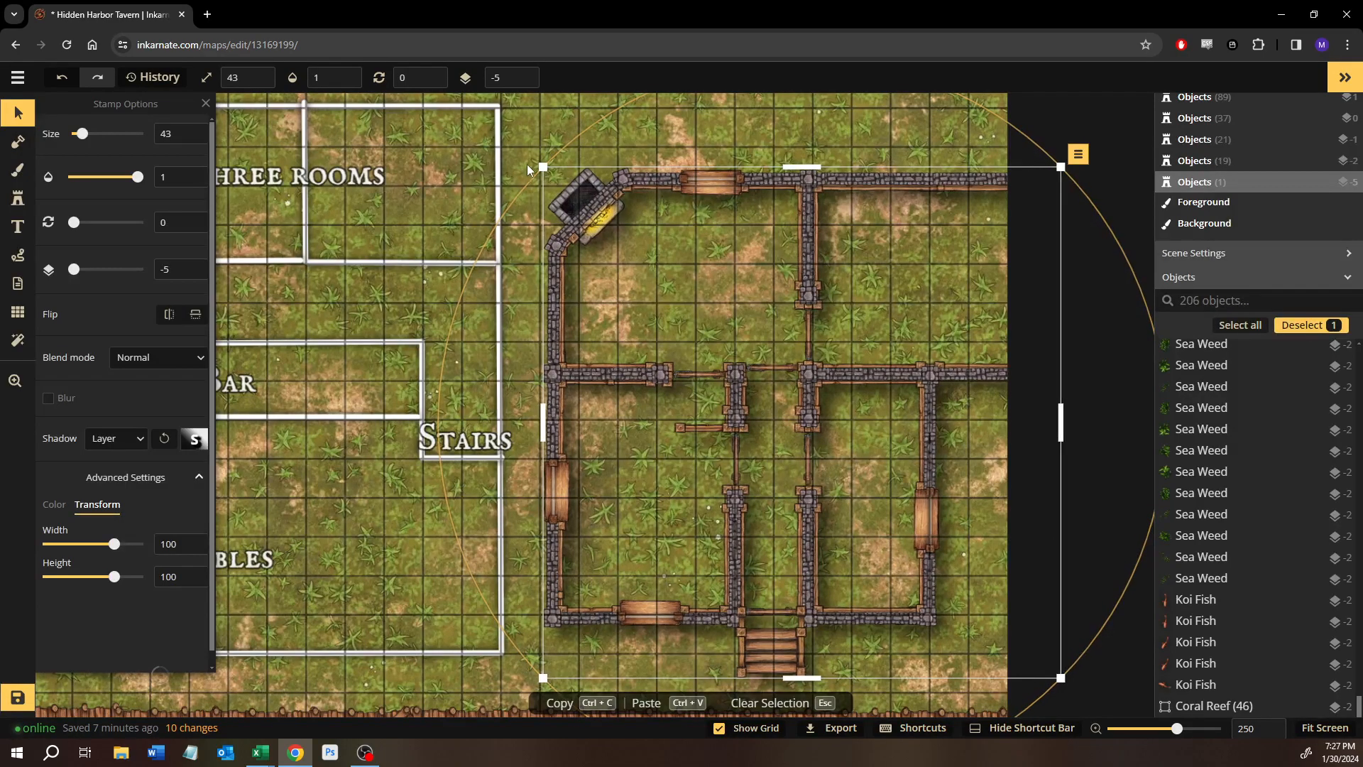
# Scale the house composite up to size 45 and nudge it east and slightly south to line its walls up with the grid.
pyautogui.moveTo(536, 162); pyautogui.dragTo(510, 134)
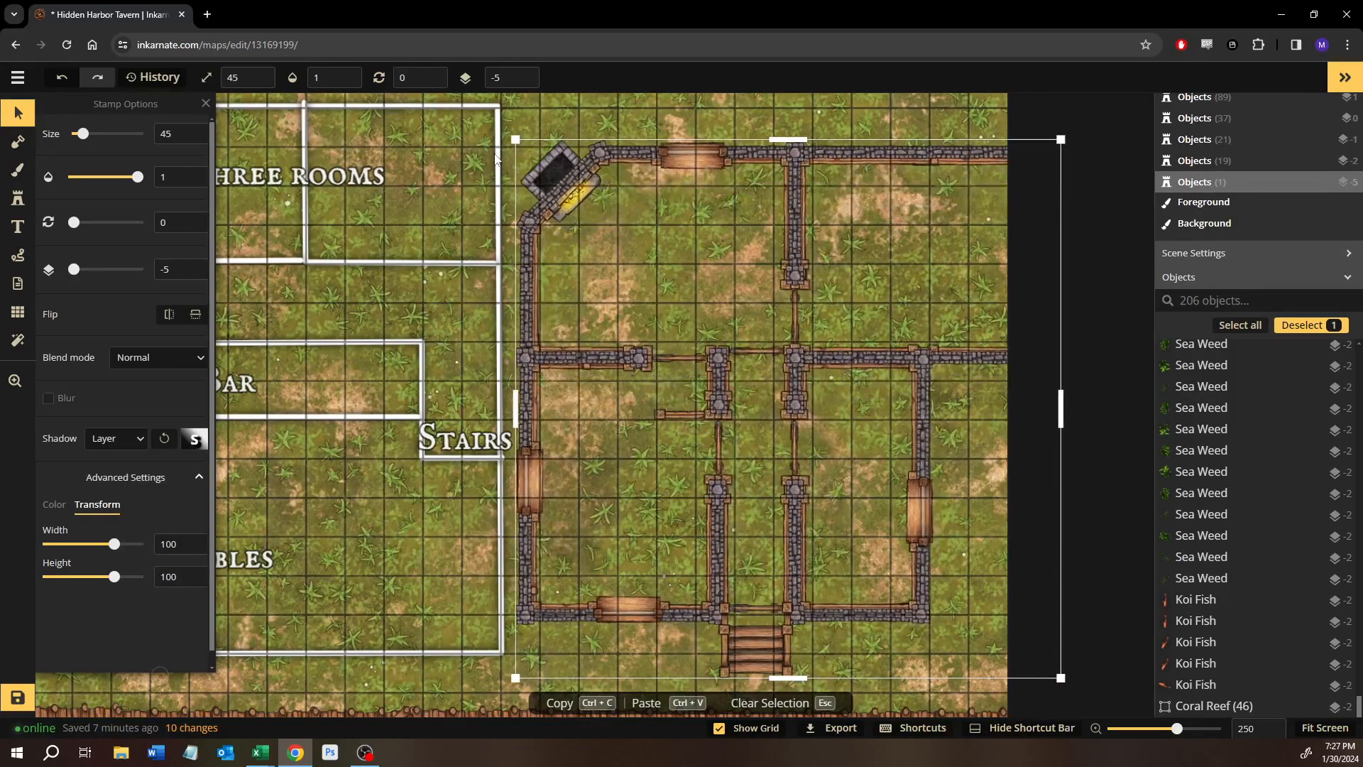
pyautogui.press('Right')
pyautogui.press('Right')
pyautogui.press('Right')
pyautogui.press('Right')
pyautogui.press('Right')
pyautogui.press('Right')
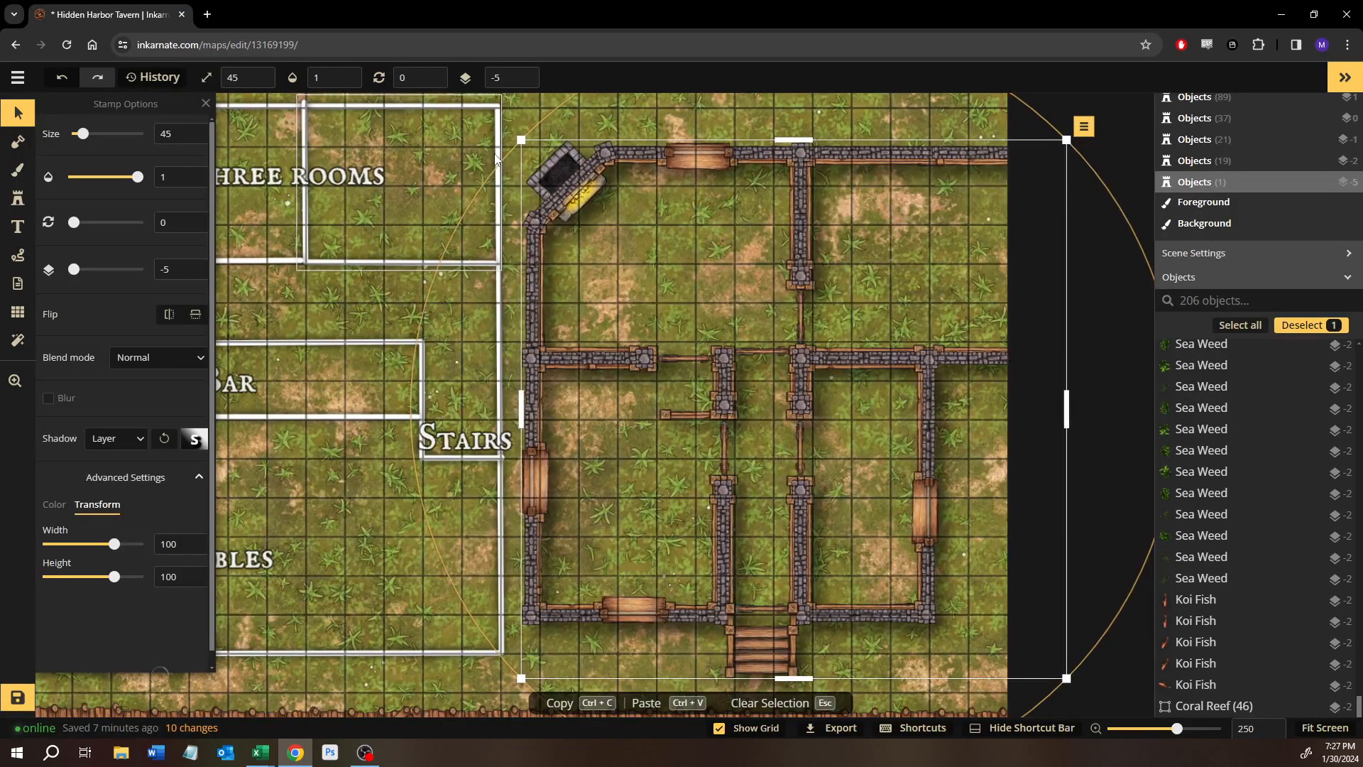
pyautogui.press('Down')
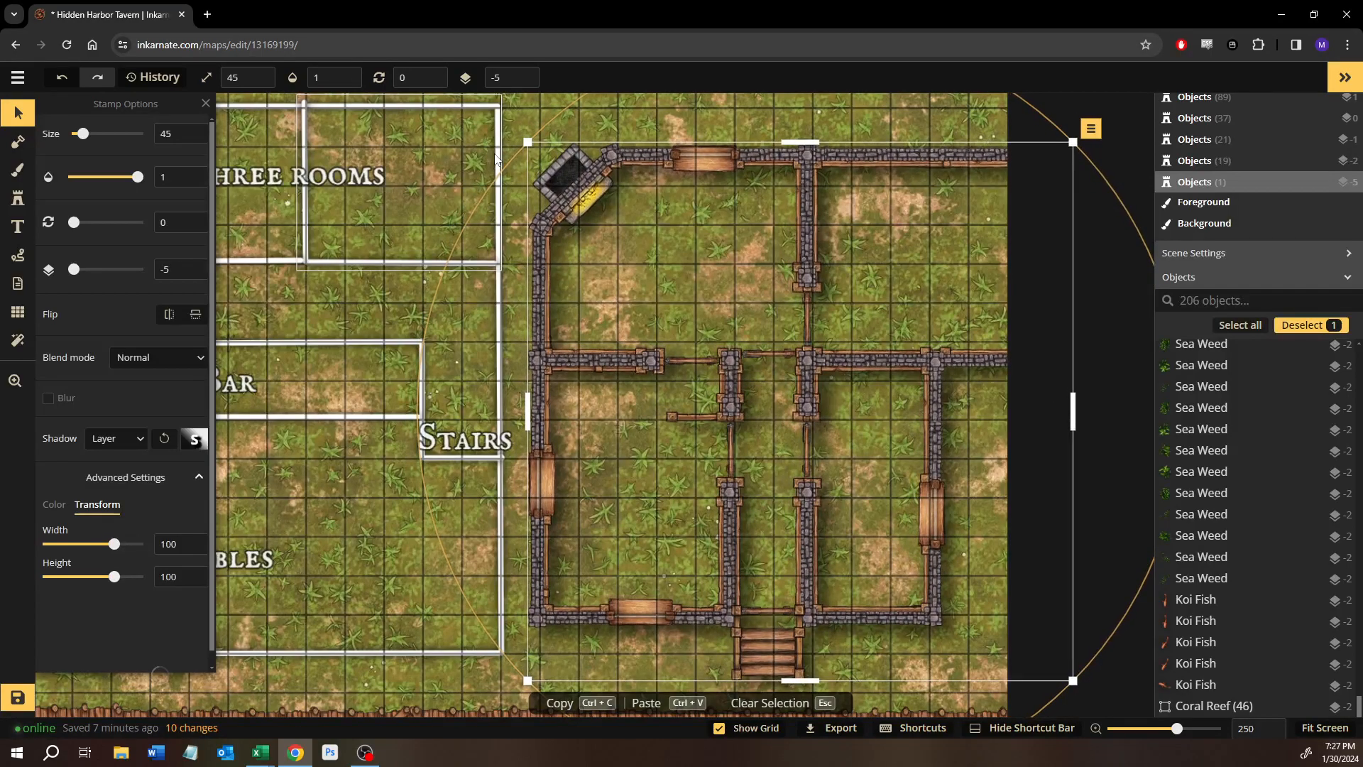
pyautogui.press('Down')
pyautogui.press('Down')
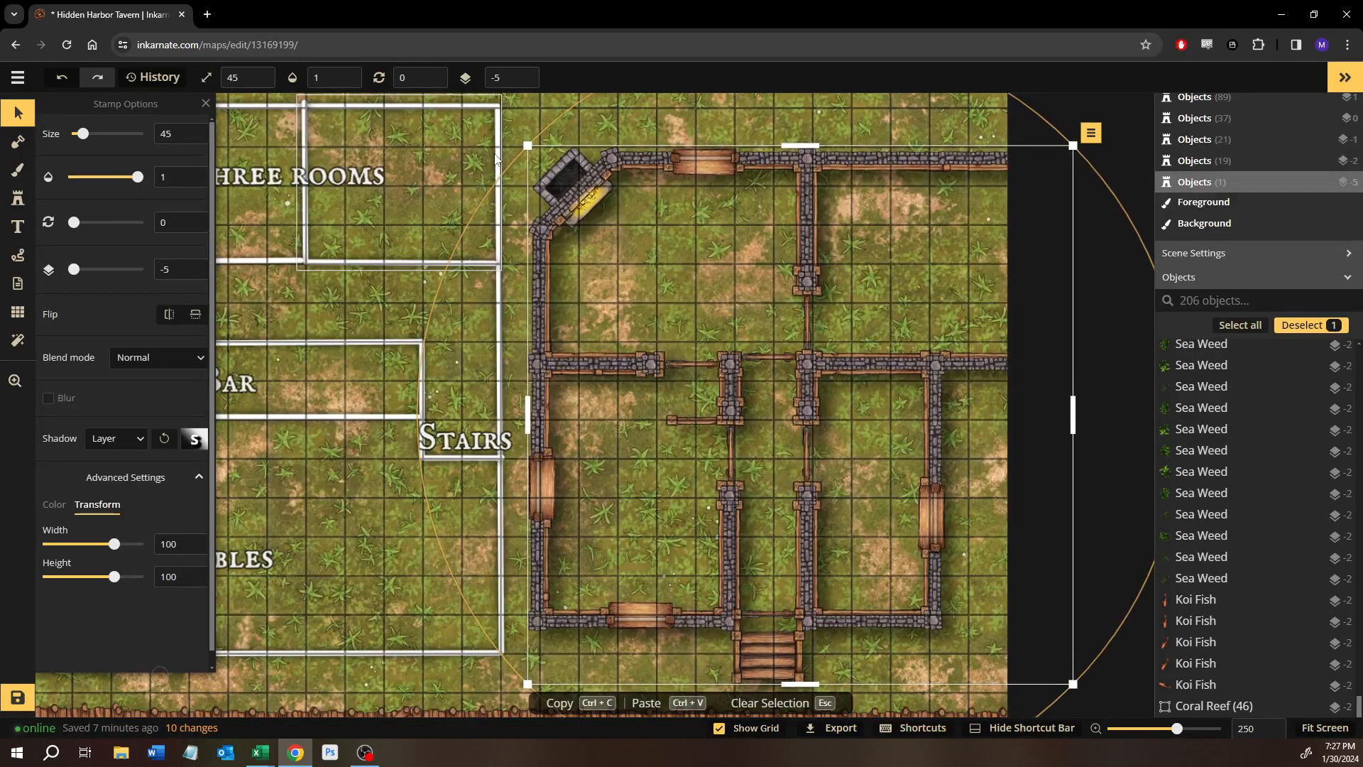
pyautogui.press('Right')
pyautogui.press('Right')
pyautogui.press('Right')
pyautogui.press('Right')
pyautogui.press('Right')
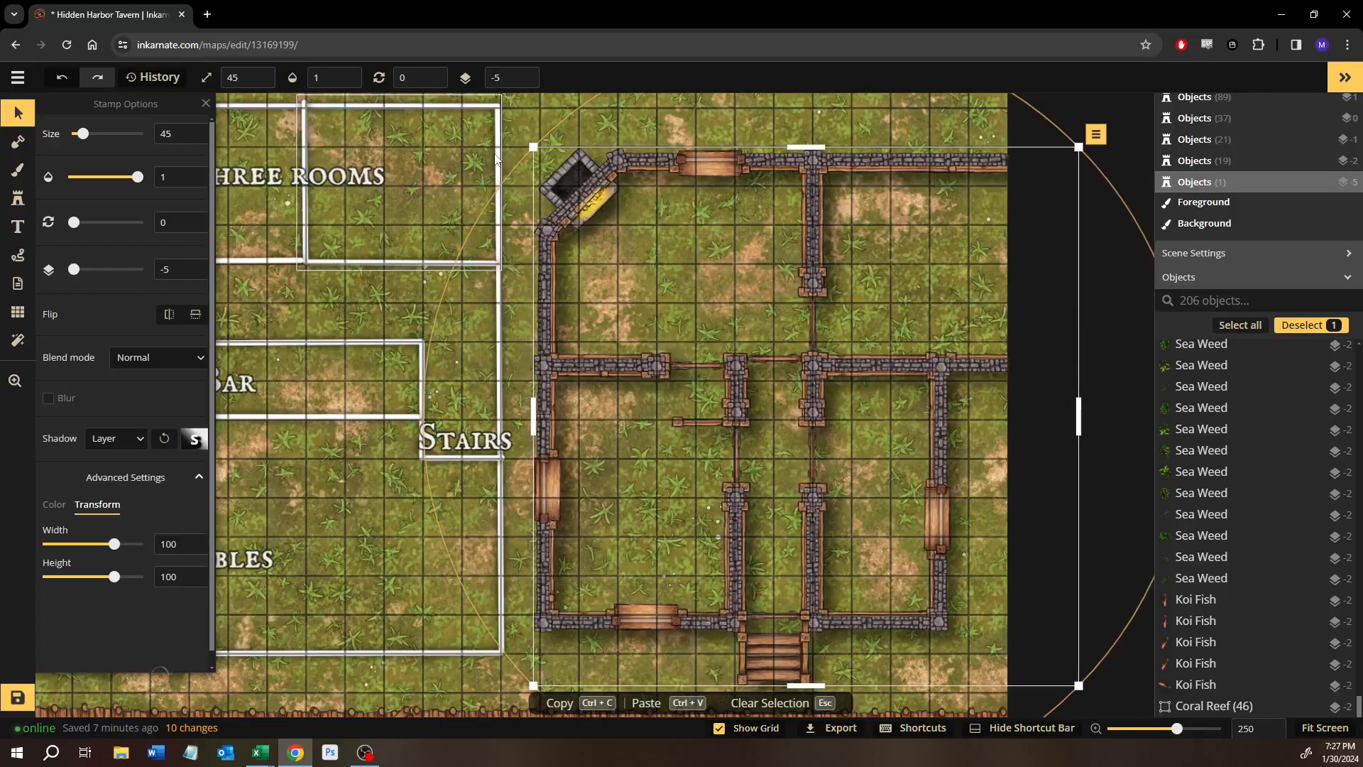
# Try the house composite a quarter grid square farther north and return it to its previous position.
pyautogui.press('Left')
pyautogui.press('Up')
pyautogui.press('Up')
pyautogui.press('Up')
pyautogui.press('Up')
pyautogui.press('Up')
pyautogui.press('Up')
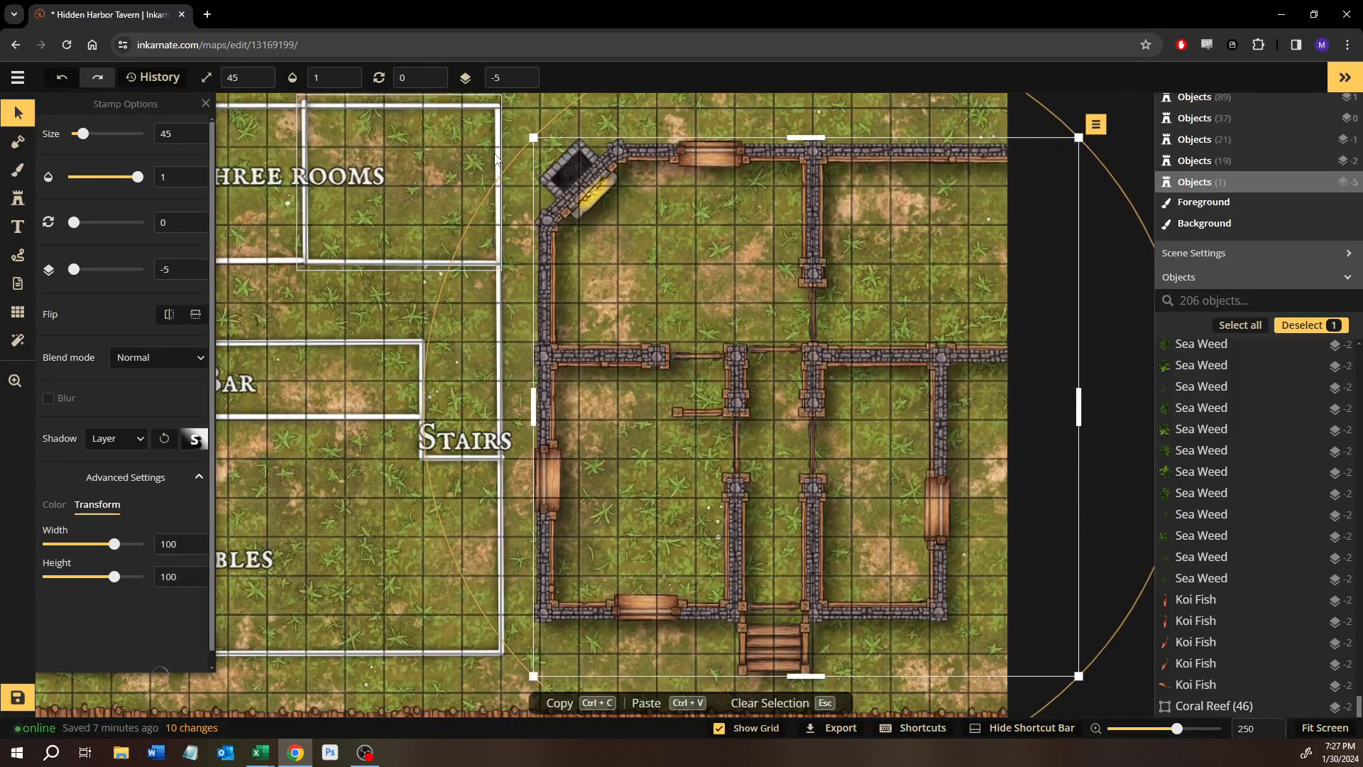
pyautogui.press('Down')
pyautogui.press('Down')
pyautogui.press('Down')
pyautogui.press('Down')
pyautogui.press('Down')
pyautogui.press('Down')
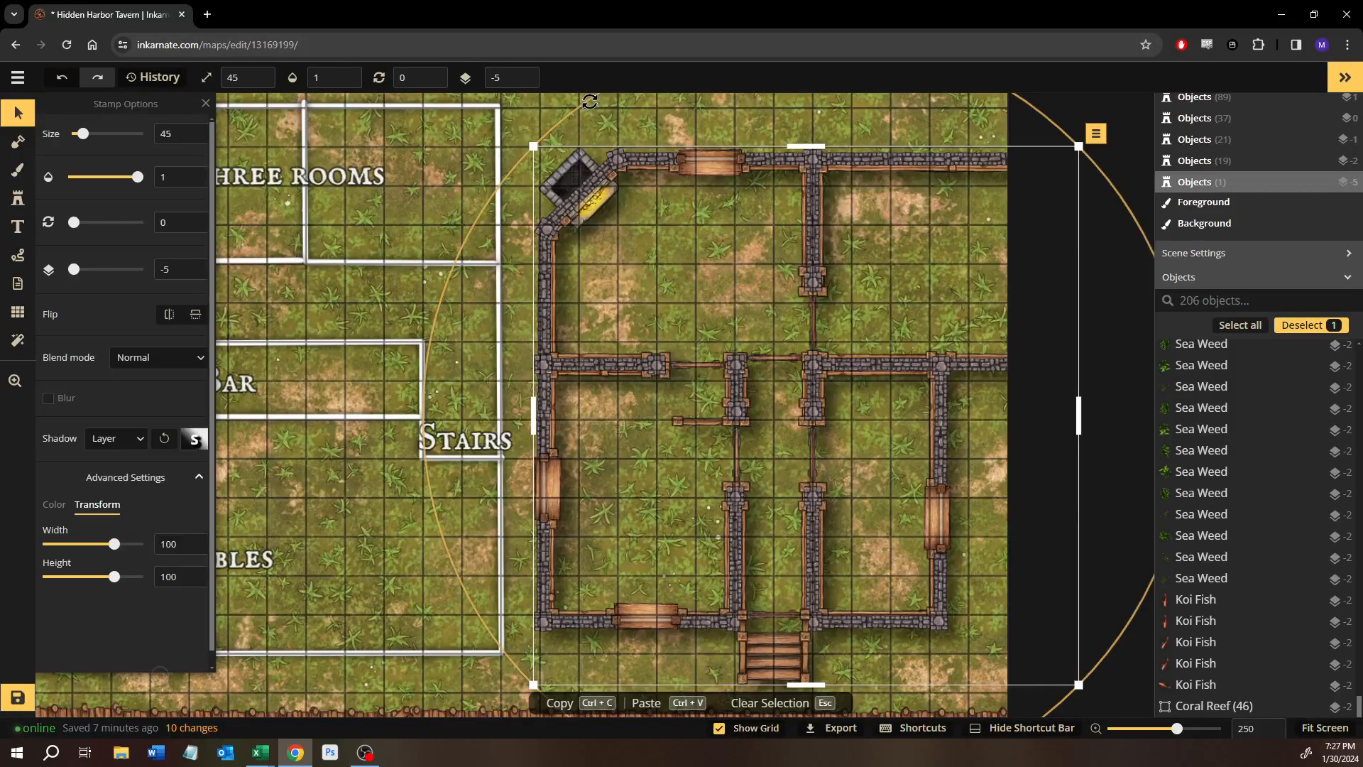
# Reselect the house composite and shift it nearly one grid square east, widening the gap to the tavern outline.
pyautogui.press('Escape')
pyautogui.click(578, 228)
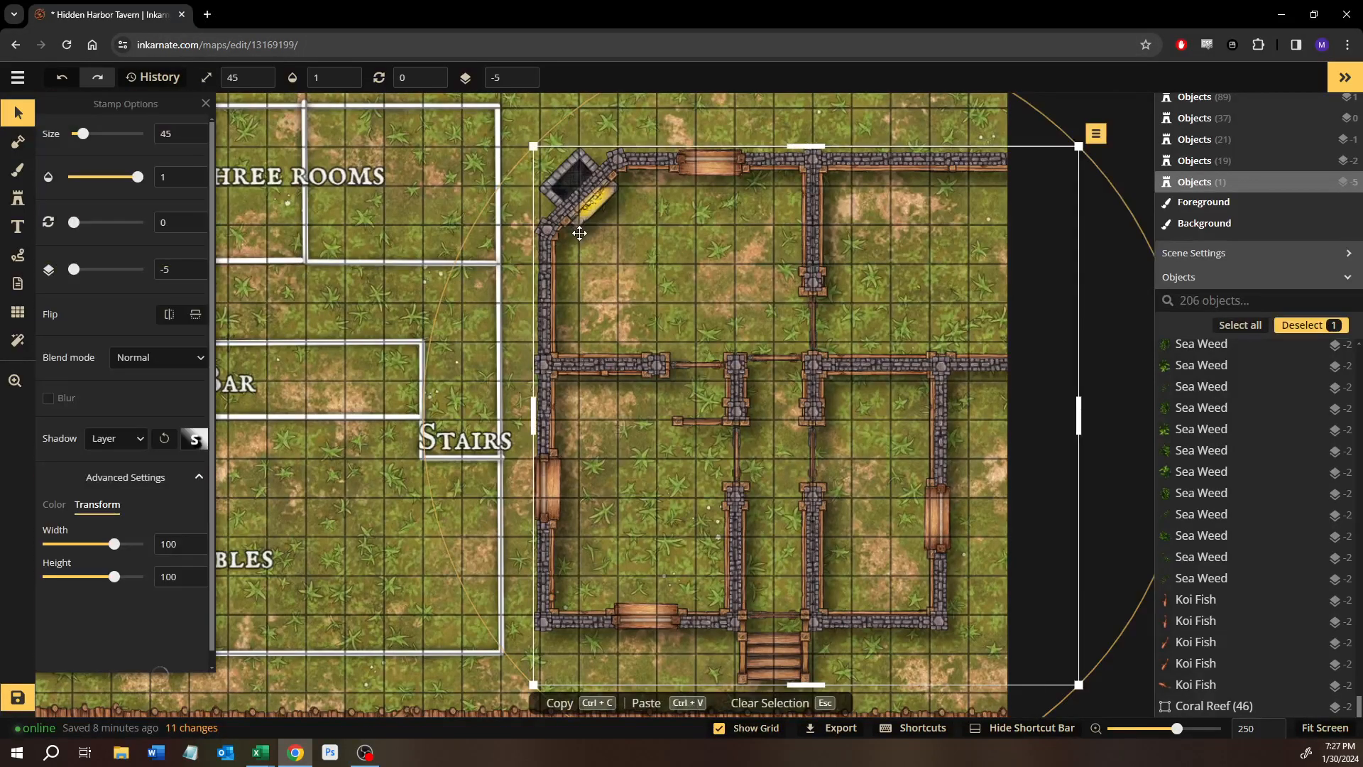
pyautogui.press('Right')
pyautogui.press('Right')
pyautogui.press('Right')
pyautogui.press('Right')
pyautogui.press('Right')
pyautogui.press('Right')
pyautogui.press('Right')
pyautogui.press('Right')
pyautogui.press('Right')
pyautogui.press('Right')
pyautogui.press('Right')
pyautogui.press('Right')
pyautogui.press('Right')
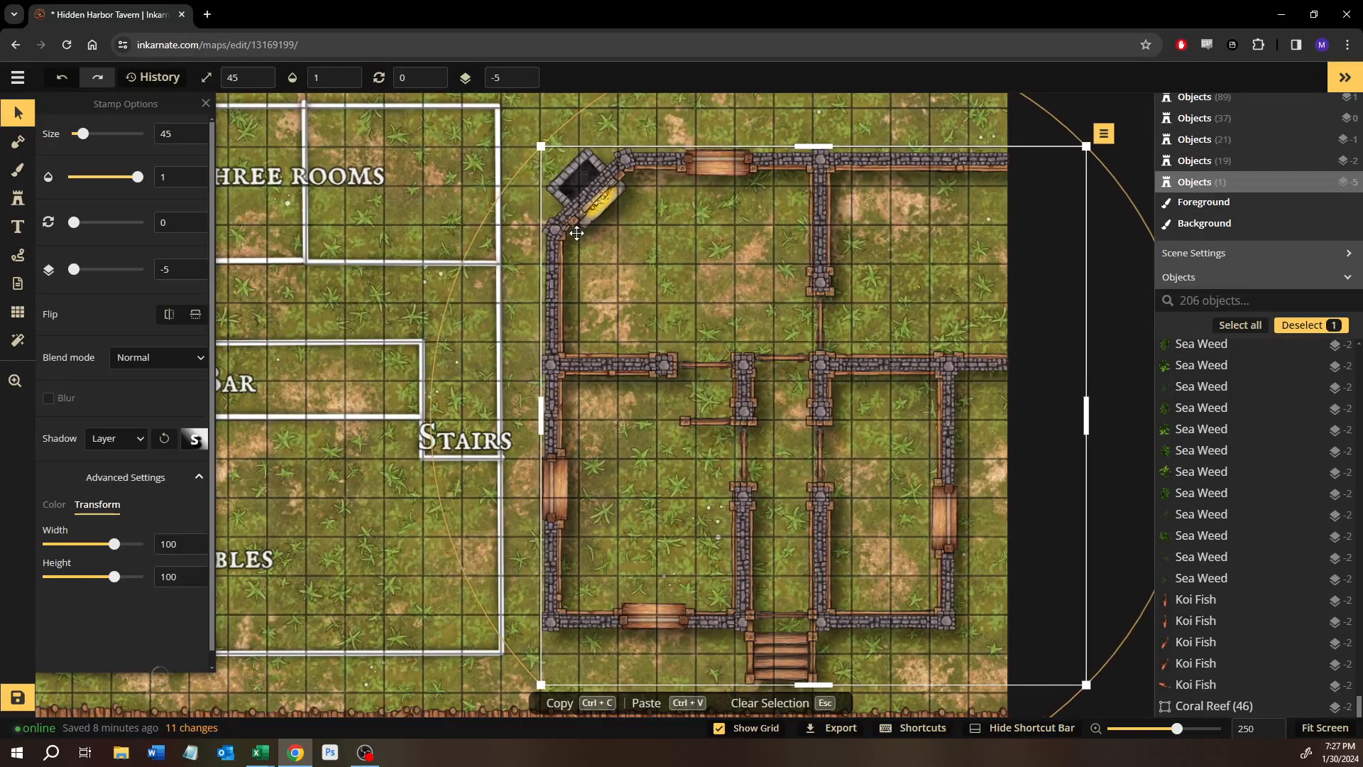
pyautogui.press('Right')
pyautogui.press('Right')
pyautogui.press('Right')
pyautogui.press('Right')
pyautogui.press('Right')
pyautogui.press('Right')
pyautogui.press('Right')
pyautogui.press('Right')
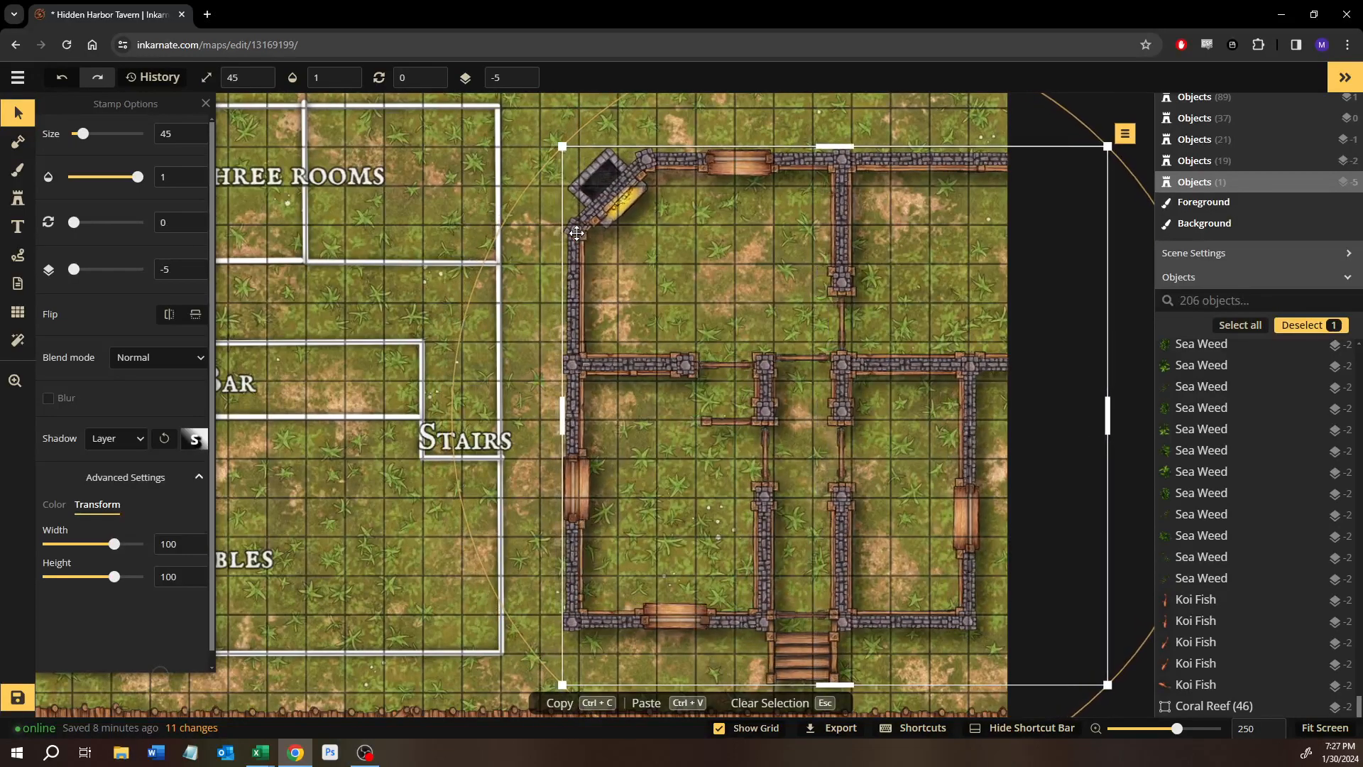
# Nudge the stone building floor plan slightly right and up so its outer walls line up with the grid, and deselect it.
pyautogui.press('Right')
pyautogui.press('Right')
pyautogui.press('Right')
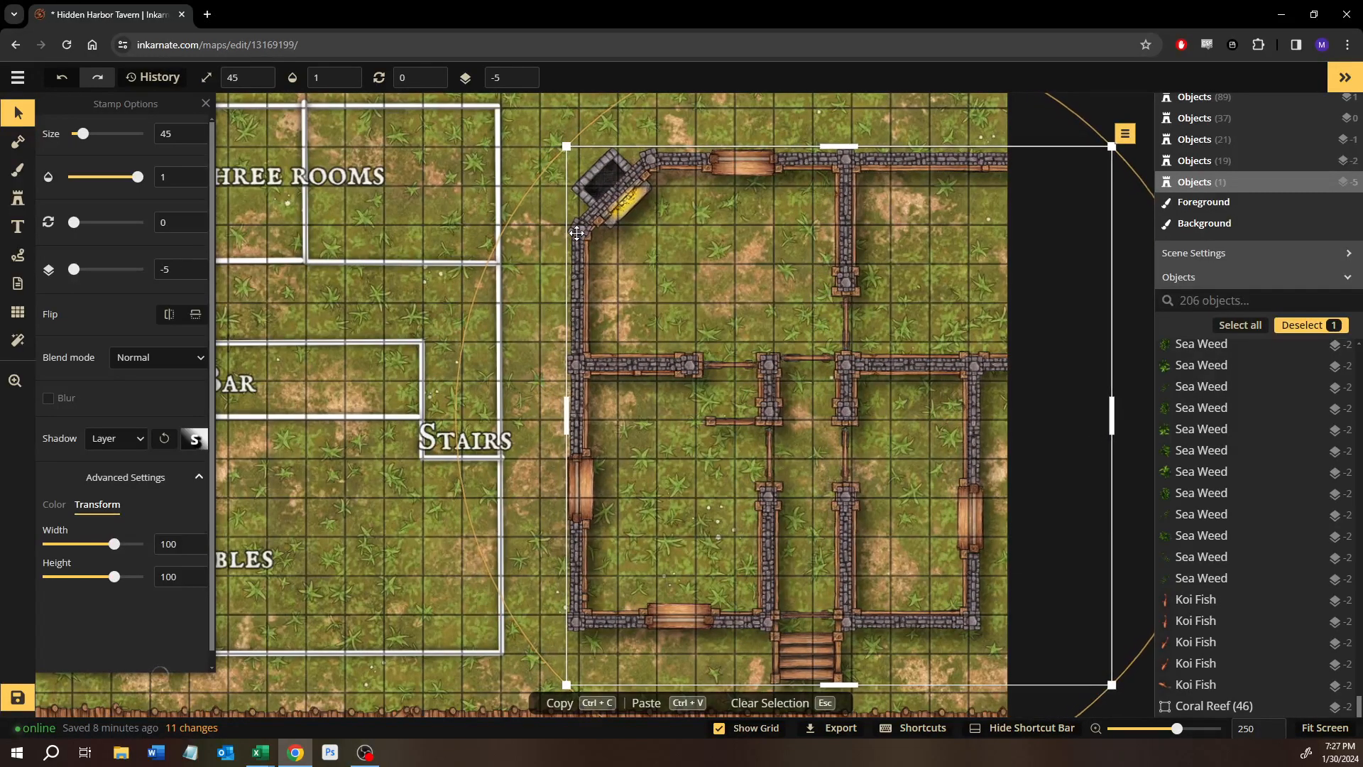
pyautogui.scroll(-2, 609, 357)
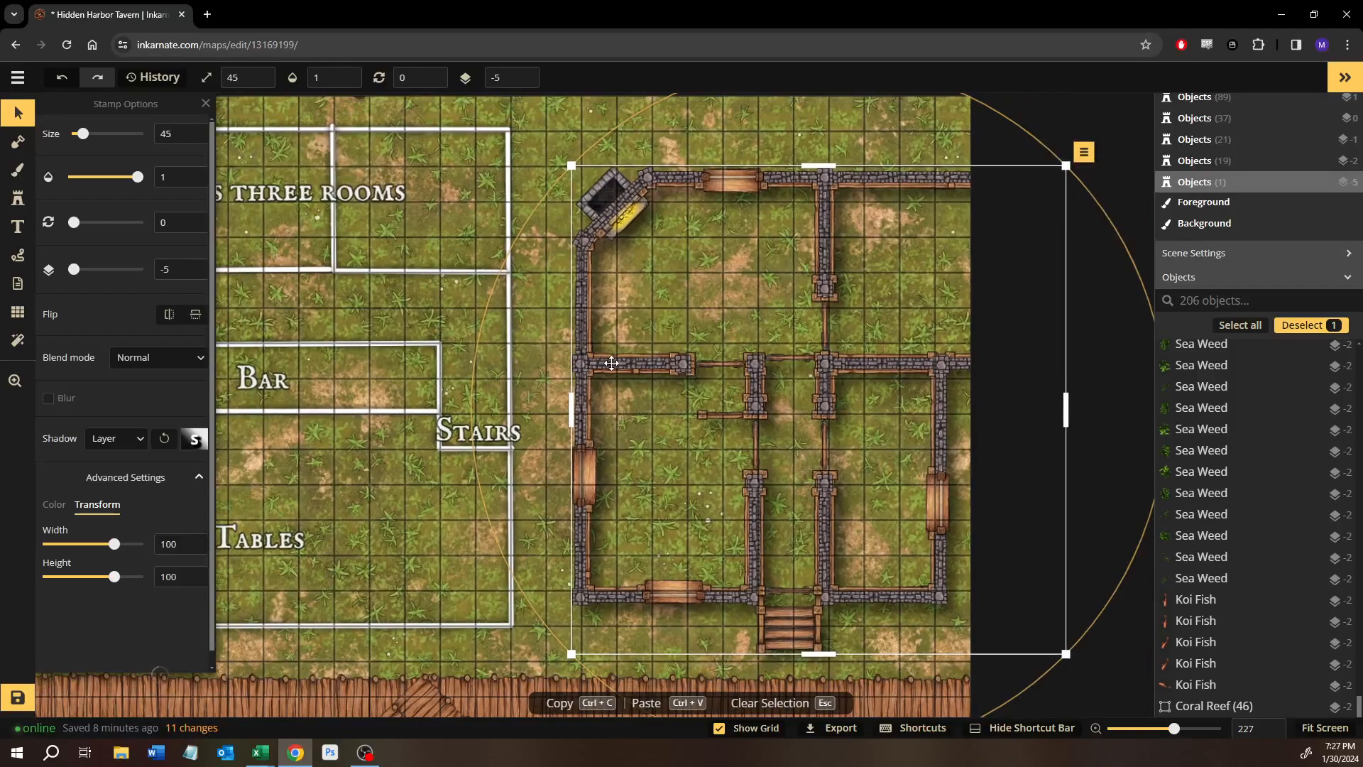
pyautogui.press('Up')
pyautogui.press('Up')
pyautogui.press('Up')
pyautogui.press('Up')
pyautogui.press('Up')
pyautogui.press('Up')
pyautogui.press('Up')
pyautogui.press('Up')
pyautogui.press('Up')
pyautogui.press('Up')
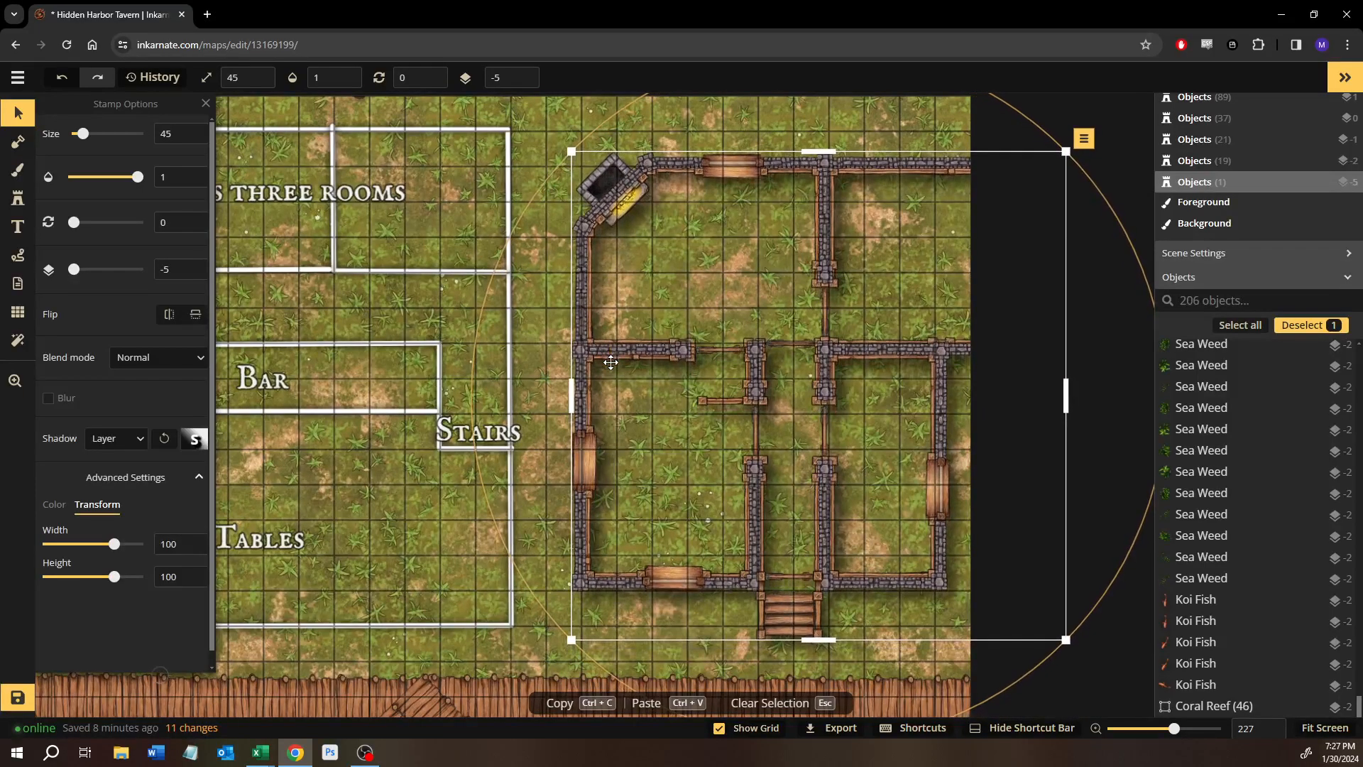
pyautogui.press('Up')
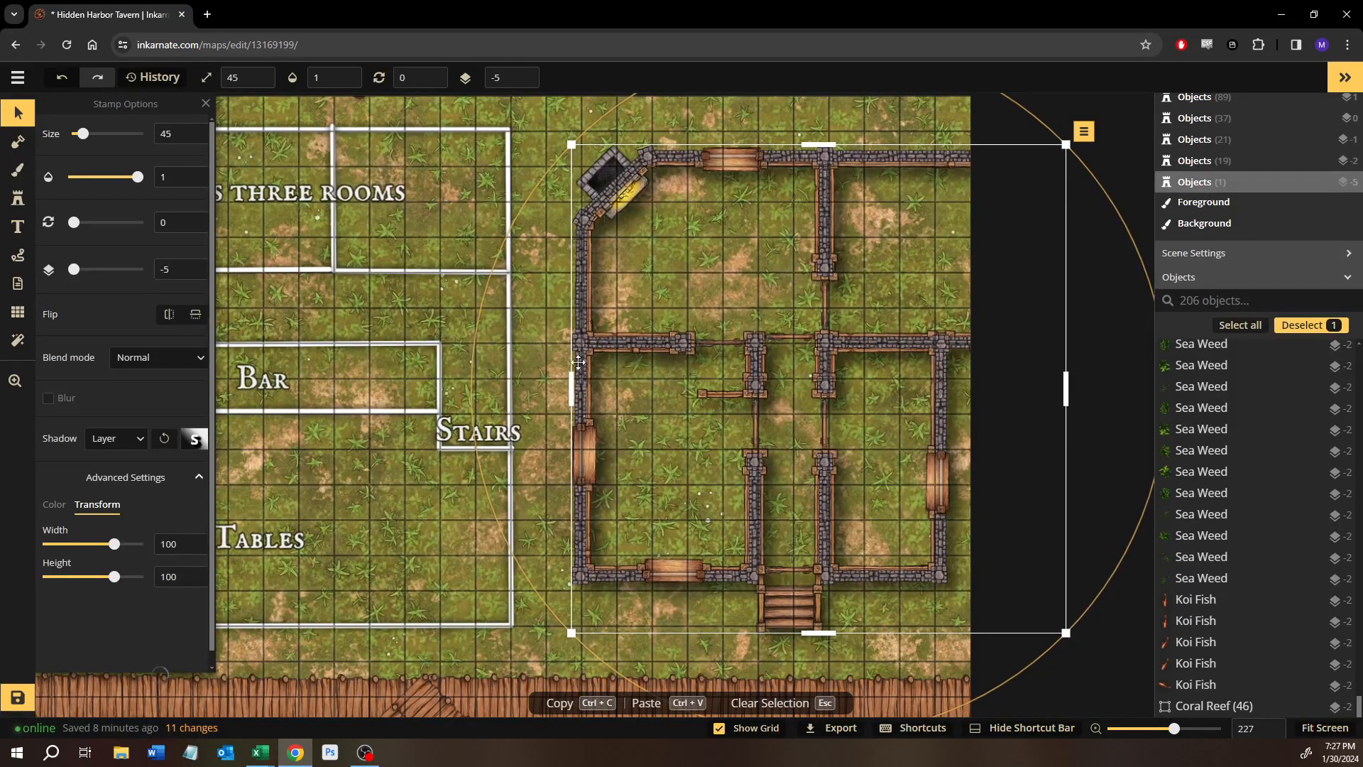
pyautogui.click(522, 145)
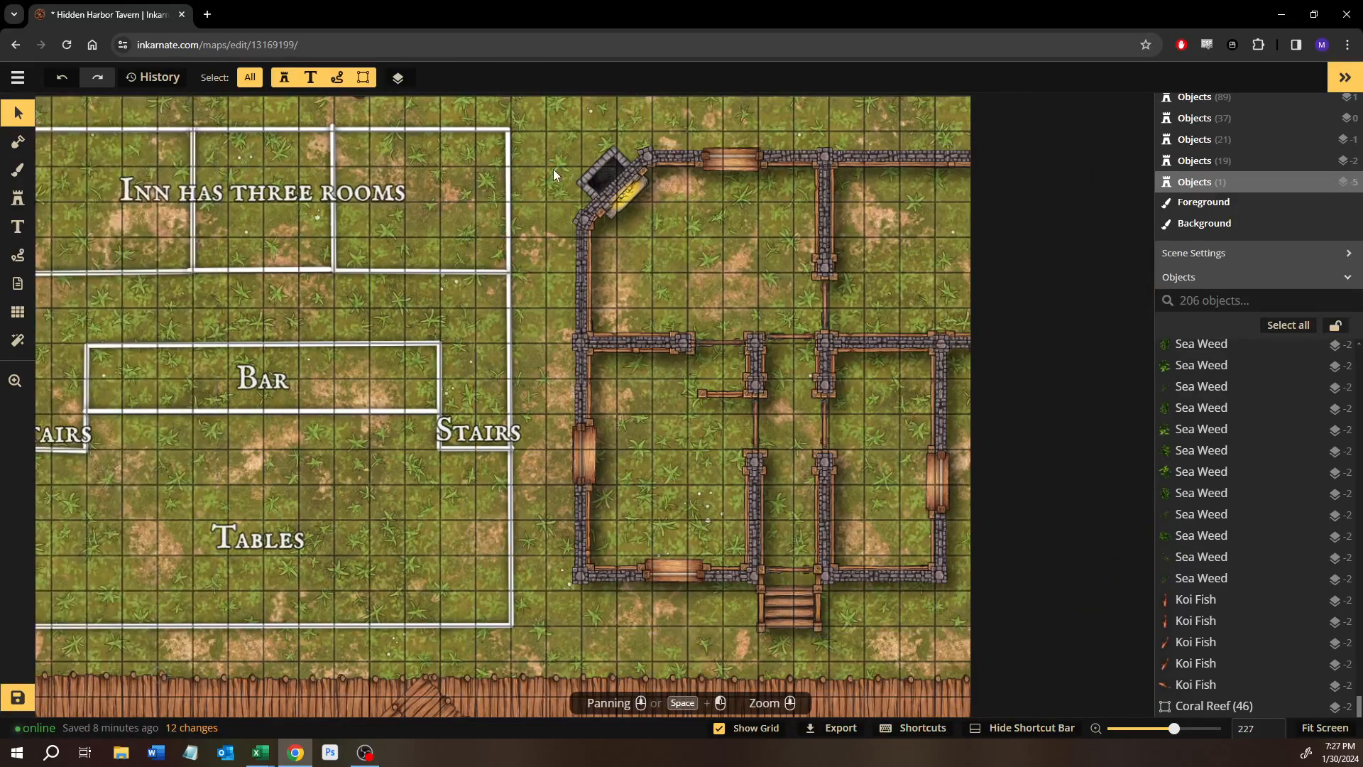
# Scale the building floor plan east of the inn outline down to size 34 and reposition it against the grid.
pyautogui.scroll(-2, 548, 238)
pyautogui.moveTo(551, 245); pyautogui.dragTo(547, 249)
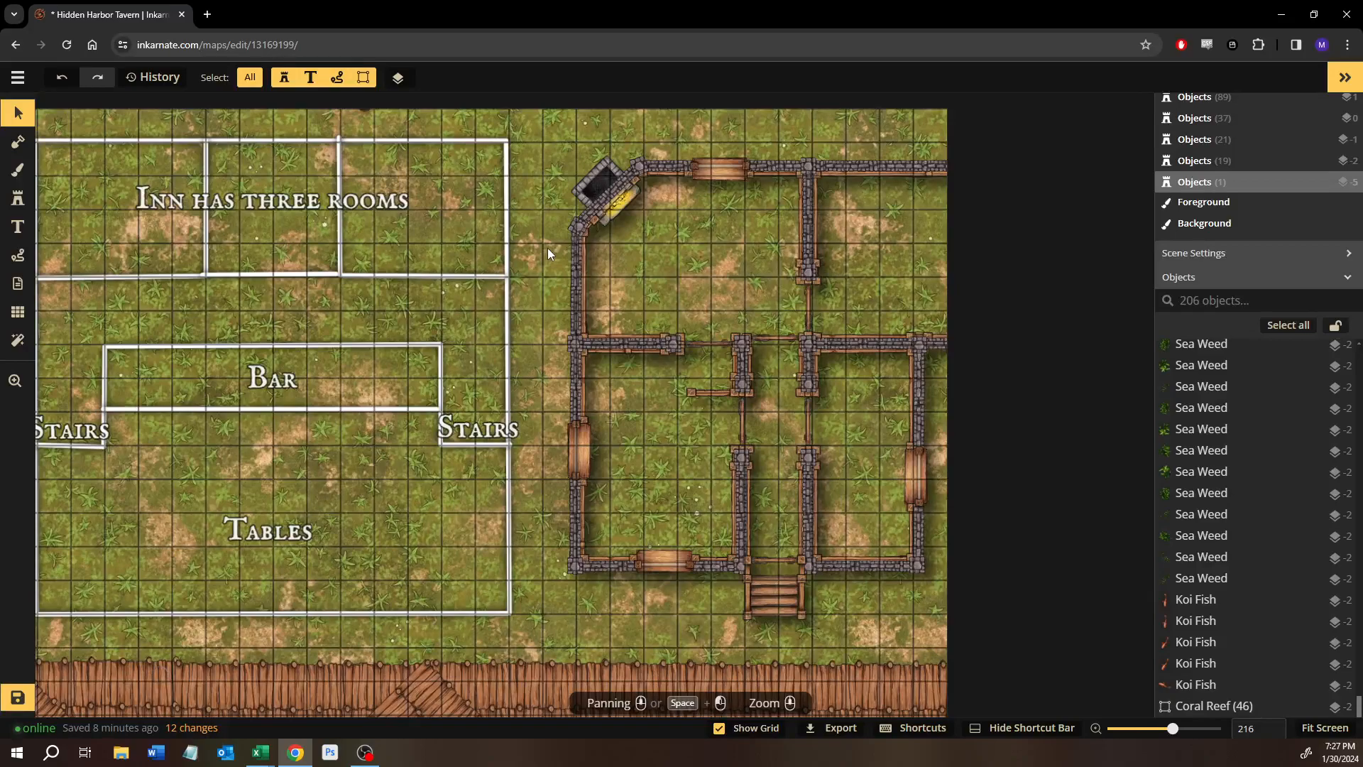
pyautogui.click(578, 240)
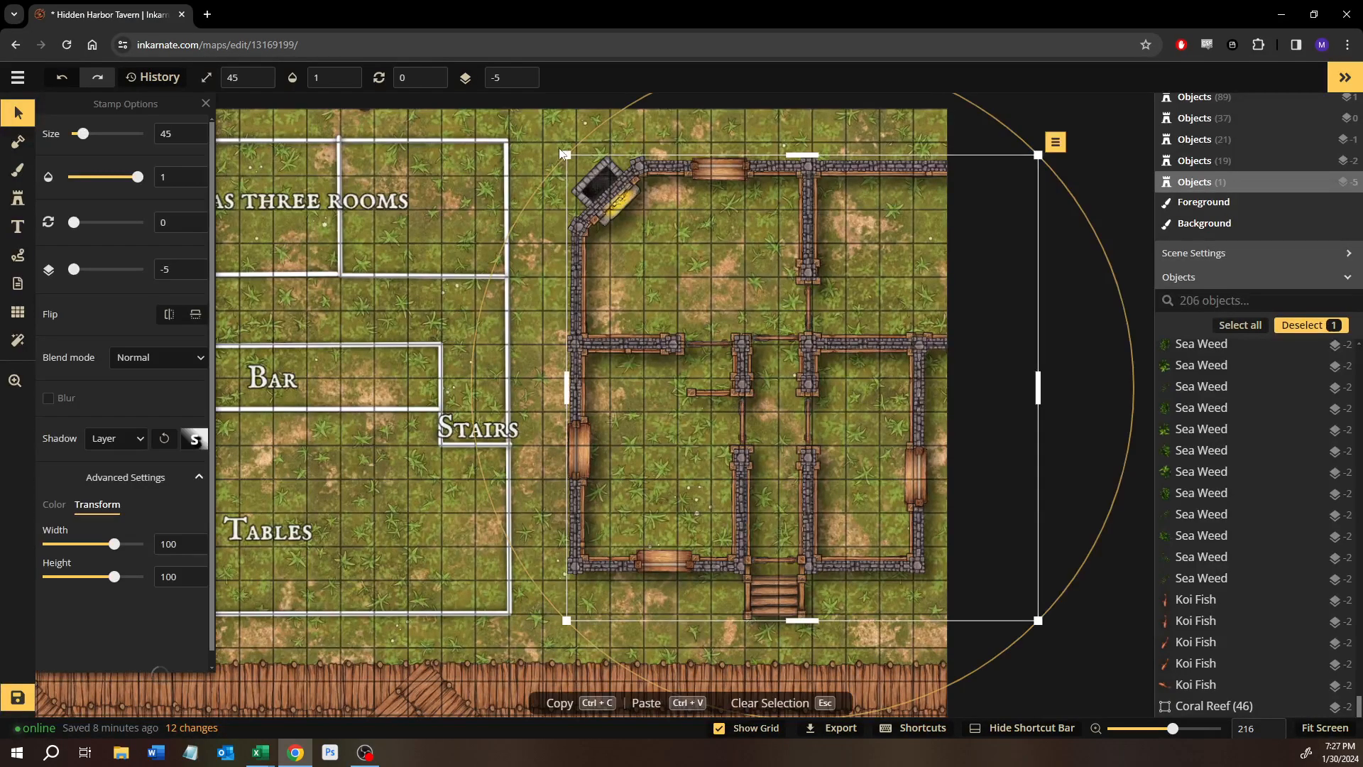
pyautogui.moveTo(560, 149); pyautogui.dragTo(576, 306)
pyautogui.scroll(5, 585, 331)
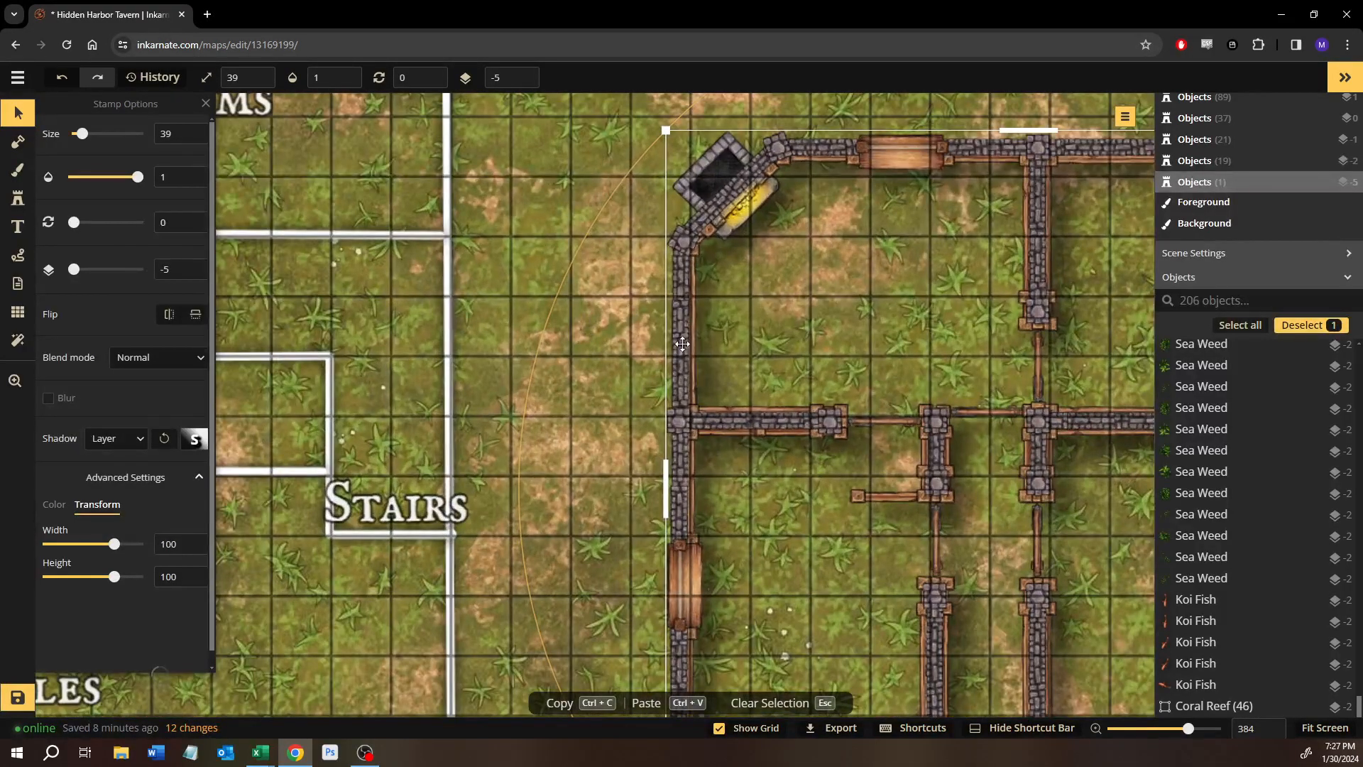
pyautogui.moveTo(751, 449); pyautogui.dragTo(698, 440)
pyautogui.moveTo(625, 138); pyautogui.dragTo(662, 270)
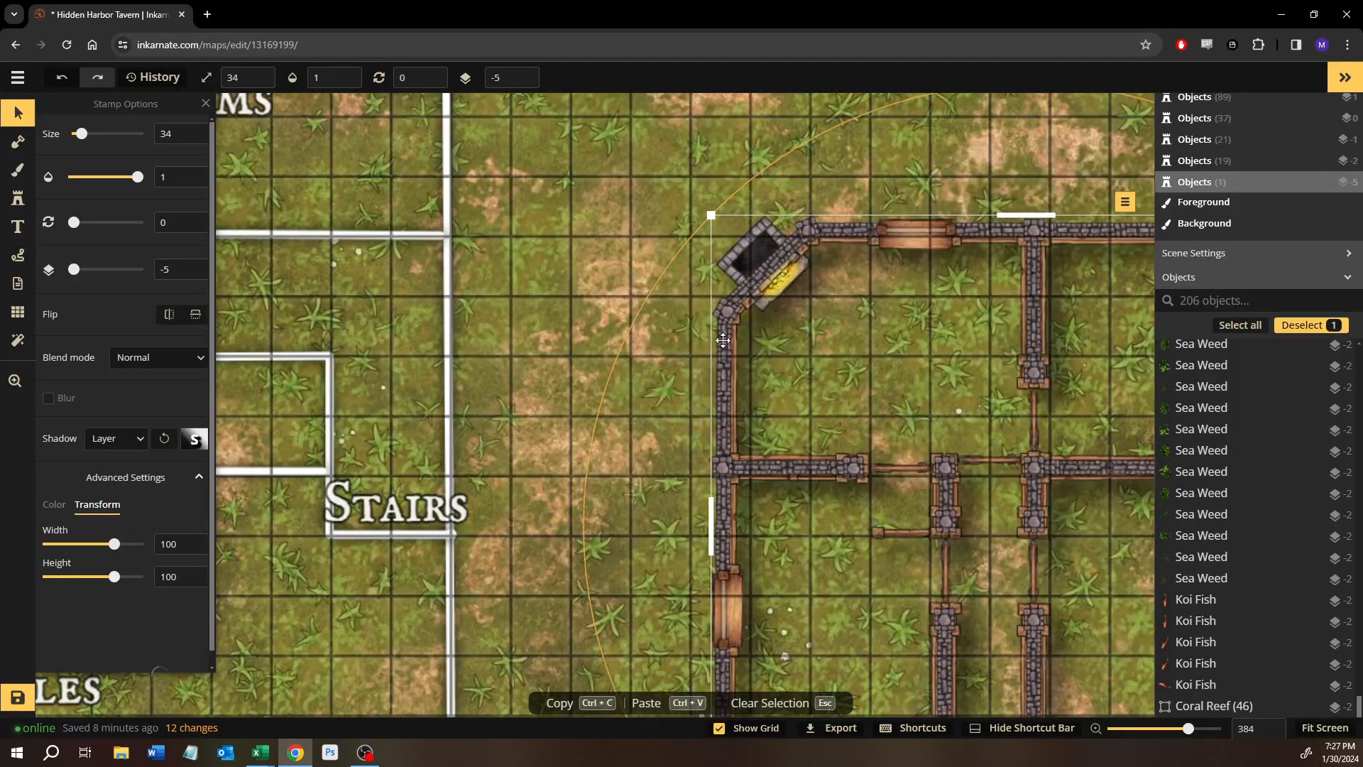
# Reduce the building floor plan to size 30 and shift it slightly west toward the inn outline.
pyautogui.moveTo(715, 328); pyautogui.dragTo(629, 298)
pyautogui.moveTo(622, 184); pyautogui.dragTo(659, 221)
pyautogui.moveTo(711, 323); pyautogui.dragTo(678, 307)
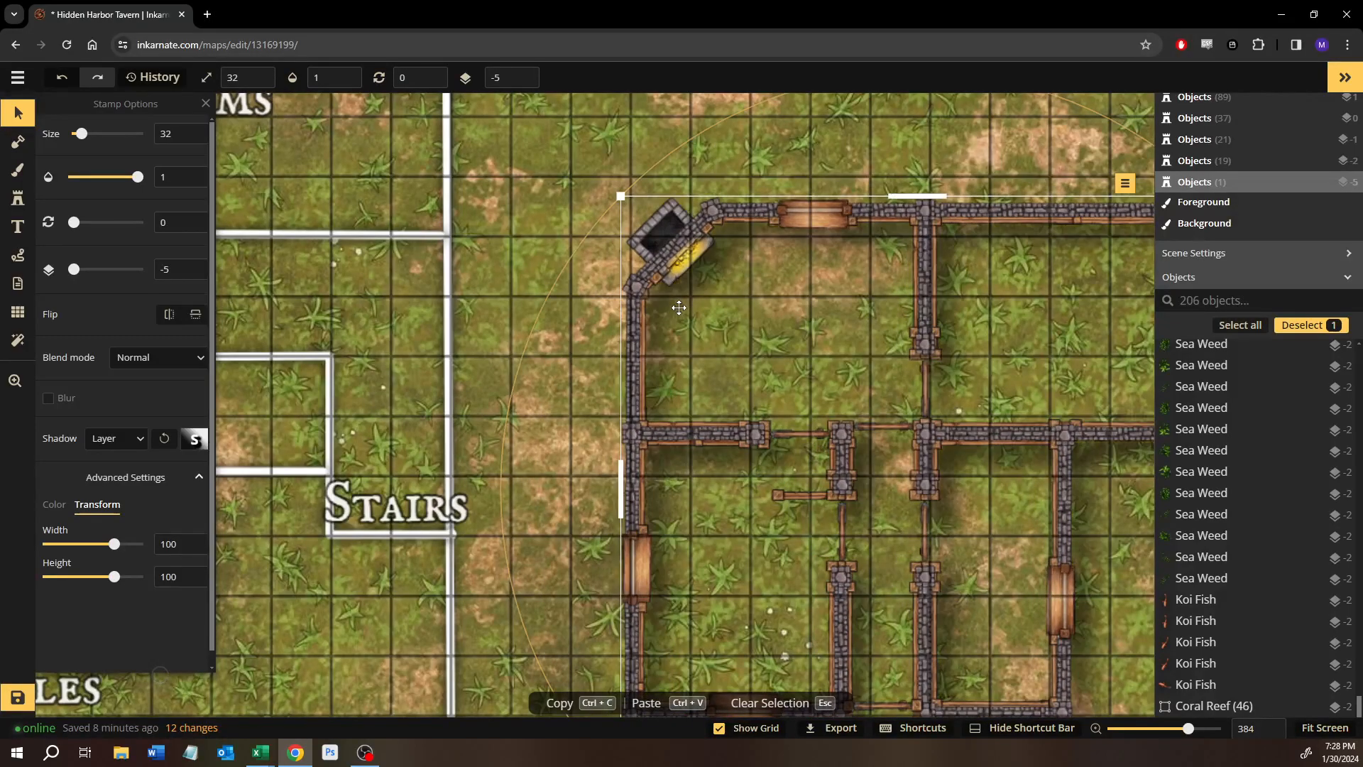
pyautogui.scroll(-4, 678, 308)
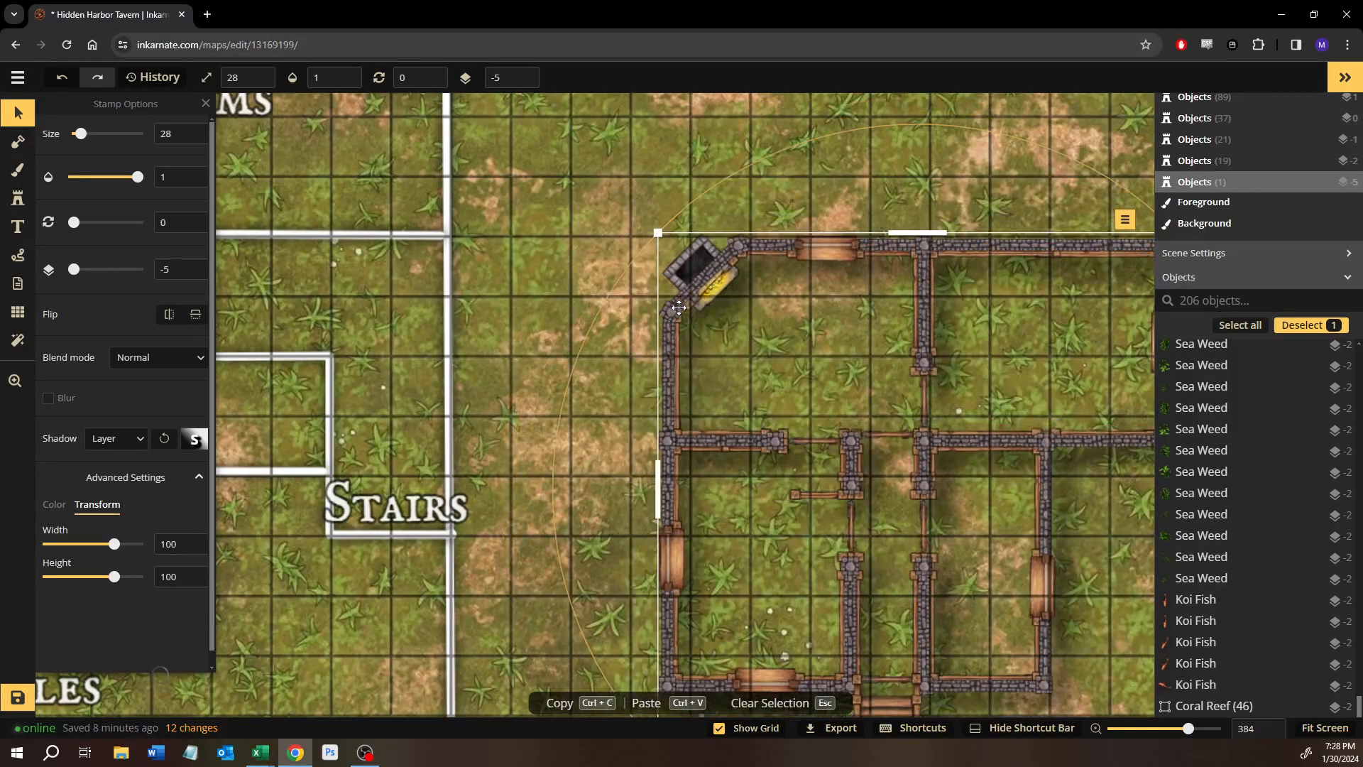
pyautogui.scroll(2, 679, 307)
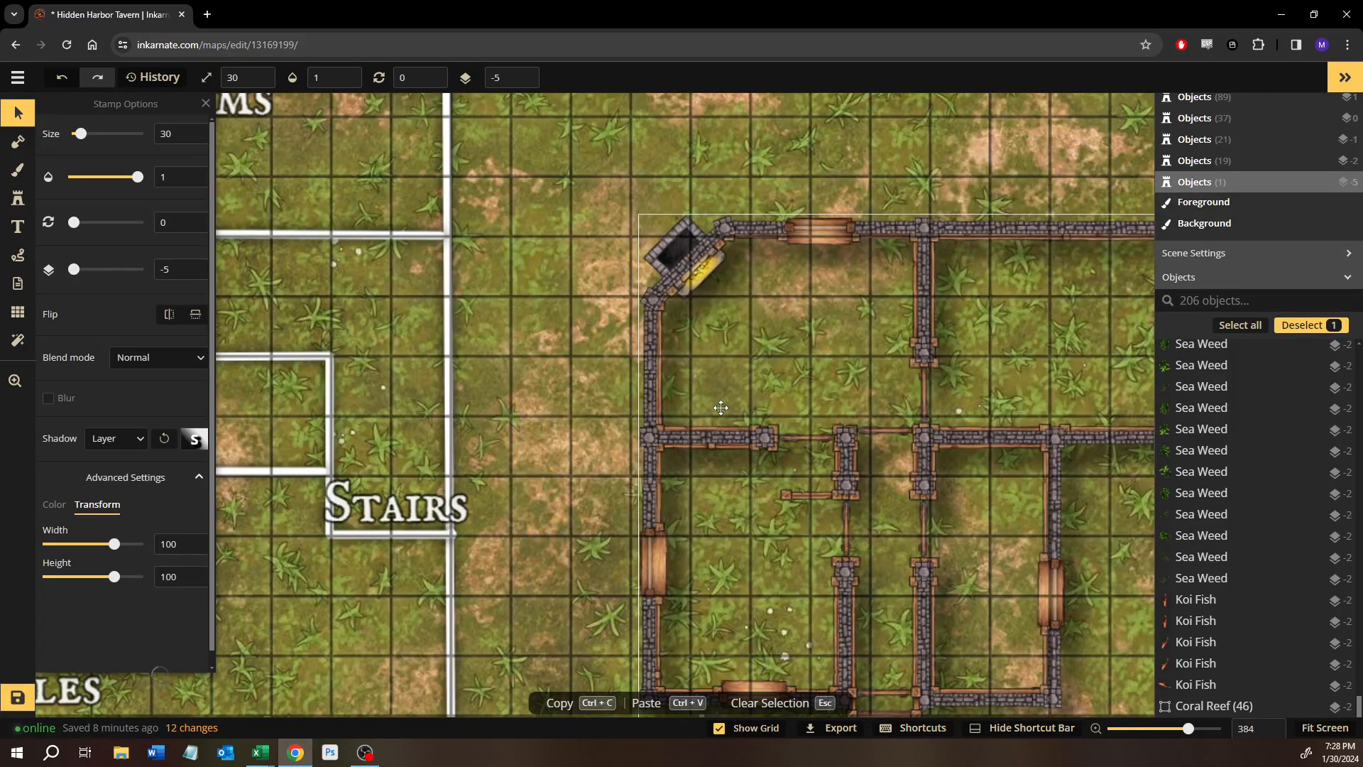
pyautogui.moveTo(721, 408); pyautogui.dragTo(704, 411)
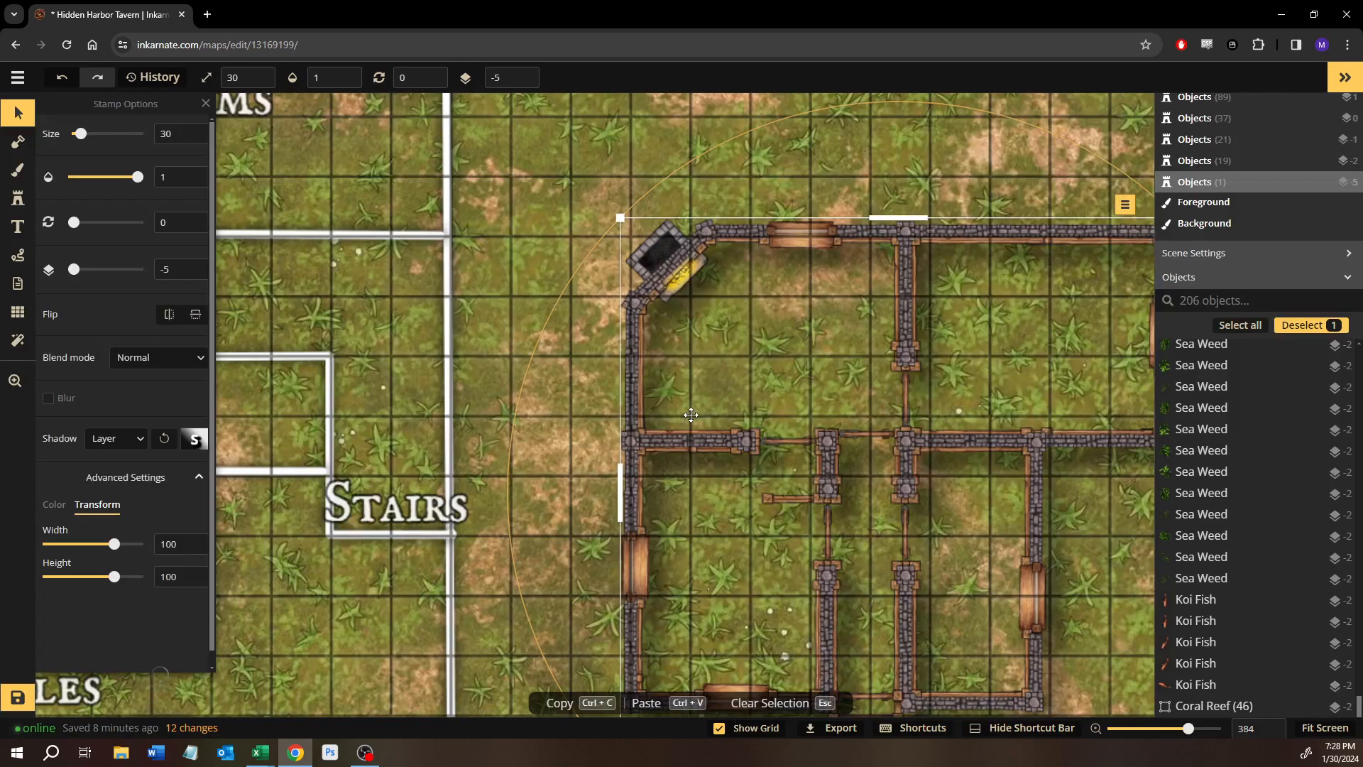
# Nudge the building floor plan left until its west wall is about two grid squares from the inn outline.
pyautogui.press('Left')
pyautogui.press('Left')
pyautogui.press('Left')
pyautogui.press('Left')
pyautogui.press('Left')
pyautogui.press('Left')
pyautogui.press('Left')
pyautogui.press('Left')
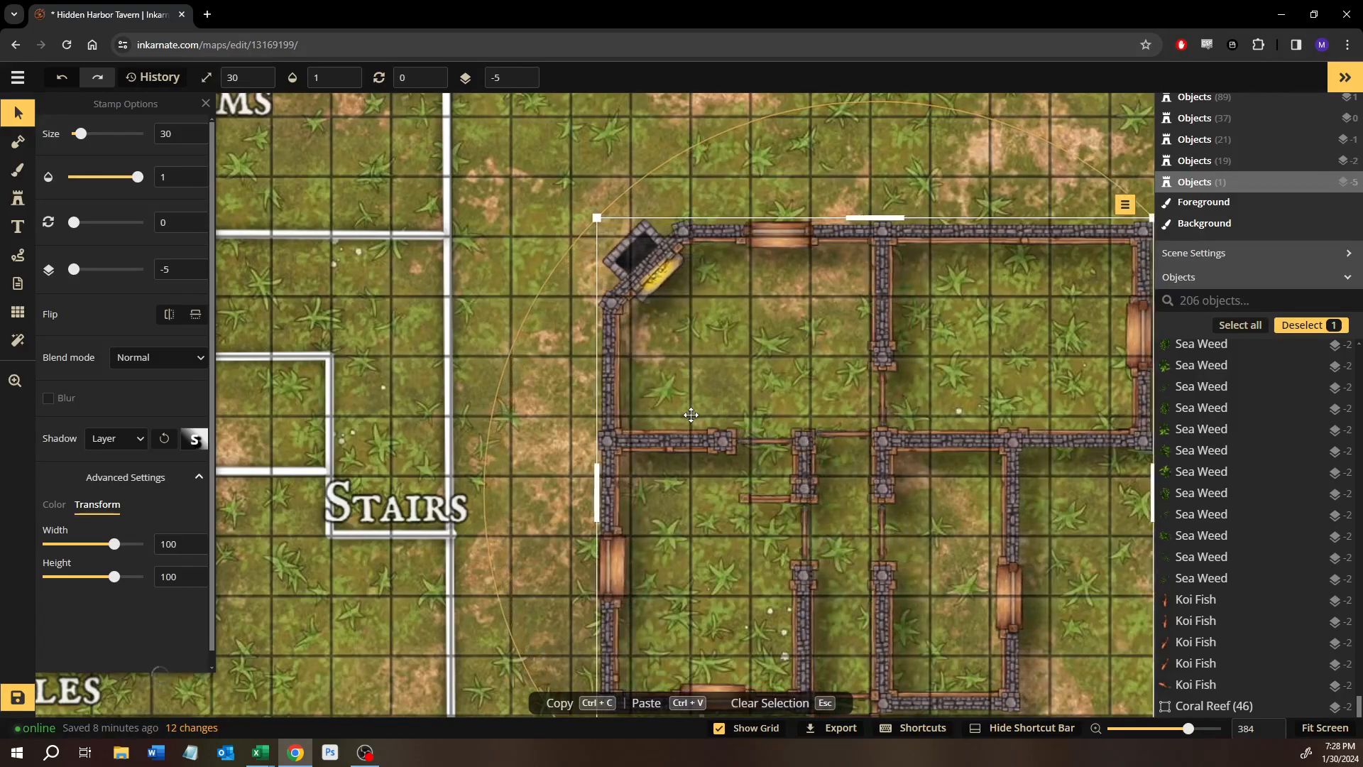
pyautogui.press('Left')
pyautogui.press('Left')
pyautogui.press('Left')
pyautogui.press('Left')
pyautogui.press('Left')
pyautogui.press('Left')
pyautogui.press('Left')
pyautogui.press('Left')
pyautogui.press('Left')
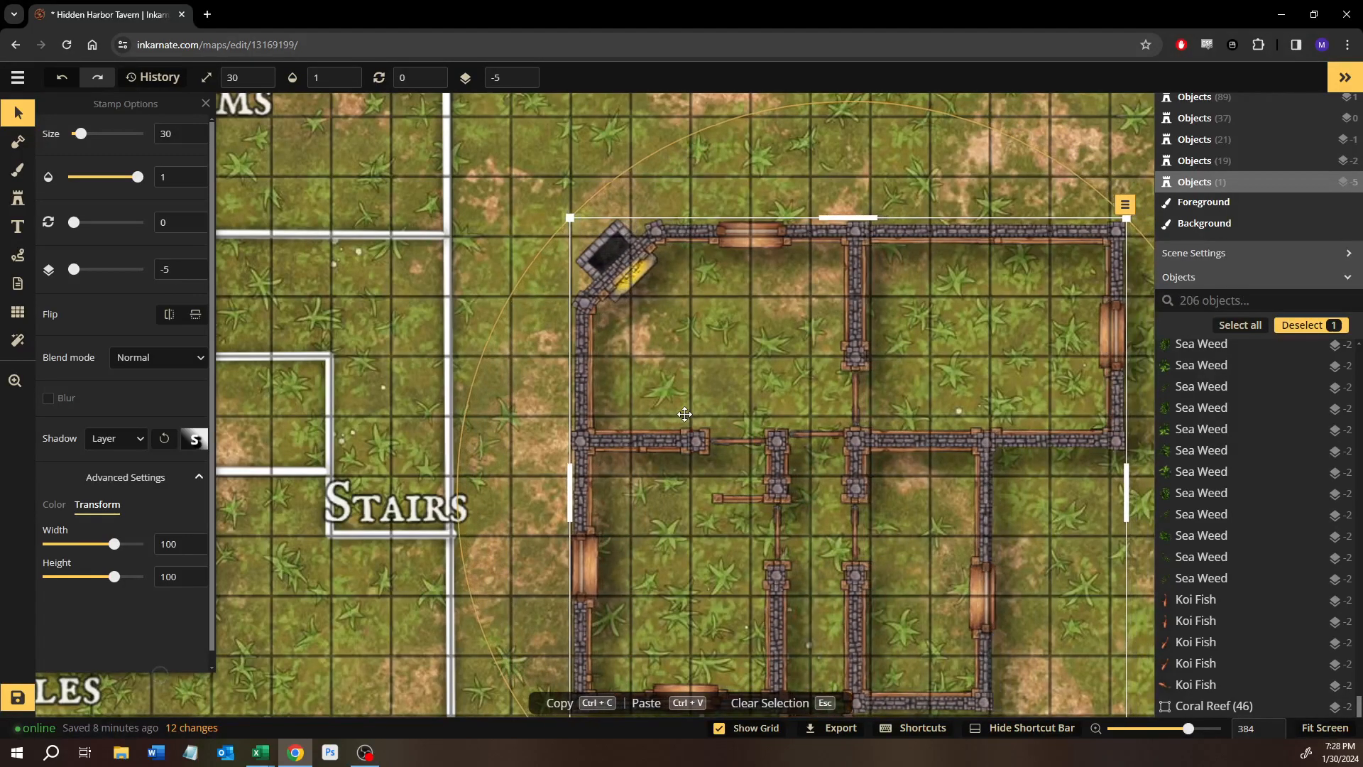
pyautogui.press('Left')
pyautogui.press('Left')
pyautogui.press('Left')
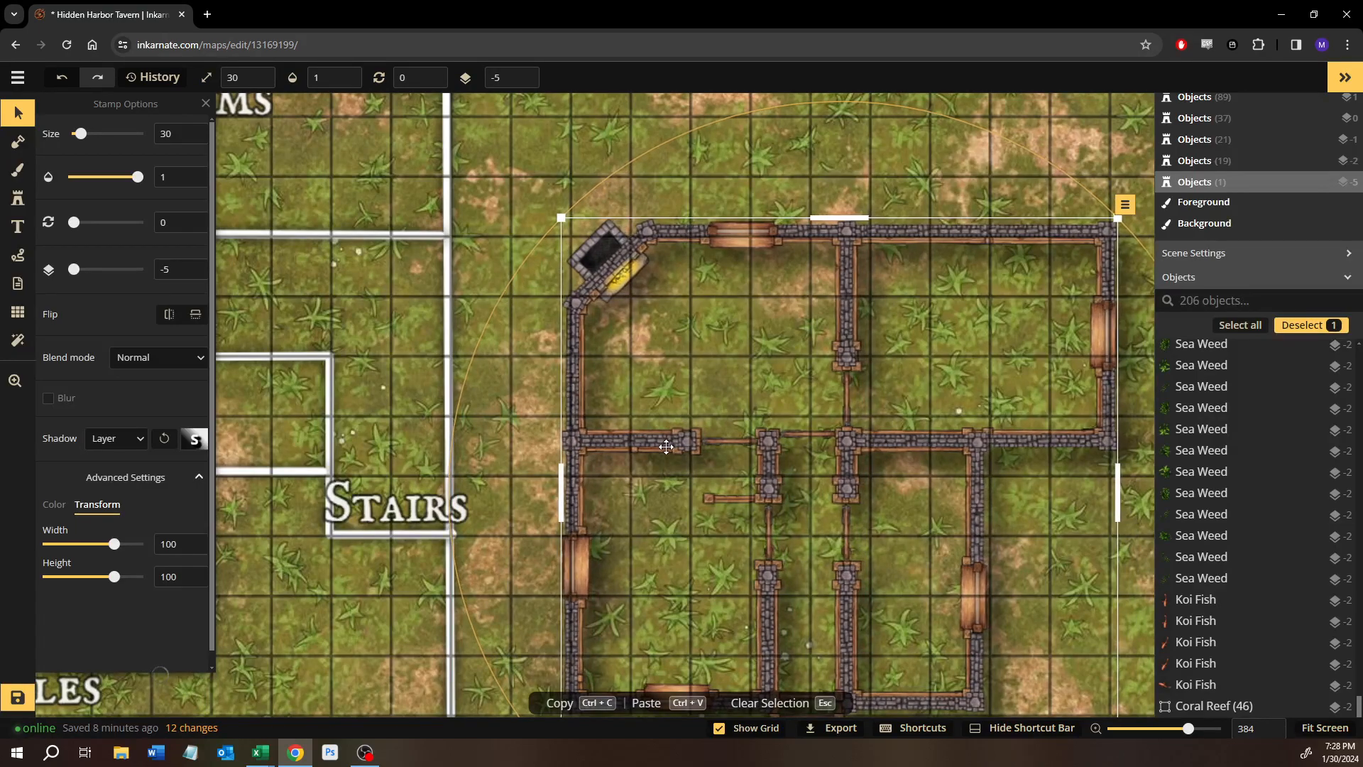
# Nudge the building floor plan down toward the docks, leaving open ground north of it, and deselect it.
pyautogui.scroll(-4, 666, 447)
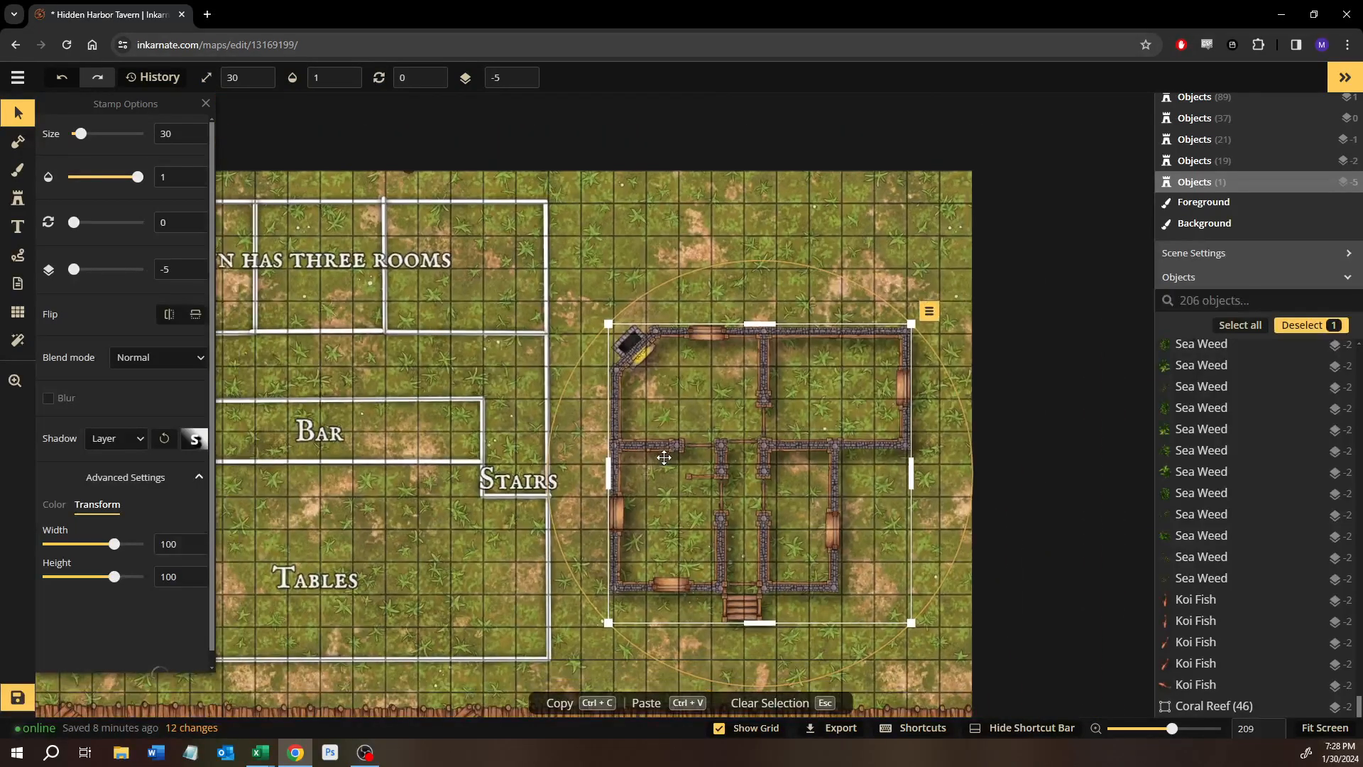
pyautogui.press('Down')
pyautogui.press('Down')
pyautogui.press('Down')
pyautogui.press('Down')
pyautogui.press('Down')
pyautogui.press('Down')
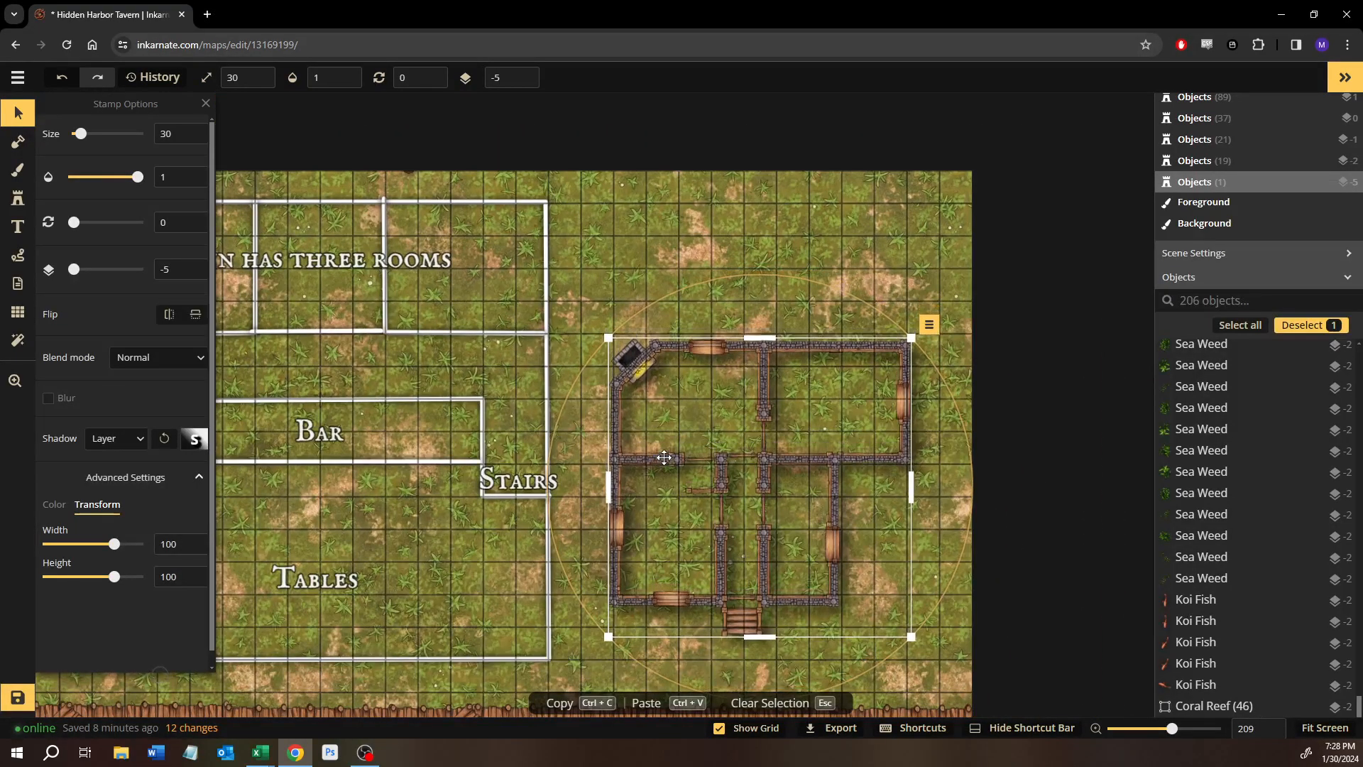
pyautogui.press('Down')
pyautogui.press('Down')
pyautogui.press('Down')
pyautogui.press('Down')
pyautogui.press('Down')
pyautogui.press('Down')
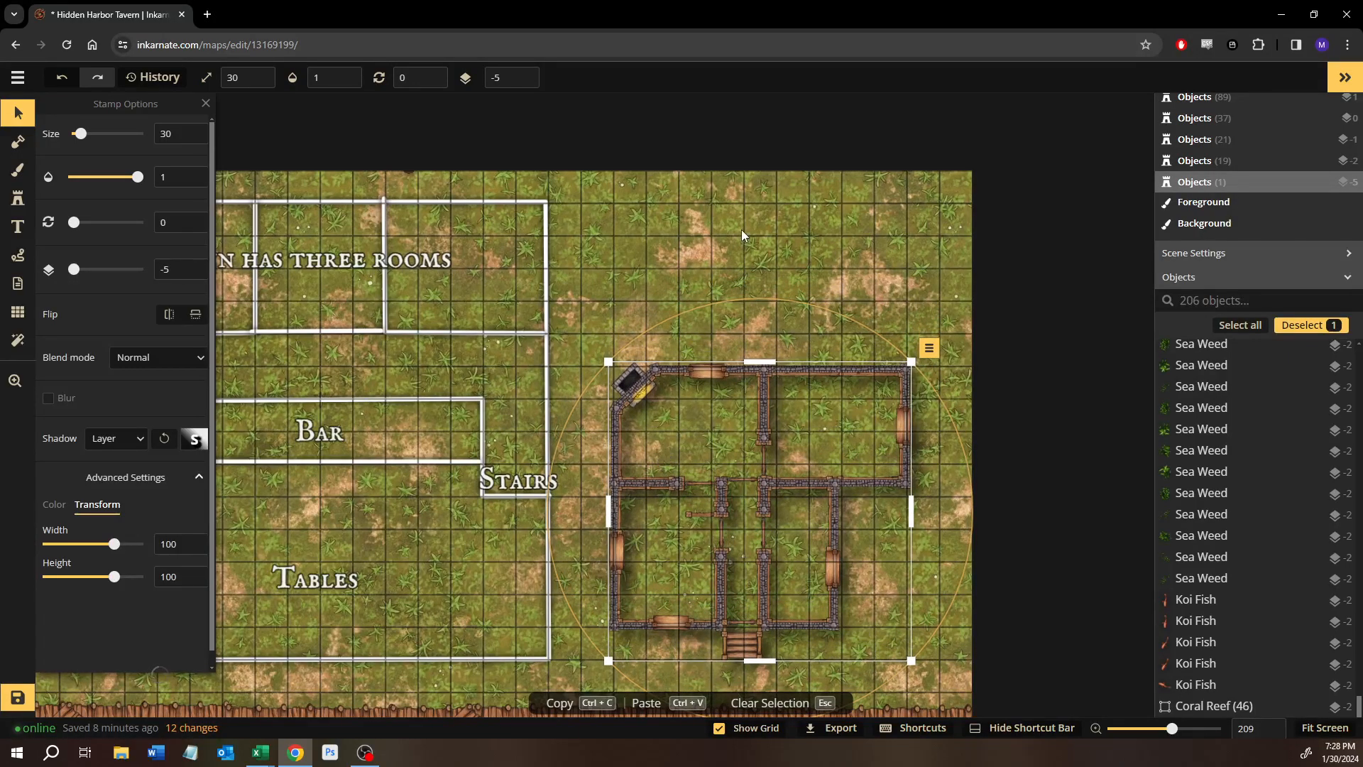
pyautogui.click(724, 260)
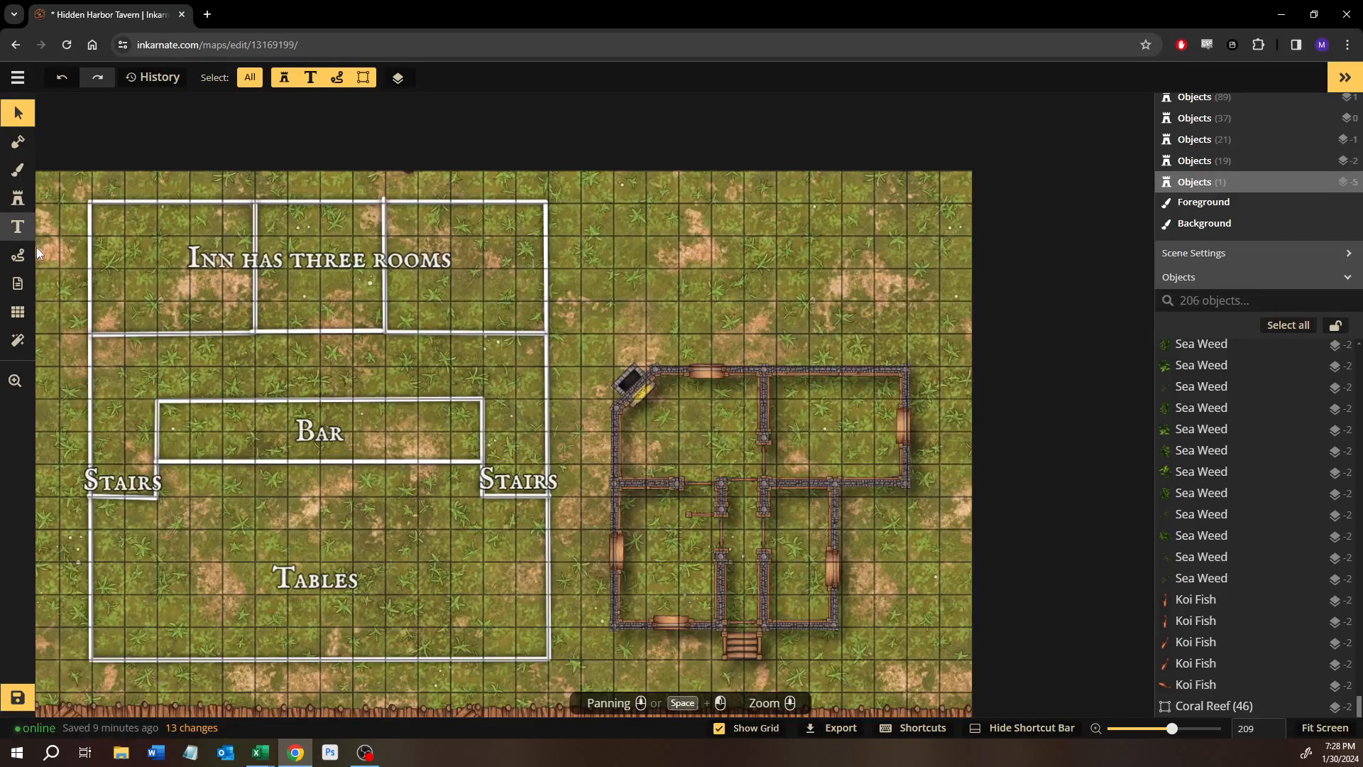
# Place the third floor plan variant at size 30 north of the first building and move it down onto the map.
pyautogui.click(16, 198)
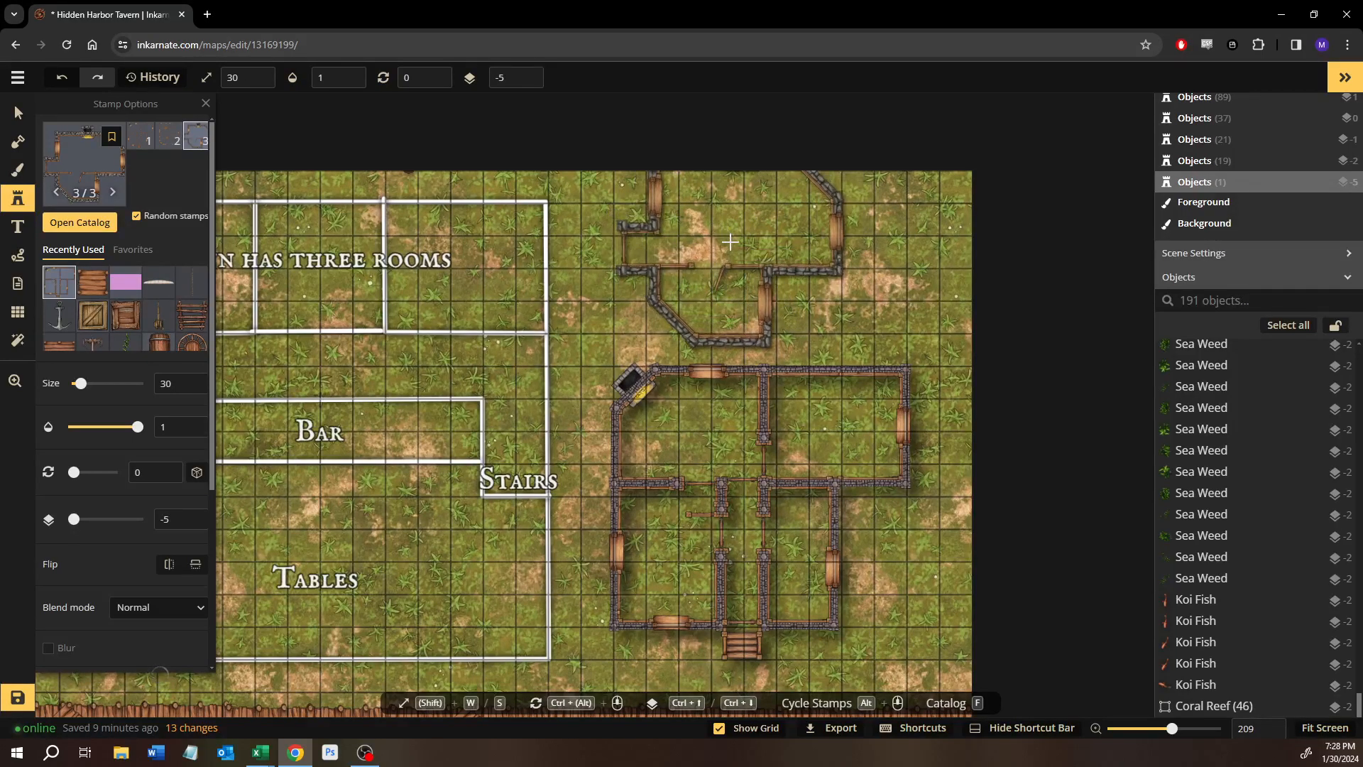
pyautogui.click(730, 241)
pyautogui.click(19, 113)
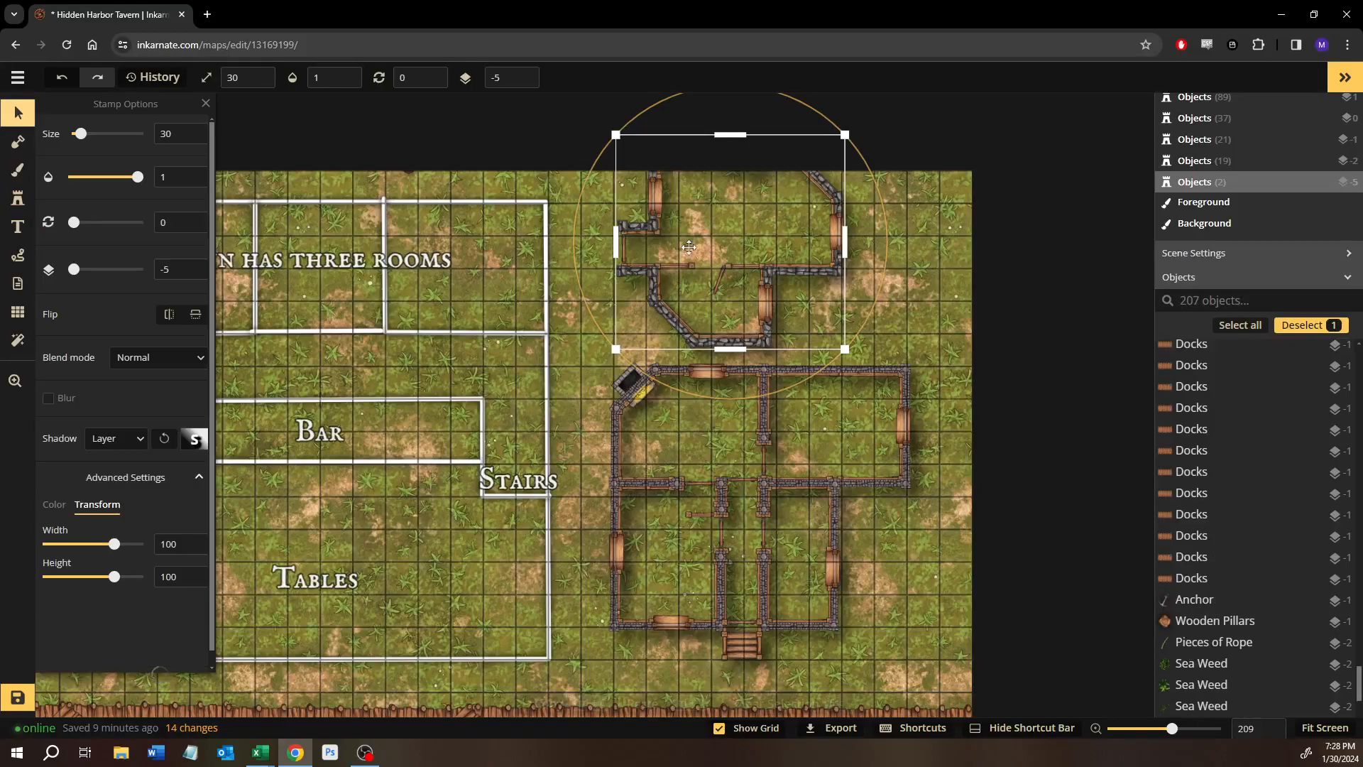
pyautogui.moveTo(660, 203); pyautogui.dragTo(664, 242)
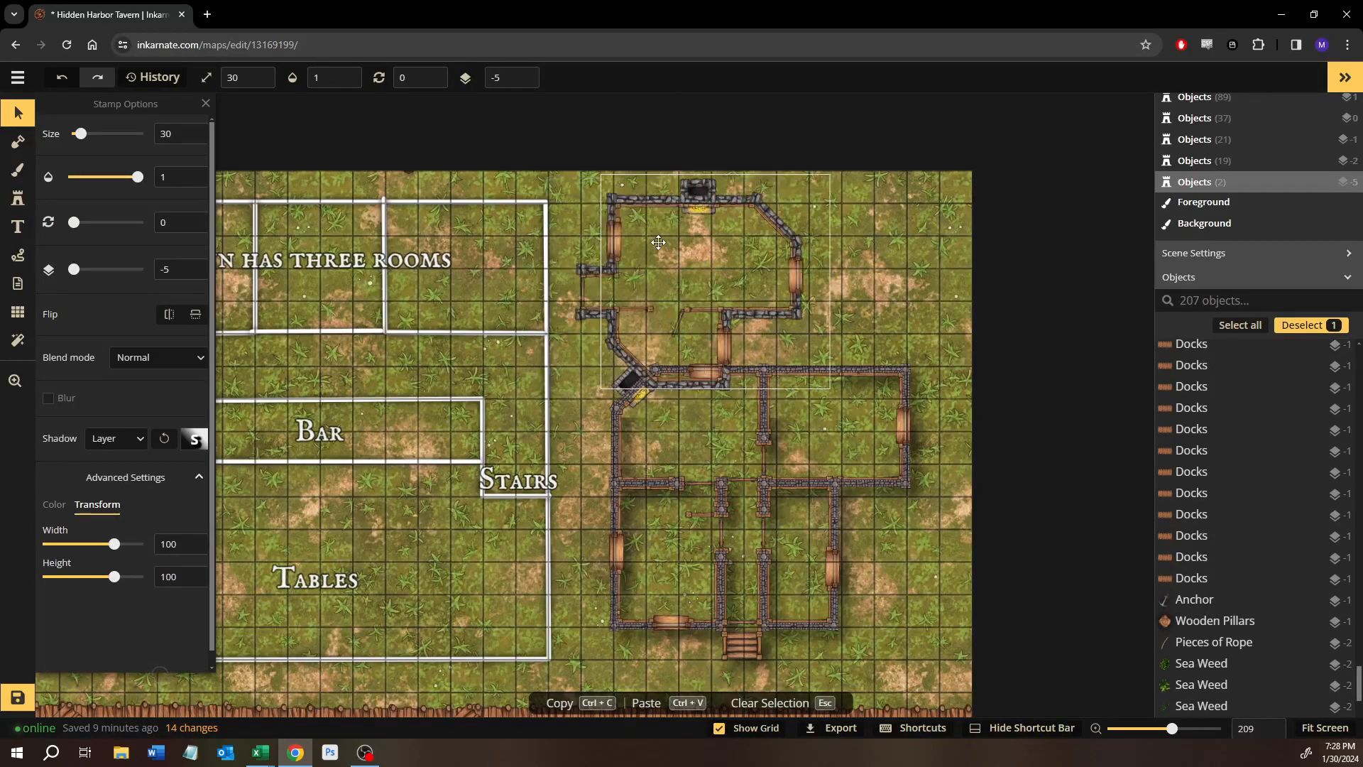
# Rotate the second building to 180 degrees, move it to the map's northeast corner aligned with the grid, and deselect it.
pyautogui.moveTo(627, 162); pyautogui.dragTo(866, 396)
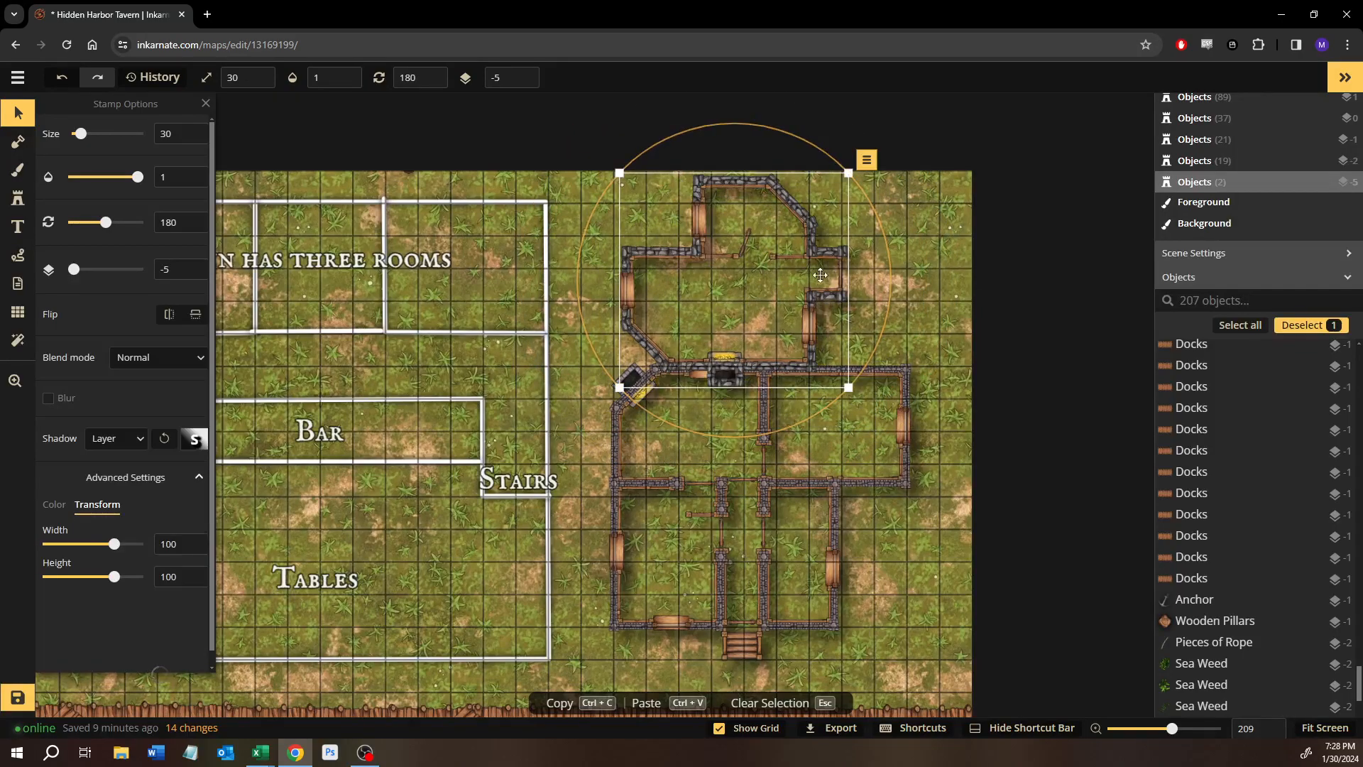
pyautogui.moveTo(822, 291); pyautogui.dragTo(885, 242)
pyautogui.scroll(10, 923, 231)
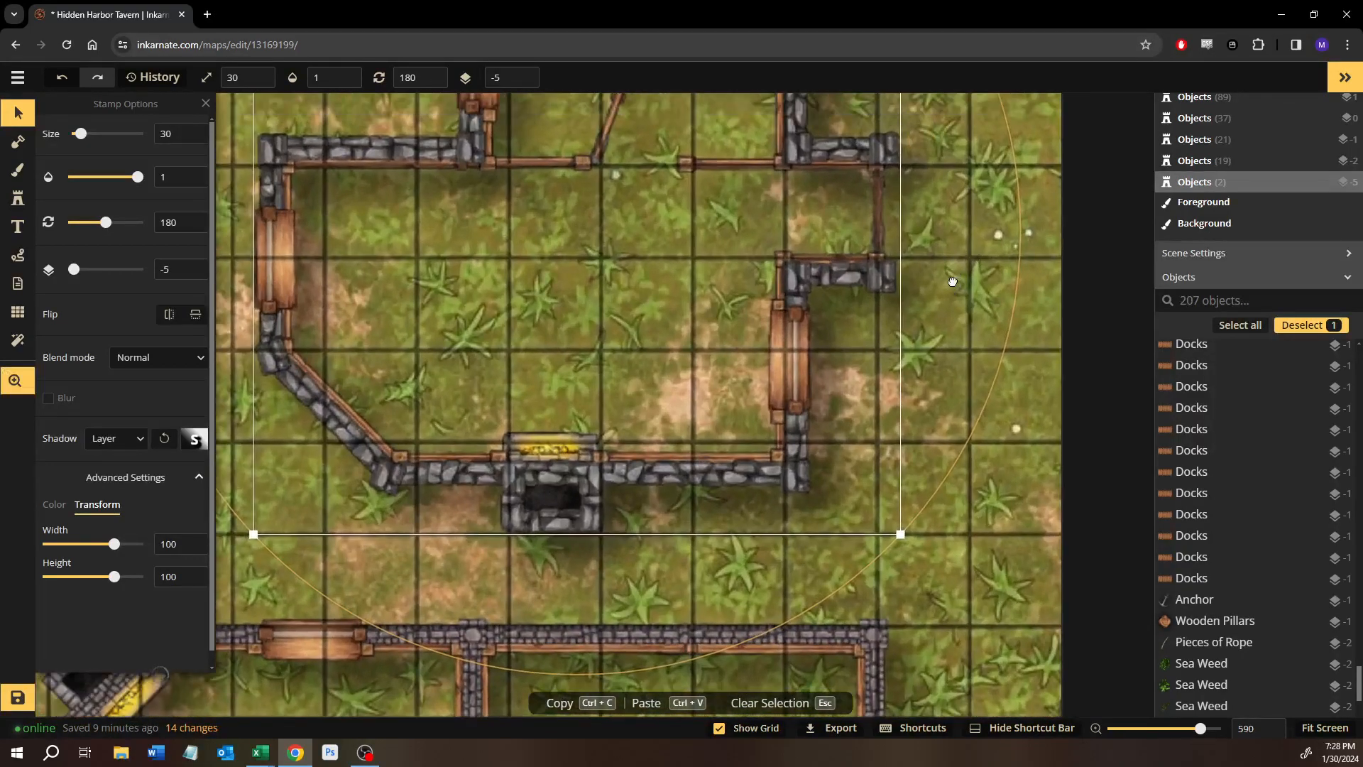
pyautogui.moveTo(953, 282); pyautogui.dragTo(913, 324)
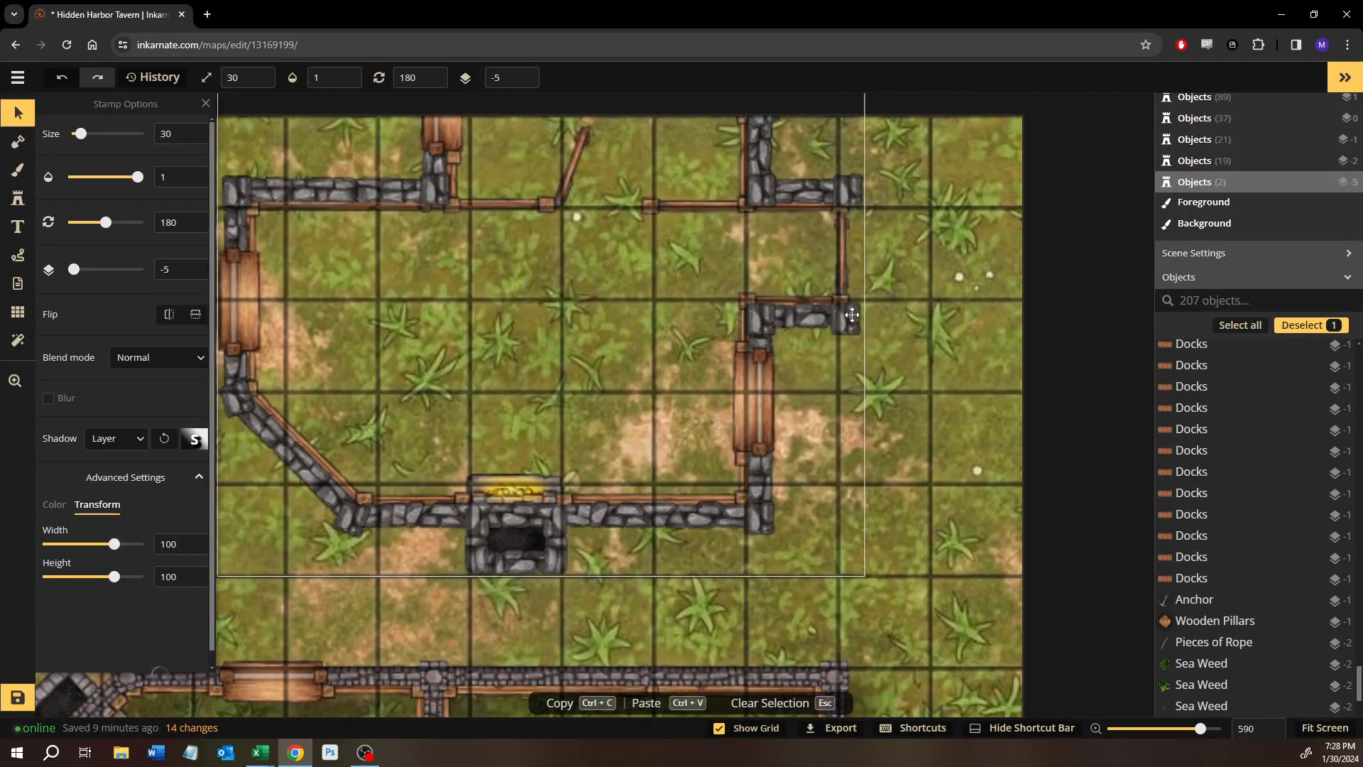
pyautogui.click(1005, 201)
# Save the map with both building floor plans in place.
pyautogui.scroll(-10, 1001, 200)
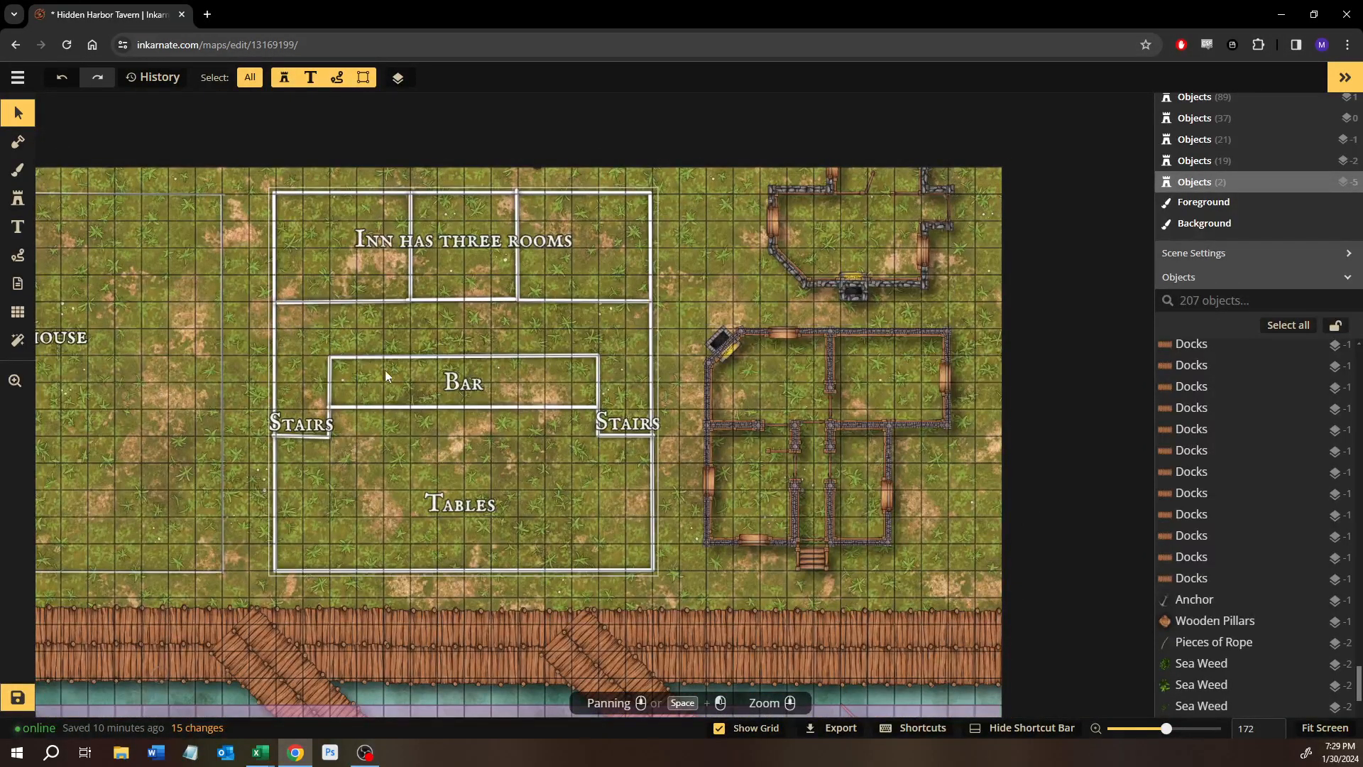
pyautogui.scroll(-5, 391, 372)
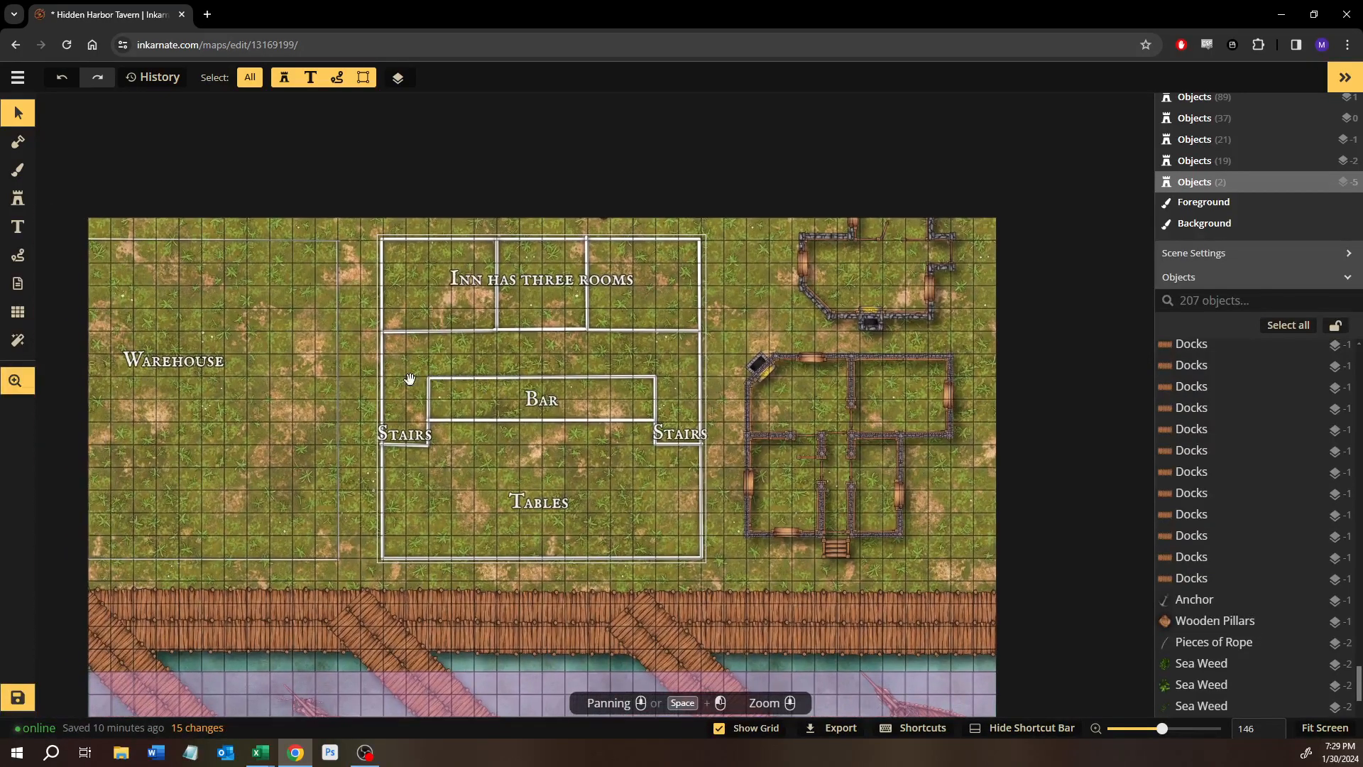
pyautogui.click(18, 697)
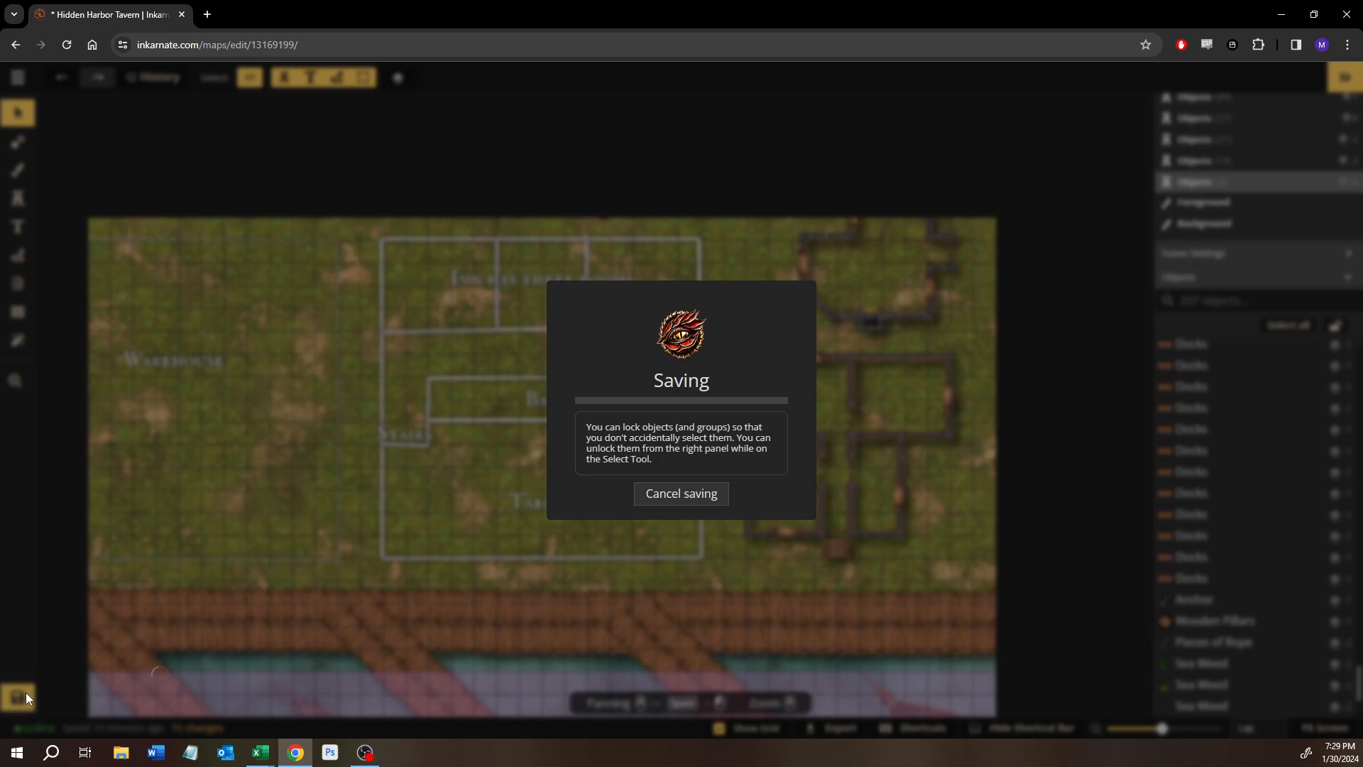
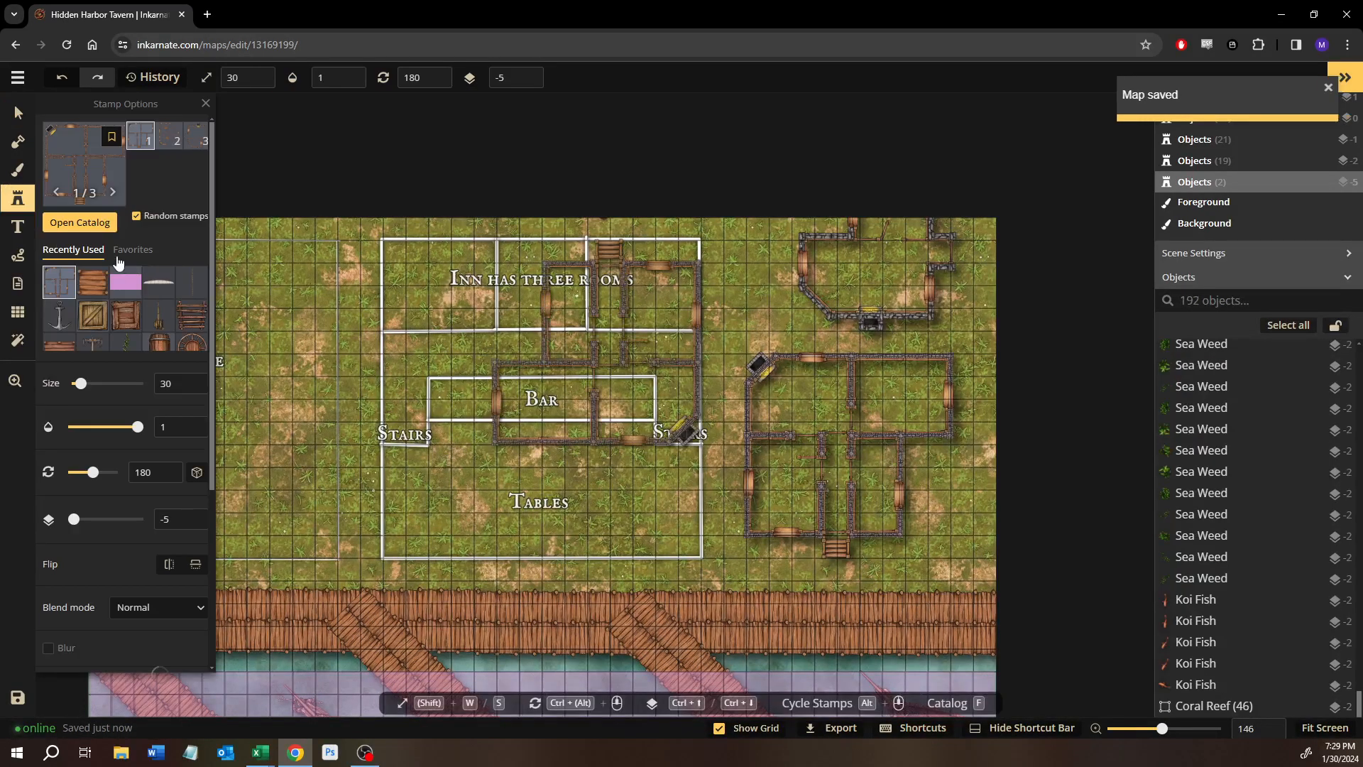
# Choose the straight stone wall stamp from the Core pack and place one at size 30 inside the first building.
pyautogui.click(101, 228)
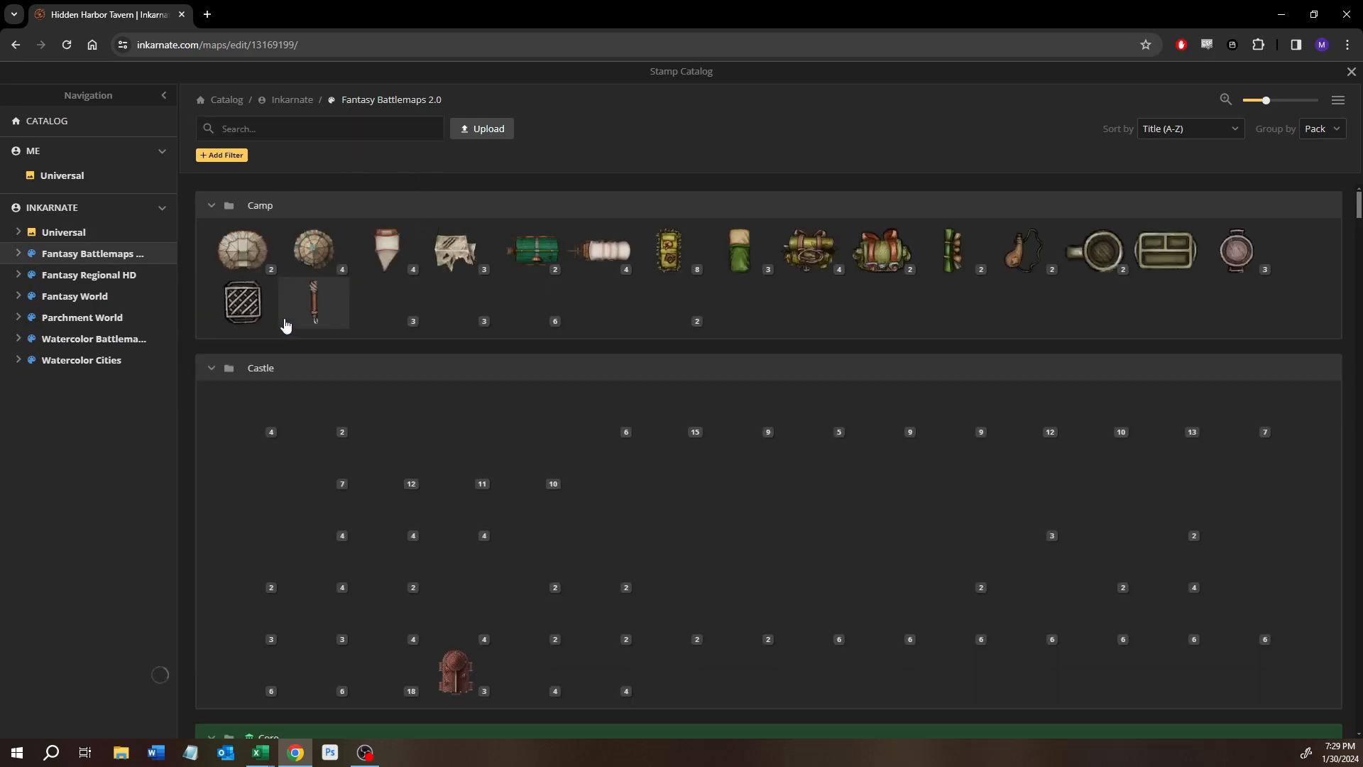
pyautogui.scroll(-4, 352, 325)
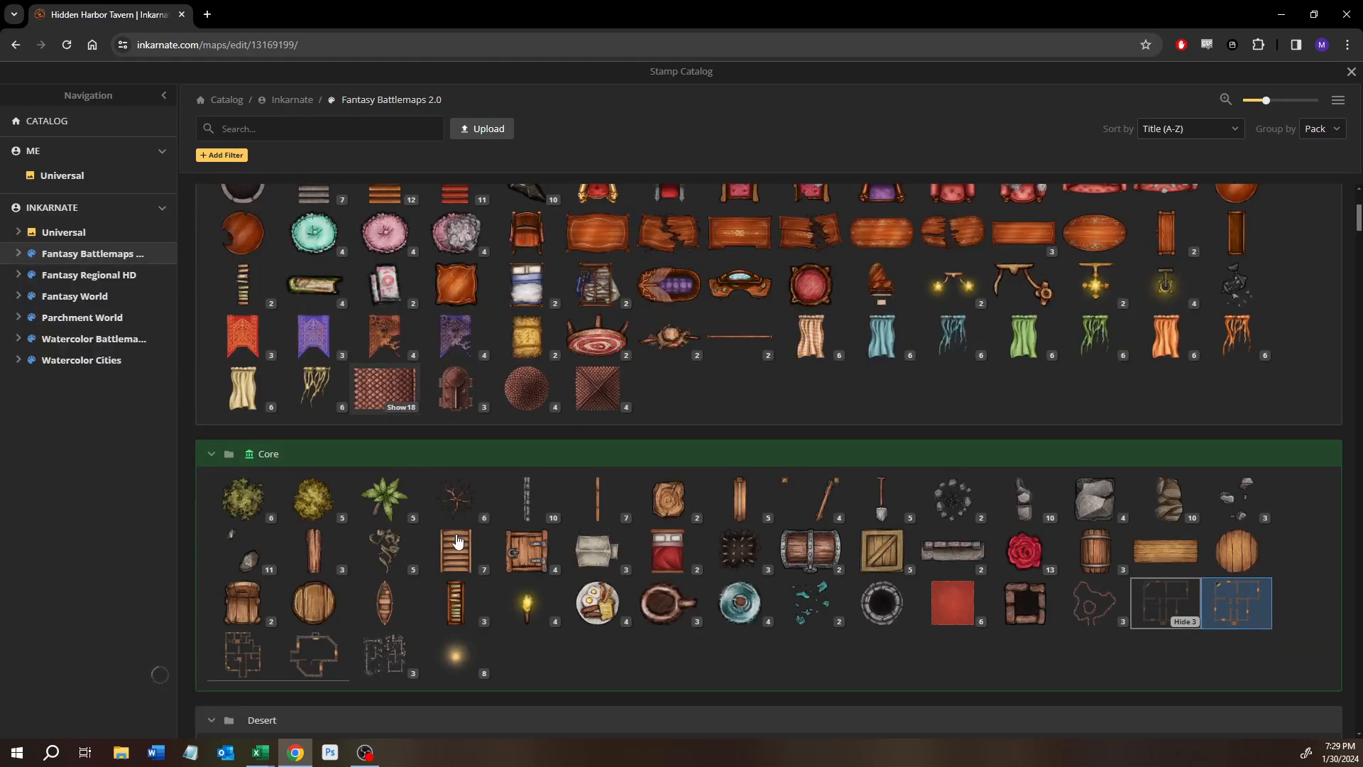
pyautogui.click(529, 498)
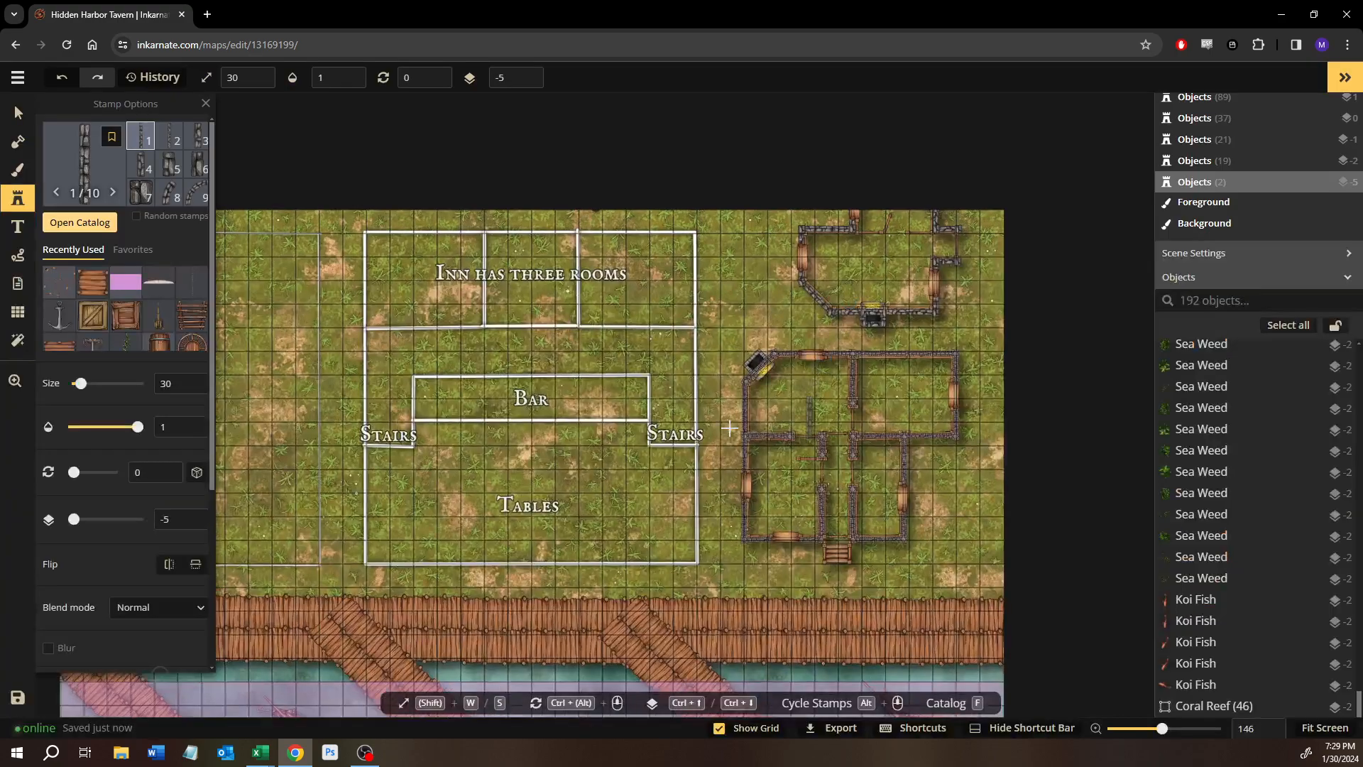
pyautogui.scroll(10, 718, 438)
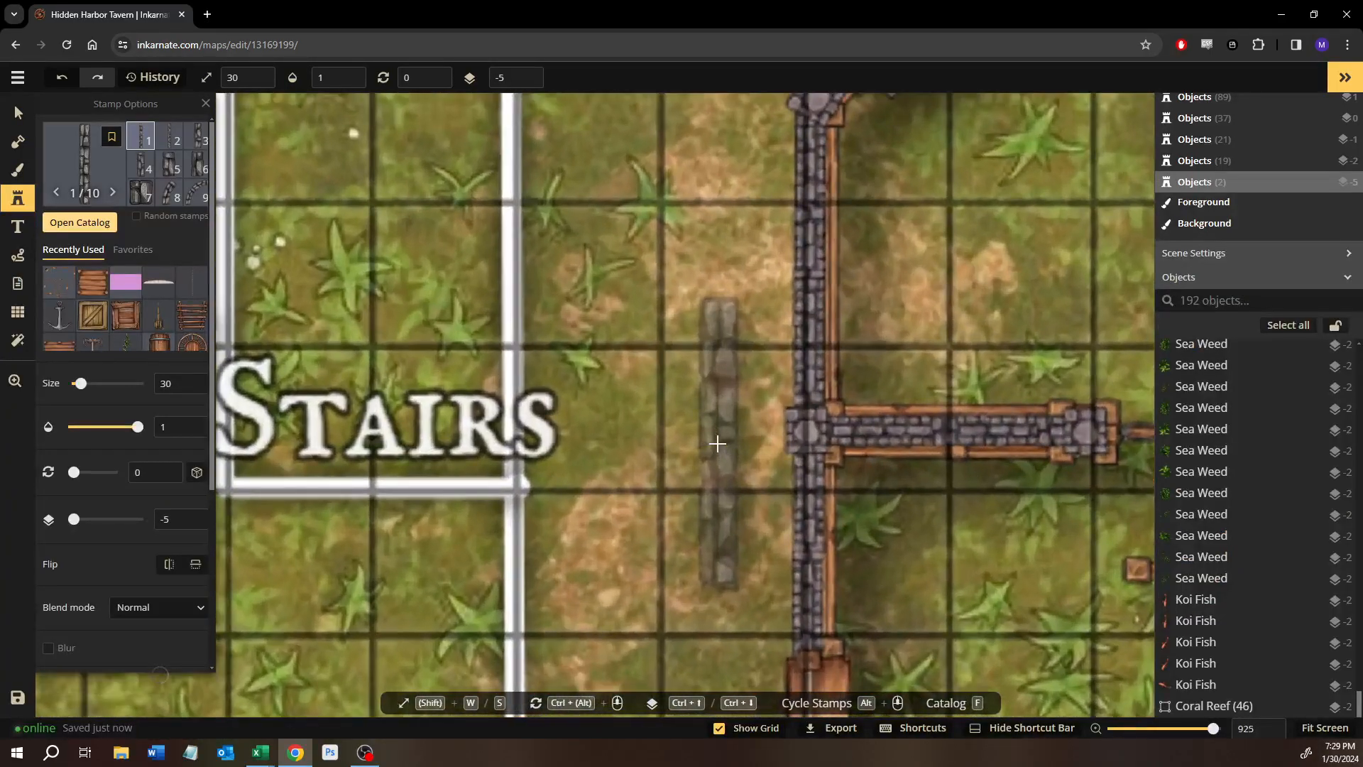
pyautogui.scroll(1, 820, 490)
pyautogui.click(965, 261)
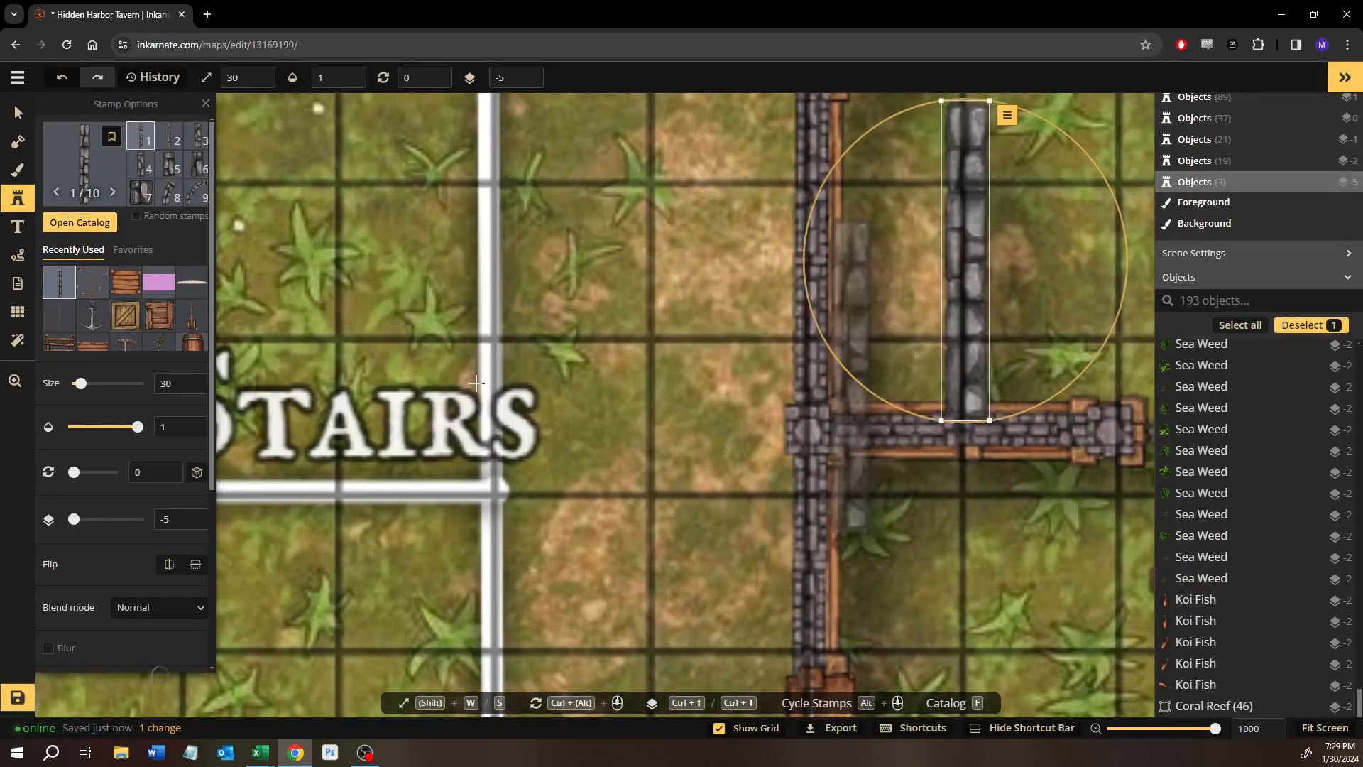
# Delete the stone wall inside the building and place the straight stone wall stamp at size 30 just west of the building.
pyautogui.press('Delete')
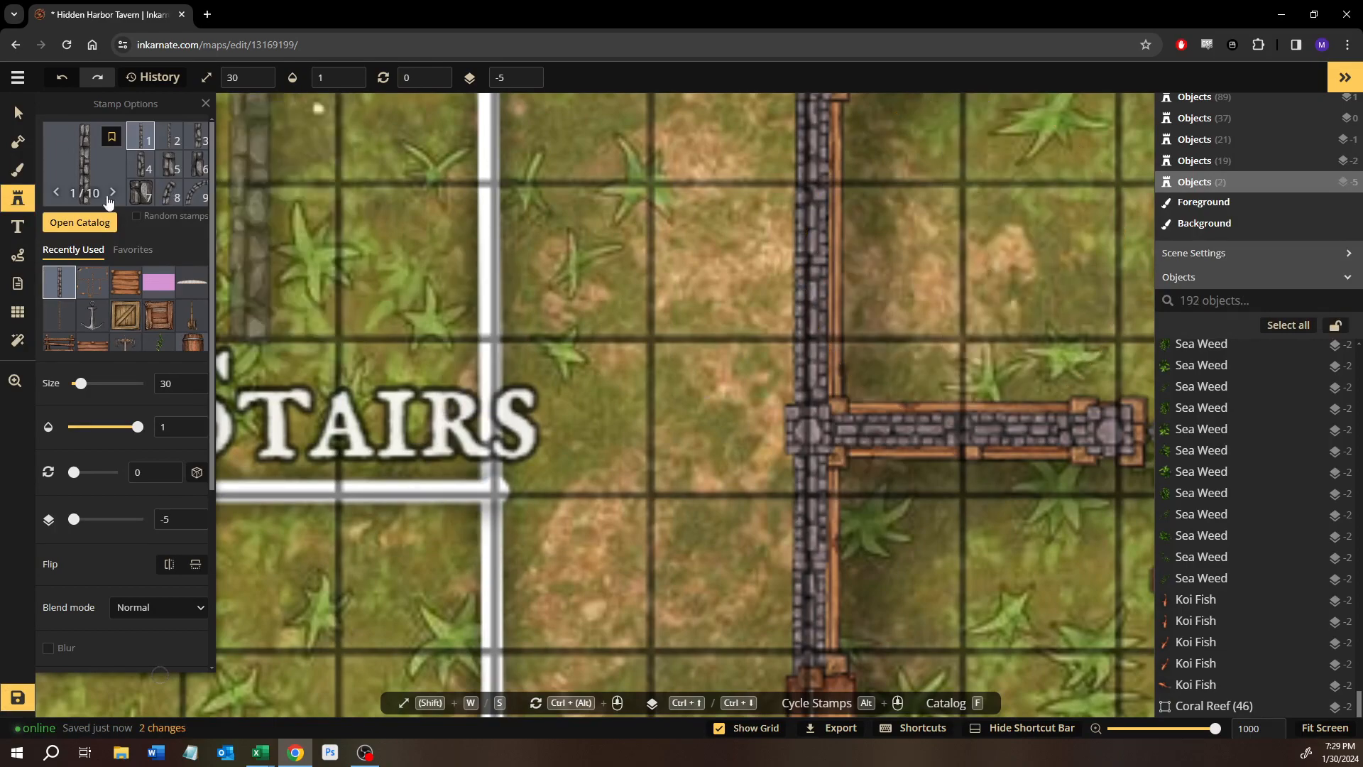
pyautogui.press('f')
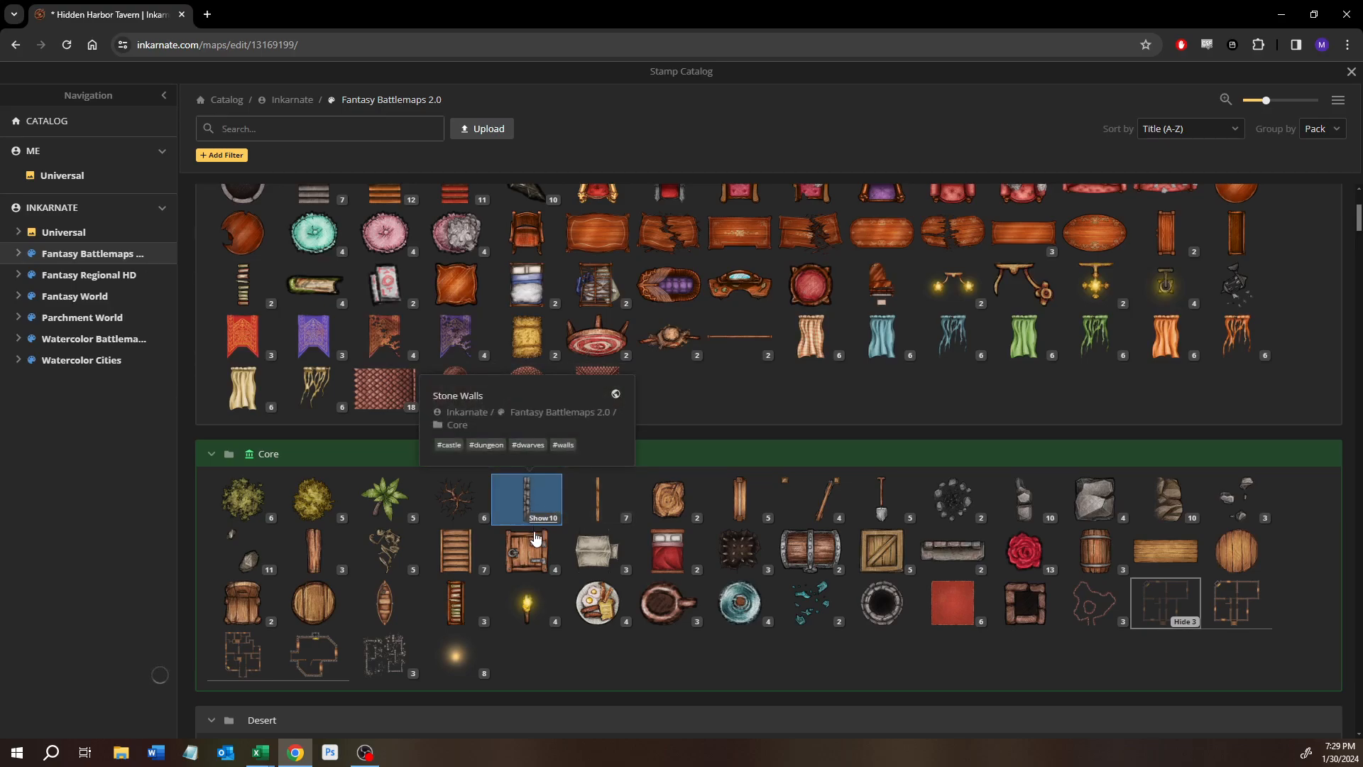
pyautogui.scroll(4, 534, 546)
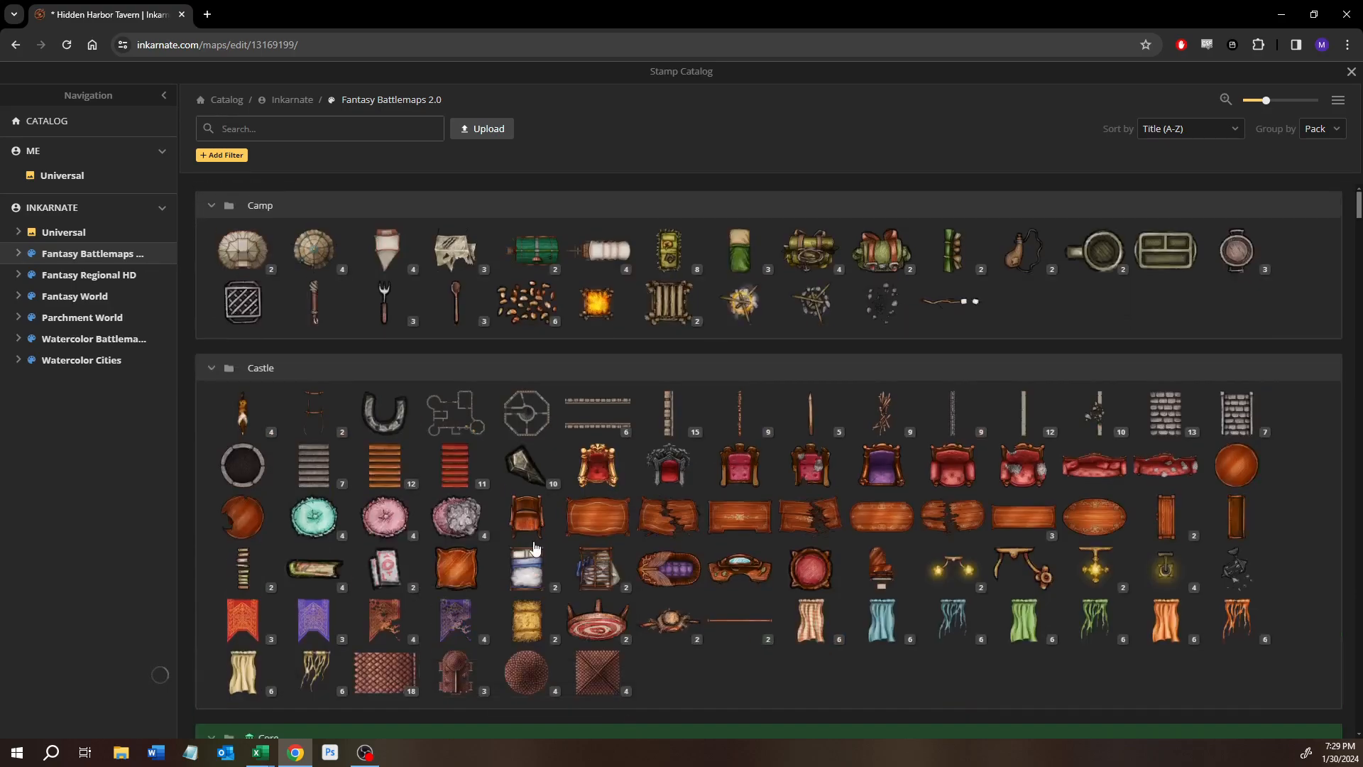
pyautogui.scroll(-4, 534, 547)
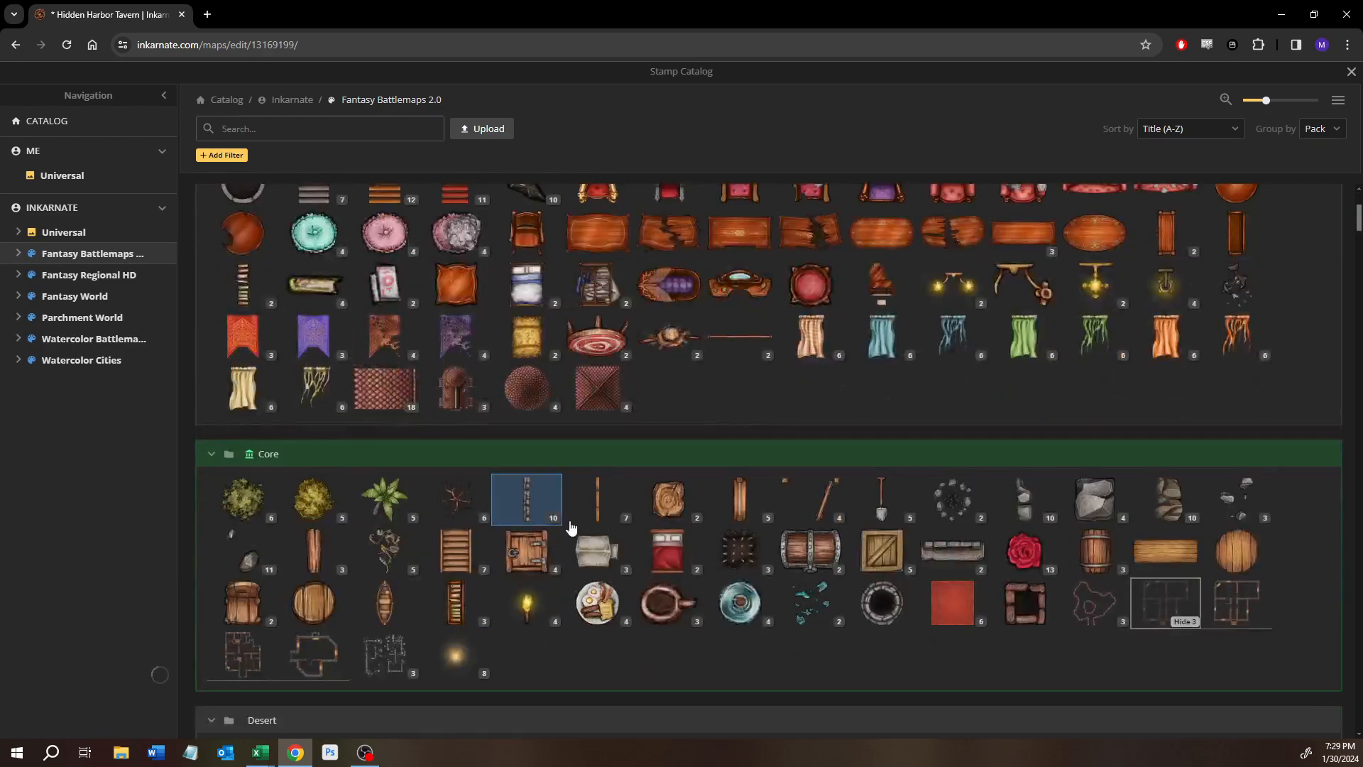
pyautogui.click(523, 495)
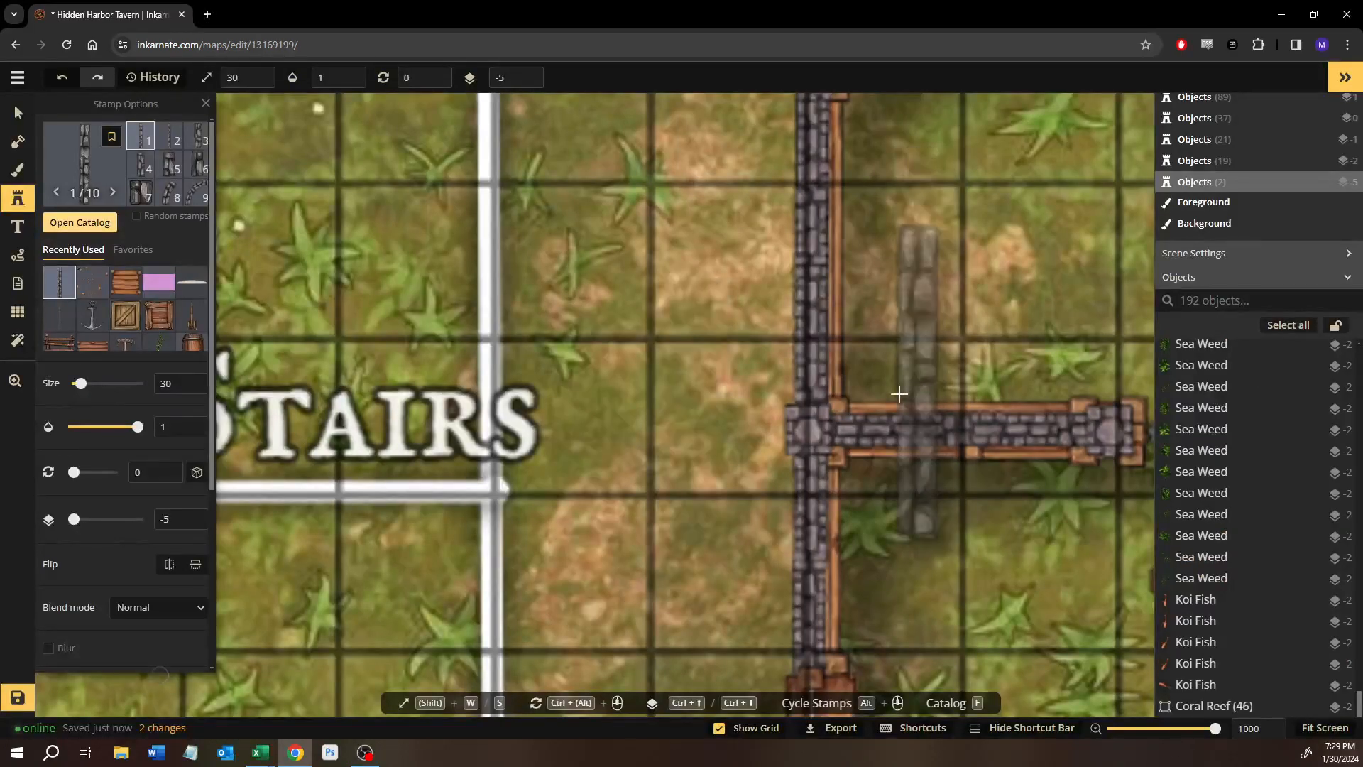
pyautogui.click(685, 422)
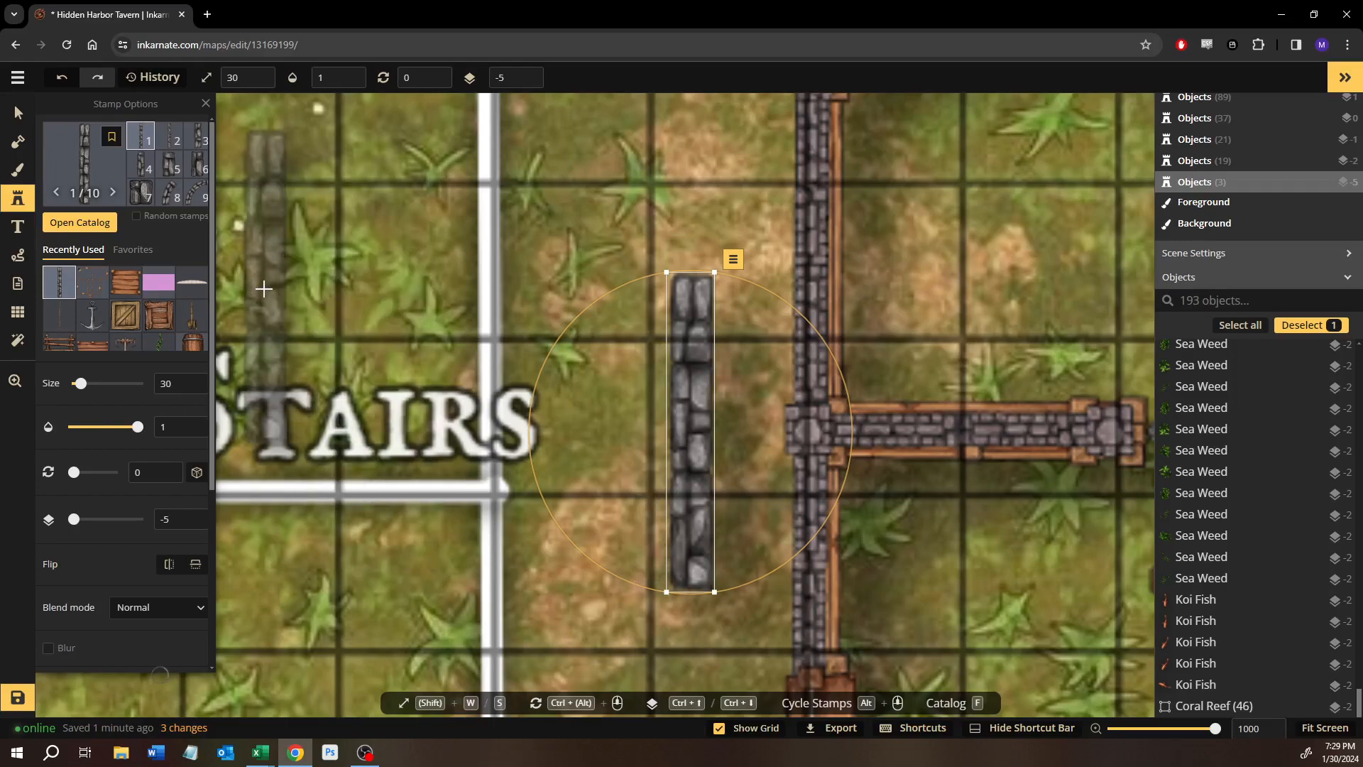
# Place the square block variant (7 of 10) of the stone walls at size 30 between the straight stone wall and the building.
pyautogui.click(80, 223)
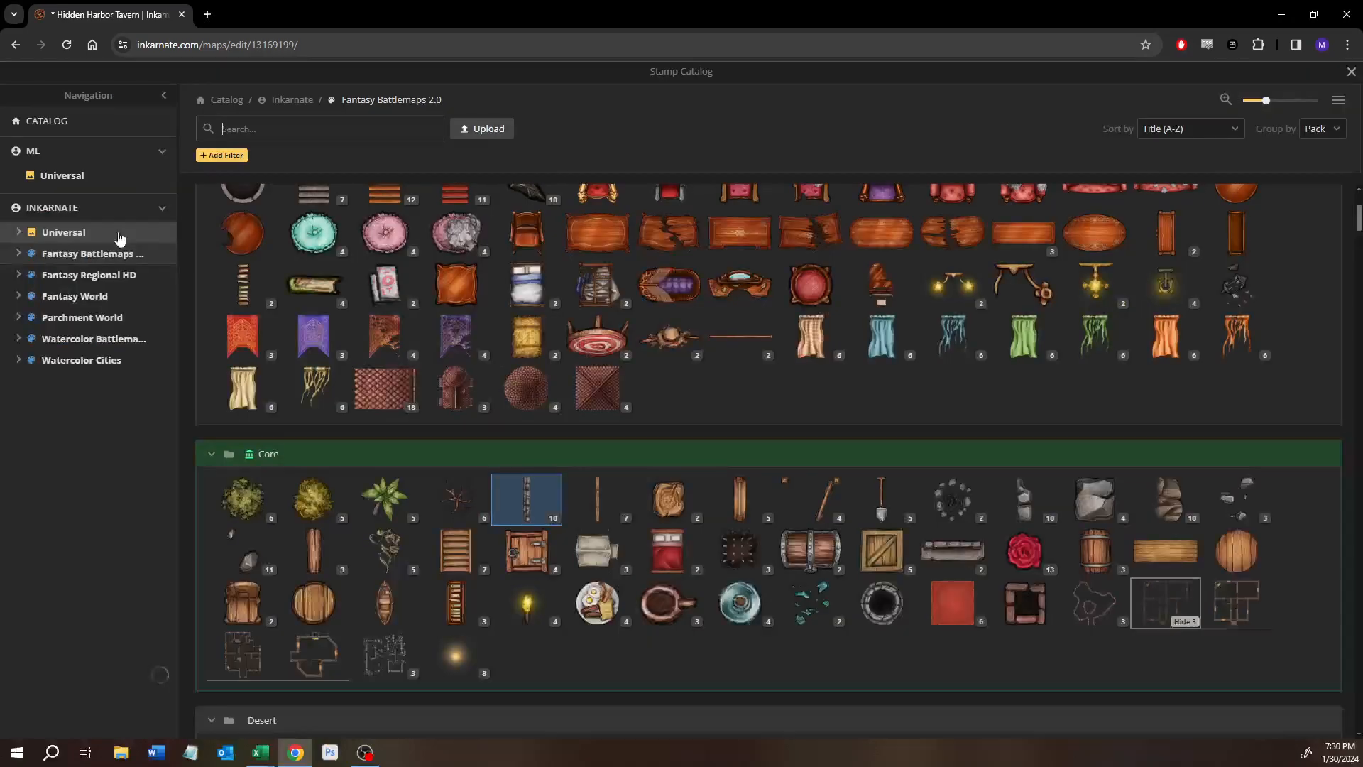
pyautogui.click(527, 499)
pyautogui.click(144, 190)
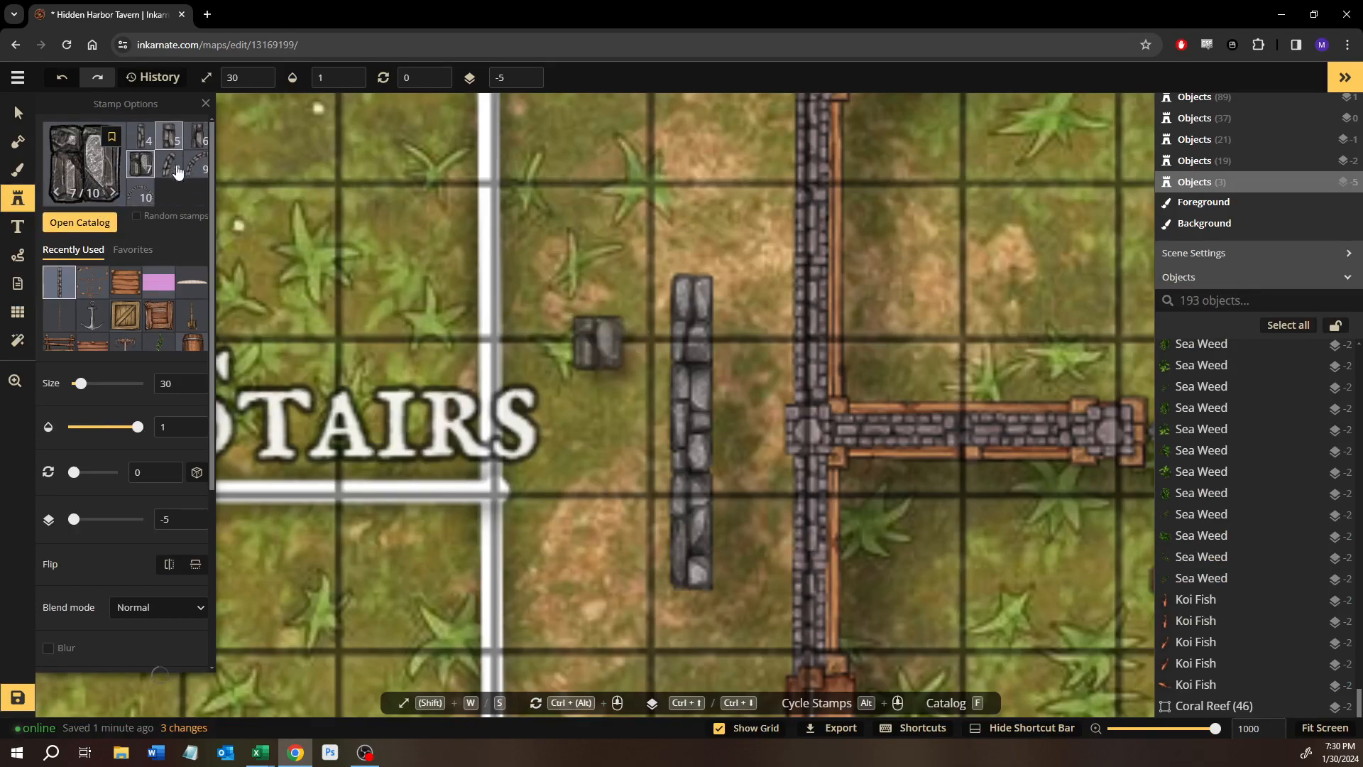
pyautogui.scroll(-2, 177, 177)
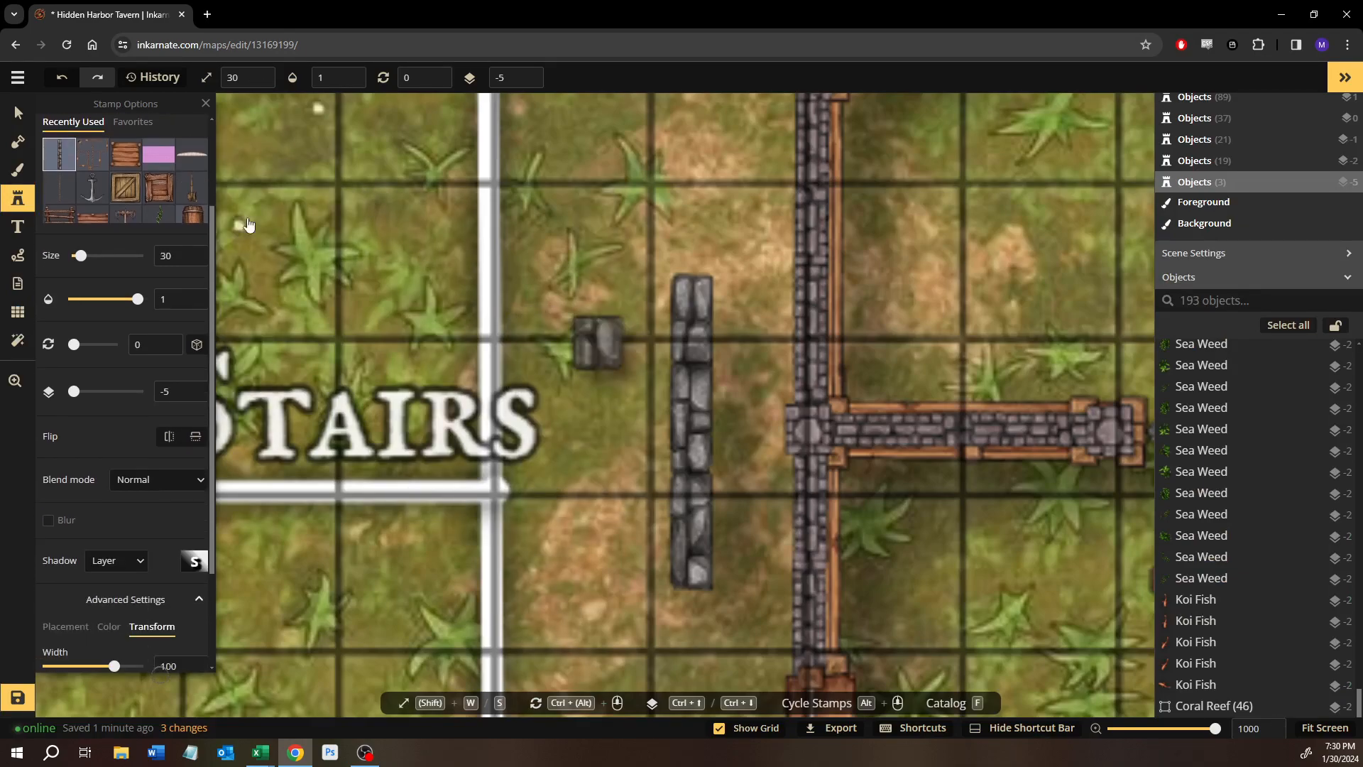
pyautogui.click(750, 429)
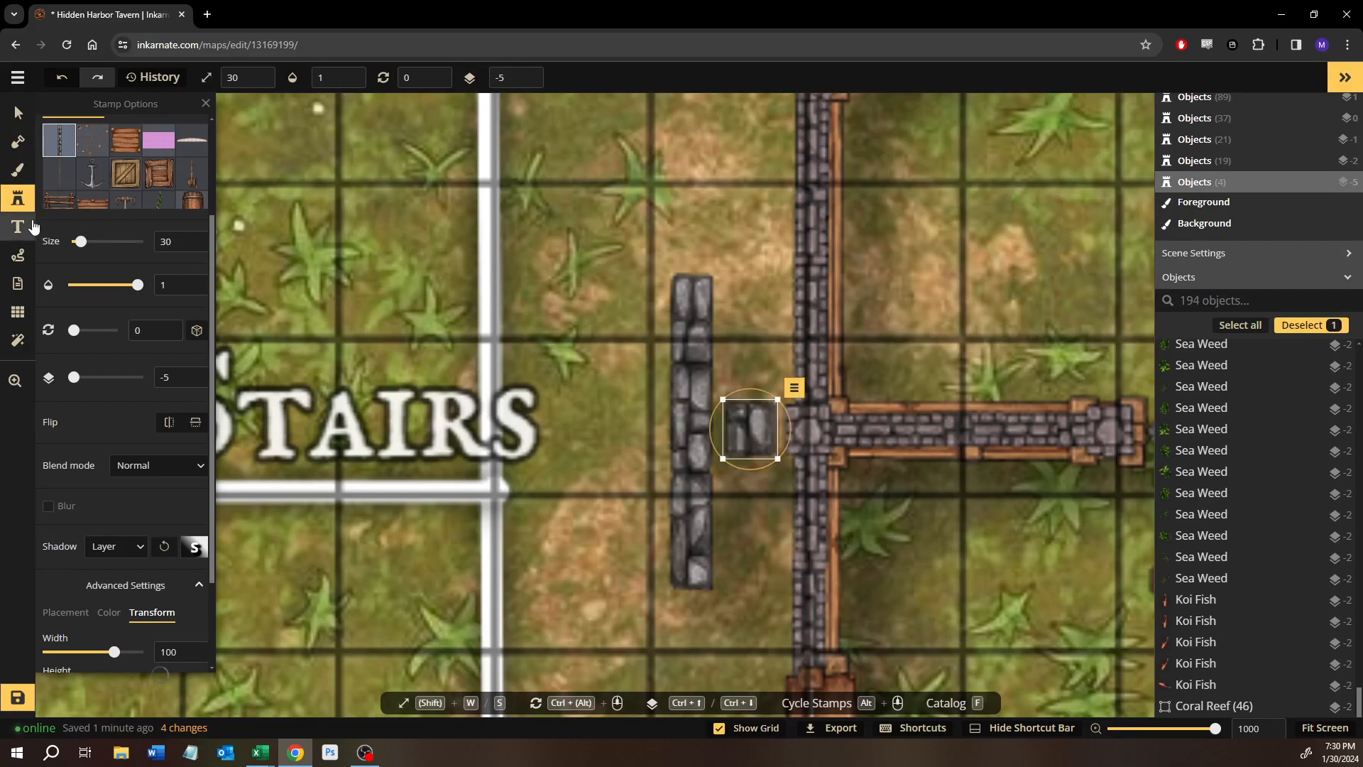
# Browse the Fantasy Battlemaps 2.0 stamp packs from Camp through Eastern for a wall style matching the floor plan.
pyautogui.scroll(2, 59, 215)
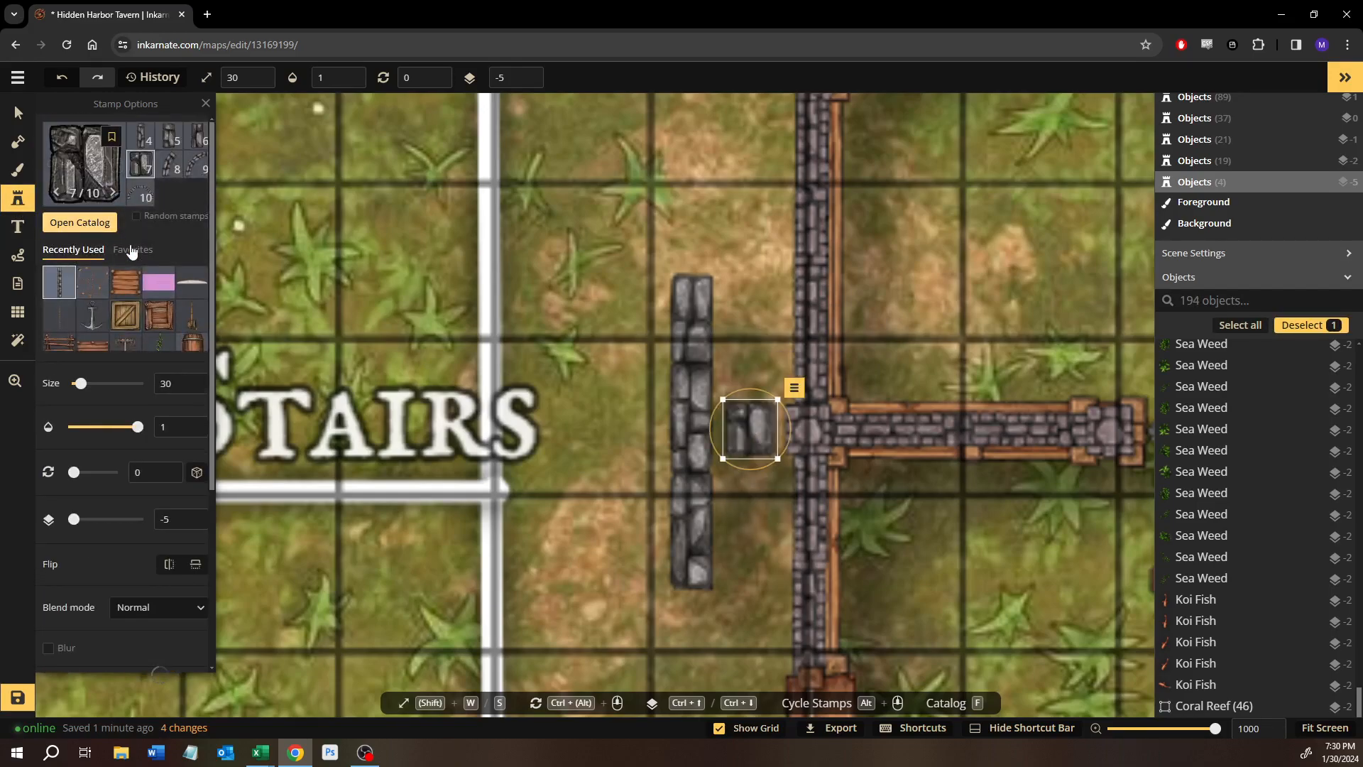
pyautogui.press('f')
pyautogui.scroll(4, 377, 305)
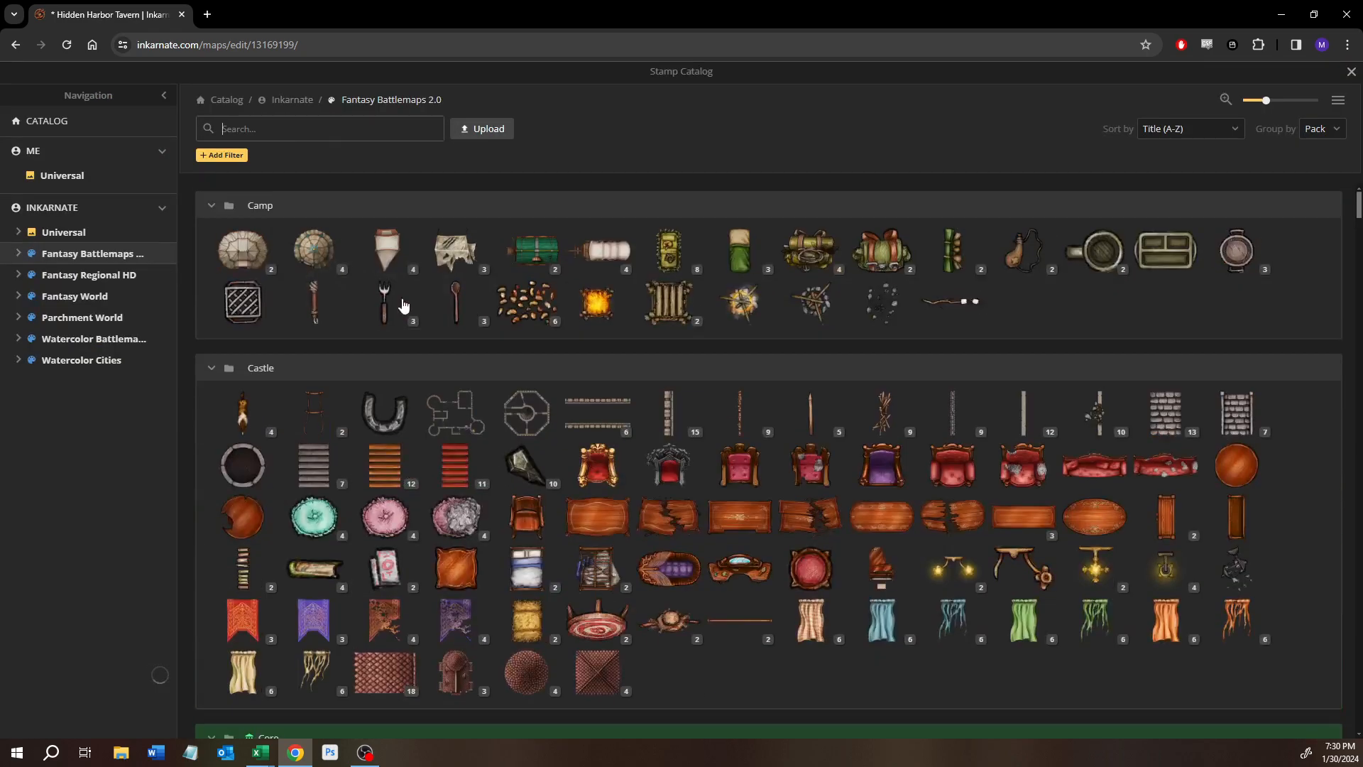
pyautogui.scroll(-4, 375, 422)
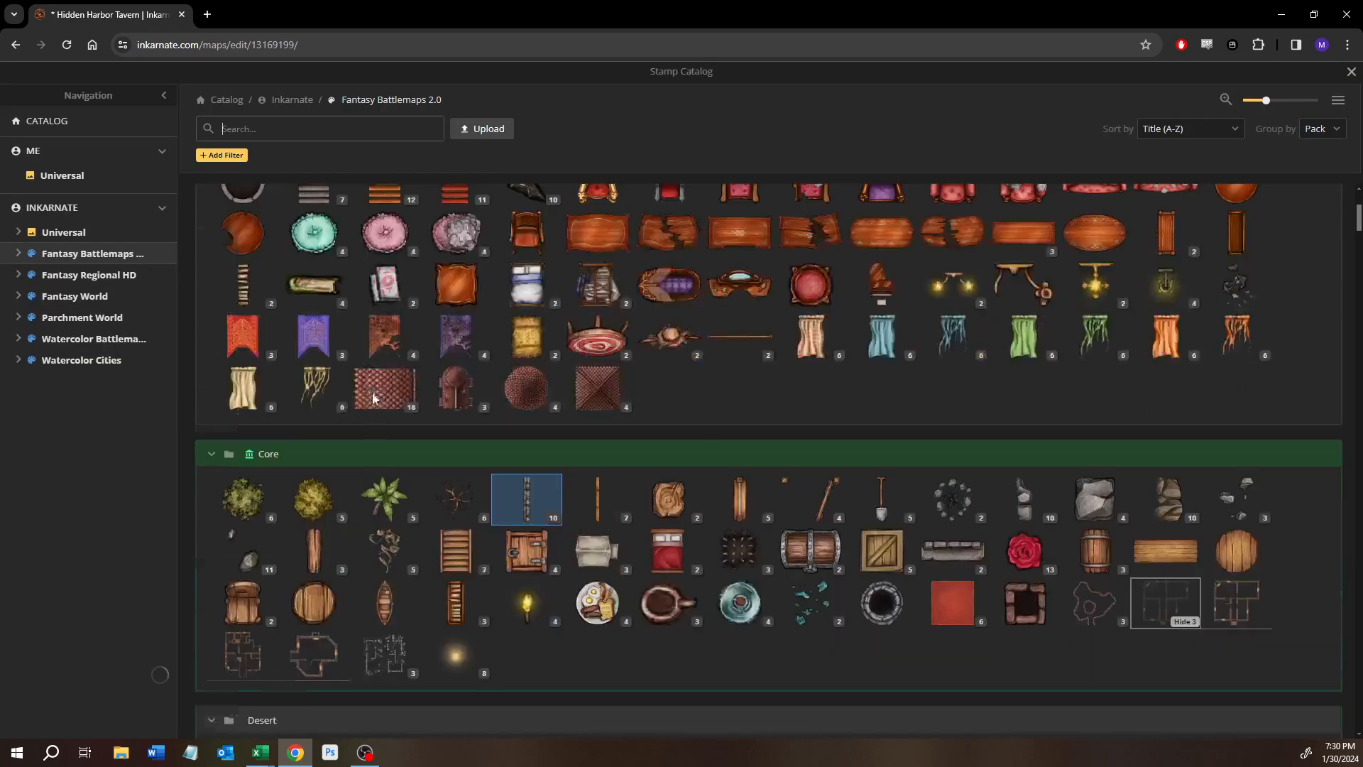
pyautogui.scroll(-3, 372, 393)
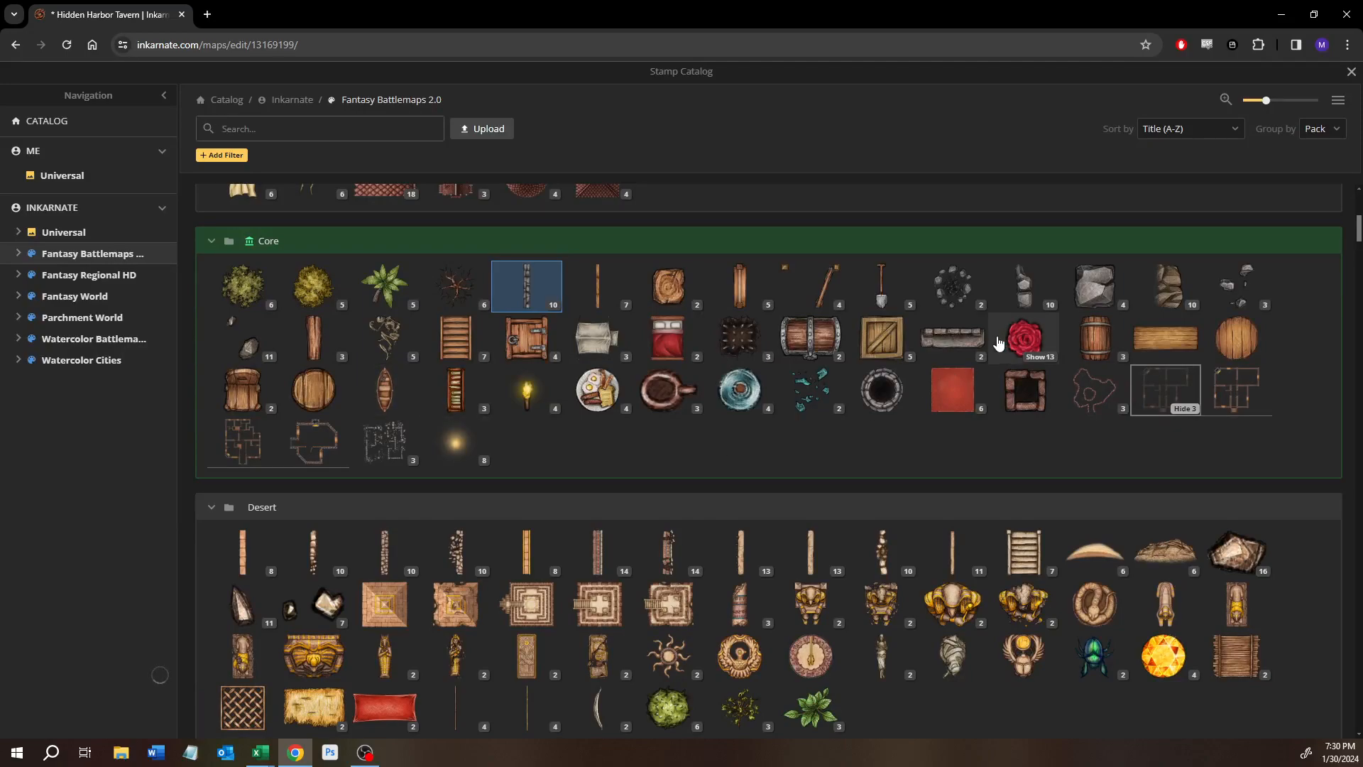
pyautogui.moveTo(974, 345)
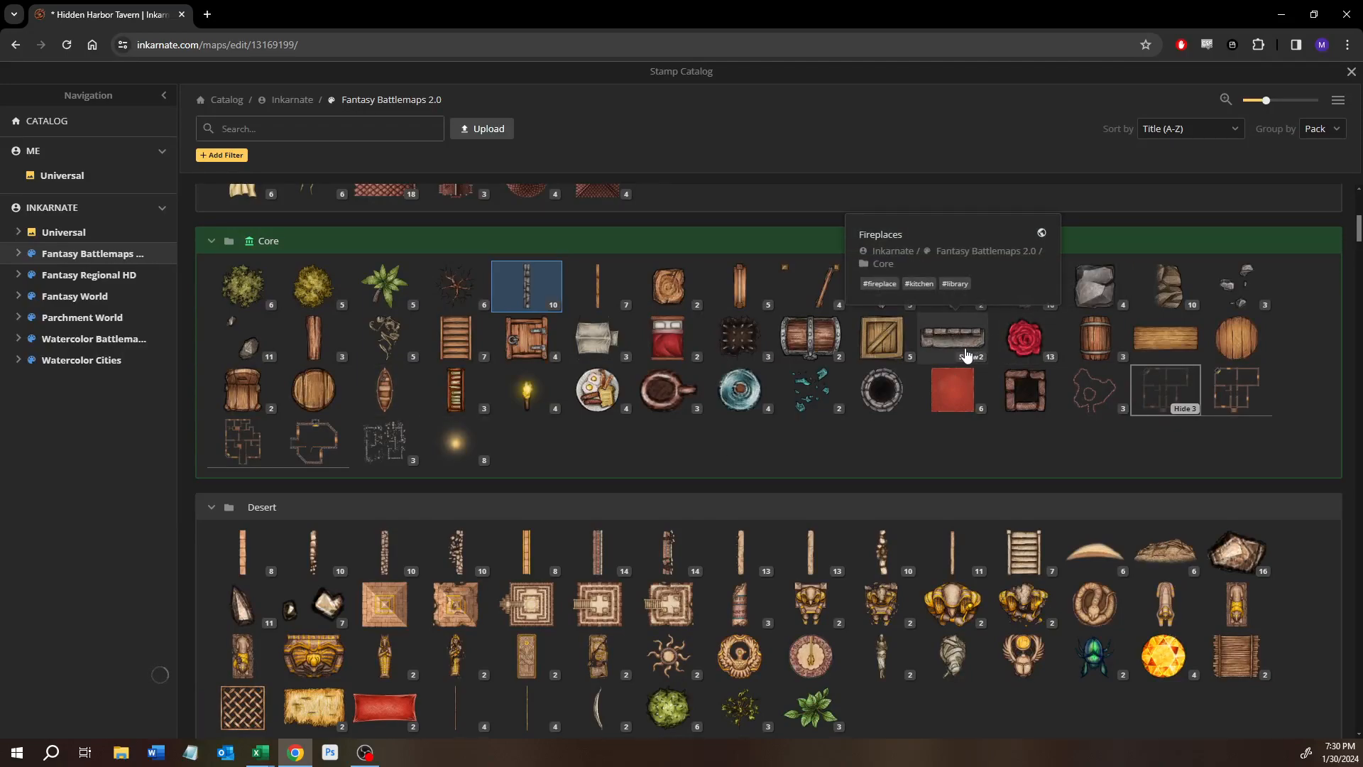
pyautogui.scroll(-1, 518, 423)
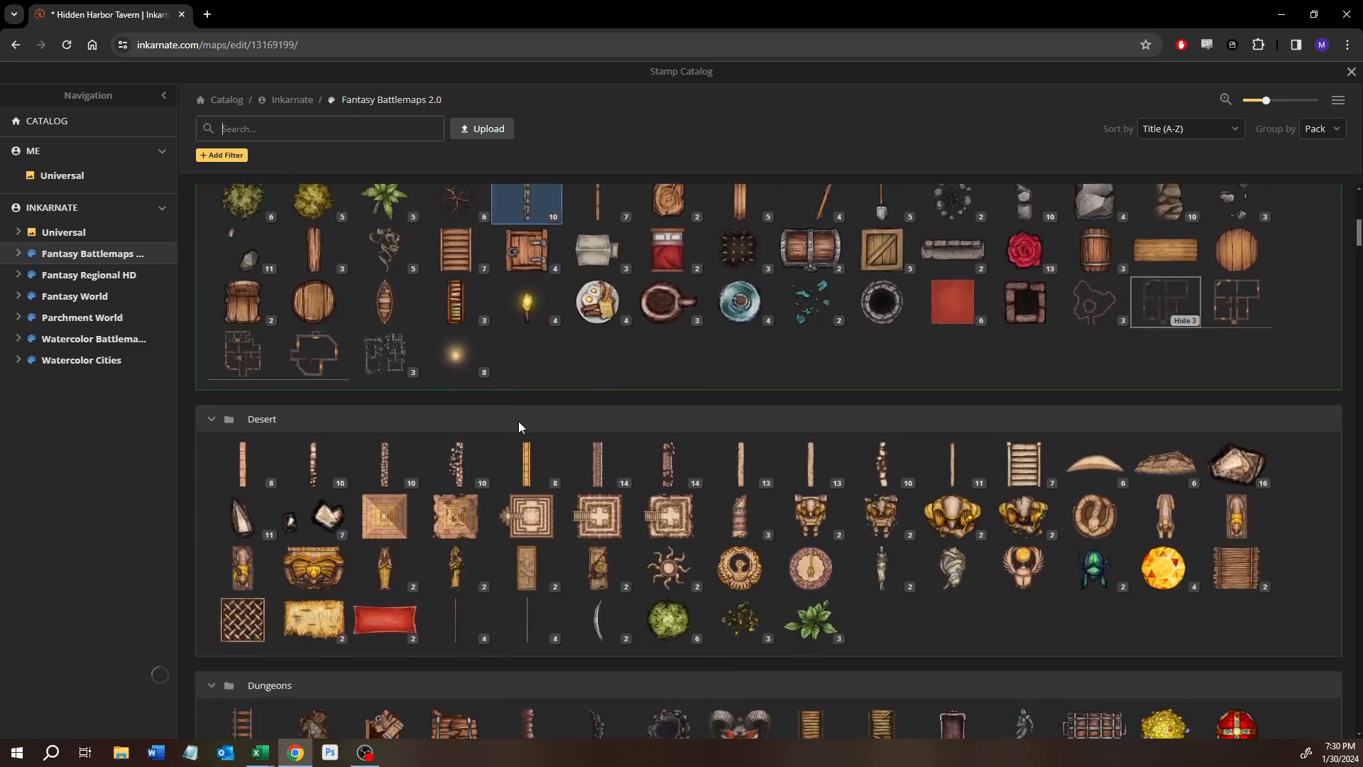
pyautogui.scroll(-1, 519, 426)
pyautogui.scroll(-6, 408, 420)
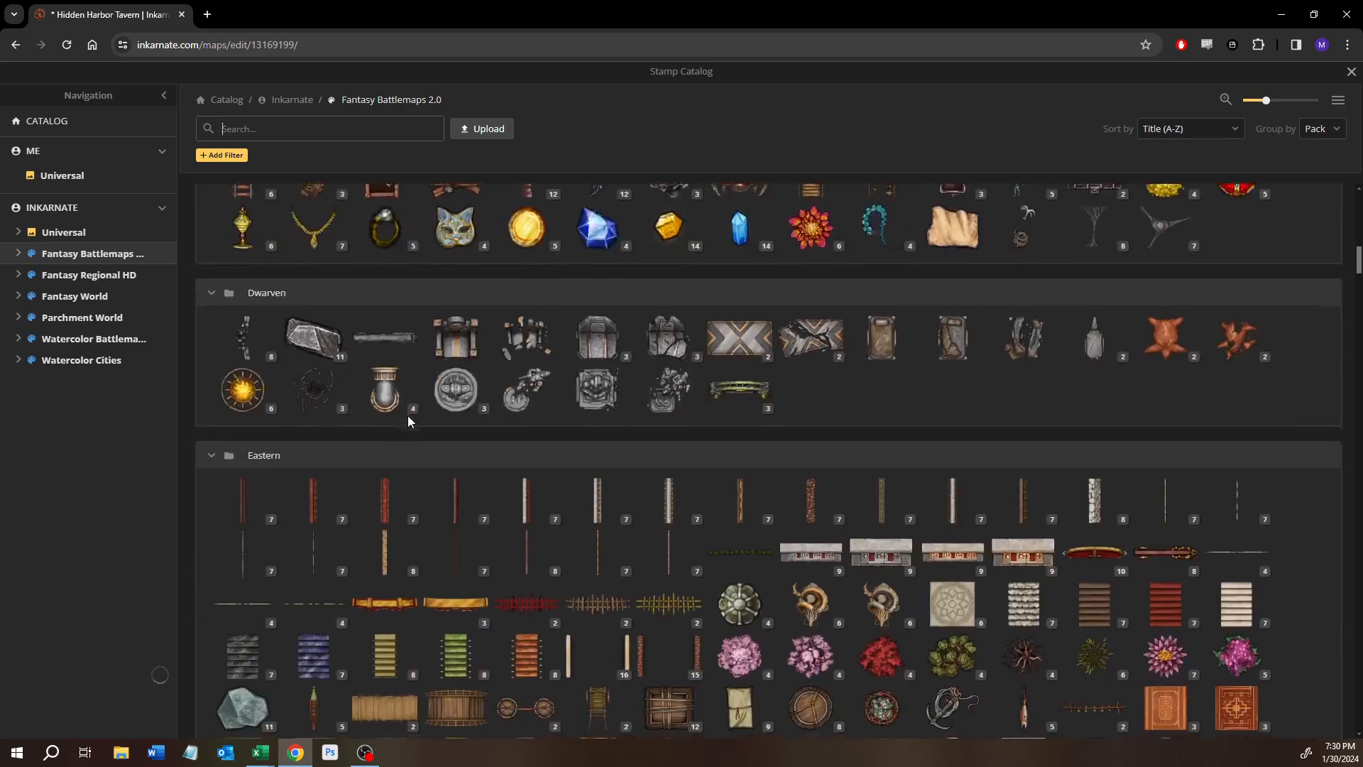
pyautogui.scroll(-2, 407, 421)
pyautogui.scroll(4, 407, 421)
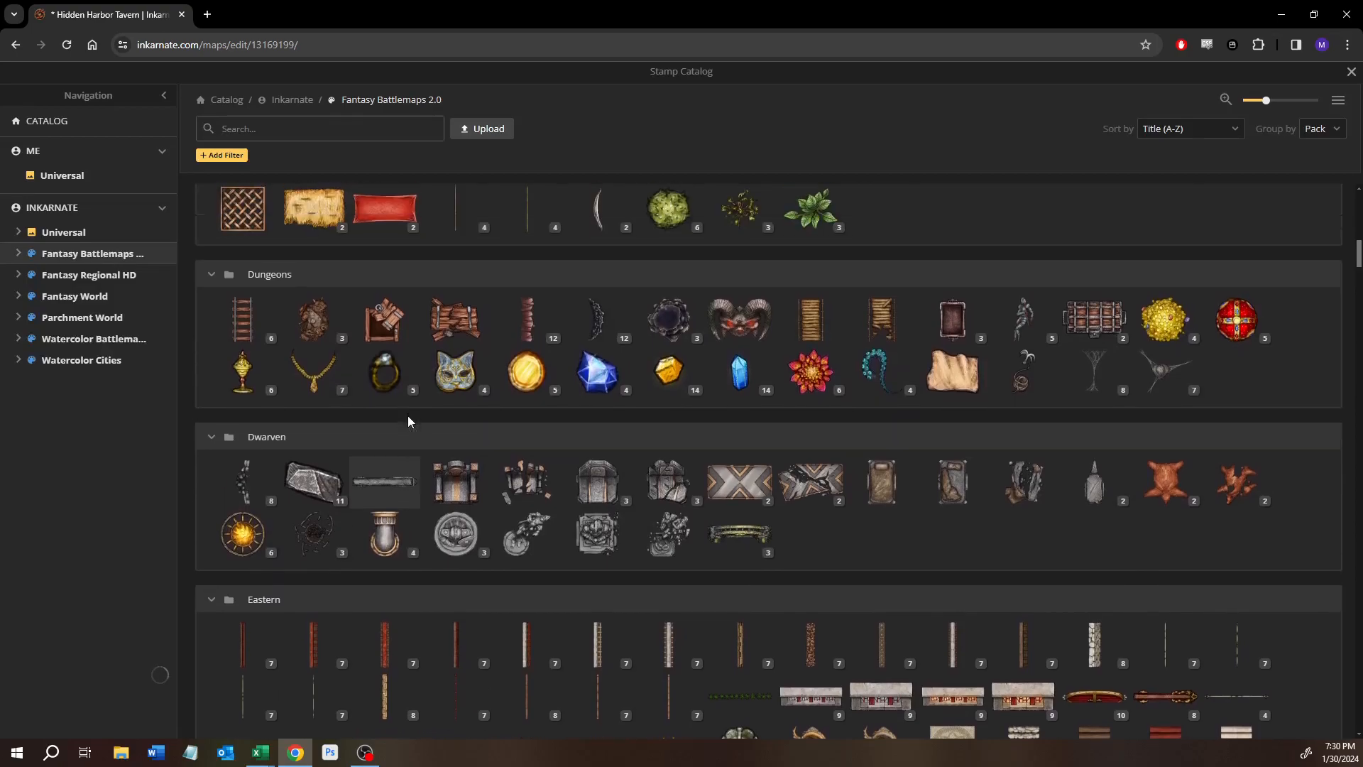
pyautogui.scroll(4, 409, 421)
pyautogui.scroll(15, 408, 421)
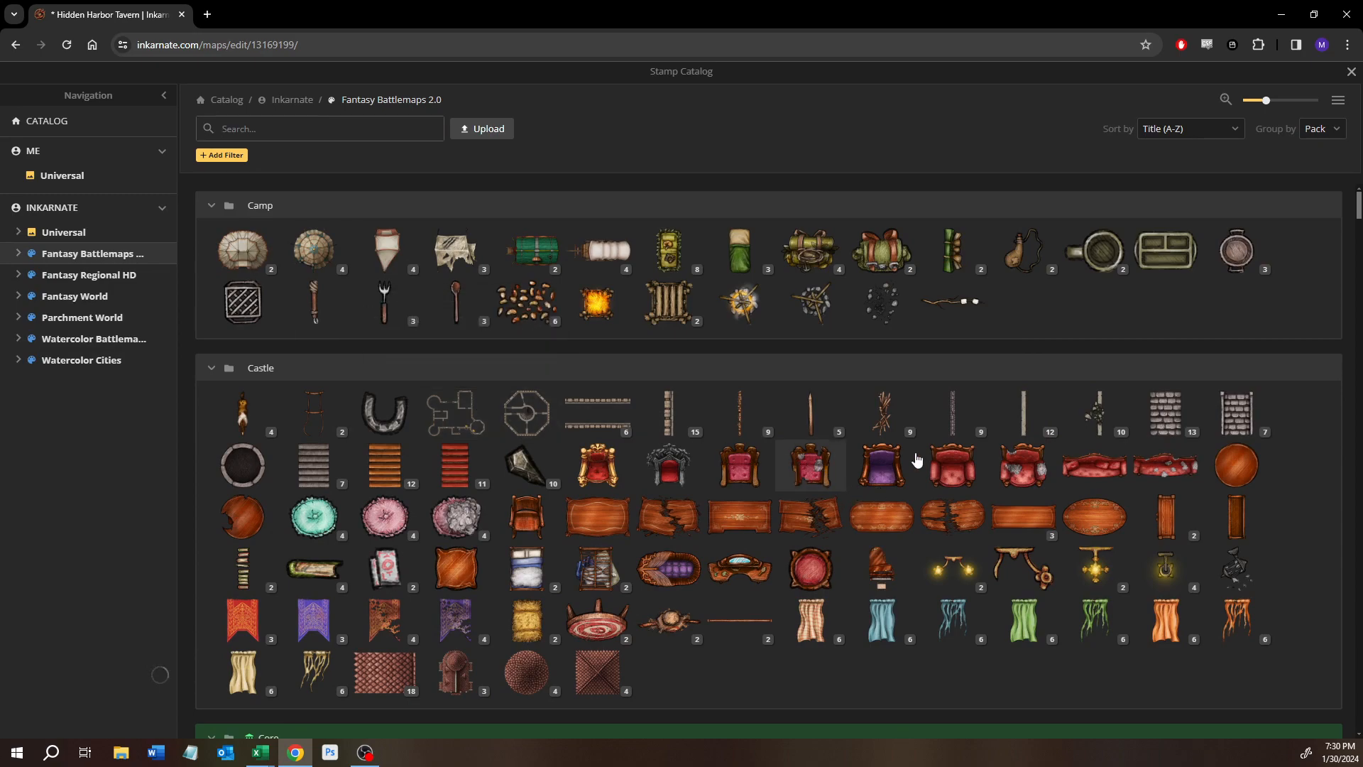
# Place the straight brick wall from the Castle pack at size 30 inside the building, with its lower end against the horizontal wall.
pyautogui.click(953, 403)
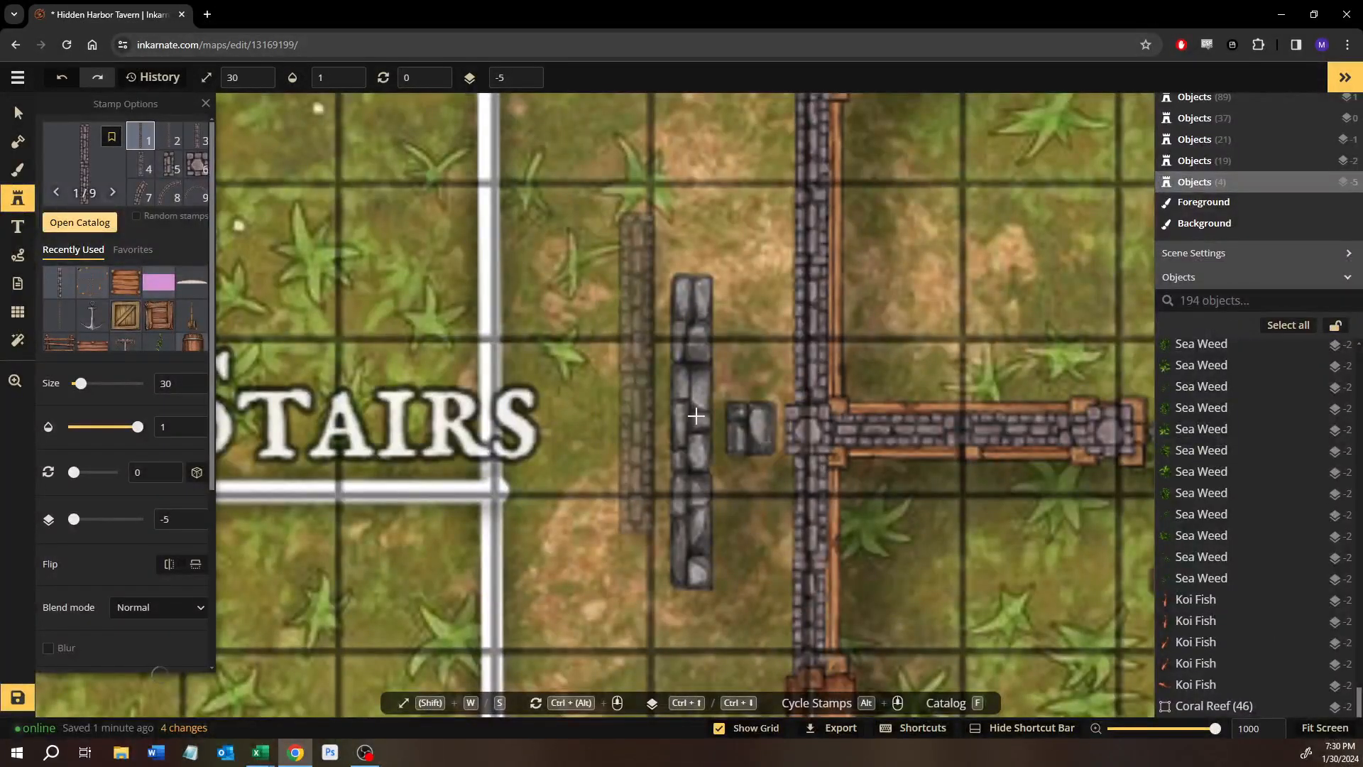
pyautogui.click(949, 283)
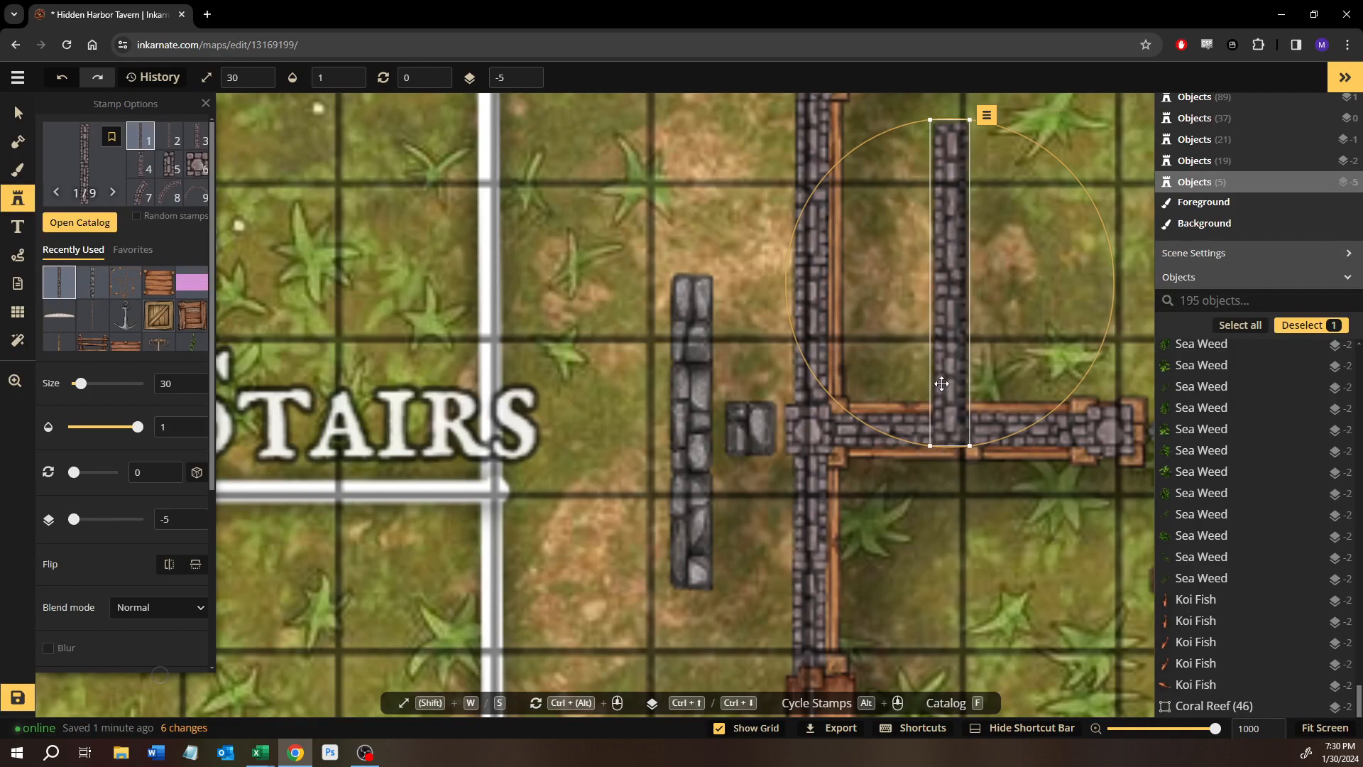
pyautogui.moveTo(942, 327); pyautogui.dragTo(942, 285)
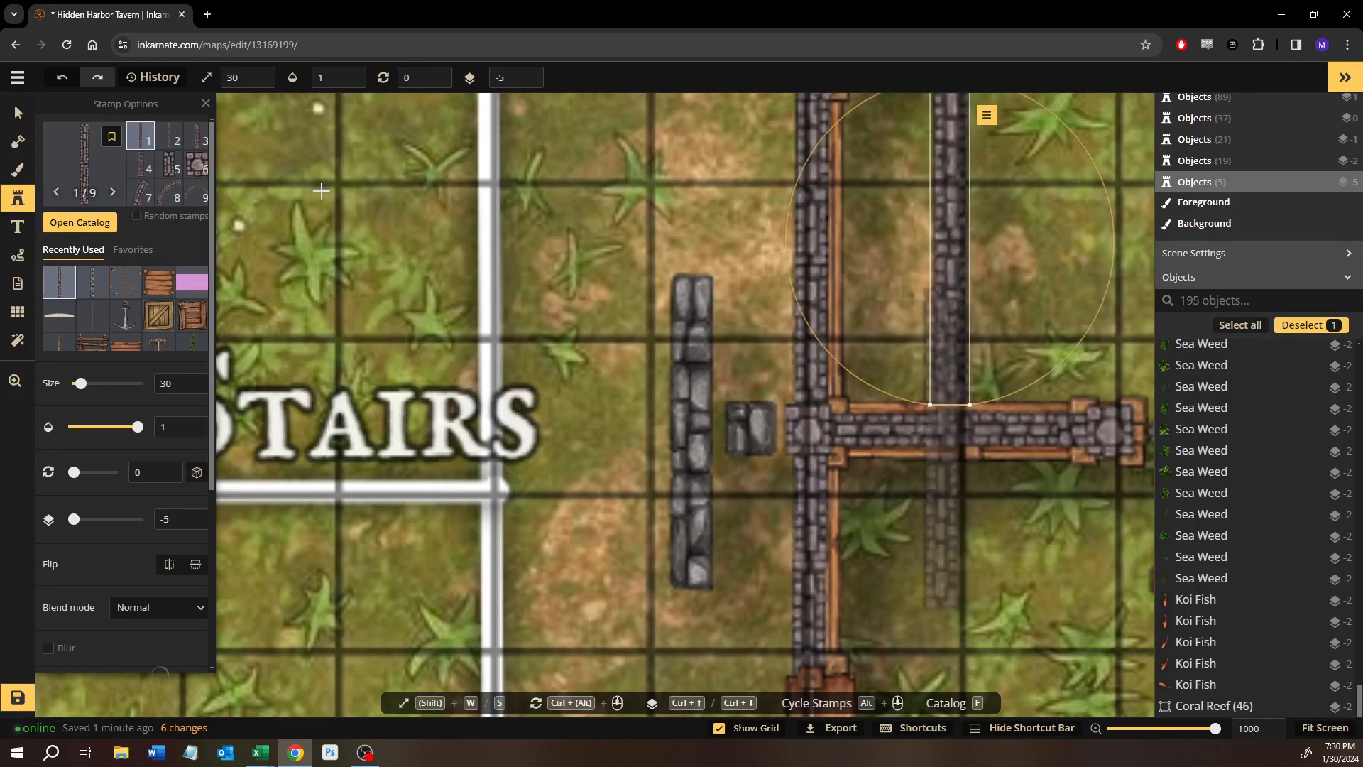
# Place the square brick pillar variant (6 of 9), scale it to size 27 and move it onto the outline corner below the eastern Stairs label.
pyautogui.click(196, 165)
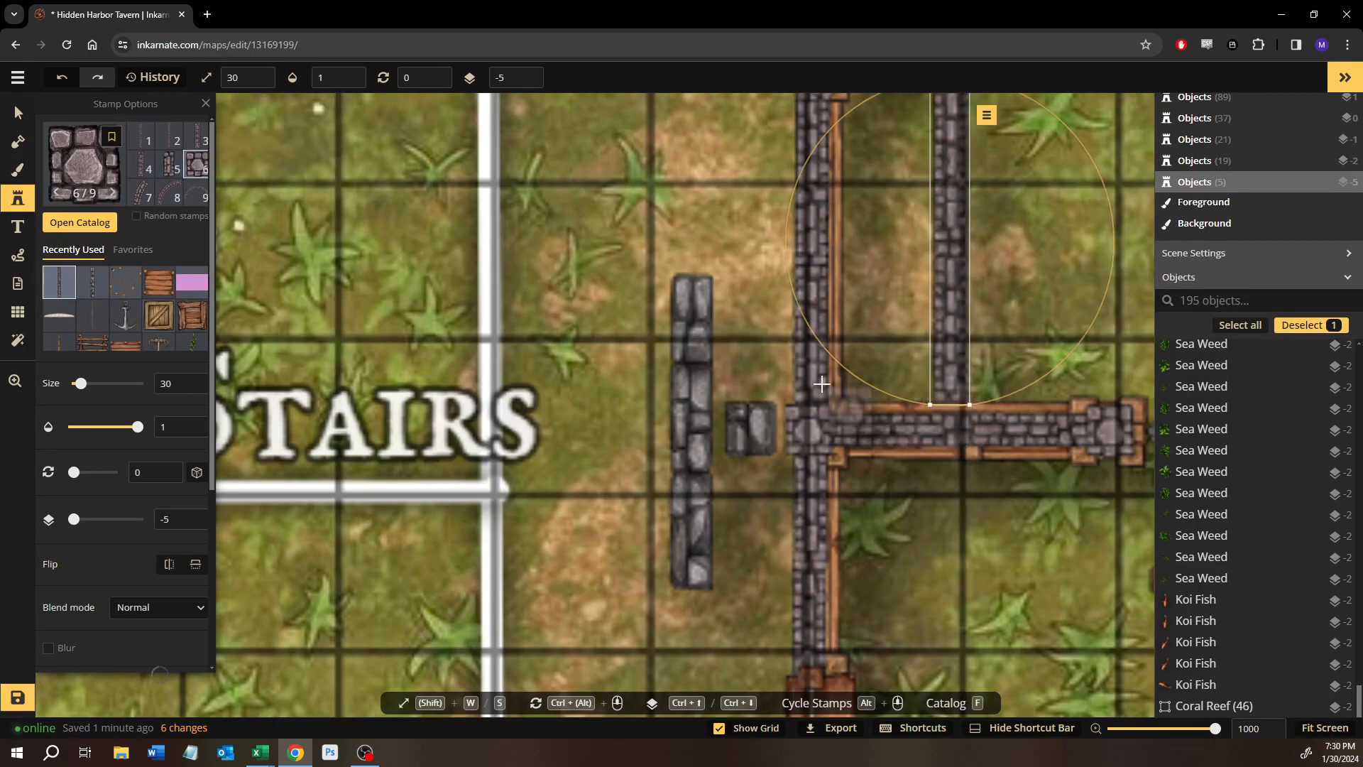
pyautogui.click(595, 531)
pyautogui.moveTo(620, 517); pyautogui.dragTo(841, 445)
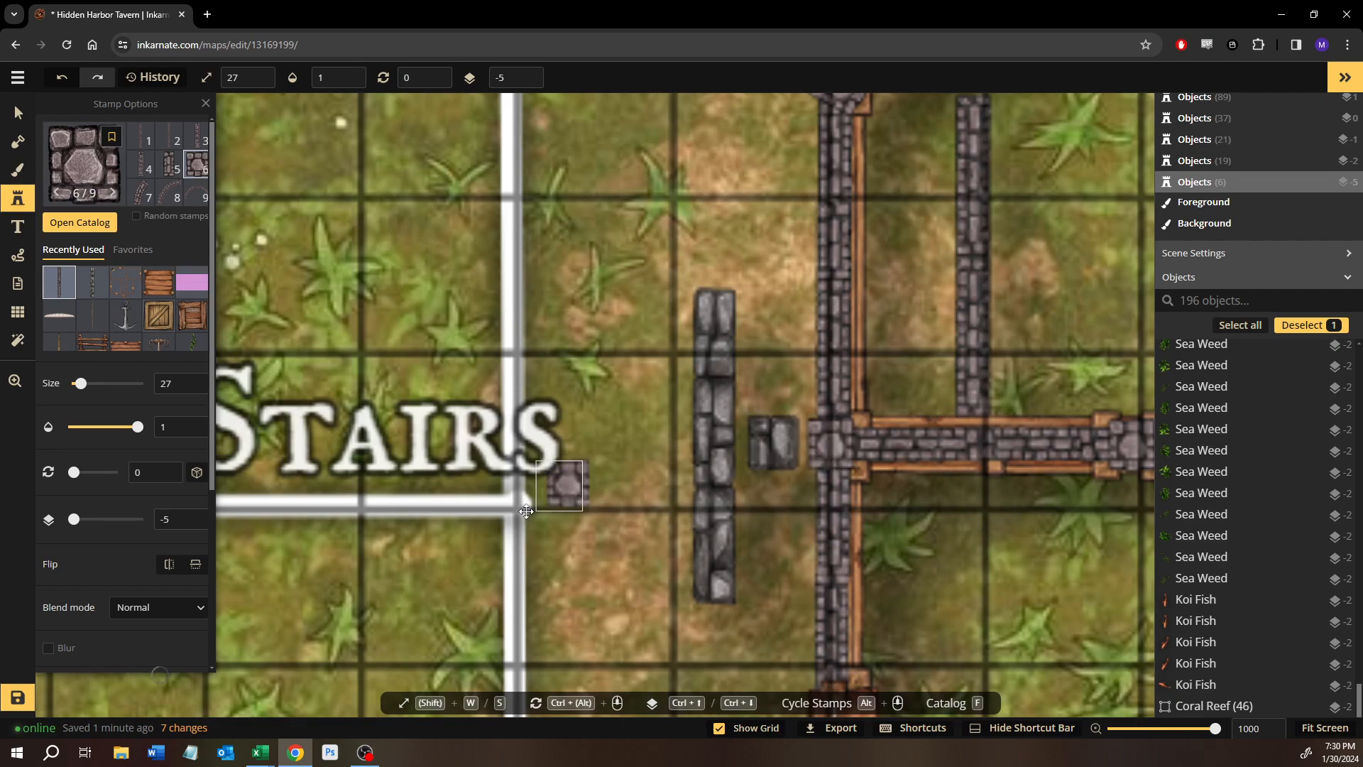
pyautogui.moveTo(523, 511); pyautogui.dragTo(524, 511)
pyautogui.moveTo(527, 511); pyautogui.dragTo(527, 511)
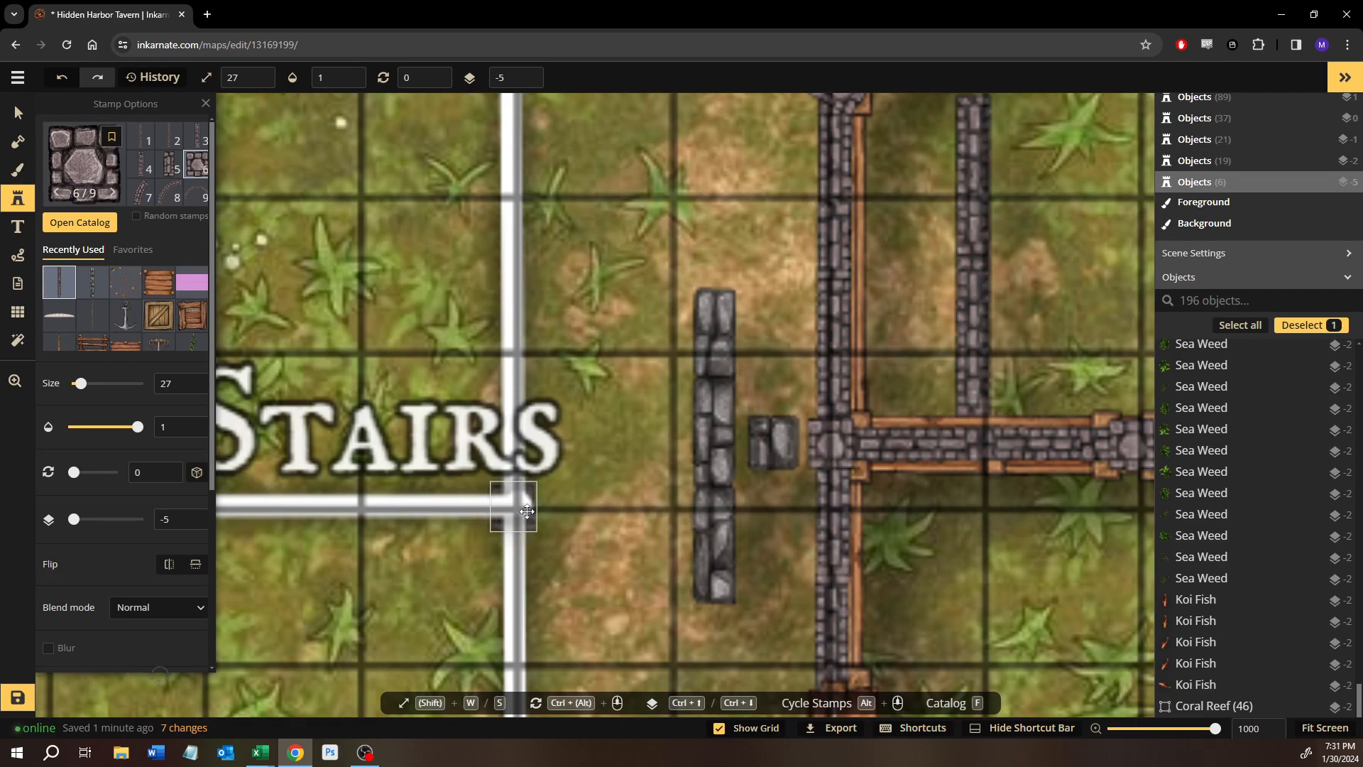
# Raise the brick pillar to layer 2 and centre it on the outline corner.
pyautogui.hotkey('ctrl', 'Up')
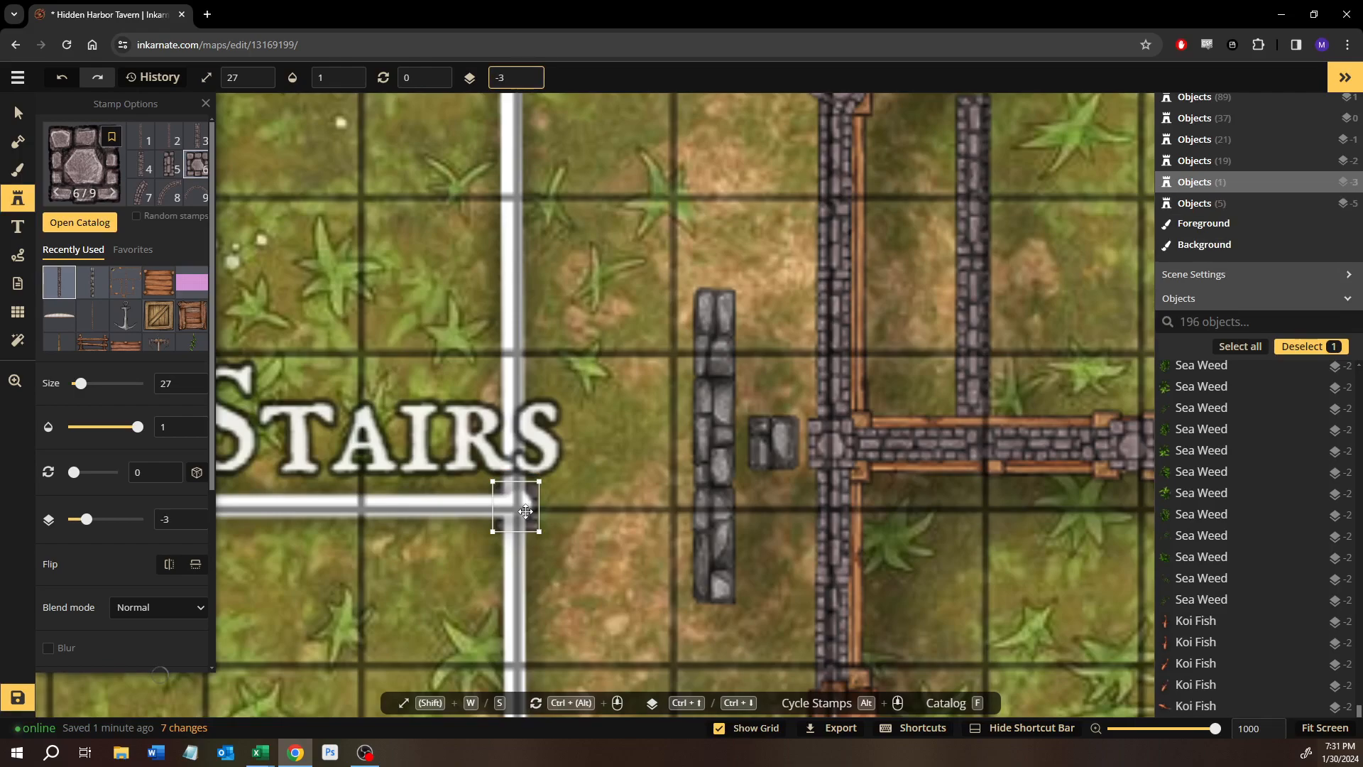
pyautogui.hotkey('ctrl', 'Up')
pyautogui.hotkey('ctrl', 'Up')
pyautogui.hotkey('ctrl', 'Up')
pyautogui.hotkey('ctrl', 'Up')
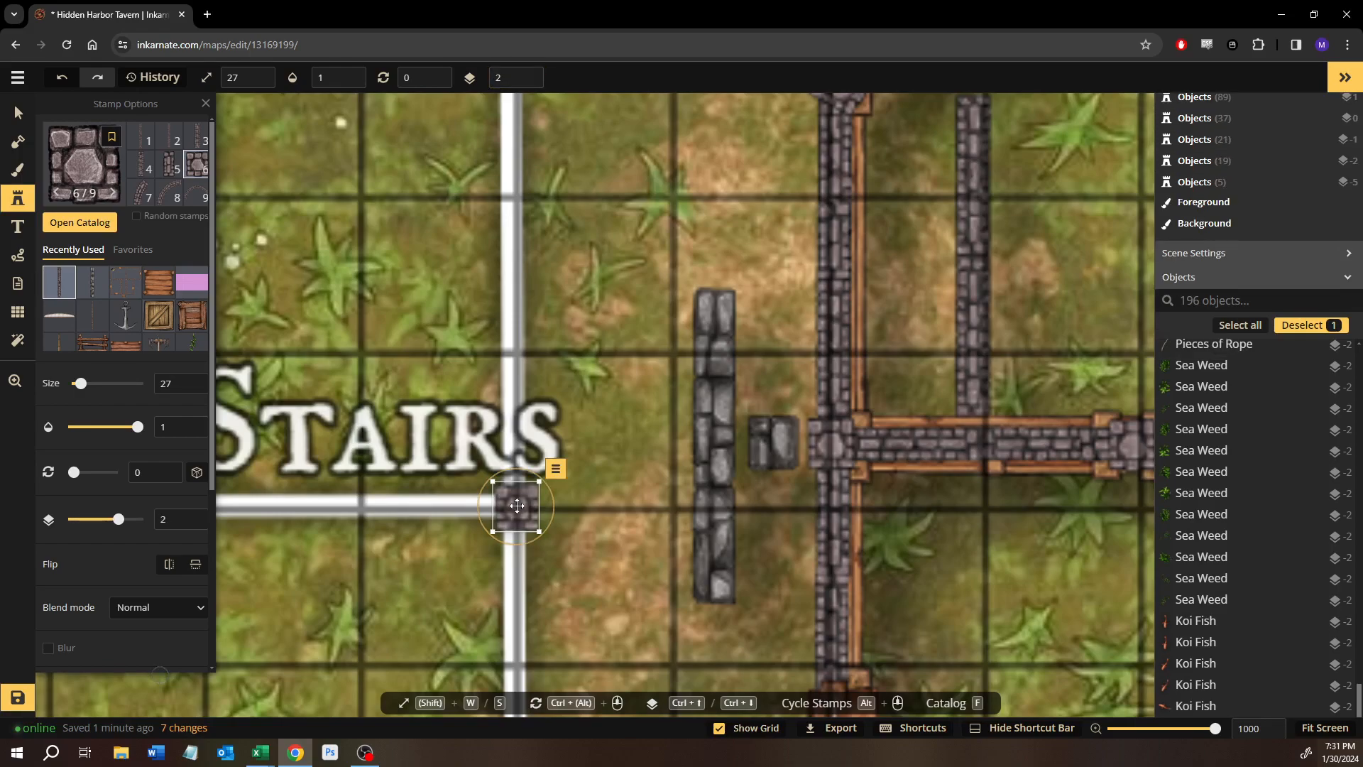
pyautogui.moveTo(517, 506); pyautogui.dragTo(517, 506)
# Place another size 27 brick pillar on the southeast corner of the white building outline.
pyautogui.scroll(-5, 618, 579)
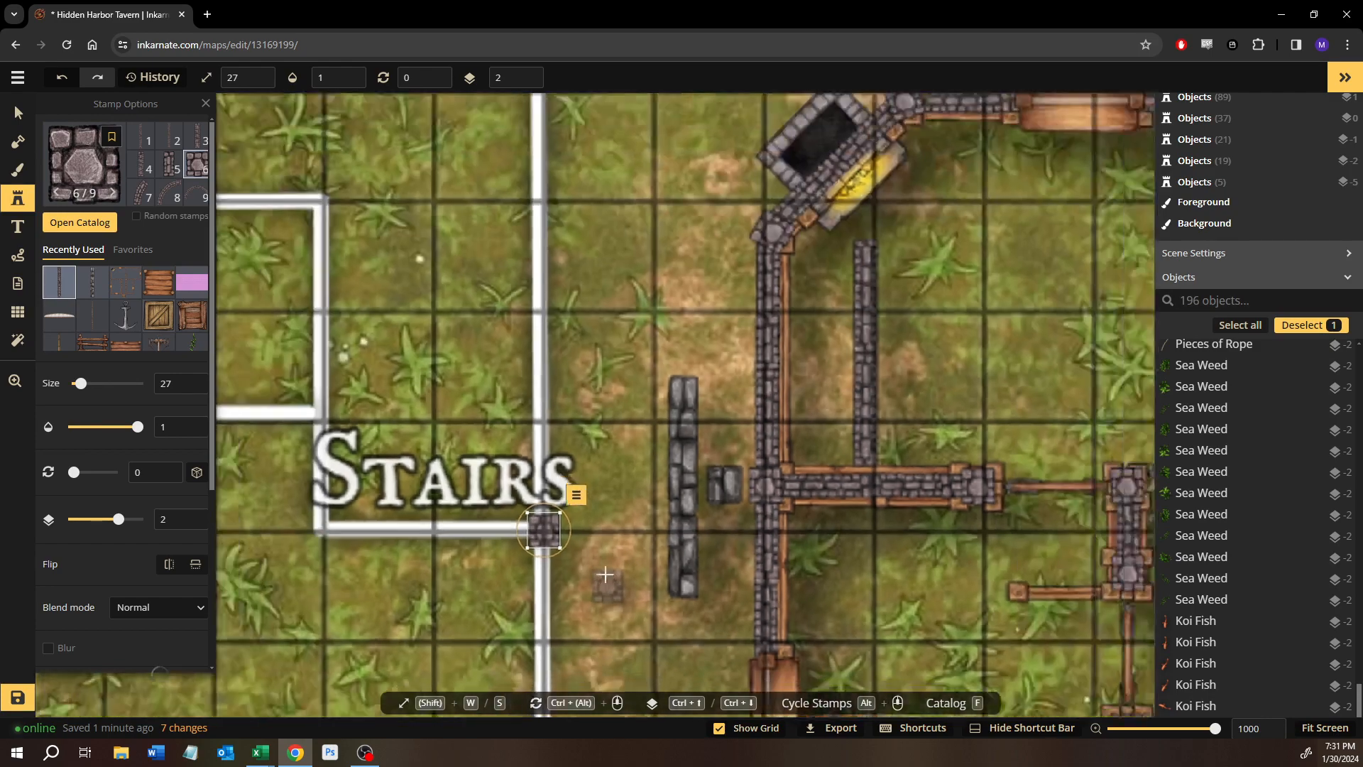
pyautogui.moveTo(610, 490); pyautogui.dragTo(679, 262)
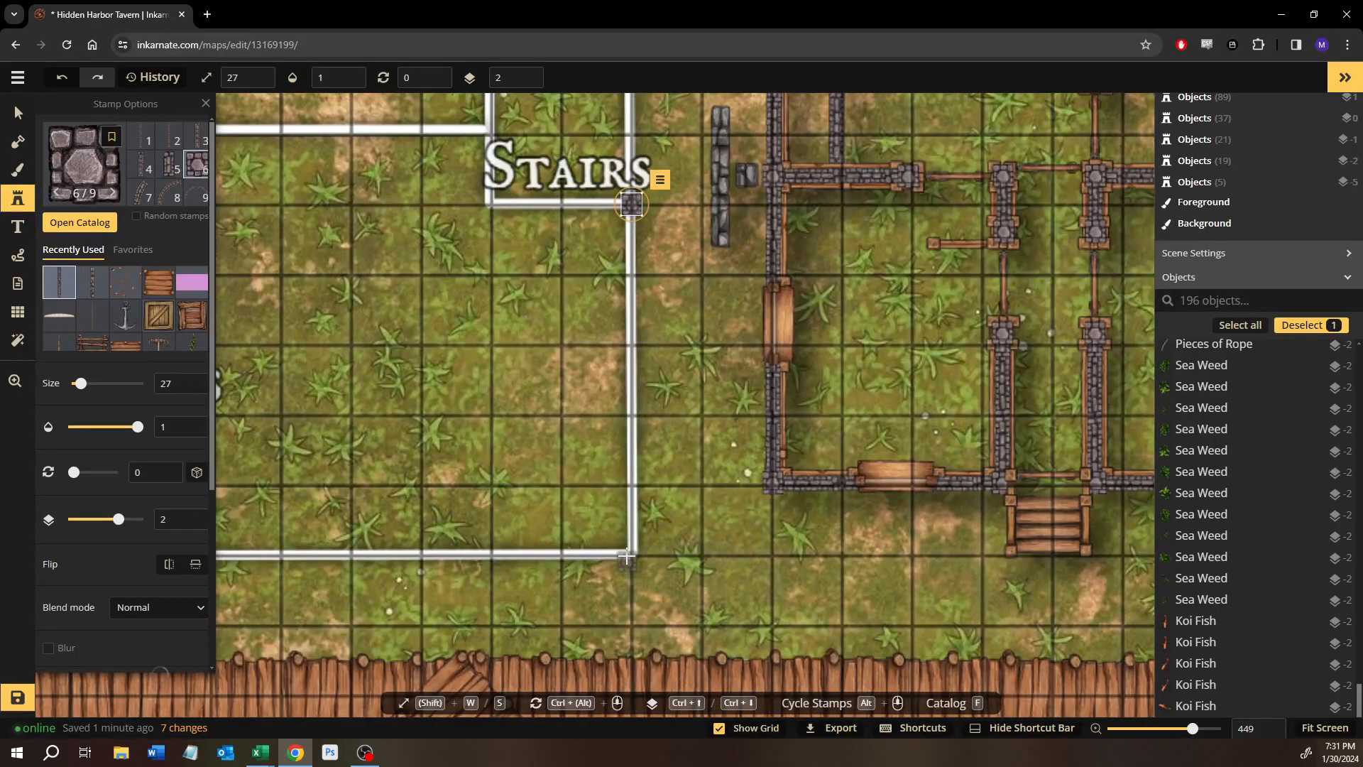
pyautogui.scroll(5, 628, 566)
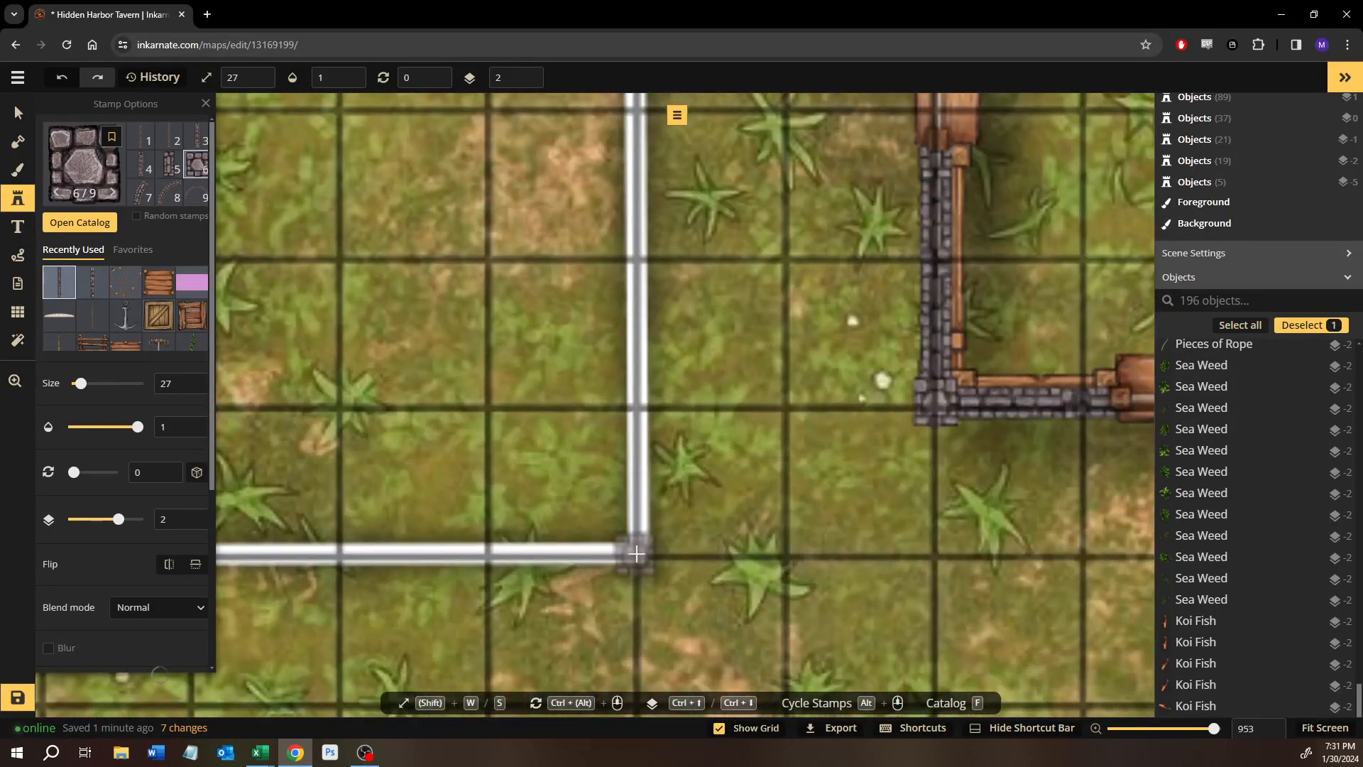
pyautogui.click(637, 553)
# Place a size 27 brick pillar on the southwest corner of the thick white building outline.
pyautogui.moveTo(449, 490); pyautogui.dragTo(1012, 488)
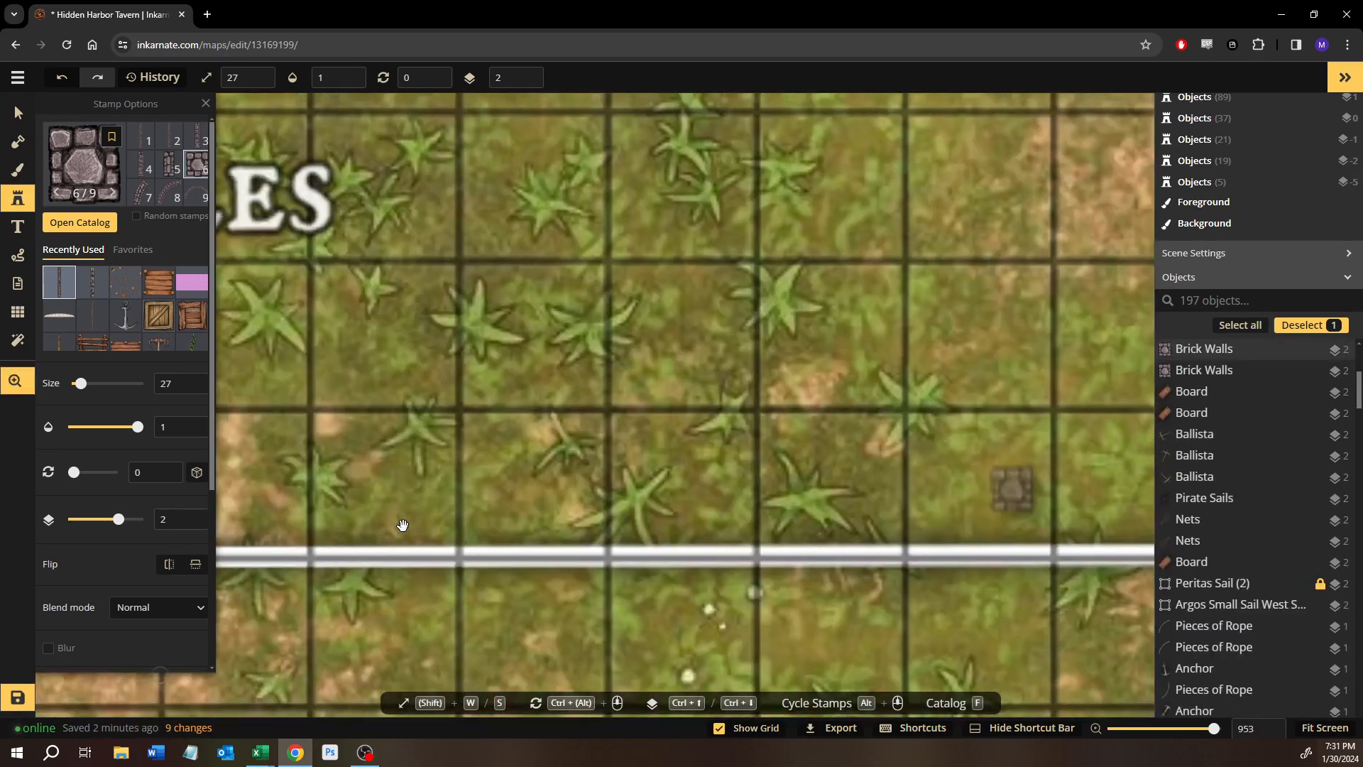
pyautogui.moveTo(426, 526); pyautogui.dragTo(1050, 518)
pyautogui.moveTo(478, 508); pyautogui.dragTo(1027, 510)
pyautogui.moveTo(651, 511); pyautogui.dragTo(1234, 513)
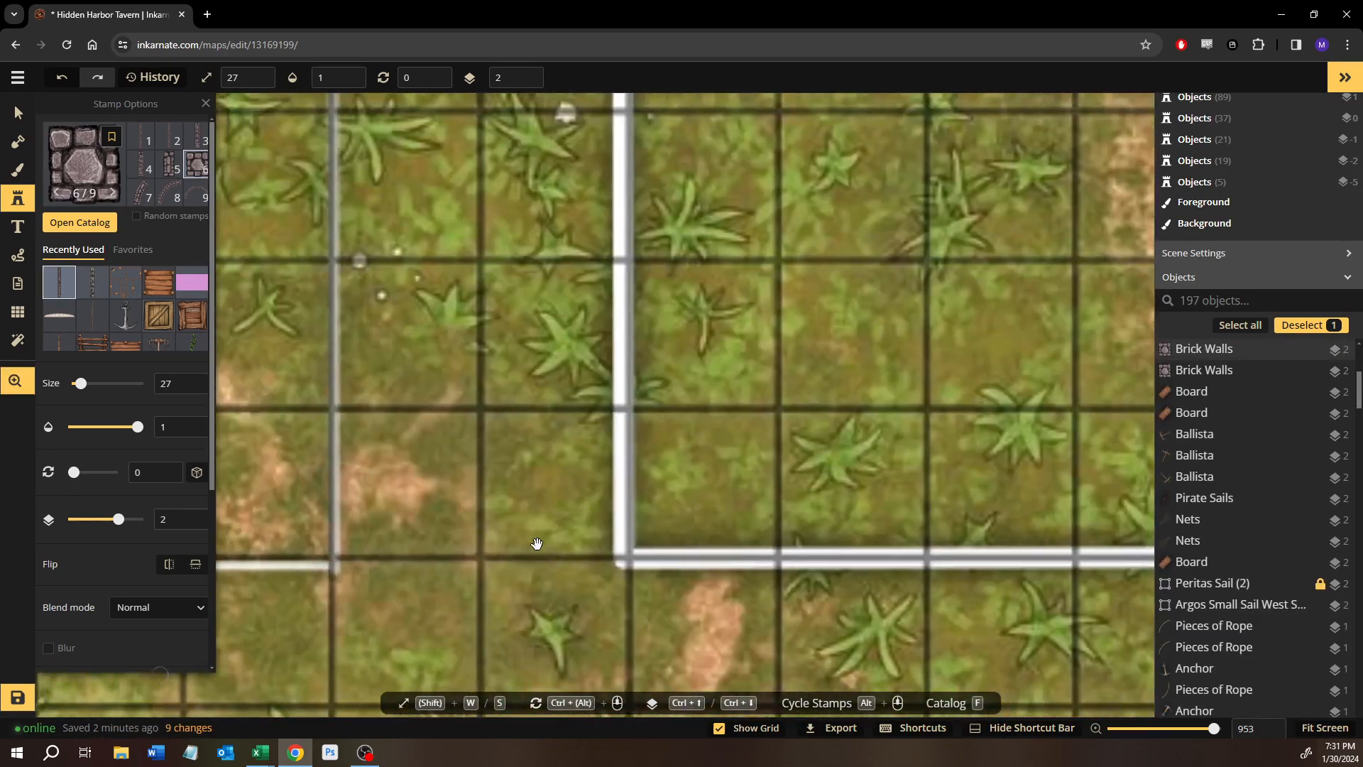
pyautogui.click(630, 557)
# Place a brick pillar on the west outline wall where the lower edge of the western Stairs room meets it.
pyautogui.moveTo(638, 270); pyautogui.dragTo(679, 691)
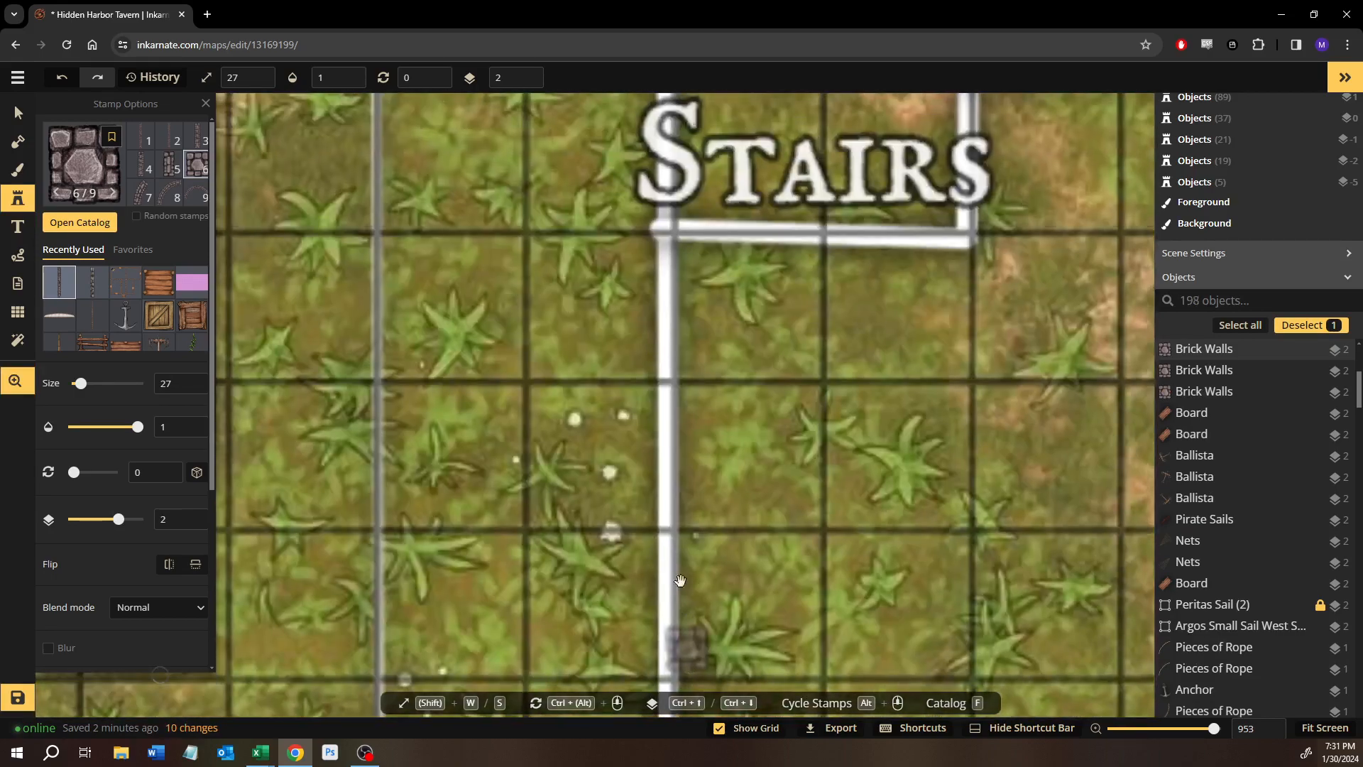
pyautogui.moveTo(680, 314); pyautogui.dragTo(693, 532)
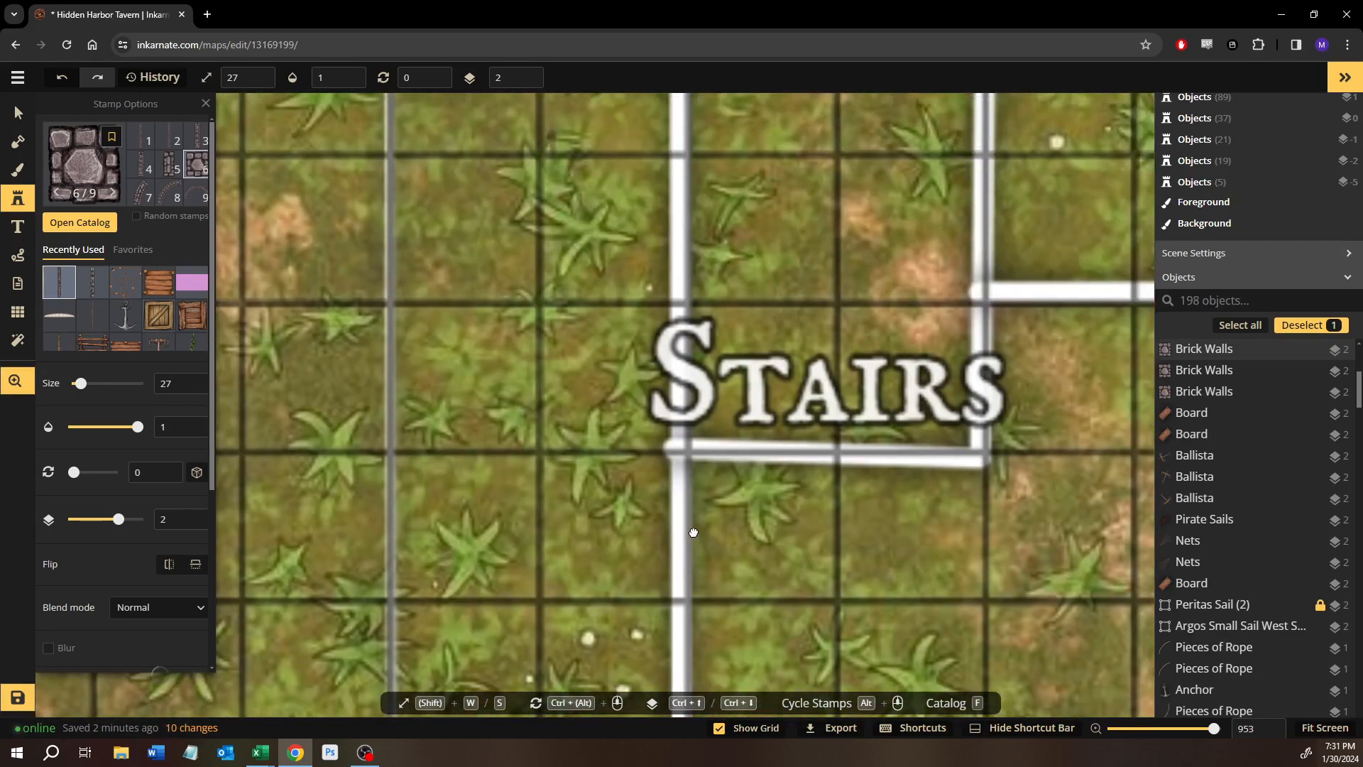
pyautogui.click(688, 452)
# Place a brick pillar at each end of the inn rooms' lower wall, where it meets the west and east outline walls.
pyautogui.moveTo(783, 244)
pyautogui.mouseDown()
pyautogui.moveTo(684, 464)
pyautogui.moveTo(687, 675)
pyautogui.mouseUp()
pyautogui.moveTo(569, 207); pyautogui.dragTo(590, 411)
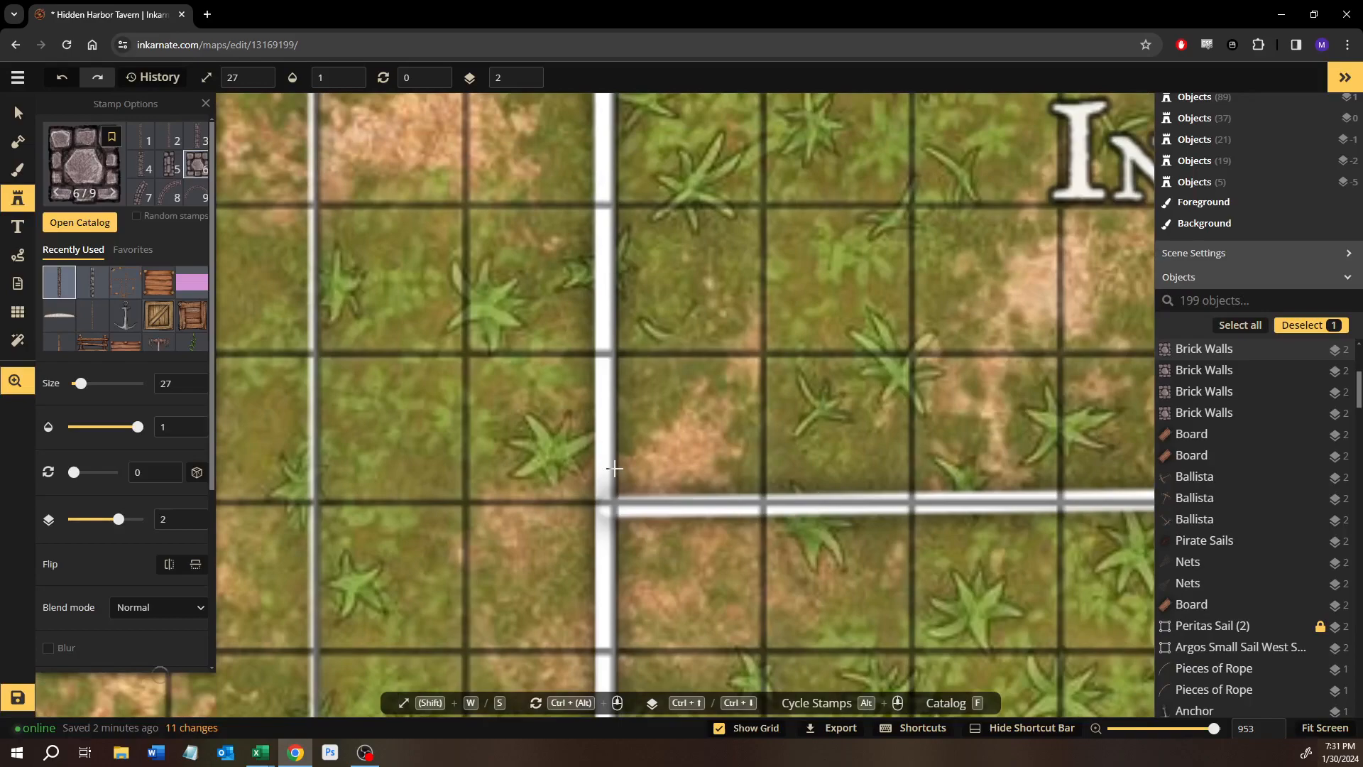
pyautogui.click(617, 504)
pyautogui.moveTo(997, 411)
pyautogui.mouseDown()
pyautogui.moveTo(894, 419)
pyautogui.moveTo(178, 389)
pyautogui.mouseUp()
pyautogui.moveTo(964, 386); pyautogui.dragTo(148, 381)
pyautogui.moveTo(1108, 433); pyautogui.dragTo(150, 384)
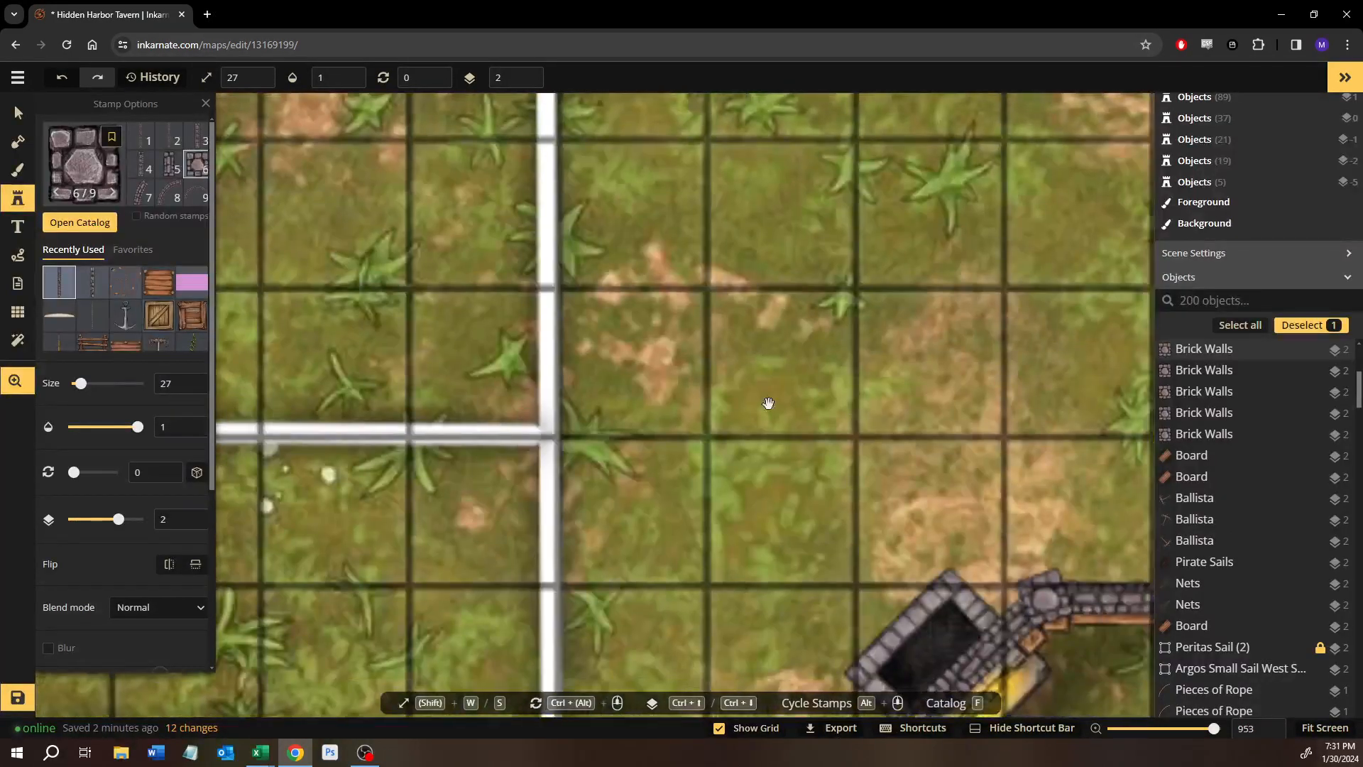
pyautogui.click(559, 435)
# Move the loose vertical brick wall stamp out of the reference building onto the grass just west of it.
pyautogui.moveTo(951, 454); pyautogui.dragTo(343, 225)
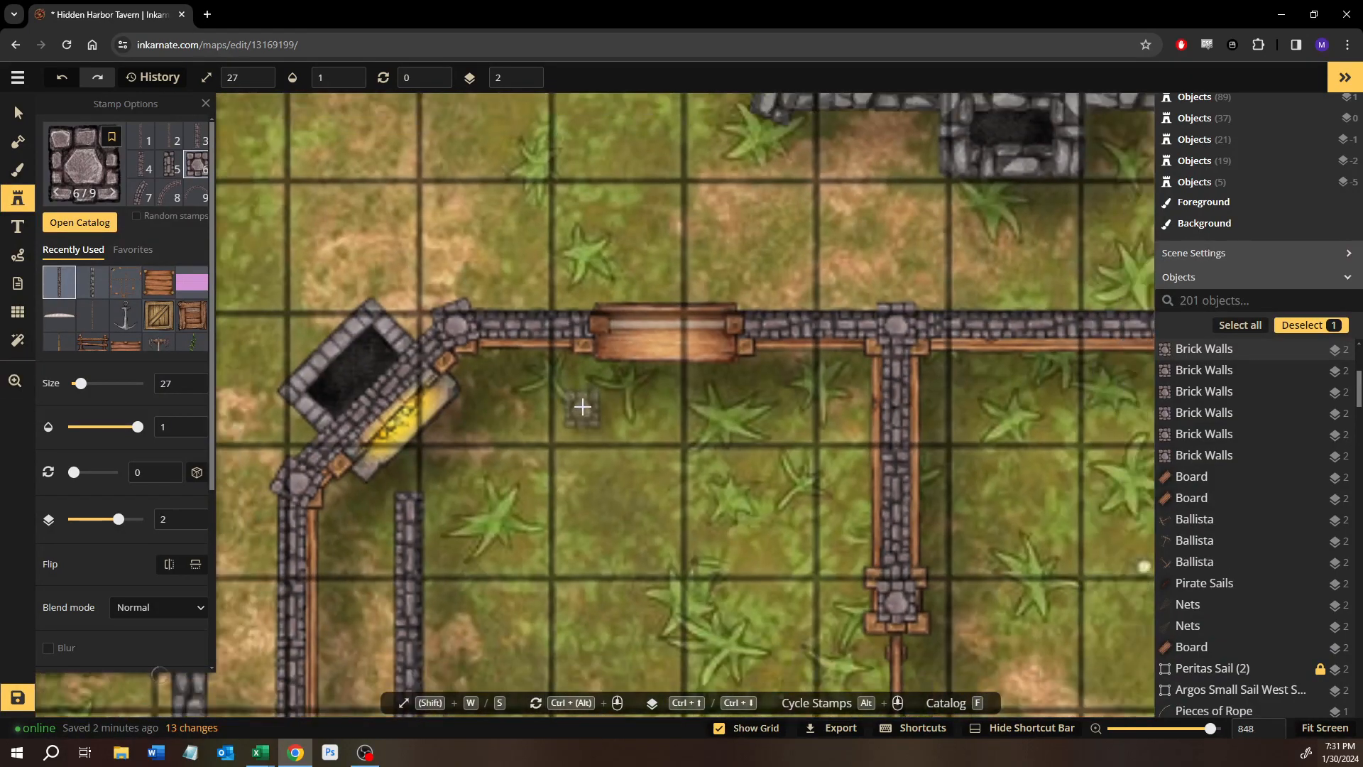
pyautogui.scroll(-3, 582, 406)
pyautogui.moveTo(584, 472); pyautogui.dragTo(588, 283)
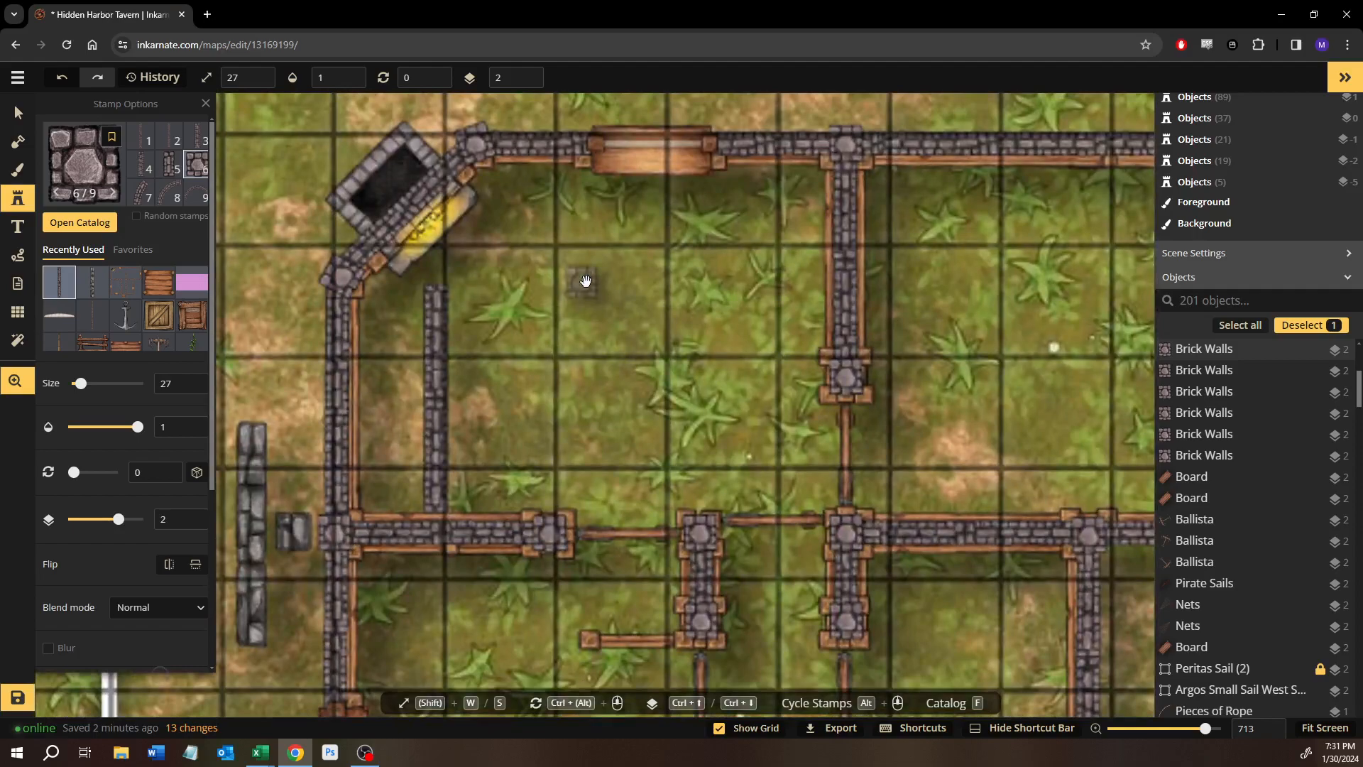
pyautogui.moveTo(493, 395); pyautogui.dragTo(680, 408)
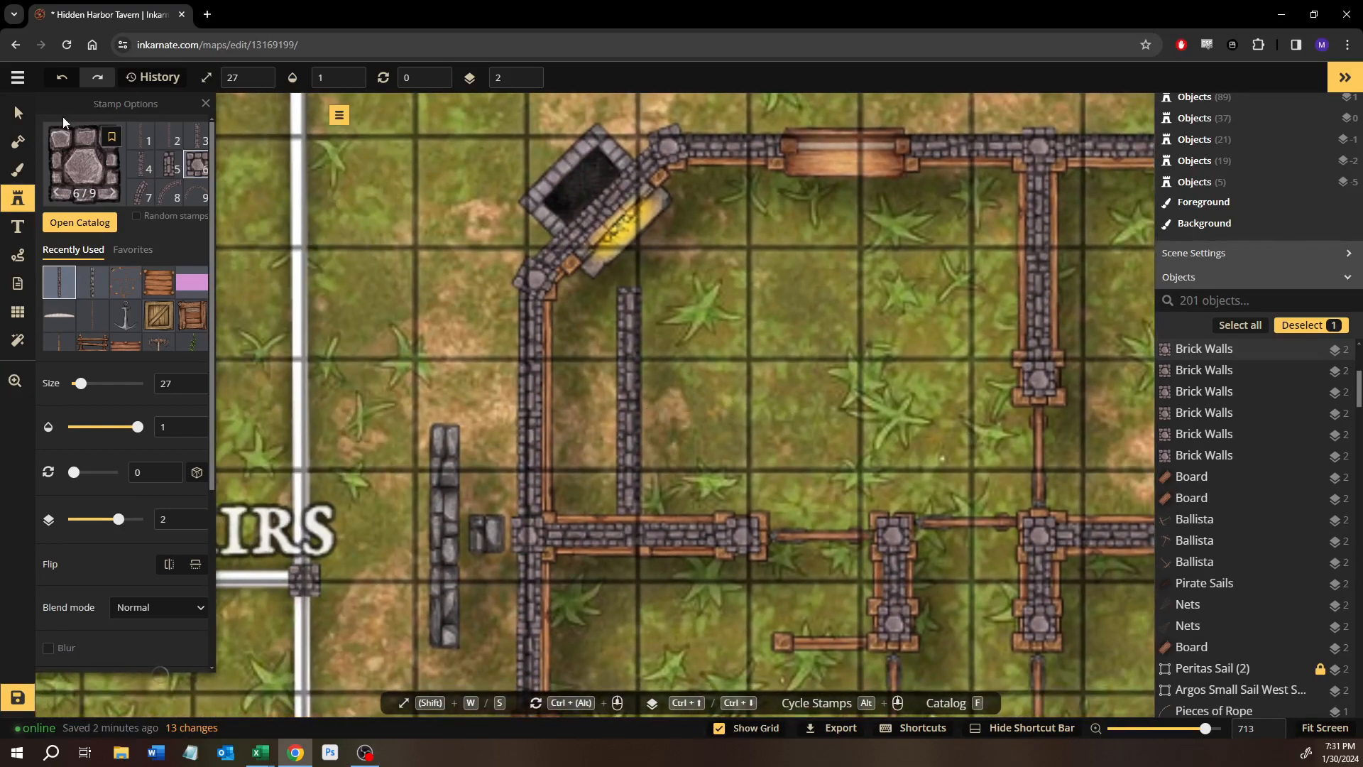
pyautogui.click(18, 116)
pyautogui.click(628, 393)
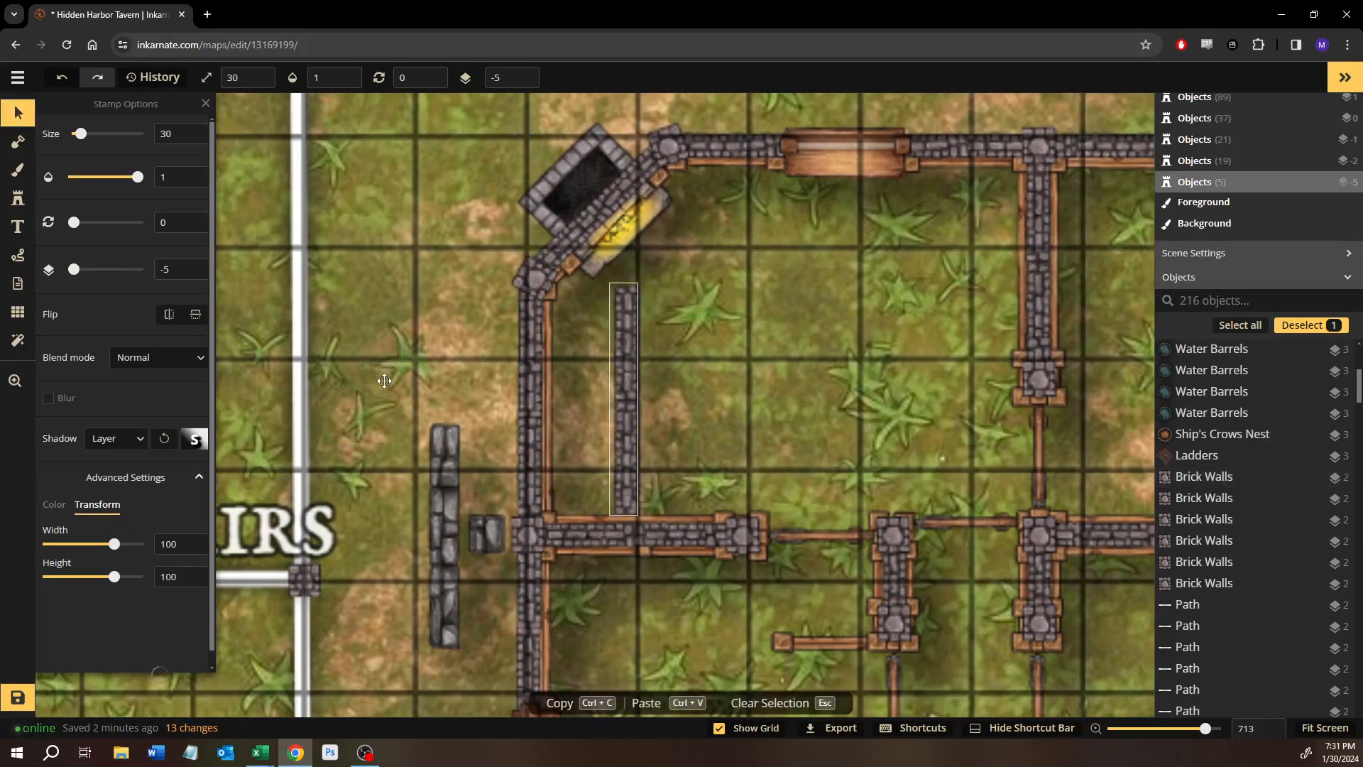
pyautogui.moveTo(629, 393); pyautogui.dragTo(608, 440)
pyautogui.scroll(-3, 348, 380)
pyautogui.scroll(4, 346, 385)
pyautogui.moveTo(415, 390); pyautogui.dragTo(402, 388)
pyautogui.click(752, 333)
pyautogui.scroll(-3, 745, 333)
pyautogui.scroll(-6, 731, 328)
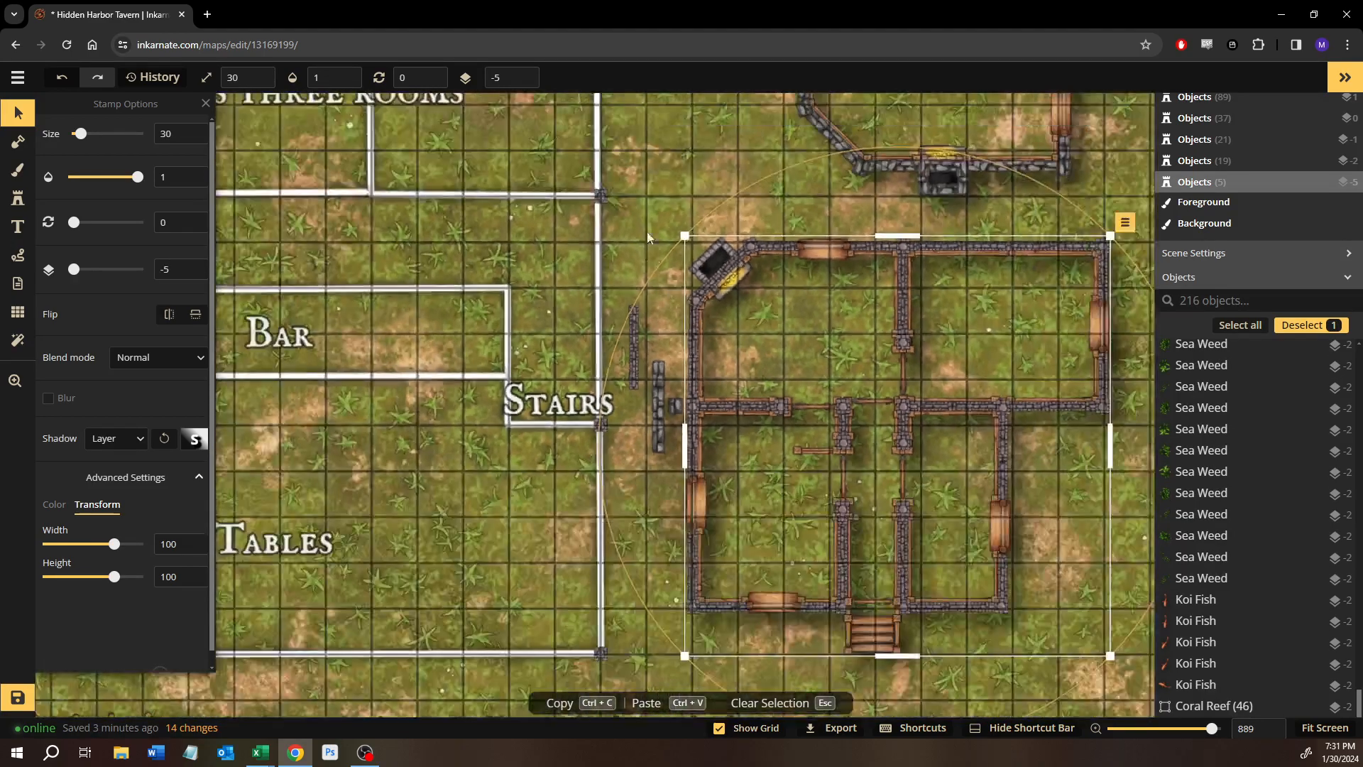
# Delete the loose rough-stone wall stamp and the small stone pillar beside the reference building's west wall.
pyautogui.press('space')
pyautogui.moveTo(661, 234); pyautogui.dragTo(490, 325)
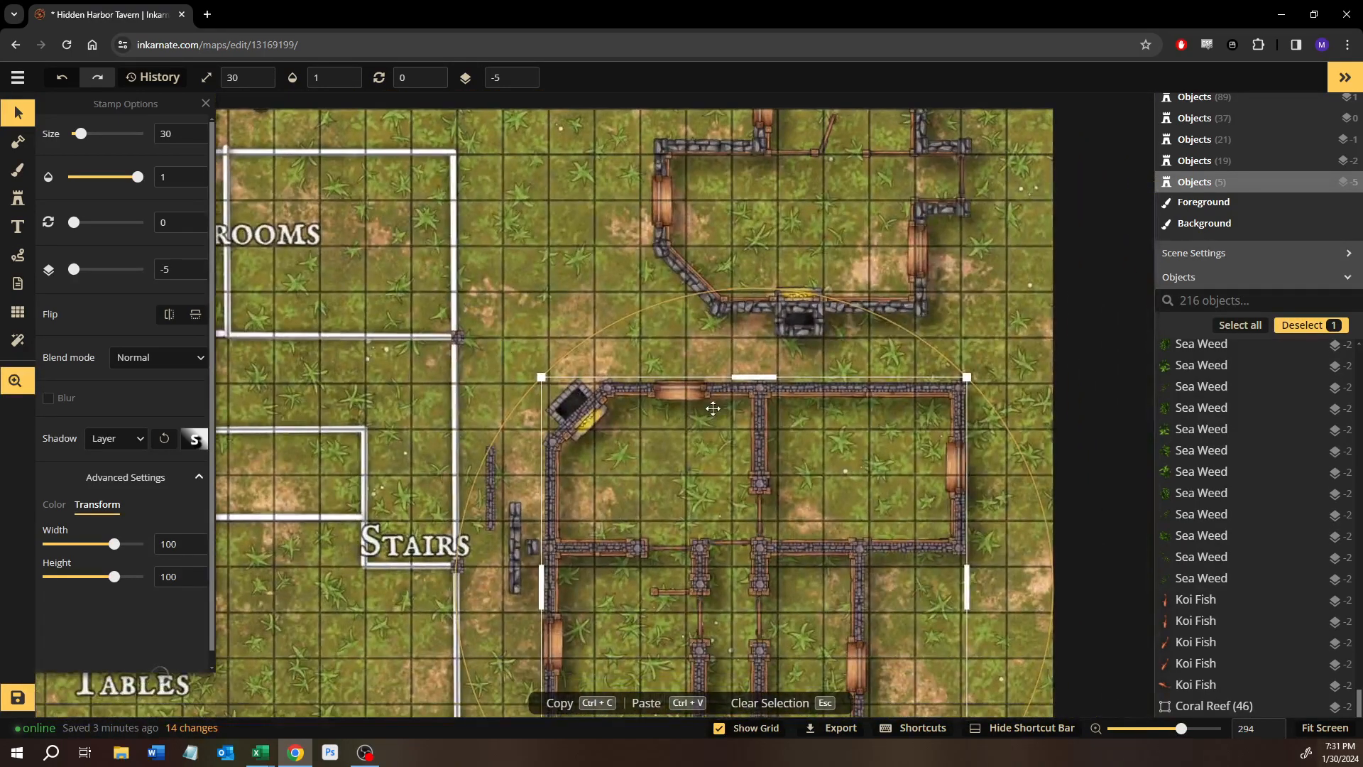
pyautogui.scroll(3, 713, 408)
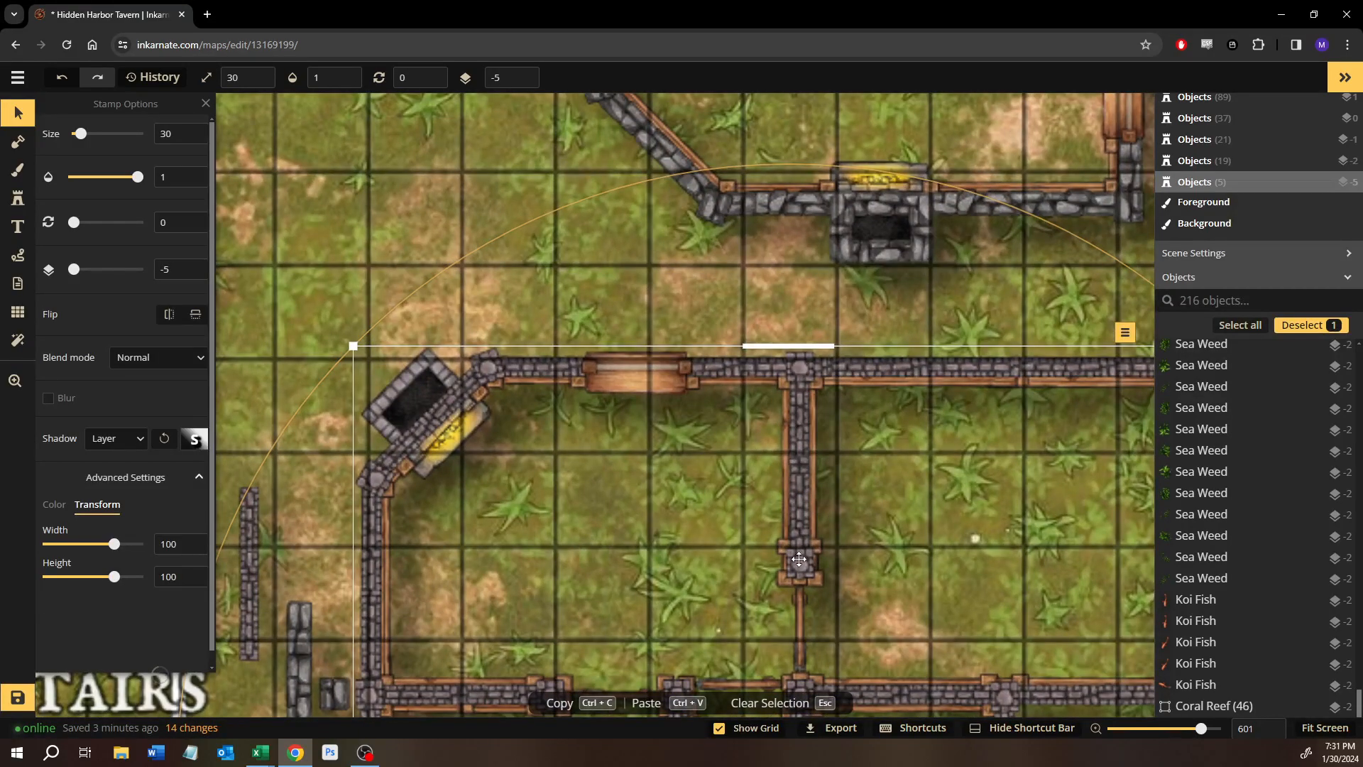
pyautogui.moveTo(796, 575); pyautogui.dragTo(949, 475)
pyautogui.press('space')
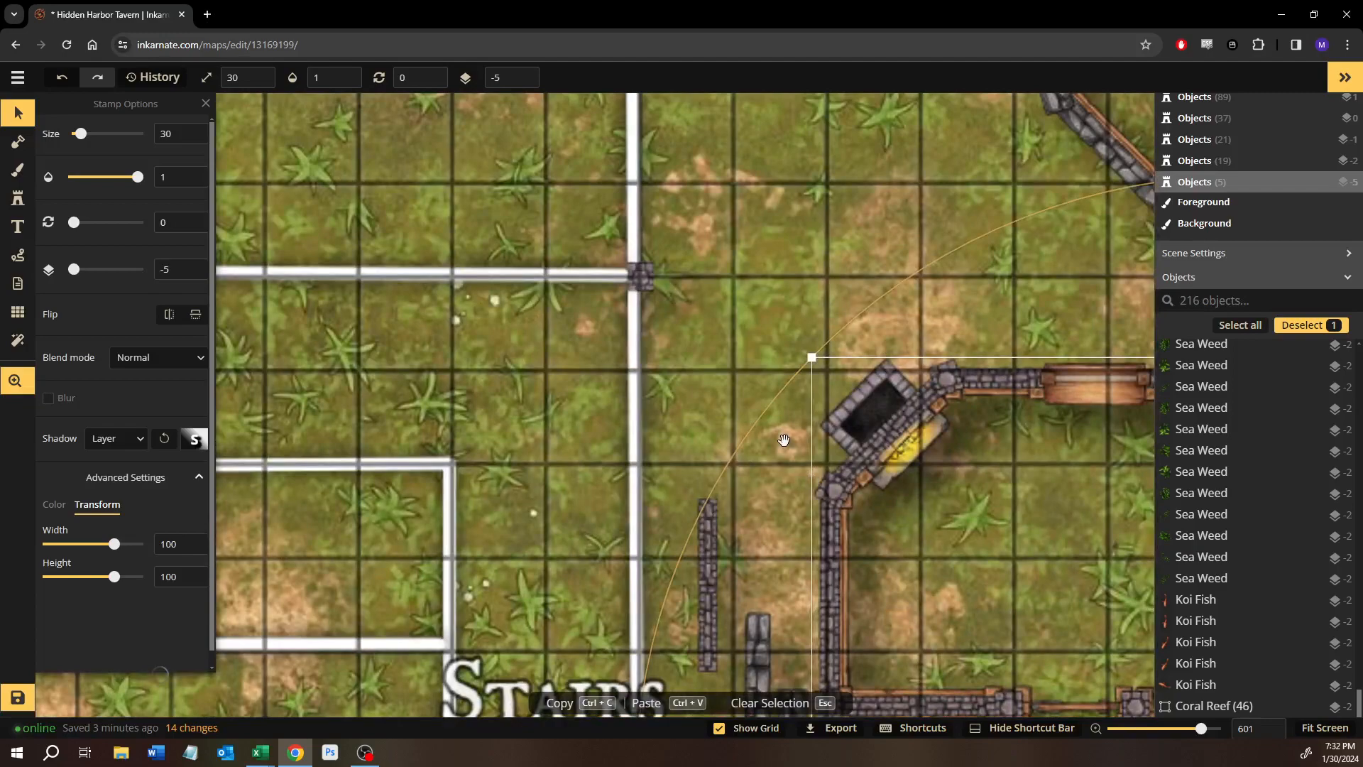
pyautogui.moveTo(784, 440); pyautogui.dragTo(757, 243)
pyautogui.click(730, 455)
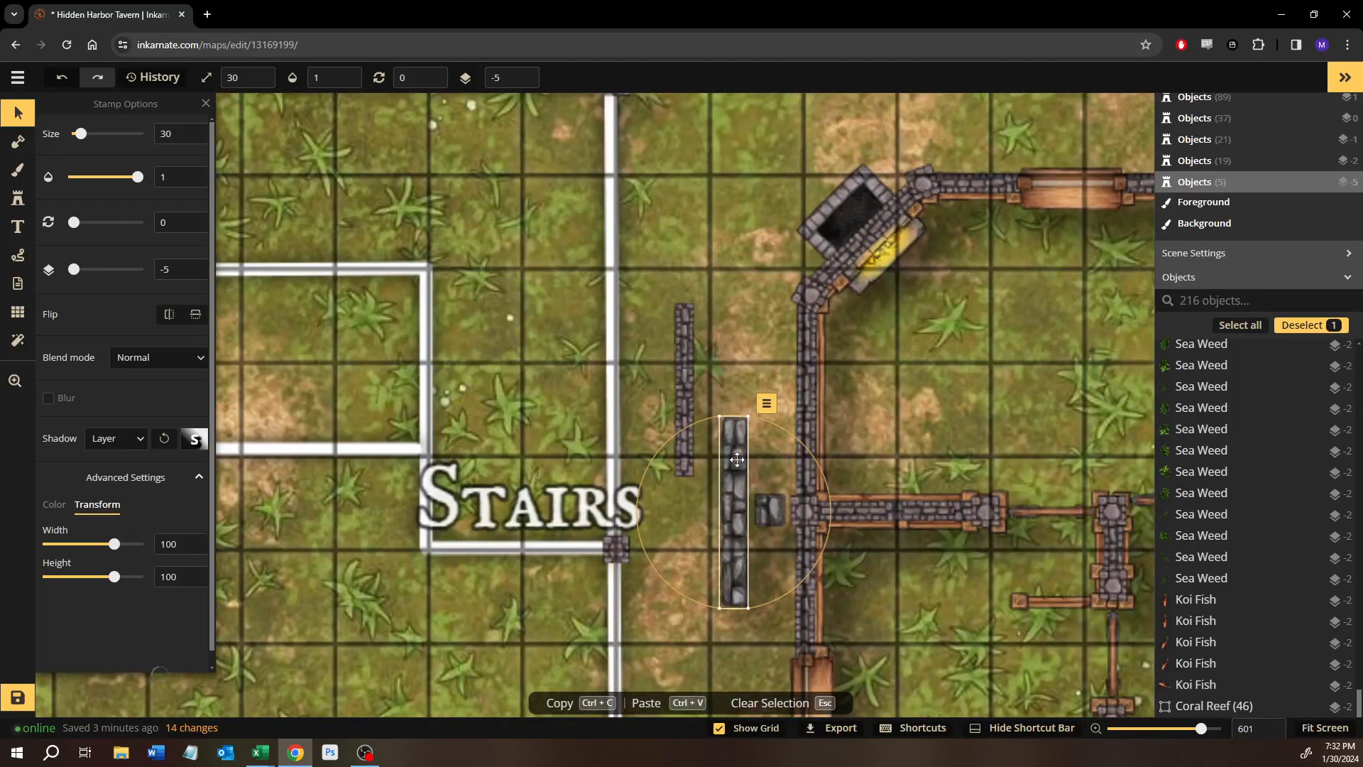
pyautogui.press('Delete')
pyautogui.click(769, 501)
pyautogui.press('Delete')
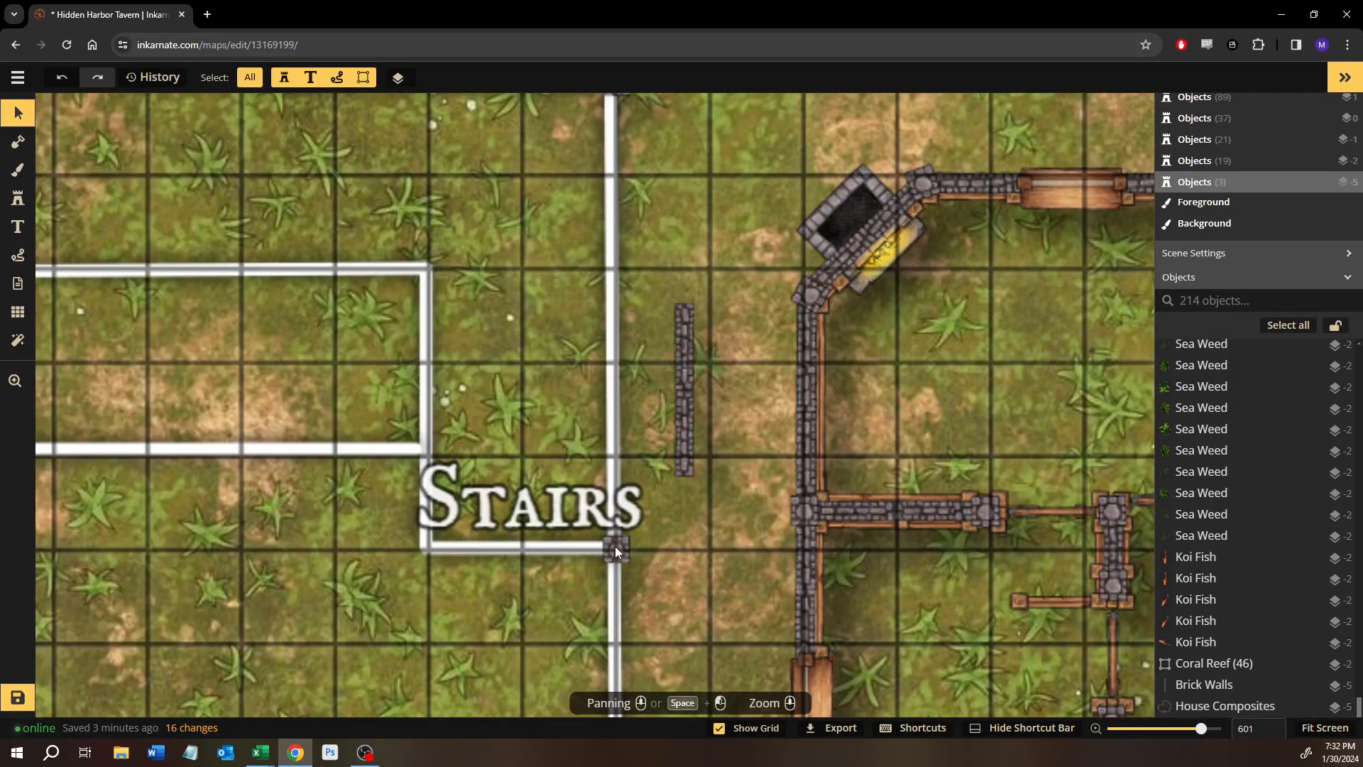
# Copy the brick pillar at the Stairs room's east wall junction and paste it on the outline's northeast corner.
pyautogui.click(615, 546)
pyautogui.press('space')
pyautogui.moveTo(684, 158); pyautogui.dragTo(774, 307)
pyautogui.press('Escape')
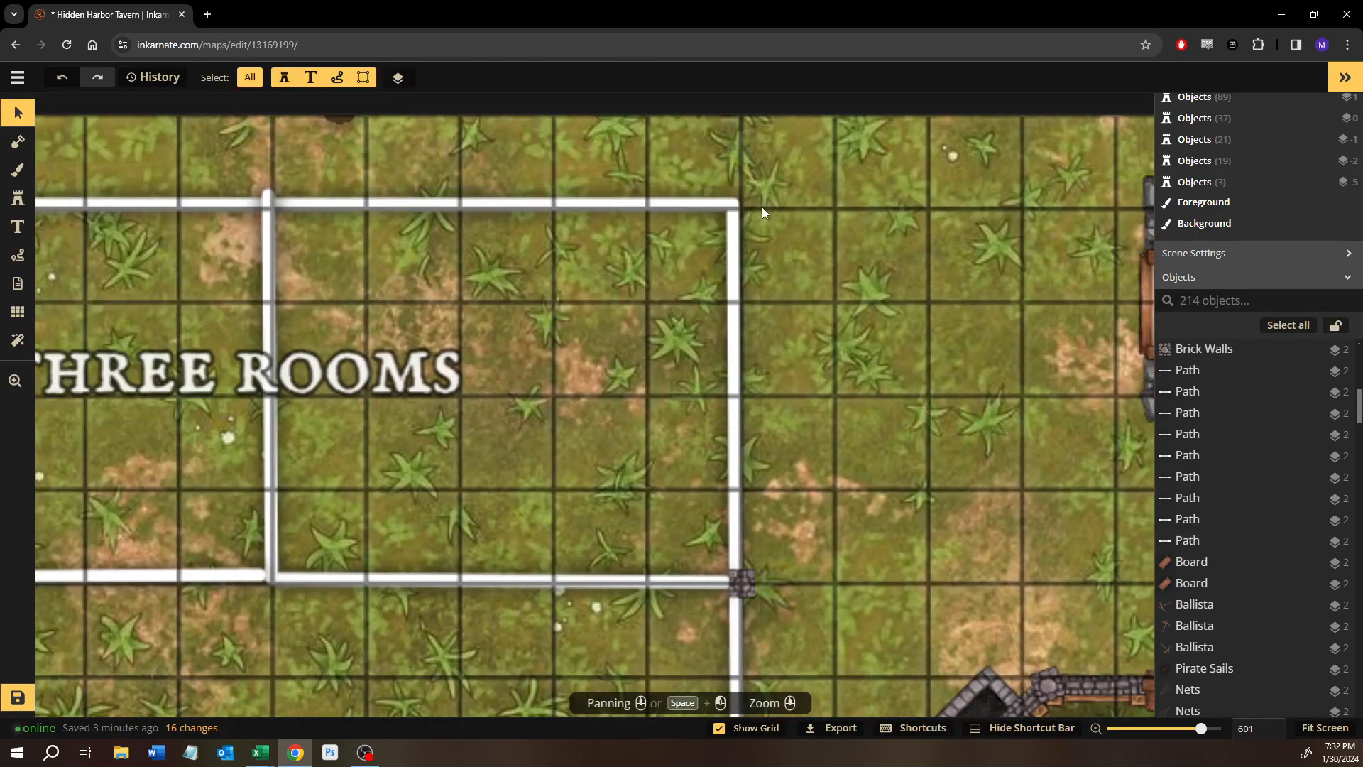
pyautogui.hotkey('ctrl', 'v')
pyautogui.moveTo(768, 206); pyautogui.dragTo(742, 211)
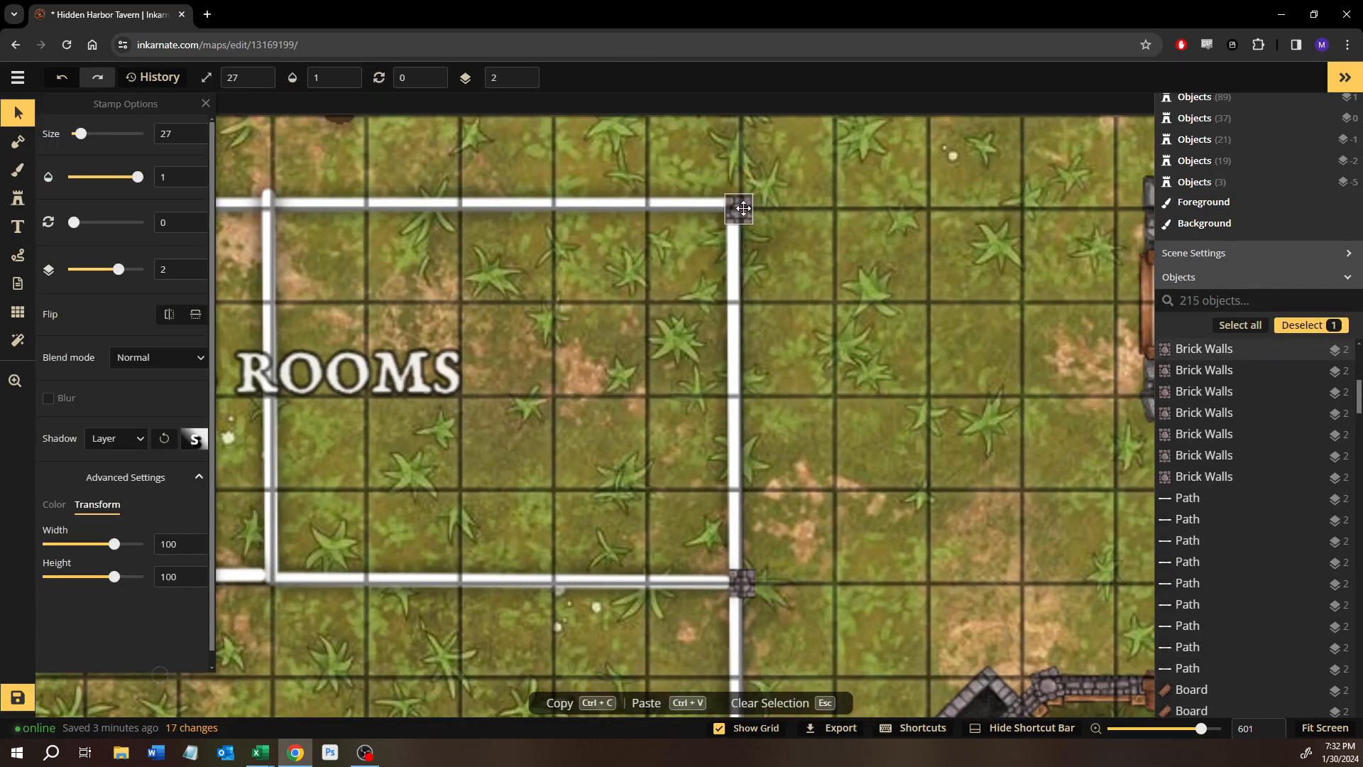
# Paste brick pillars on the north outline wall where the two dividing walls between the inn rooms meet it.
pyautogui.scroll(3, 743, 208)
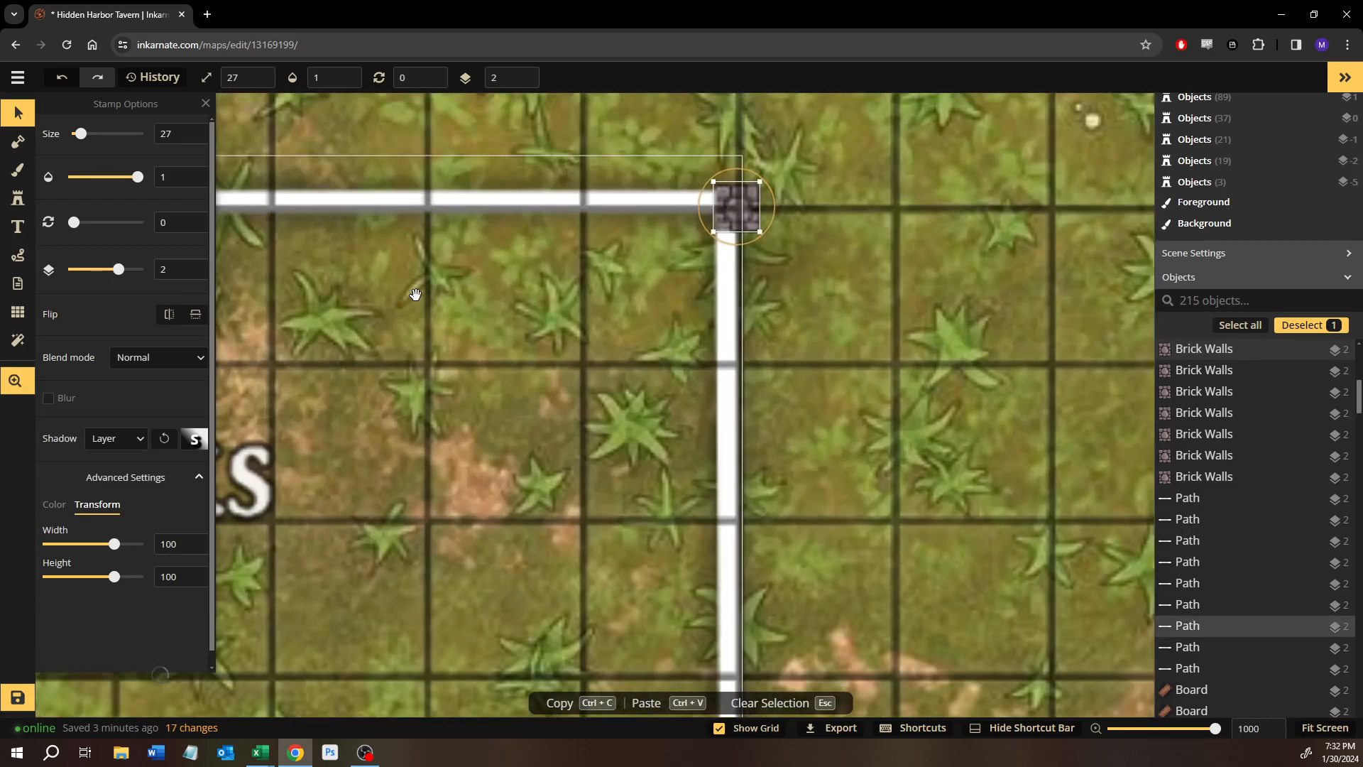
pyautogui.moveTo(417, 295); pyautogui.dragTo(987, 313)
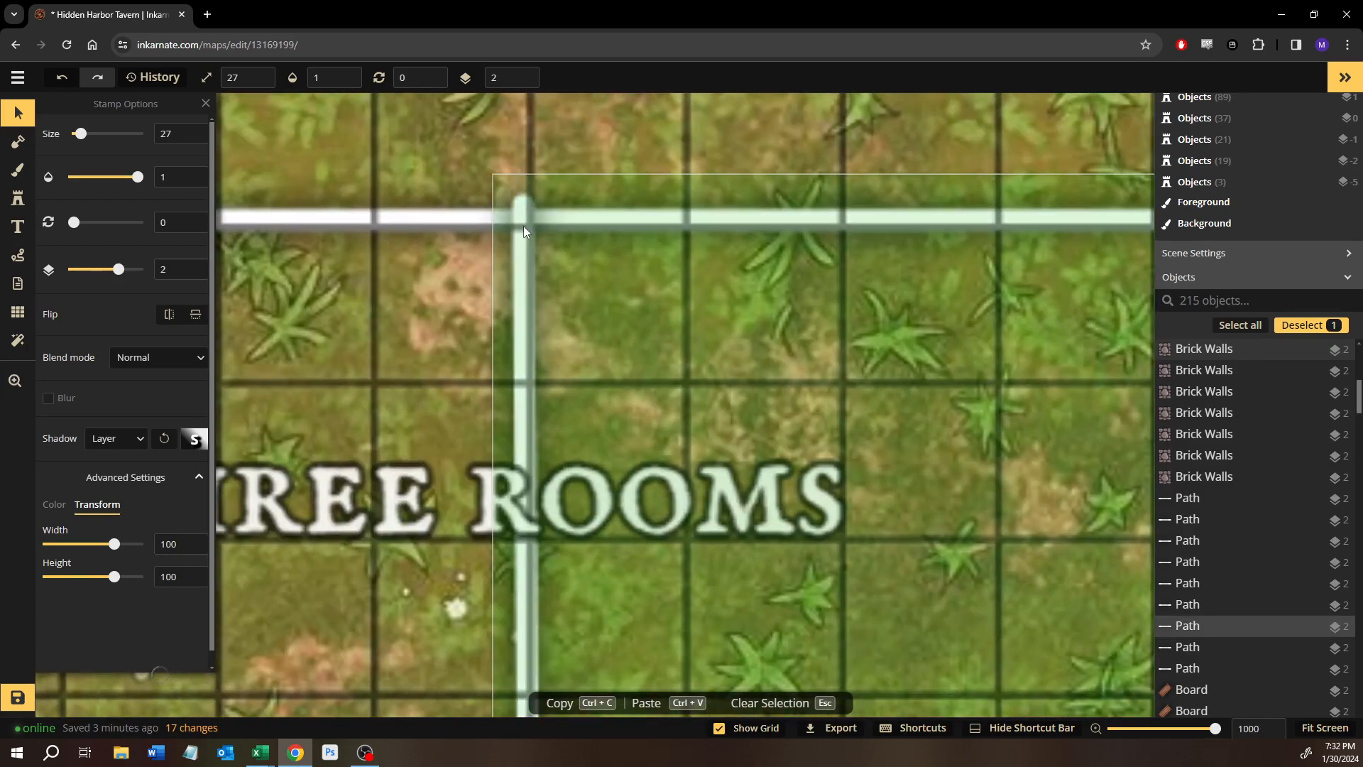
pyautogui.hotkey('ctrl', 'v')
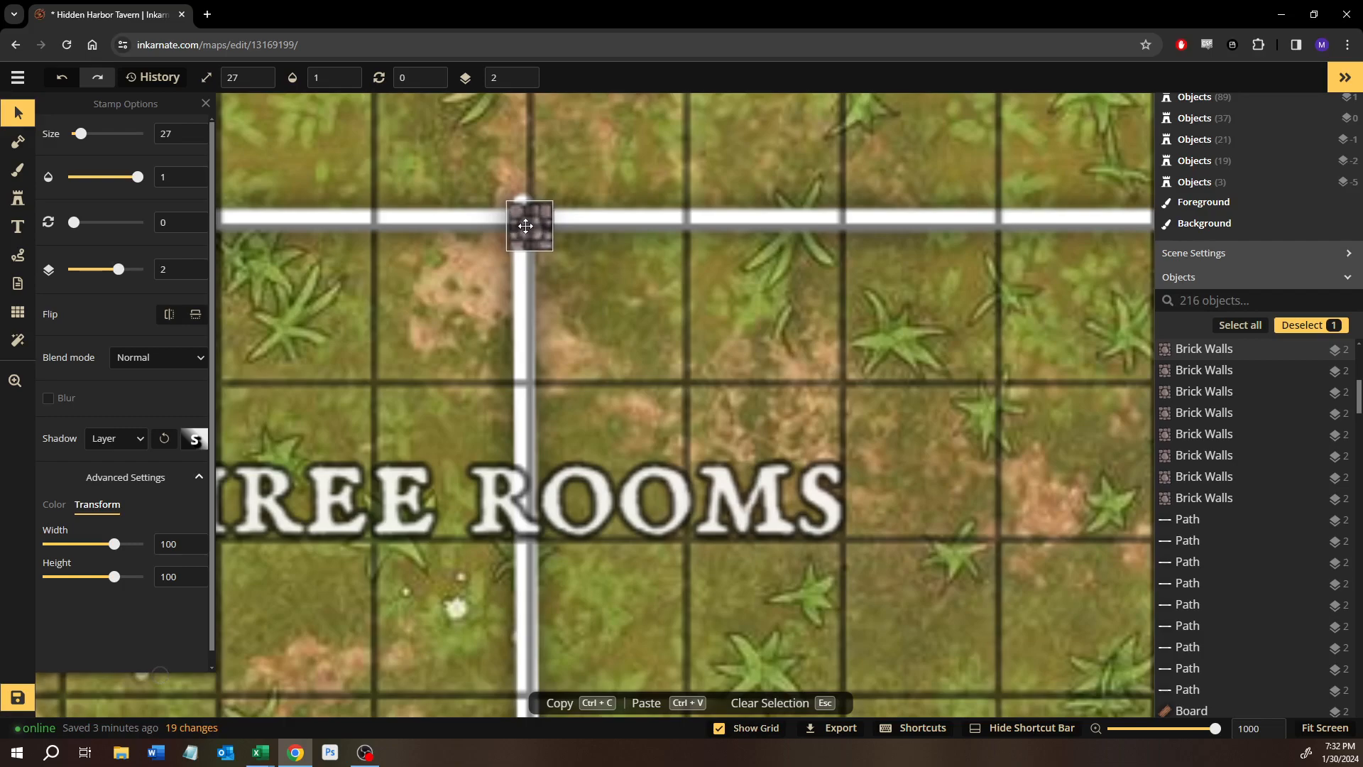
pyautogui.moveTo(343, 284); pyautogui.dragTo(953, 332)
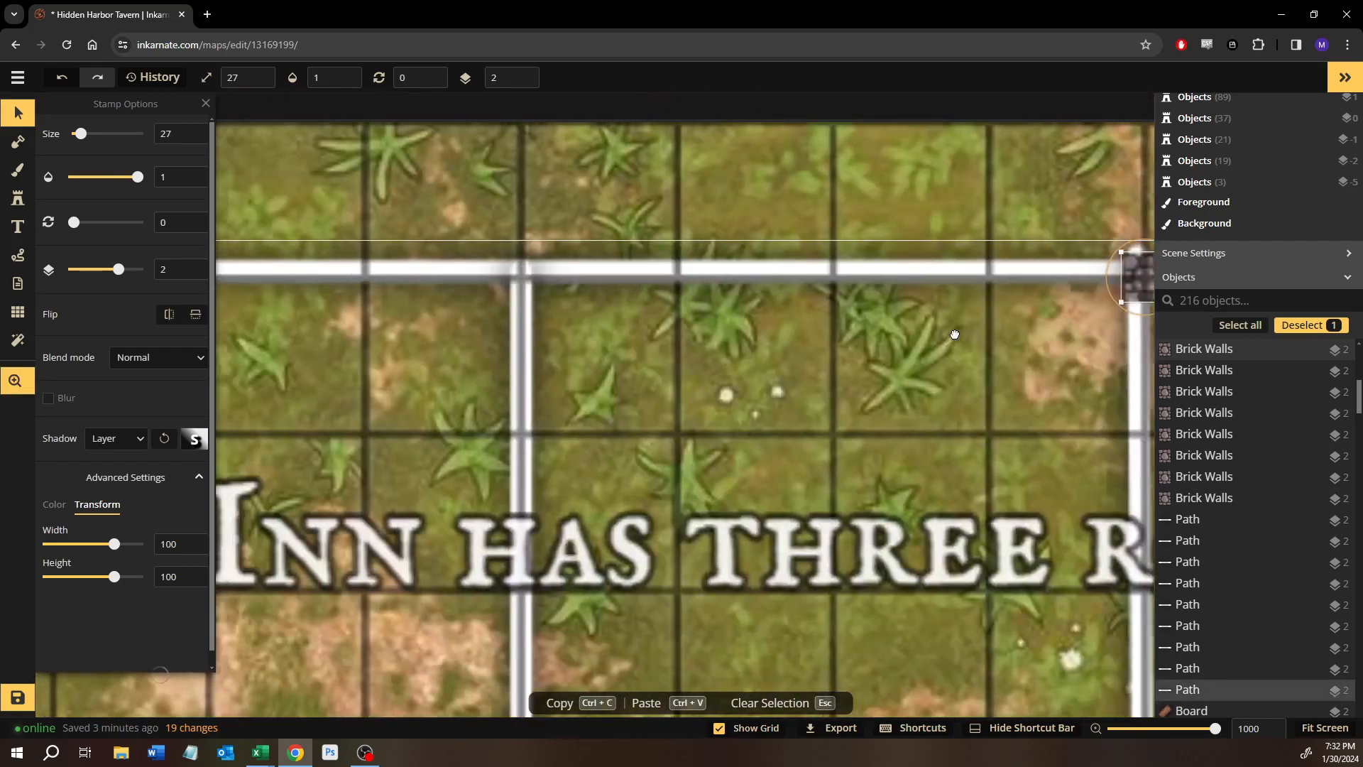
pyautogui.hotkey('ctrl', 'v')
pyautogui.moveTo(547, 288); pyautogui.dragTo(525, 277)
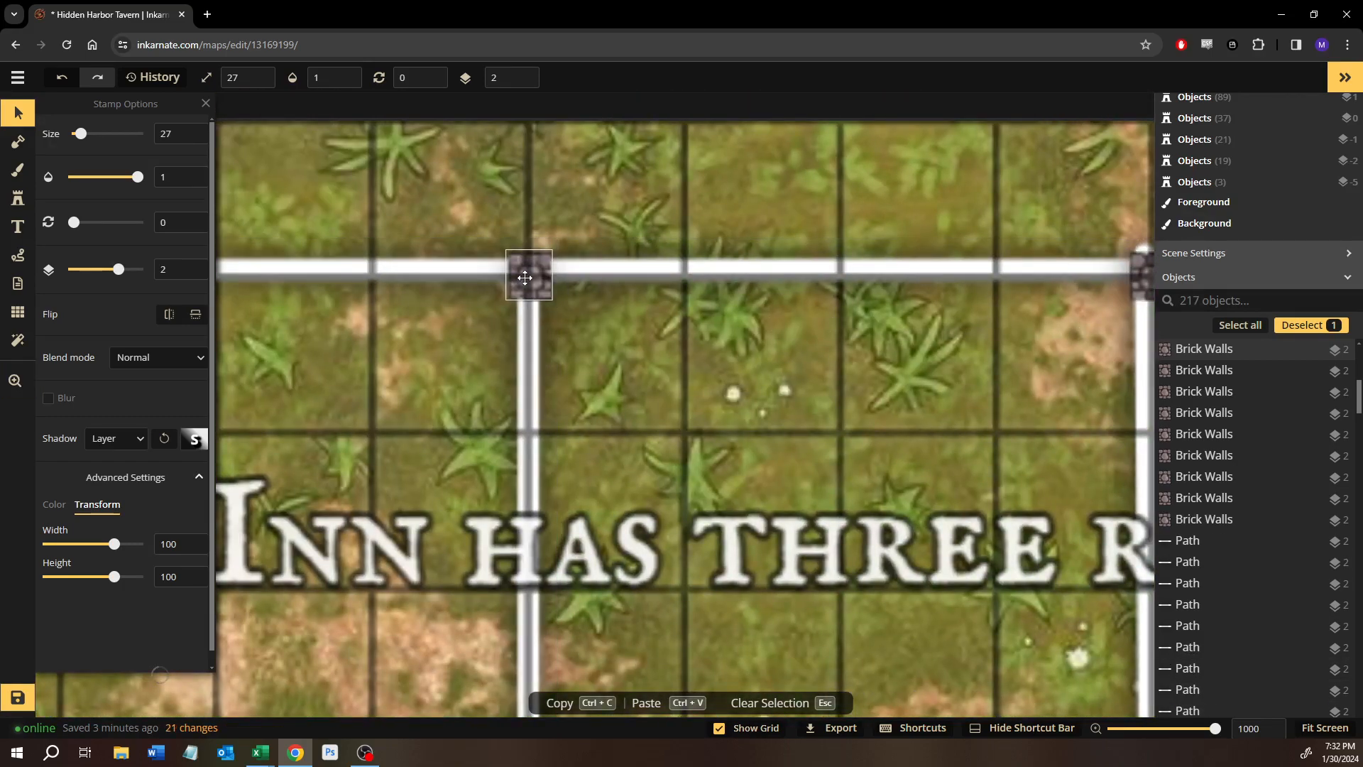
# Paste a brick pillar on the northwest corner of the white building outline.
pyautogui.moveTo(403, 314); pyautogui.dragTo(933, 332)
pyautogui.moveTo(484, 336)
pyautogui.mouseDown()
pyautogui.moveTo(644, 322)
pyautogui.moveTo(444, 279)
pyautogui.mouseUp()
pyautogui.hotkey('ctrl', 'v')
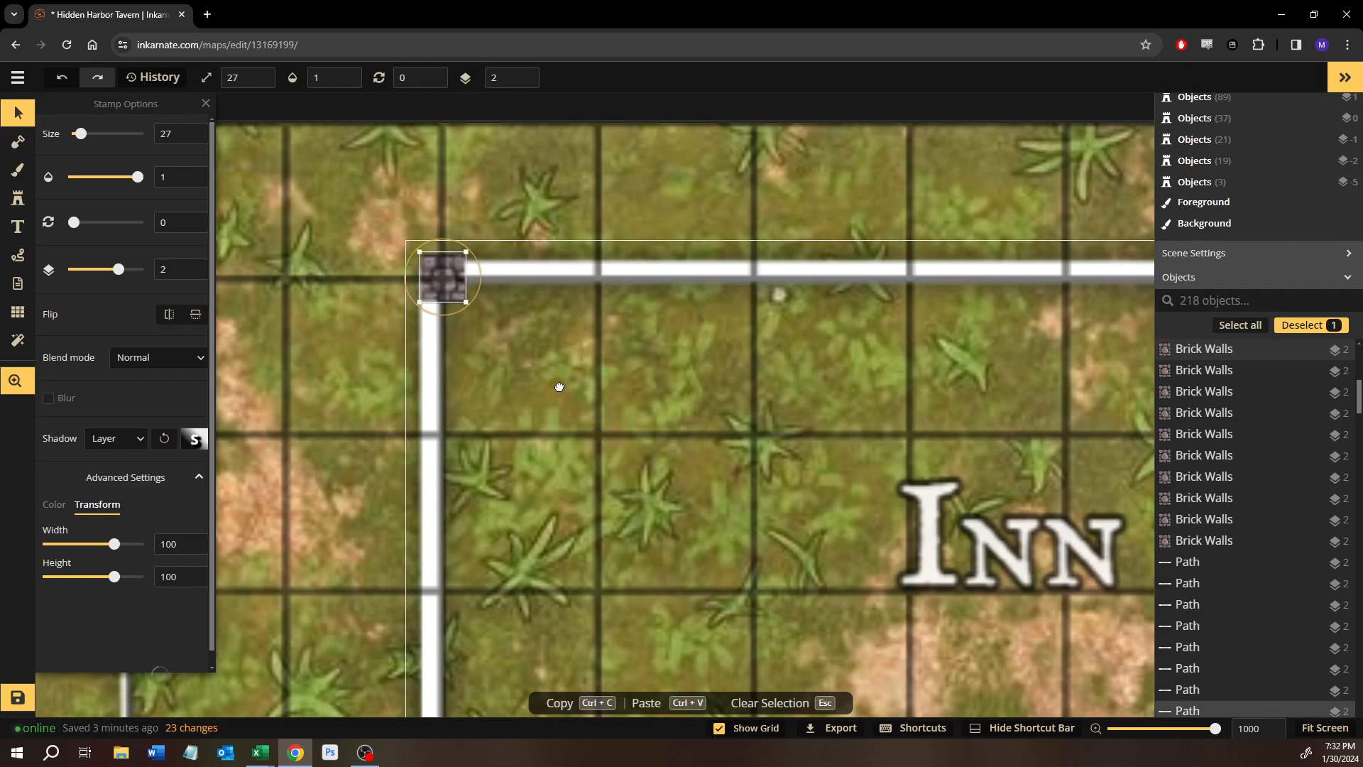
# Paste brick pillars on the inn rooms' lower wall where the two dividing walls meet it.
pyautogui.moveTo(560, 386); pyautogui.dragTo(438, 159)
pyautogui.moveTo(524, 487)
pyautogui.mouseDown()
pyautogui.moveTo(490, 326)
pyautogui.moveTo(320, 328)
pyautogui.mouseUp()
pyautogui.moveTo(707, 428)
pyautogui.mouseDown()
pyautogui.moveTo(454, 418)
pyautogui.moveTo(426, 435)
pyautogui.mouseUp()
pyautogui.hotkey('ctrl', 'v')
pyautogui.moveTo(553, 460); pyautogui.dragTo(617, 519)
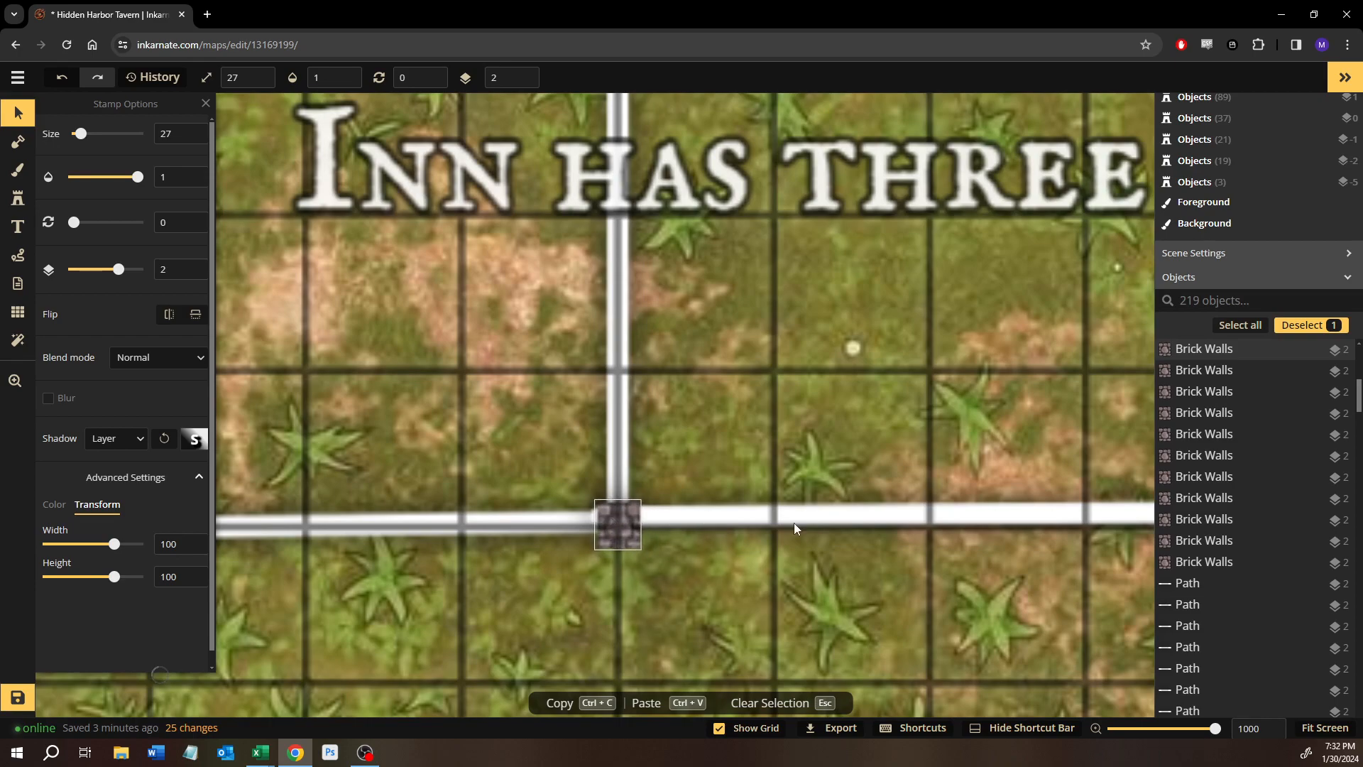
pyautogui.hscroll(8, 794, 527)
pyautogui.hotkey('ctrl', 'v')
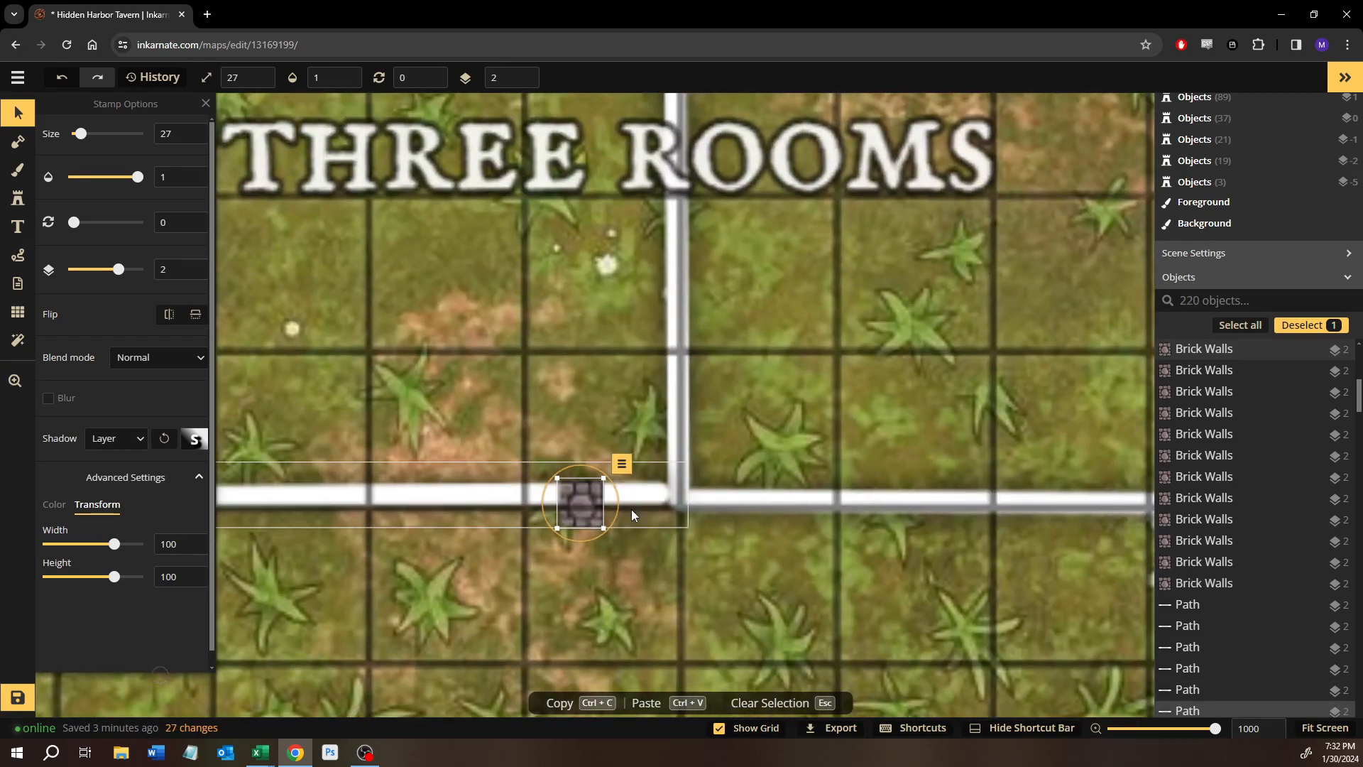
pyautogui.moveTo(585, 507); pyautogui.dragTo(502, 368)
# Paste two brick pillars on the eastern inn room's lower wall, two and three squares east of the dividing wall.
pyautogui.press('space')
pyautogui.moveTo(550, 510); pyautogui.dragTo(508, 350)
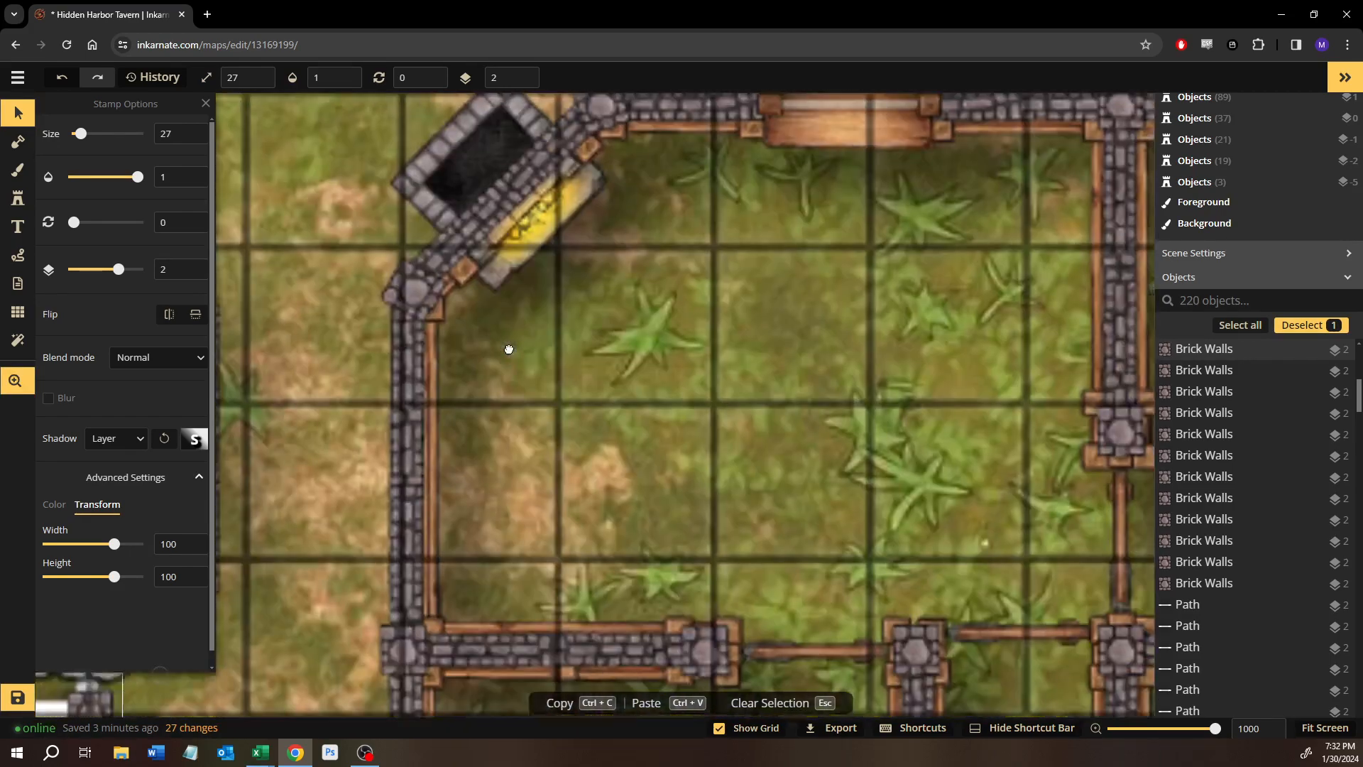
pyautogui.moveTo(596, 457); pyautogui.dragTo(486, 284)
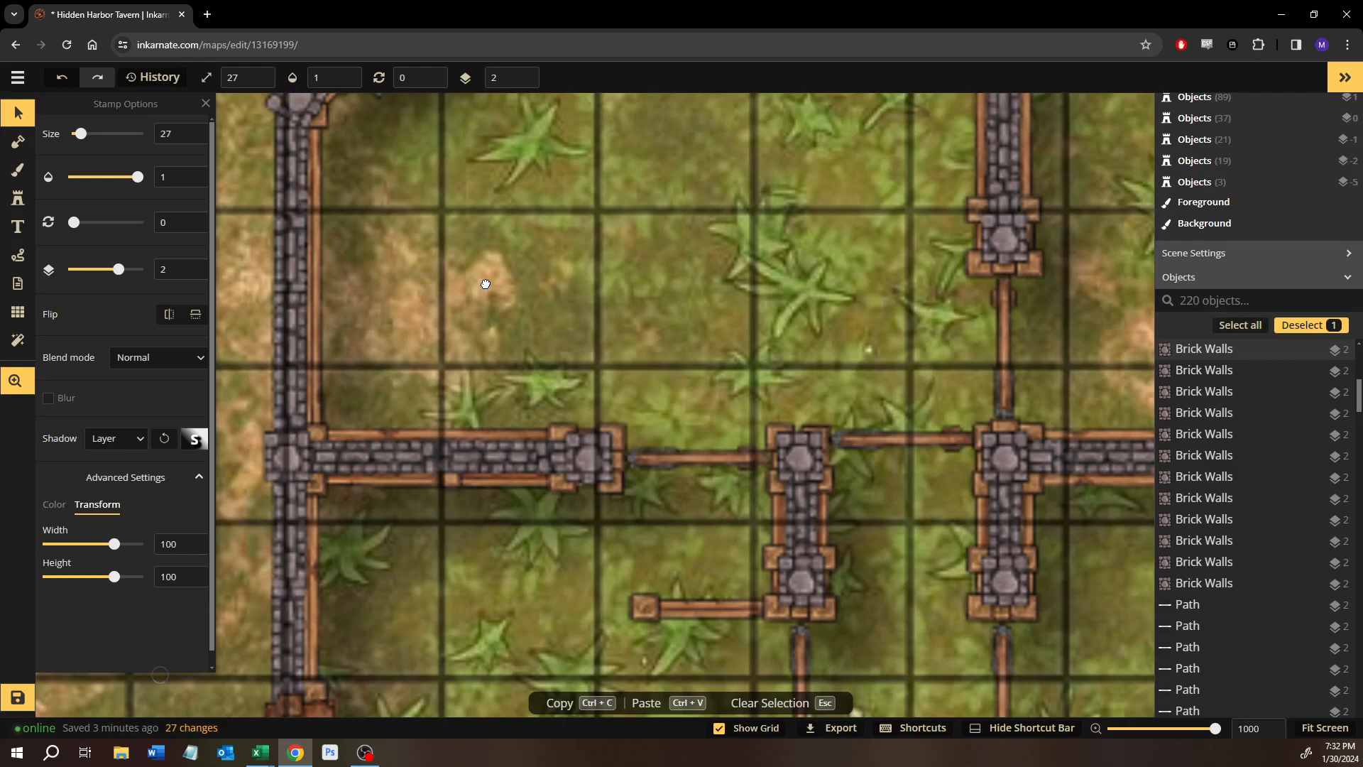
pyautogui.moveTo(500, 299); pyautogui.dragTo(635, 385)
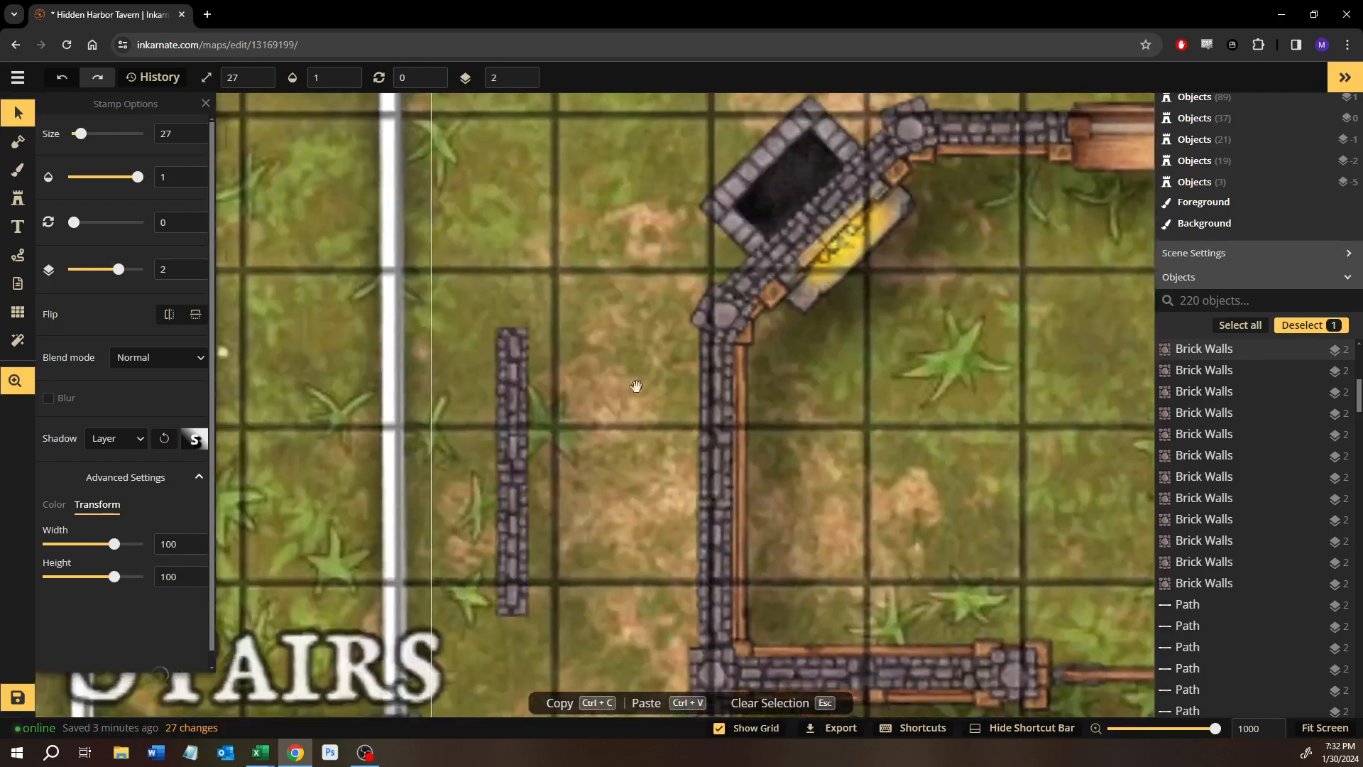
pyautogui.moveTo(397, 273); pyautogui.dragTo(819, 532)
pyautogui.scroll(-3, 818, 532)
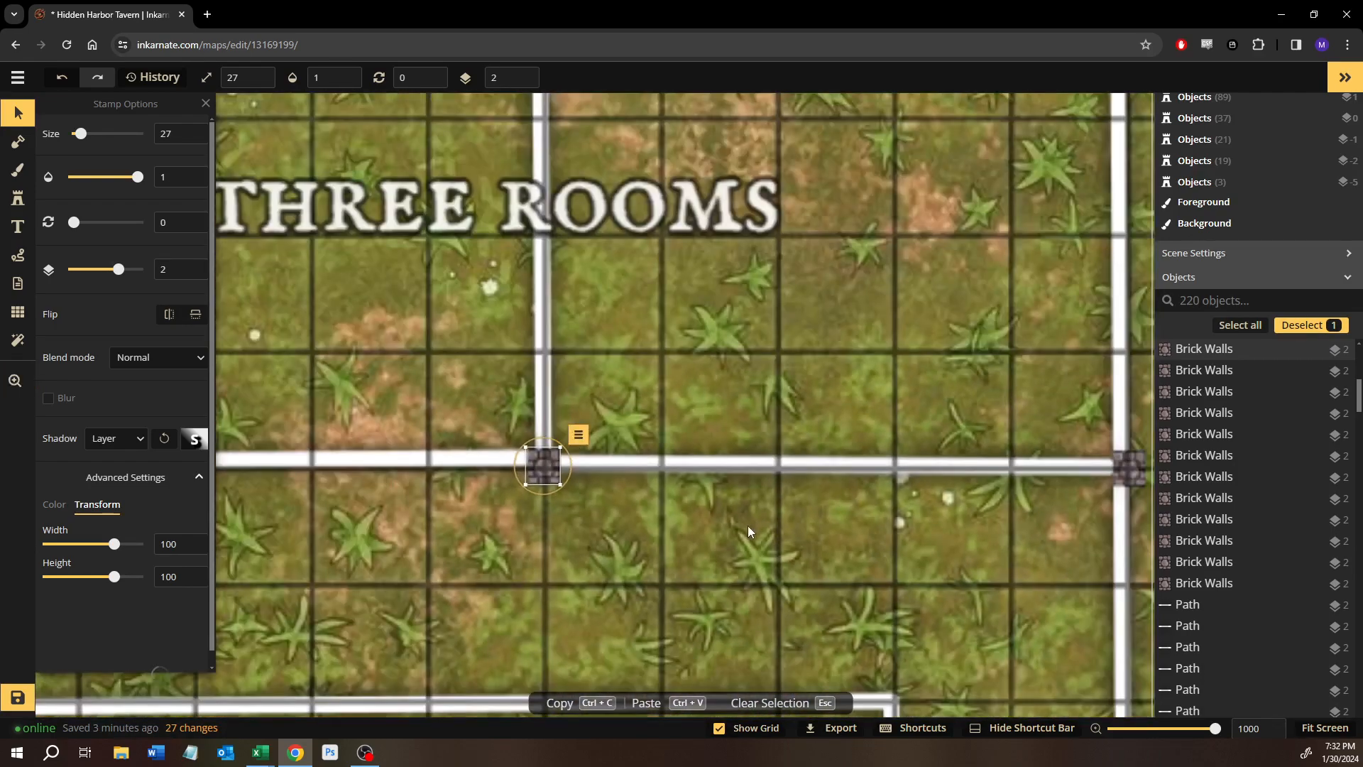
pyautogui.hotkey('ctrl', 'v')
pyautogui.scroll(3, 772, 476)
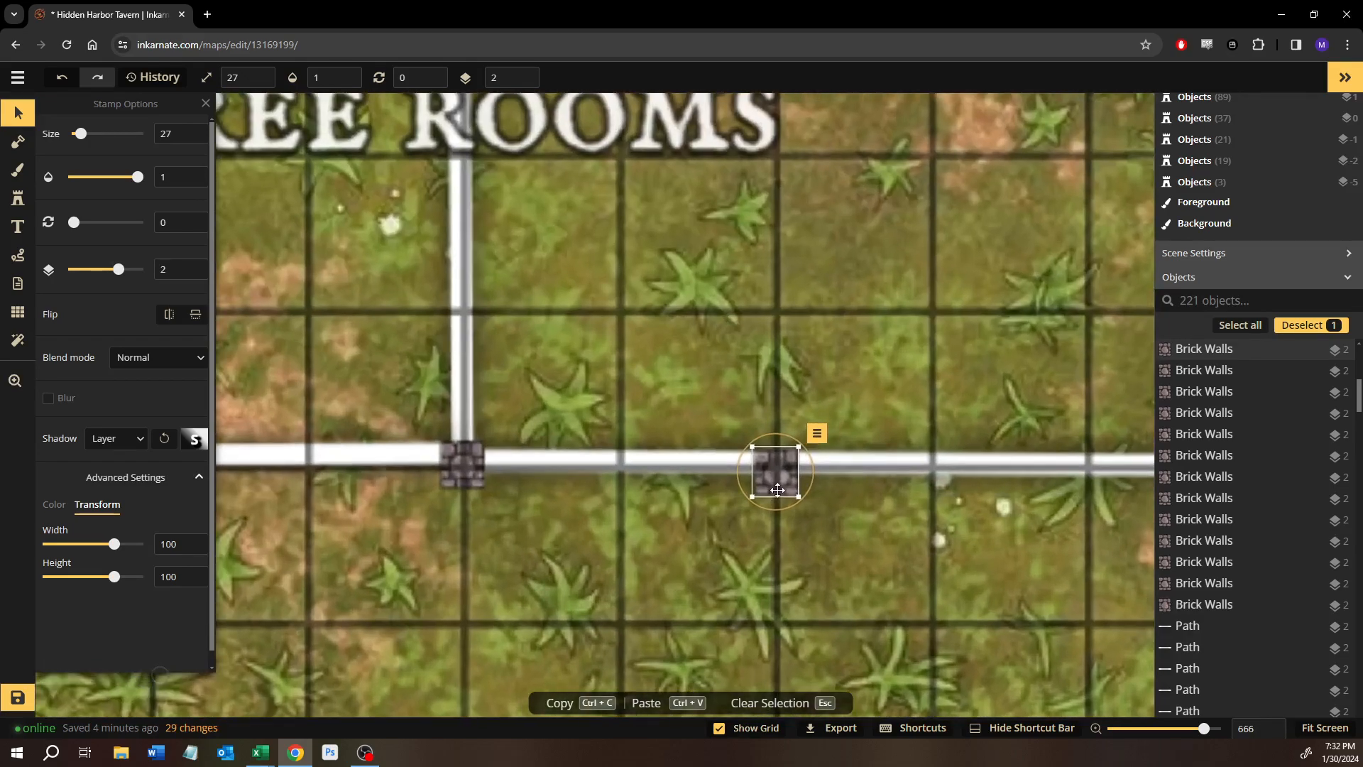
pyautogui.hotkey('ctrl', 'v')
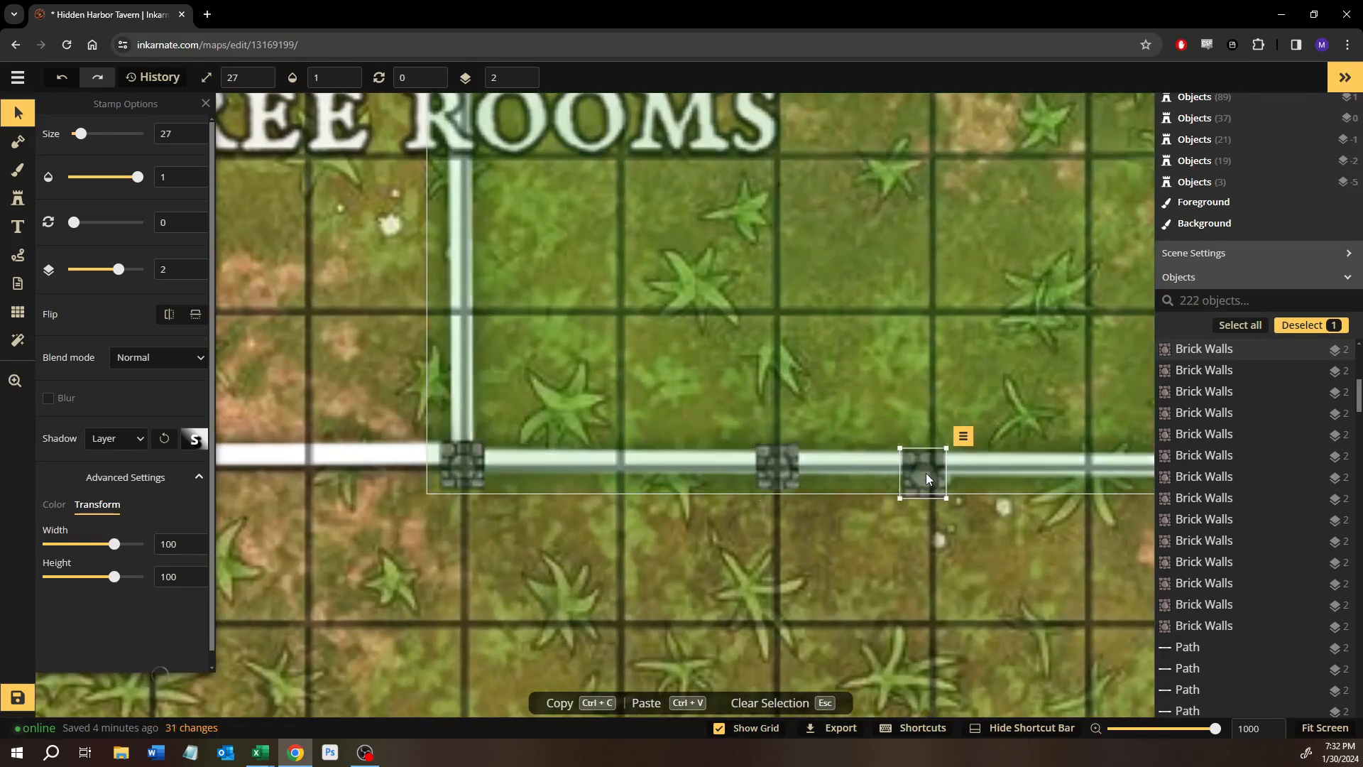
pyautogui.moveTo(926, 473); pyautogui.dragTo(934, 465)
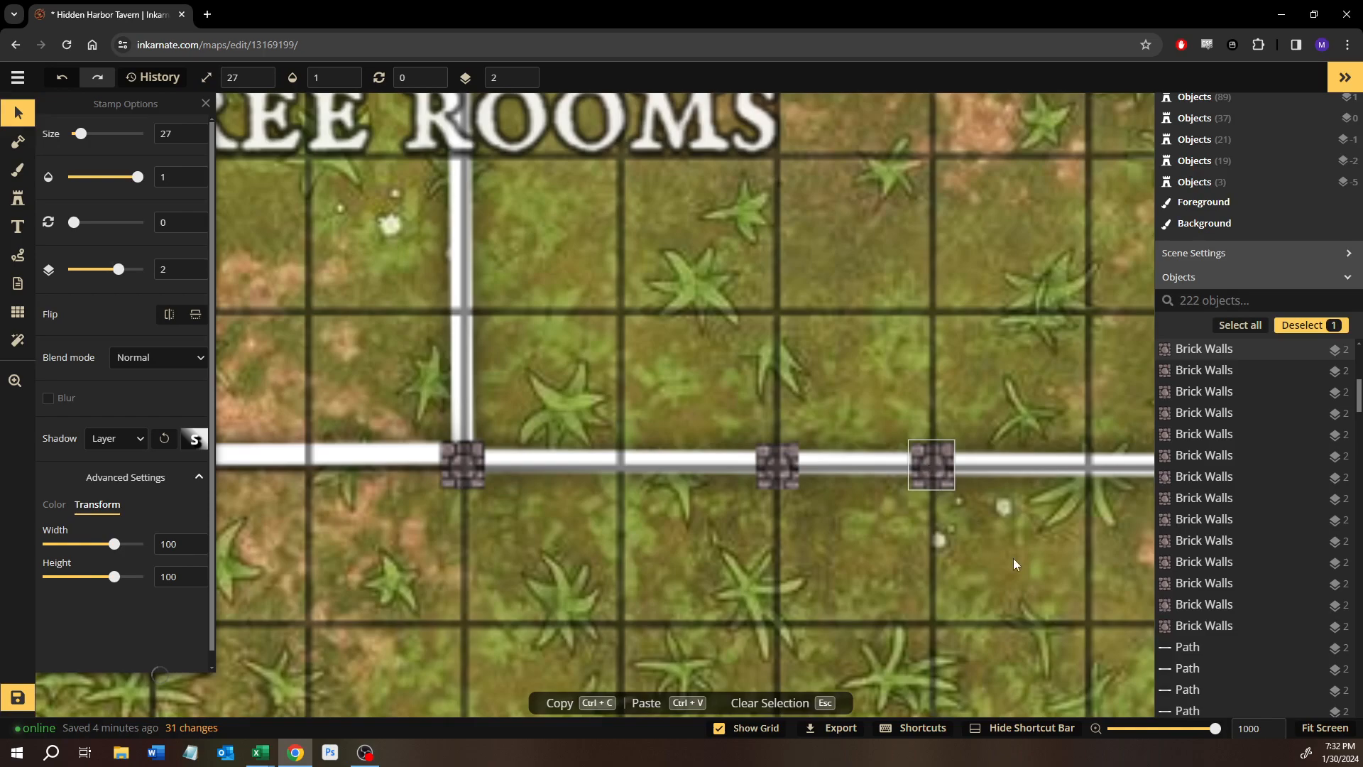
# Paste two brick pillars on the middle inn room's lower wall, one and two squares east of its western dividing wall.
pyautogui.press('space')
pyautogui.moveTo(1012, 558); pyautogui.dragTo(465, 360)
pyautogui.moveTo(1093, 604); pyautogui.dragTo(692, 399)
pyautogui.moveTo(1122, 664); pyautogui.dragTo(596, 387)
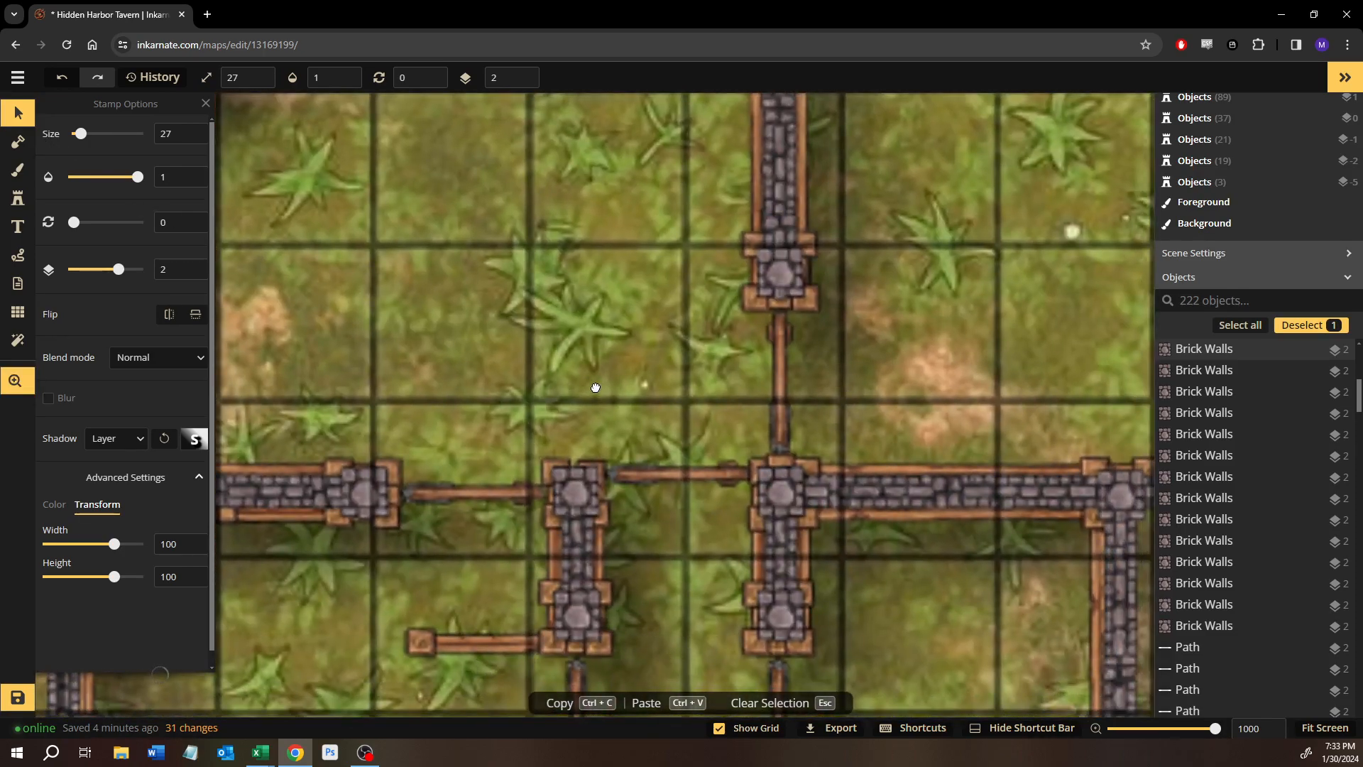
pyautogui.moveTo(369, 264); pyautogui.dragTo(990, 602)
pyautogui.moveTo(334, 322); pyautogui.dragTo(1029, 333)
pyautogui.moveTo(617, 354); pyautogui.dragTo(1298, 286)
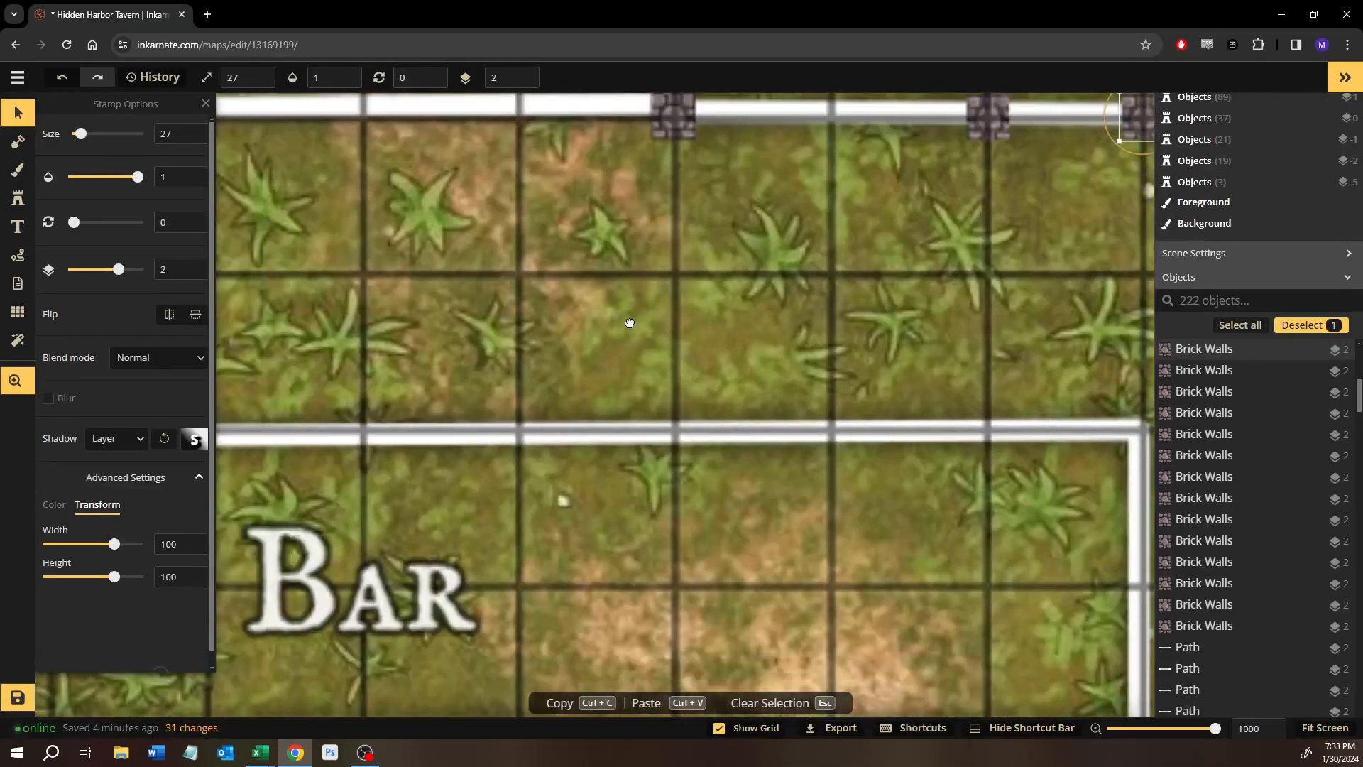
pyautogui.moveTo(630, 323); pyautogui.dragTo(1005, 612)
pyautogui.moveTo(633, 414); pyautogui.dragTo(567, 430)
pyautogui.hotkey('ctrl', 'v')
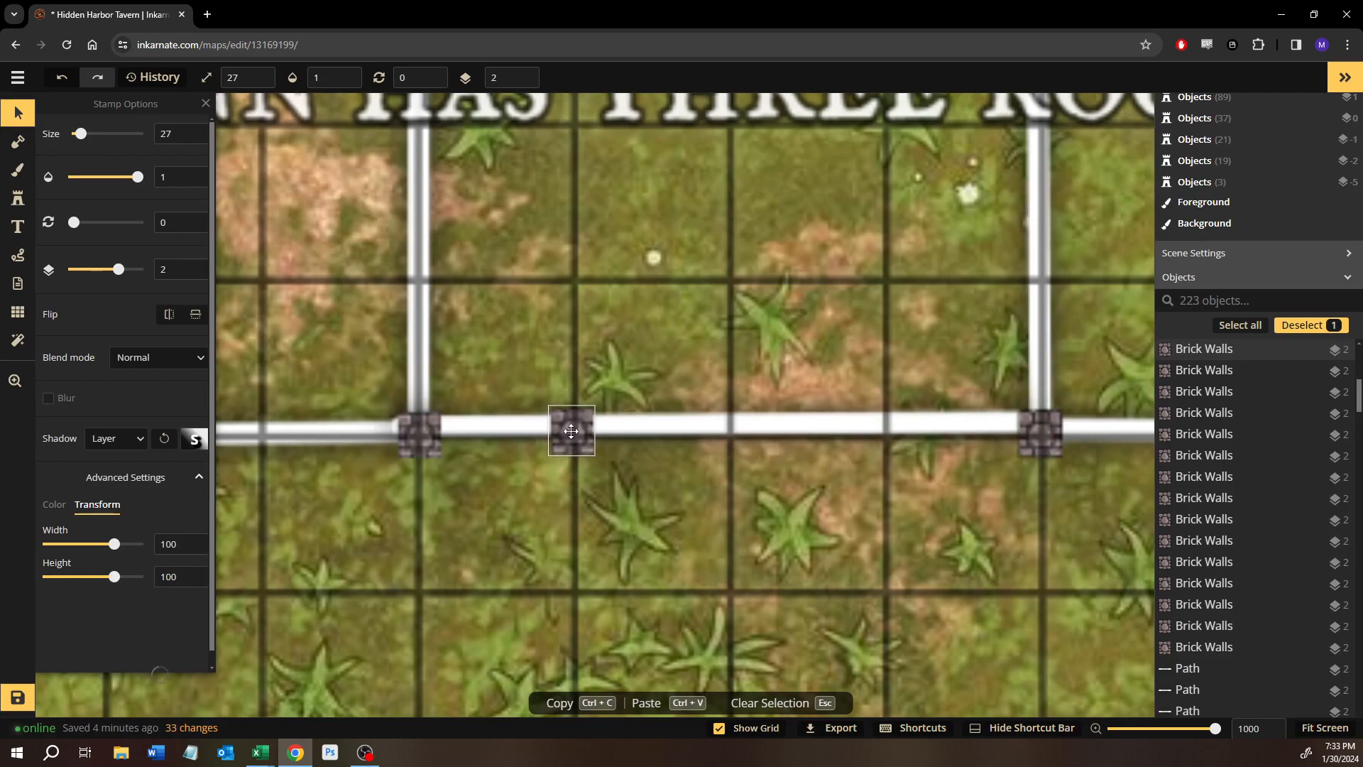
pyautogui.hotkey('ctrl', 'v')
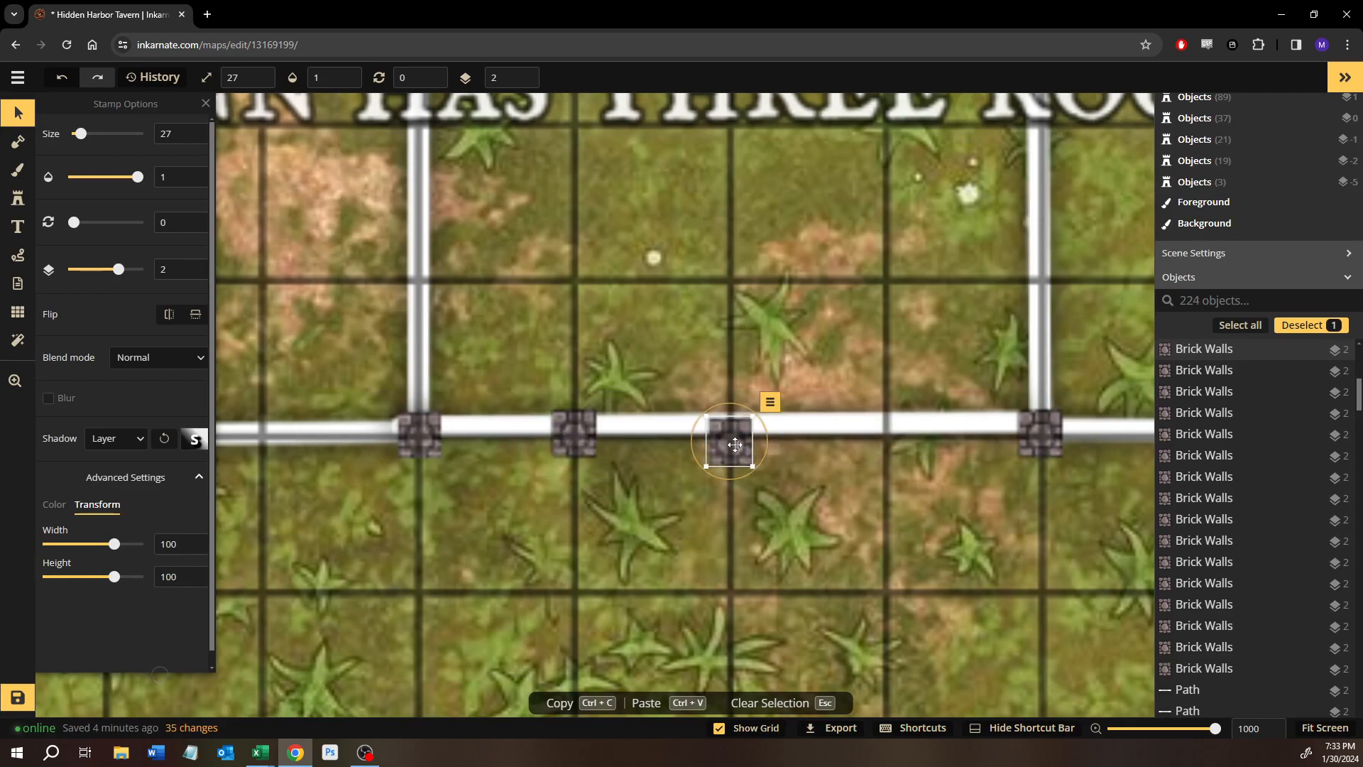
# Paste a brick pillar on the western inn room's lower wall, three squares west of the dividing wall.
pyautogui.hscroll(-8, 734, 434)
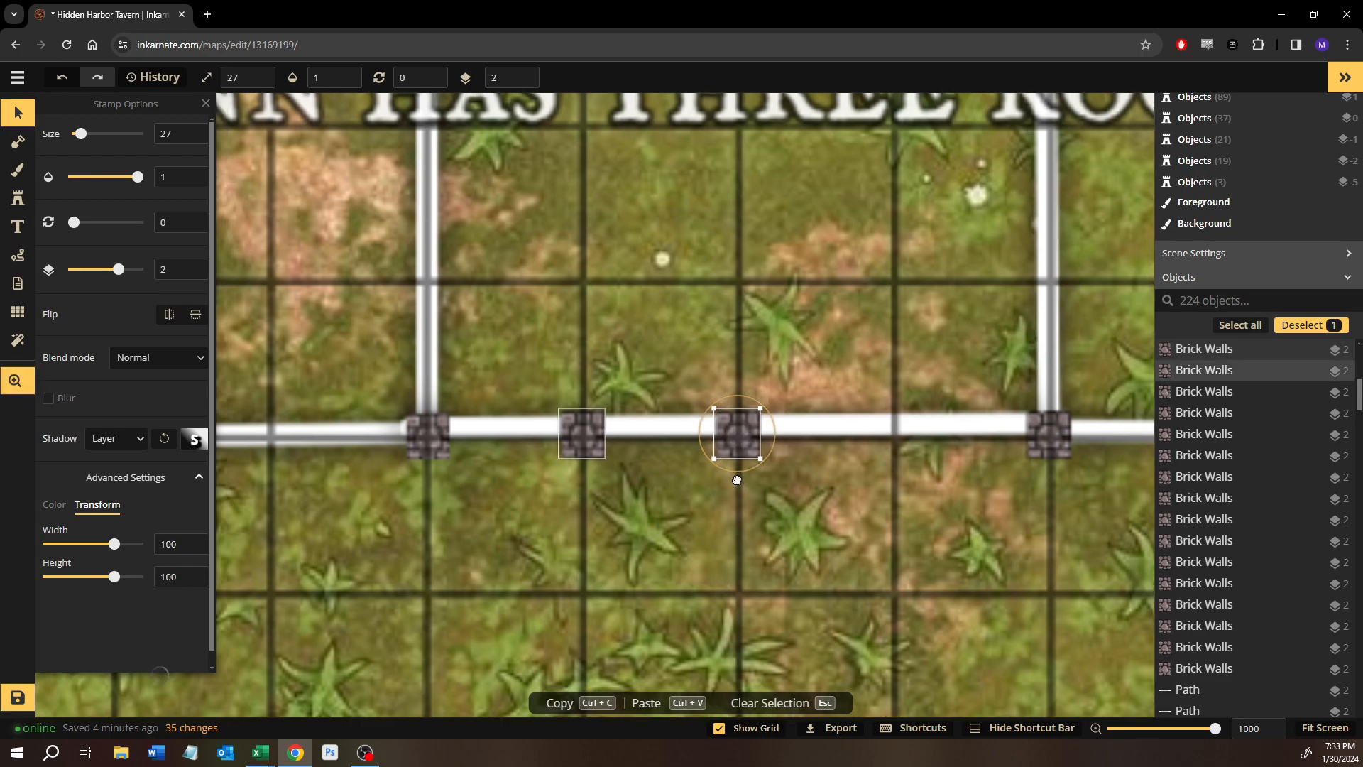
pyautogui.hotkey('ctrl', 'v')
pyautogui.moveTo(498, 428); pyautogui.dragTo(493, 427)
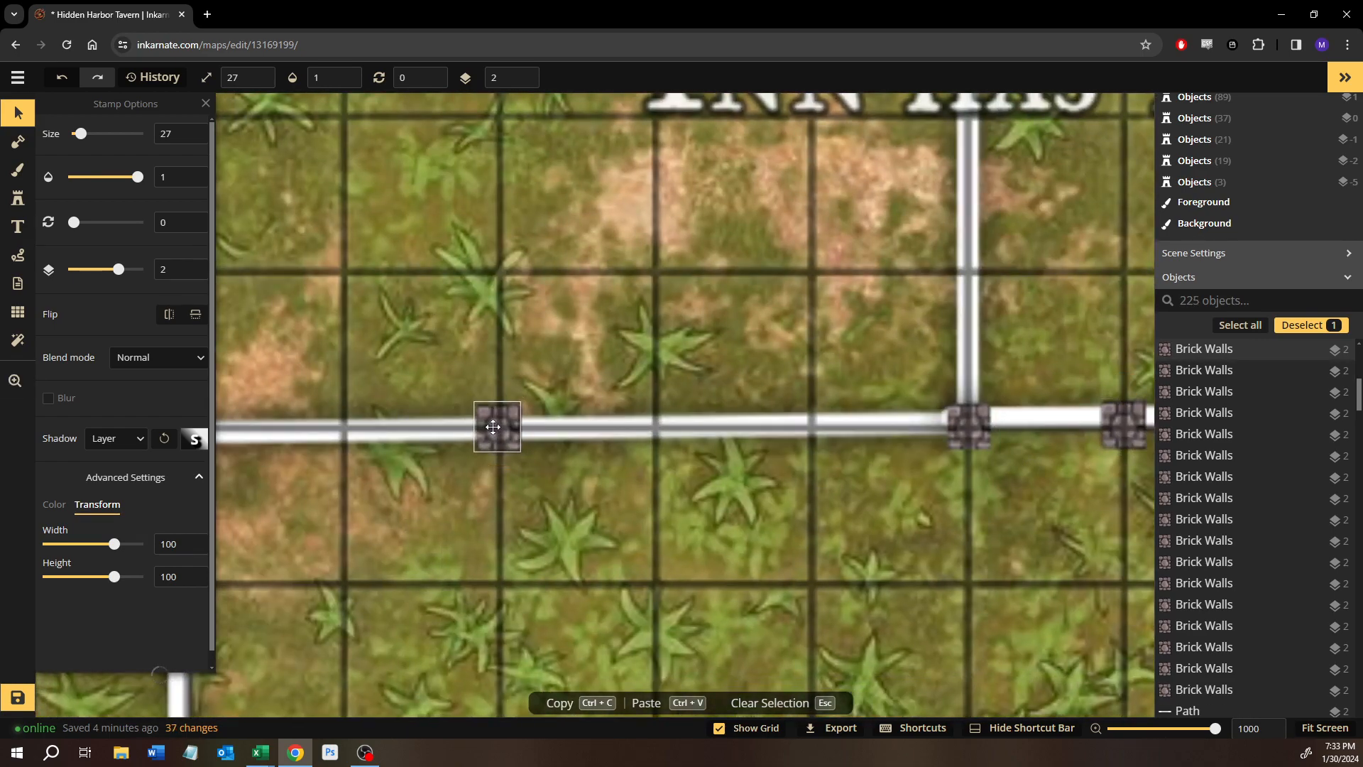
# Paste a brick pillar on the western inn room's lower wall, two squares west of the dividing wall.
pyautogui.hotkey('ctrl', 'v')
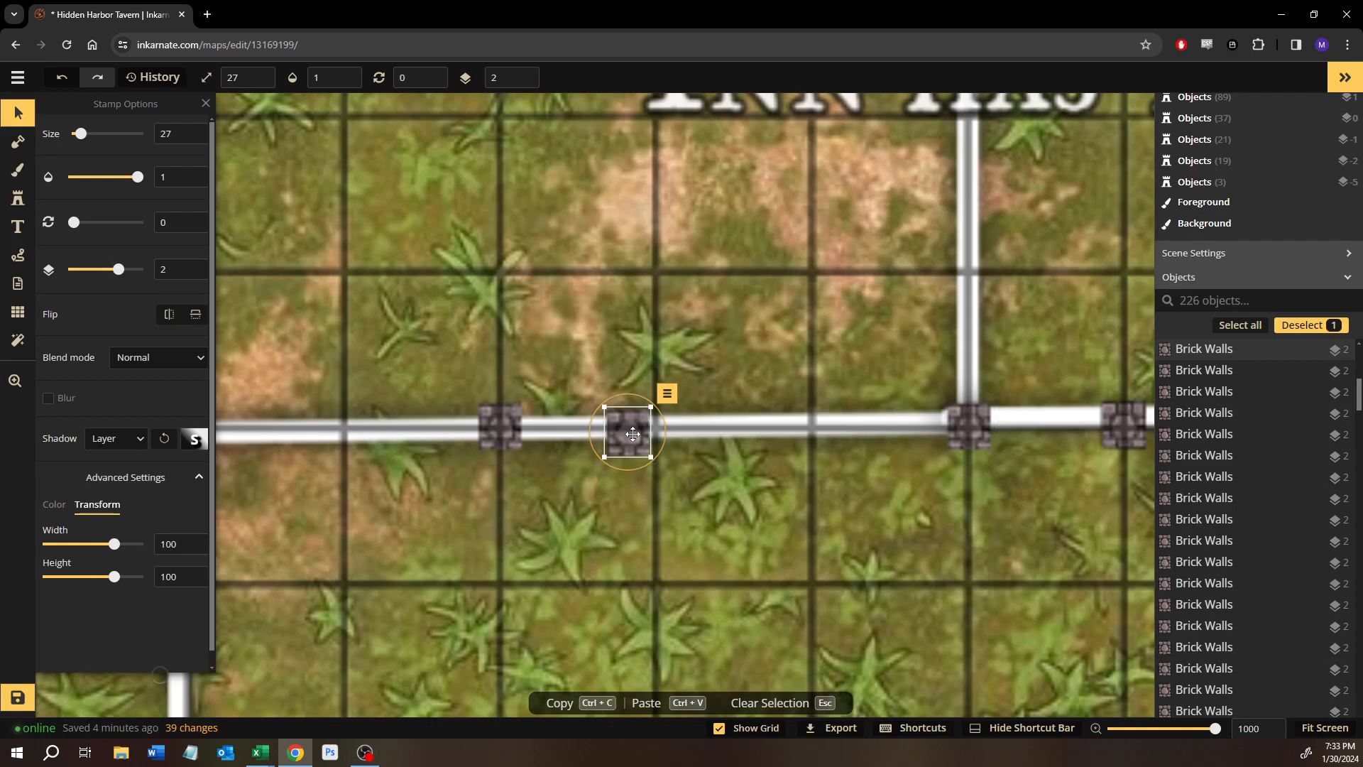
pyautogui.moveTo(655, 429); pyautogui.dragTo(657, 427)
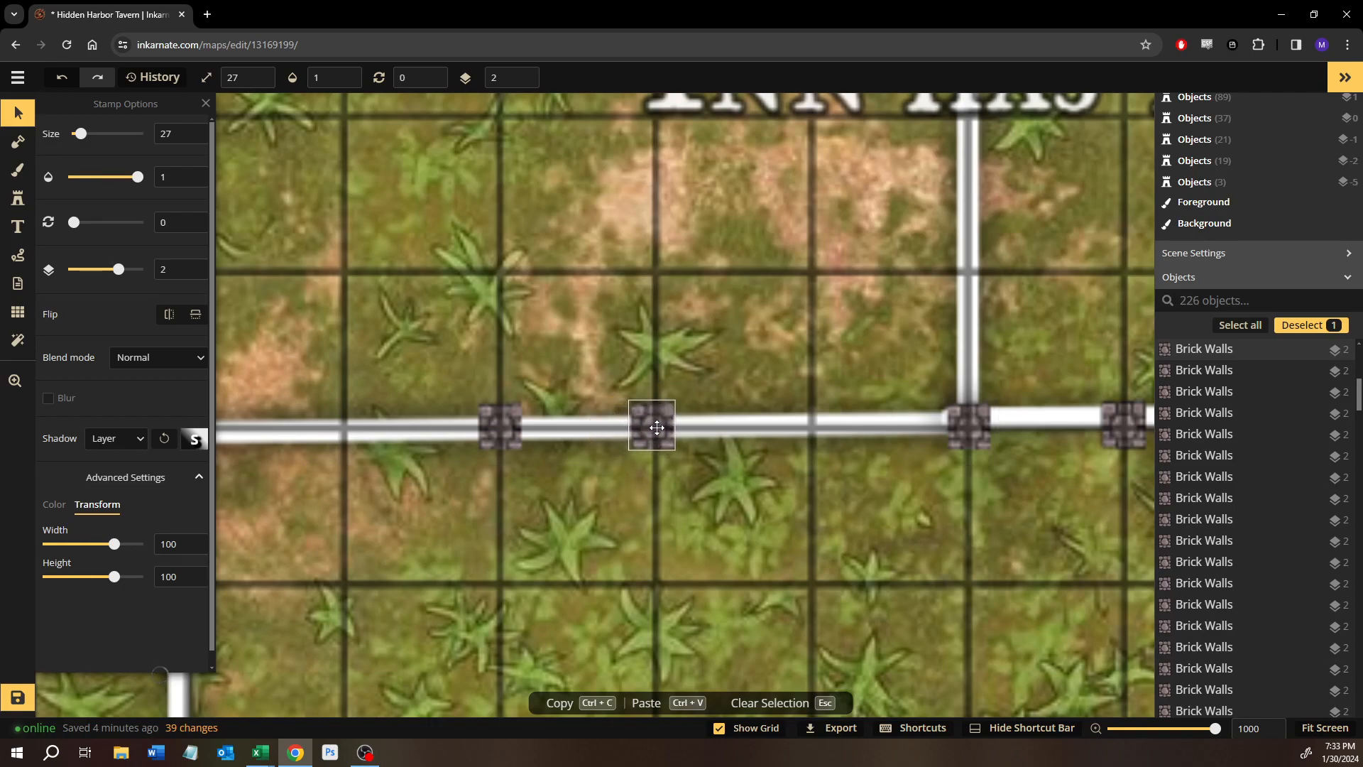
# Try out a Wooden Walls stamp from the Core pack inside the brick sample house, and delete it.
pyautogui.moveTo(808, 301); pyautogui.dragTo(558, 338)
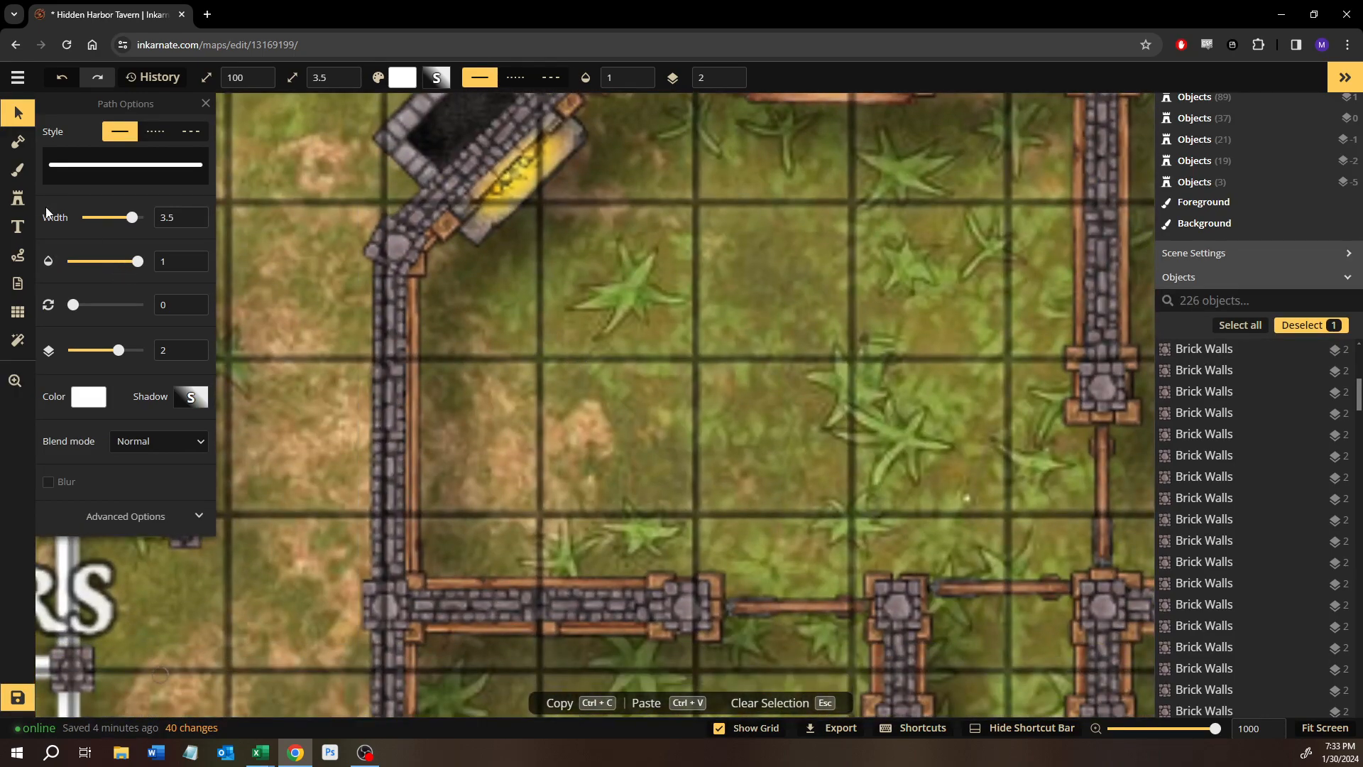
pyautogui.click(25, 202)
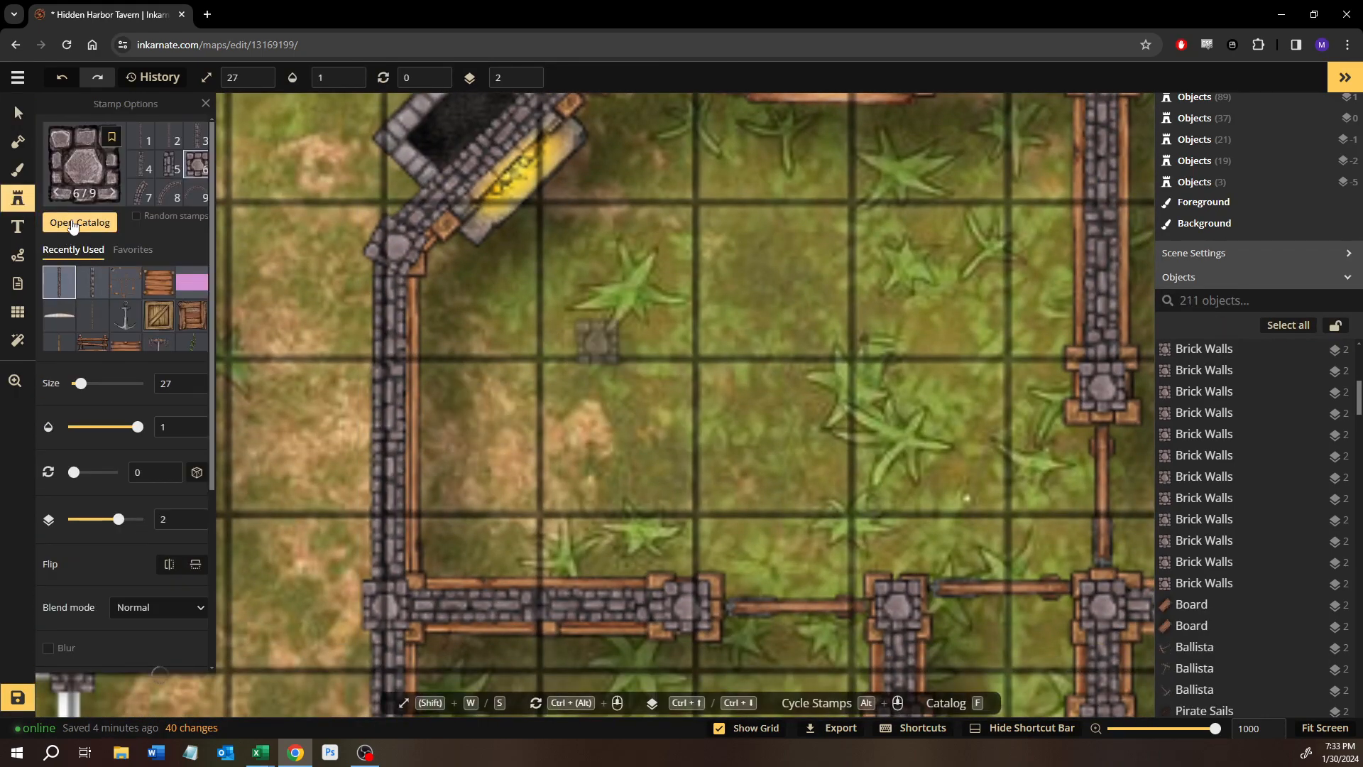
pyautogui.press('f')
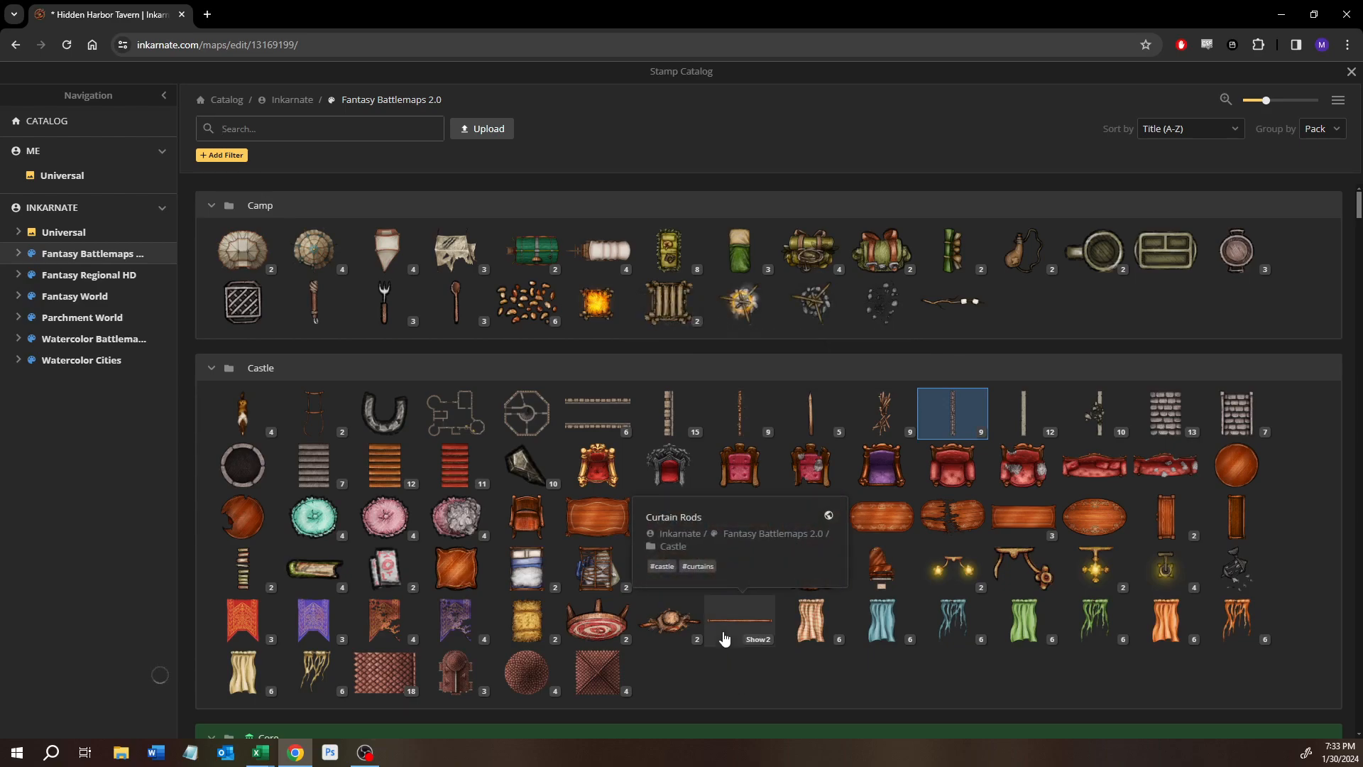
pyautogui.scroll(-4, 522, 532)
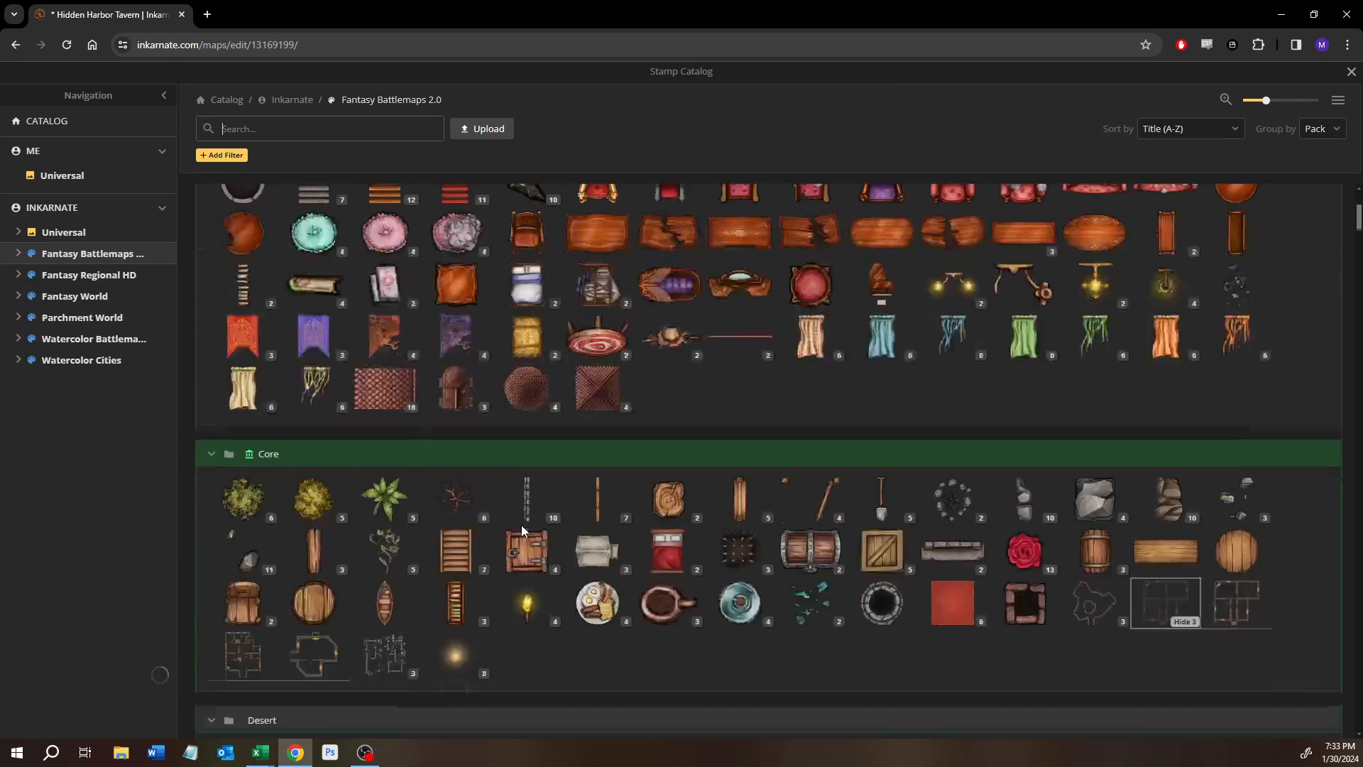
pyautogui.click(593, 505)
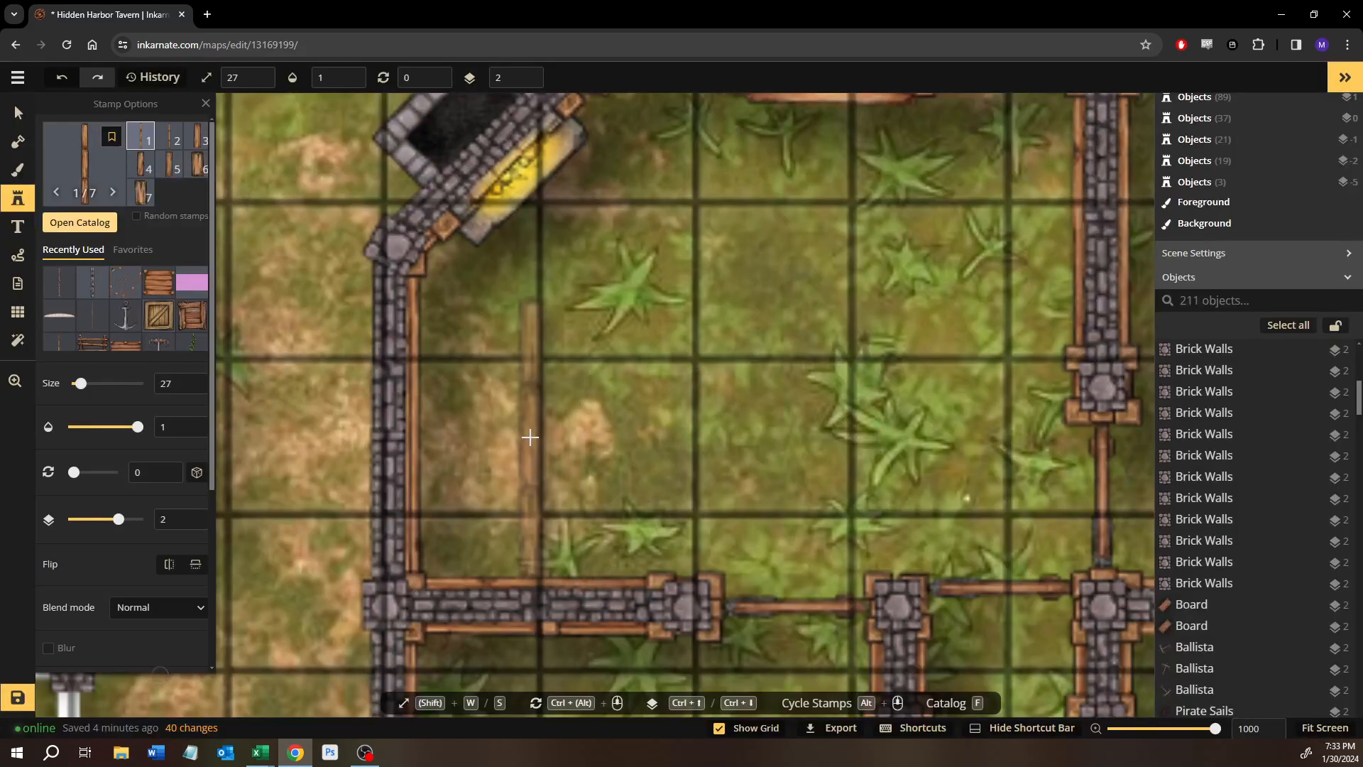
pyautogui.click(534, 419)
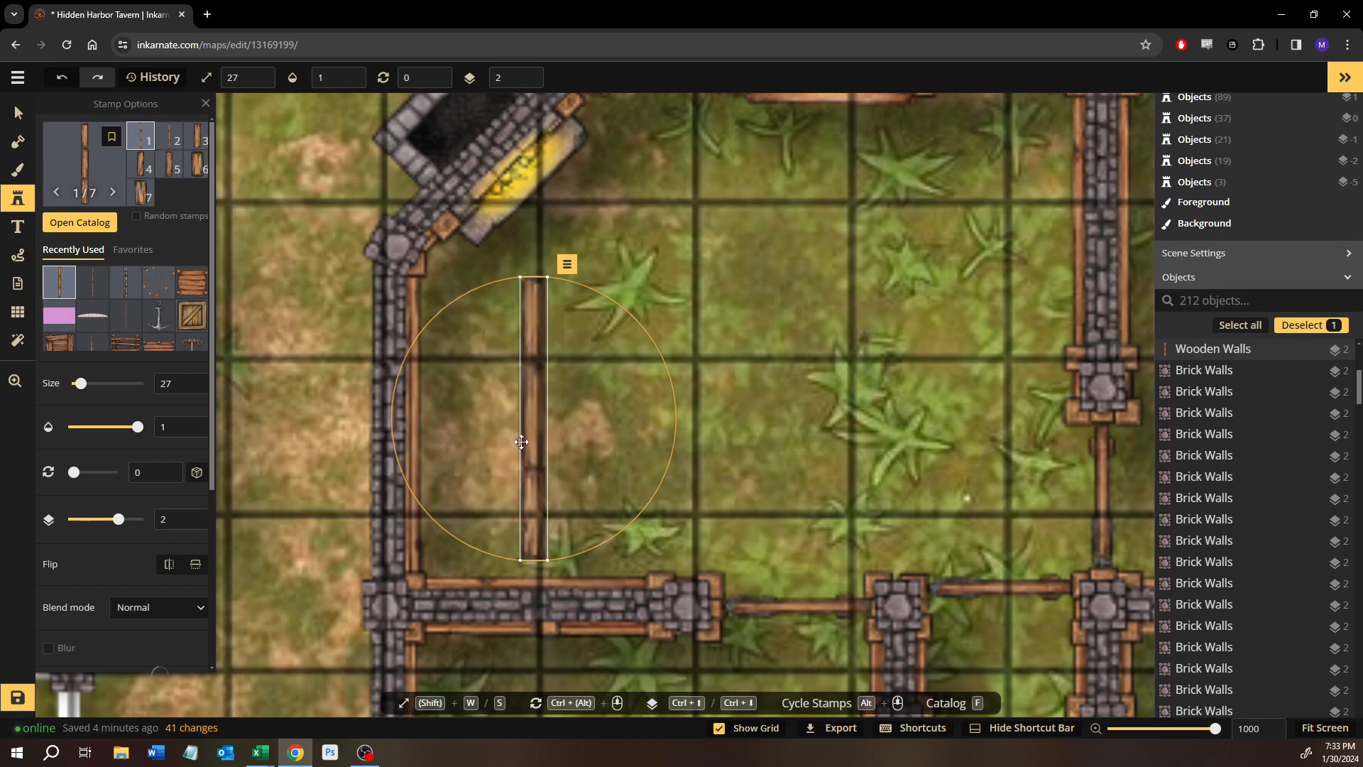
pyautogui.moveTo(523, 430); pyautogui.dragTo(658, 465)
pyautogui.press('Delete')
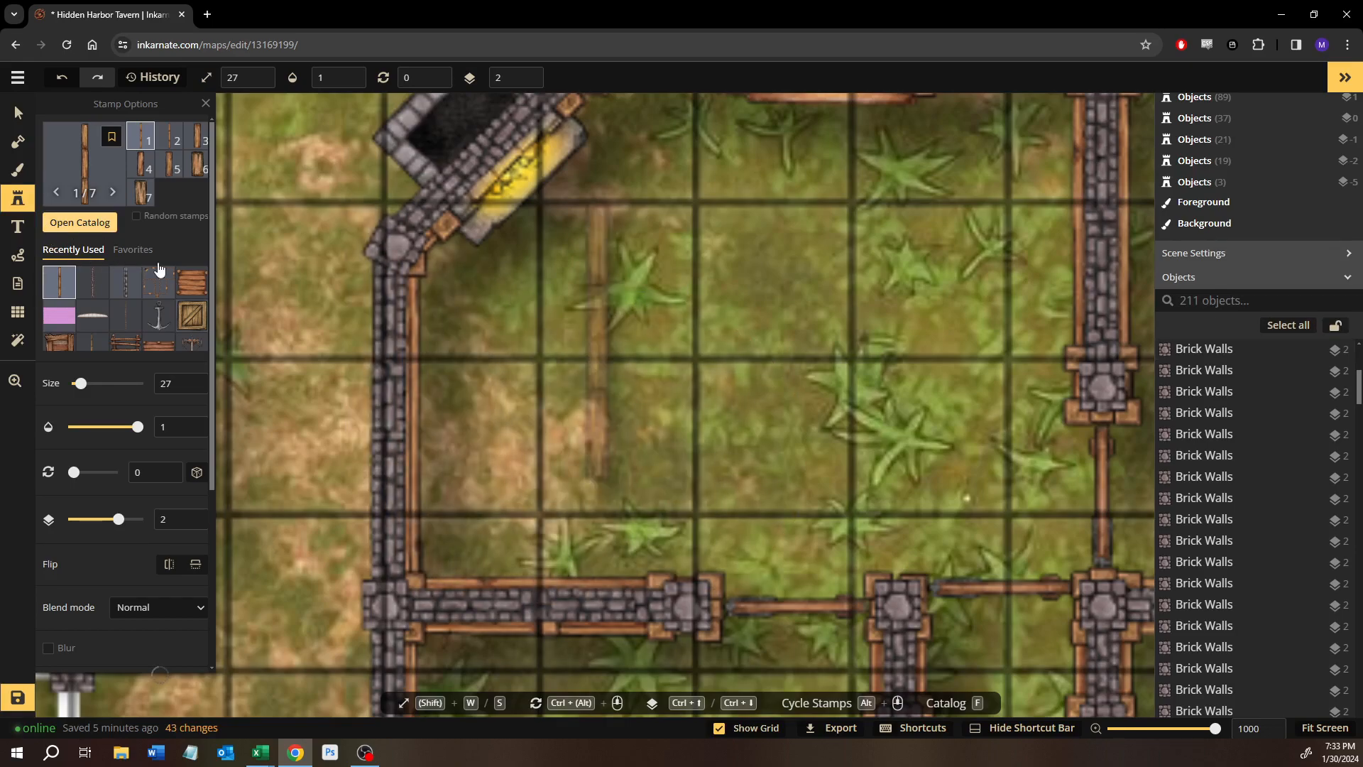
# Try out a Tudor Walls stamp from the Farmstead pack inside the brick sample house, and delete it.
pyautogui.press('f')
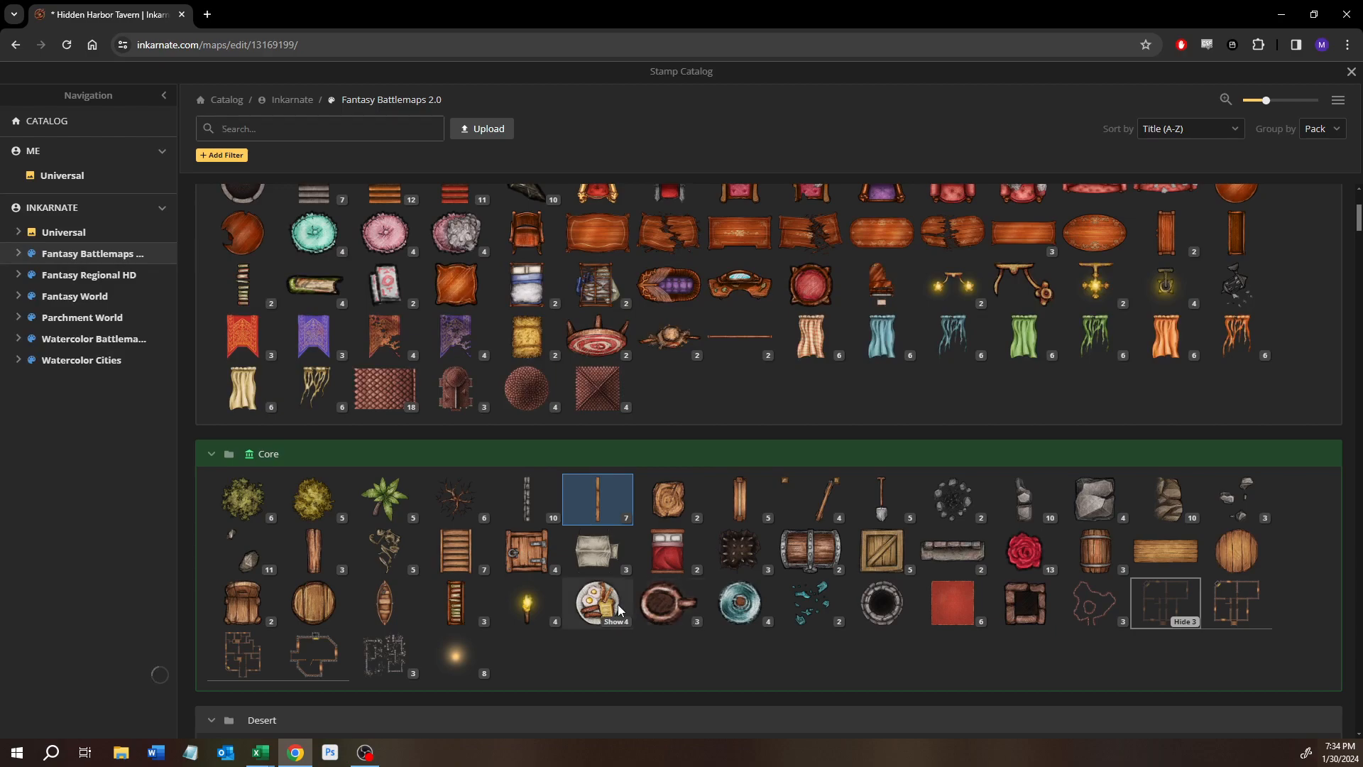
pyautogui.scroll(2, 618, 603)
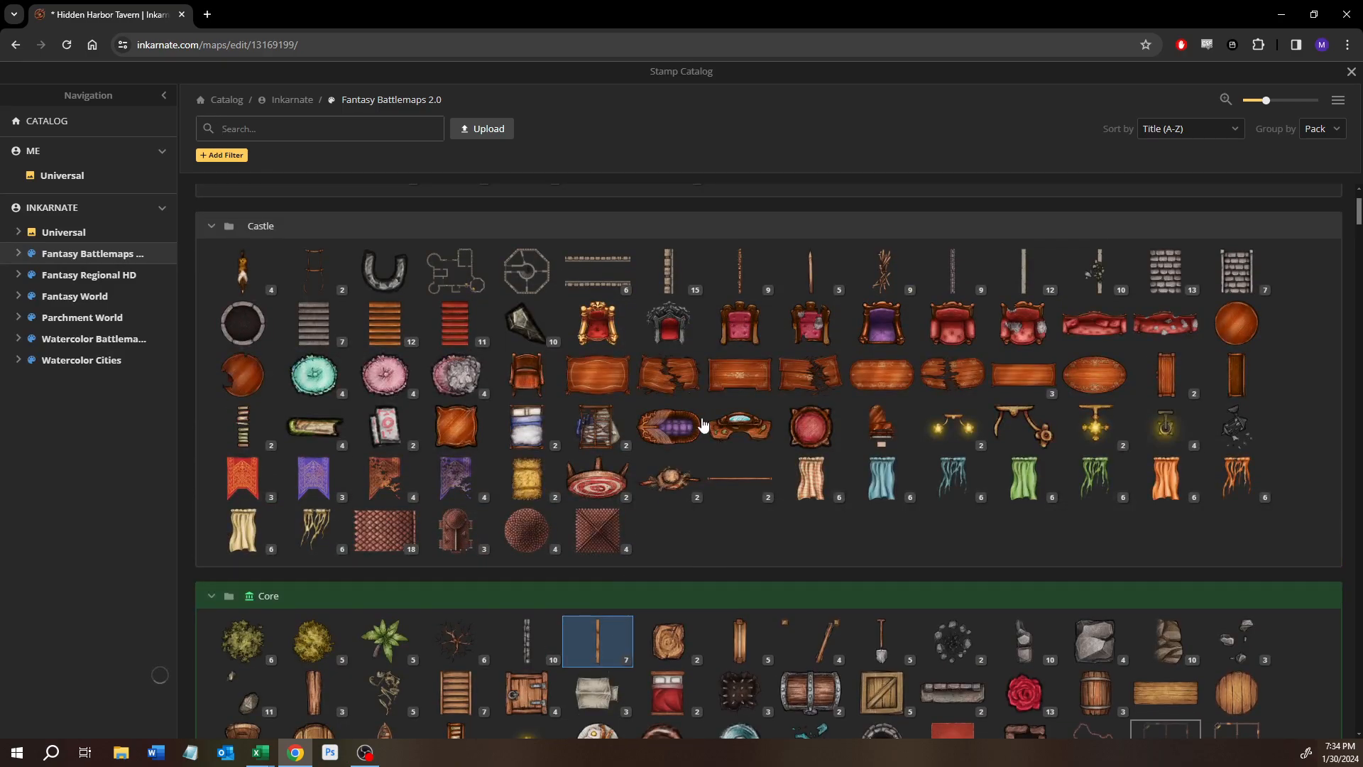
pyautogui.moveTo(724, 281)
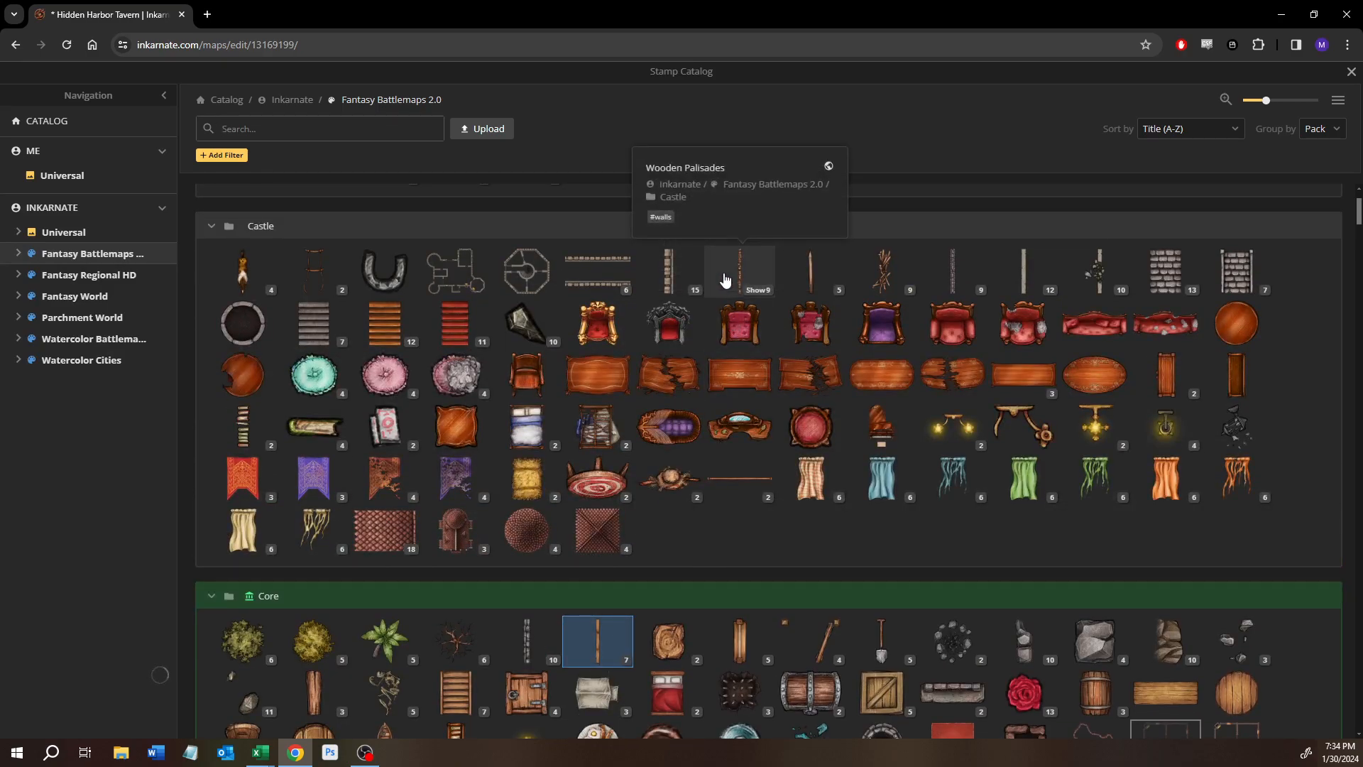
pyautogui.moveTo(683, 275)
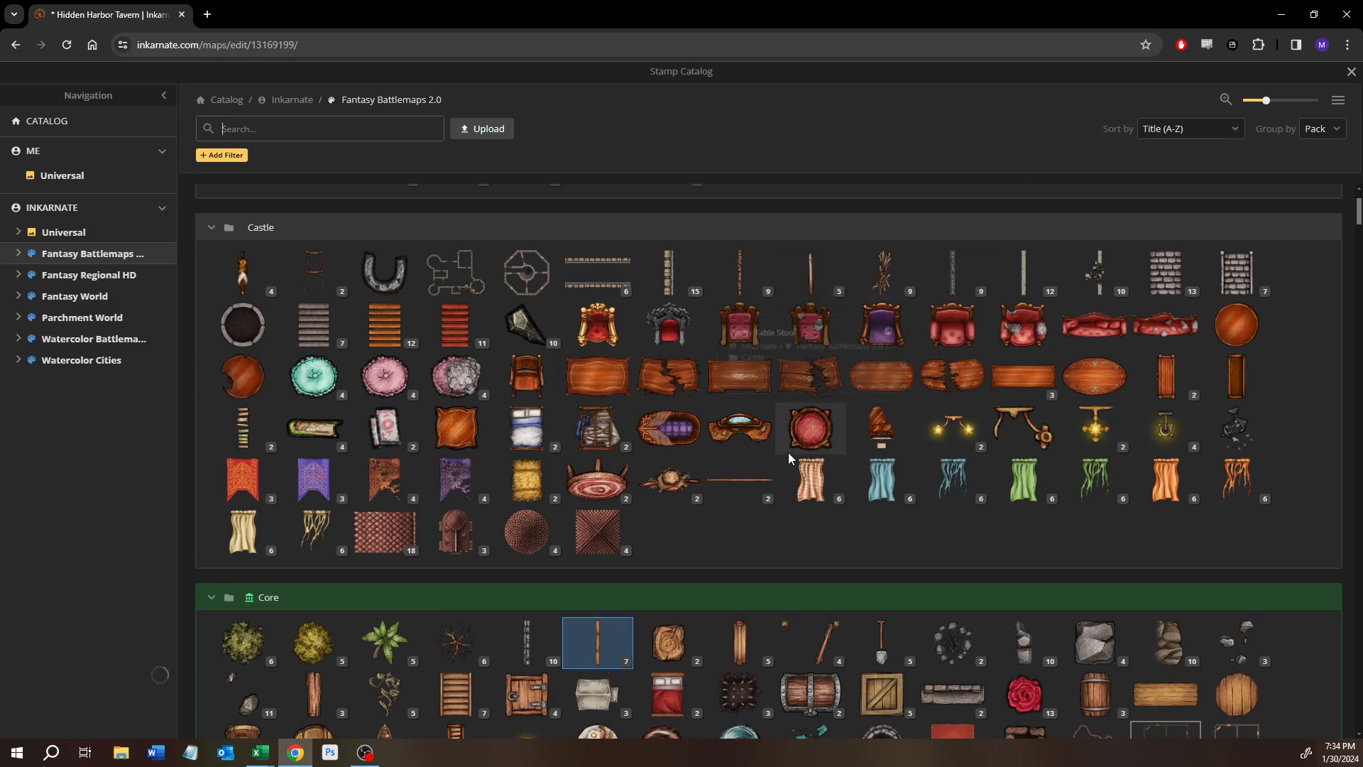
pyautogui.scroll(2, 788, 453)
pyautogui.scroll(-8, 739, 443)
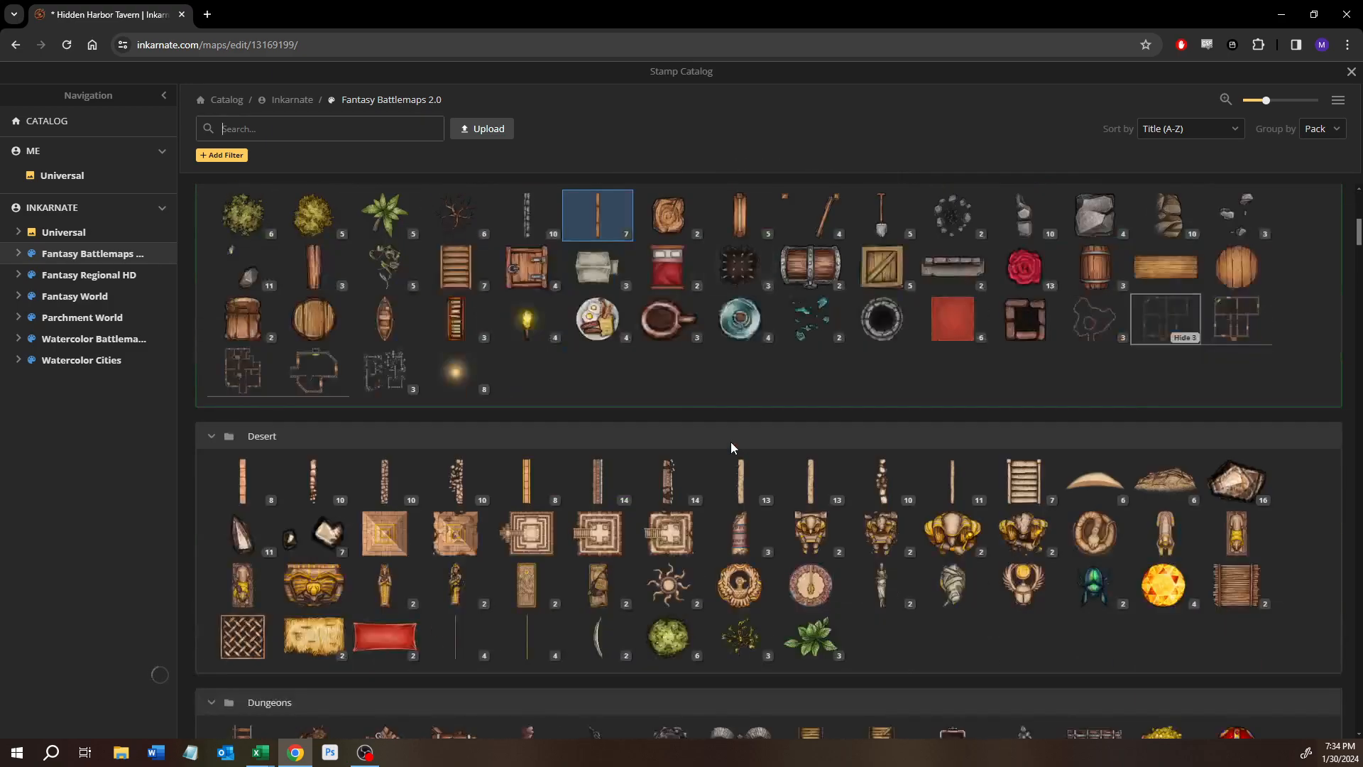
pyautogui.scroll(-10, 731, 448)
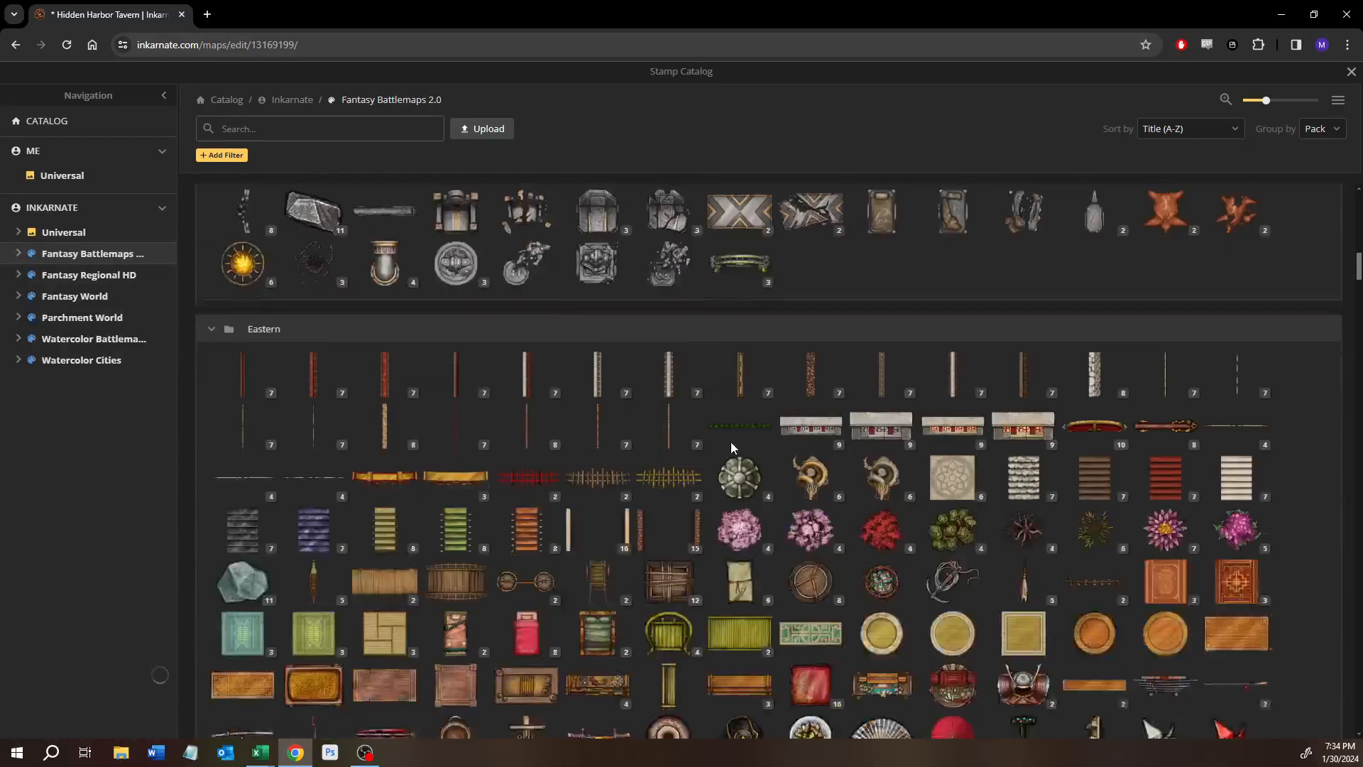
pyautogui.scroll(-12, 731, 447)
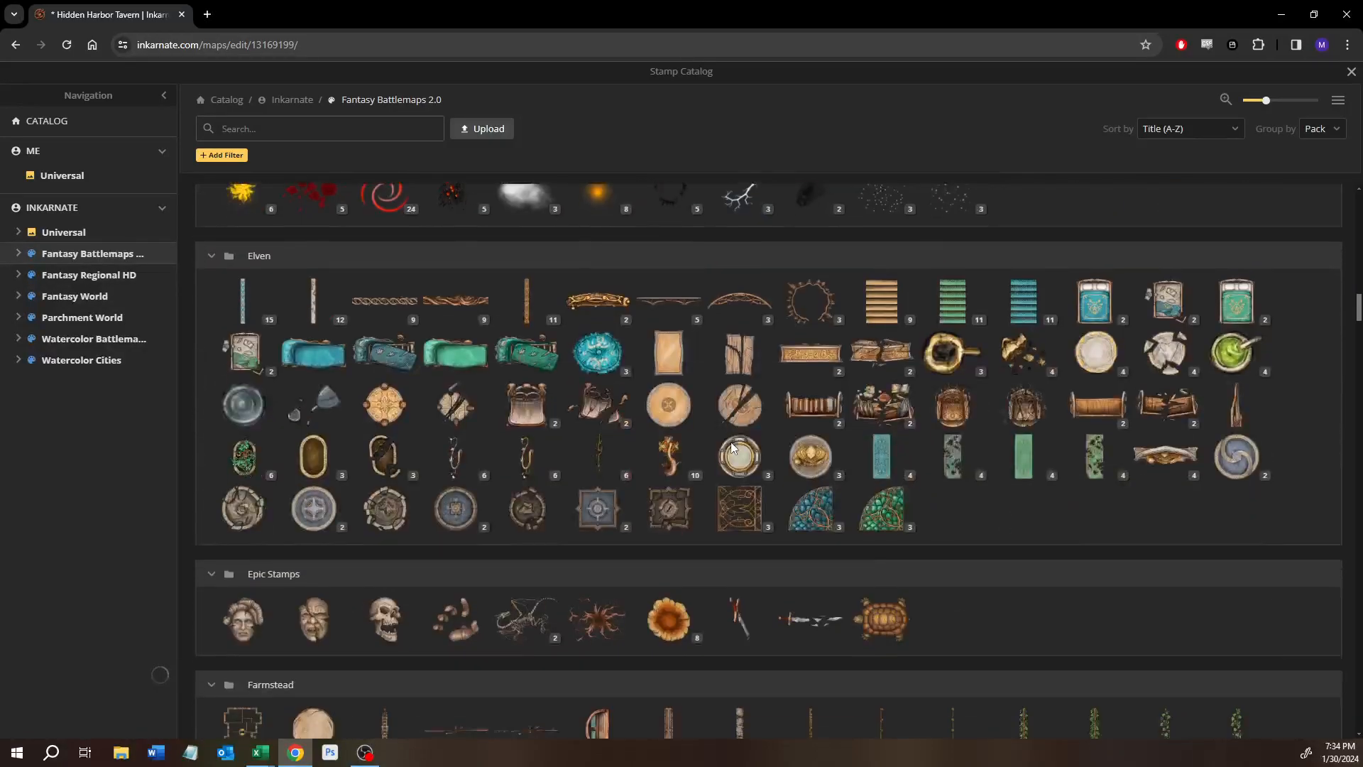
pyautogui.scroll(-6, 732, 447)
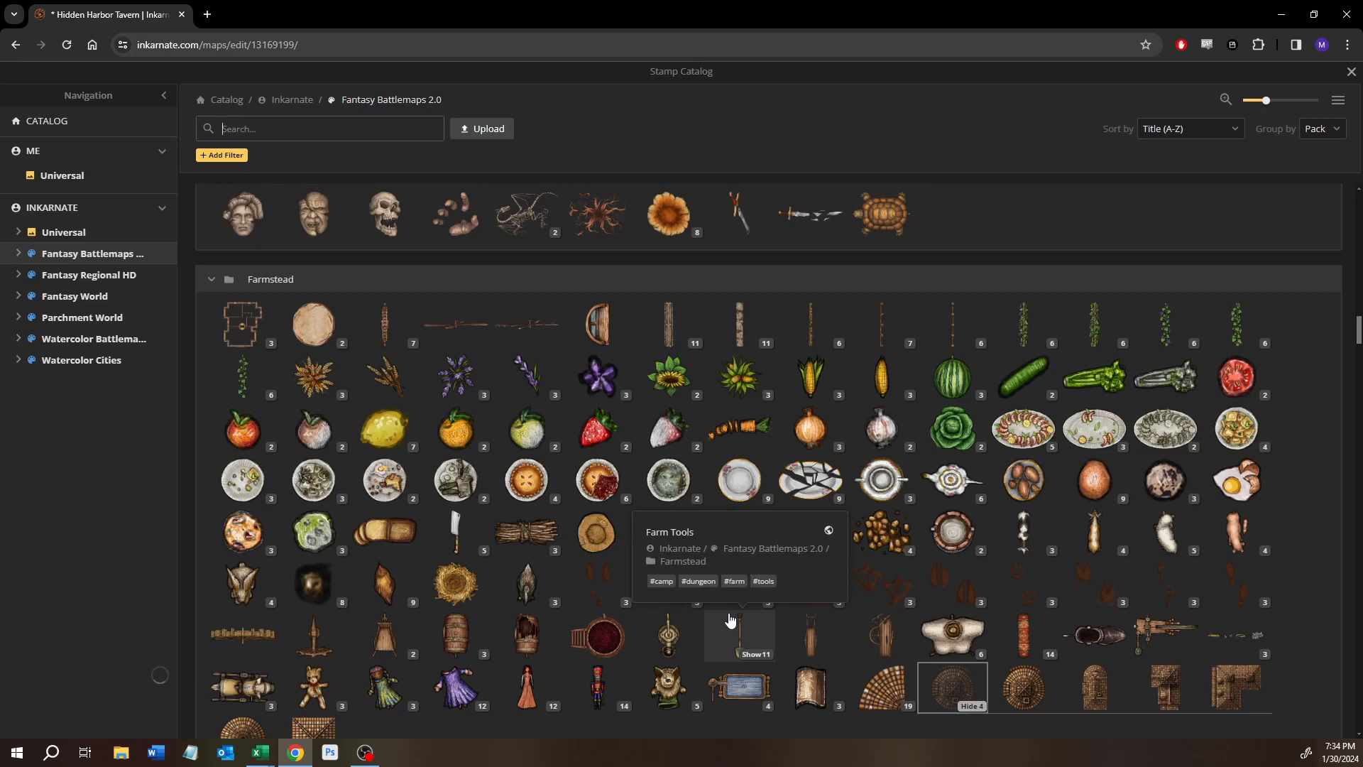
pyautogui.click(656, 321)
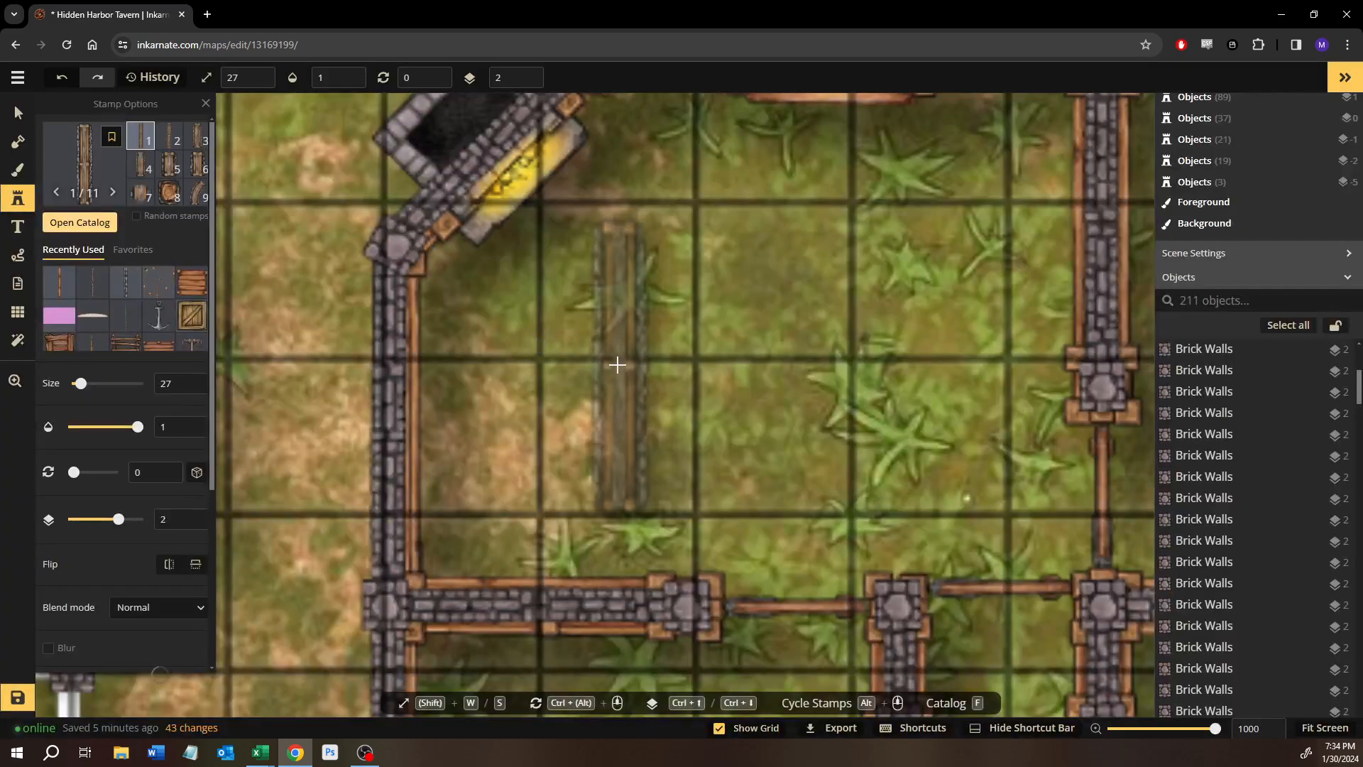
pyautogui.click(617, 365)
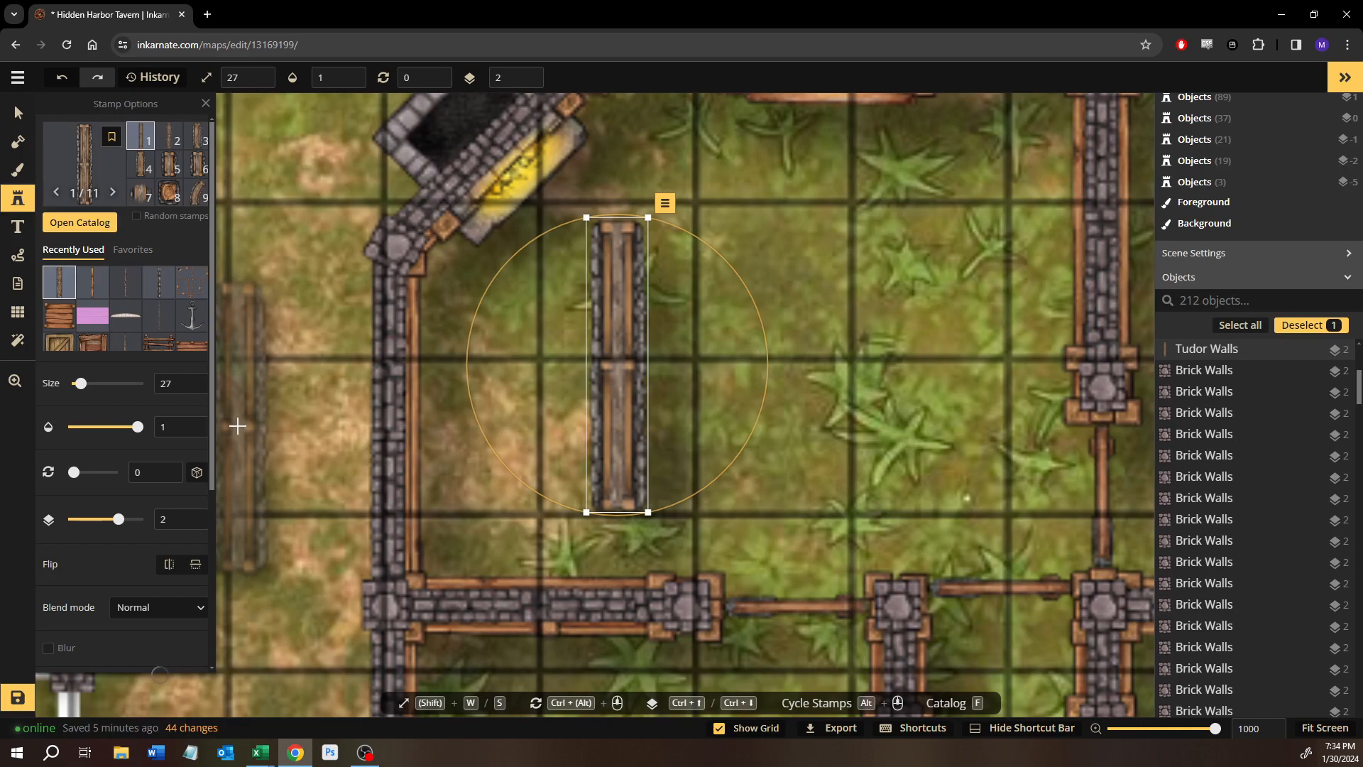
pyautogui.press('Delete')
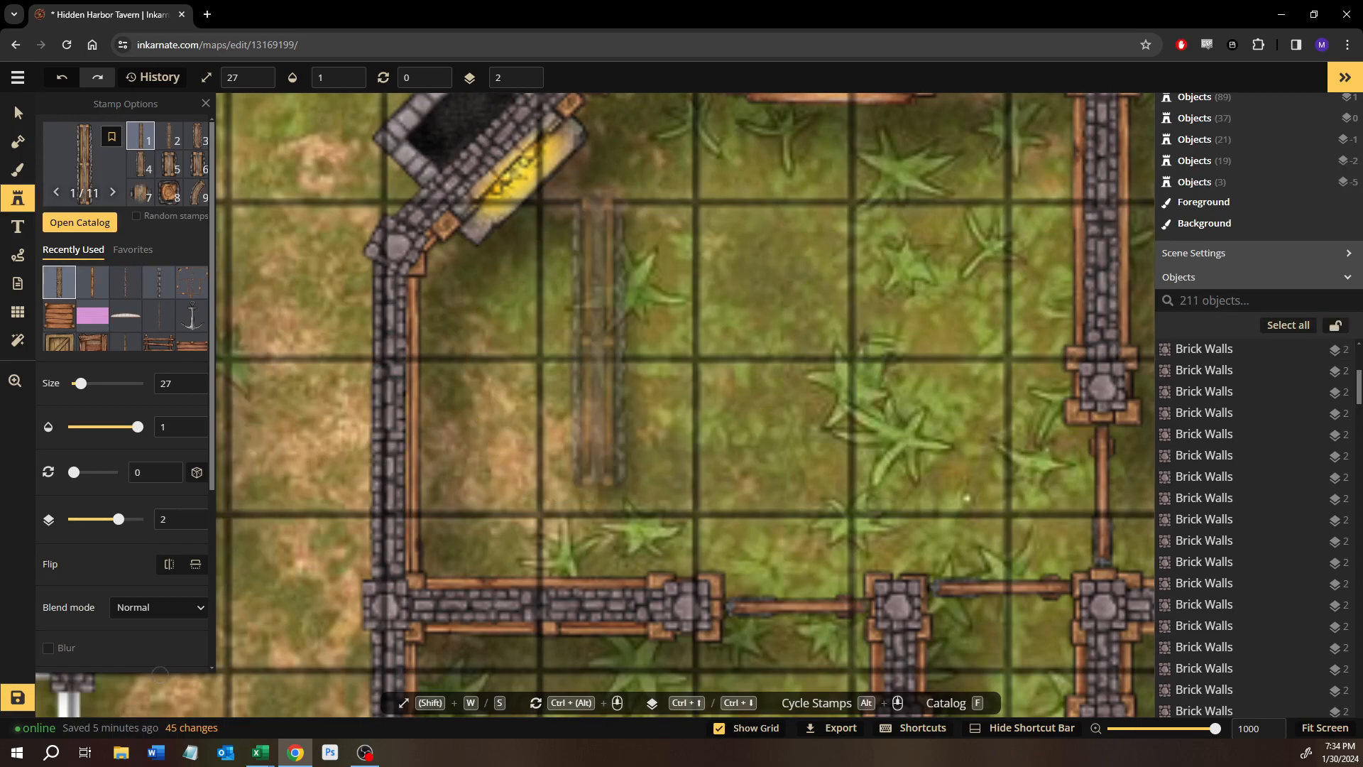
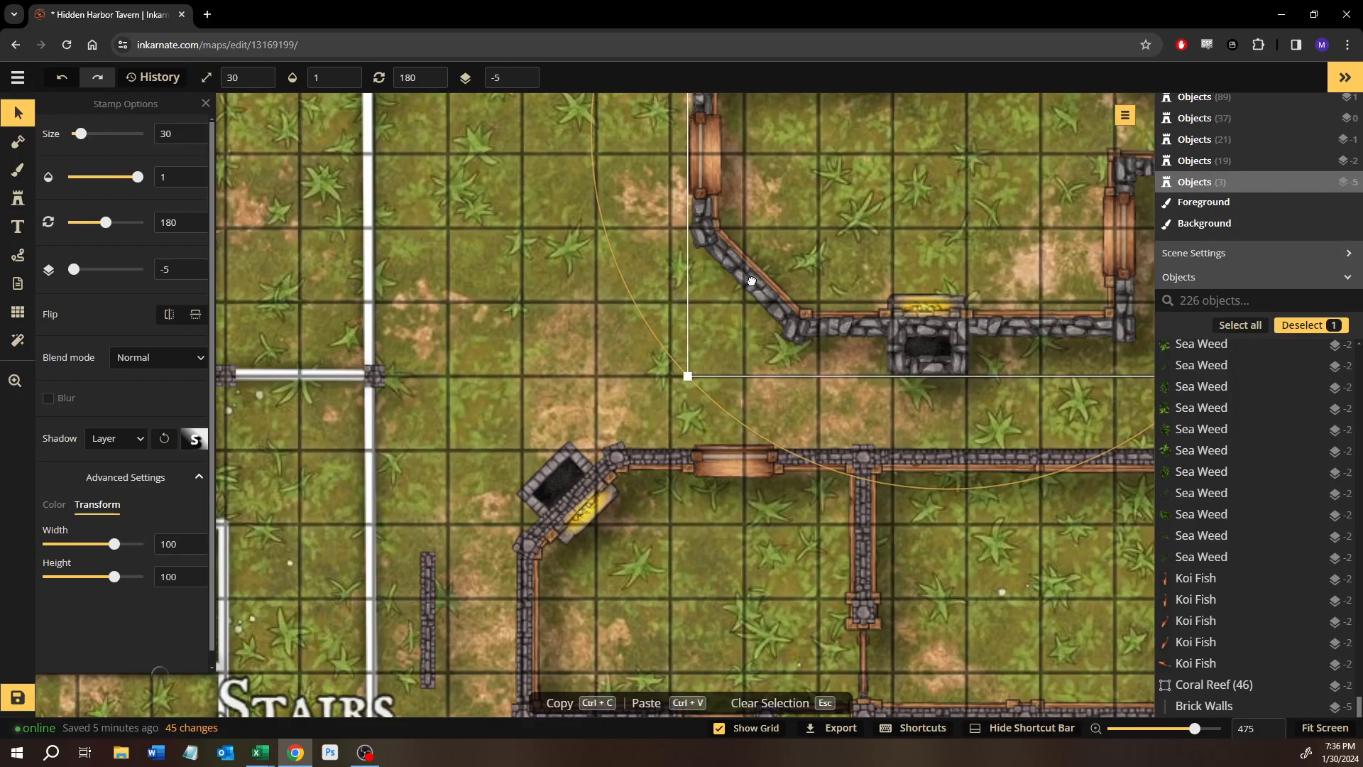
# Shrink the upper stone house composite to size 27 and reposition it above the brick sample house.
pyautogui.moveTo(751, 281); pyautogui.dragTo(581, 378)
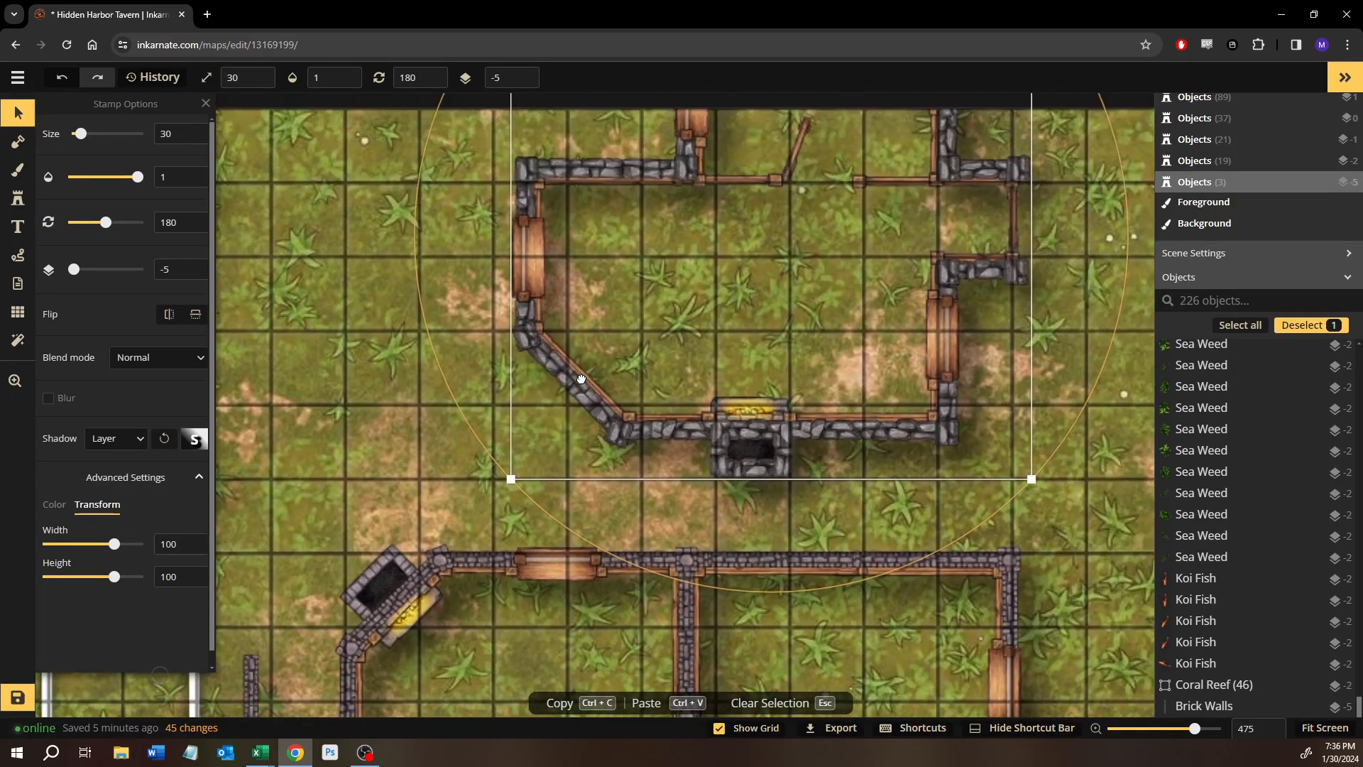
pyautogui.moveTo(1033, 479); pyautogui.dragTo(979, 430)
pyautogui.moveTo(927, 377); pyautogui.dragTo(949, 375)
pyautogui.moveTo(950, 376); pyautogui.dragTo(958, 381)
pyautogui.scroll(1, 949, 378)
pyautogui.scroll(-1, 946, 376)
pyautogui.moveTo(1017, 490); pyautogui.dragTo(981, 462)
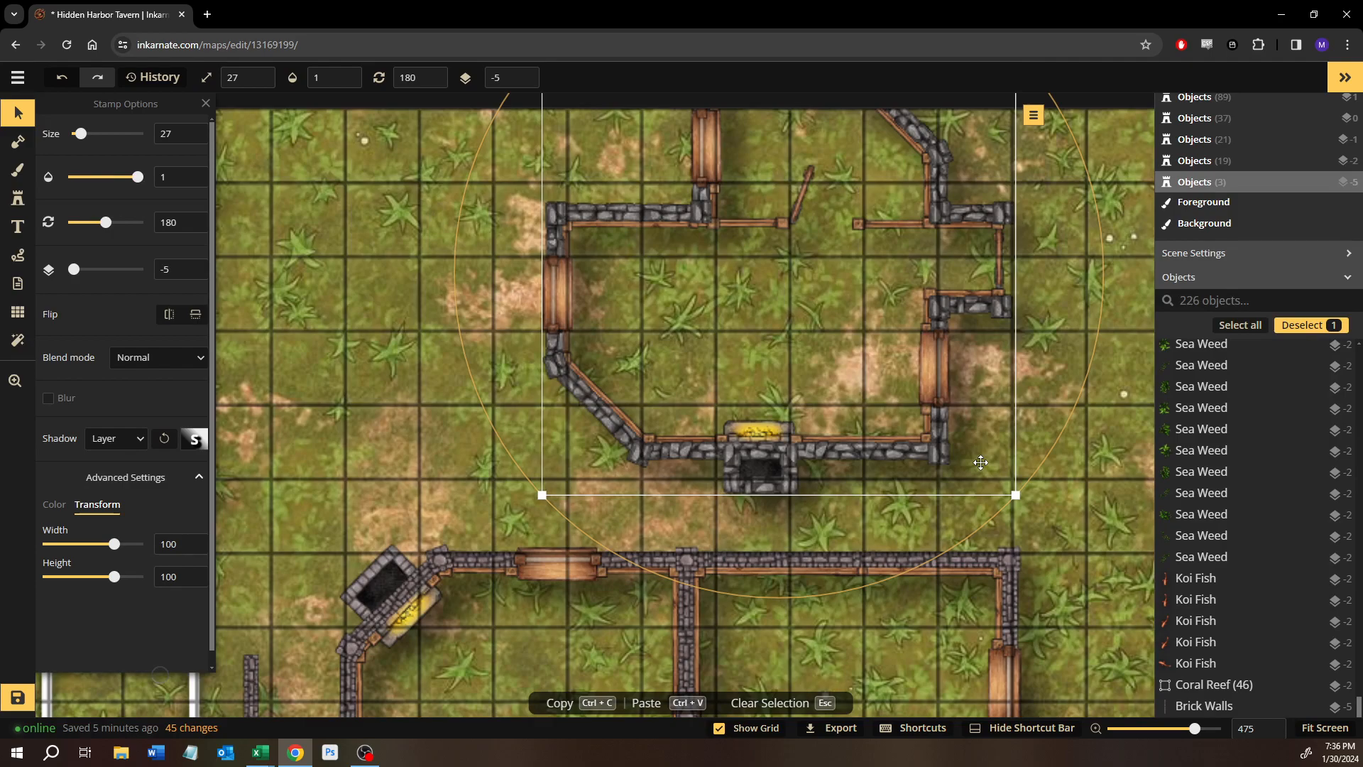
# Nudge the stone house composite up and slightly right to line its walls up with the grid, and deselect it.
pyautogui.press('Up')
pyautogui.press('Up')
pyautogui.press('Up')
pyautogui.press('Up')
pyautogui.press('Up')
pyautogui.press('Up')
pyautogui.press('Up')
pyautogui.press('Up')
pyautogui.press('Up')
pyautogui.press('Up')
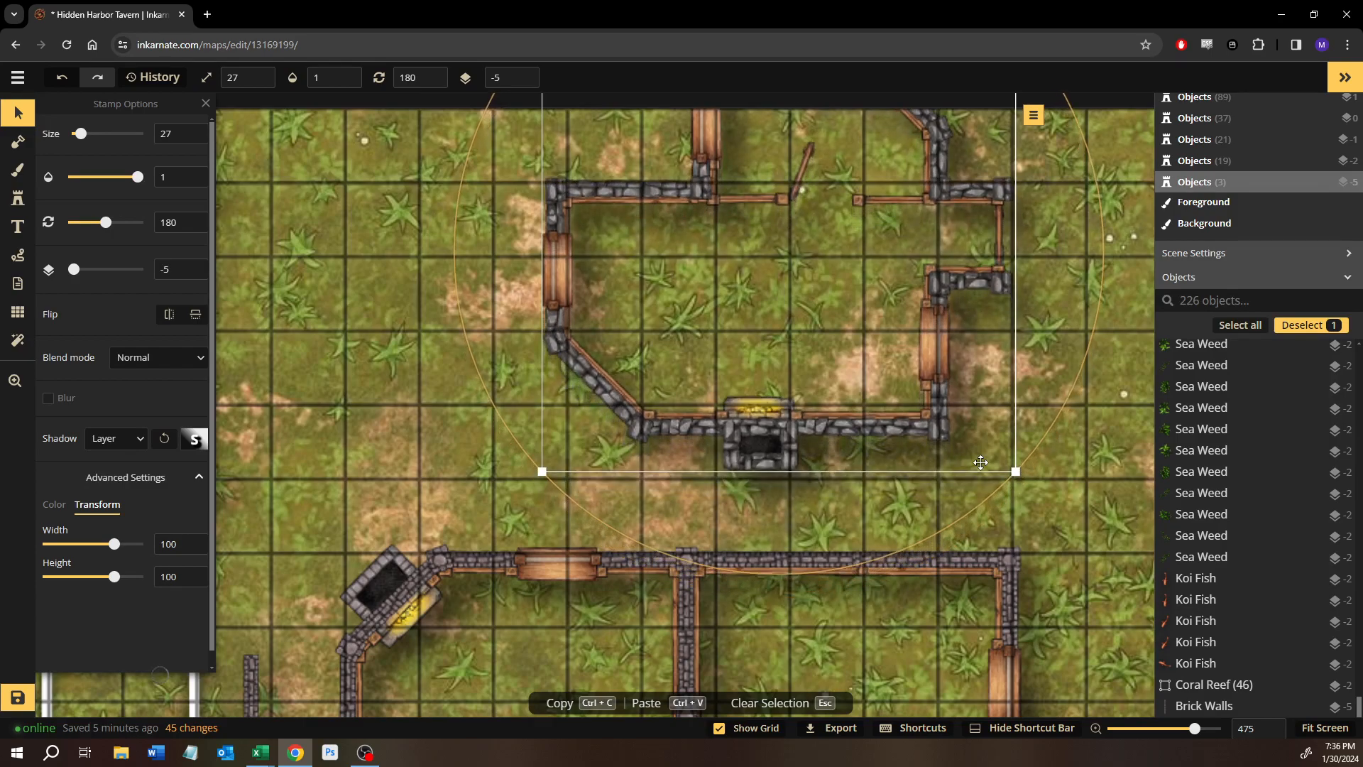
pyautogui.press('Up')
pyautogui.press('Up')
pyautogui.press('Up')
pyautogui.press('Up')
pyautogui.press('Up')
pyautogui.press('Up')
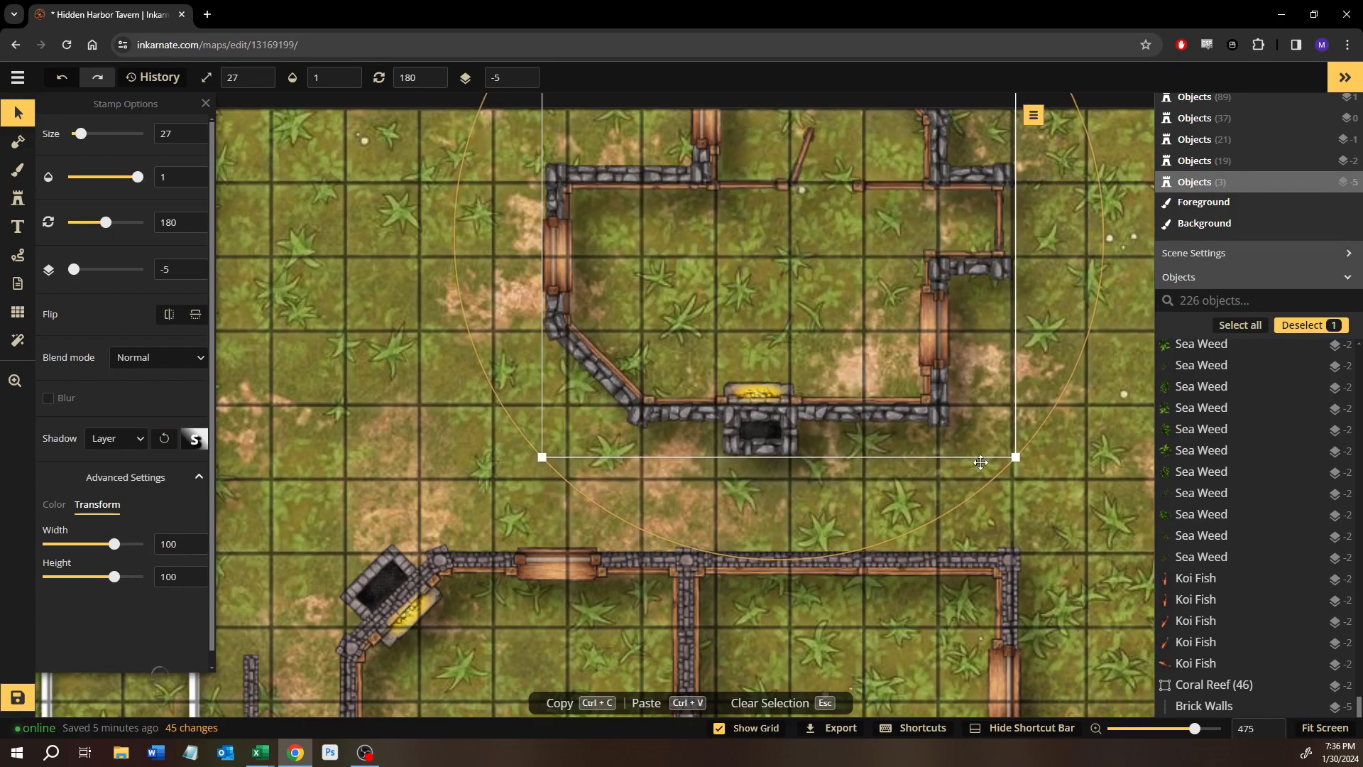
pyautogui.press('Right')
pyautogui.press('Right')
pyautogui.press('Right')
pyautogui.press('Right')
pyautogui.press('Right')
pyautogui.press('Right')
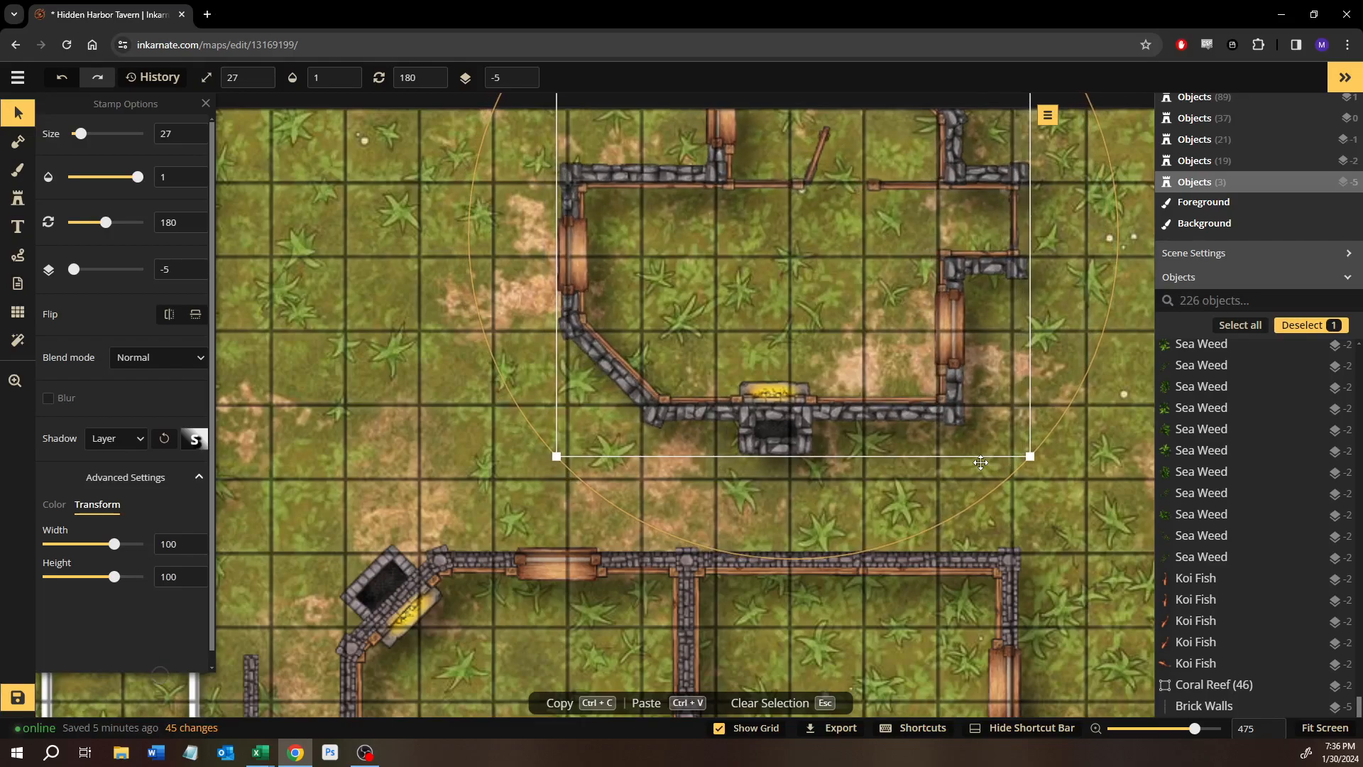
pyautogui.press('Left')
pyautogui.press('Left')
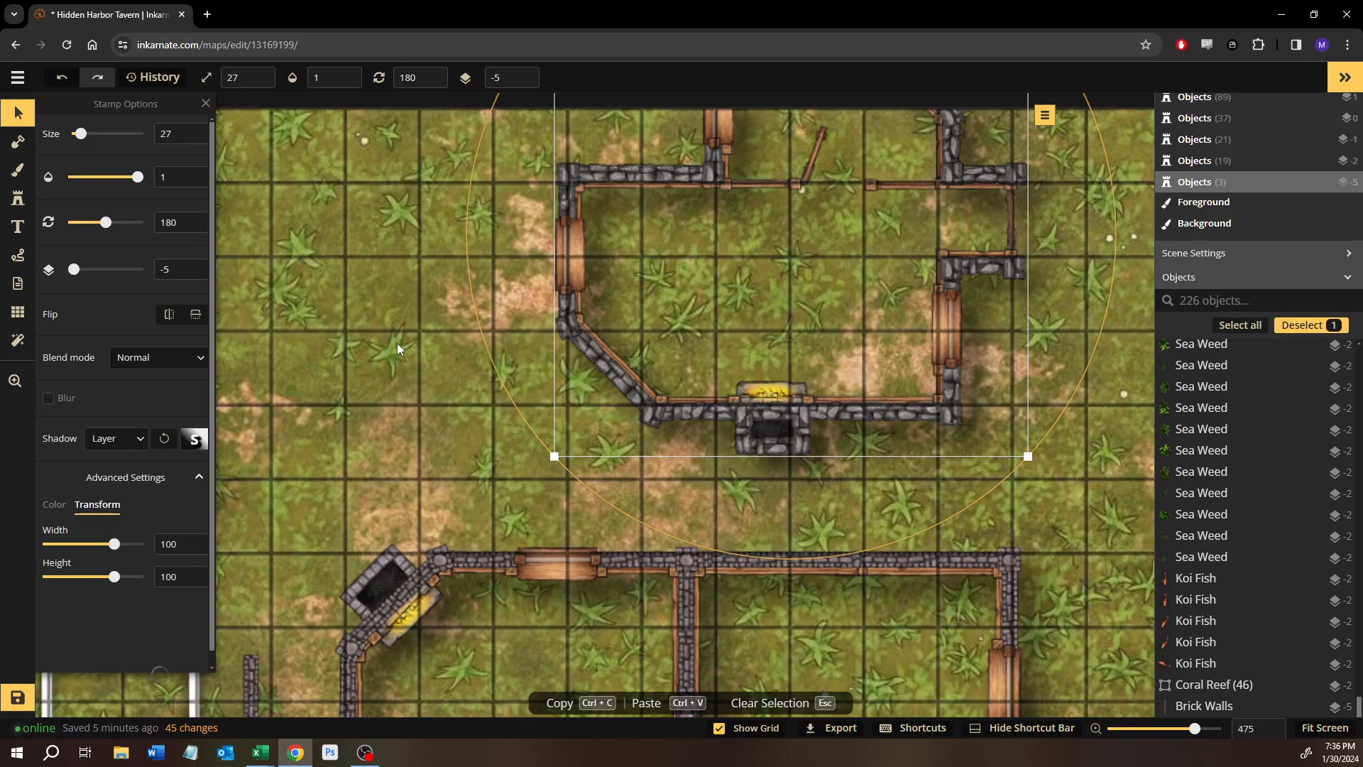
pyautogui.press('Escape')
# Save the Hidden Harbor Tavern map.
pyautogui.scroll(-1, 440, 331)
pyautogui.scroll(-1, 440, 332)
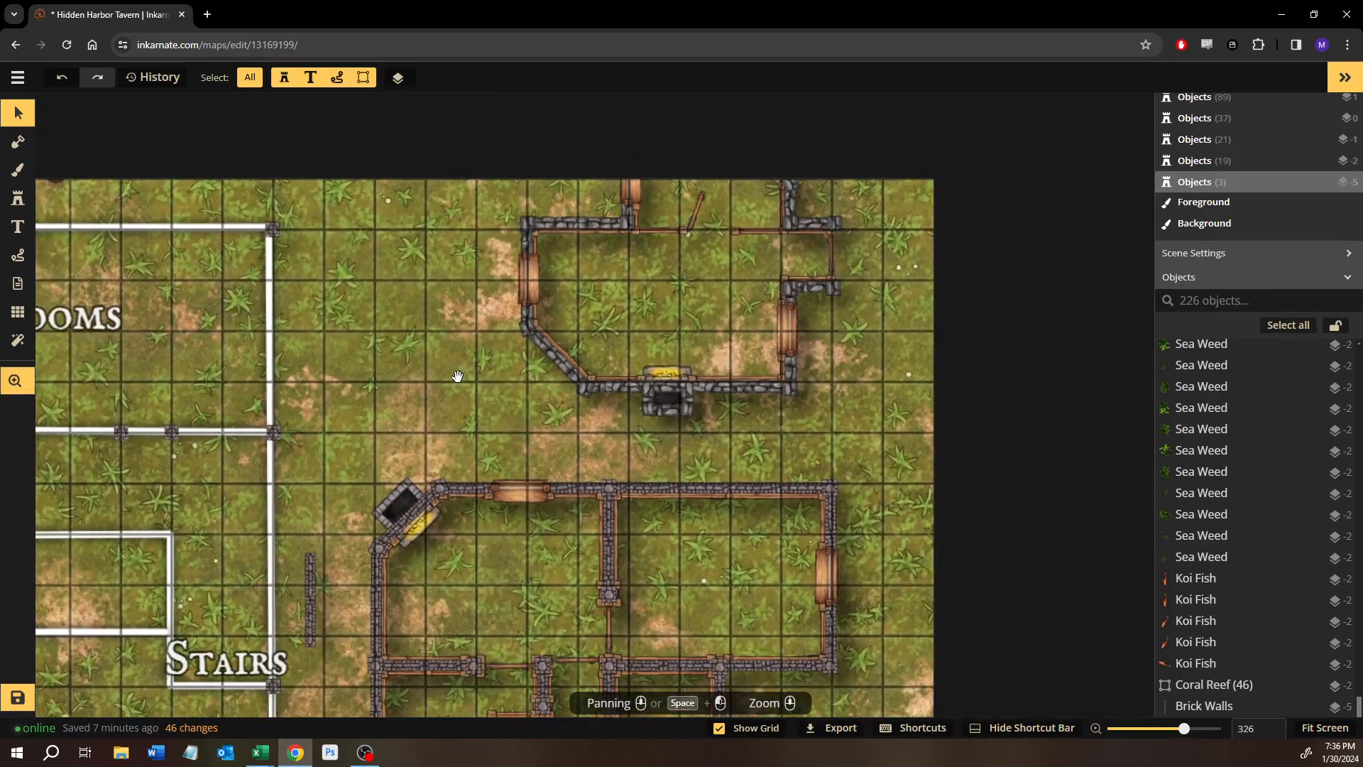
pyautogui.moveTo(457, 376); pyautogui.dragTo(813, 342)
pyautogui.moveTo(403, 440); pyautogui.dragTo(526, 360)
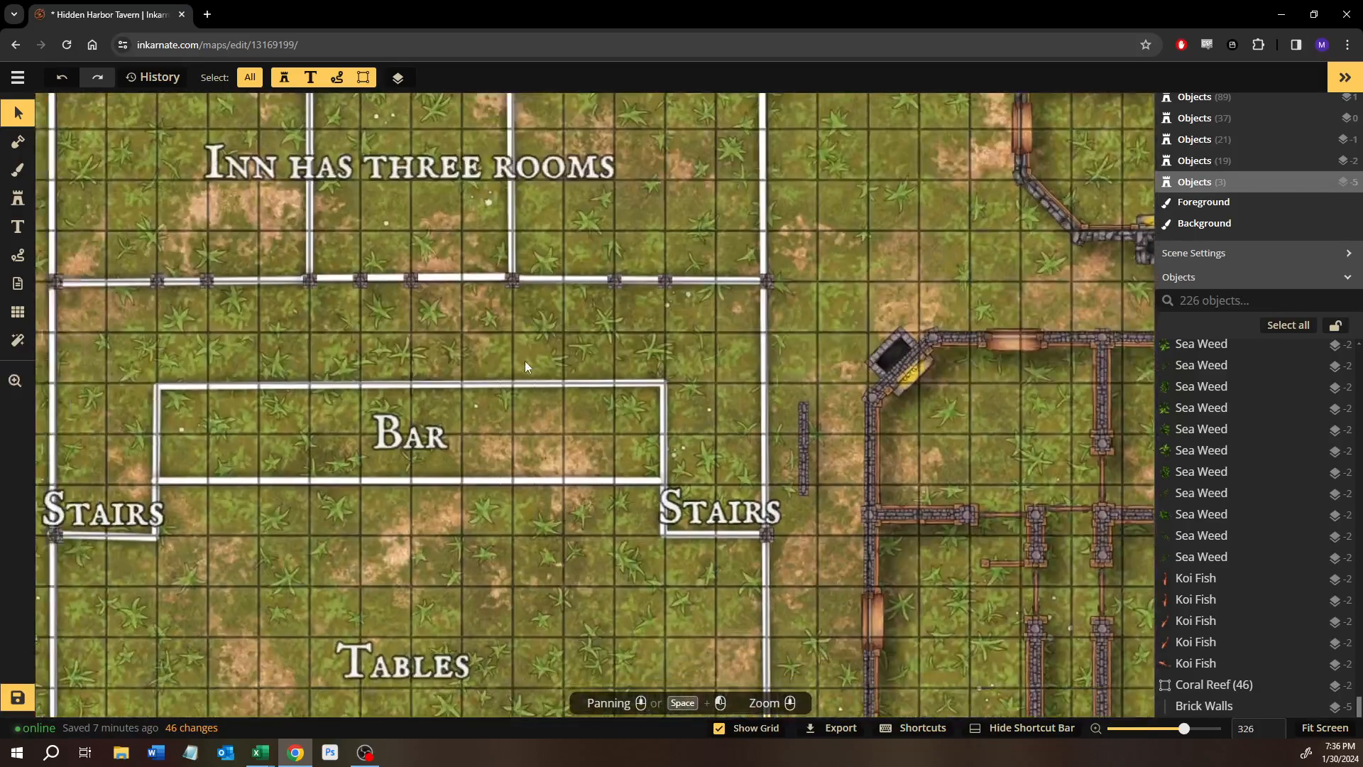
pyautogui.scroll(-1, 525, 363)
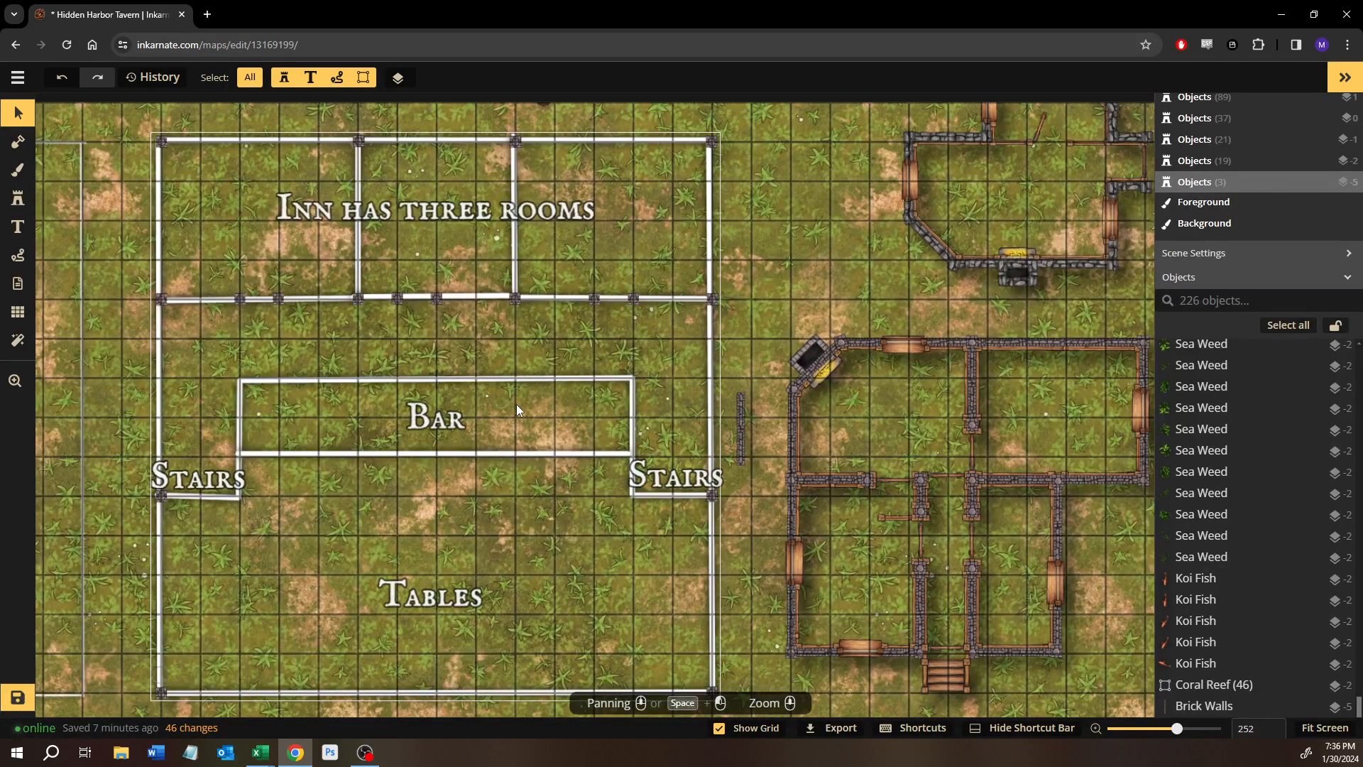
pyautogui.scroll(1, 517, 410)
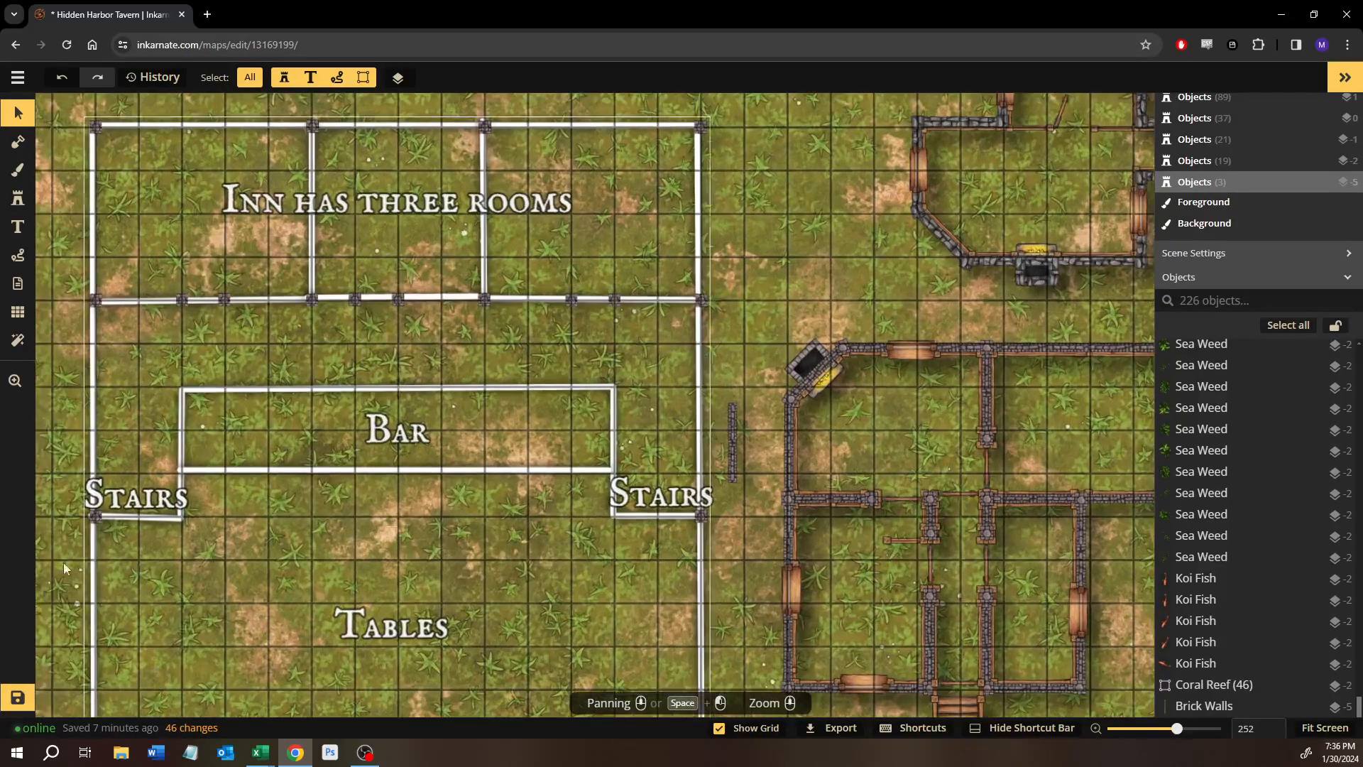
pyautogui.click(26, 697)
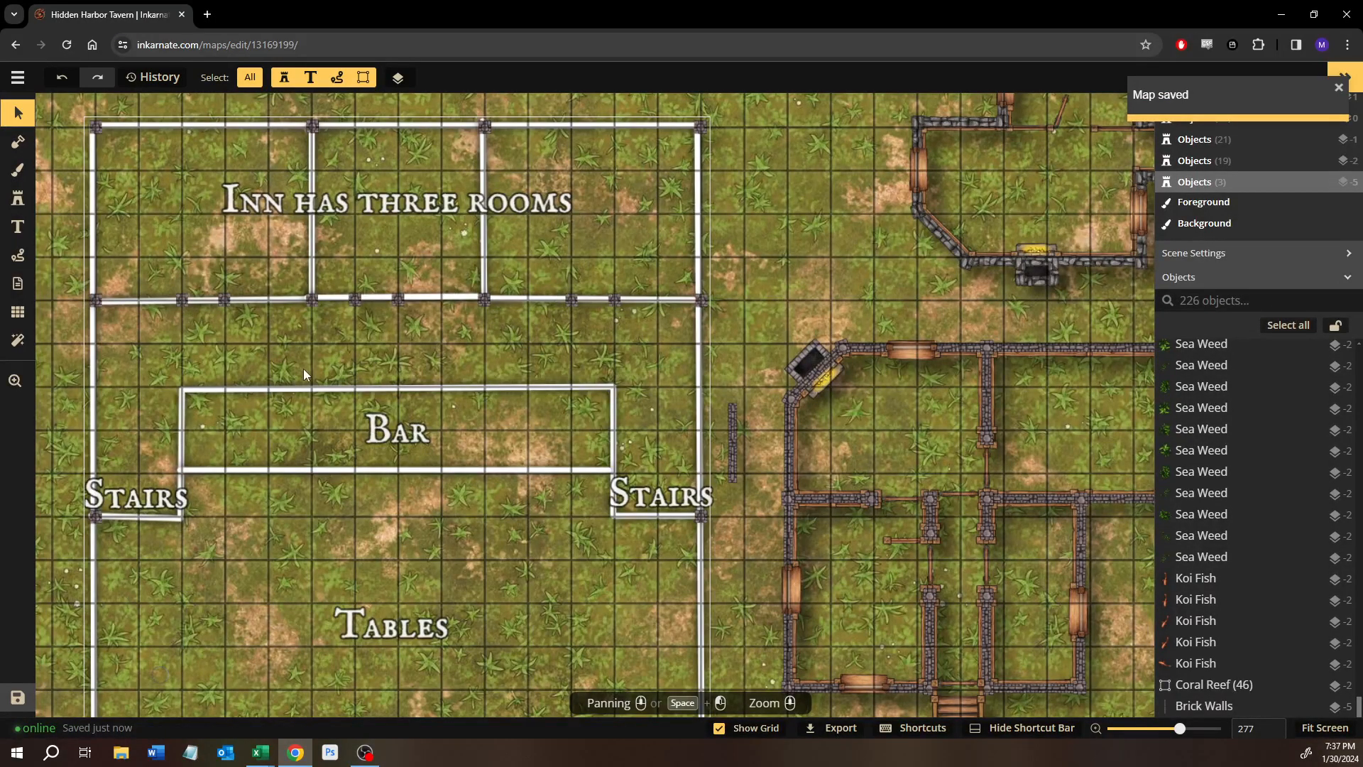
# Browse the Fantasy Battlemaps 2.0 stamp catalog from the Farmstead pack through Fey and Forest to Graveyard for wall stamps.
pyautogui.click(18, 201)
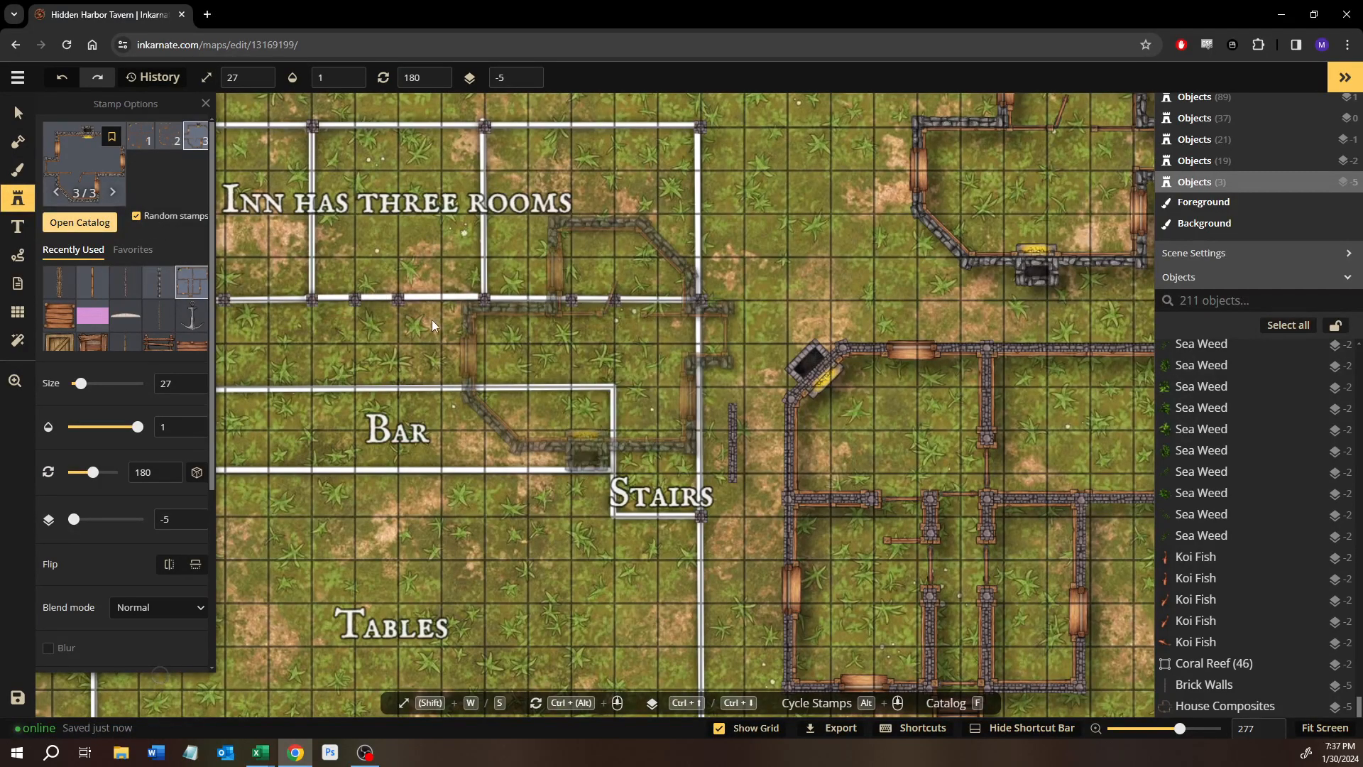
pyautogui.press('f')
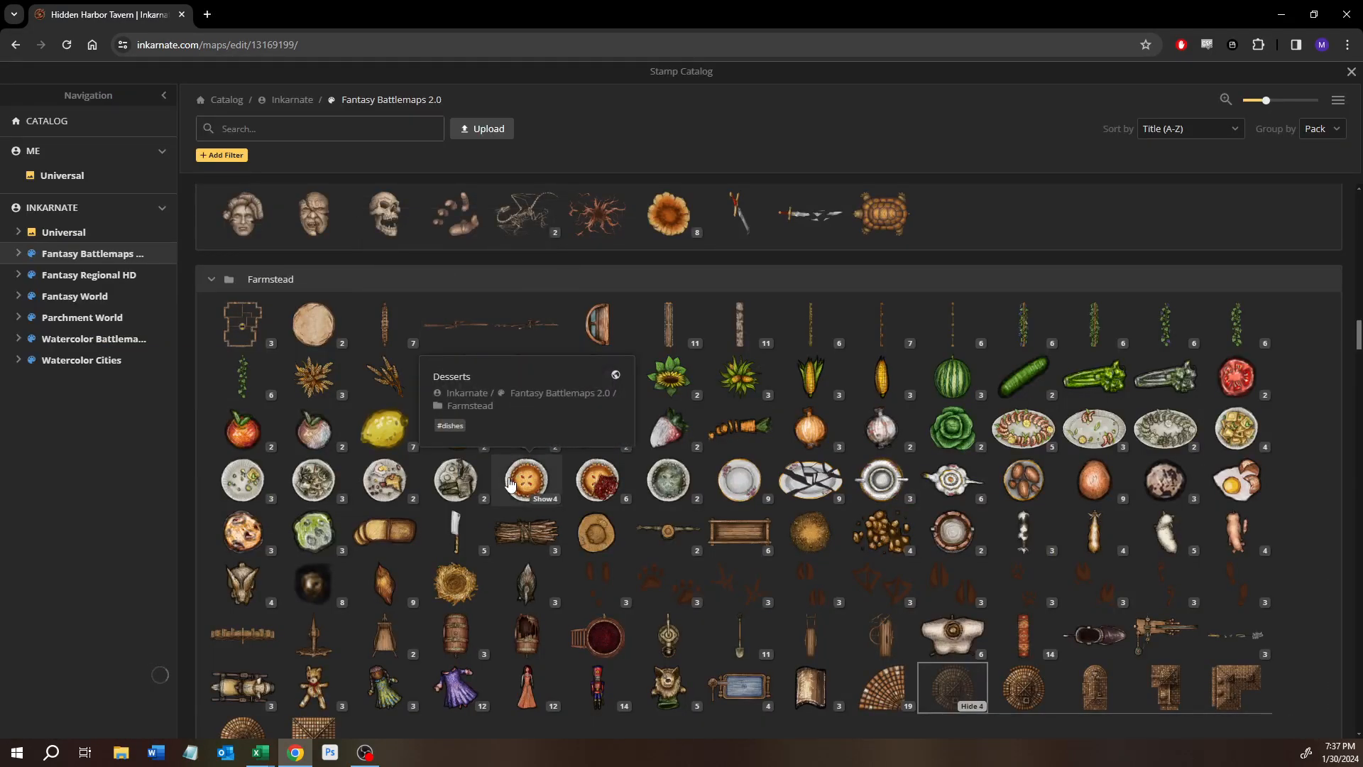
pyautogui.scroll(-5, 509, 482)
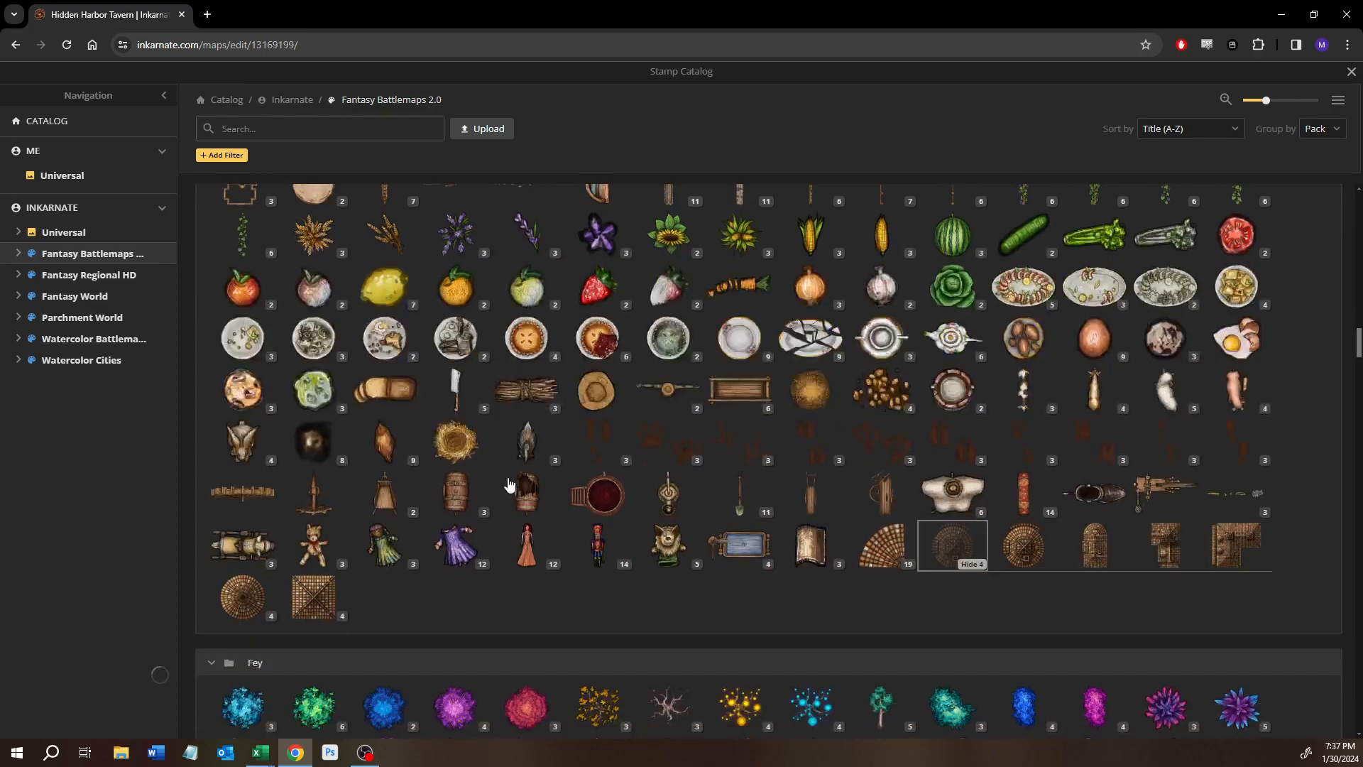
pyautogui.scroll(-3, 508, 477)
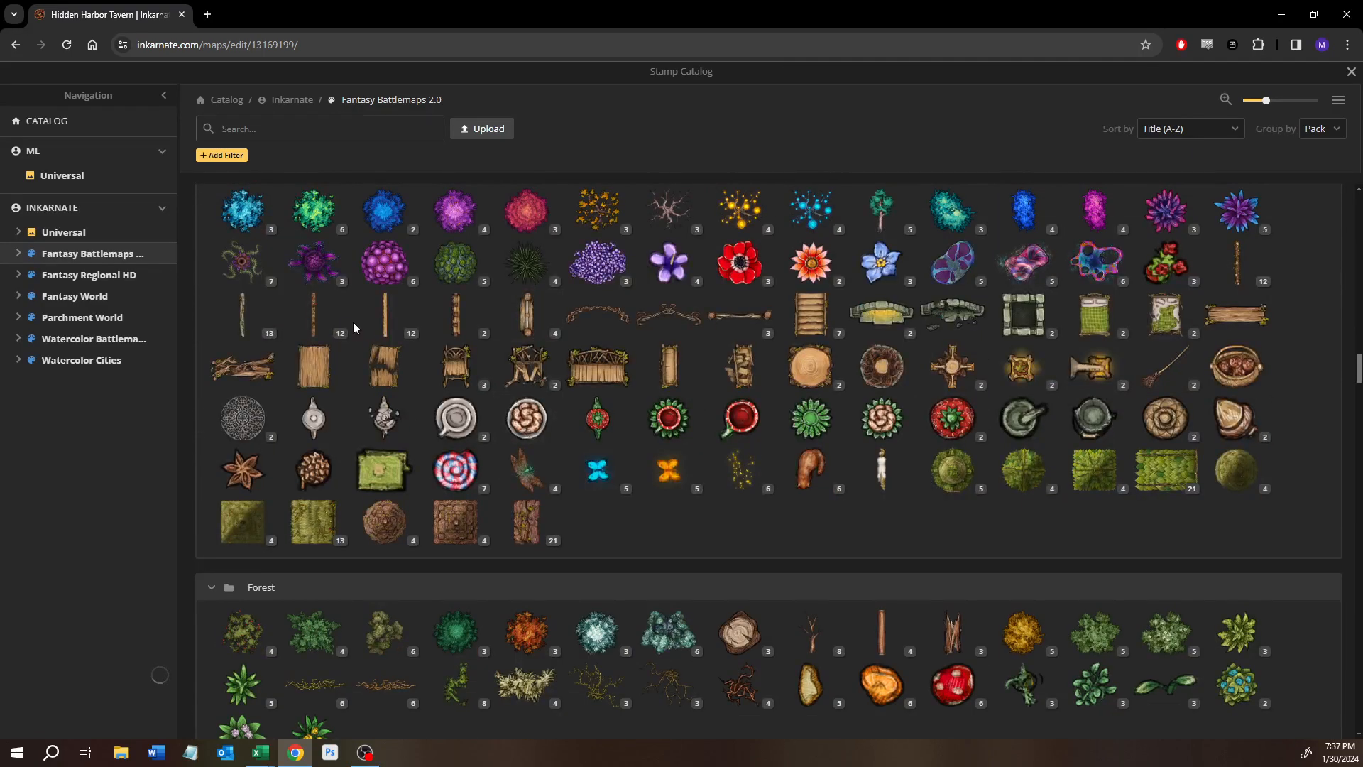
pyautogui.moveTo(335, 323)
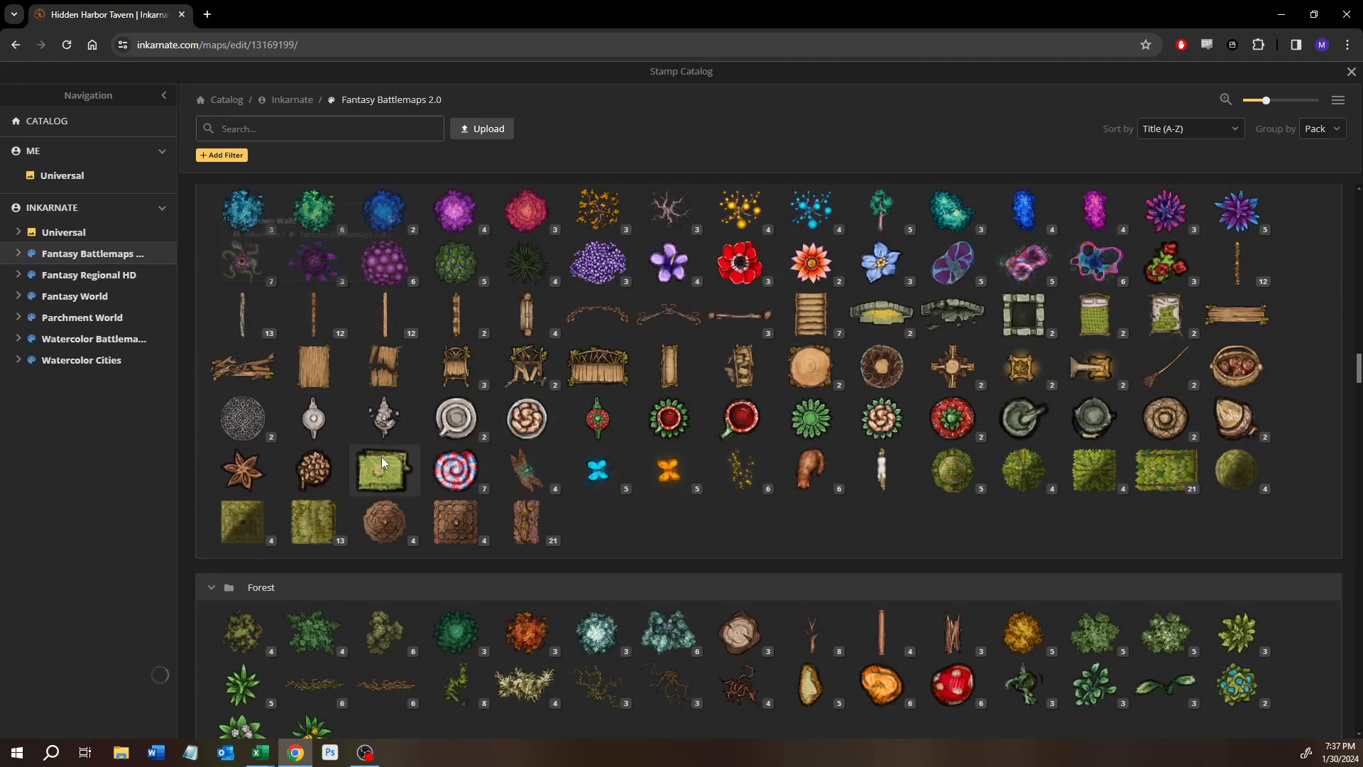
pyautogui.scroll(-9, 381, 457)
pyautogui.scroll(-10, 381, 457)
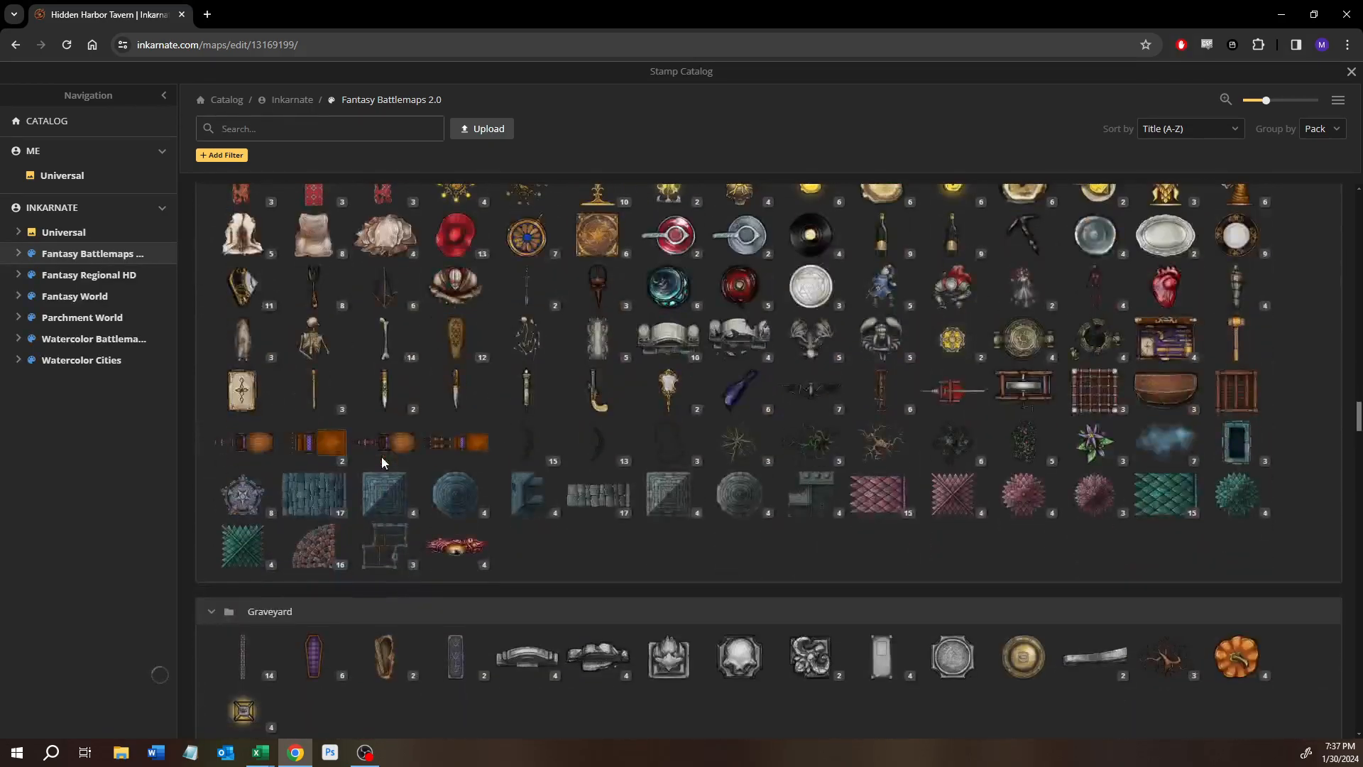
# Choose the Wooden Walls stamp from the Core pack of the Fantasy Battlemaps 2.0 catalog.
pyautogui.scroll(5, 382, 457)
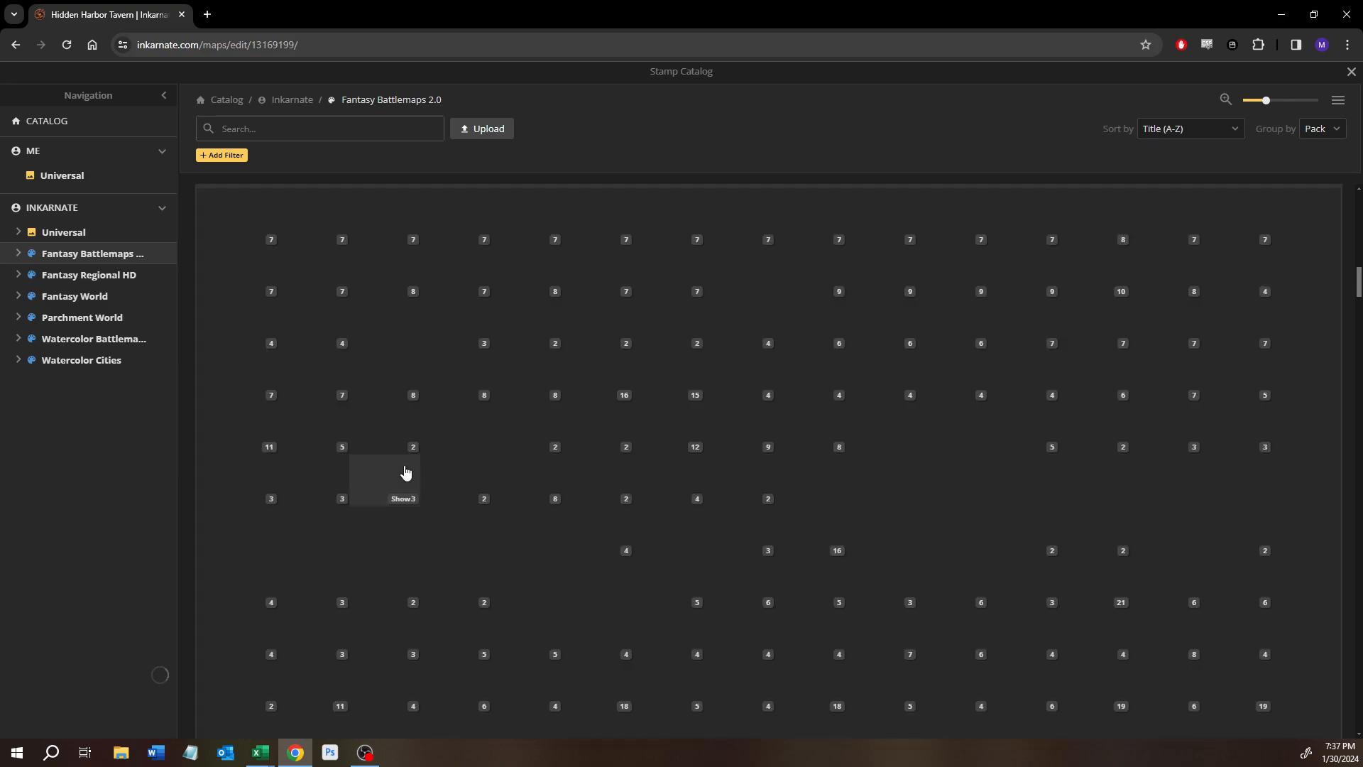
pyautogui.scroll(10, 404, 471)
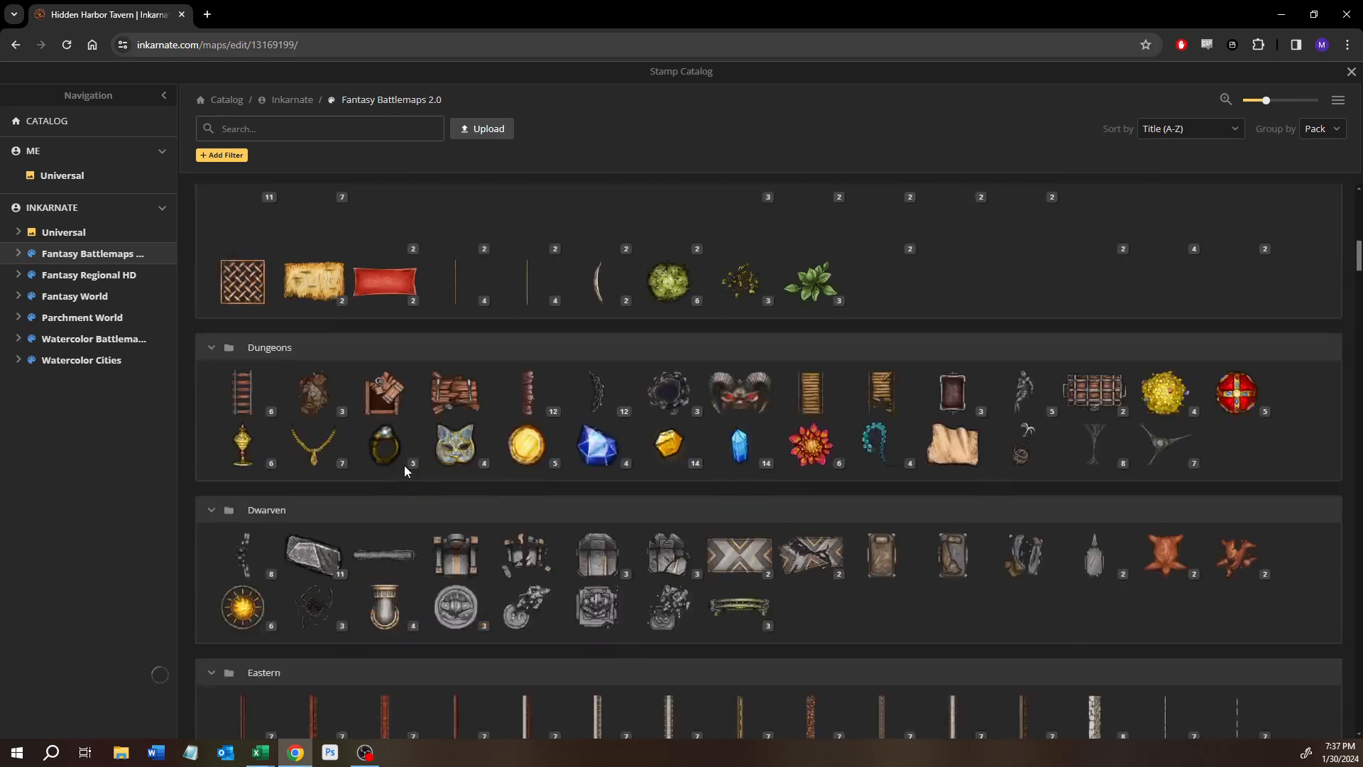
pyautogui.scroll(10, 404, 470)
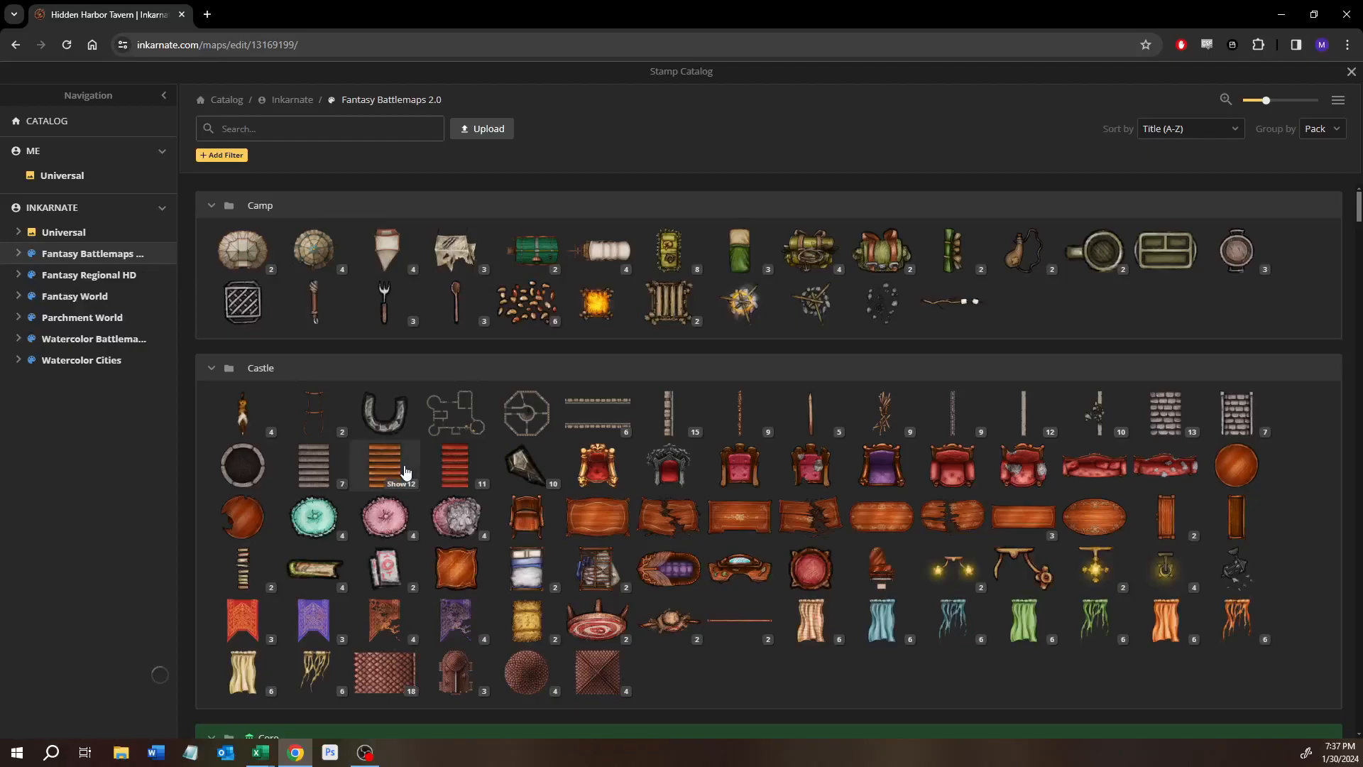
pyautogui.moveTo(406, 472)
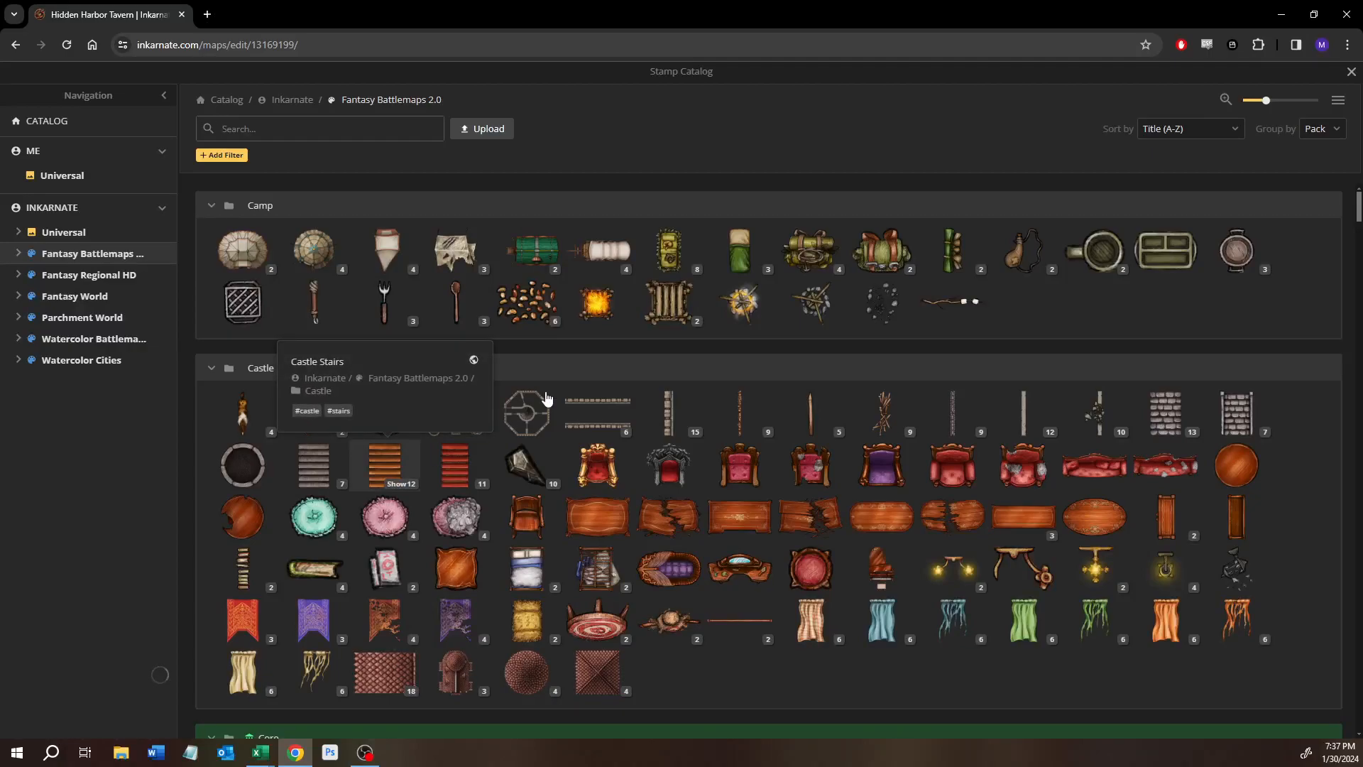
pyautogui.scroll(-3, 559, 389)
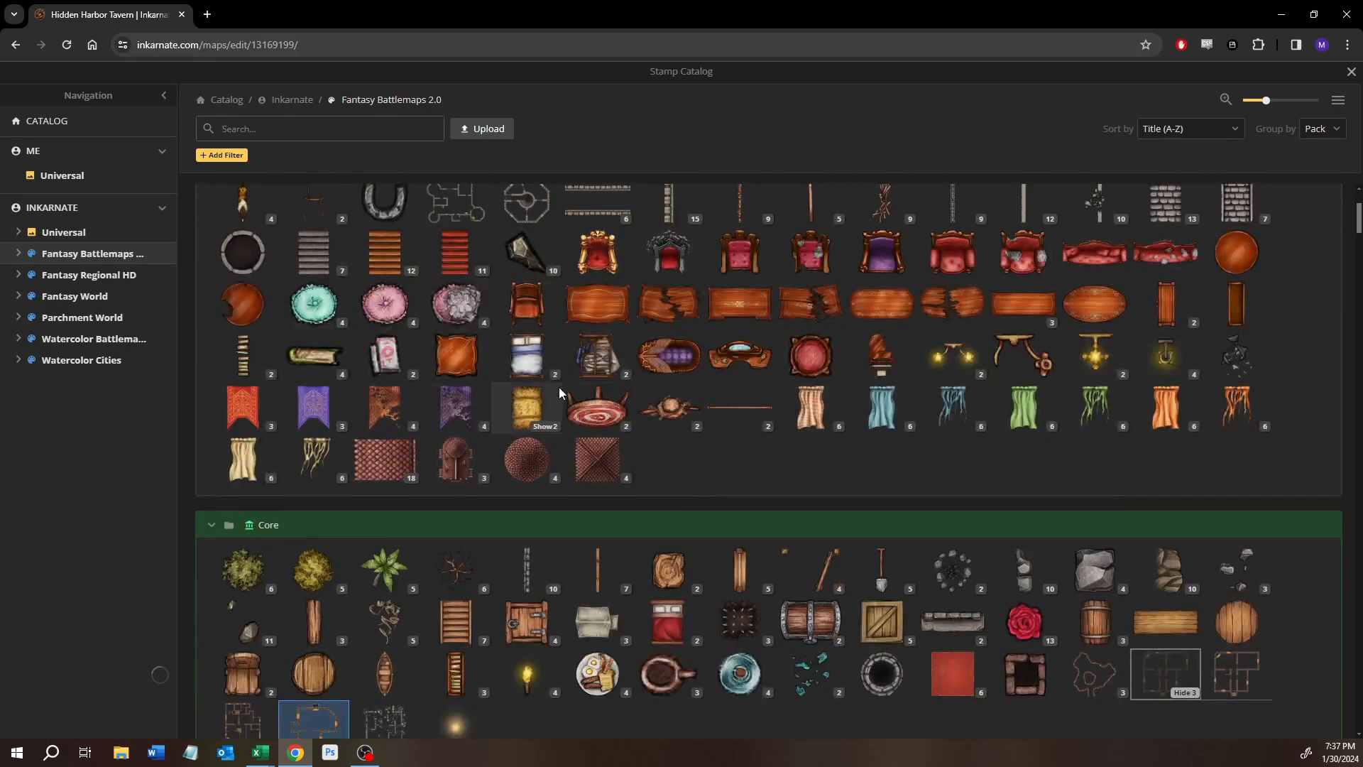
pyautogui.scroll(-2, 559, 389)
pyautogui.moveTo(596, 435)
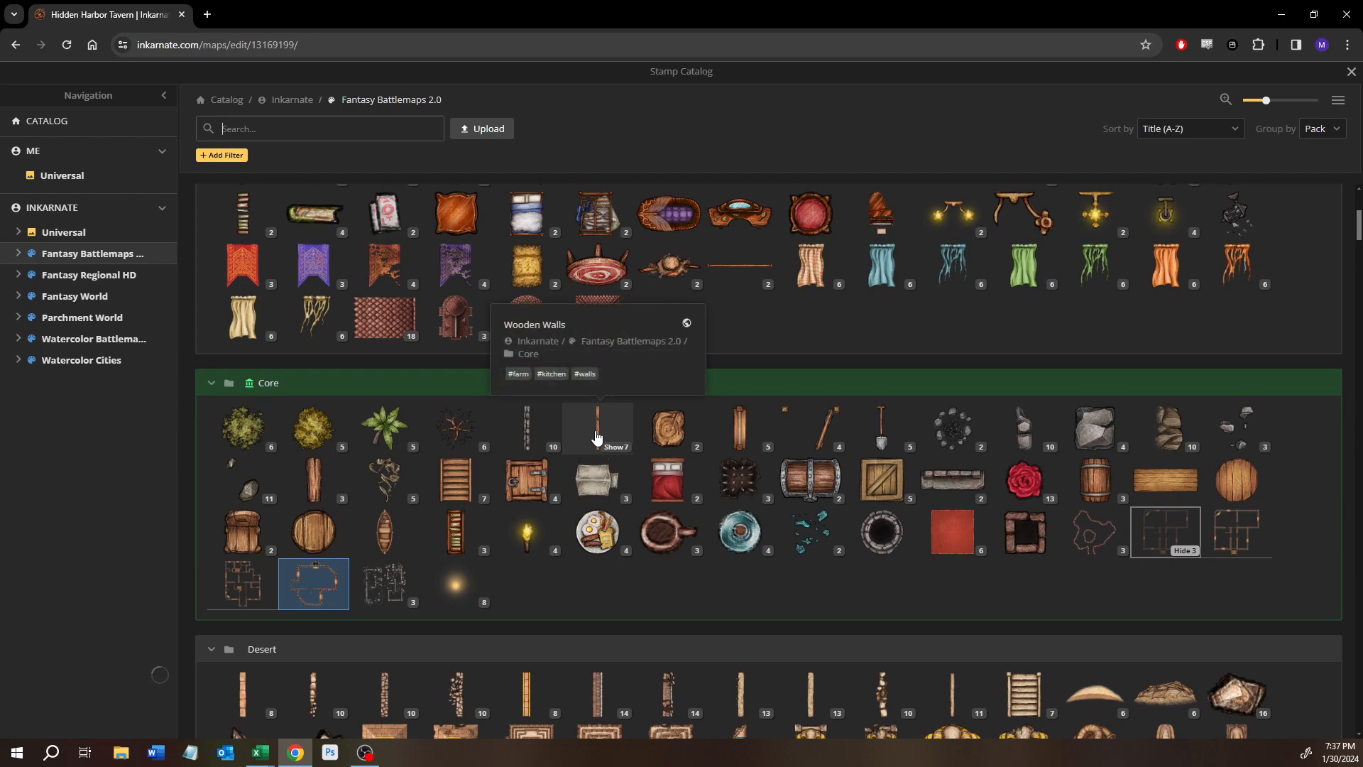
pyautogui.click(596, 435)
# Try a Wooden Walls stamp rotated to 316 and shrunk to size 23 against the stone house's diagonal wall, and delete it.
pyautogui.scroll(5, 901, 254)
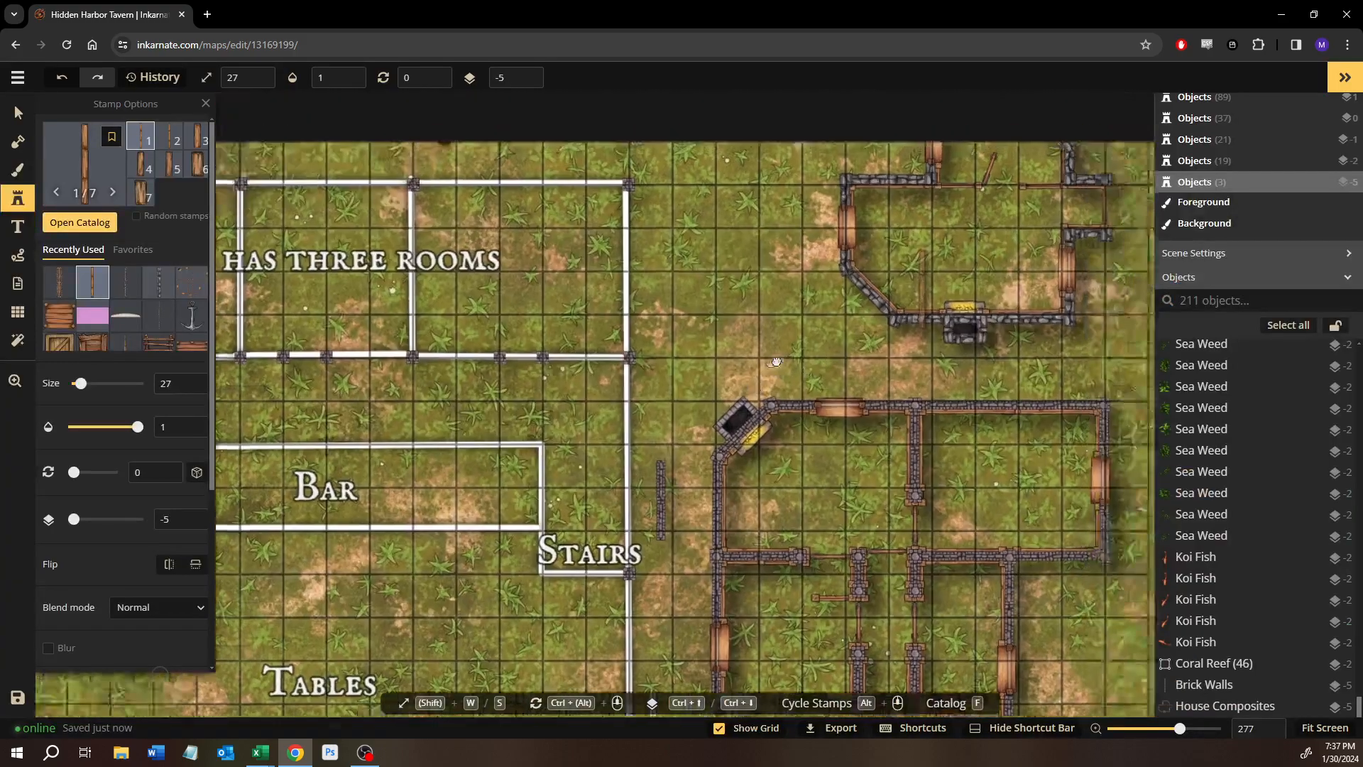
pyautogui.scroll(6, 901, 253)
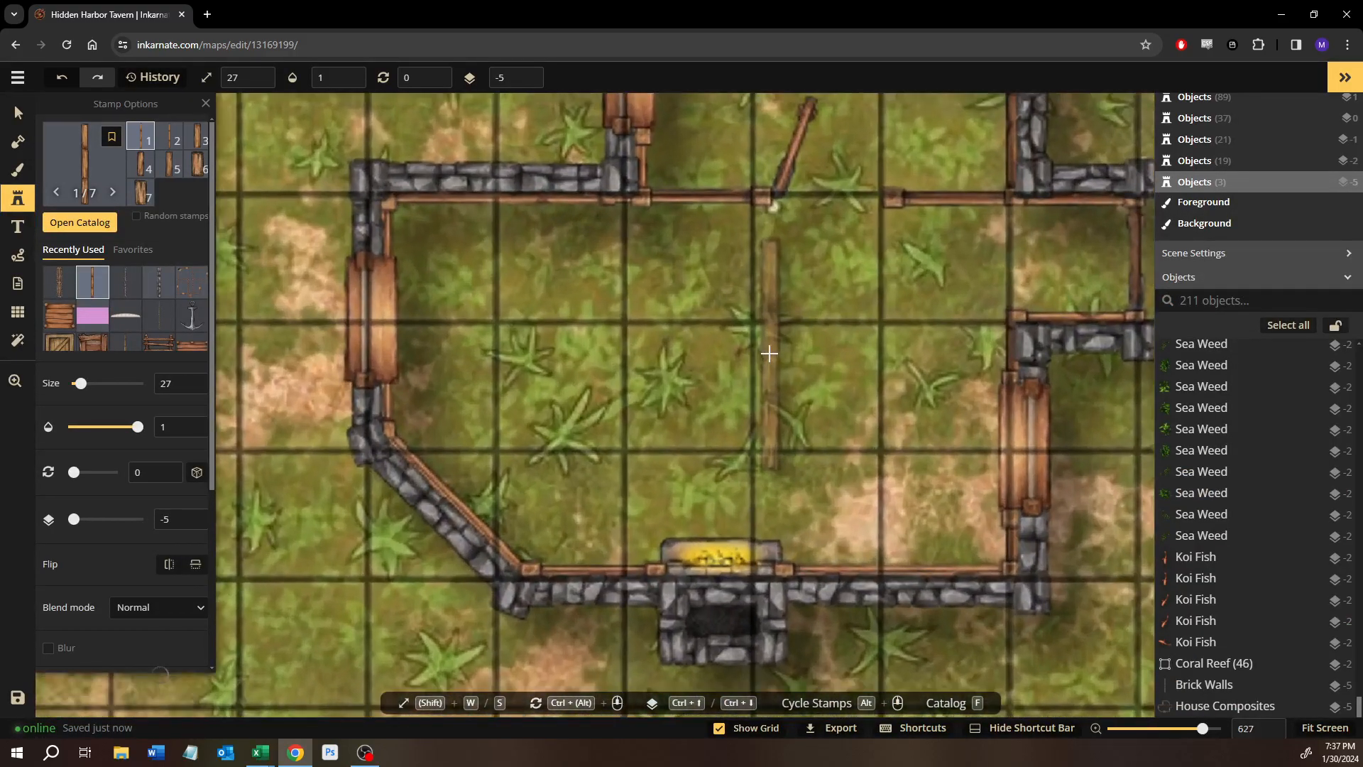
pyautogui.scroll(1, 677, 356)
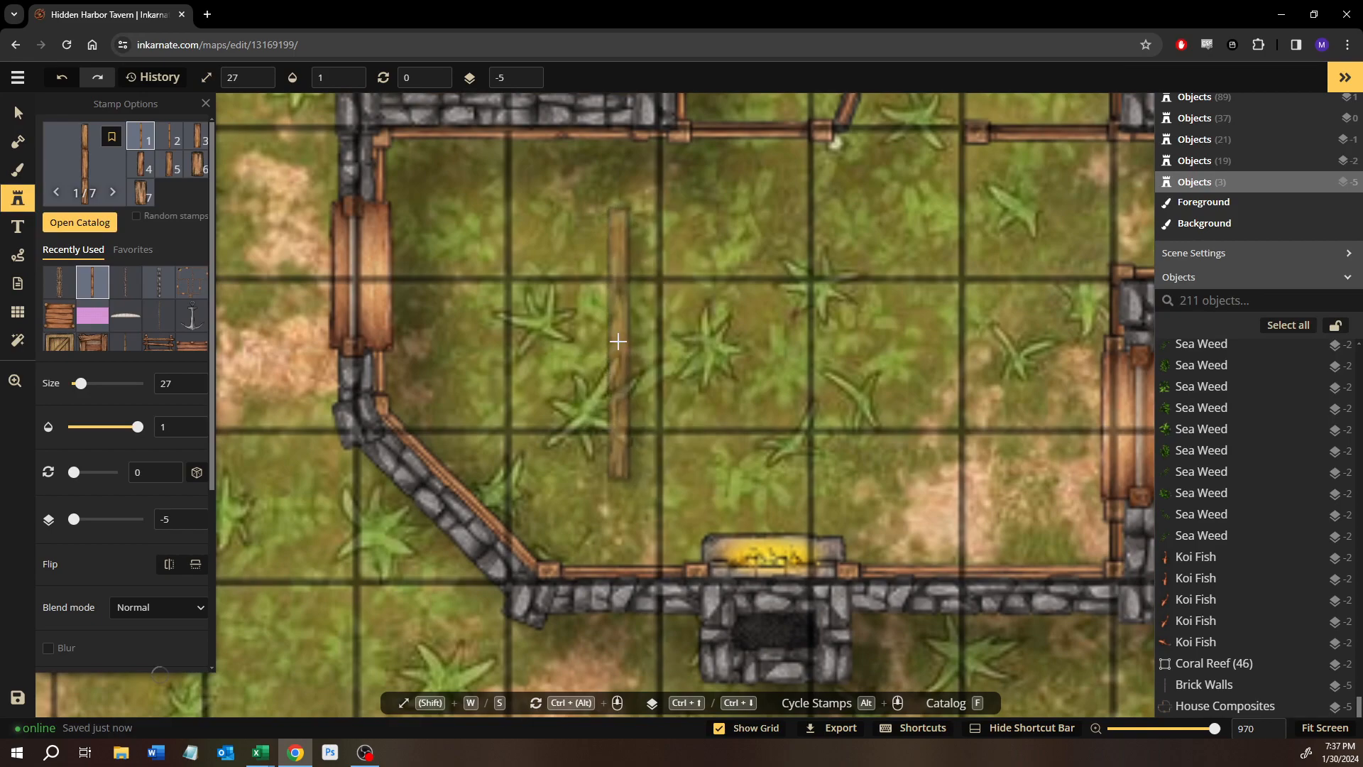
pyautogui.click(645, 338)
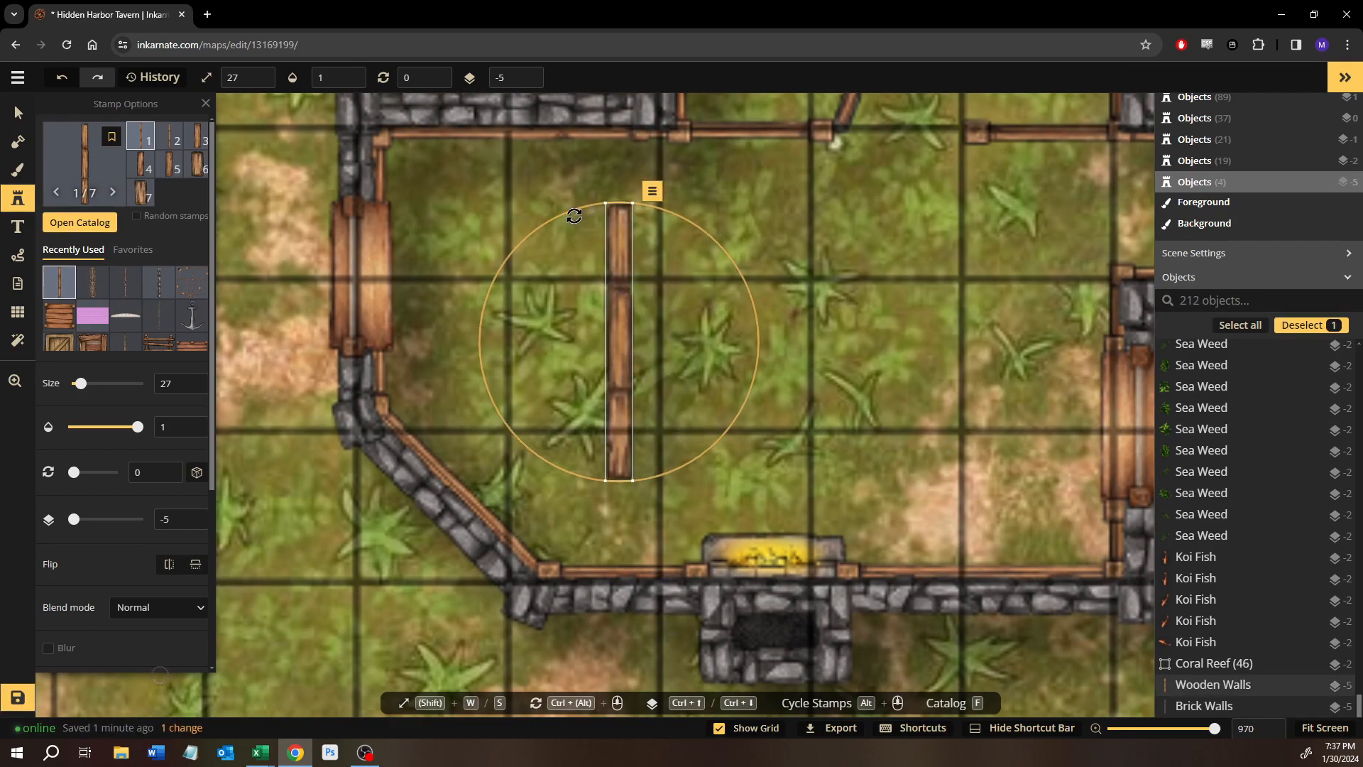
pyautogui.moveTo(573, 215); pyautogui.dragTo(483, 254)
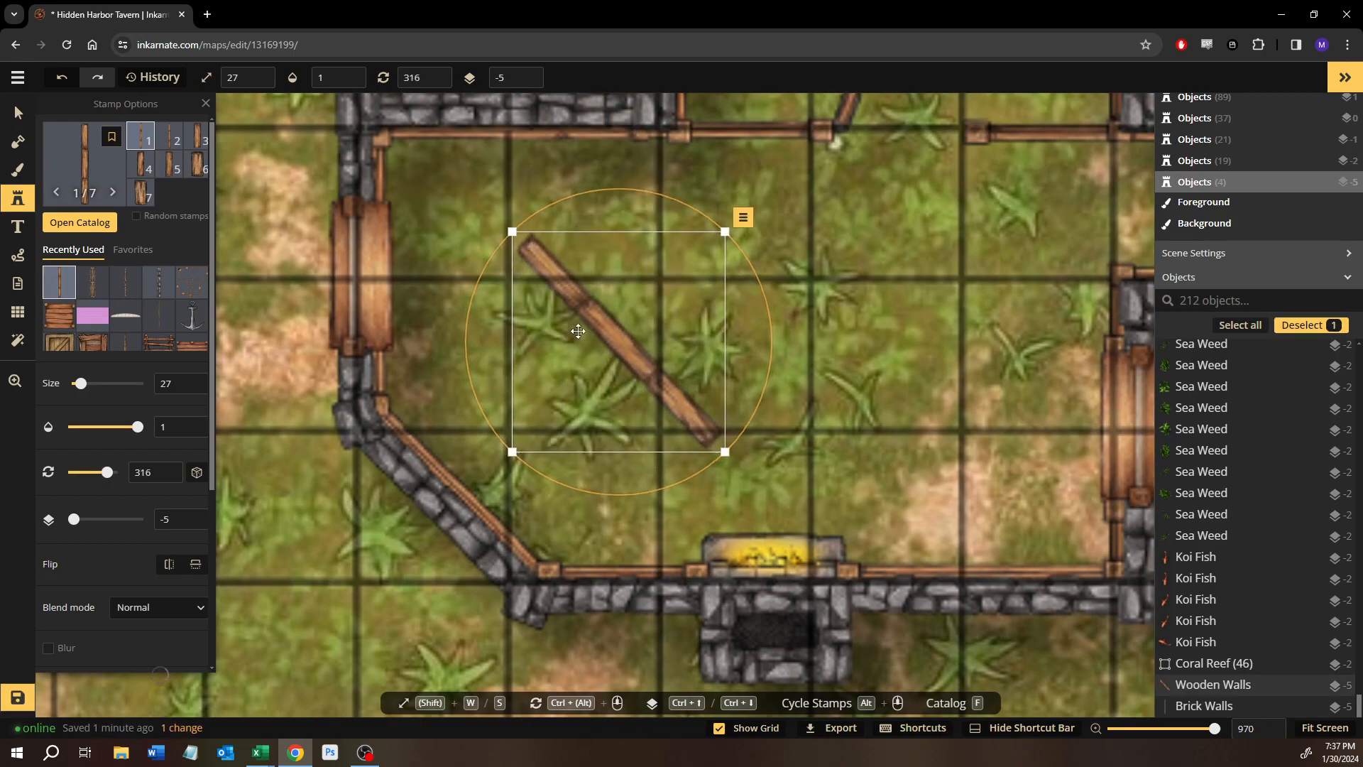
pyautogui.moveTo(578, 330); pyautogui.dragTo(482, 477)
pyautogui.moveTo(598, 595); pyautogui.dragTo(541, 577)
pyautogui.moveTo(516, 524); pyautogui.dragTo(630, 482)
pyautogui.press('Delete')
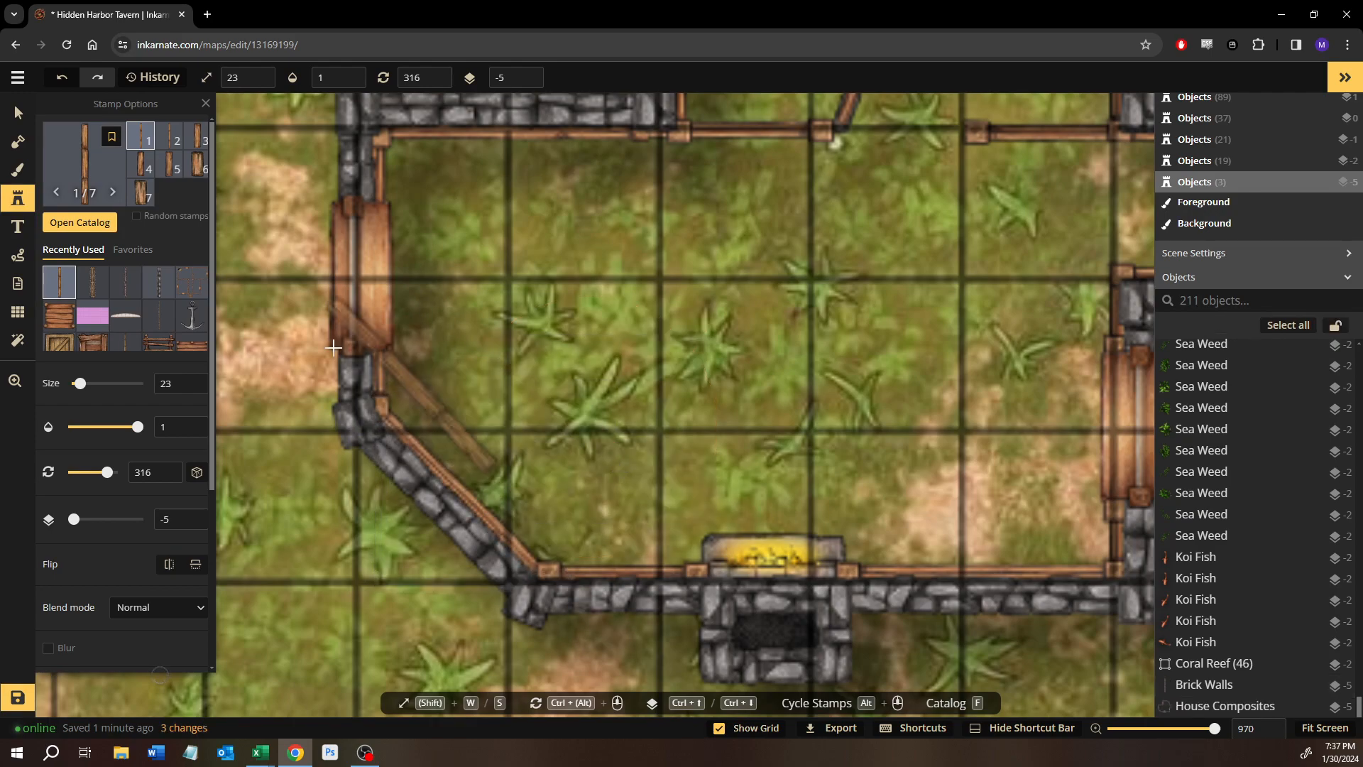
# Examine the palisade and wall stamps in the Castle pack, expand the Brick Walls variants, and leave the catalog.
pyautogui.click(93, 222)
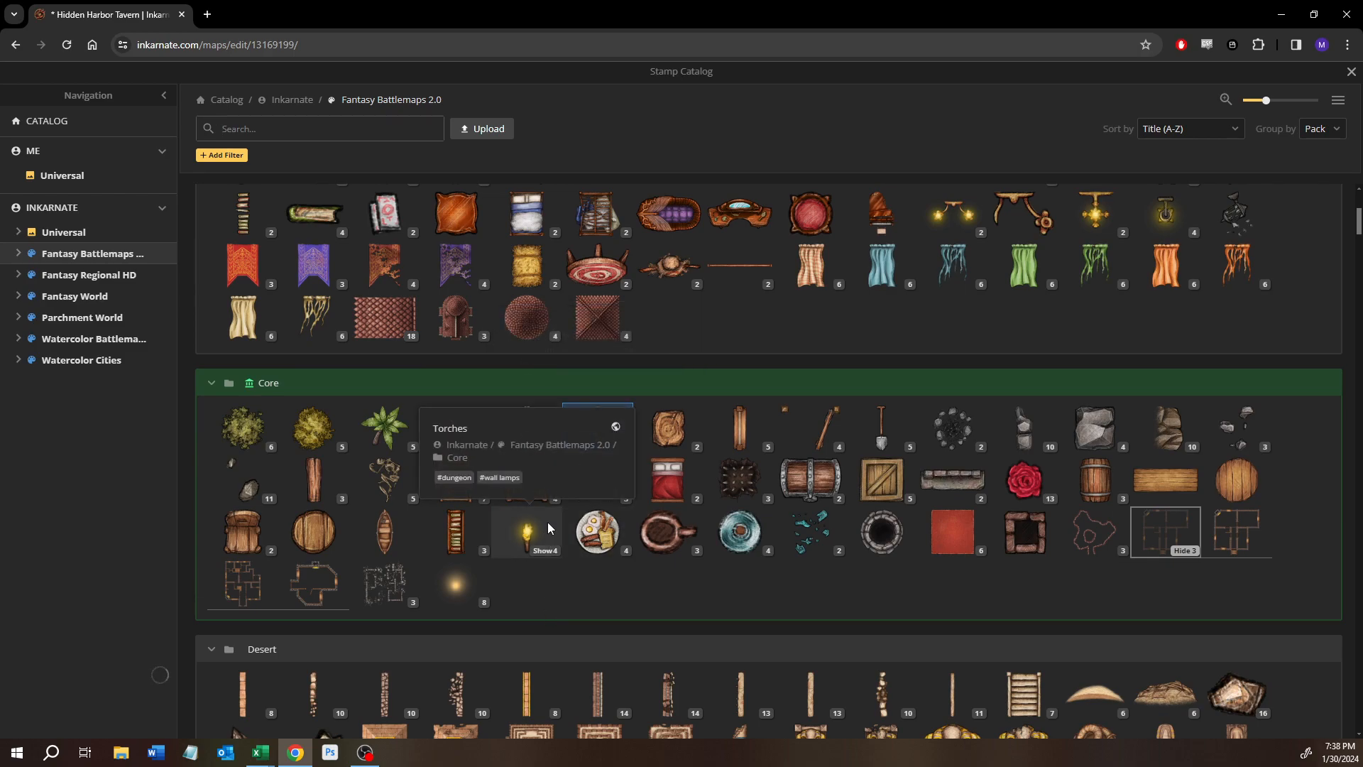
pyautogui.scroll(-1, 547, 525)
pyautogui.scroll(5, 543, 522)
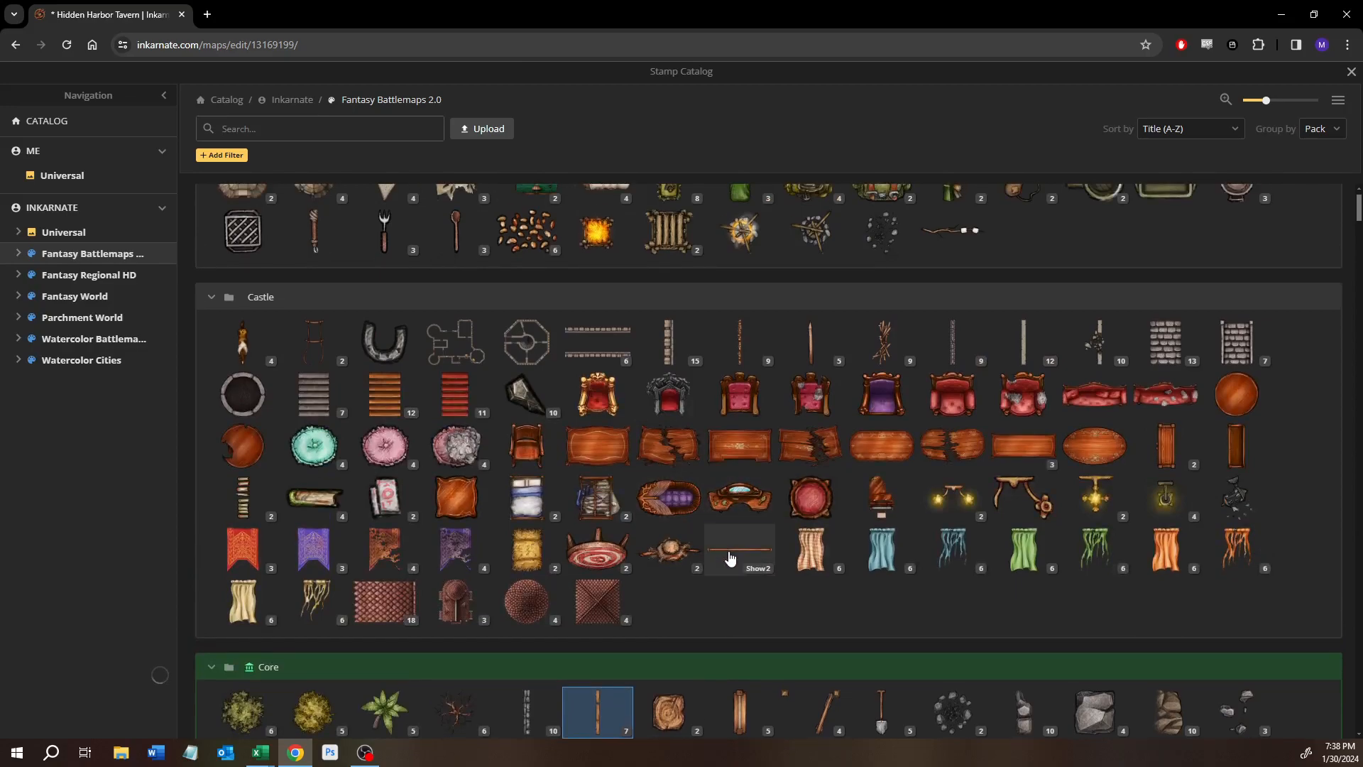
pyautogui.moveTo(728, 557)
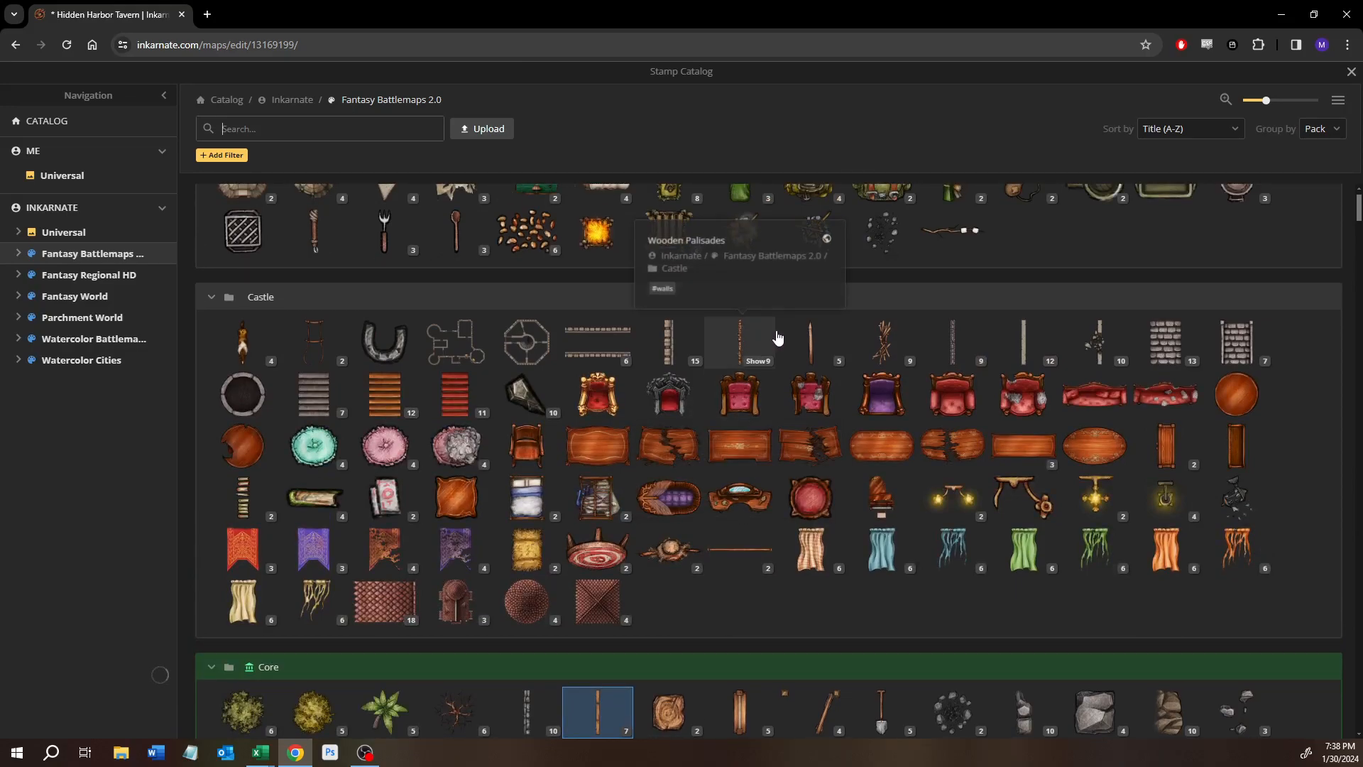
pyautogui.moveTo(805, 344)
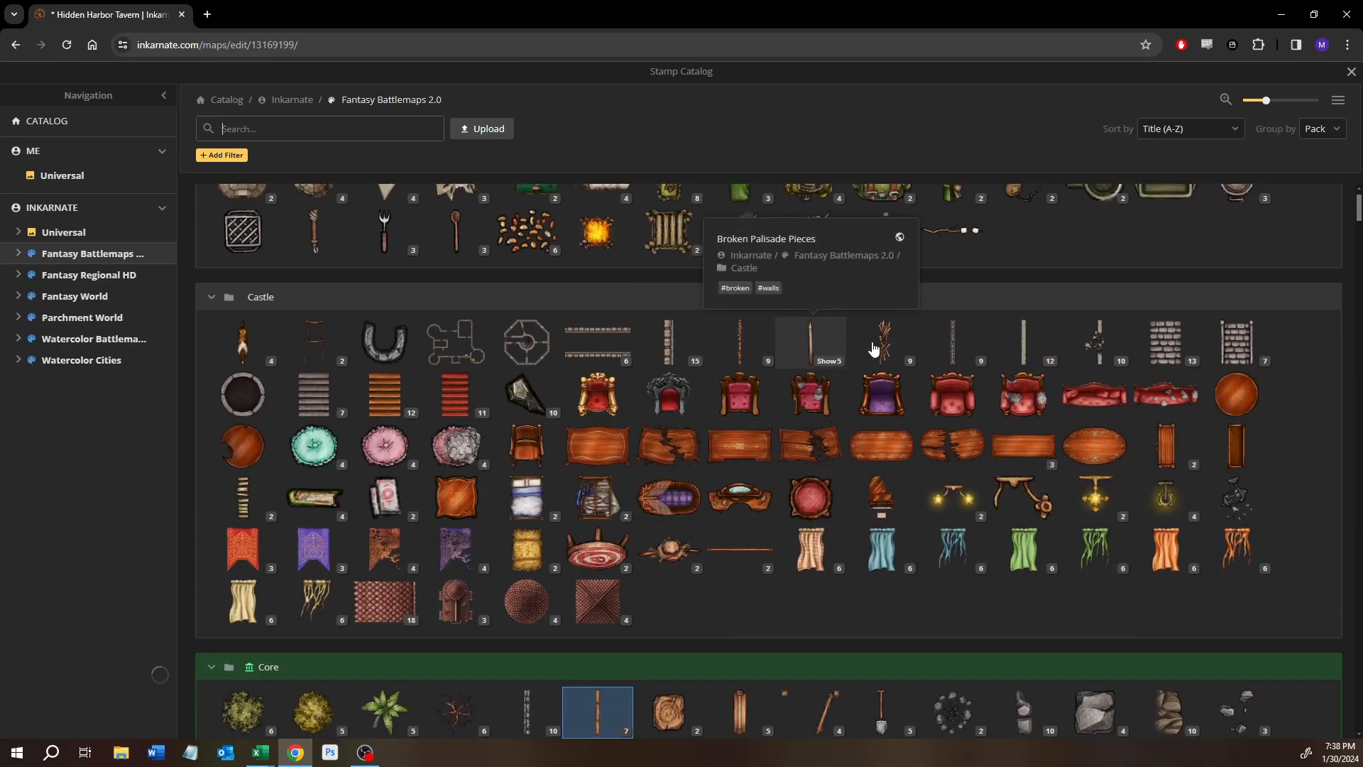
pyautogui.moveTo(875, 350)
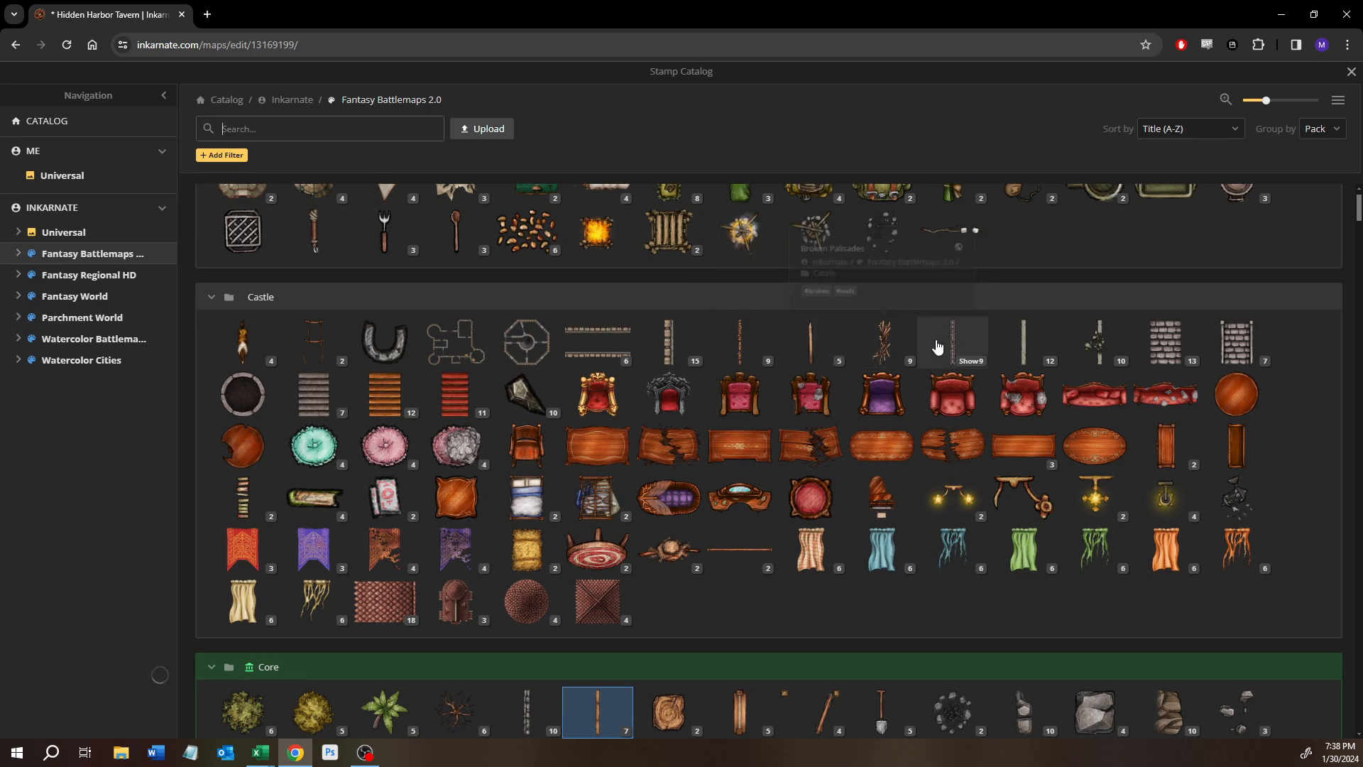
pyautogui.moveTo(937, 347)
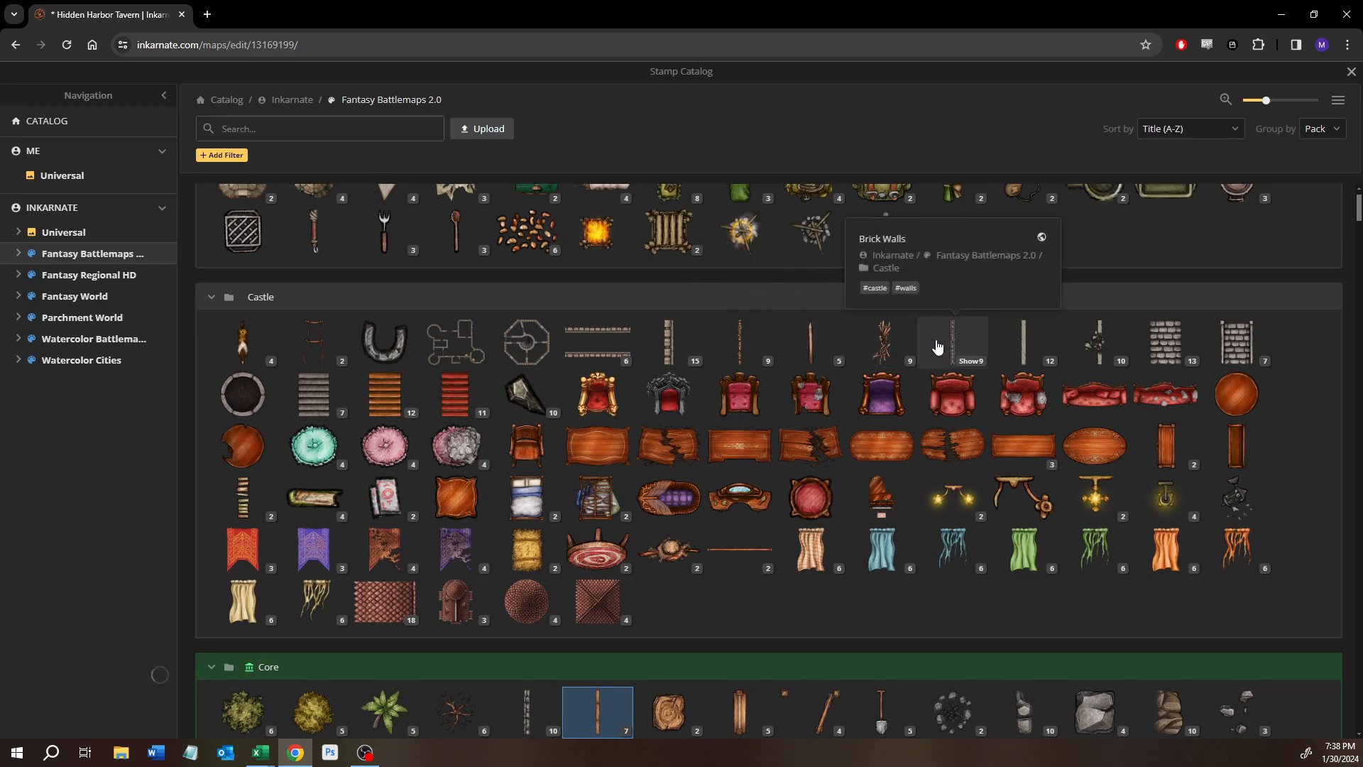
pyautogui.click(973, 361)
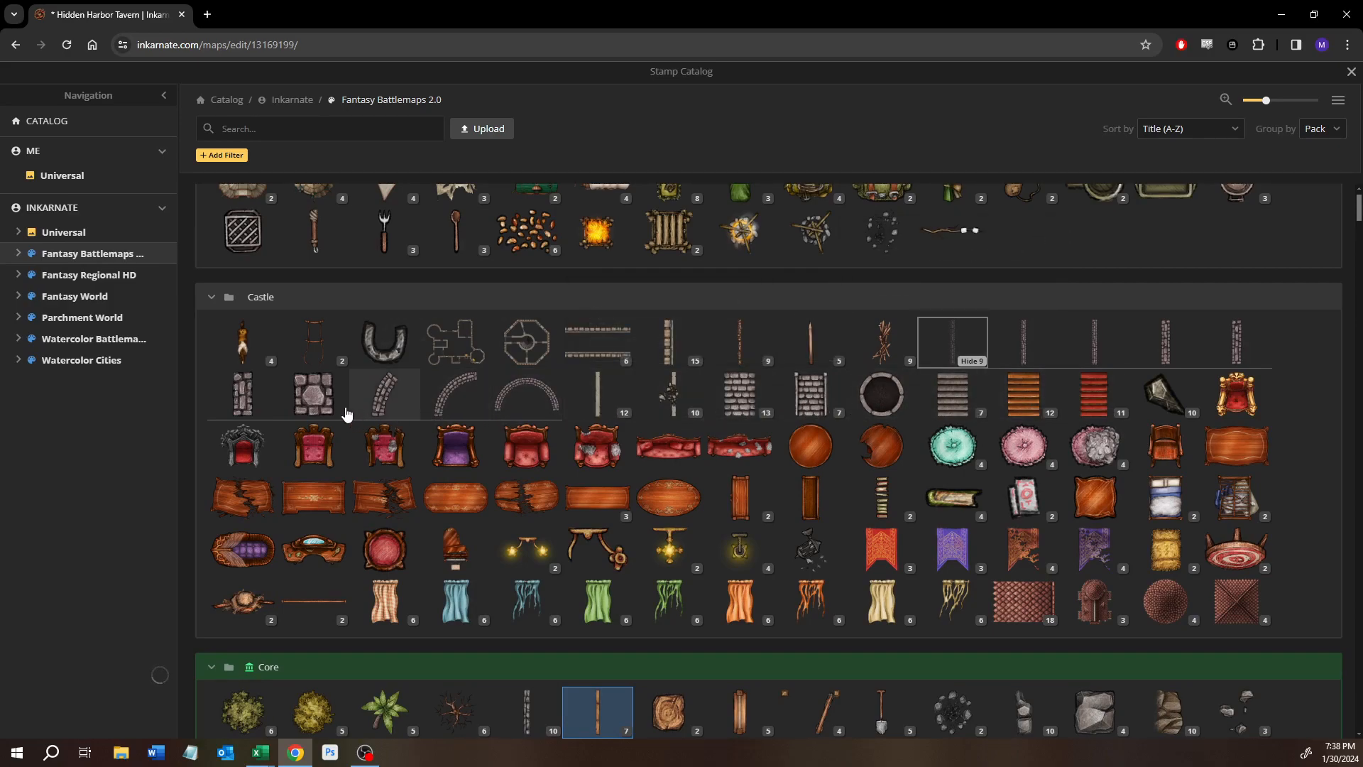
pyautogui.moveTo(280, 363)
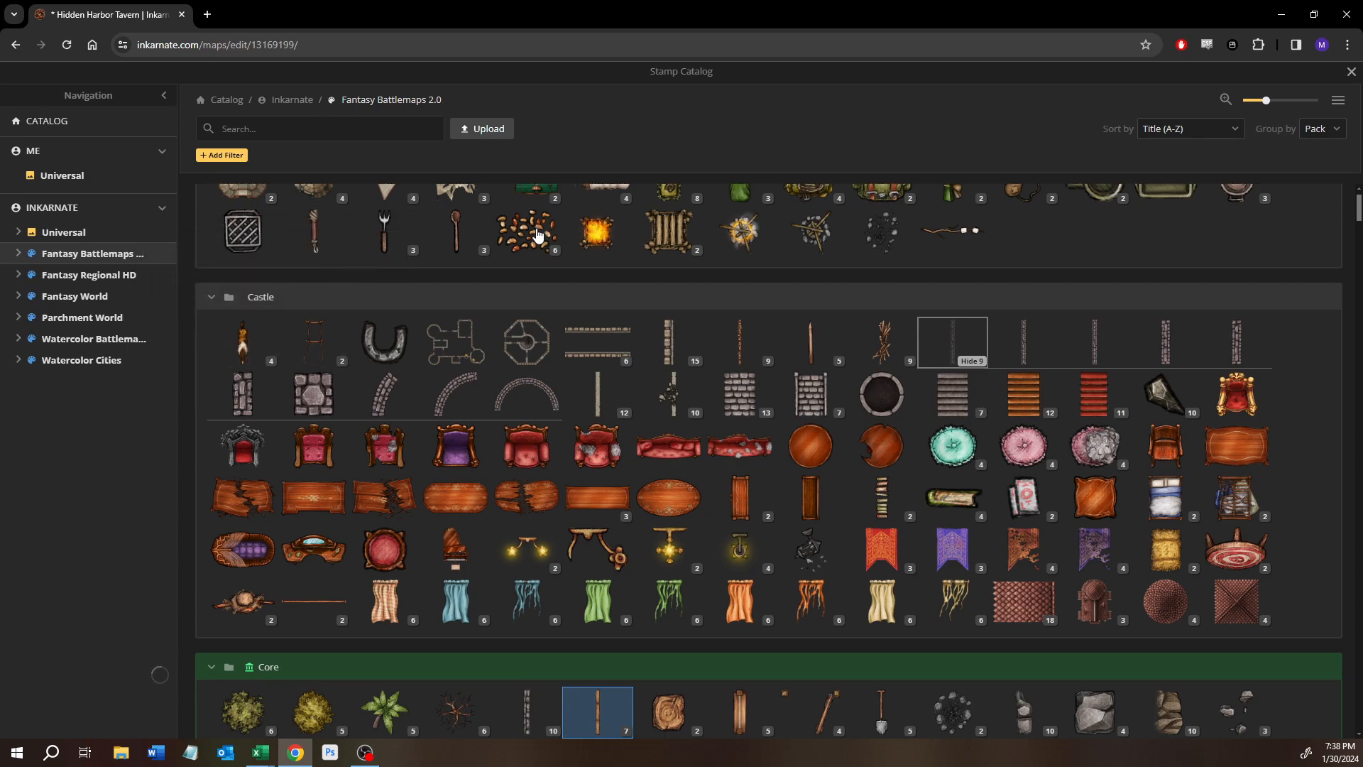
pyautogui.click(1351, 73)
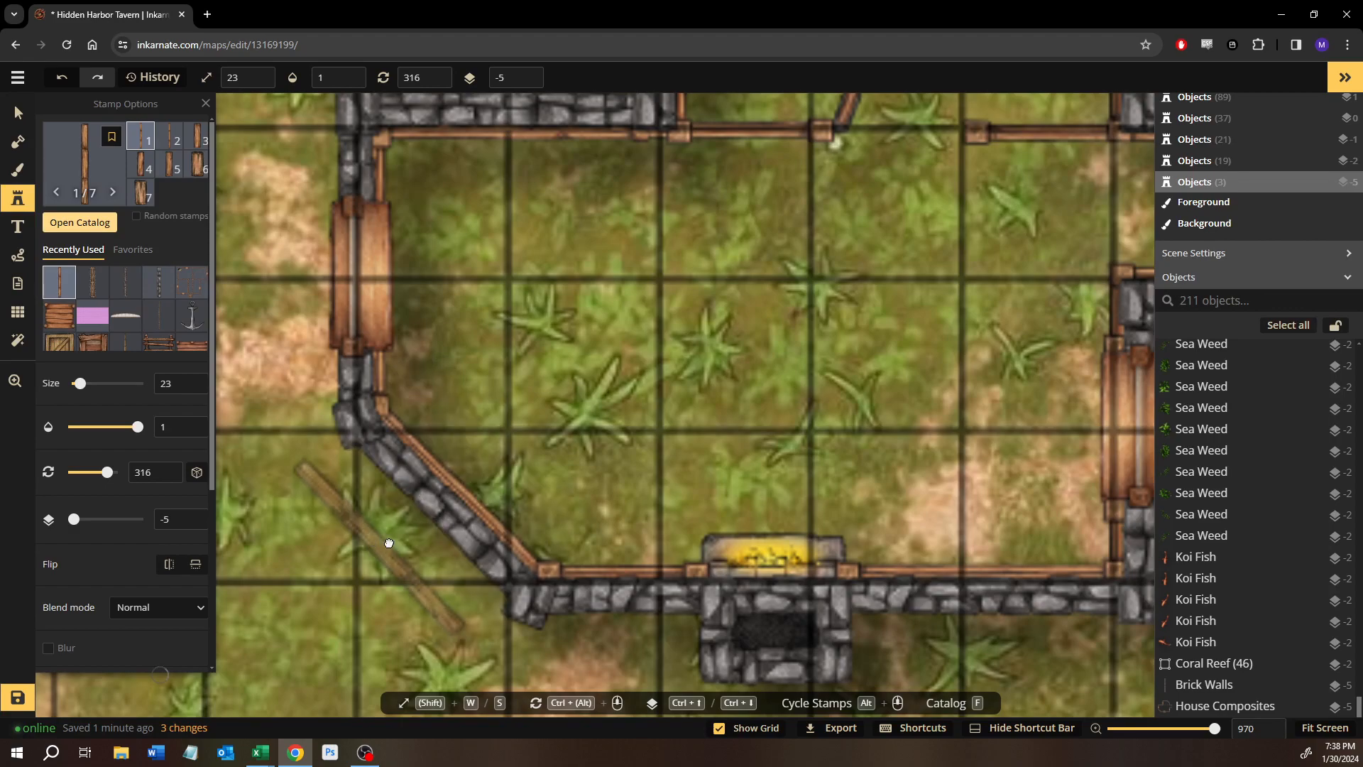
# Place a Wooden Walls stamp, bring it beside the loose brick wall segment near the stairs, and rotate it upright to 1.
pyautogui.moveTo(387, 549); pyautogui.dragTo(1037, 314)
pyautogui.click(724, 403)
pyautogui.moveTo(577, 519); pyautogui.dragTo(610, 160)
pyautogui.click(18, 113)
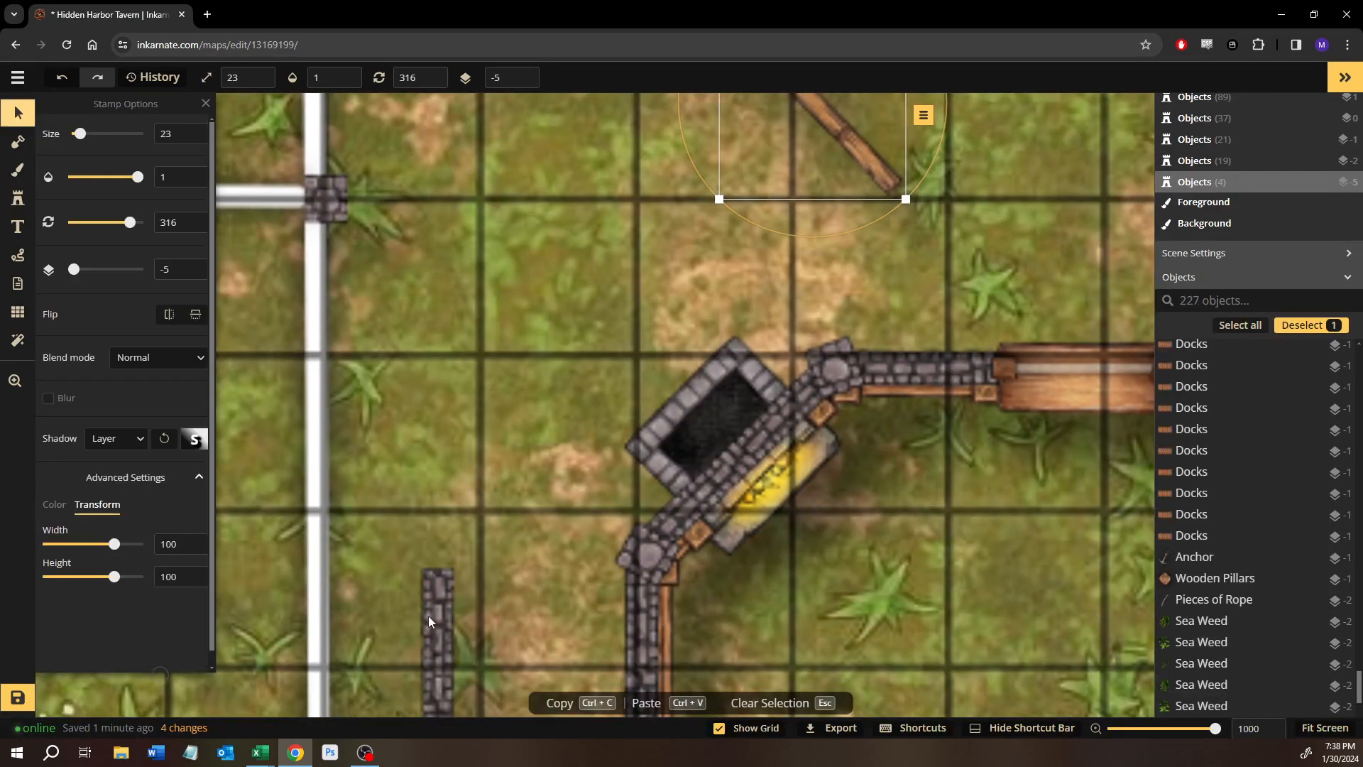
pyautogui.click(453, 618)
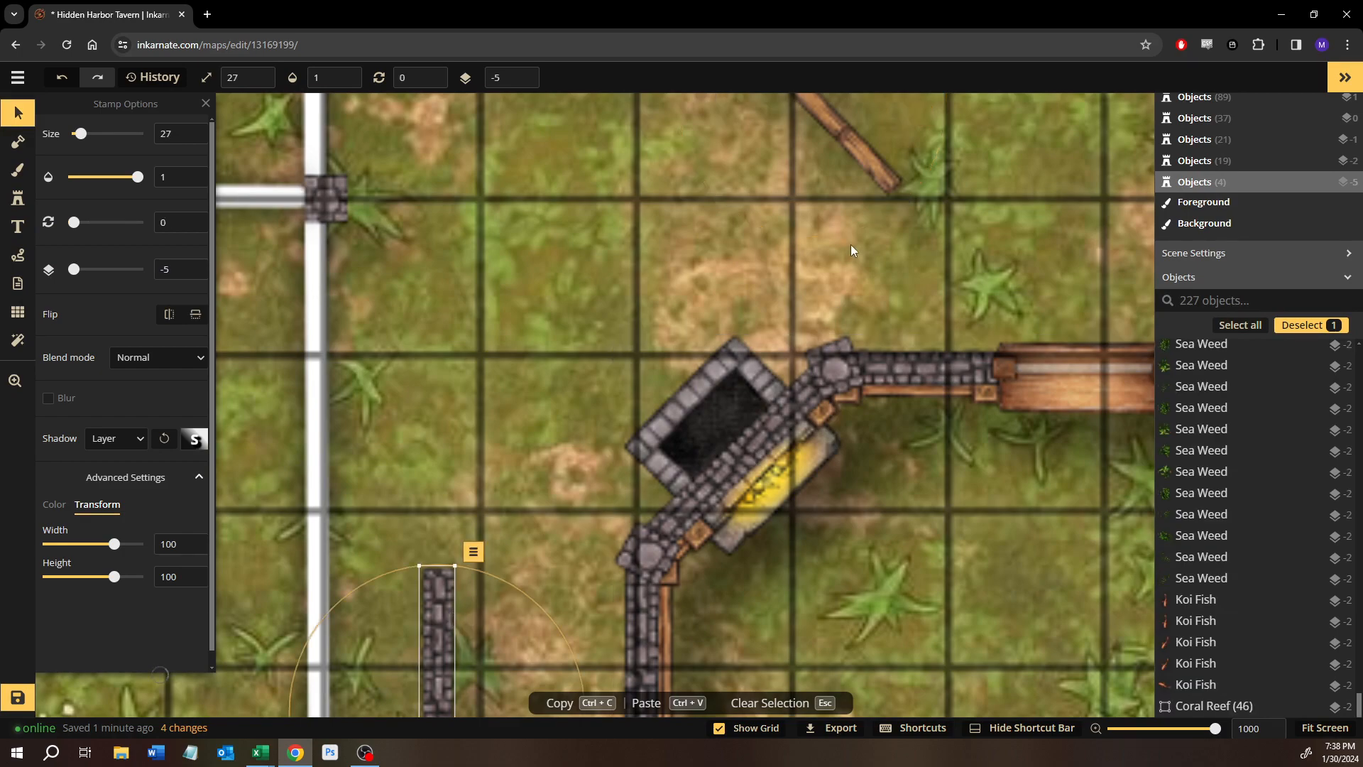
pyautogui.moveTo(874, 175); pyautogui.dragTo(464, 308)
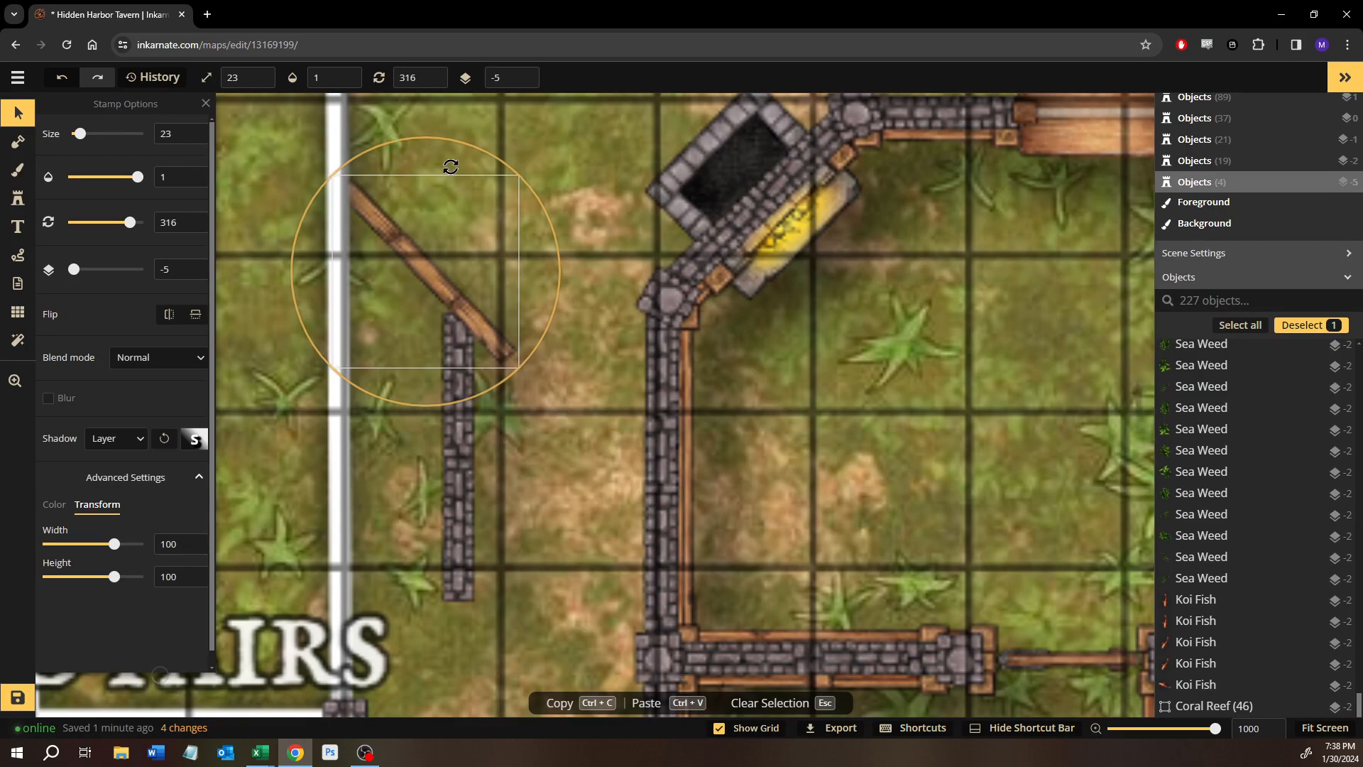
pyautogui.moveTo(451, 166)
pyautogui.mouseDown()
pyautogui.moveTo(497, 186)
pyautogui.moveTo(471, 182)
pyautogui.mouseUp()
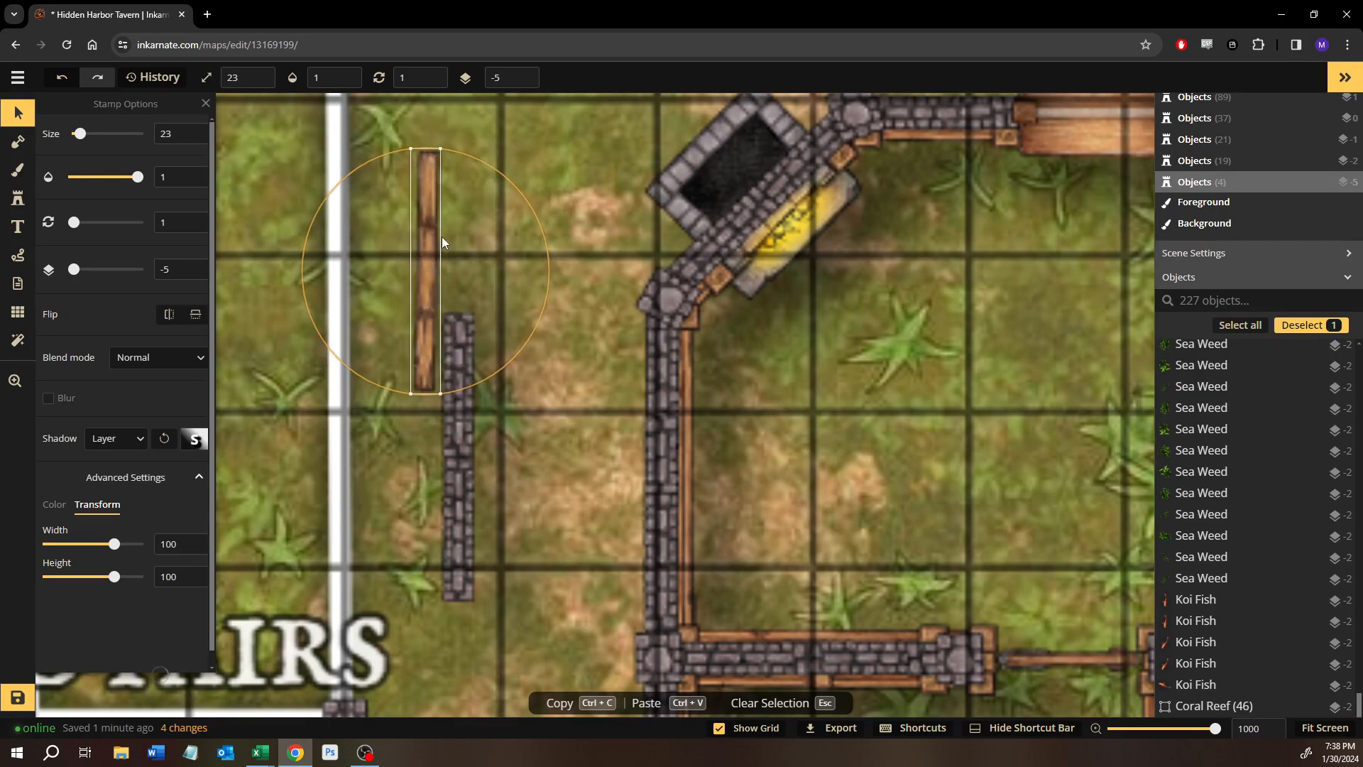
# Align the wooden wall along the loose brick wall's right side at size 27, and set the brick wall to size 26.
pyautogui.moveTo(439, 334); pyautogui.dragTo(476, 451)
pyautogui.click(455, 326)
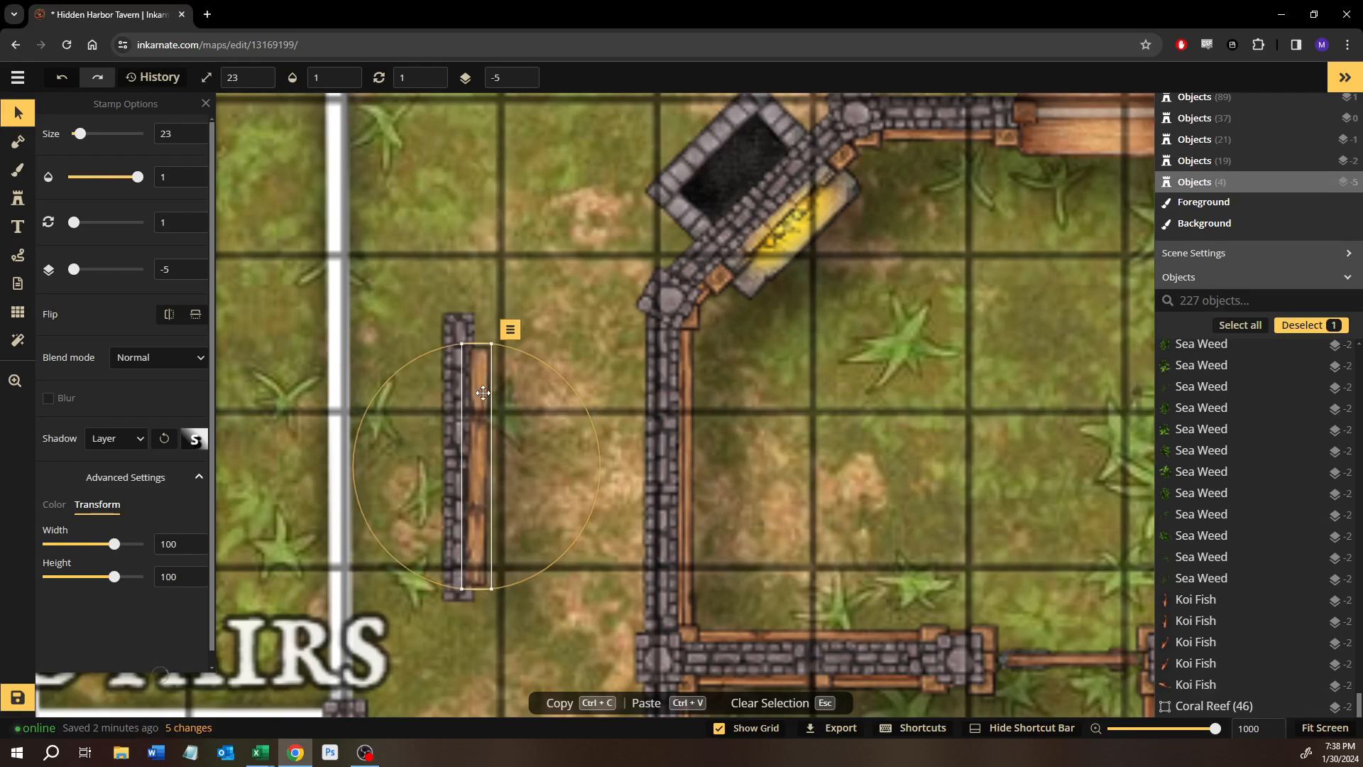
pyautogui.scroll(5, 483, 392)
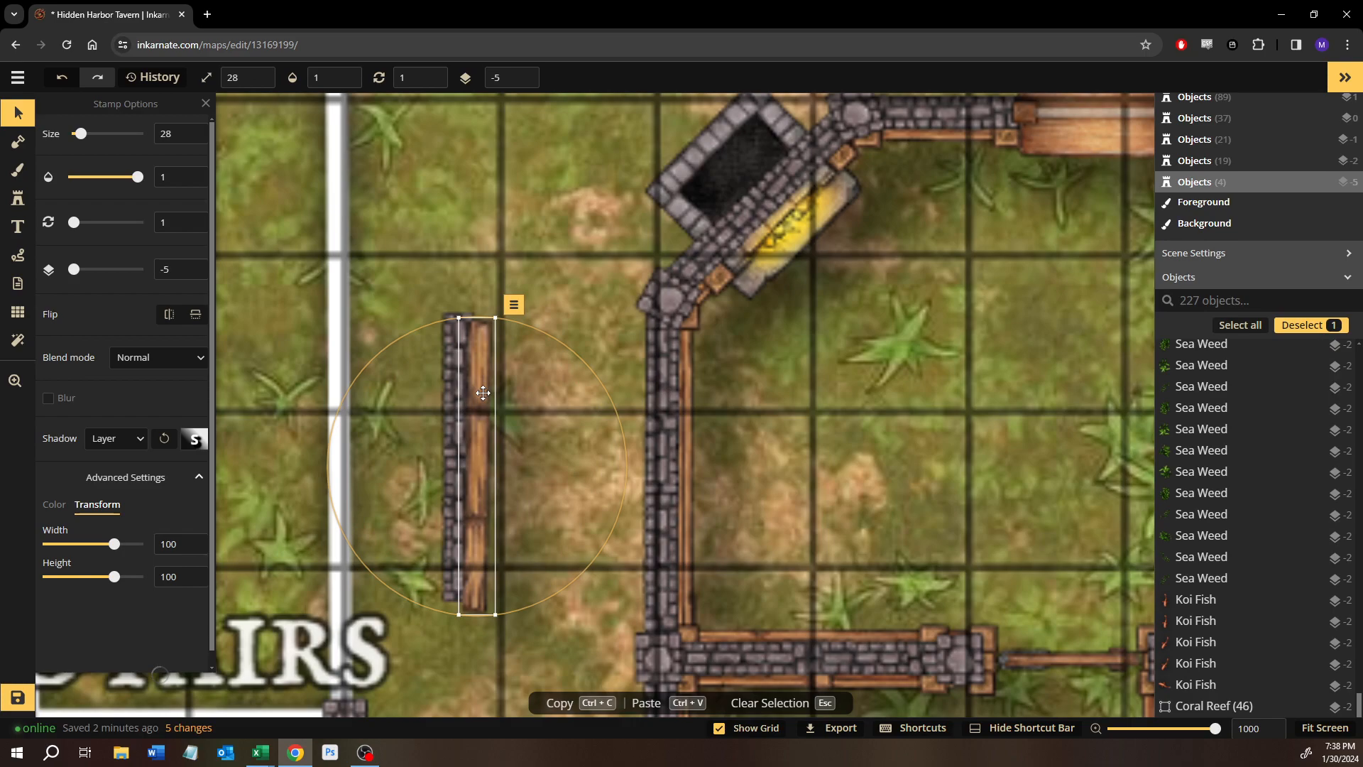
pyautogui.scroll(-1, 483, 392)
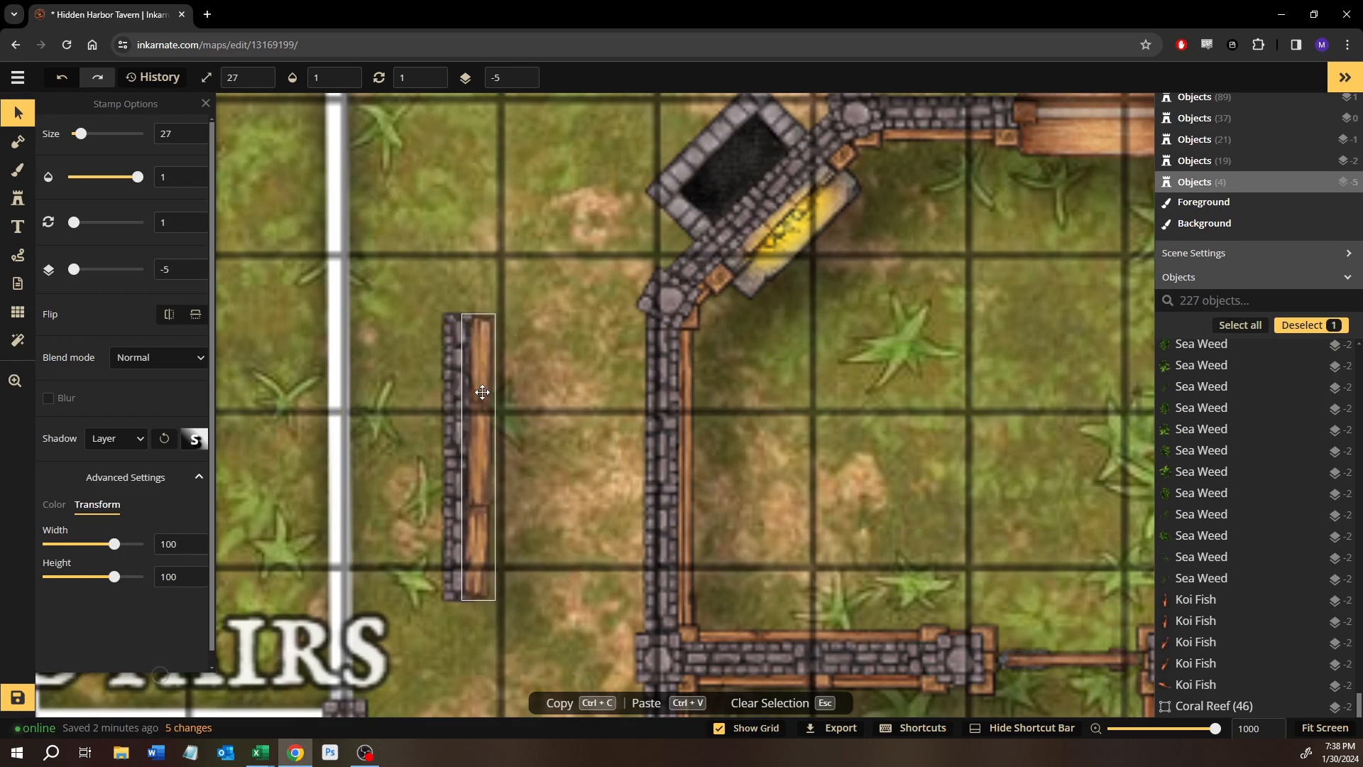
pyautogui.moveTo(482, 392); pyautogui.dragTo(491, 392)
pyautogui.click(464, 398)
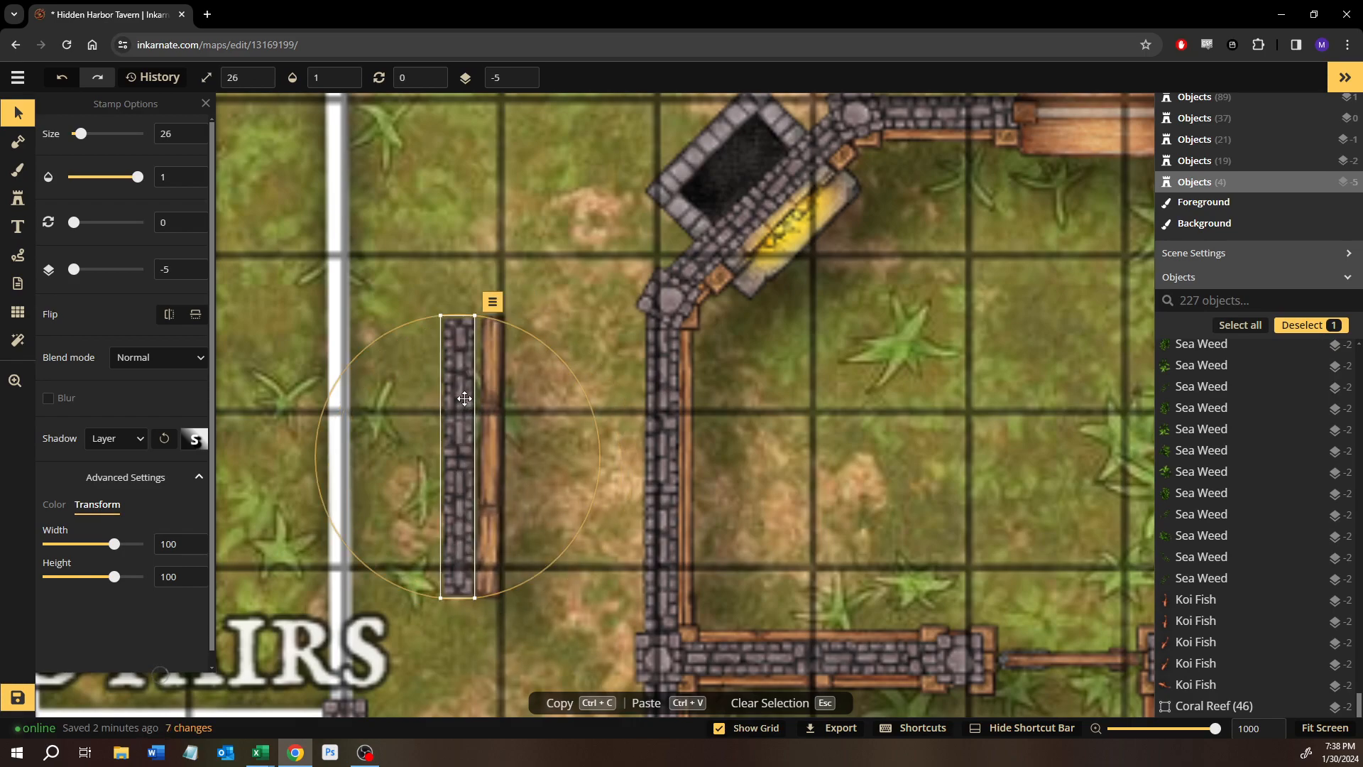
# Set the loose brick wall to size 27 and move the wooden wall left so it overlaps the brick wall's right side.
pyautogui.scroll(-1, 464, 398)
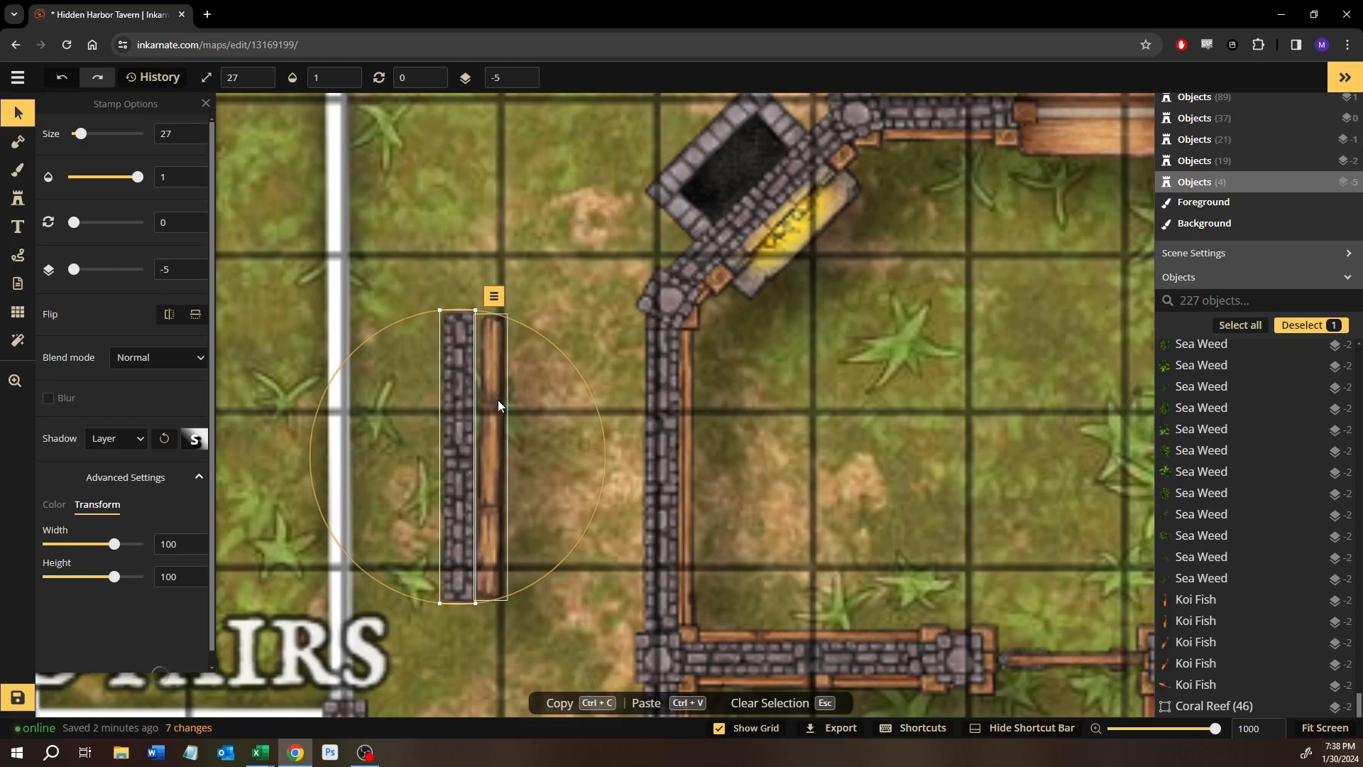
pyautogui.click(573, 305)
pyautogui.click(498, 436)
pyautogui.moveTo(498, 436); pyautogui.dragTo(485, 436)
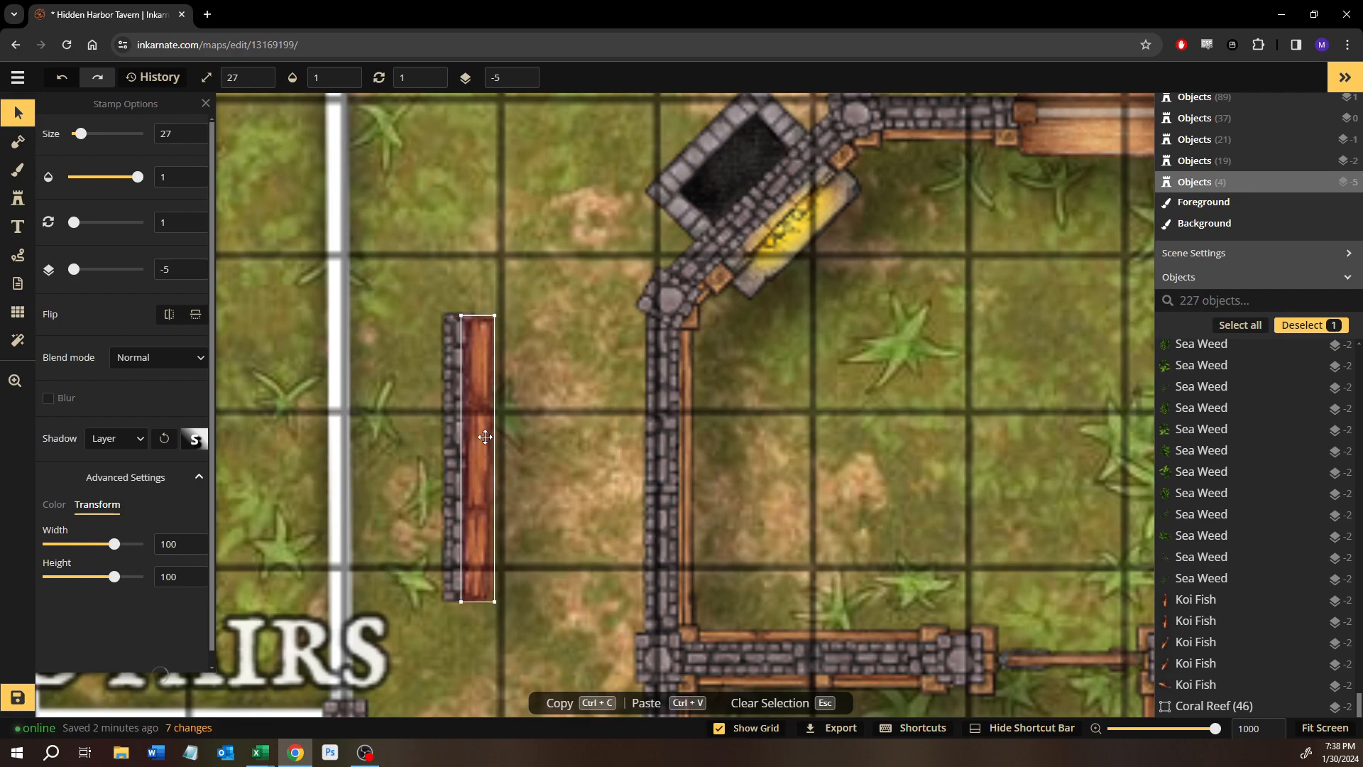
pyautogui.click(485, 438)
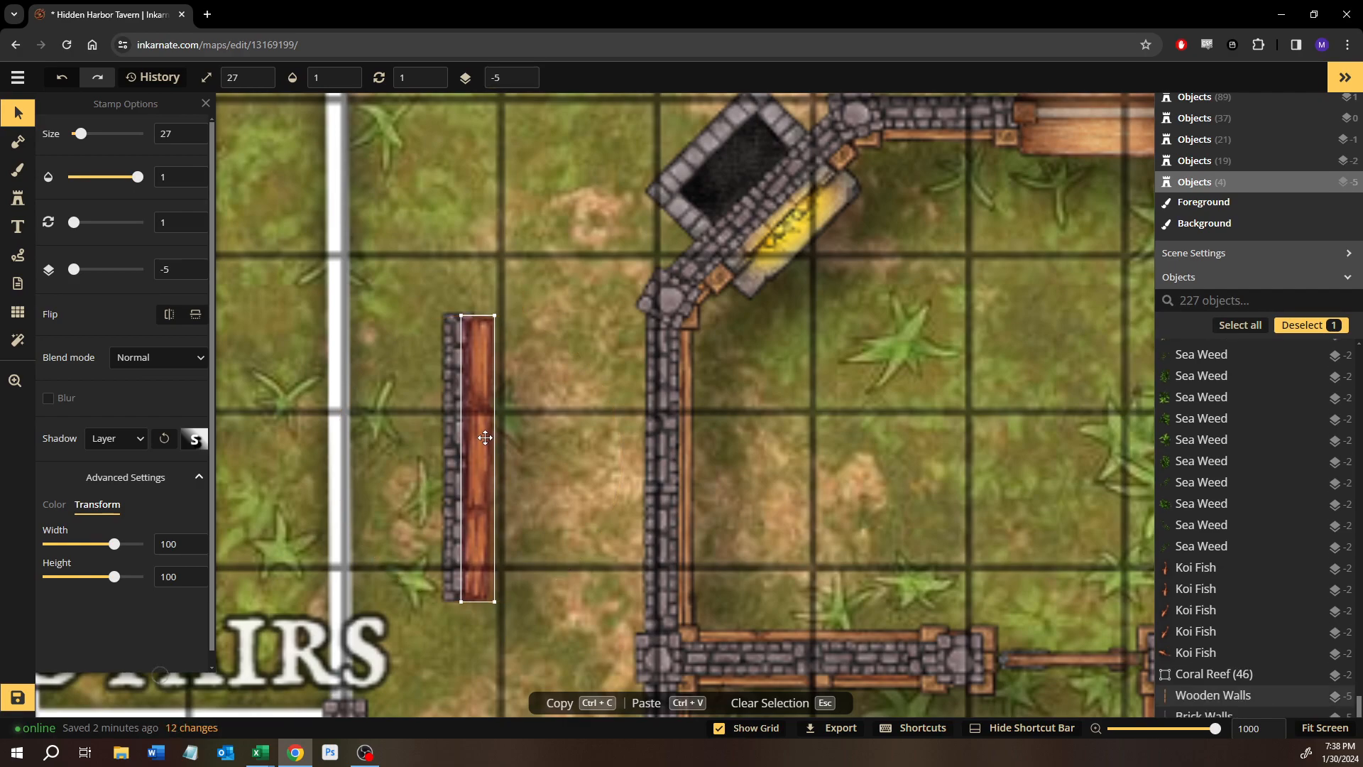
# Raise the loose brick wall to layer -4, above the wooden wall, and nudge it slightly right.
pyautogui.click(454, 434)
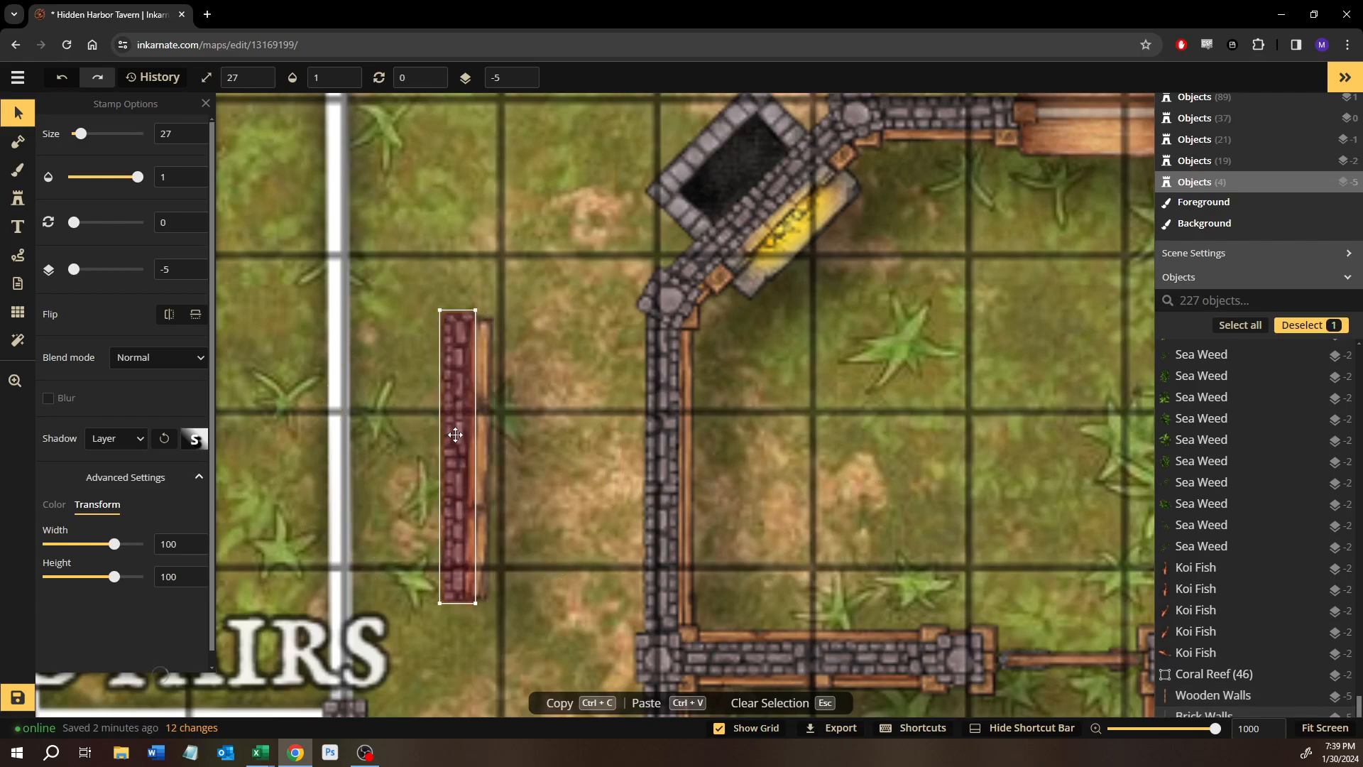
pyautogui.press('pageup')
pyautogui.click(646, 476)
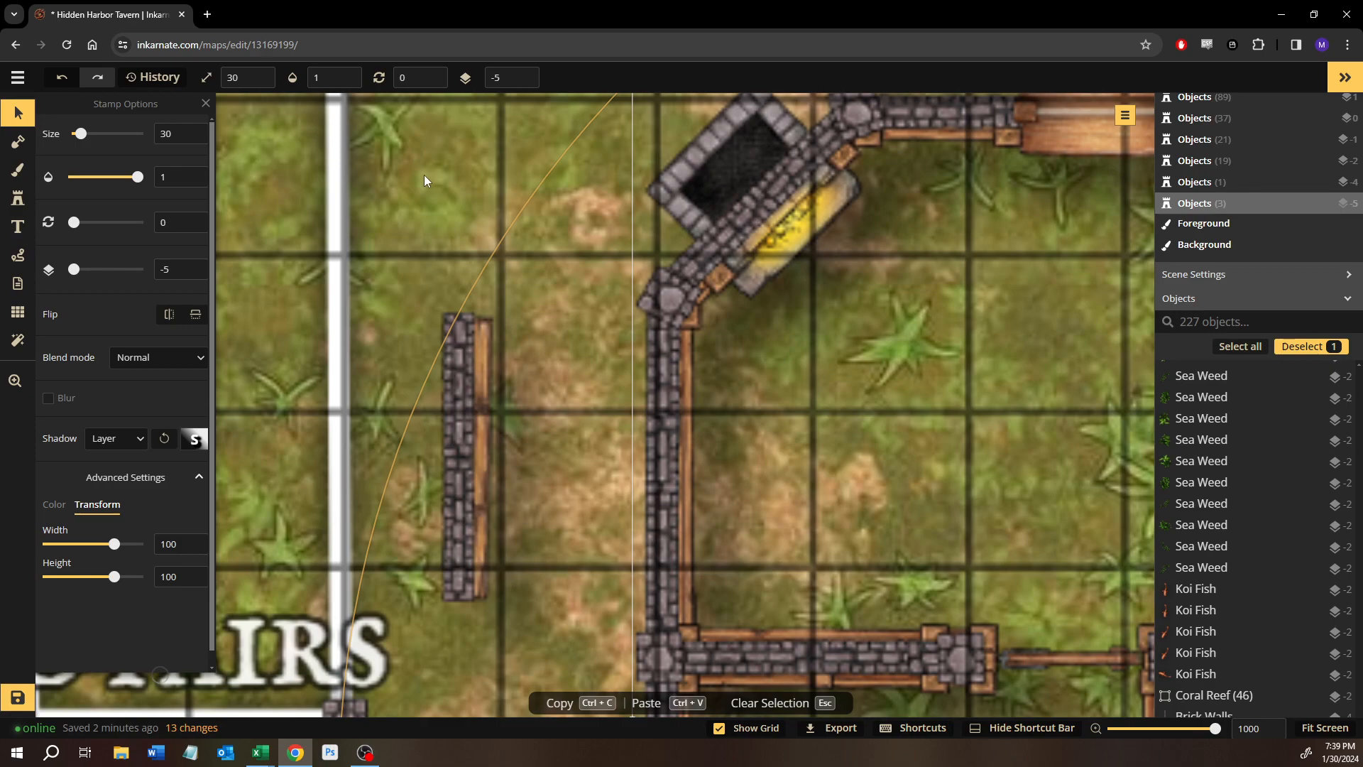
pyautogui.press('Escape')
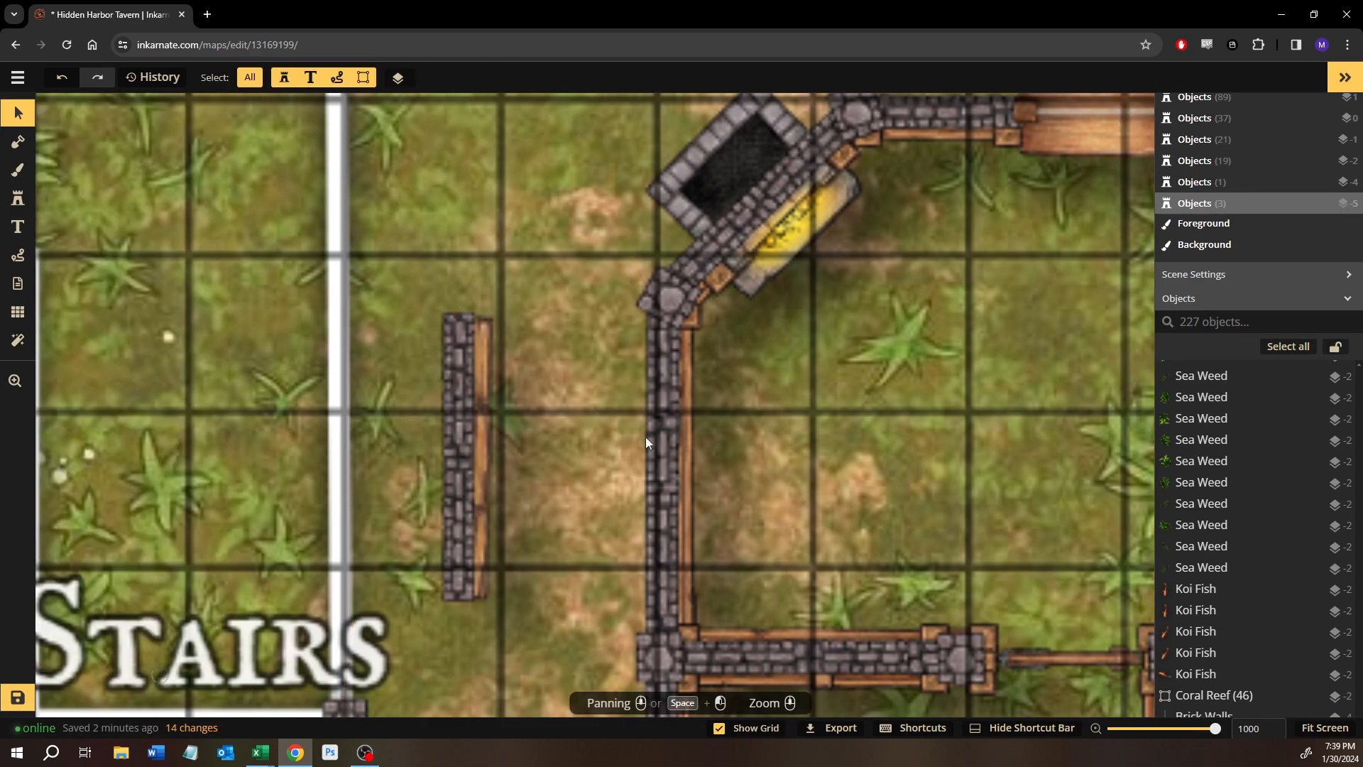
pyautogui.click(458, 461)
pyautogui.press('Escape')
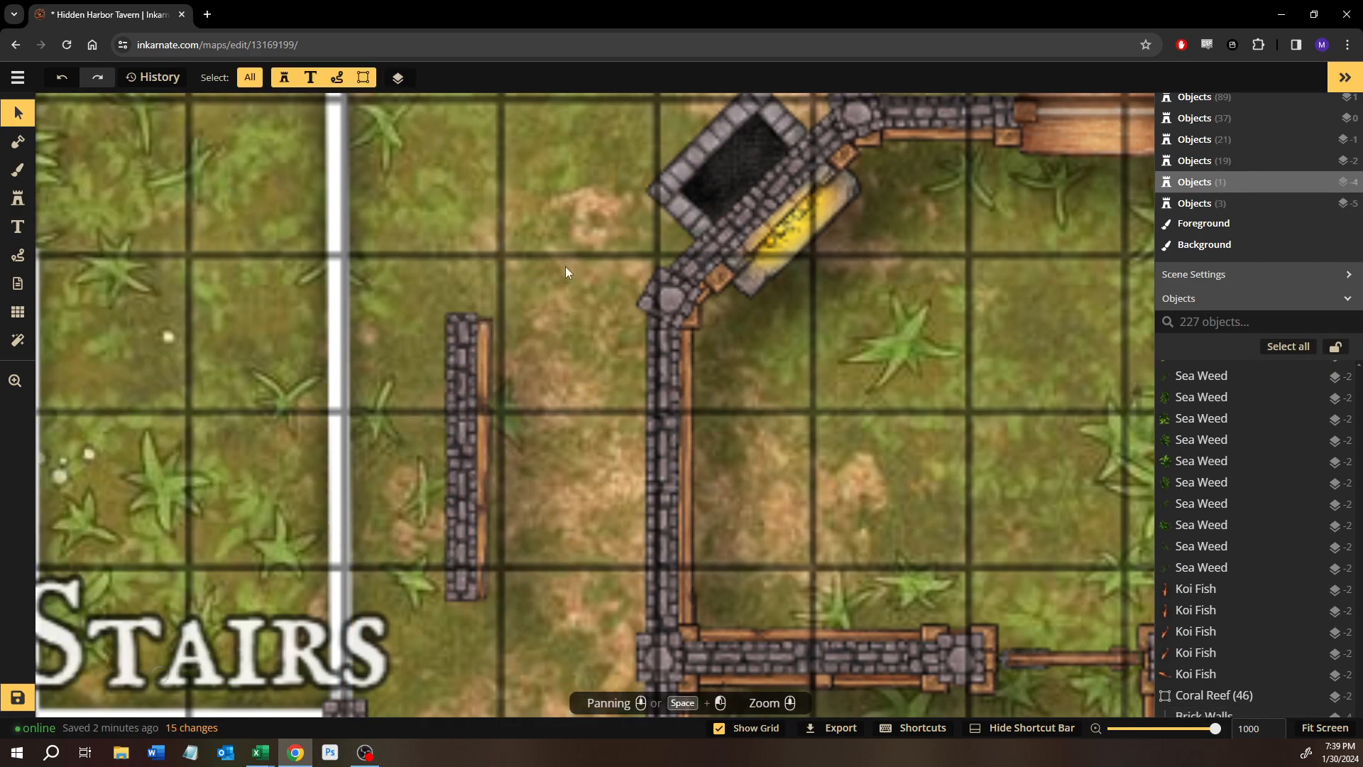
# Move the loose brick and wooden walls together to the right, closer to the stone house's outer wall.
pyautogui.moveTo(421, 248); pyautogui.dragTo(512, 556)
pyautogui.moveTo(449, 475); pyautogui.dragTo(511, 478)
pyautogui.click(466, 247)
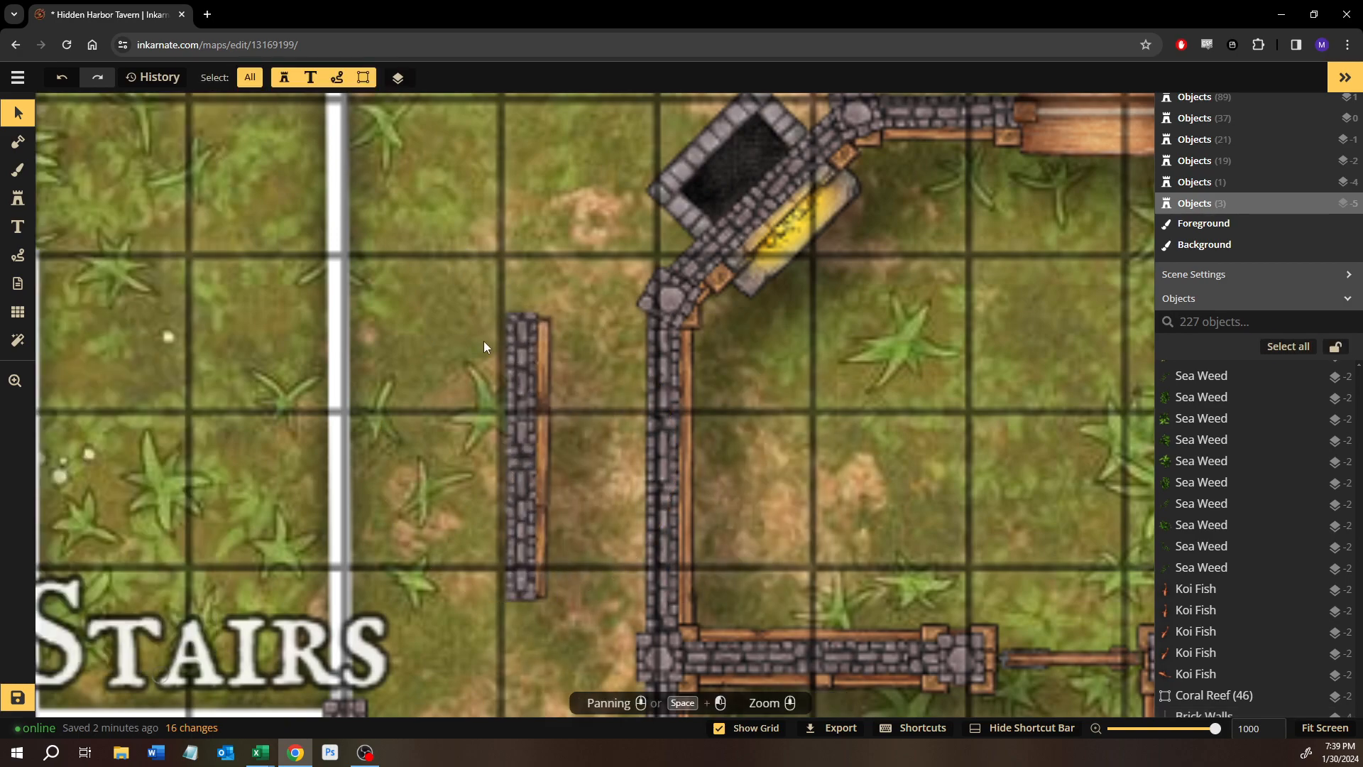
# Try a Wooden Pillars stamp from the Core pack at size 27 inside the stone house's fireplace room, and delete it.
pyautogui.click(551, 383)
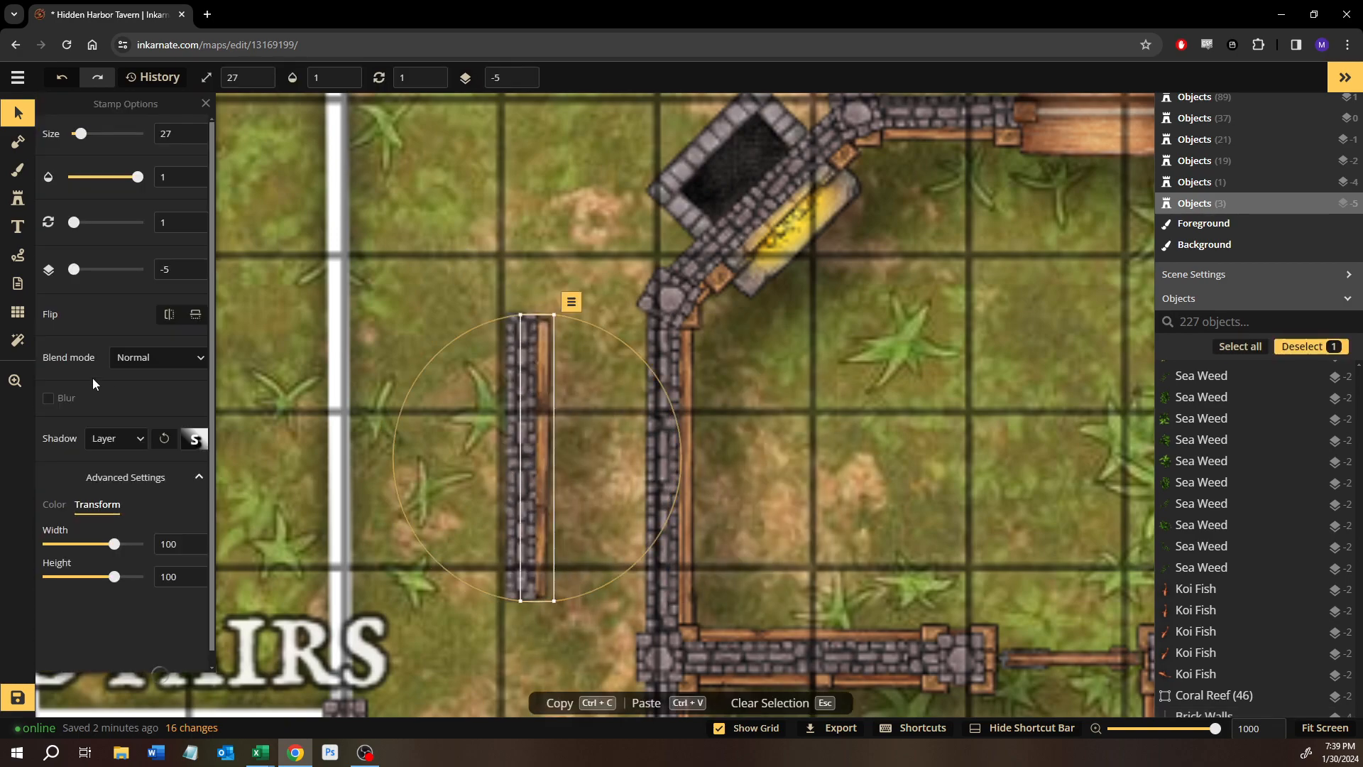
pyautogui.click(21, 204)
pyautogui.scroll(-1, 134, 195)
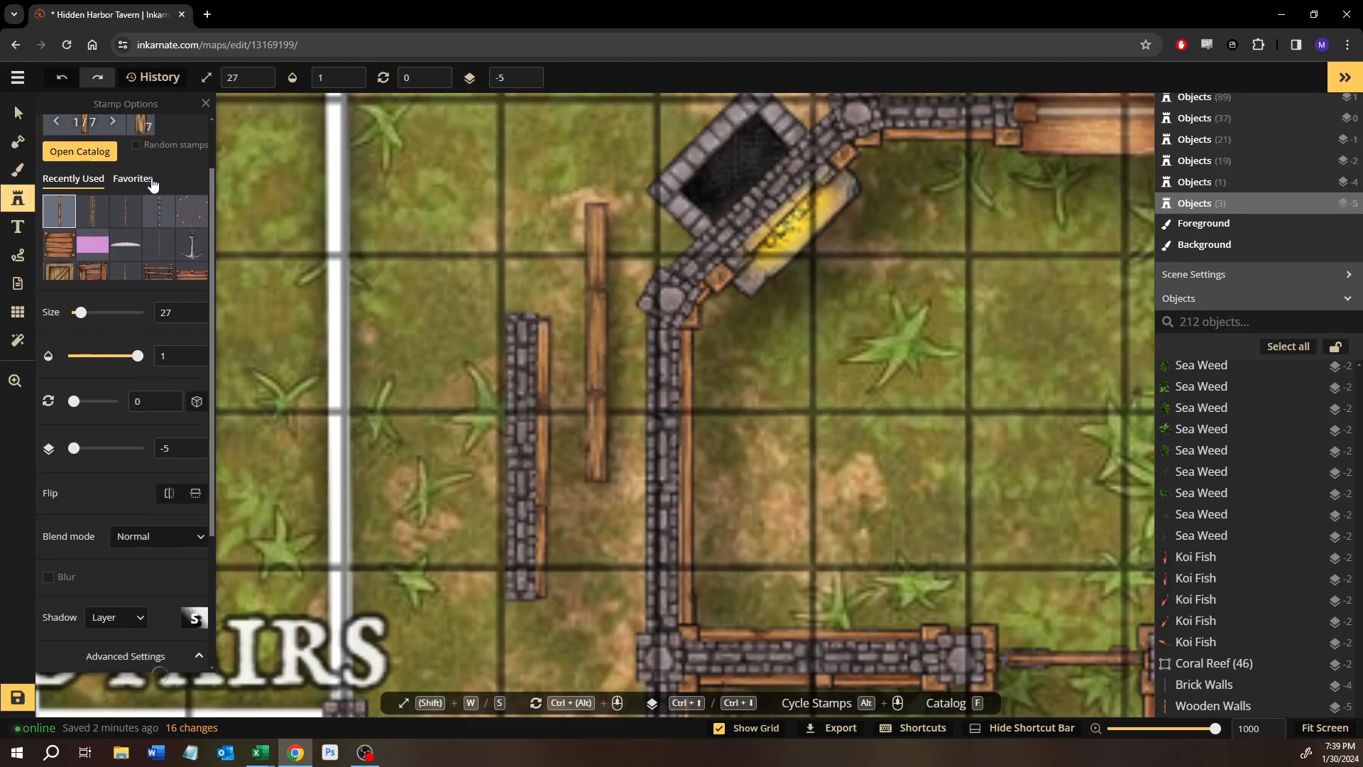
pyautogui.scroll(1, 159, 189)
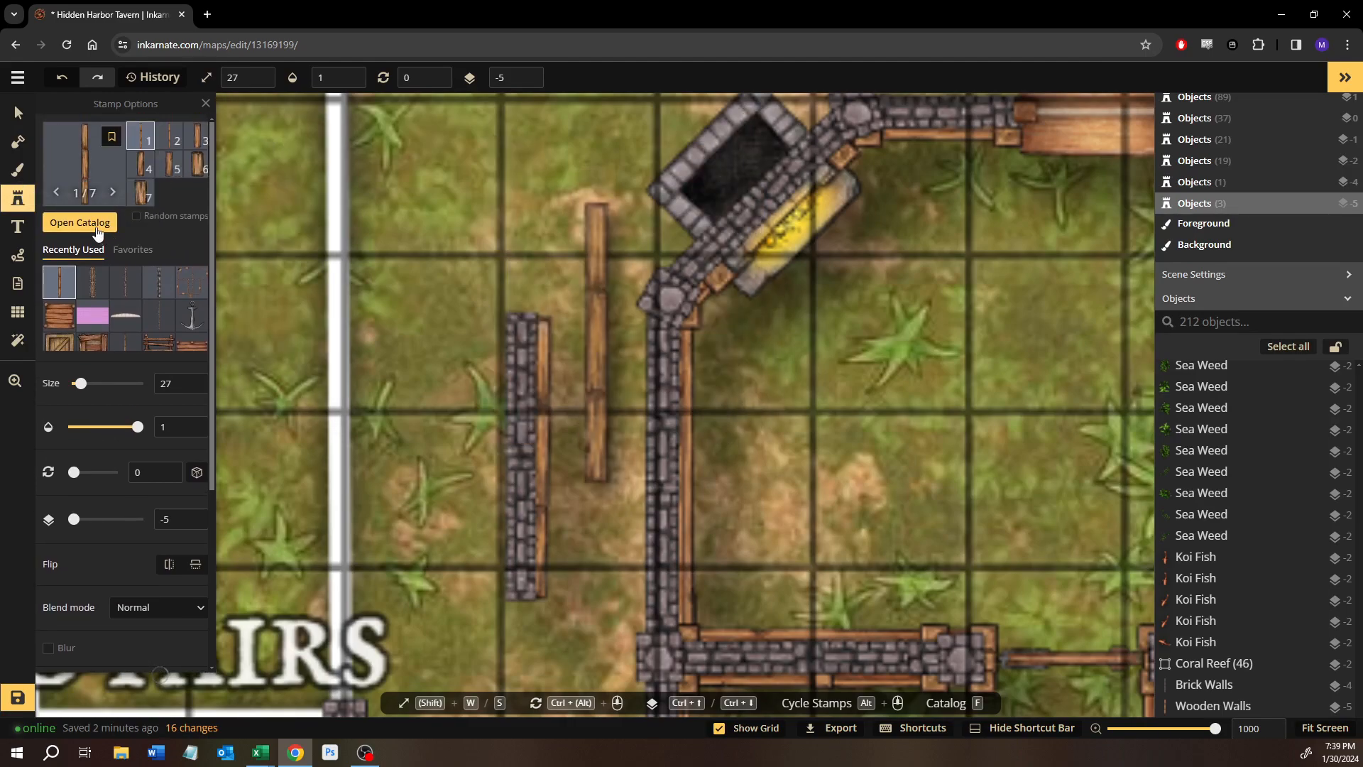
pyautogui.press('f')
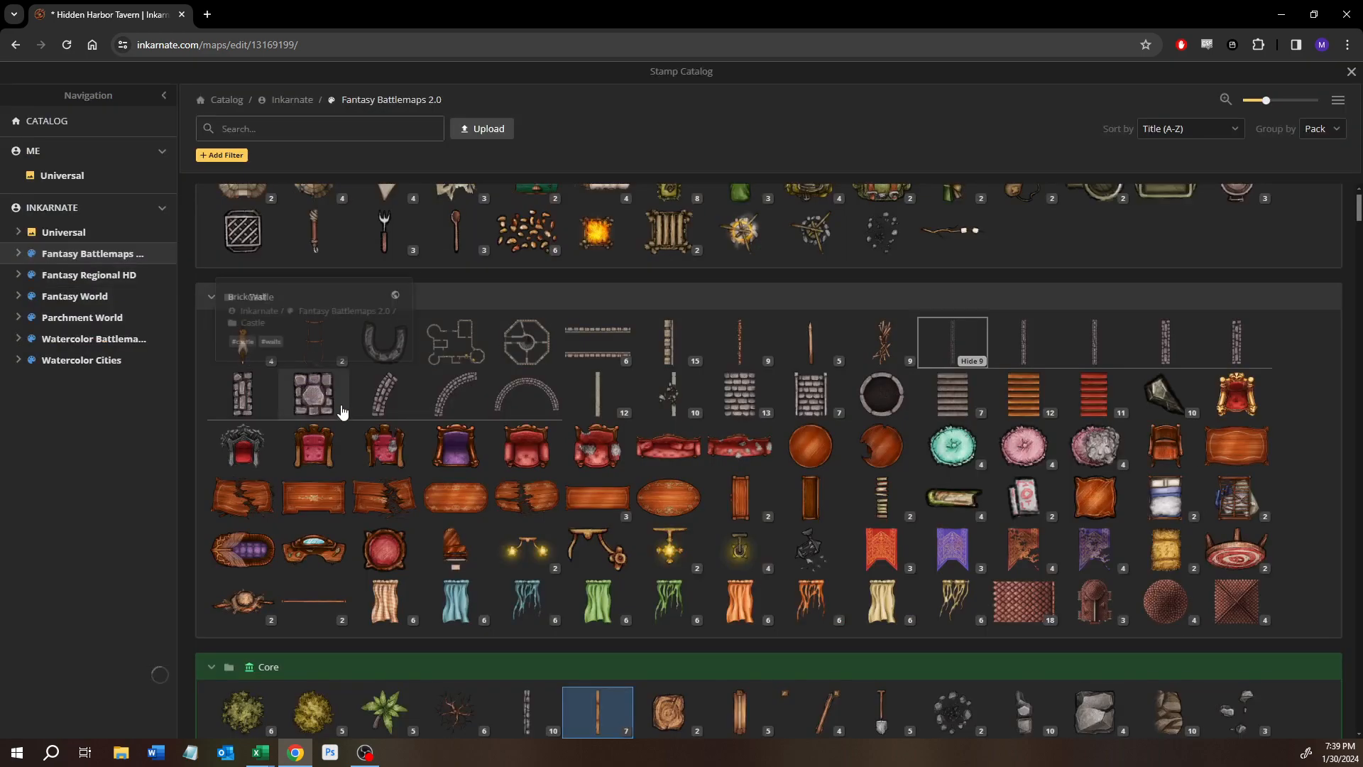
pyautogui.scroll(-2, 342, 407)
pyautogui.scroll(-2, 342, 407)
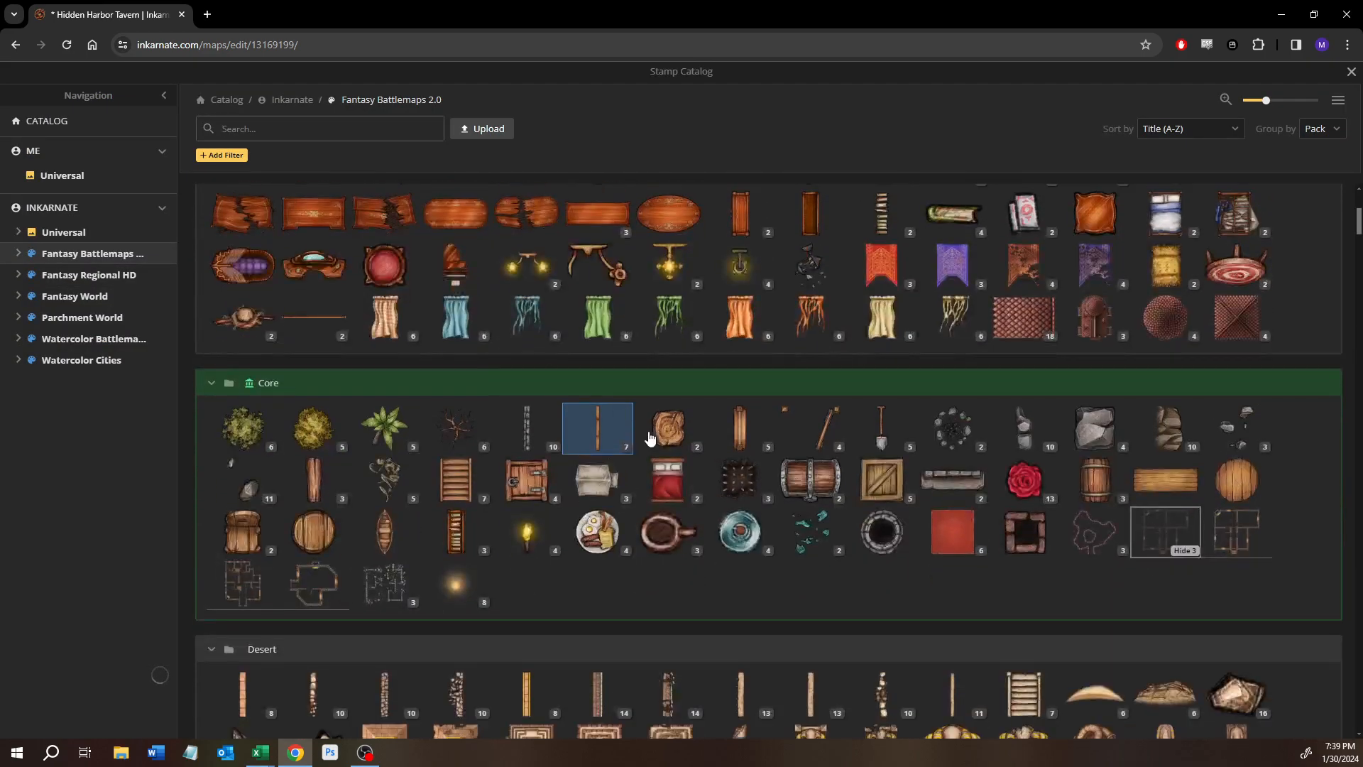
pyautogui.click(649, 431)
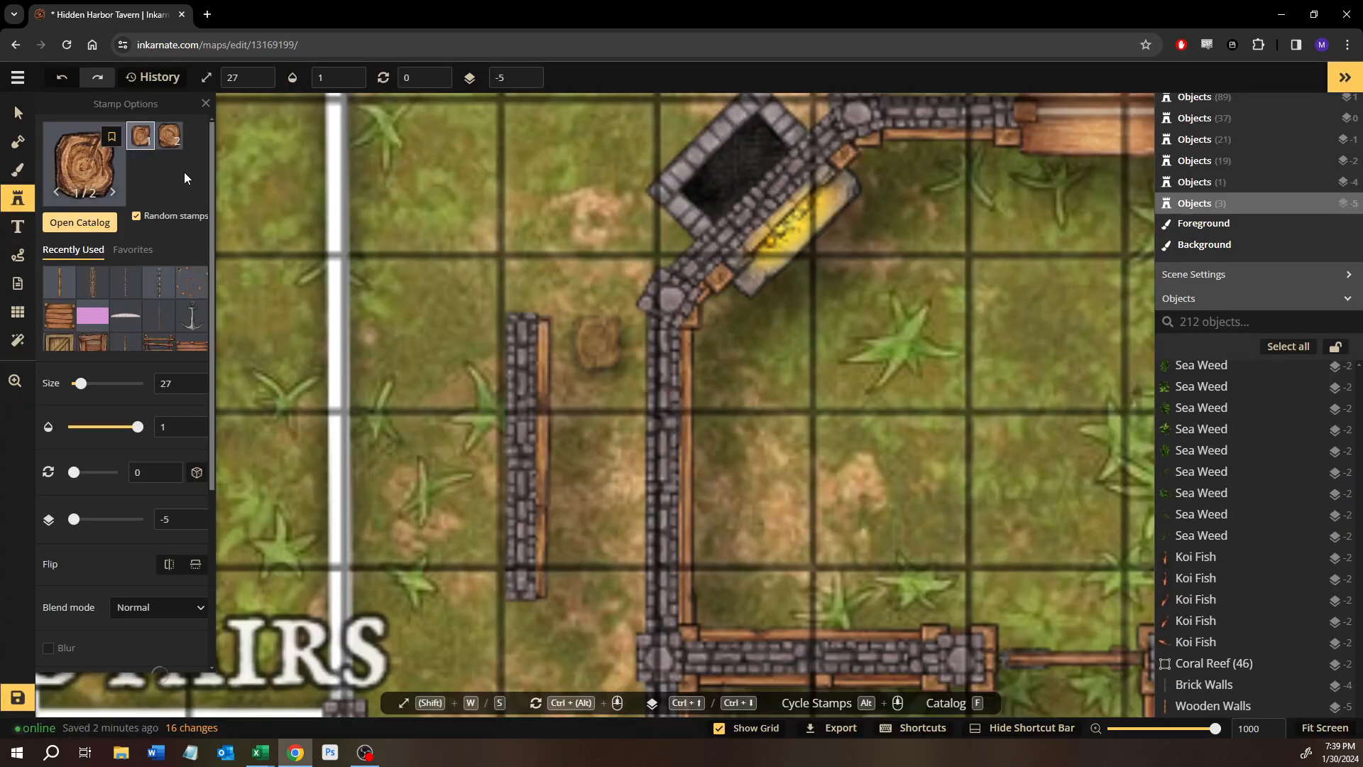
pyautogui.click(751, 381)
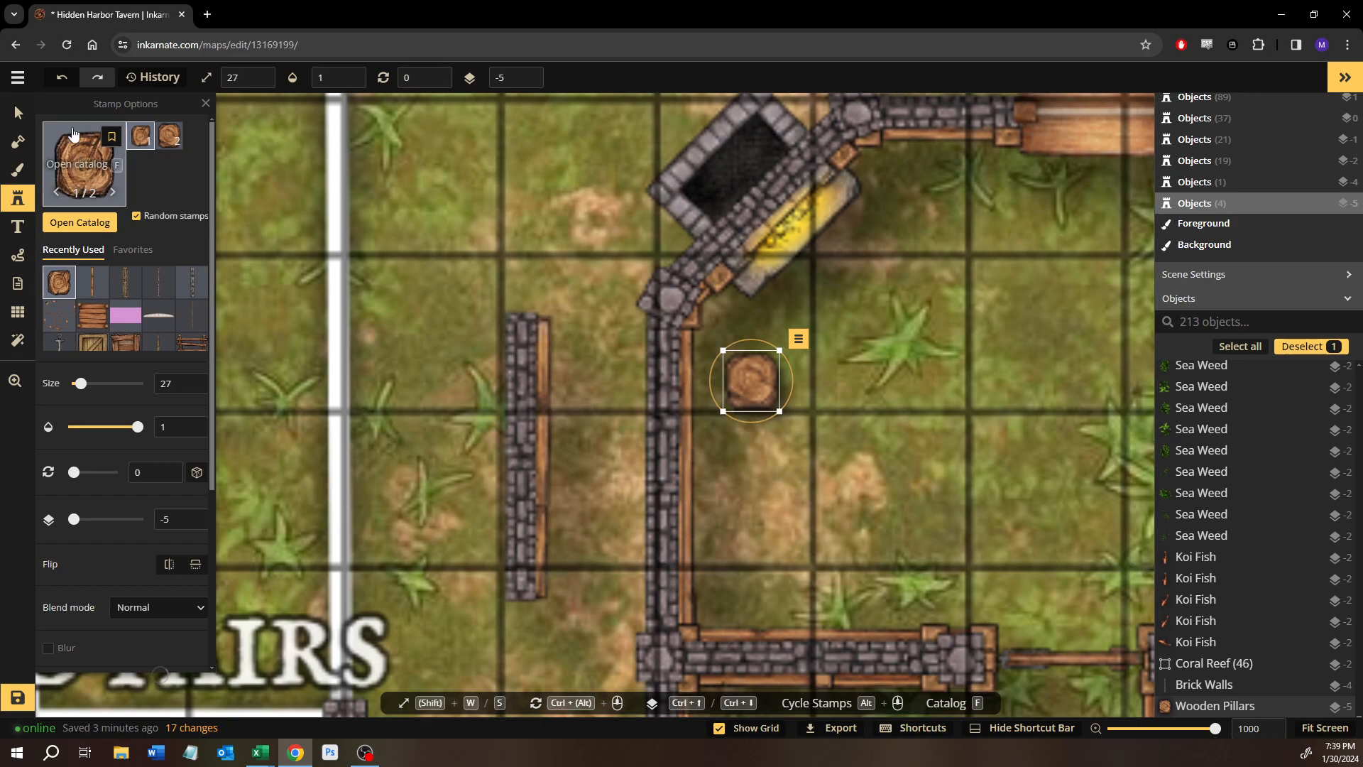
pyautogui.click(18, 113)
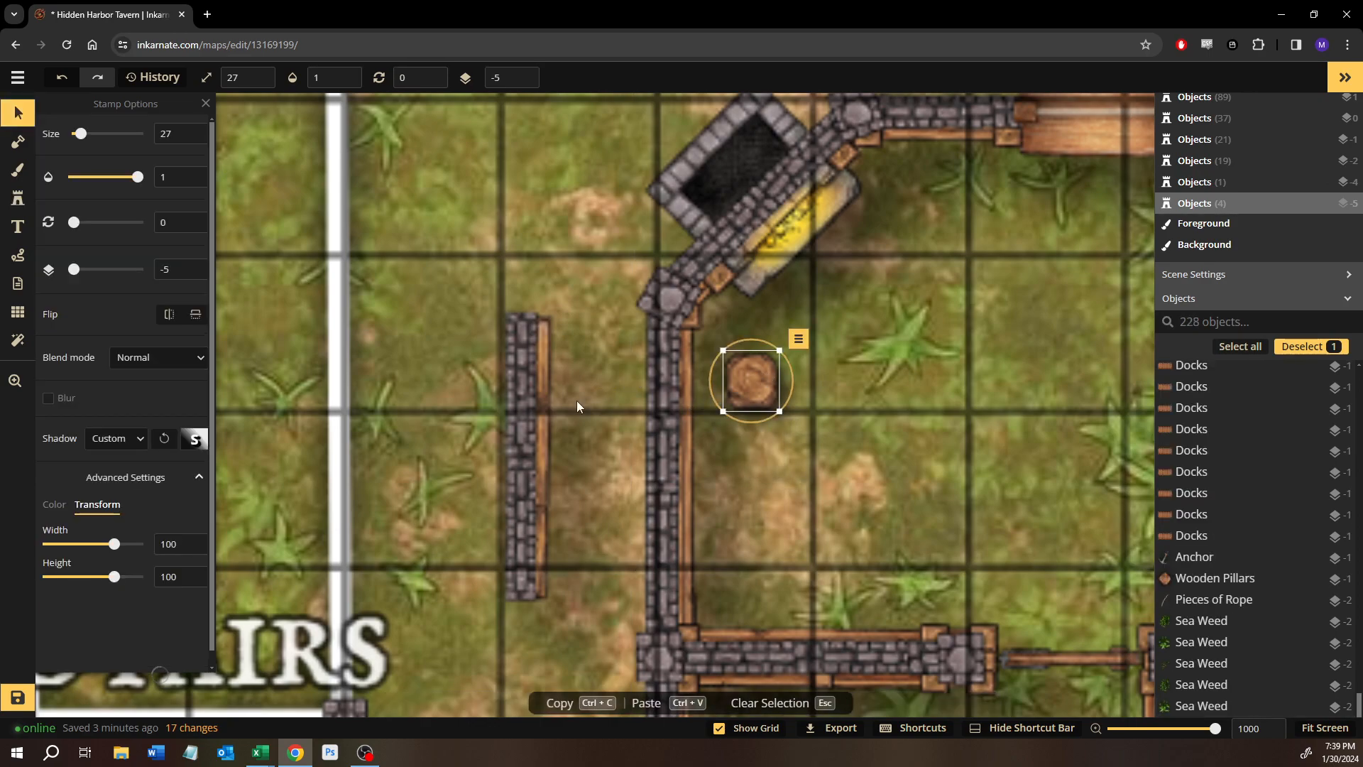
pyautogui.press('Delete')
# Examine the Fantasy Battlemaps 2.0 brush textures from the Castle pack through the Pirate pack for a suitable floor.
pyautogui.scroll(-10, 565, 382)
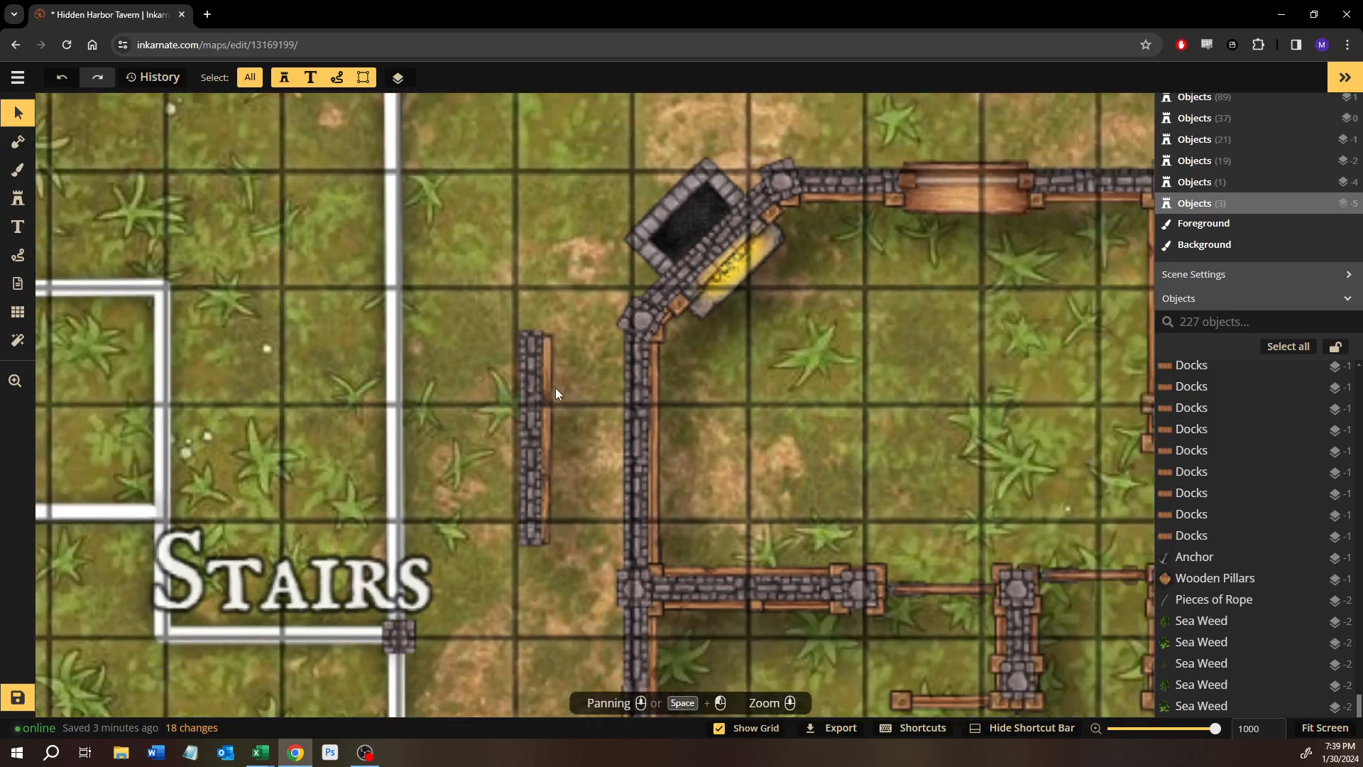
pyautogui.scroll(-2, 457, 386)
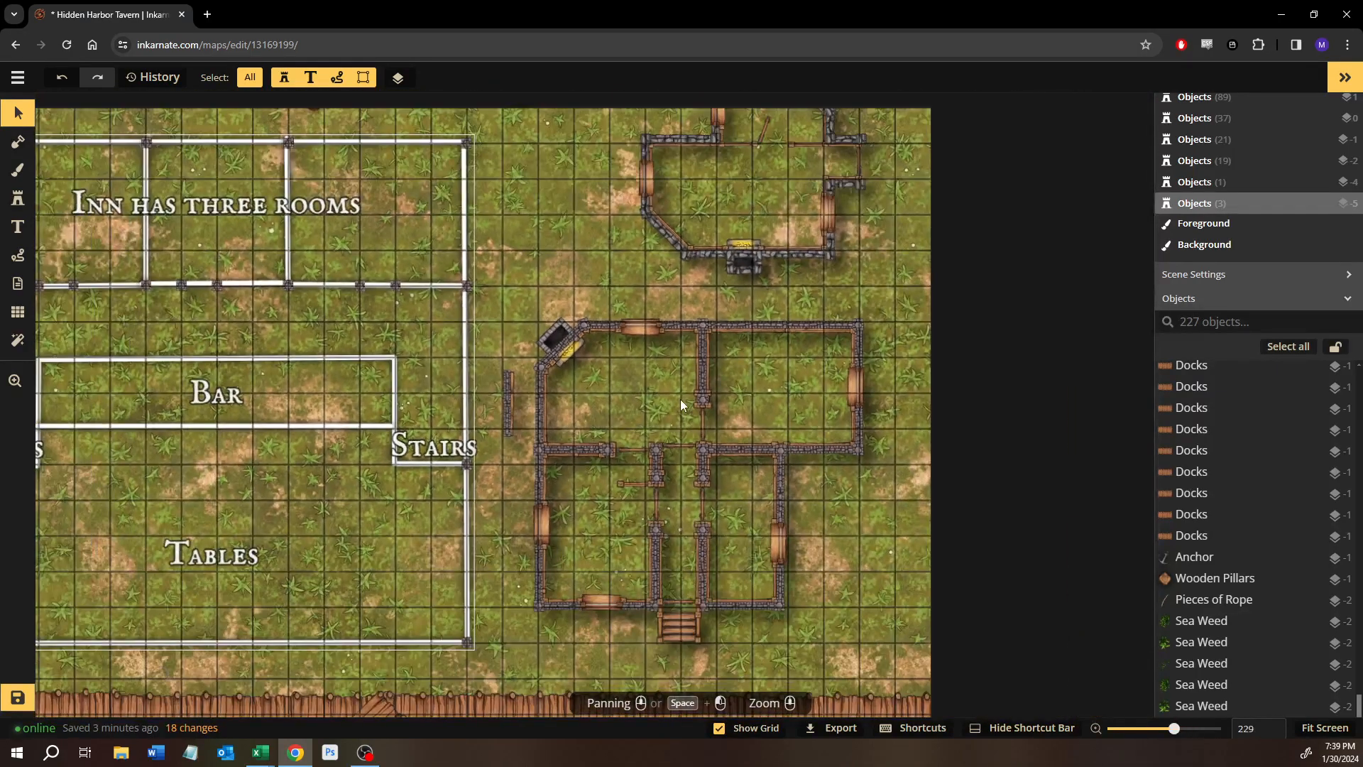
pyautogui.scroll(5, 680, 399)
pyautogui.scroll(5, 441, 399)
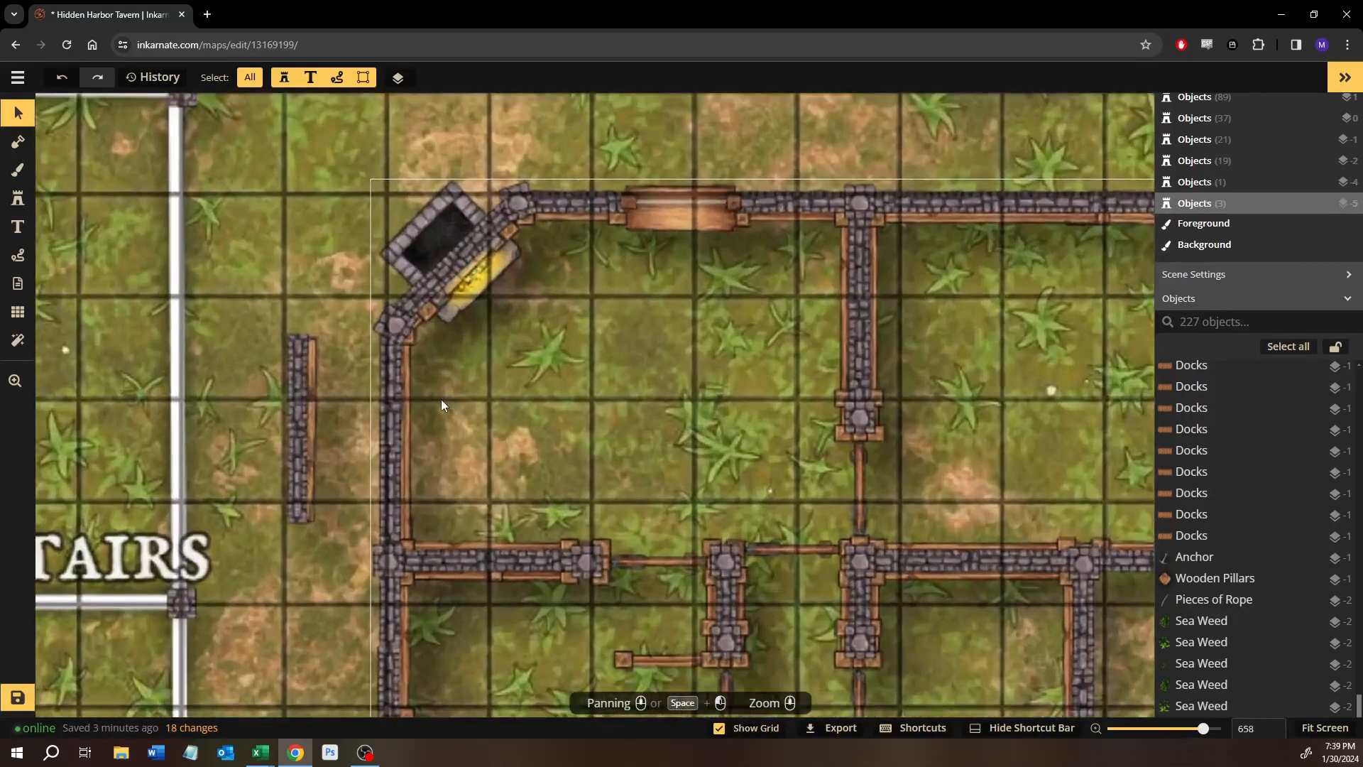
pyautogui.click(18, 172)
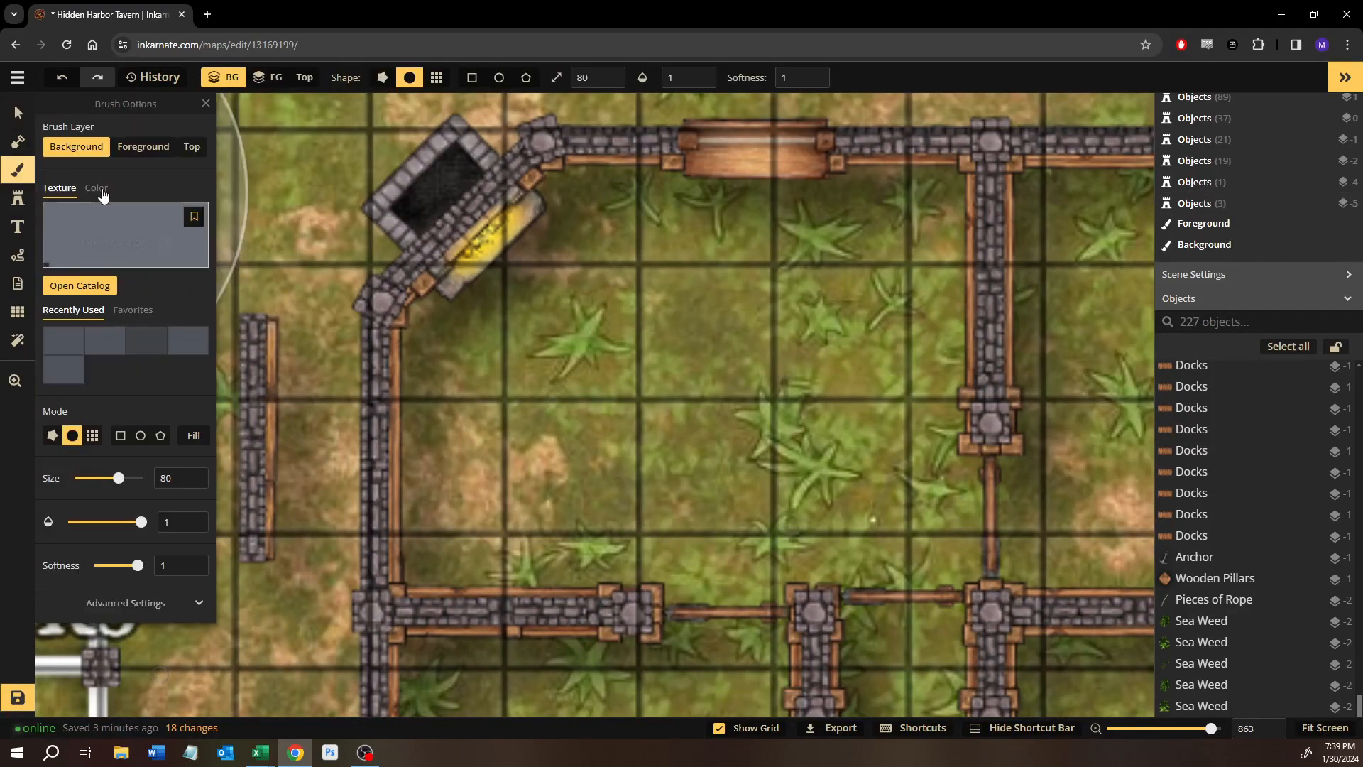
pyautogui.click(76, 284)
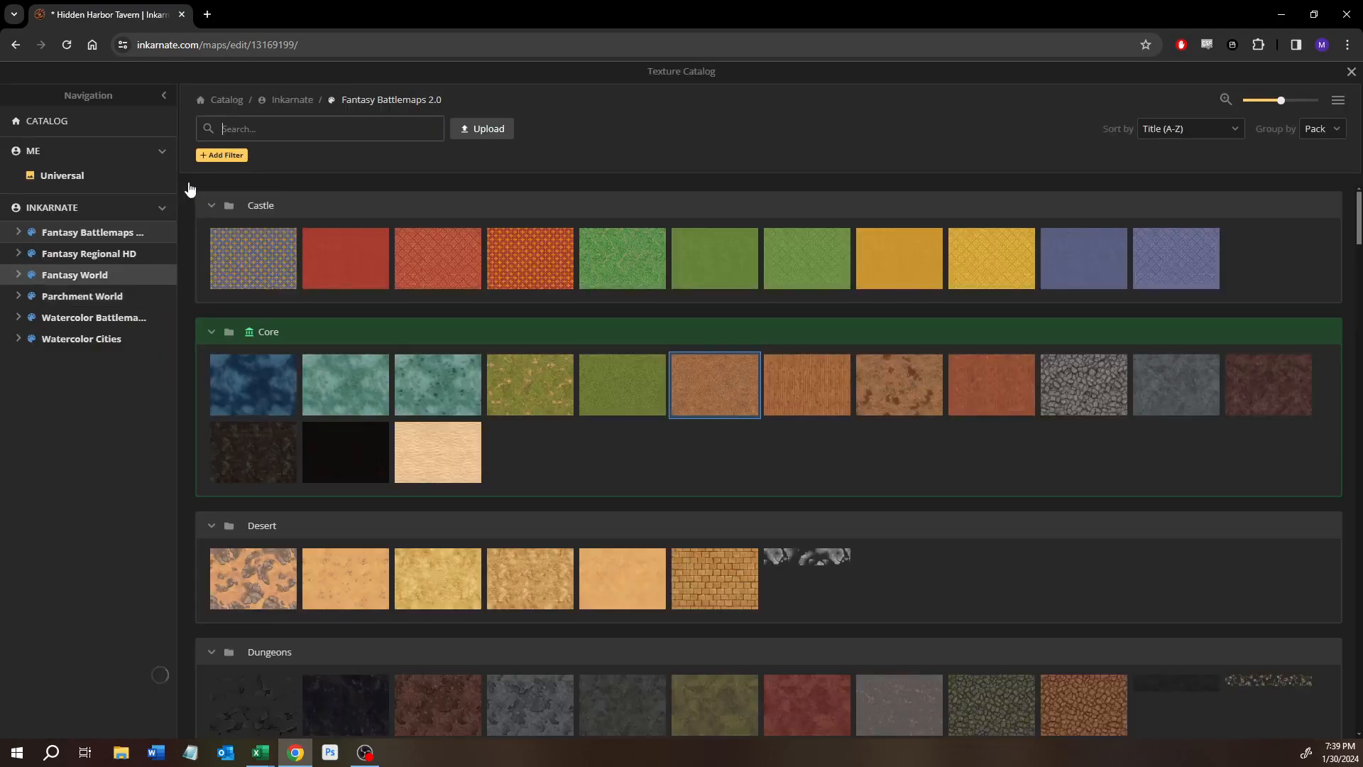
pyautogui.scroll(-7, 366, 487)
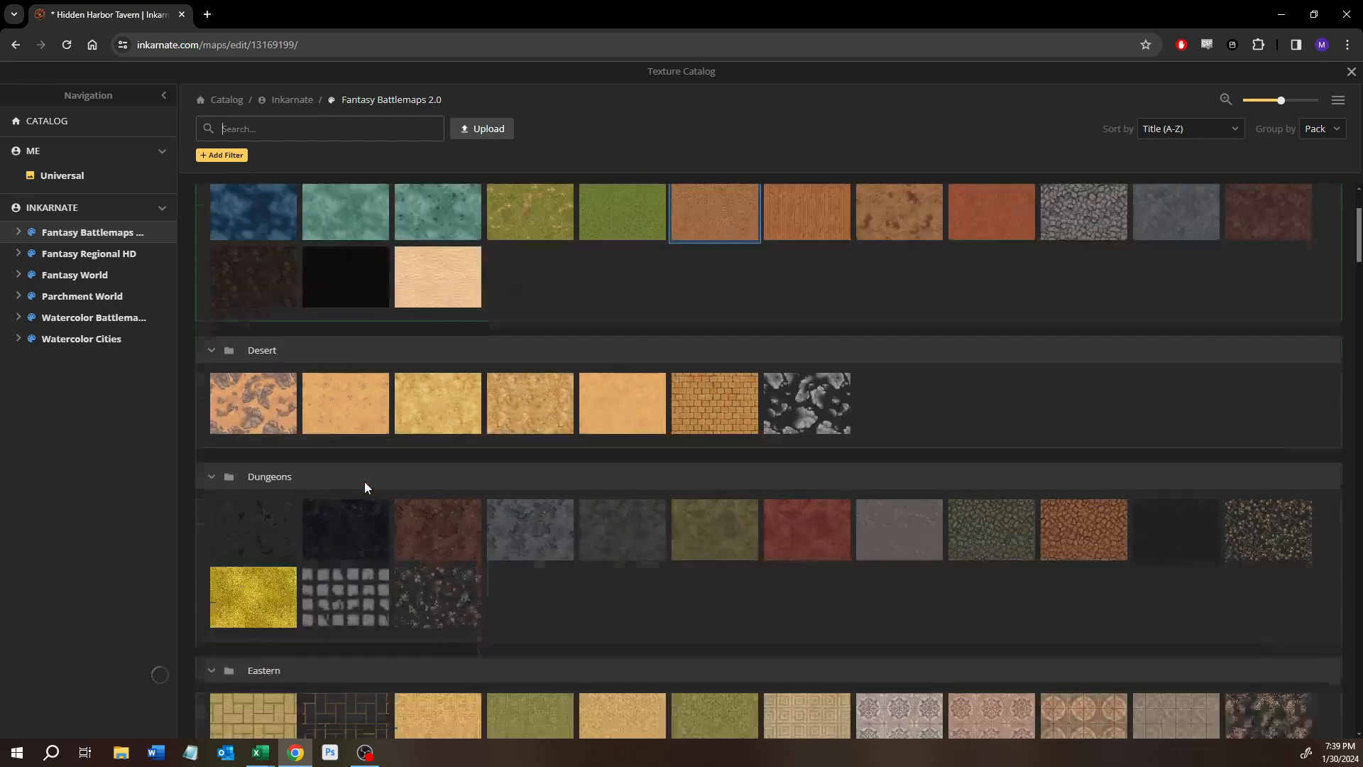
pyautogui.scroll(-8, 365, 488)
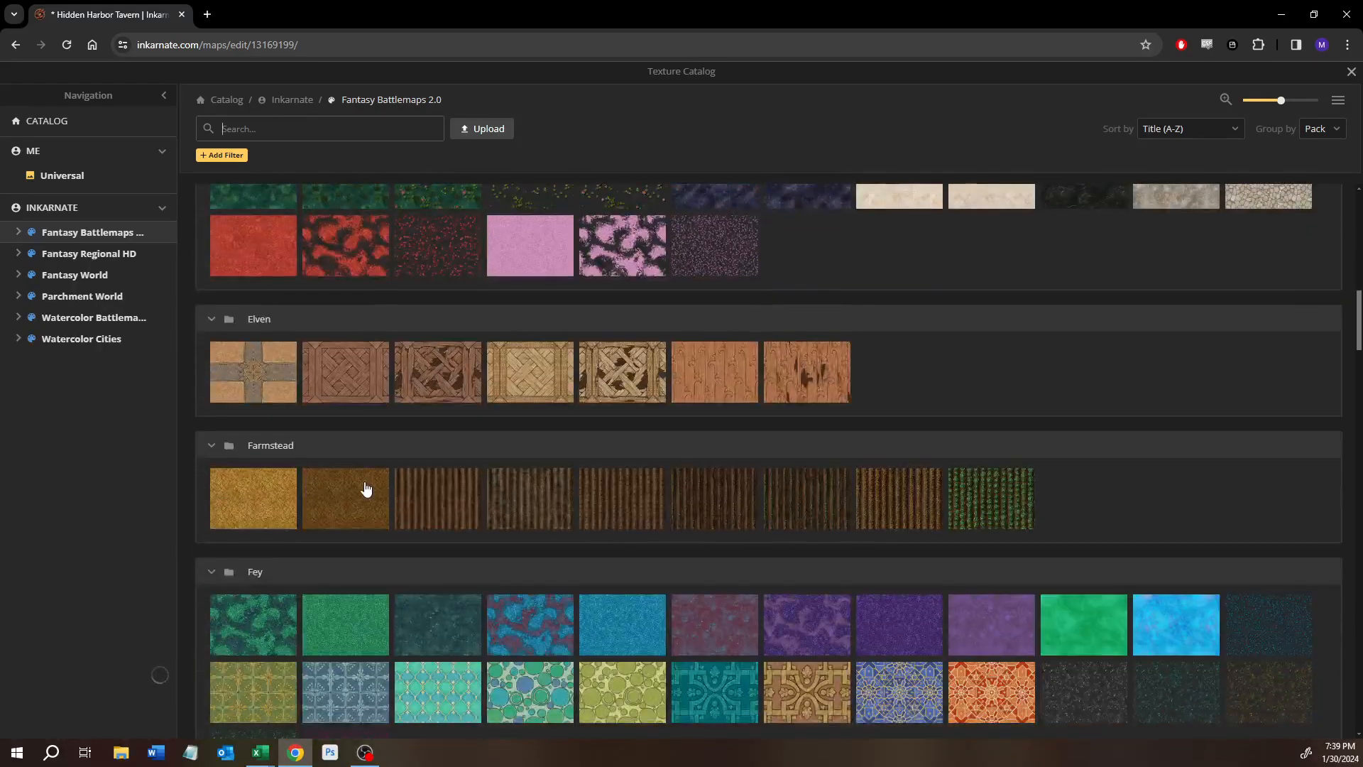
pyautogui.scroll(-17, 369, 475)
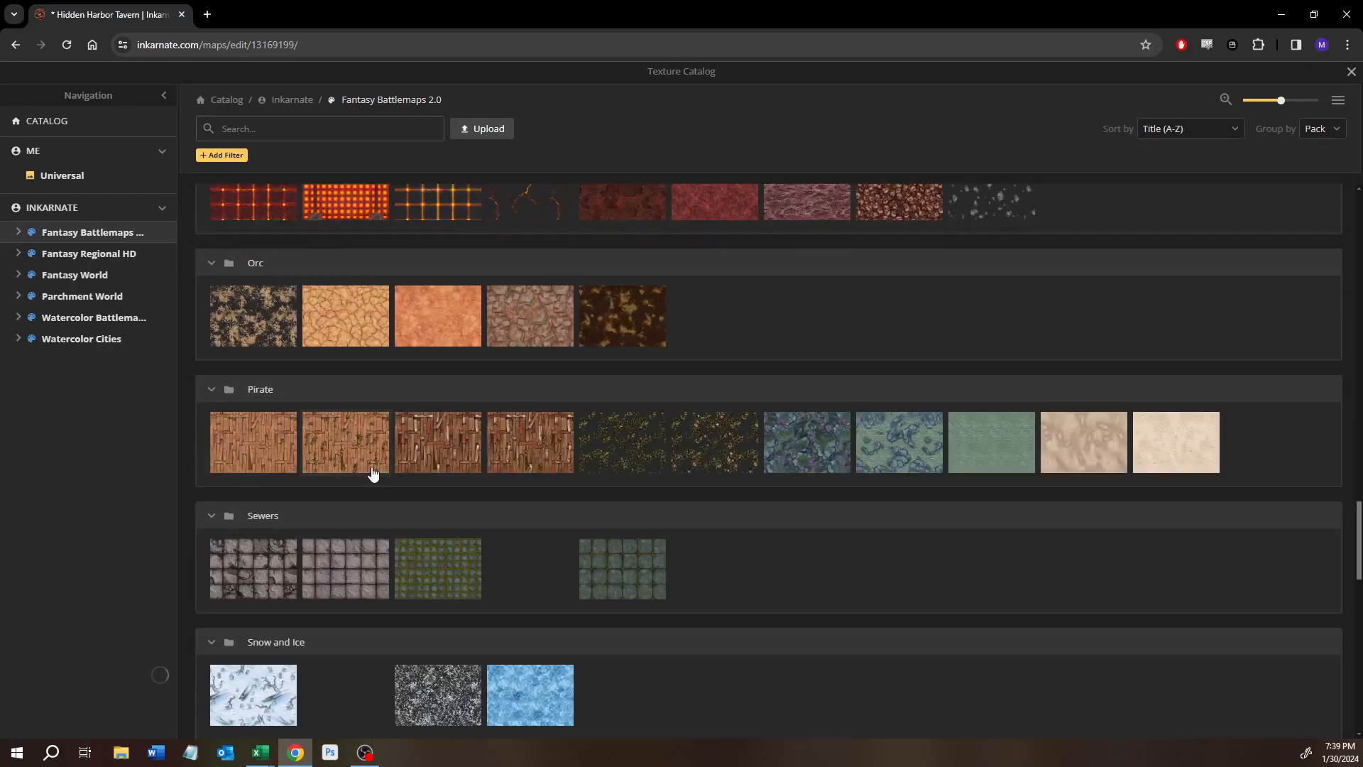
pyautogui.scroll(15, 372, 474)
pyautogui.scroll(4, 372, 471)
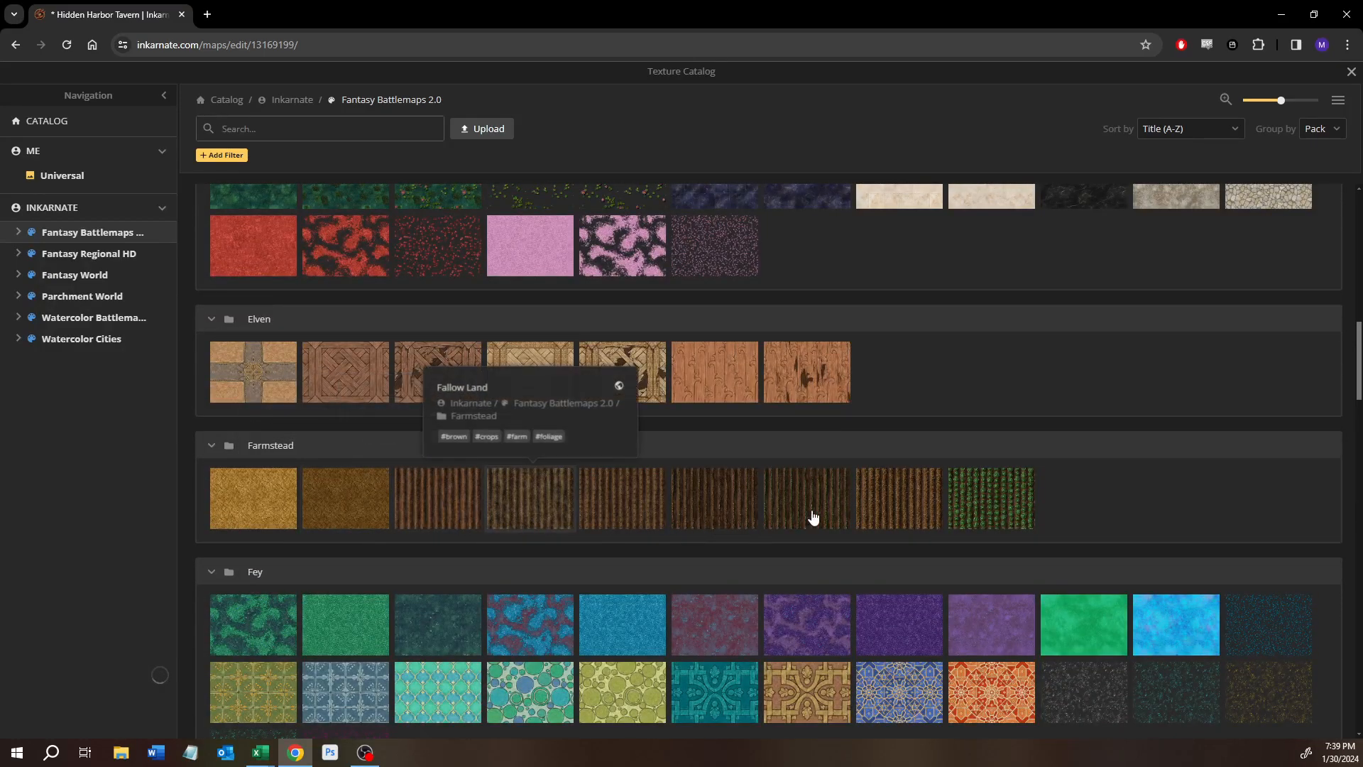
pyautogui.scroll(7, 381, 492)
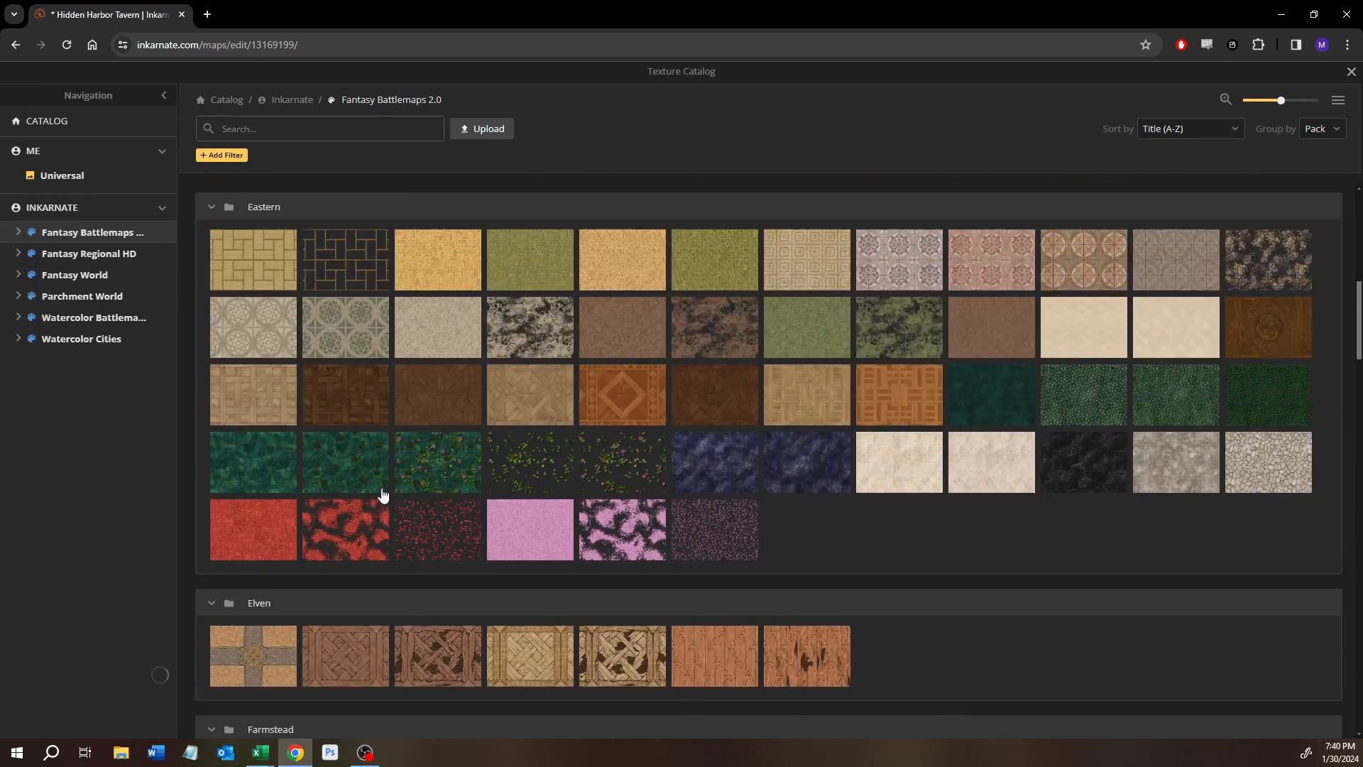
pyautogui.scroll(5, 381, 488)
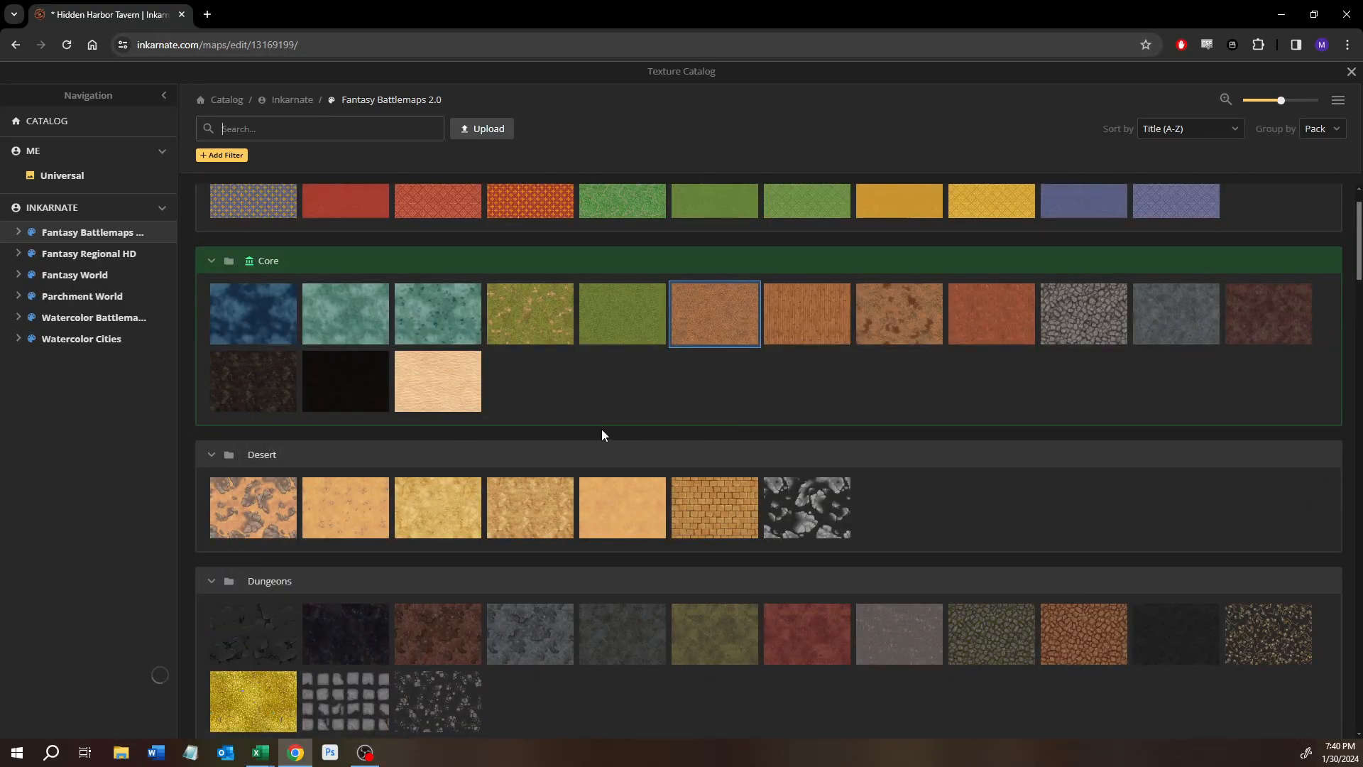
pyautogui.scroll(1, 601, 435)
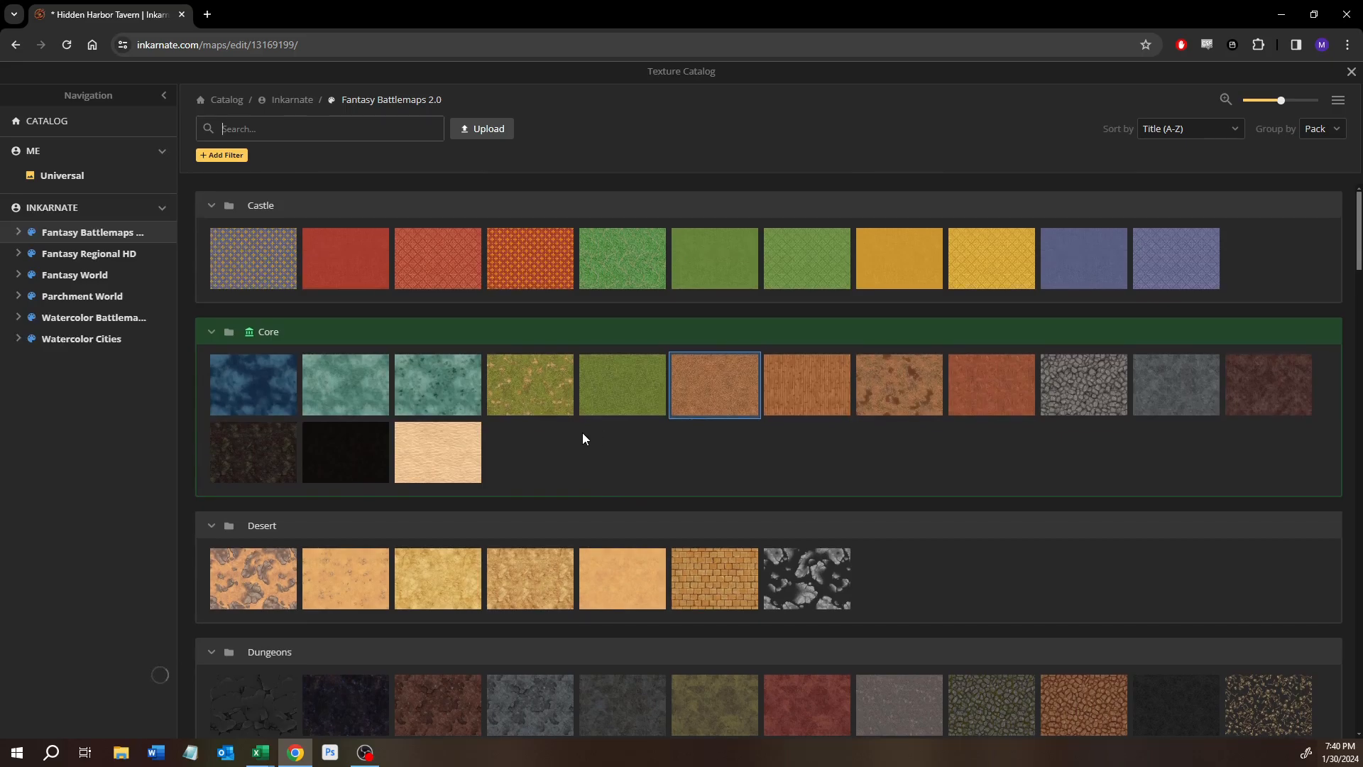
# Choose the Small Wooden Floor texture from the Tavern pack for the background brush.
pyautogui.scroll(-13, 582, 438)
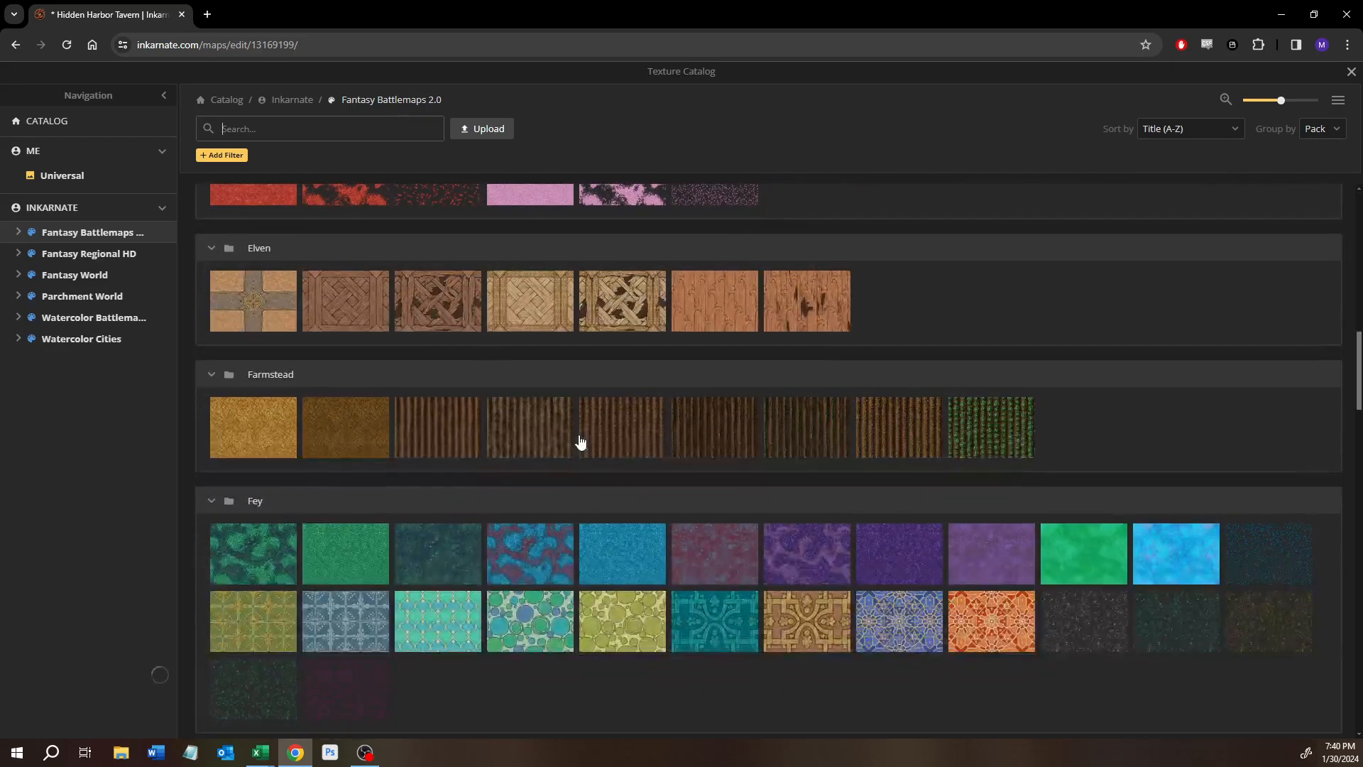
pyautogui.scroll(-7, 580, 442)
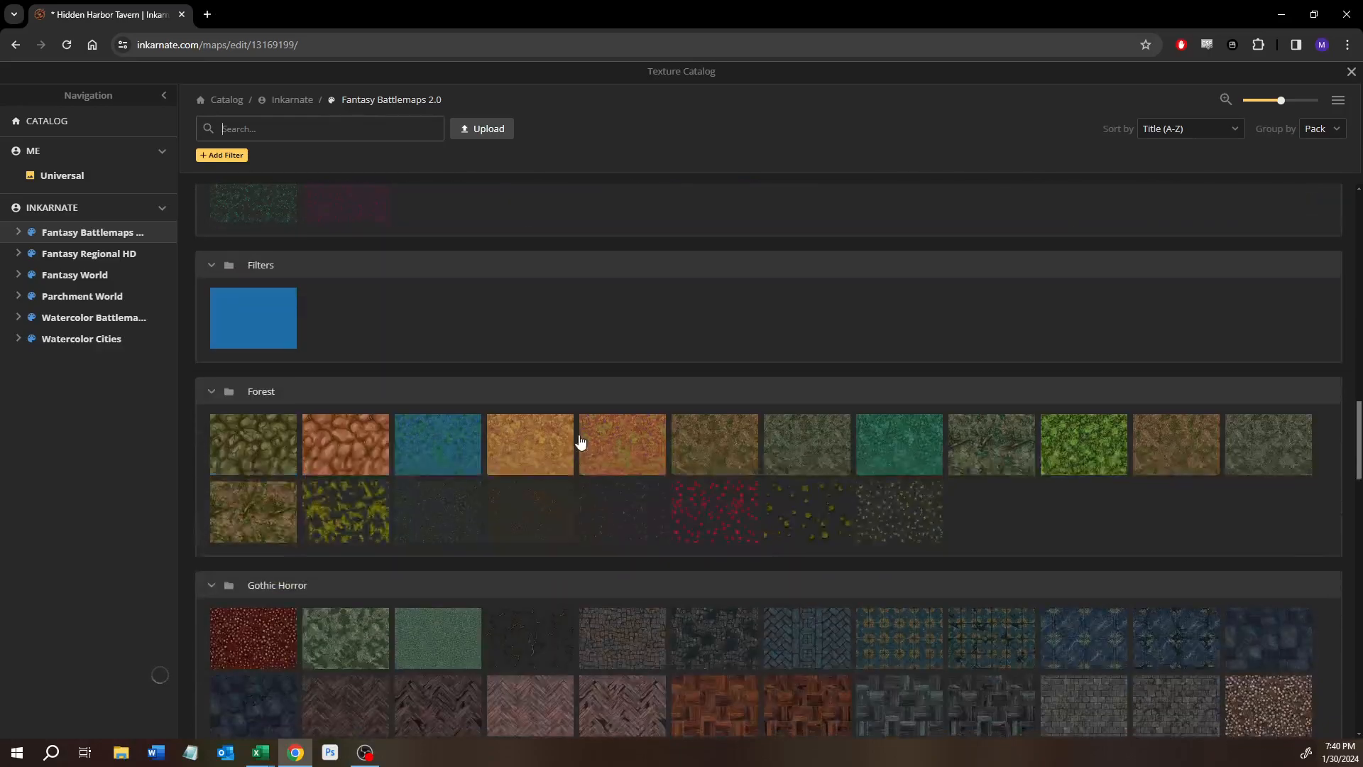
pyautogui.scroll(-10, 579, 441)
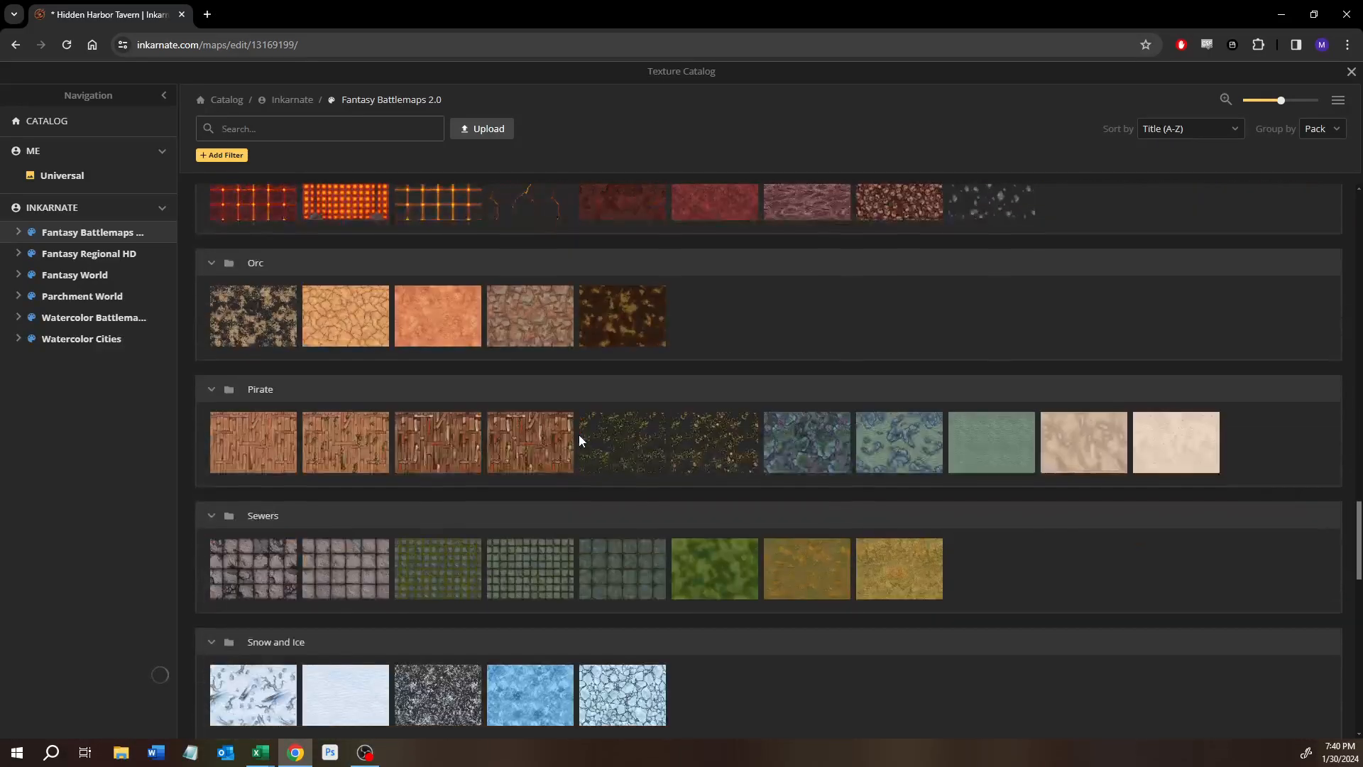
pyautogui.scroll(-8, 579, 441)
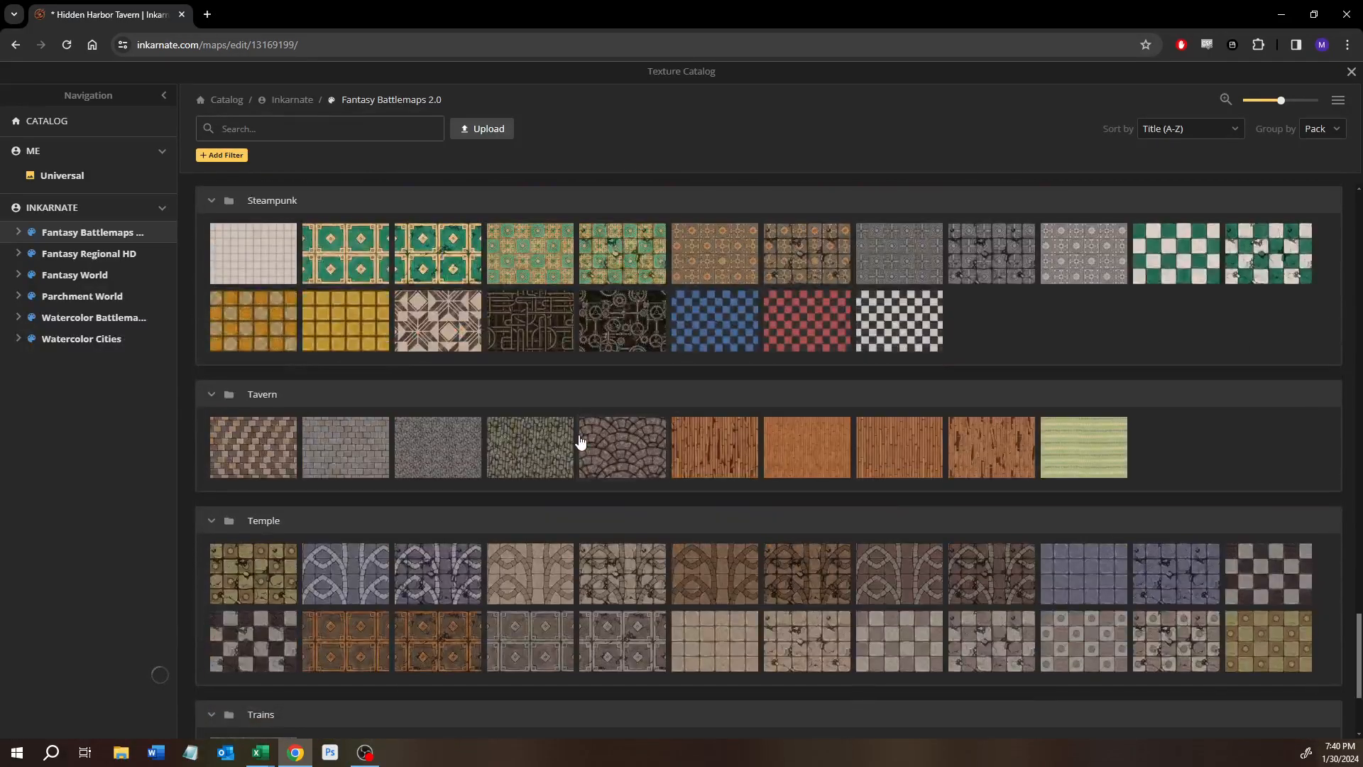
pyautogui.scroll(-3, 579, 441)
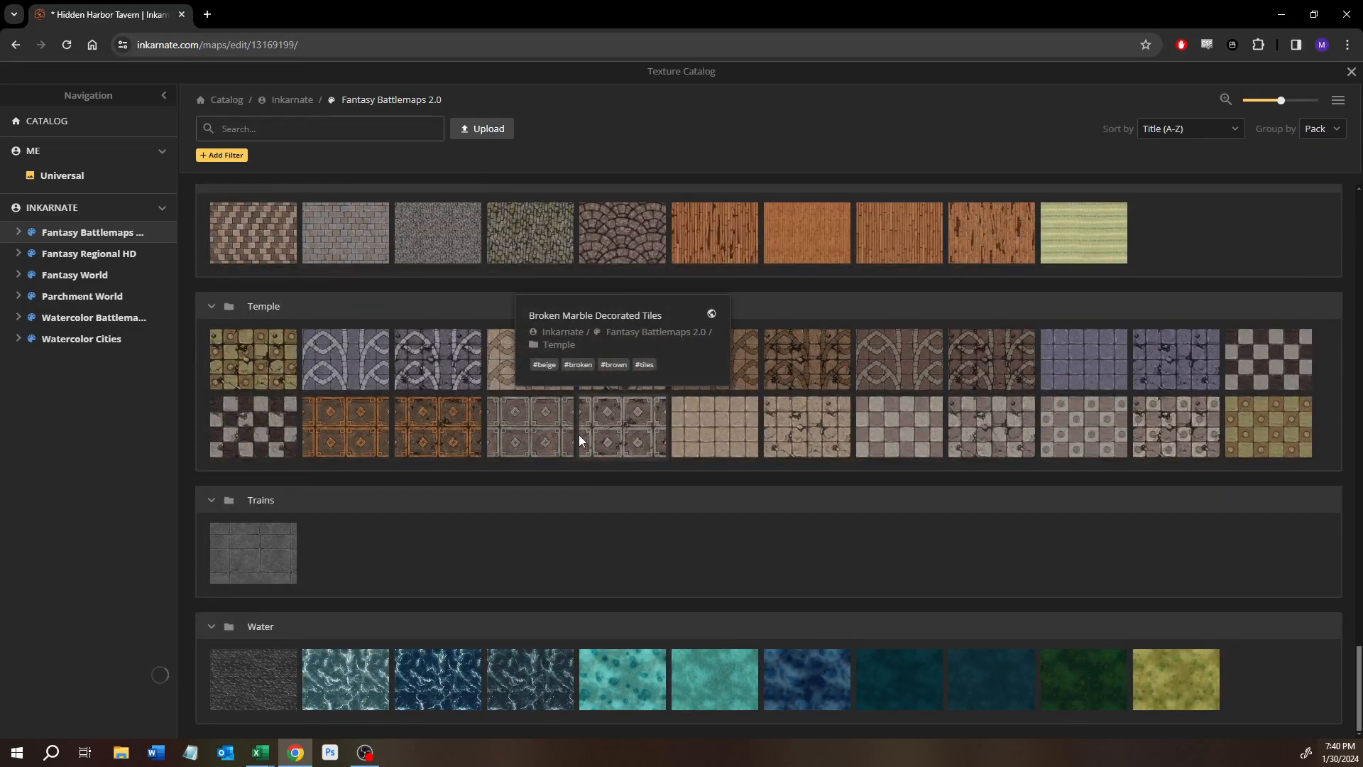
pyautogui.scroll(1, 579, 441)
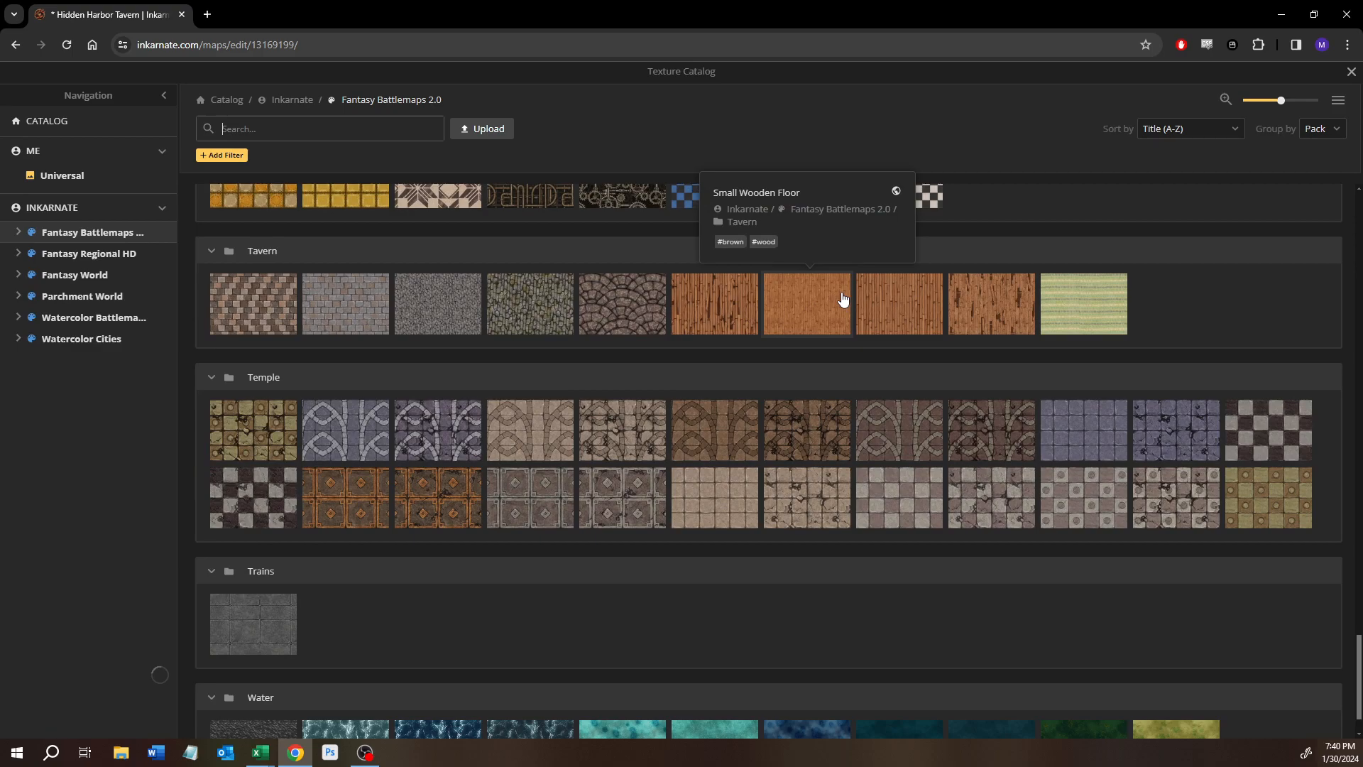
pyautogui.click(805, 321)
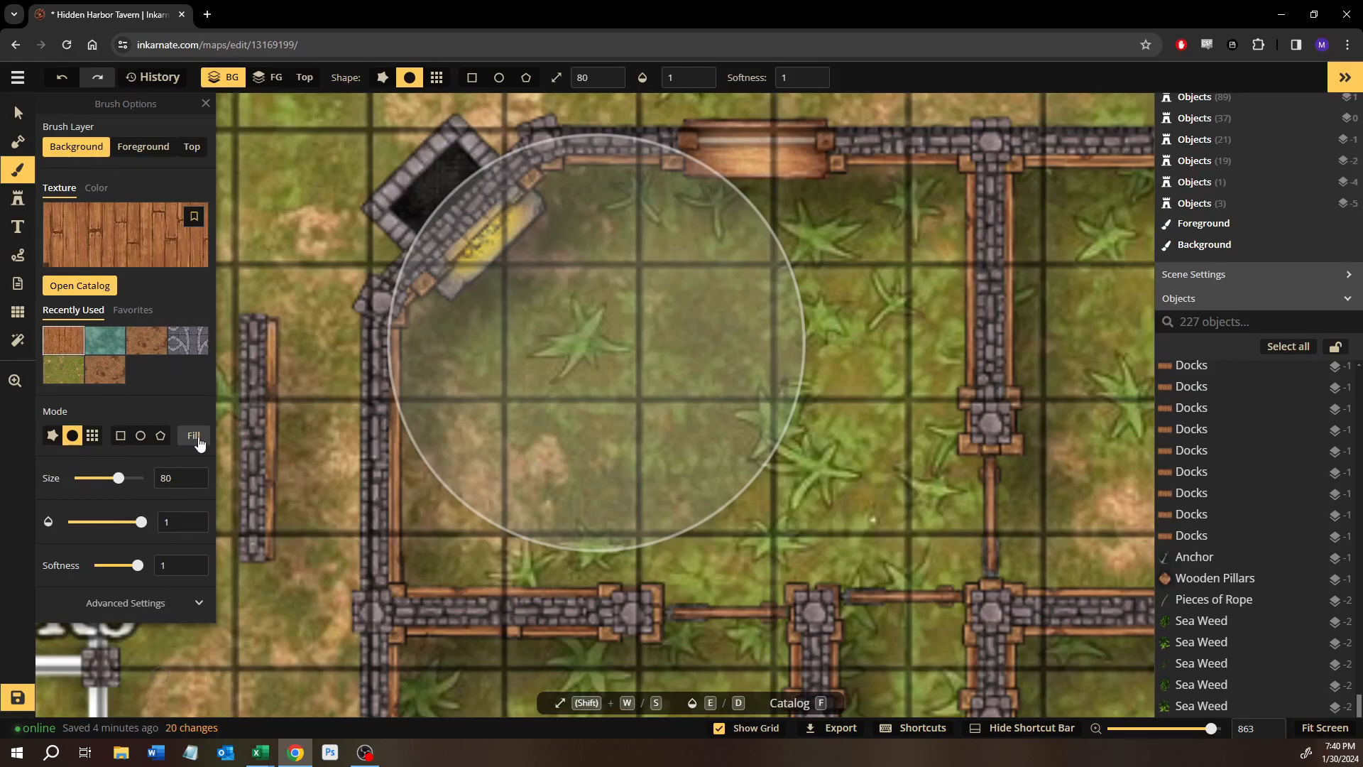
# Fit an unsnapped rectangle on the foreground layer over the fireplace room's lower part, try filling it with the wood texture, and undo the fill.
pyautogui.click(121, 435)
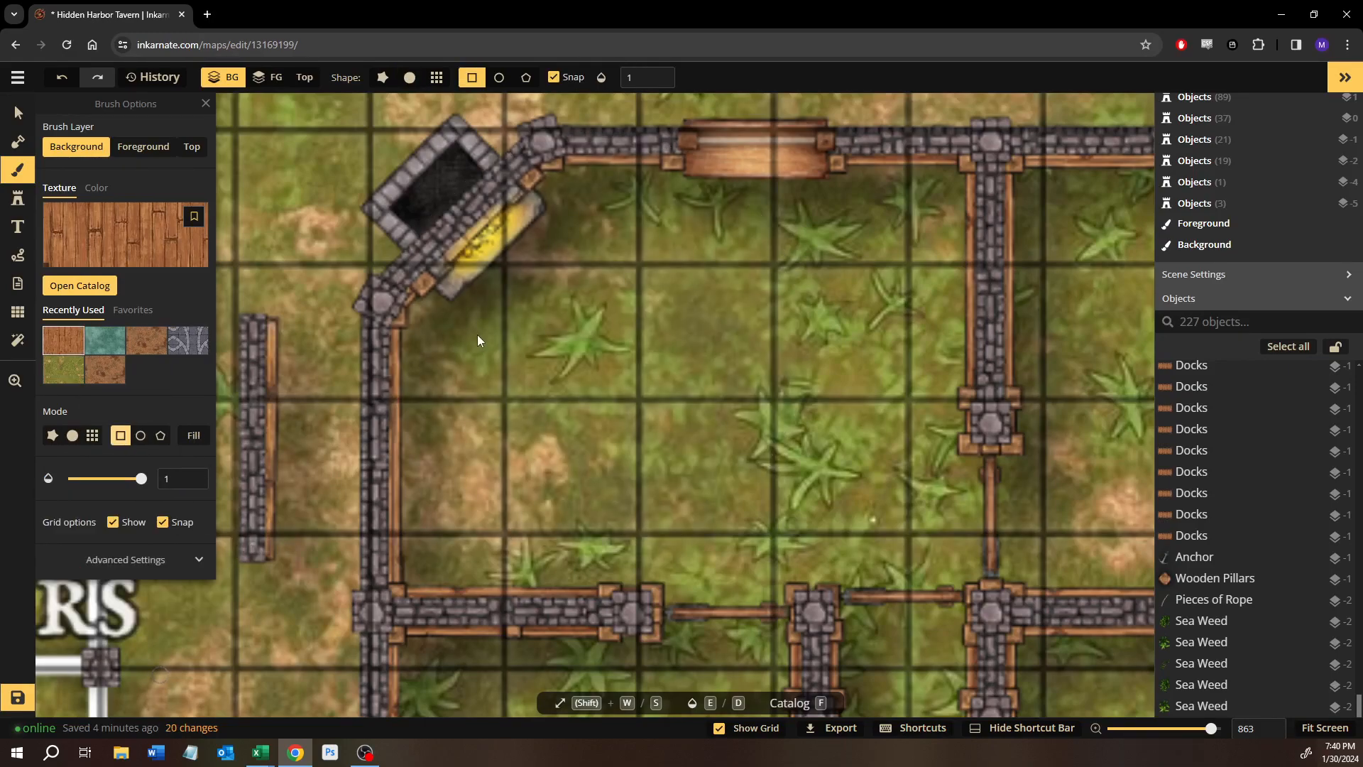
pyautogui.moveTo(480, 341); pyautogui.dragTo(751, 485)
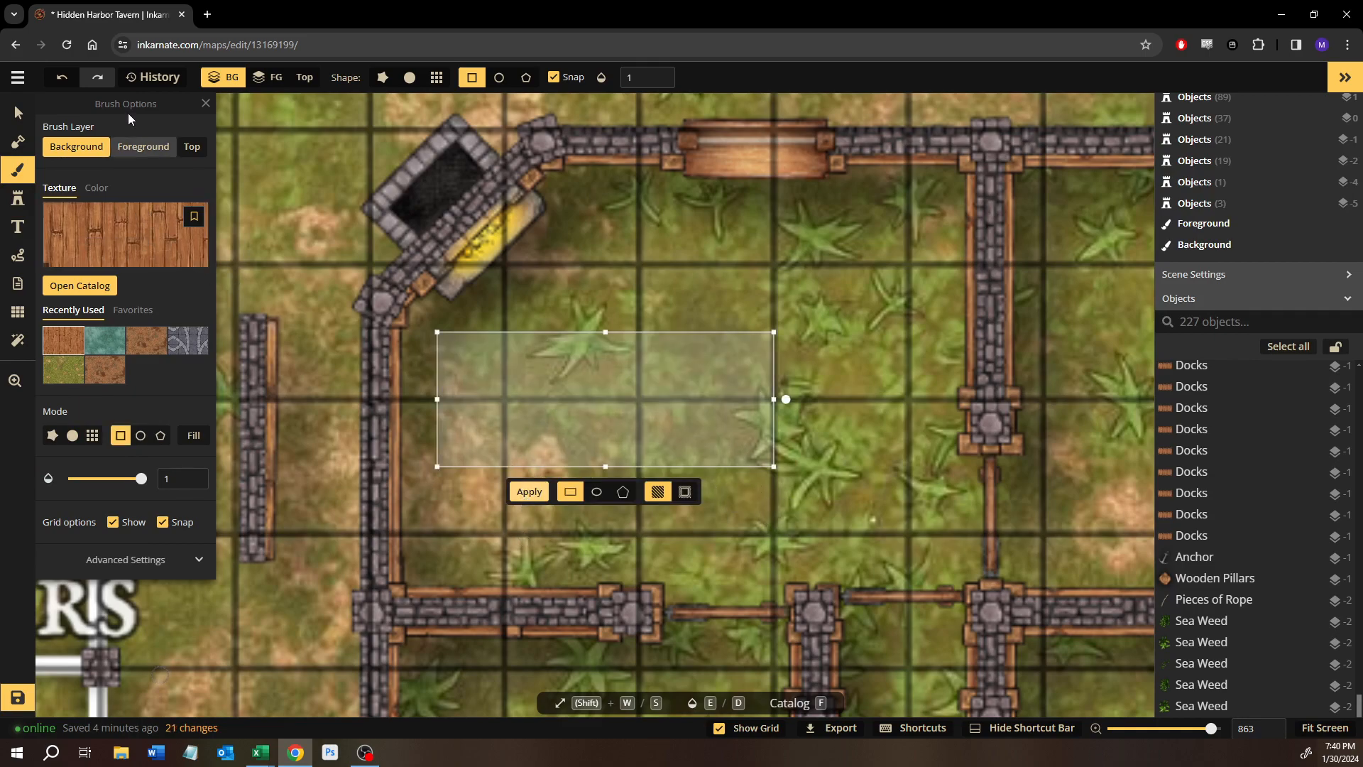
pyautogui.click(121, 150)
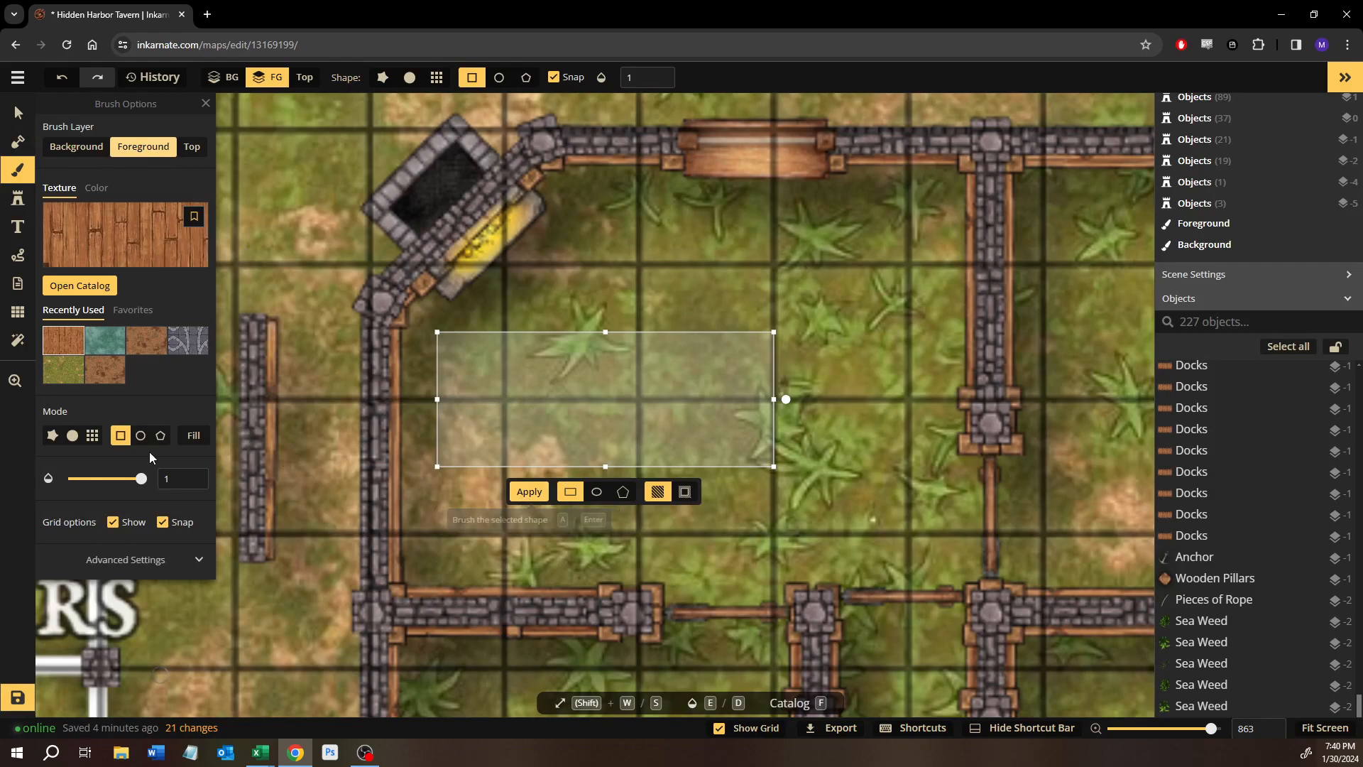
pyautogui.moveTo(569, 398); pyautogui.dragTo(529, 363)
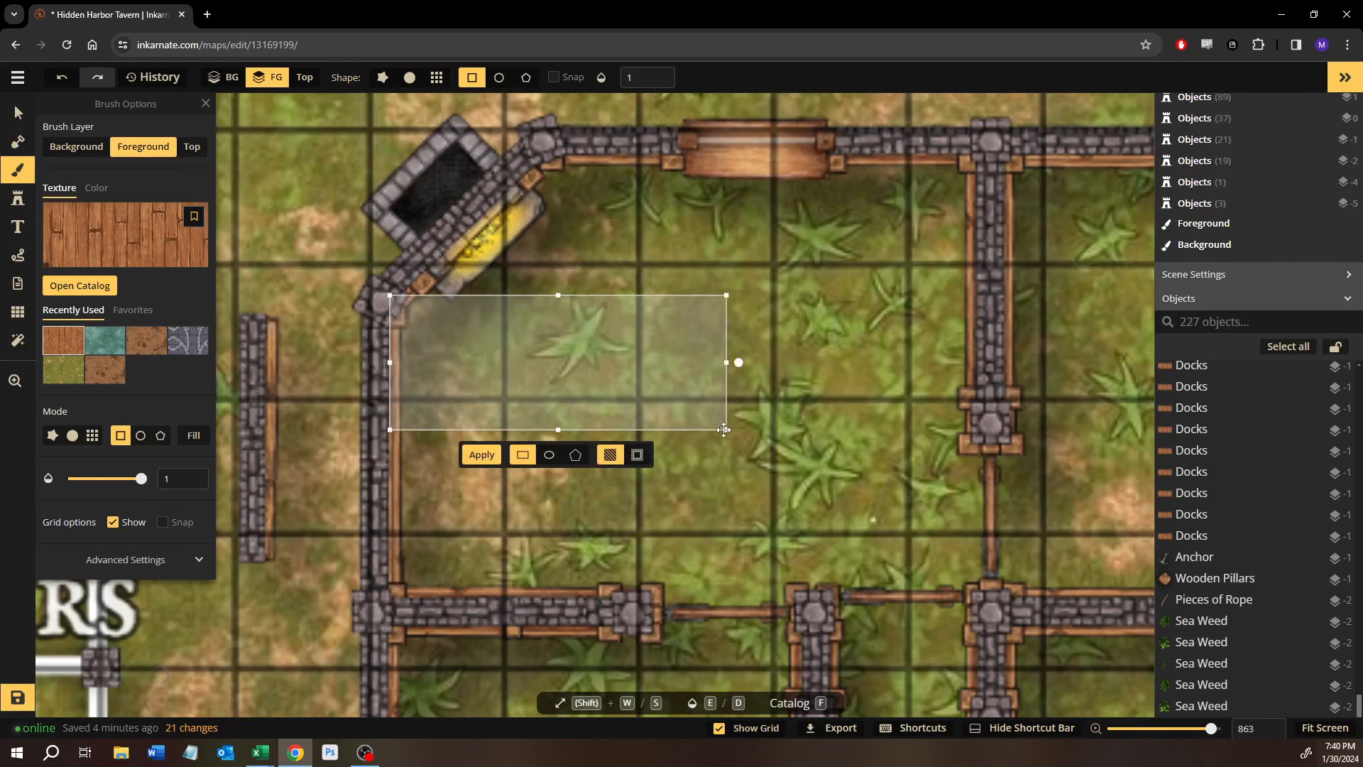
pyautogui.moveTo(727, 429); pyautogui.dragTo(1000, 595)
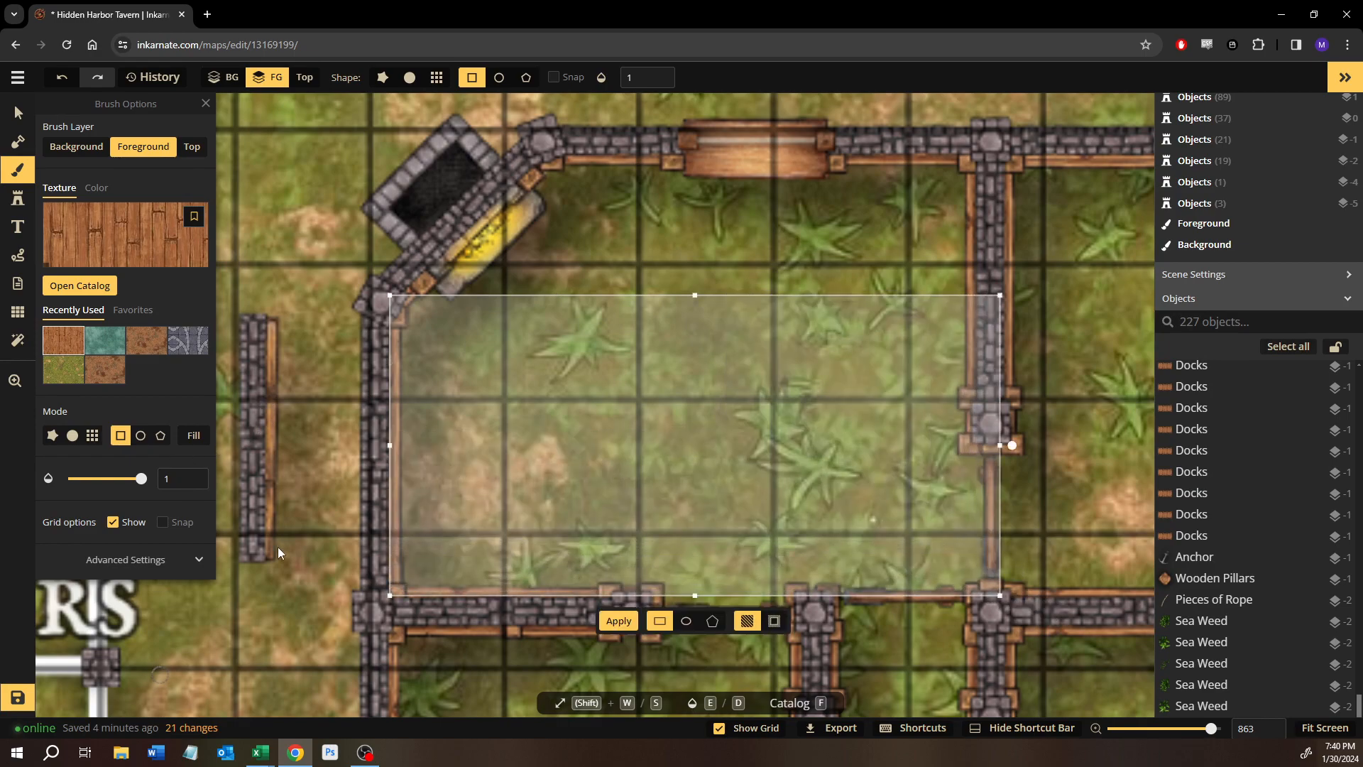
pyautogui.click(628, 622)
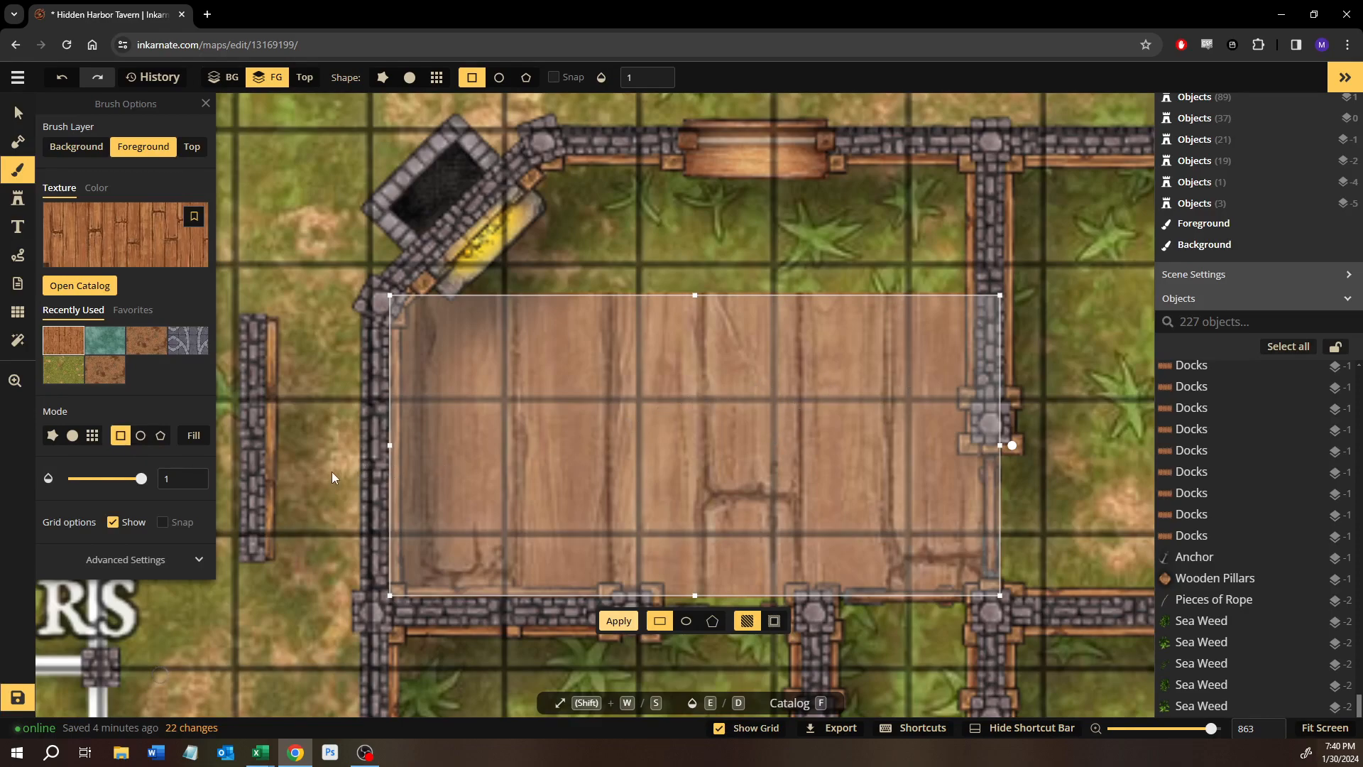
pyautogui.hotkey('ctrl', 'z')
# Set the wood texture's placement size to 30 and fill the rectangle over the fireplace room's lower part with it.
pyautogui.click(146, 564)
pyautogui.scroll(-2, 138, 577)
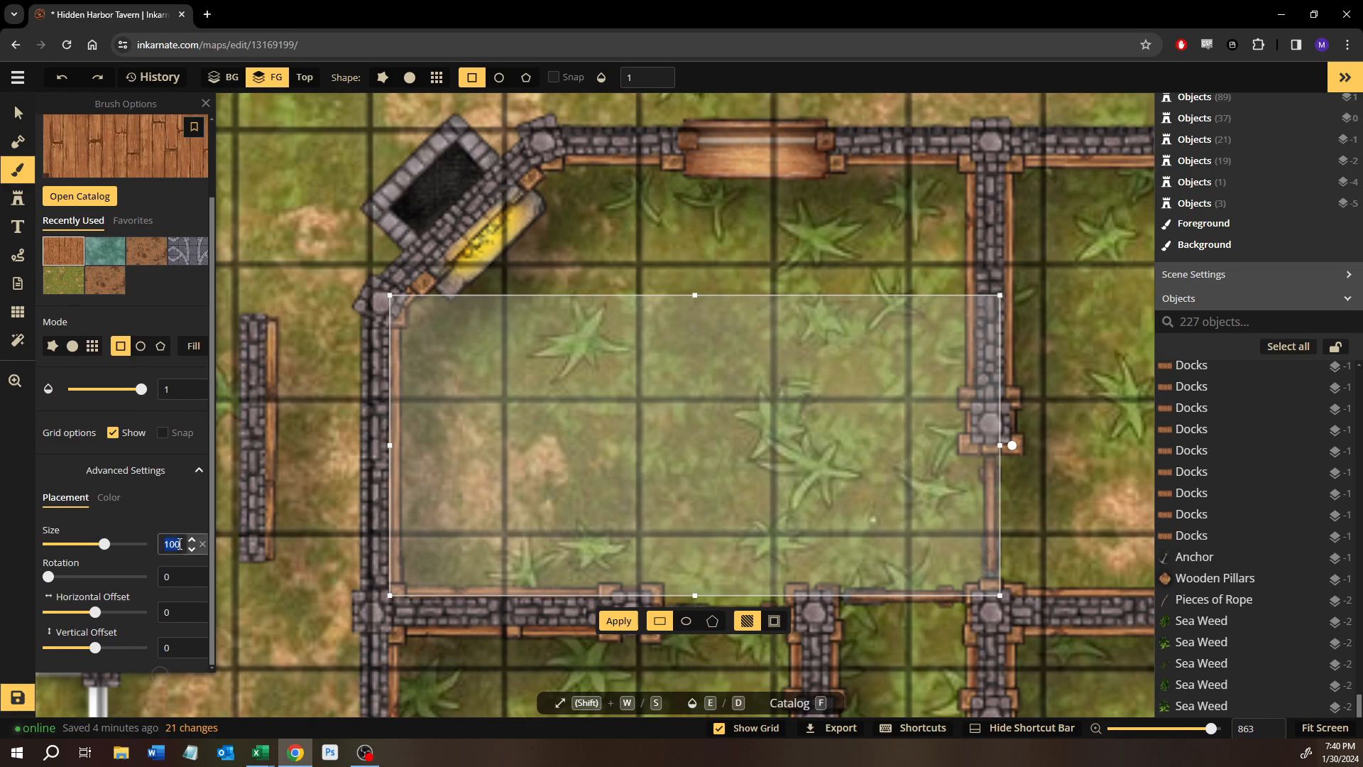
pyautogui.click(614, 628)
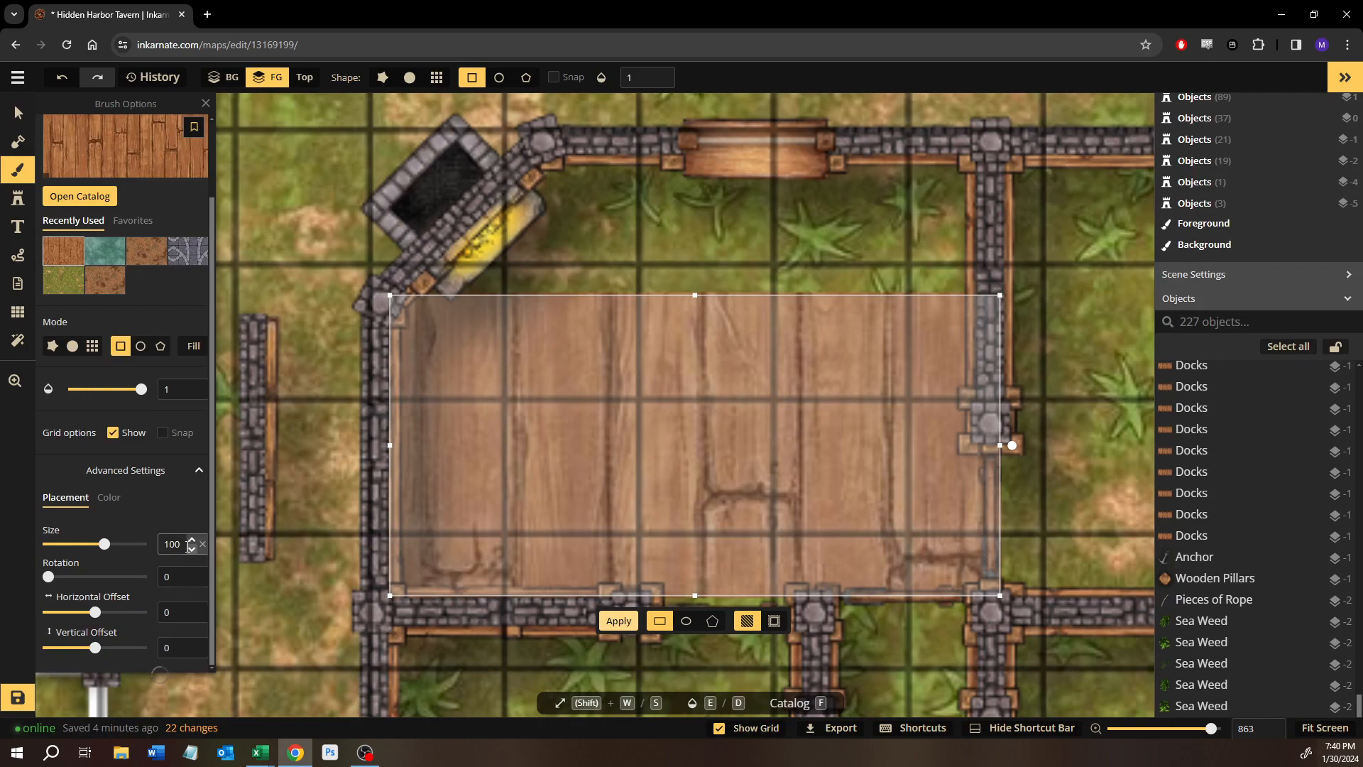
pyautogui.hotkey('ctrl', 'z')
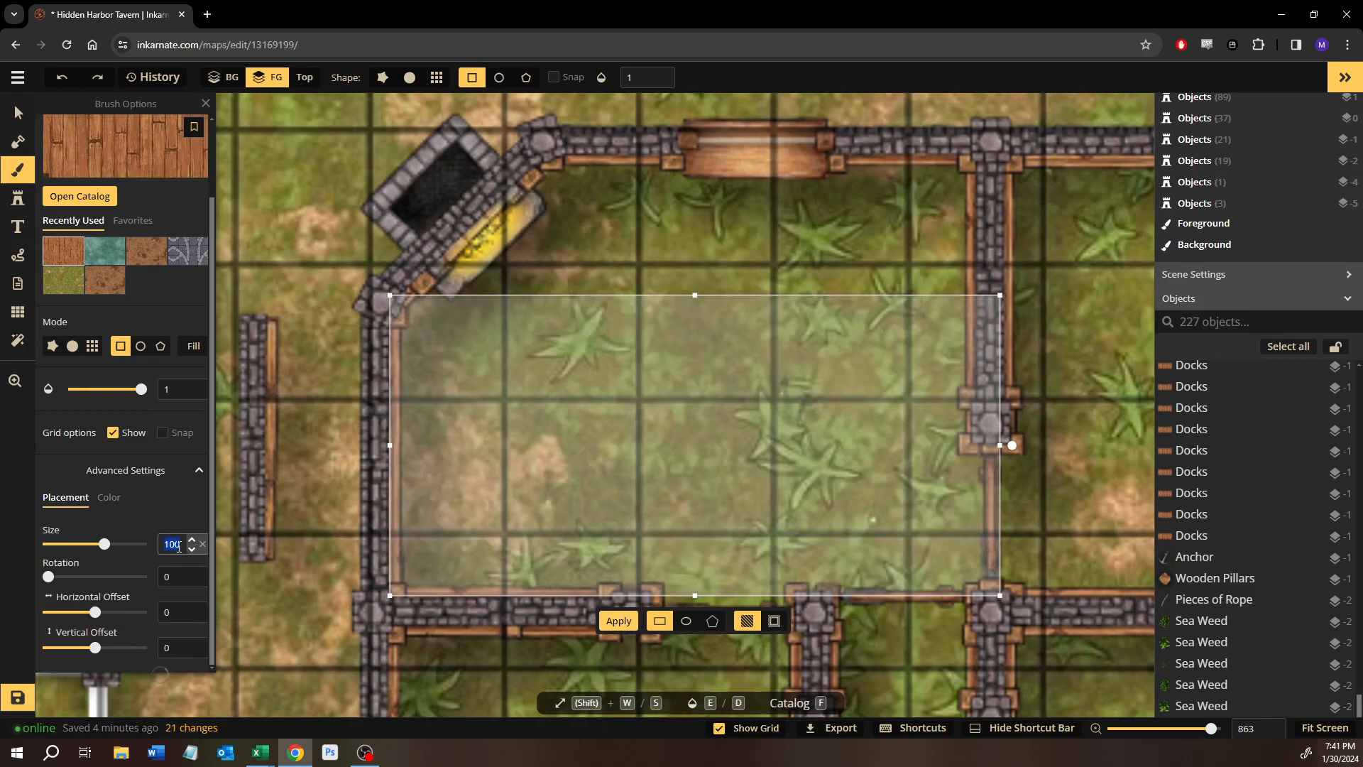
pyautogui.write('30')
pyautogui.click(612, 623)
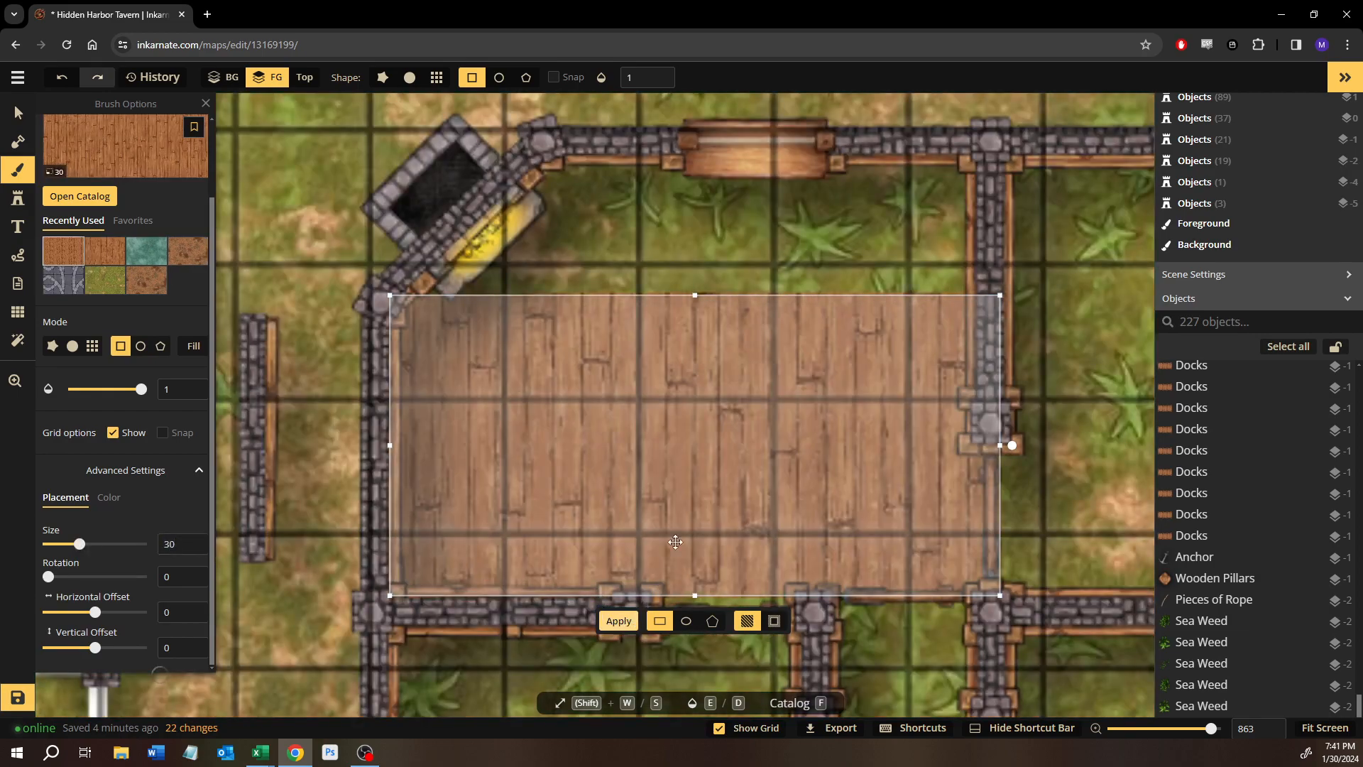
pyautogui.scroll(-5, 655, 456)
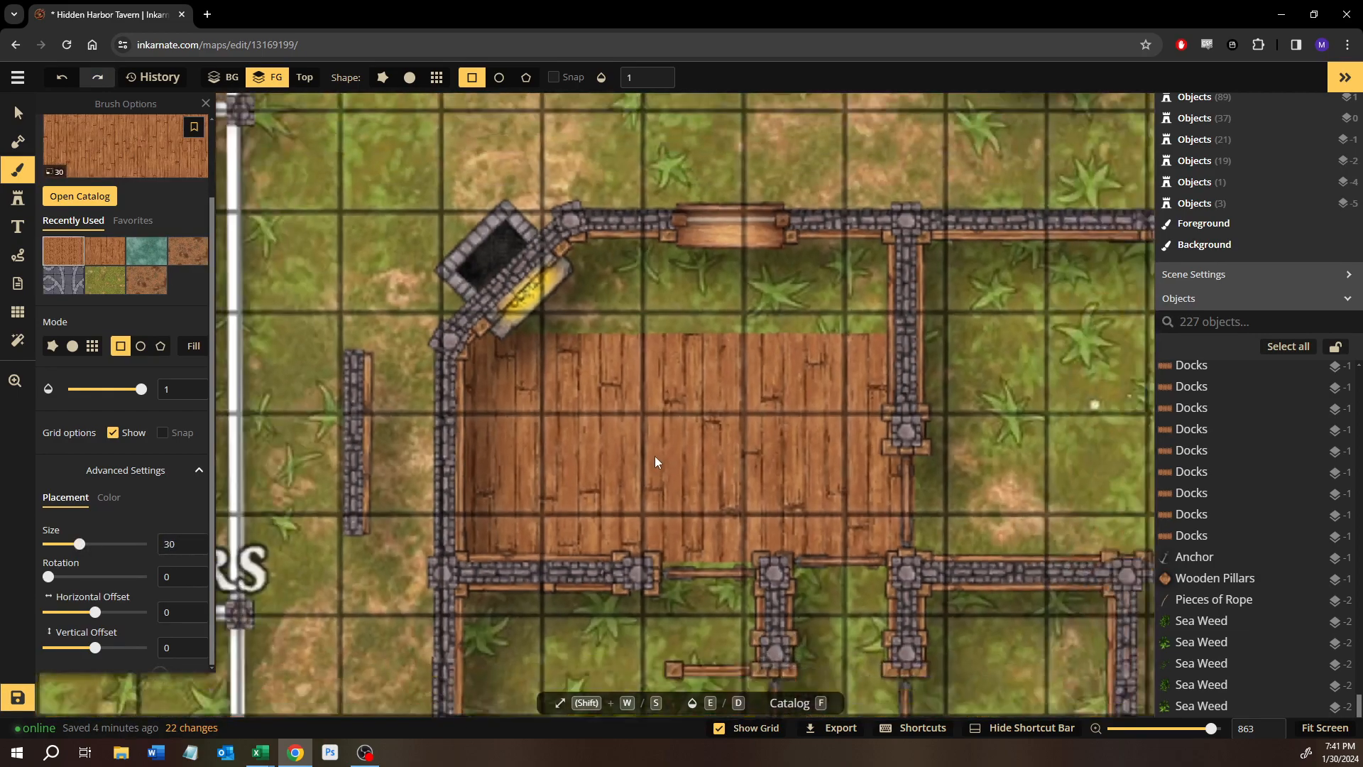
pyautogui.scroll(-3, 706, 454)
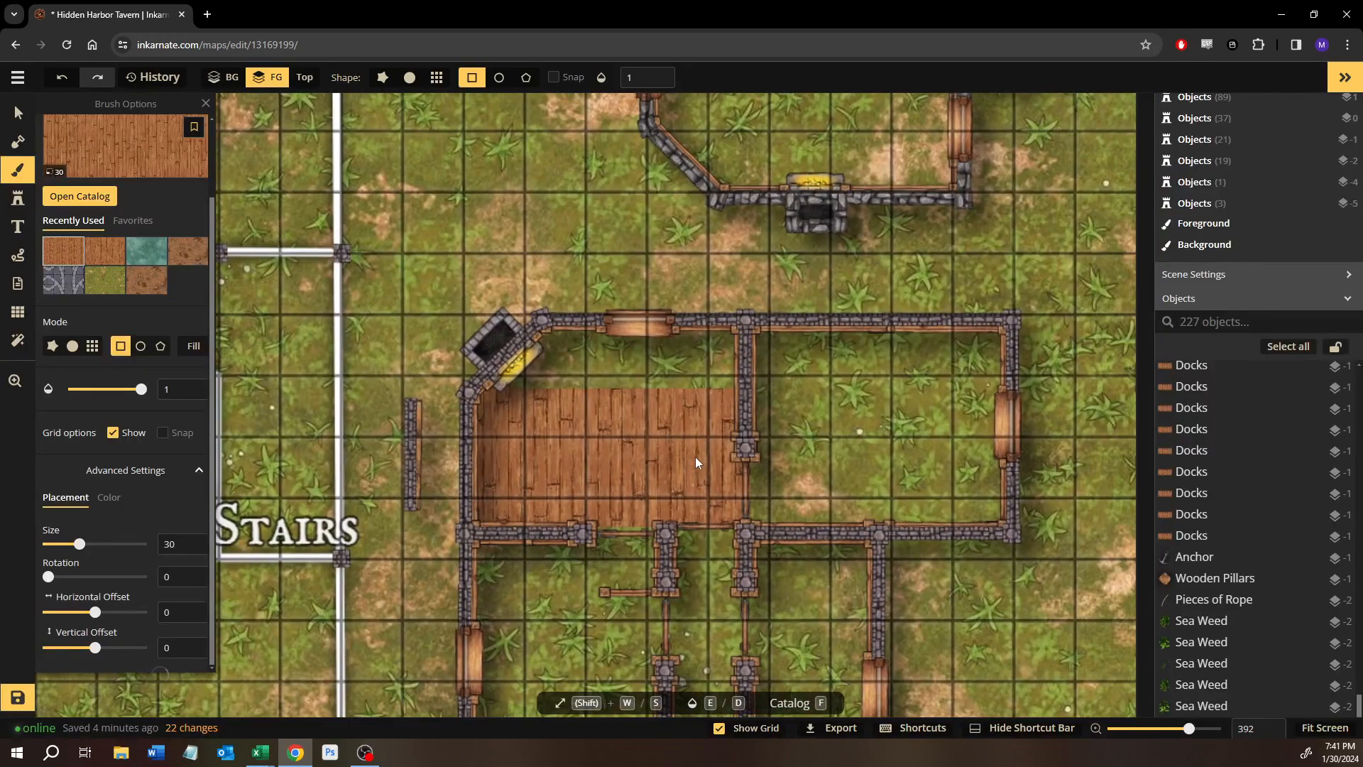
pyautogui.scroll(4, 695, 461)
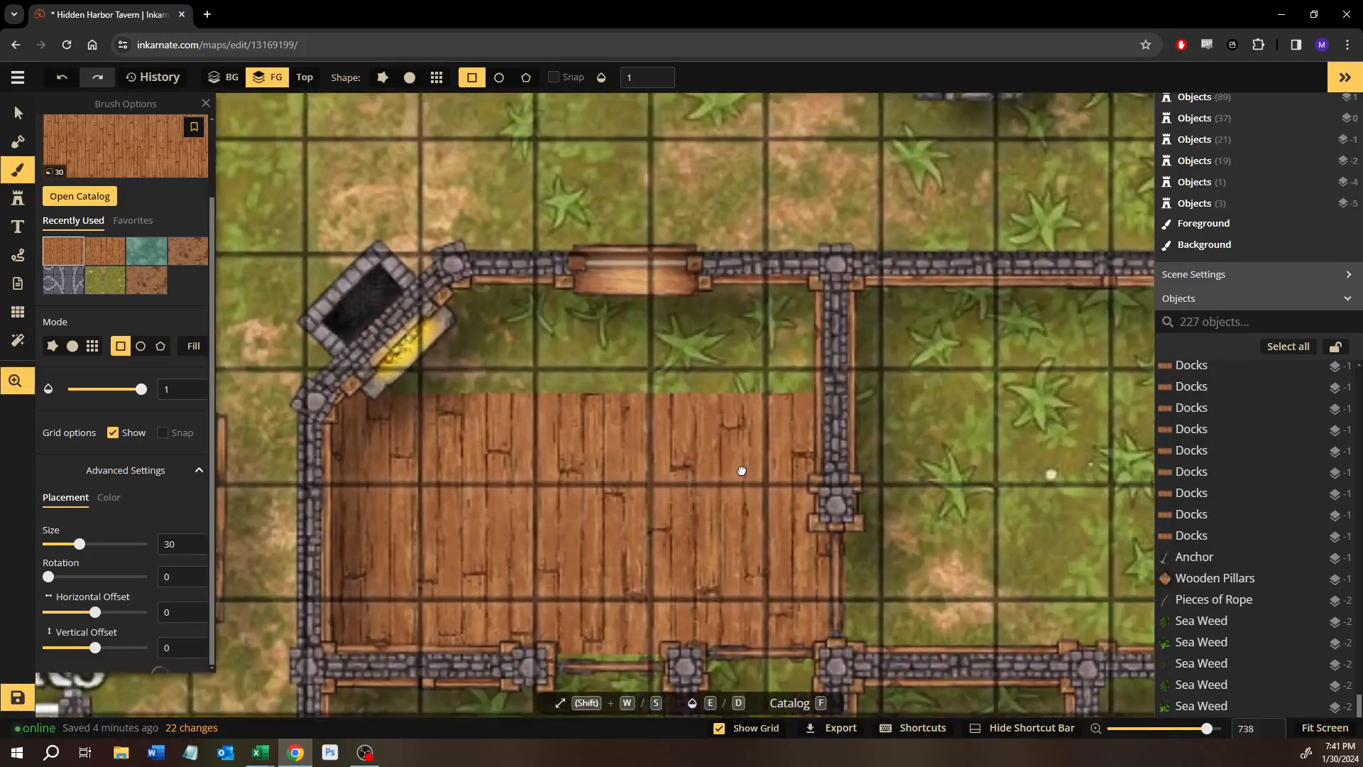
pyautogui.moveTo(742, 470); pyautogui.dragTo(807, 537)
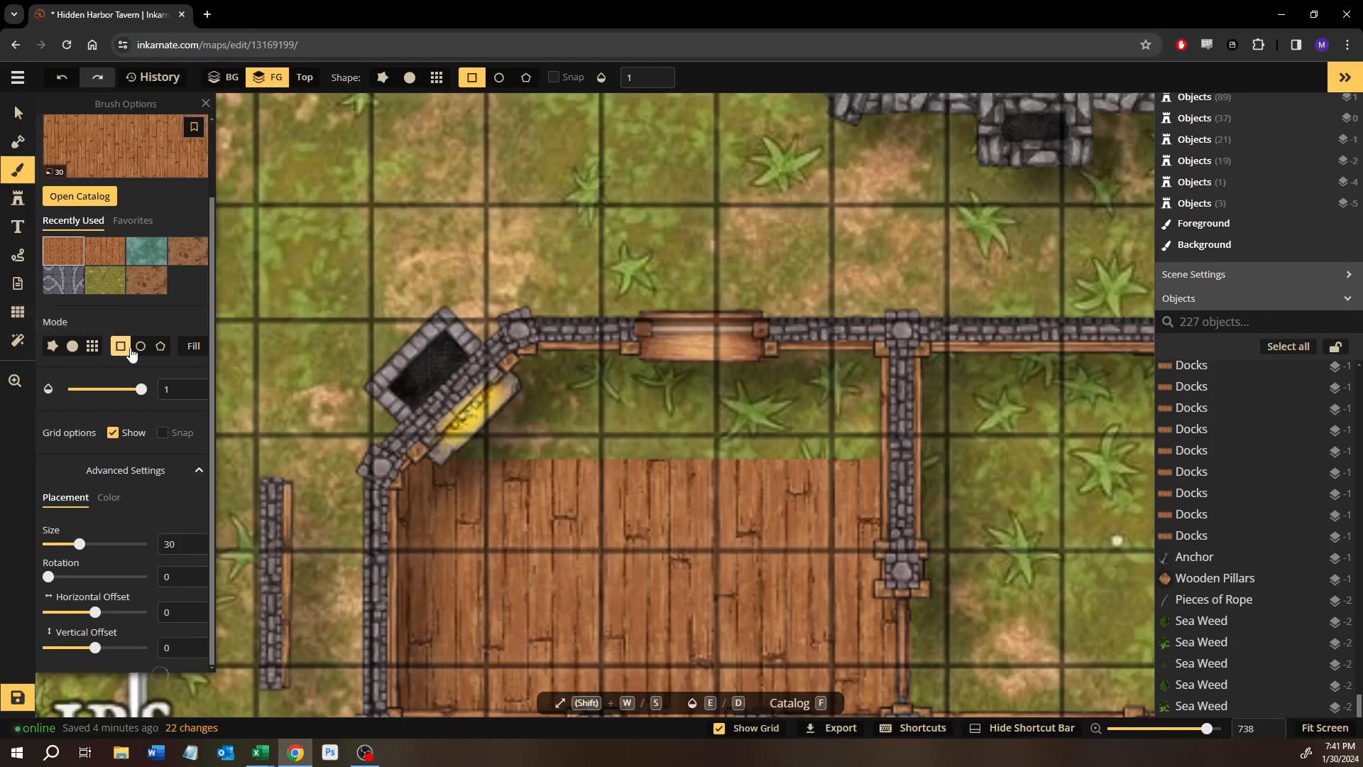
pyautogui.click(161, 346)
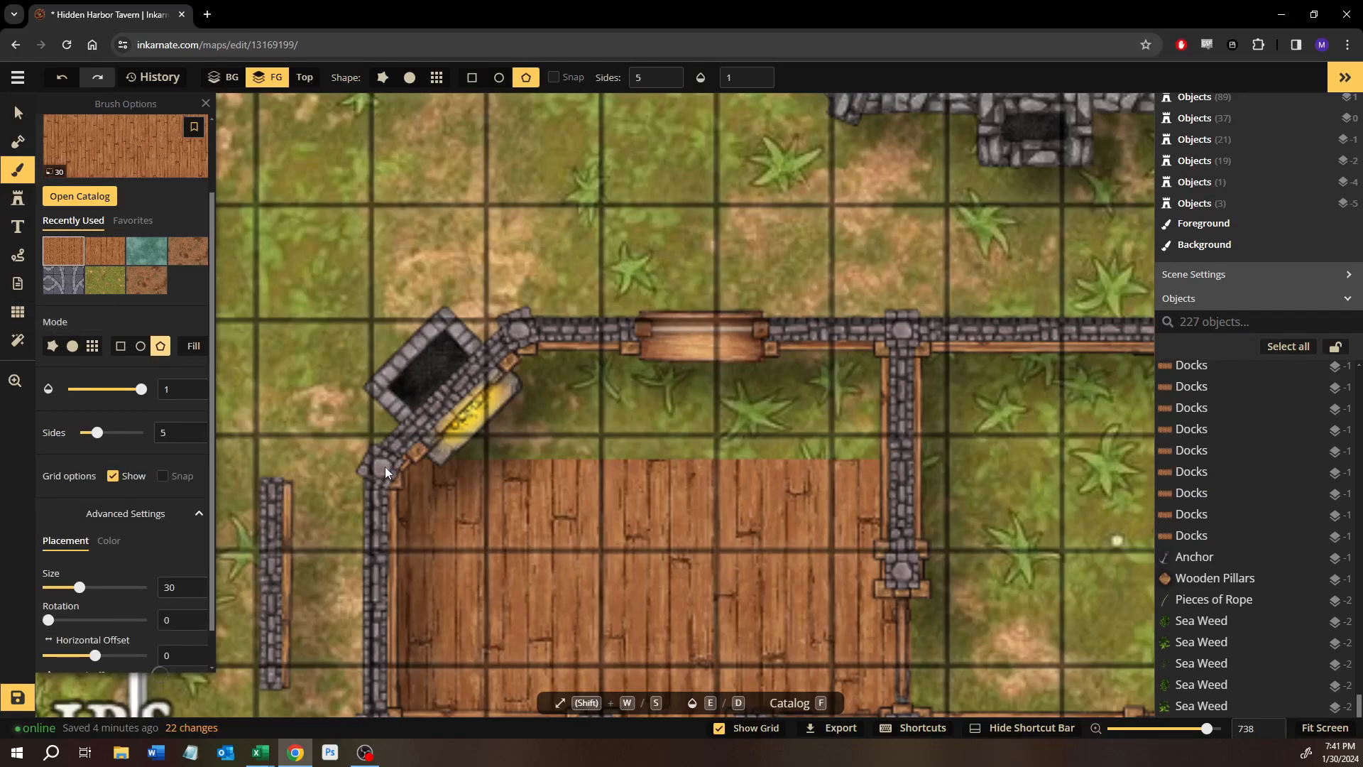
pyautogui.moveTo(398, 463); pyautogui.dragTo(629, 572)
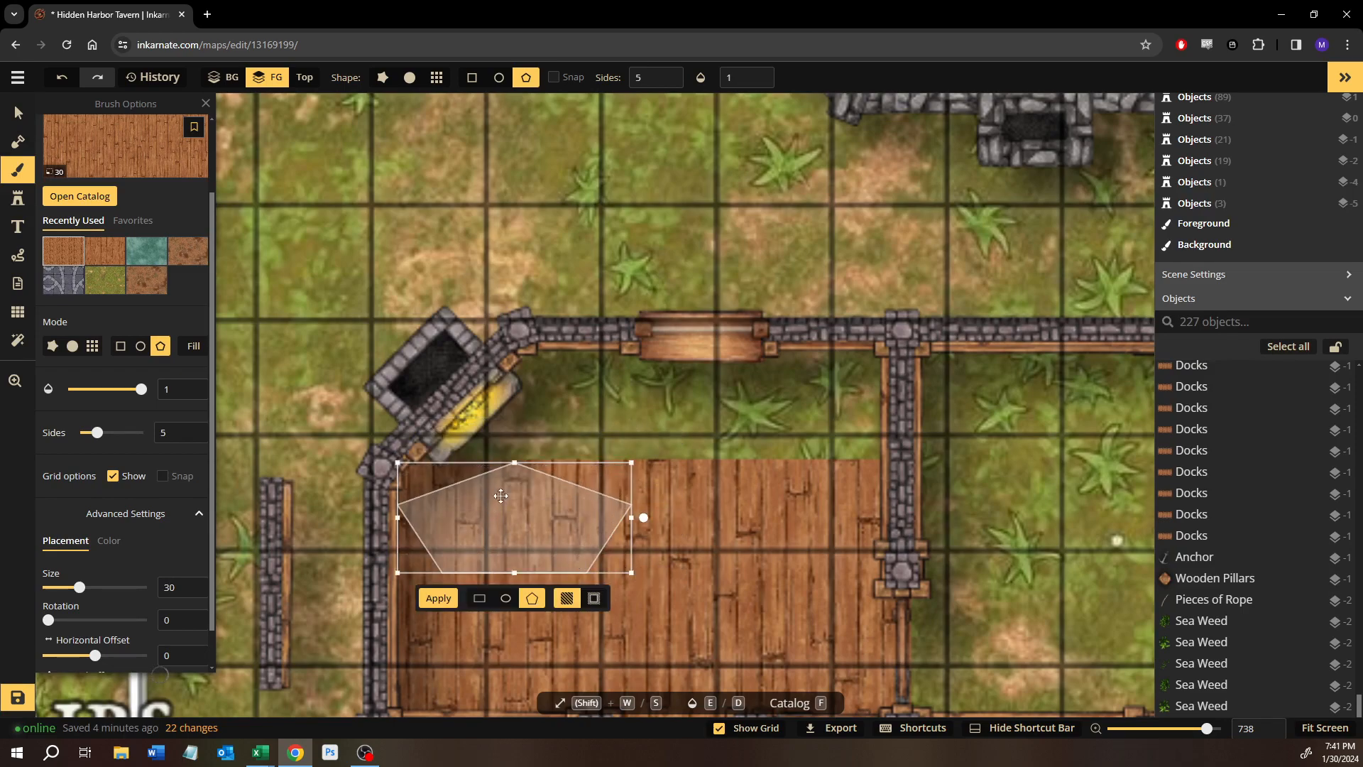
pyautogui.click(558, 398)
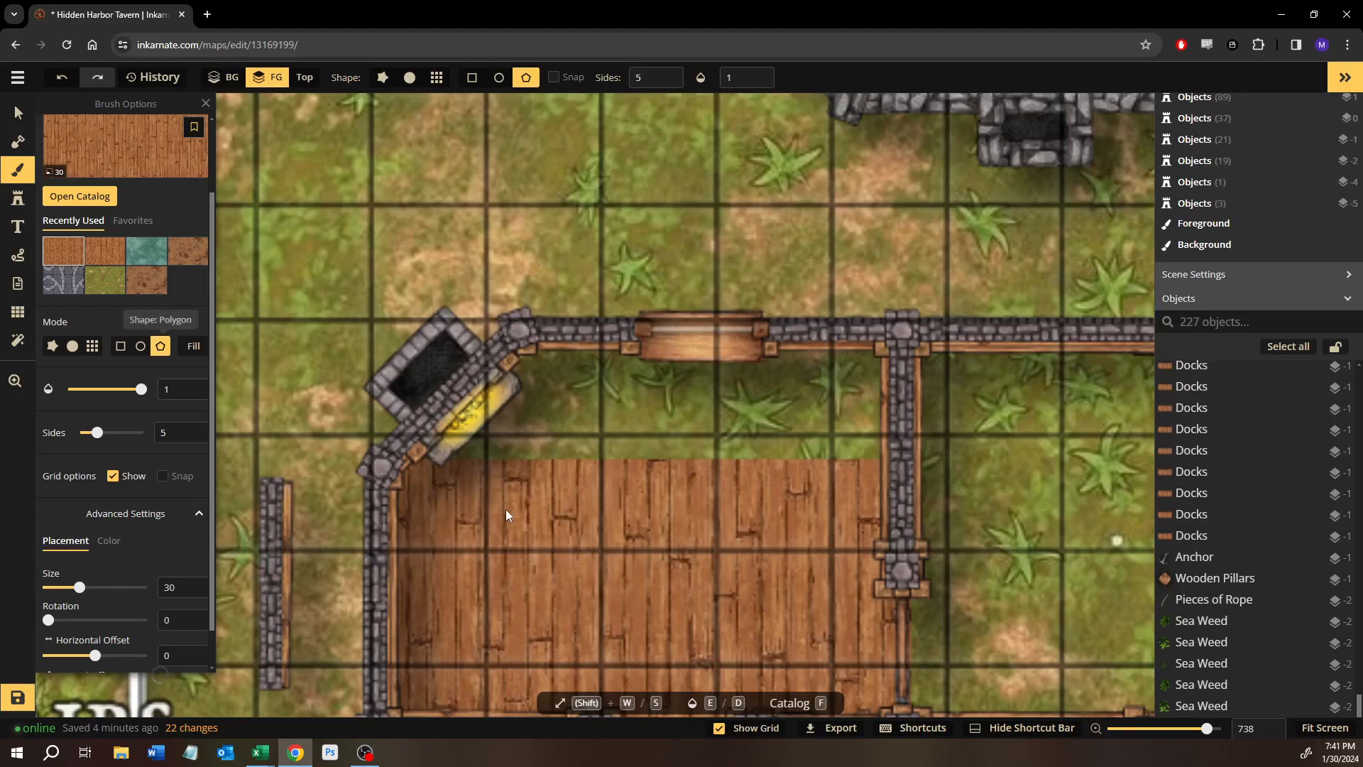
pyautogui.moveTo(491, 524); pyautogui.dragTo(693, 393)
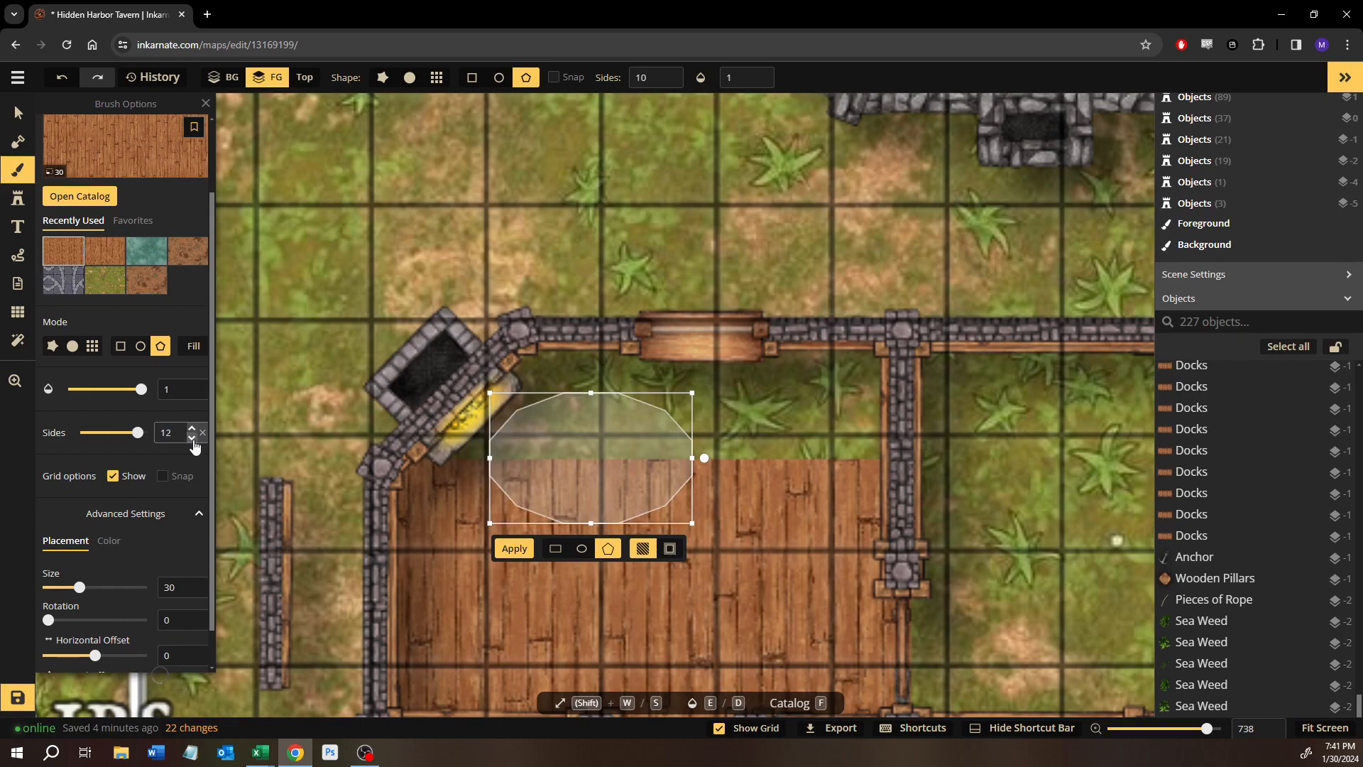
pyautogui.click(194, 445)
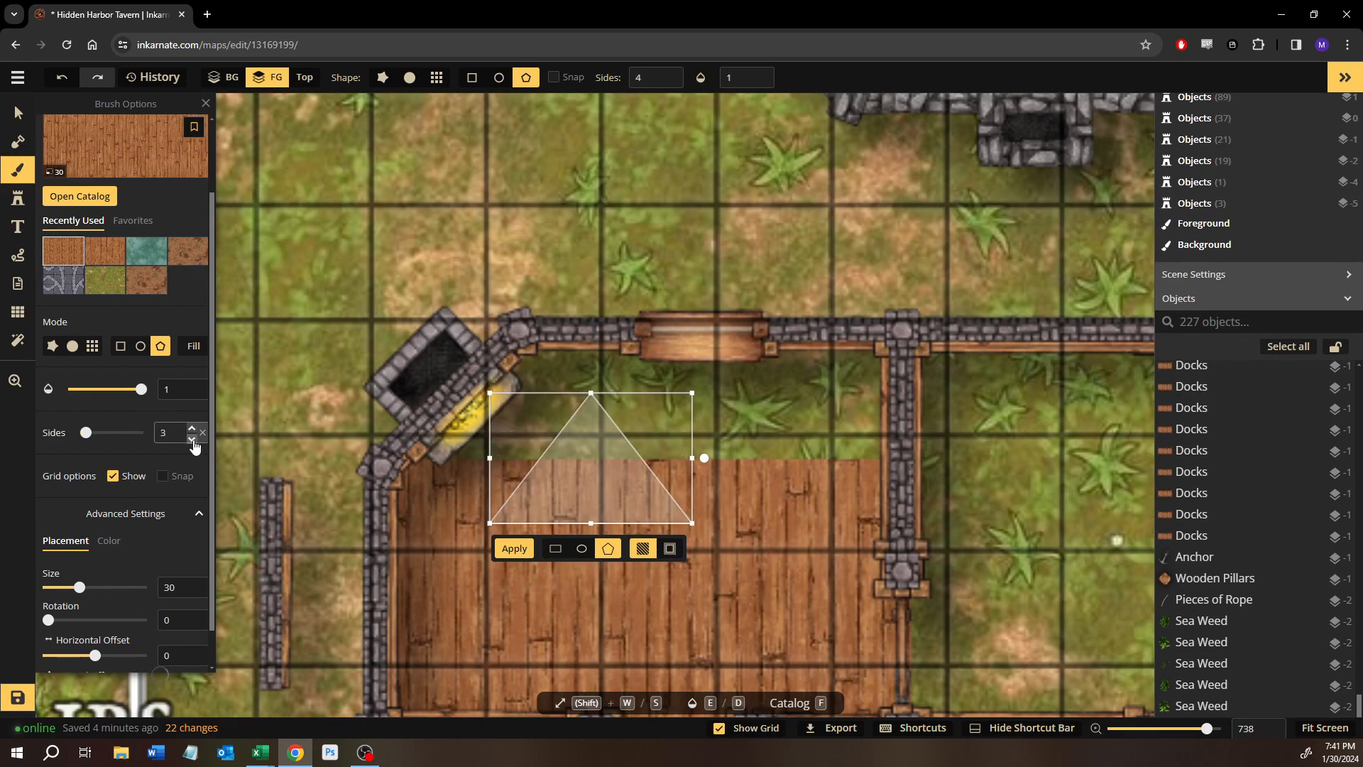
pyautogui.press('Escape')
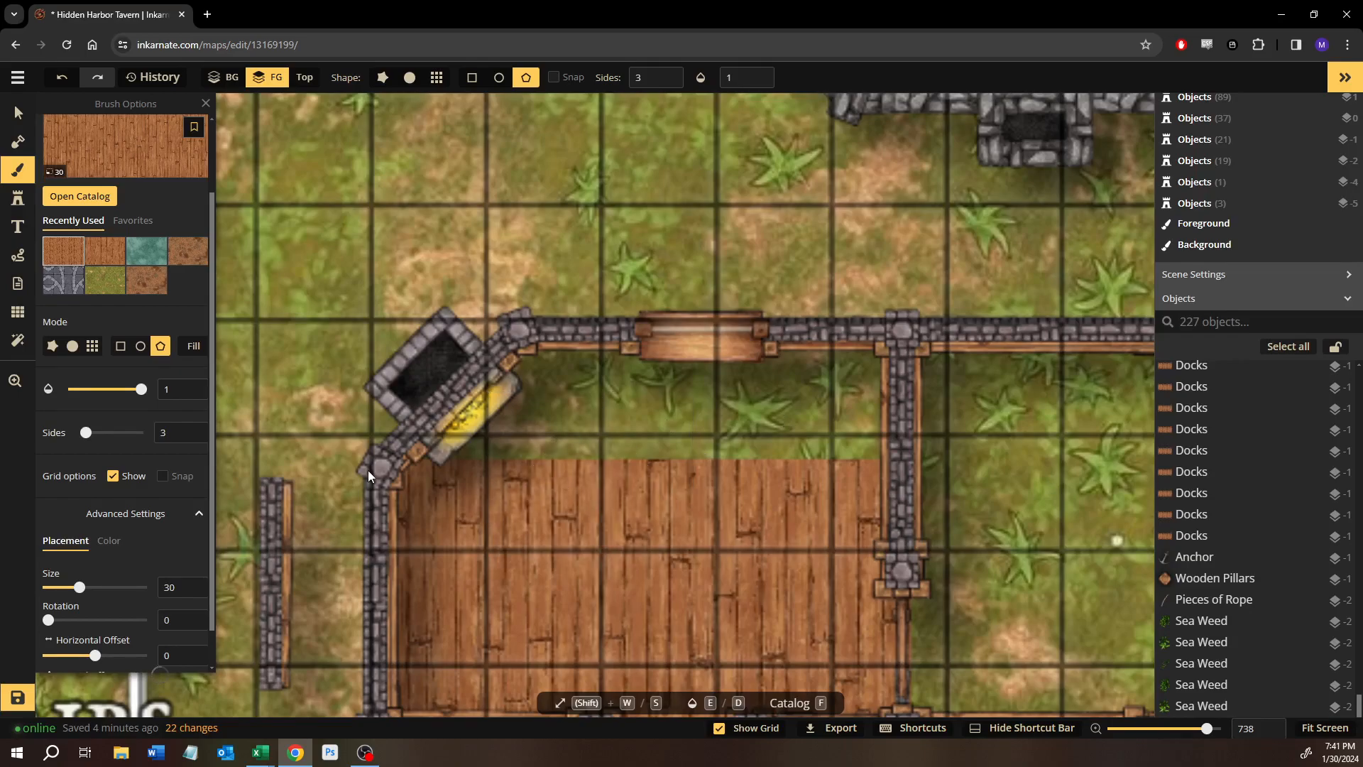
# Paint the rest of the fireplace room and the whole adjoining room to its right with a round wood-floor brush at size 20.
pyautogui.click(72, 349)
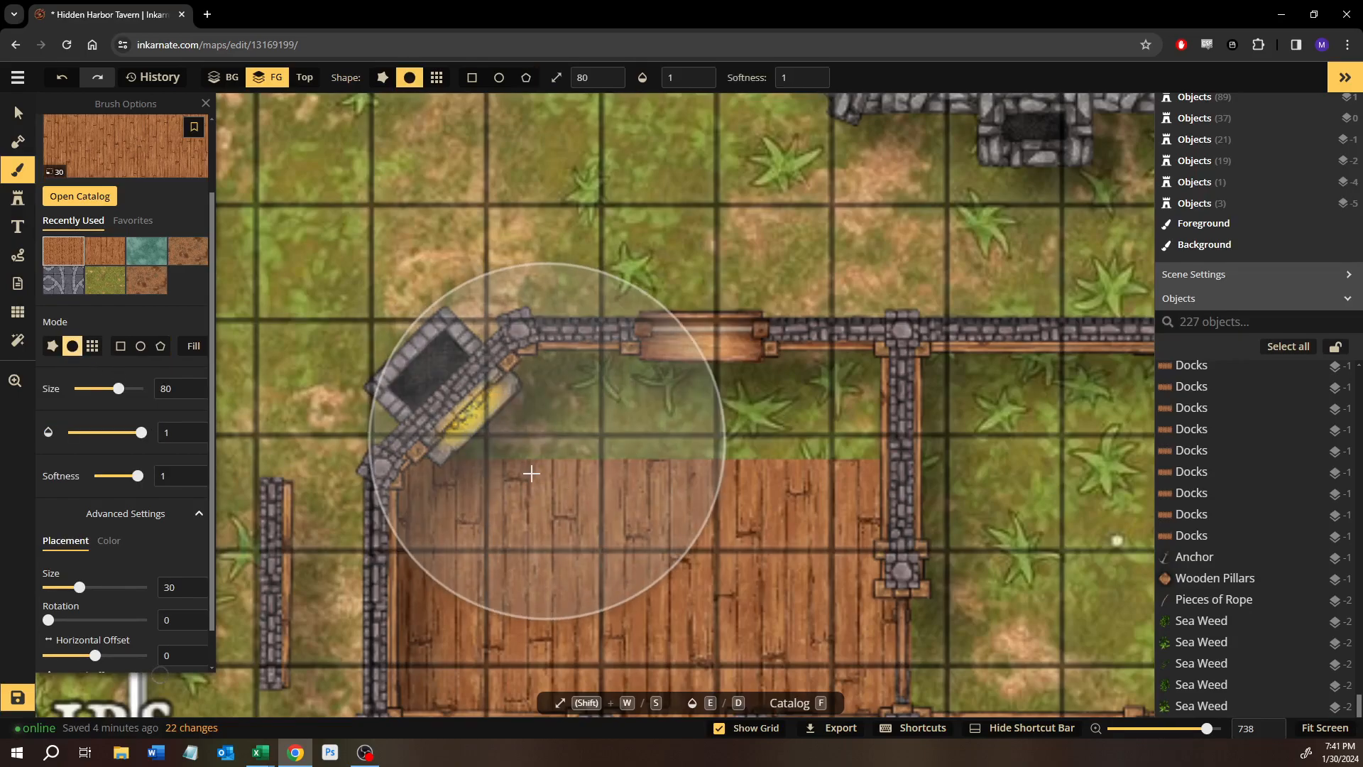
pyautogui.press('s')
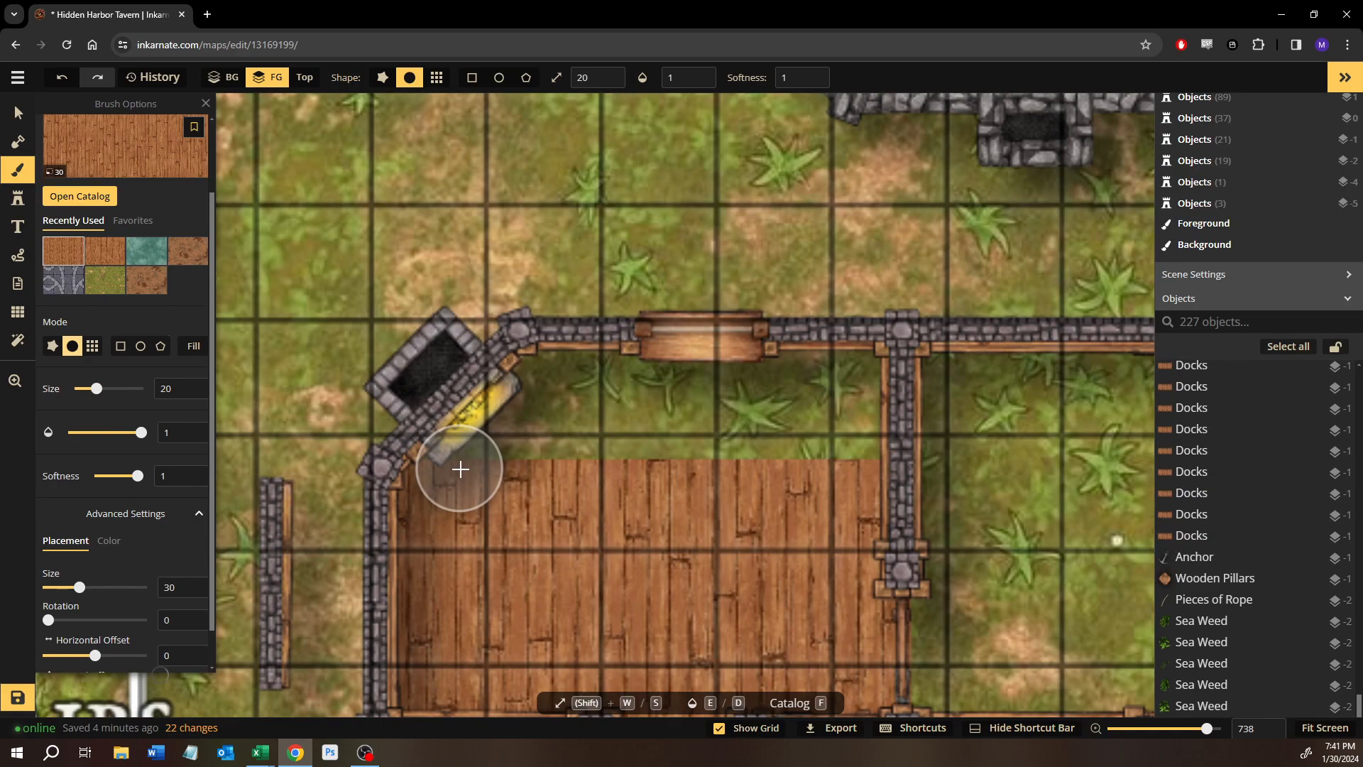
pyautogui.moveTo(494, 427)
pyautogui.mouseDown()
pyautogui.moveTo(609, 432)
pyautogui.moveTo(519, 433)
pyautogui.moveTo(582, 444)
pyautogui.moveTo(799, 437)
pyautogui.moveTo(579, 431)
pyautogui.moveTo(514, 413)
pyautogui.moveTo(542, 386)
pyautogui.moveTo(605, 377)
pyautogui.moveTo(872, 380)
pyautogui.moveTo(868, 526)
pyautogui.moveTo(433, 365)
pyautogui.moveTo(392, 374)
pyautogui.mouseUp()
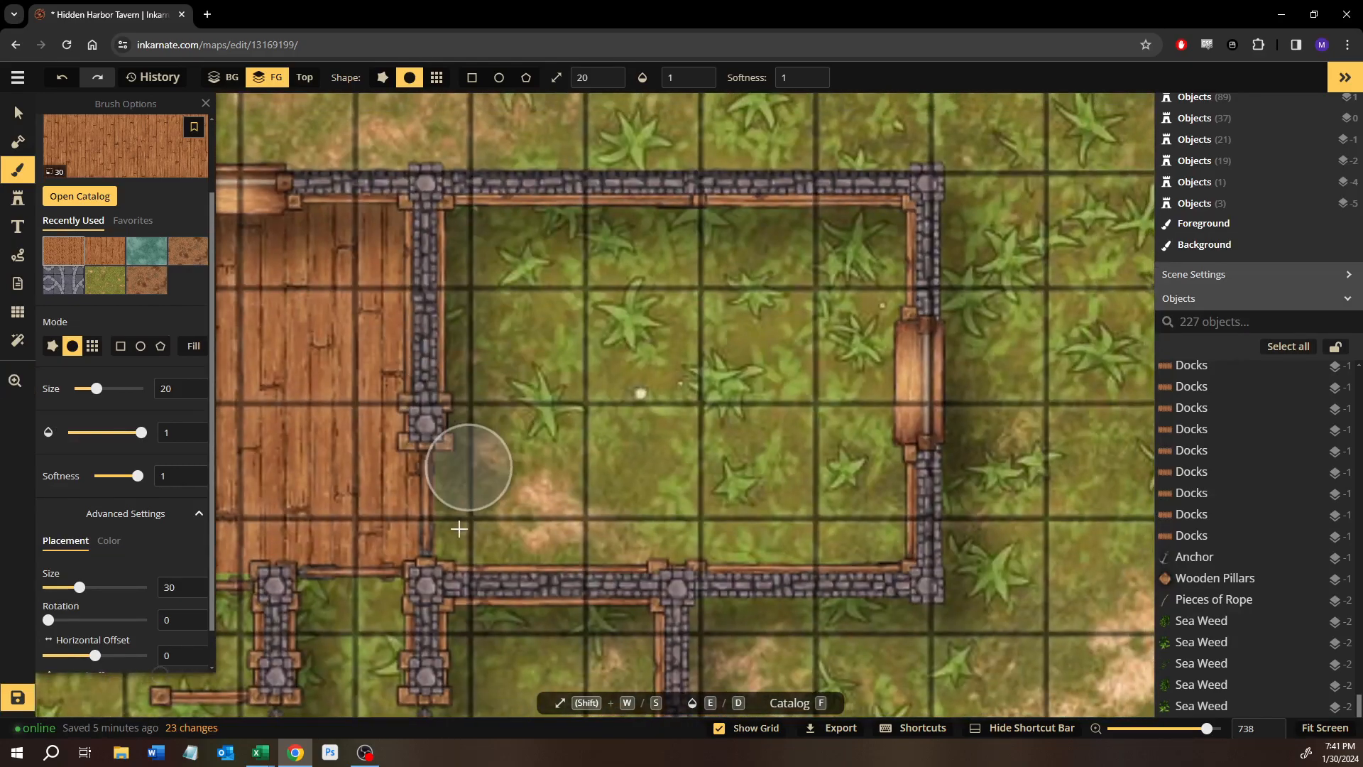
pyautogui.moveTo(504, 534)
pyautogui.mouseDown()
pyautogui.moveTo(766, 539)
pyautogui.moveTo(435, 535)
pyautogui.moveTo(453, 474)
pyautogui.moveTo(446, 454)
pyautogui.moveTo(428, 461)
pyautogui.moveTo(488, 442)
pyautogui.moveTo(570, 472)
pyautogui.moveTo(532, 490)
pyautogui.moveTo(653, 505)
pyautogui.moveTo(511, 498)
pyautogui.moveTo(697, 487)
pyautogui.moveTo(661, 423)
pyautogui.moveTo(596, 400)
pyautogui.moveTo(534, 396)
pyautogui.moveTo(476, 418)
pyautogui.moveTo(454, 341)
pyautogui.moveTo(453, 222)
pyautogui.moveTo(555, 235)
pyautogui.moveTo(884, 227)
pyautogui.moveTo(880, 245)
pyautogui.moveTo(823, 274)
pyautogui.moveTo(525, 289)
pyautogui.moveTo(496, 317)
pyautogui.moveTo(571, 350)
pyautogui.moveTo(693, 354)
pyautogui.moveTo(732, 388)
pyautogui.moveTo(418, 368)
pyautogui.moveTo(805, 321)
pyautogui.moveTo(558, 314)
pyautogui.moveTo(821, 322)
pyautogui.moveTo(876, 227)
pyautogui.moveTo(886, 539)
pyautogui.moveTo(751, 545)
pyautogui.moveTo(731, 438)
pyautogui.moveTo(736, 487)
pyautogui.moveTo(794, 389)
pyautogui.moveTo(821, 411)
pyautogui.moveTo(823, 355)
pyautogui.moveTo(541, 490)
pyautogui.mouseUp()
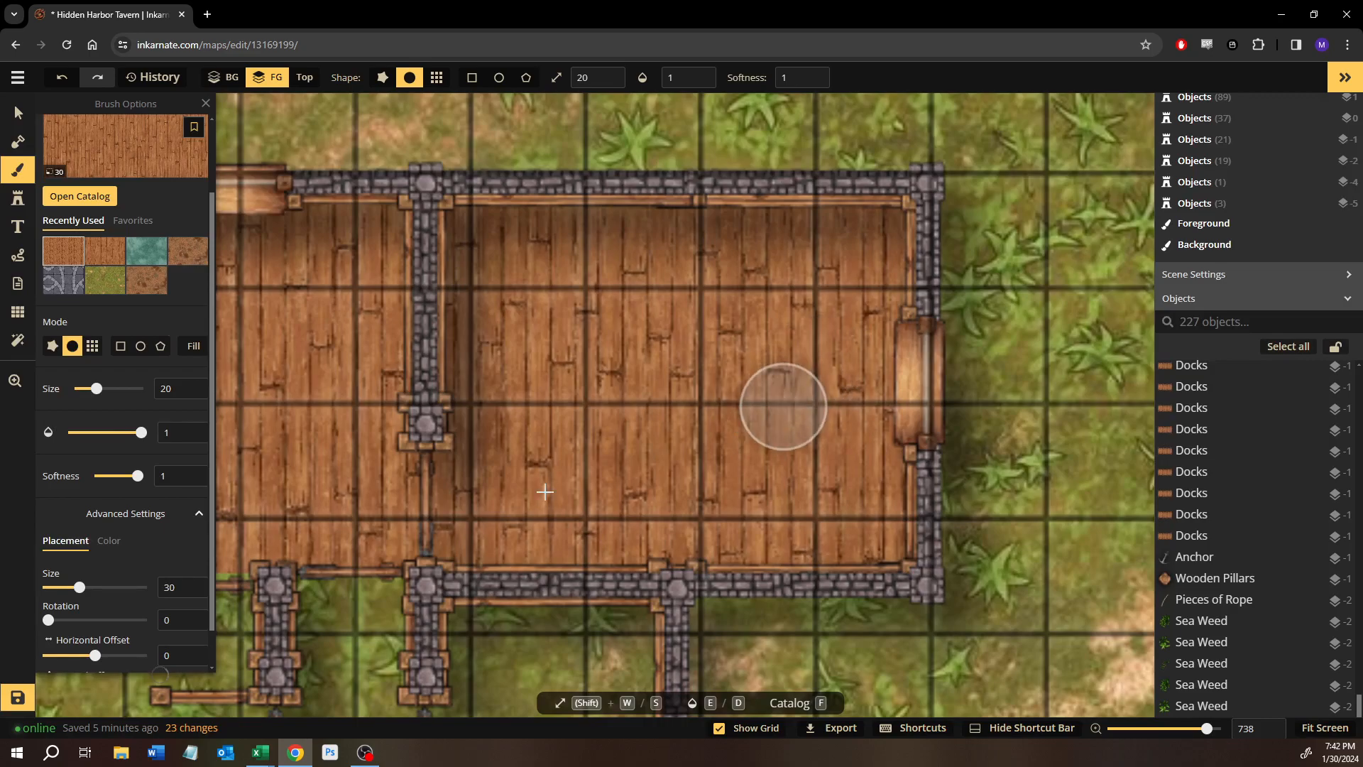
pyautogui.moveTo(617, 358)
pyautogui.mouseDown()
pyautogui.moveTo(719, 259)
pyautogui.moveTo(781, 106)
pyautogui.moveTo(710, 177)
pyautogui.moveTo(639, 397)
pyautogui.moveTo(592, 458)
pyautogui.moveTo(639, 539)
pyautogui.mouseUp()
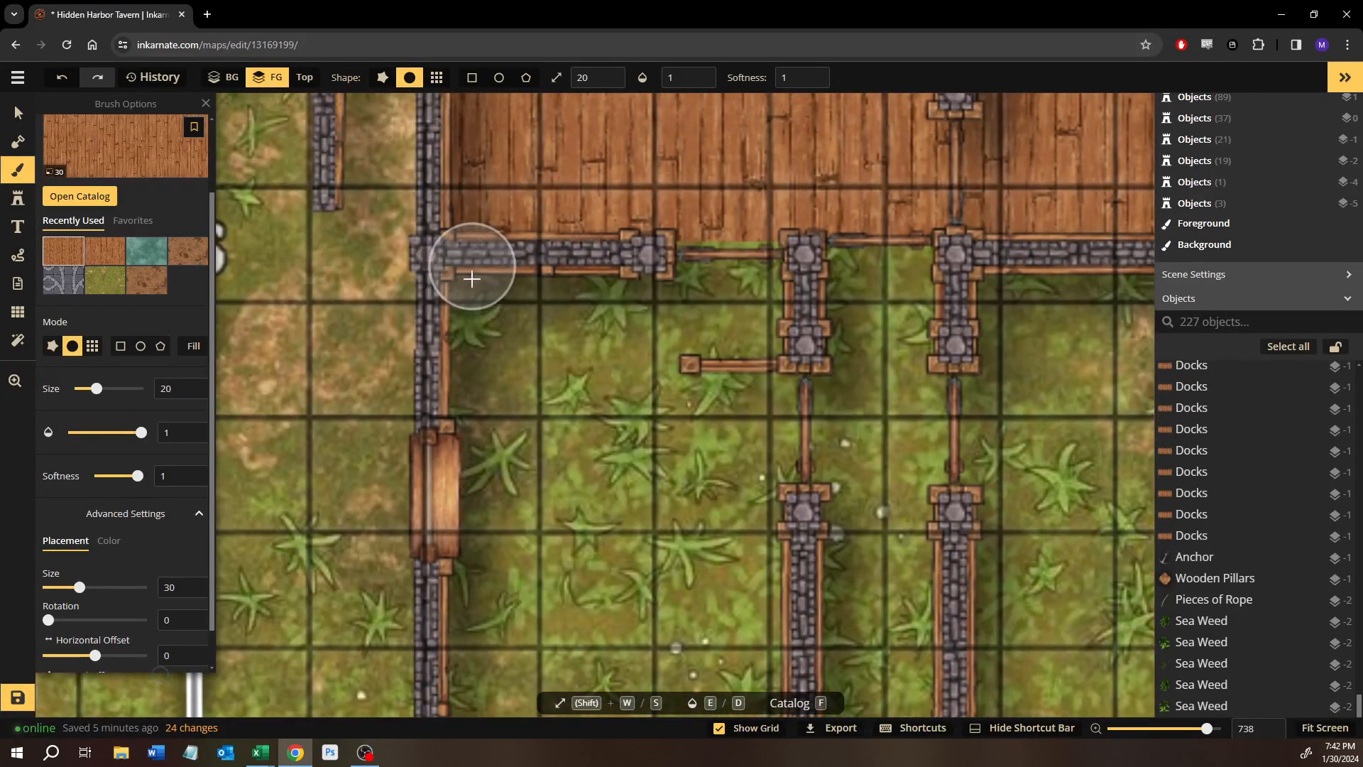
# Brush wood flooring along the lower-left room's edges and the nearby doorways, and fill the whole room with a rectangle of the same texture.
pyautogui.moveTo(477, 398)
pyautogui.mouseDown()
pyautogui.moveTo(477, 639)
pyautogui.moveTo(493, 310)
pyautogui.moveTo(607, 259)
pyautogui.mouseUp()
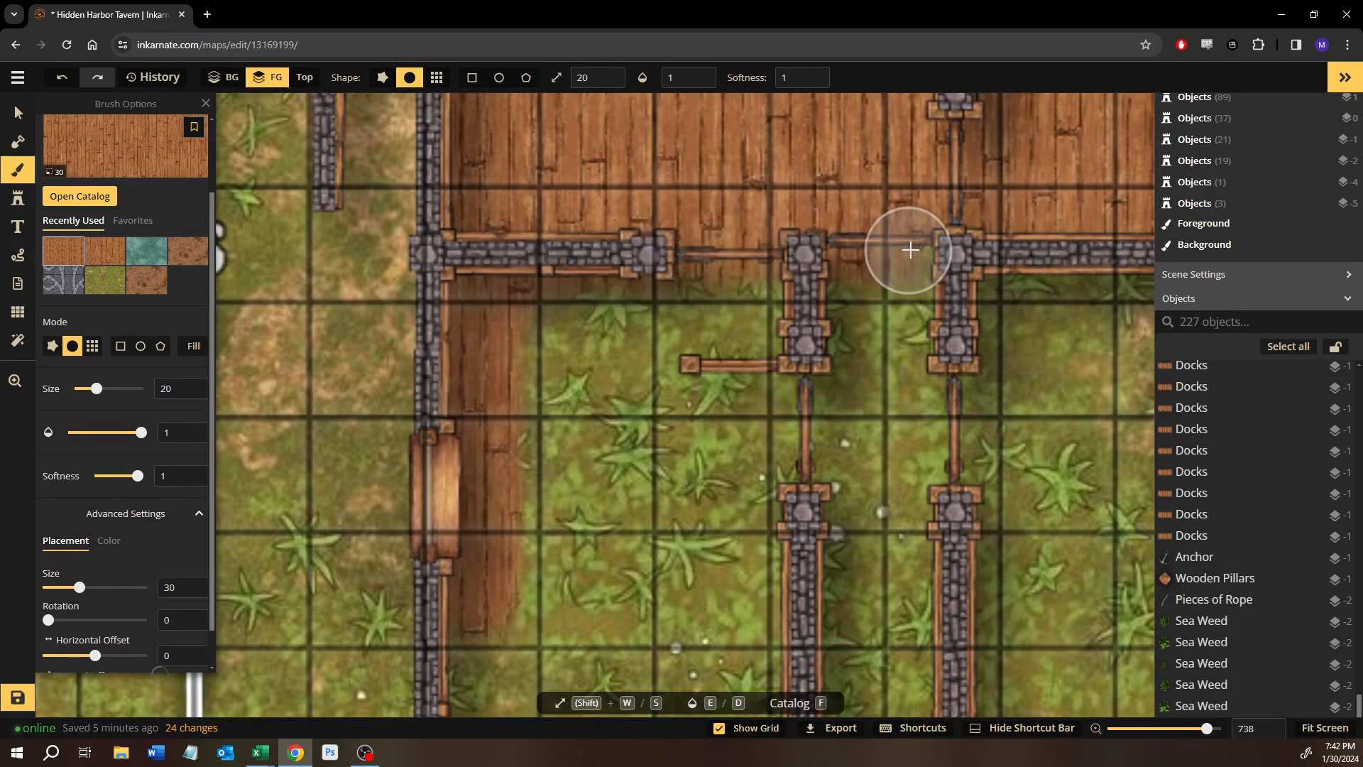
pyautogui.moveTo(887, 304)
pyautogui.mouseDown()
pyautogui.moveTo(523, 220)
pyautogui.moveTo(493, 199)
pyautogui.moveTo(888, 313)
pyautogui.moveTo(904, 181)
pyautogui.moveTo(883, 189)
pyautogui.mouseUp()
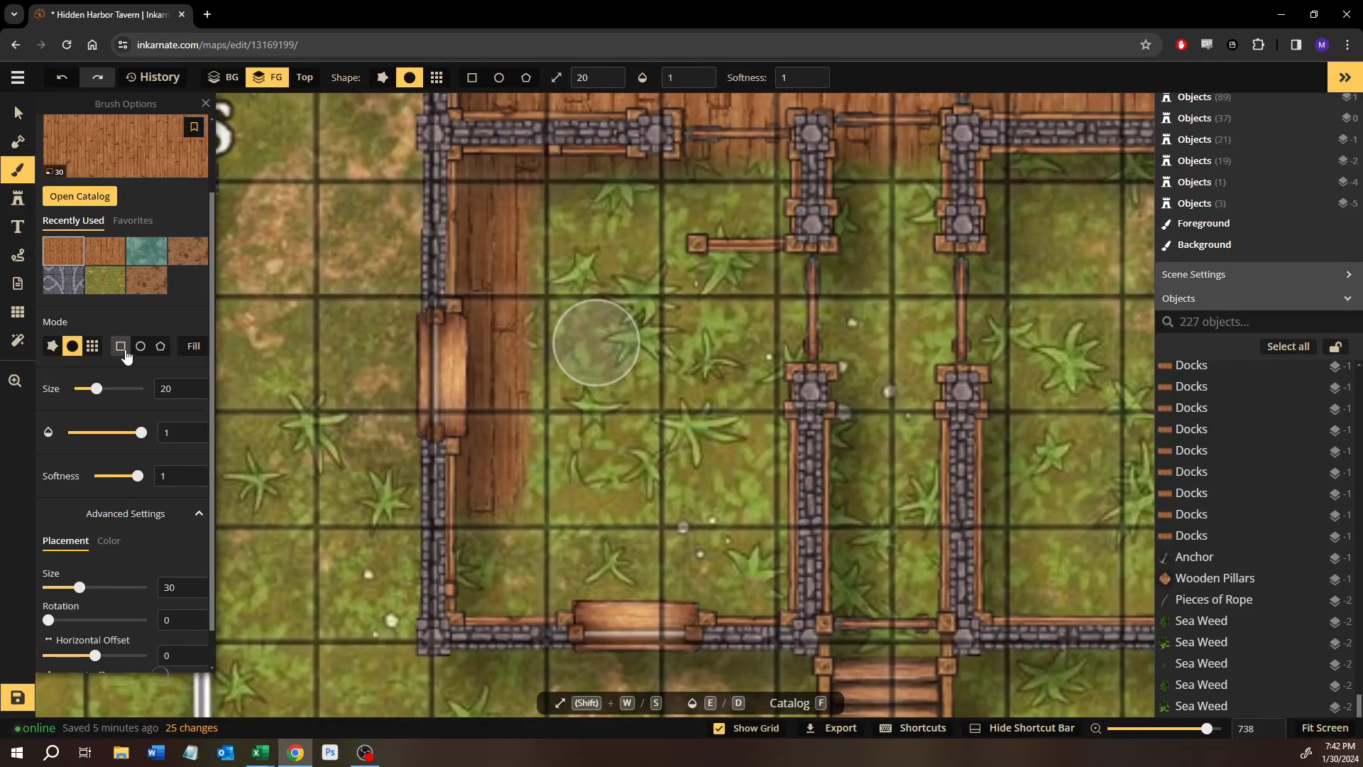
pyautogui.click(471, 76)
pyautogui.moveTo(447, 130)
pyautogui.mouseDown()
pyautogui.moveTo(1003, 554)
pyautogui.moveTo(1016, 582)
pyautogui.moveTo(858, 602)
pyautogui.moveTo(813, 634)
pyautogui.mouseUp()
pyautogui.click(553, 660)
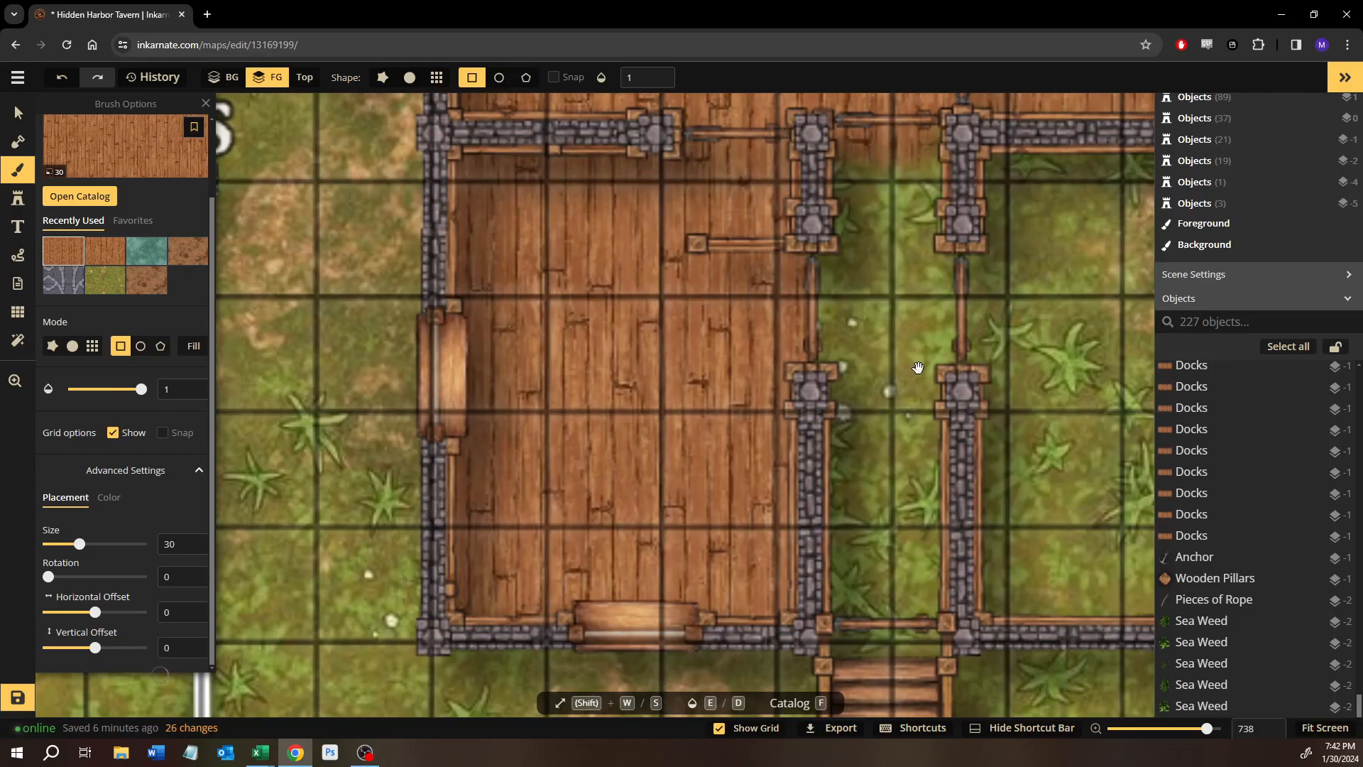
# Fill the lower-right room with wood flooring using a rectangle of about 108 x 222.
pyautogui.moveTo(881, 341); pyautogui.dragTo(726, 173)
pyautogui.moveTo(774, 122)
pyautogui.mouseDown()
pyautogui.moveTo(525, 598)
pyautogui.moveTo(531, 616)
pyautogui.mouseUp()
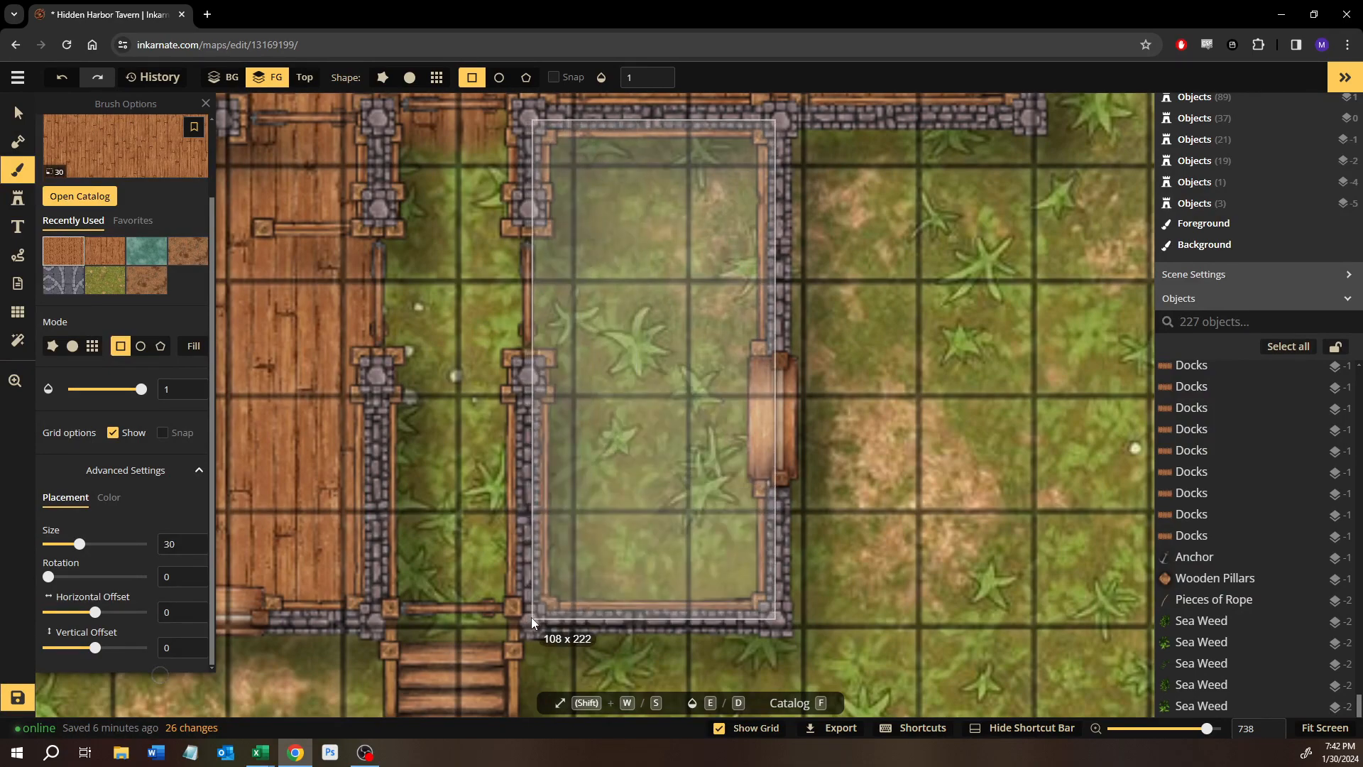
pyautogui.click(575, 645)
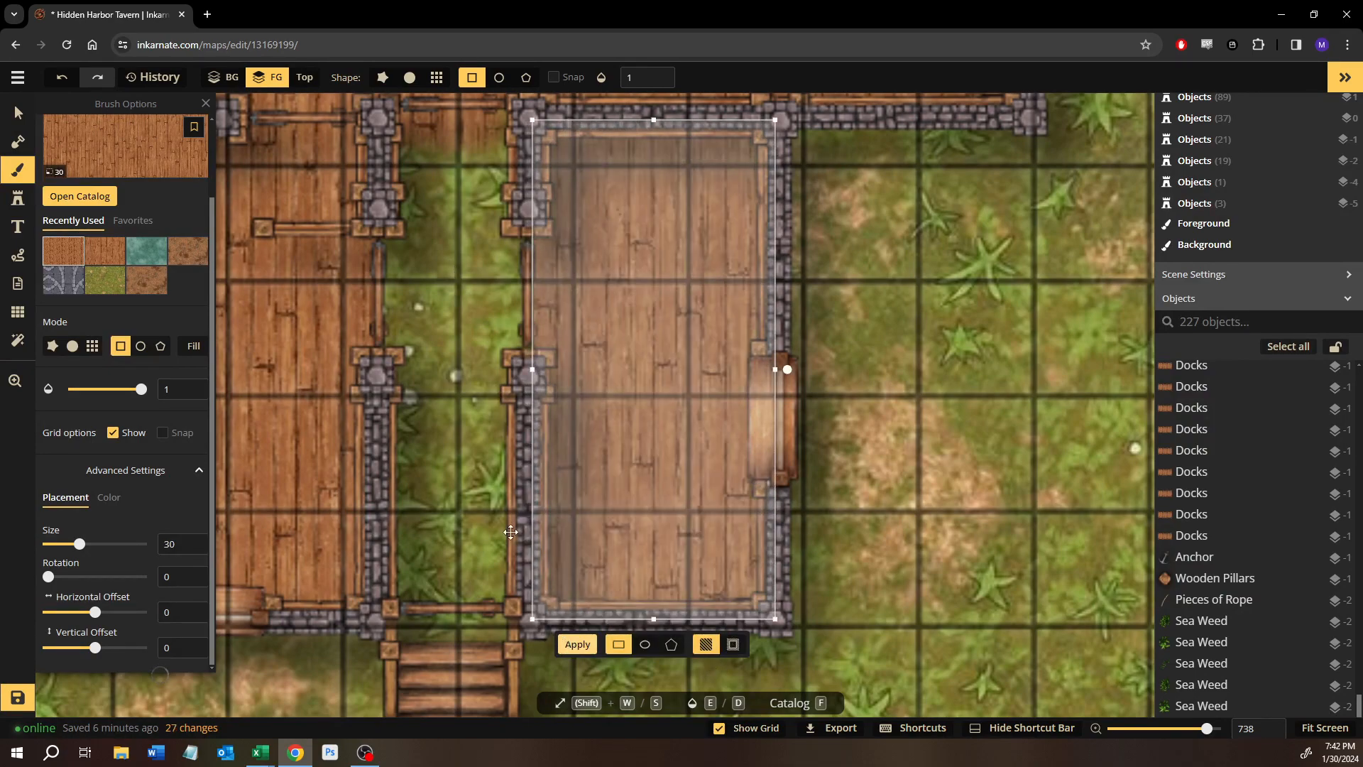
# Fill the entrance hallway between the two lower rooms with wood flooring using a rectangle of about 115 x 230.
pyautogui.moveTo(510, 525); pyautogui.dragTo(644, 582)
pyautogui.moveTo(453, 155); pyautogui.dragTo(710, 671)
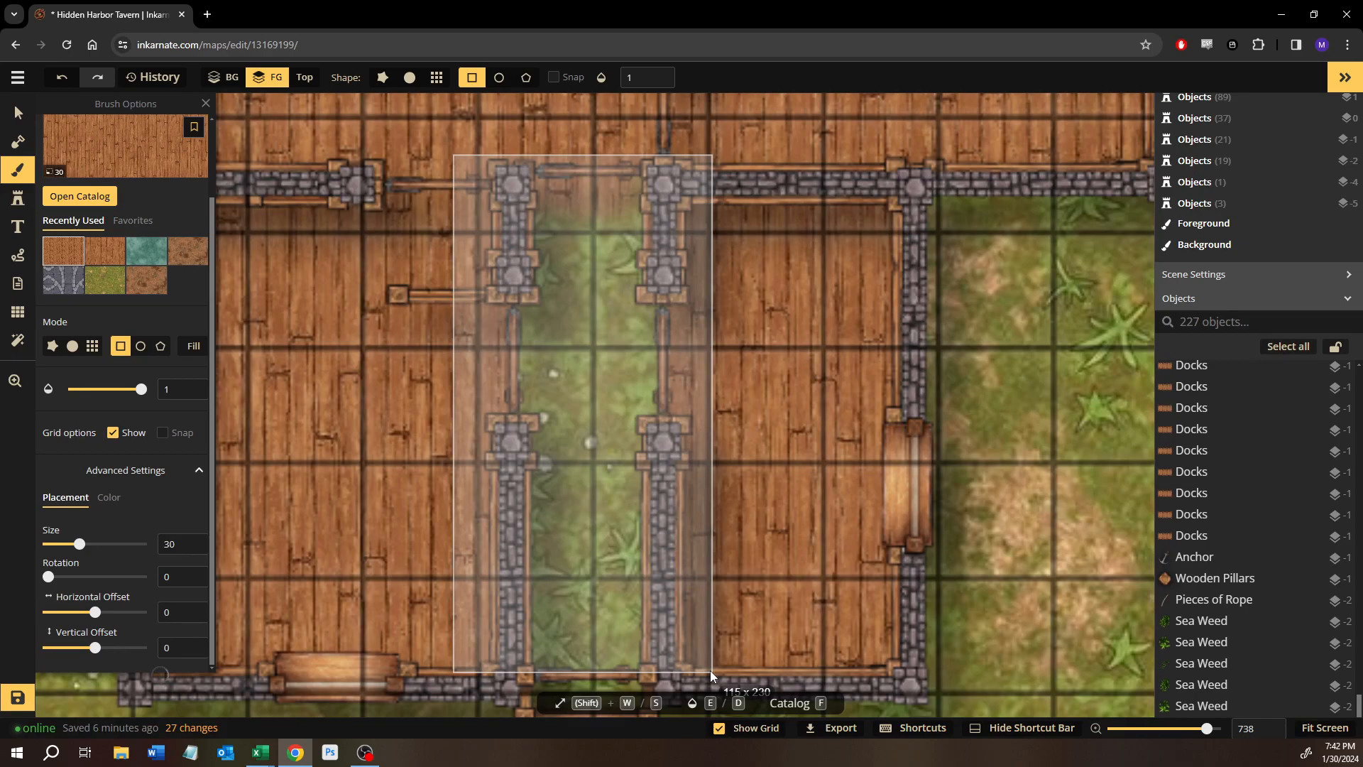
pyautogui.moveTo(710, 670); pyautogui.dragTo(710, 670)
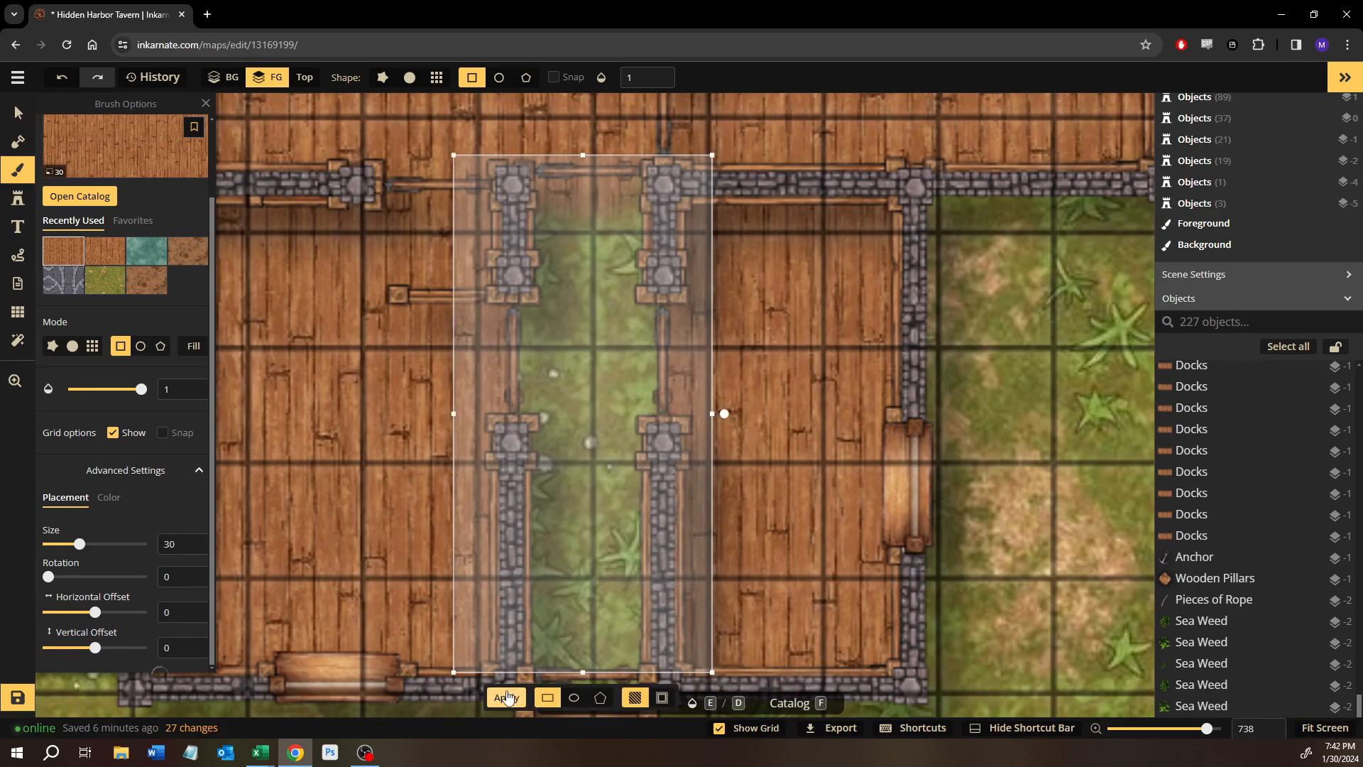
pyautogui.click(506, 697)
pyautogui.scroll(-3, 851, 457)
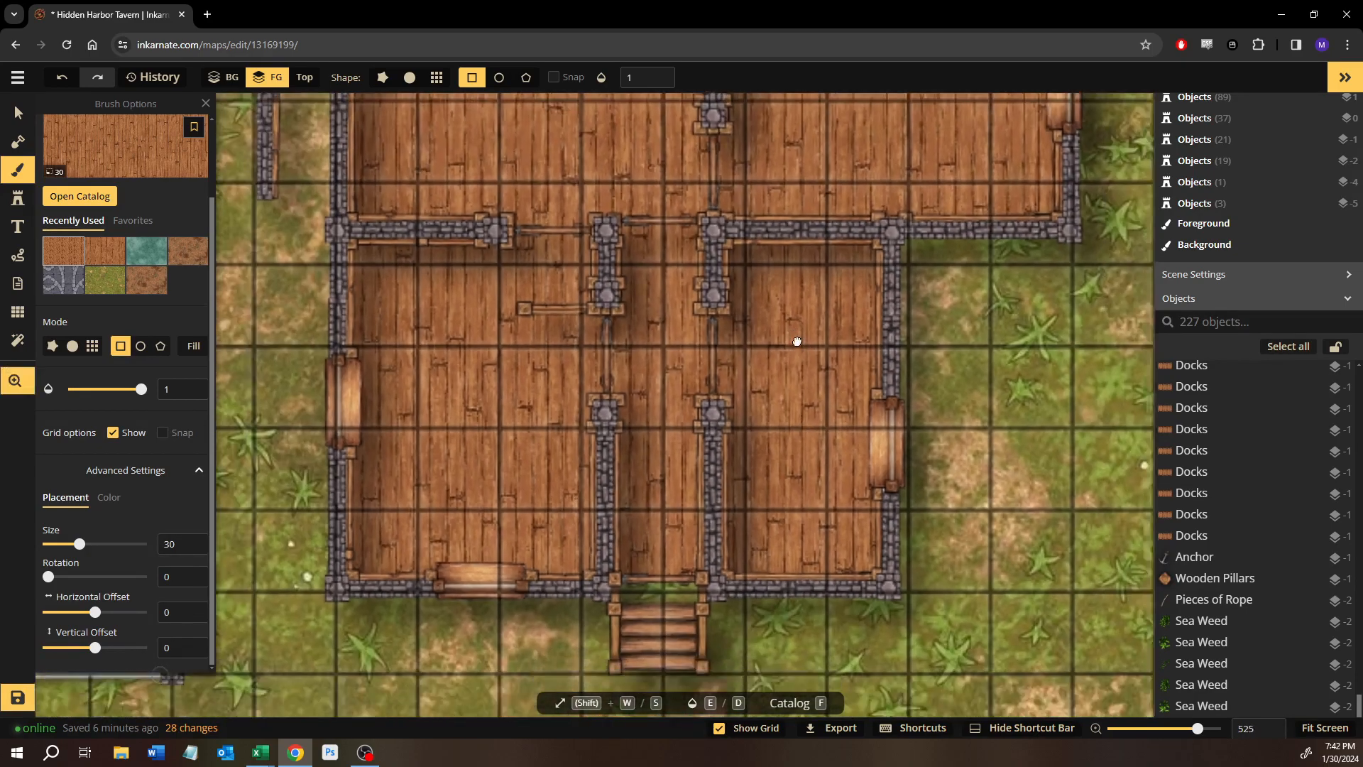
pyautogui.moveTo(798, 342); pyautogui.dragTo(785, 247)
pyautogui.scroll(-2, 741, 382)
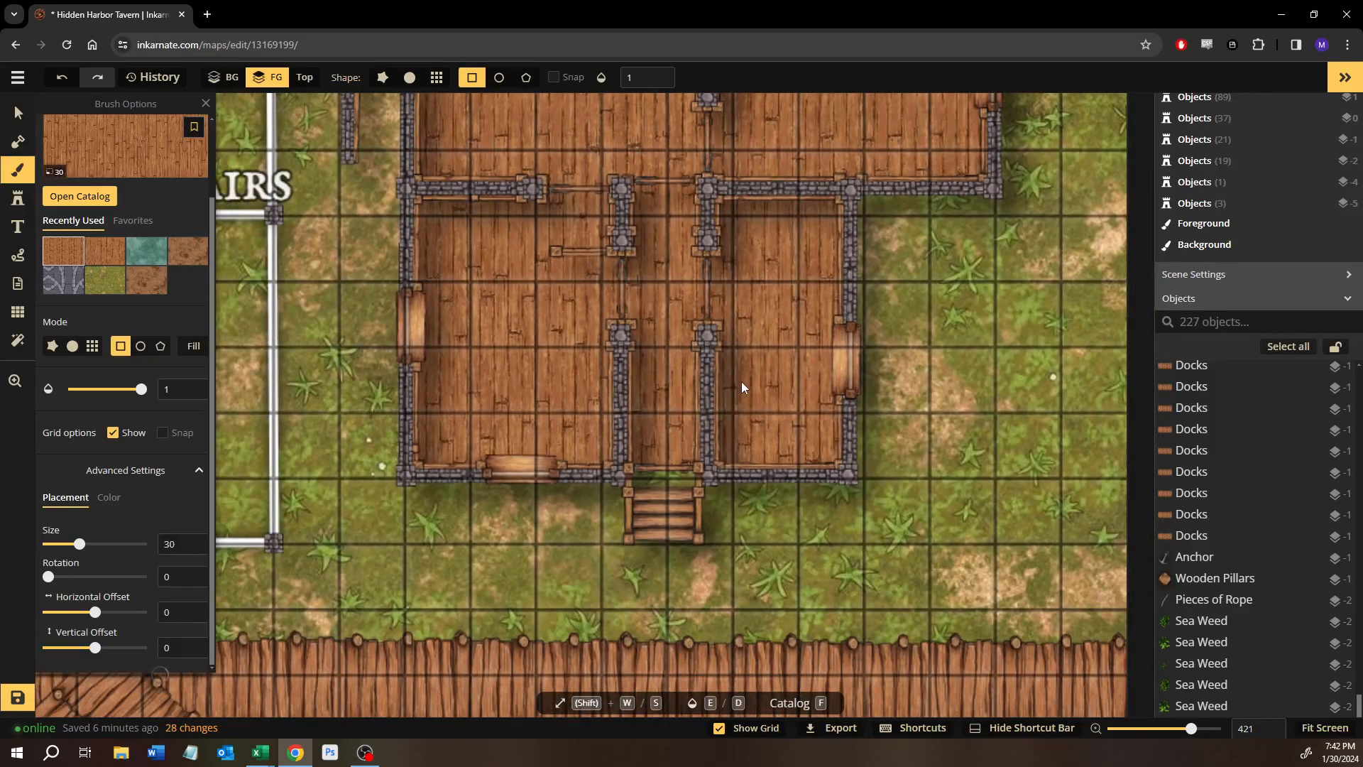
pyautogui.scroll(6, 666, 495)
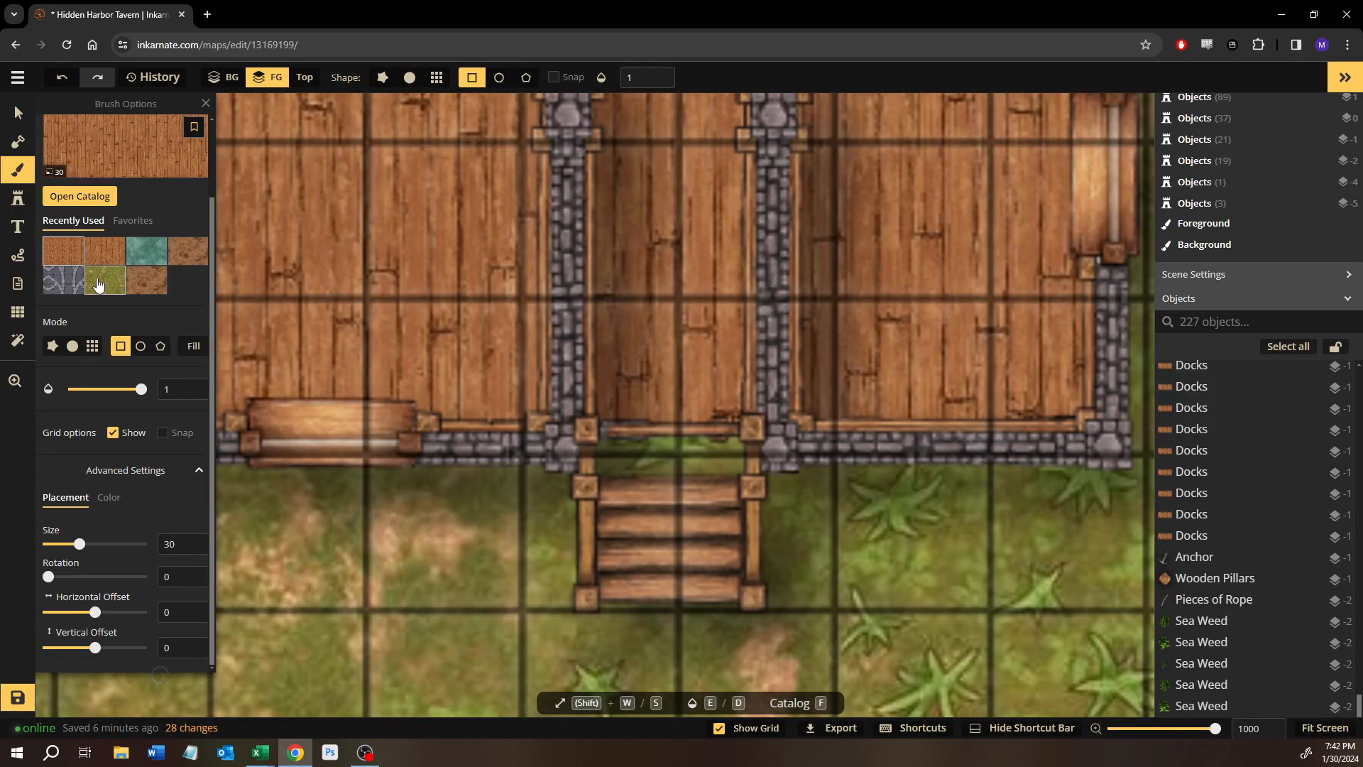
# Choose the grass ground texture at texture size 30 and dab it beside the entrance steps with a round brush at size 20.
pyautogui.click(98, 285)
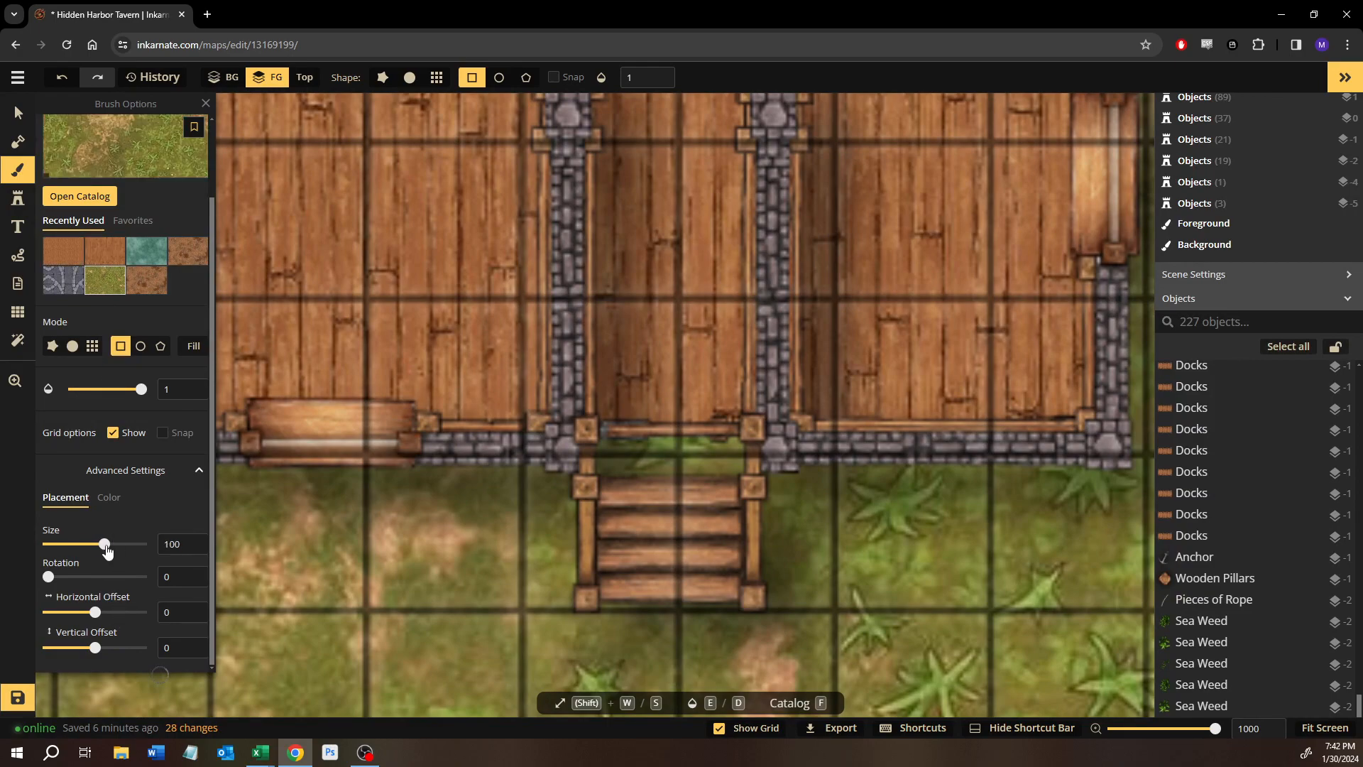
pyautogui.moveTo(90, 552); pyautogui.dragTo(74, 544)
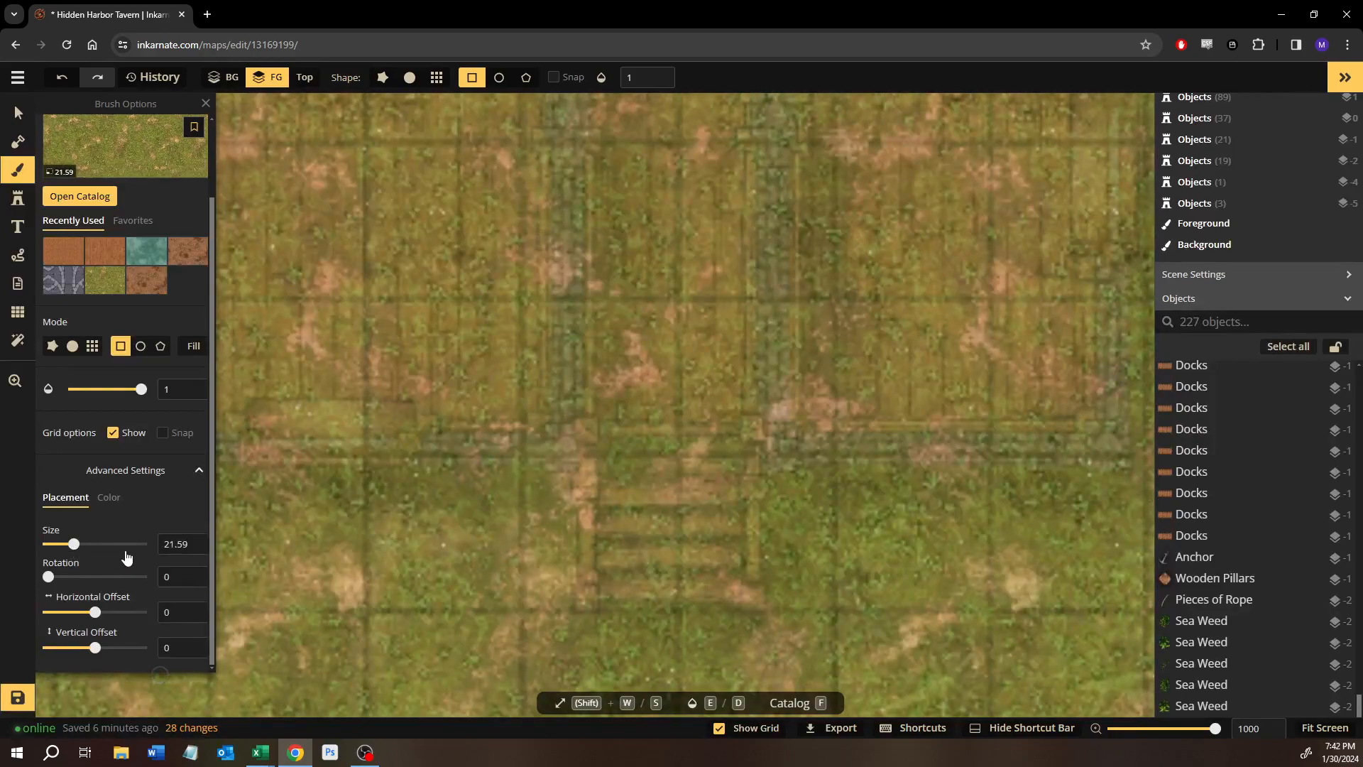
pyautogui.write('30')
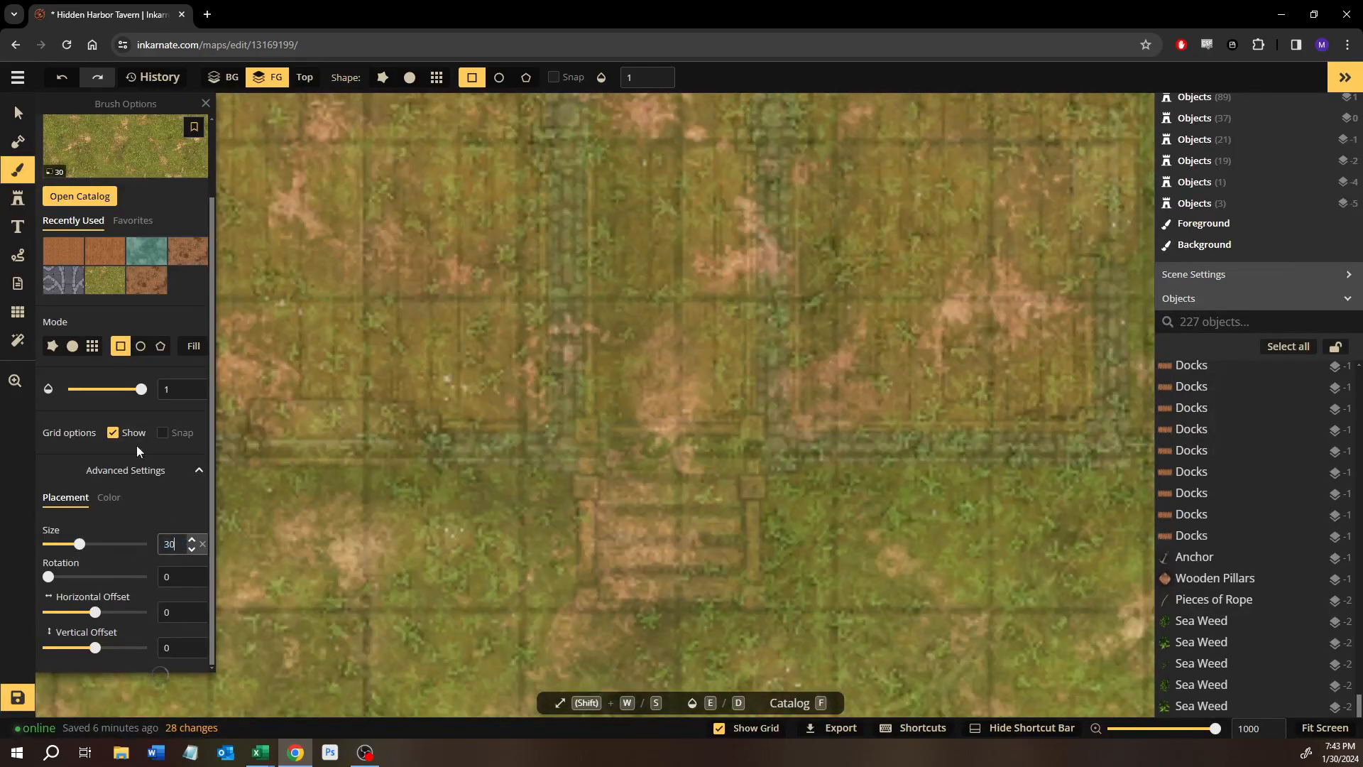
pyautogui.click(71, 345)
pyautogui.scroll(-5, 477, 296)
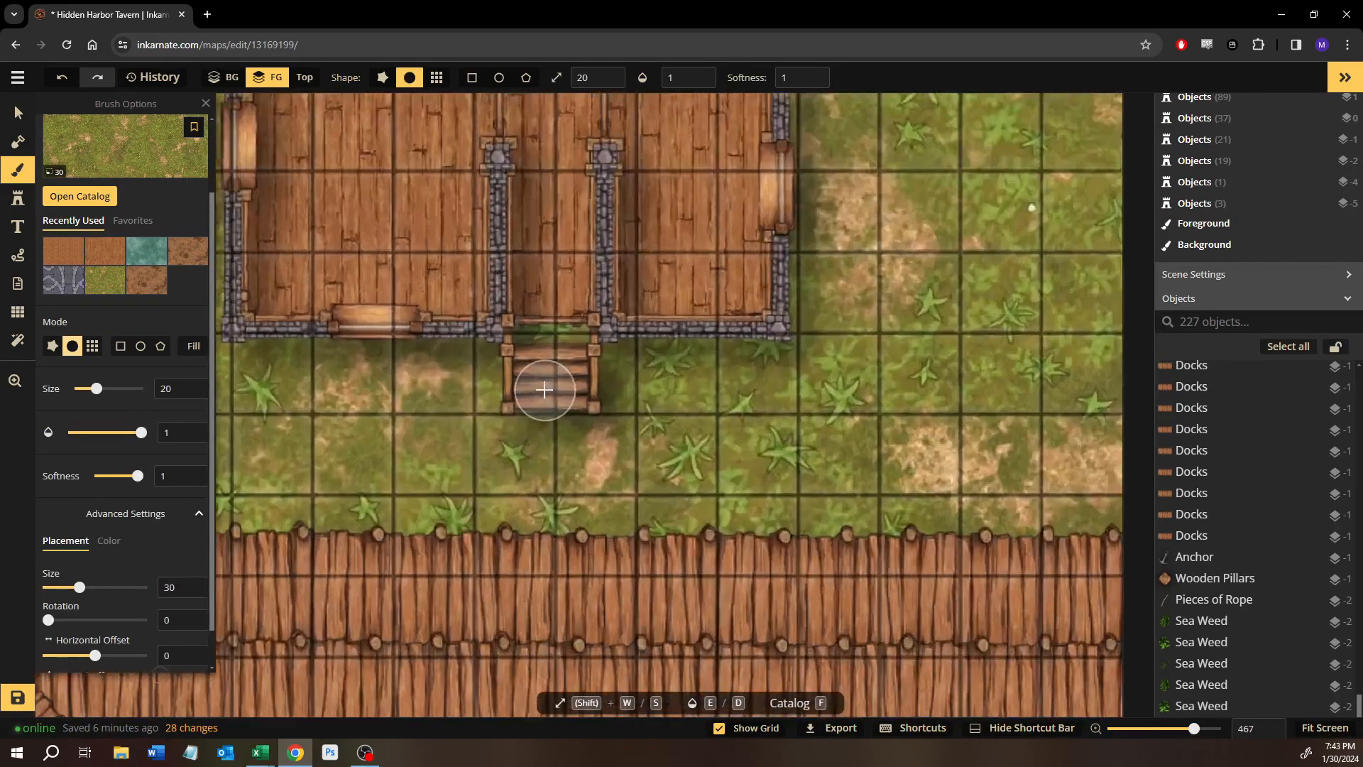
pyautogui.scroll(5, 544, 389)
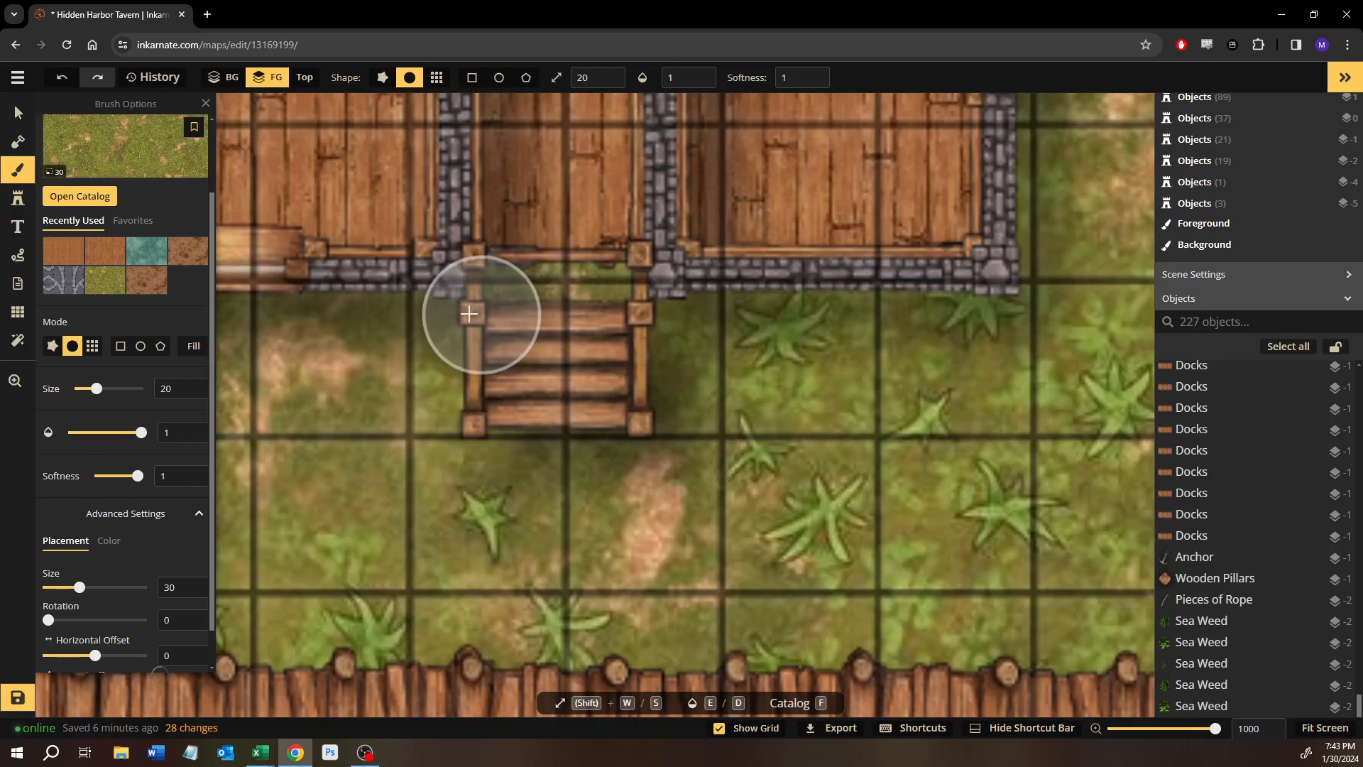
pyautogui.click(638, 313)
pyautogui.scroll(-6, 587, 396)
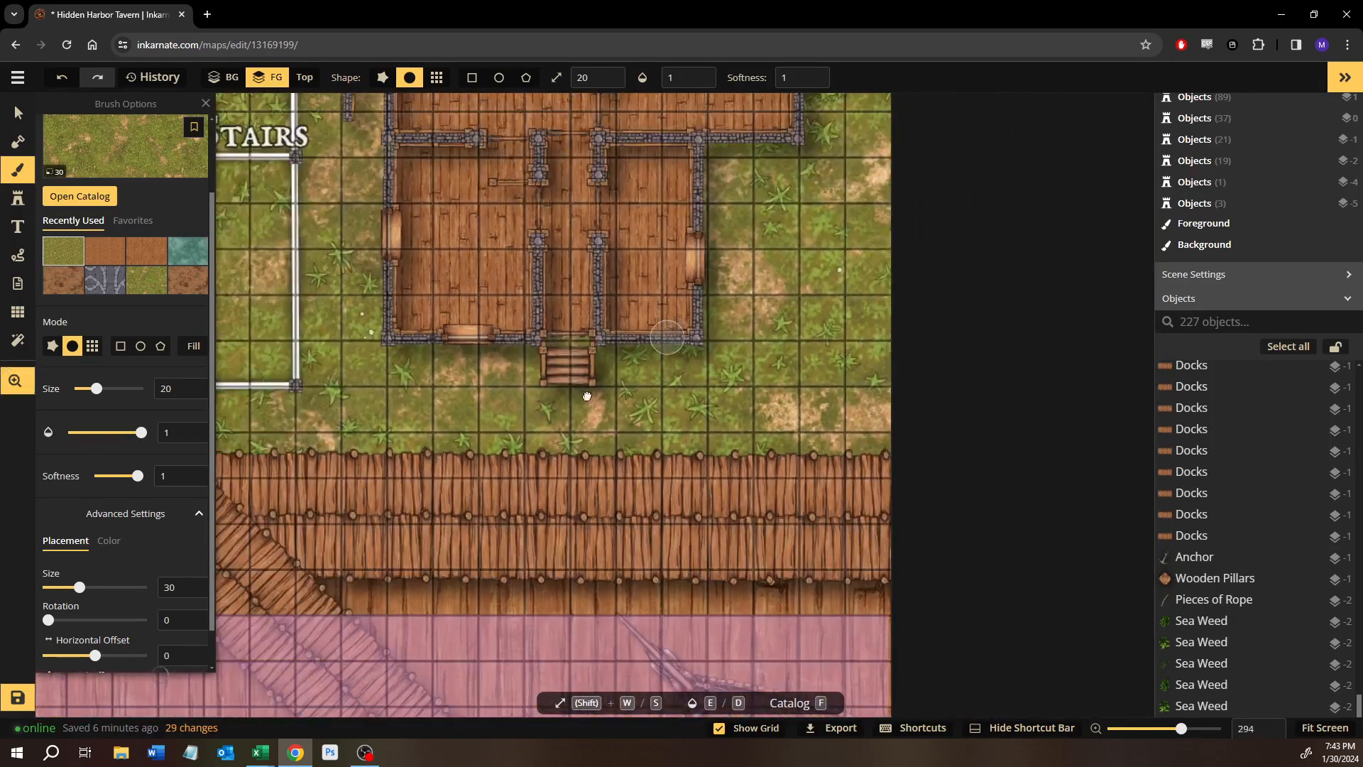
# Fill the ground between the house and docks, and the area right of the lower-right room, with grass rectangles.
pyautogui.moveTo(587, 396); pyautogui.dragTo(465, 460)
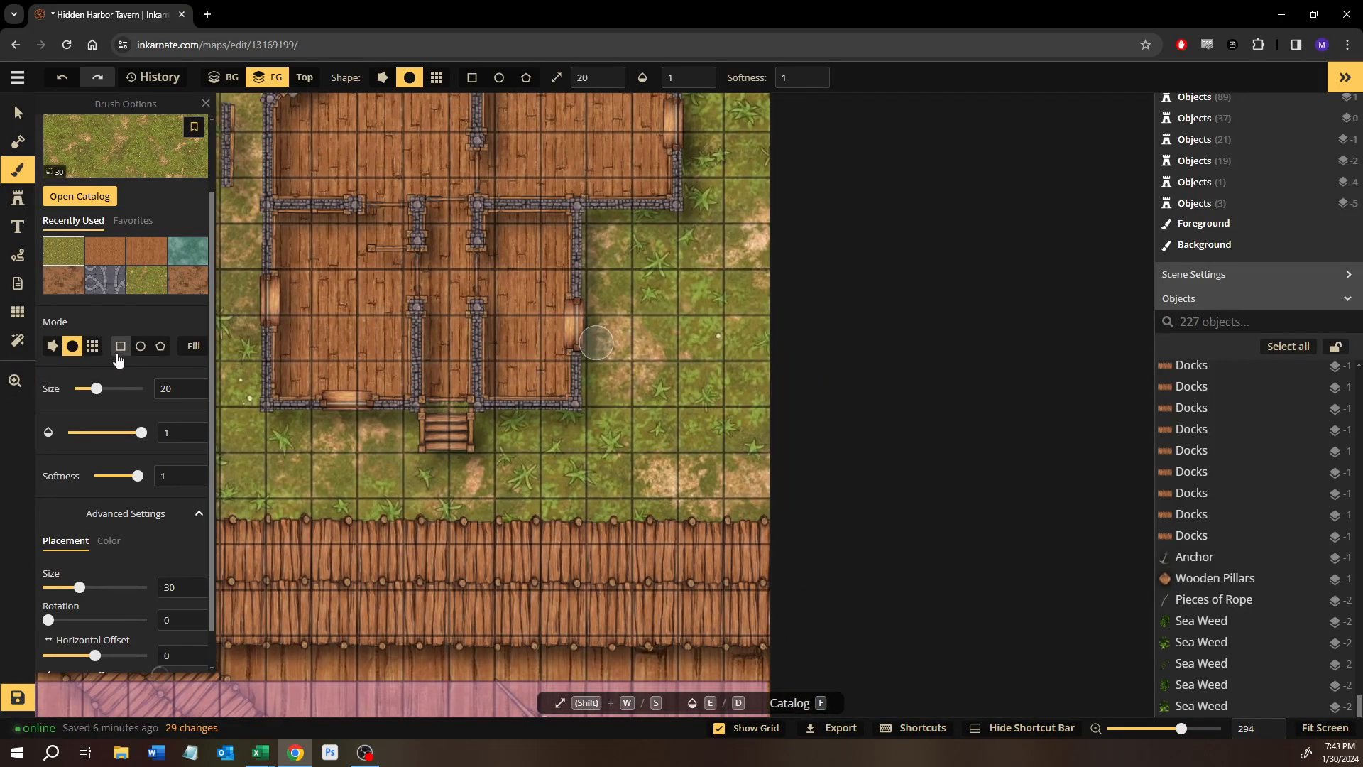
pyautogui.click(120, 346)
pyautogui.moveTo(268, 415); pyautogui.dragTo(788, 549)
pyautogui.click(464, 576)
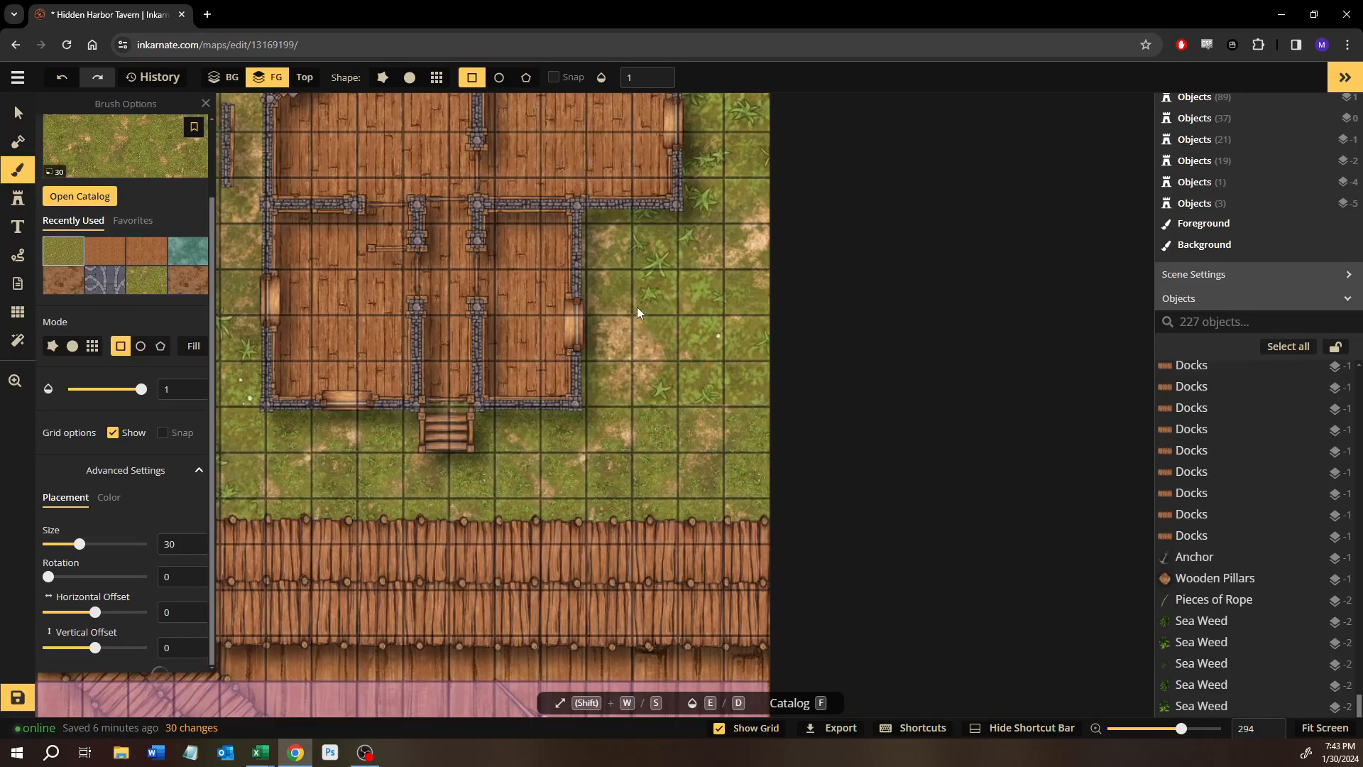
pyautogui.moveTo(577, 205); pyautogui.dragTo(822, 435)
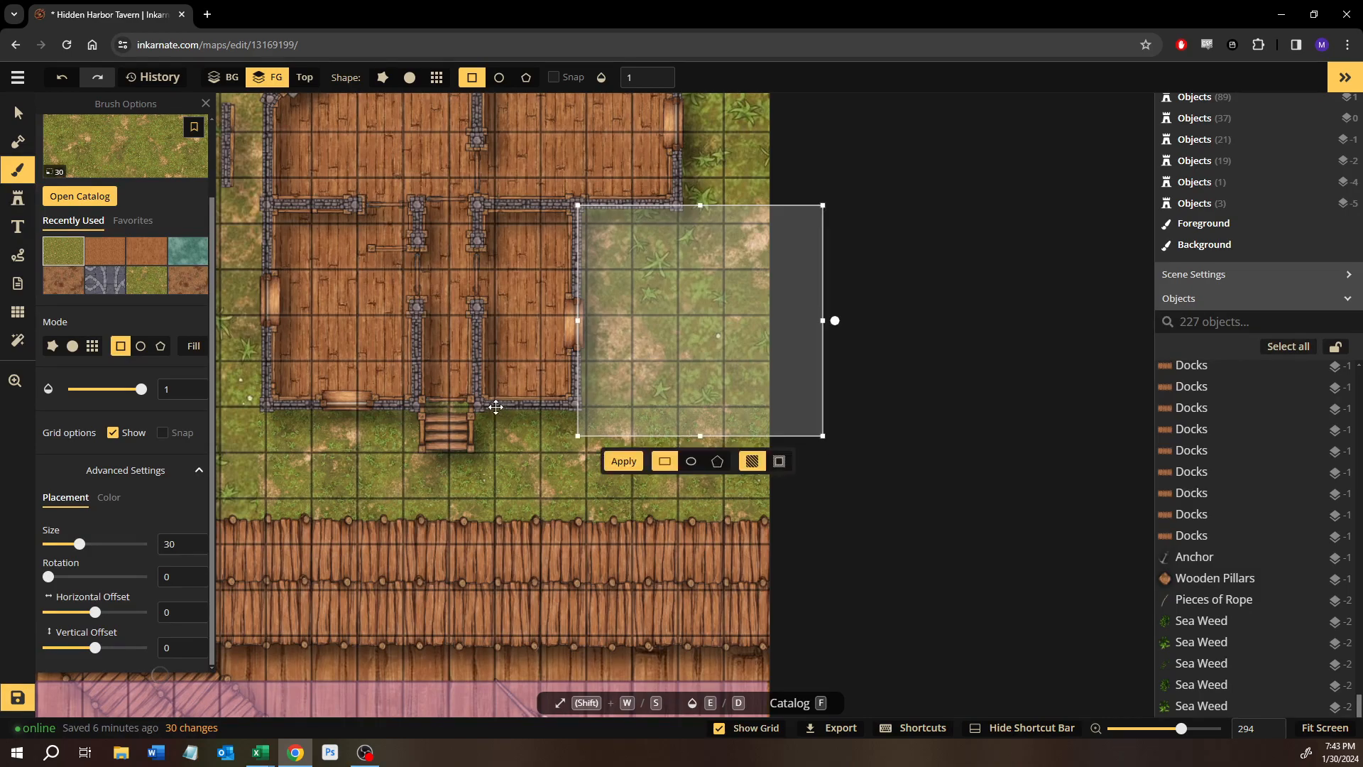
pyautogui.click(462, 455)
# Fill the whole ground area left of the house, across the inn and warehouse layouts down to the docks, with a grass rectangle.
pyautogui.scroll(-5, 372, 386)
pyautogui.scroll(2, 571, 452)
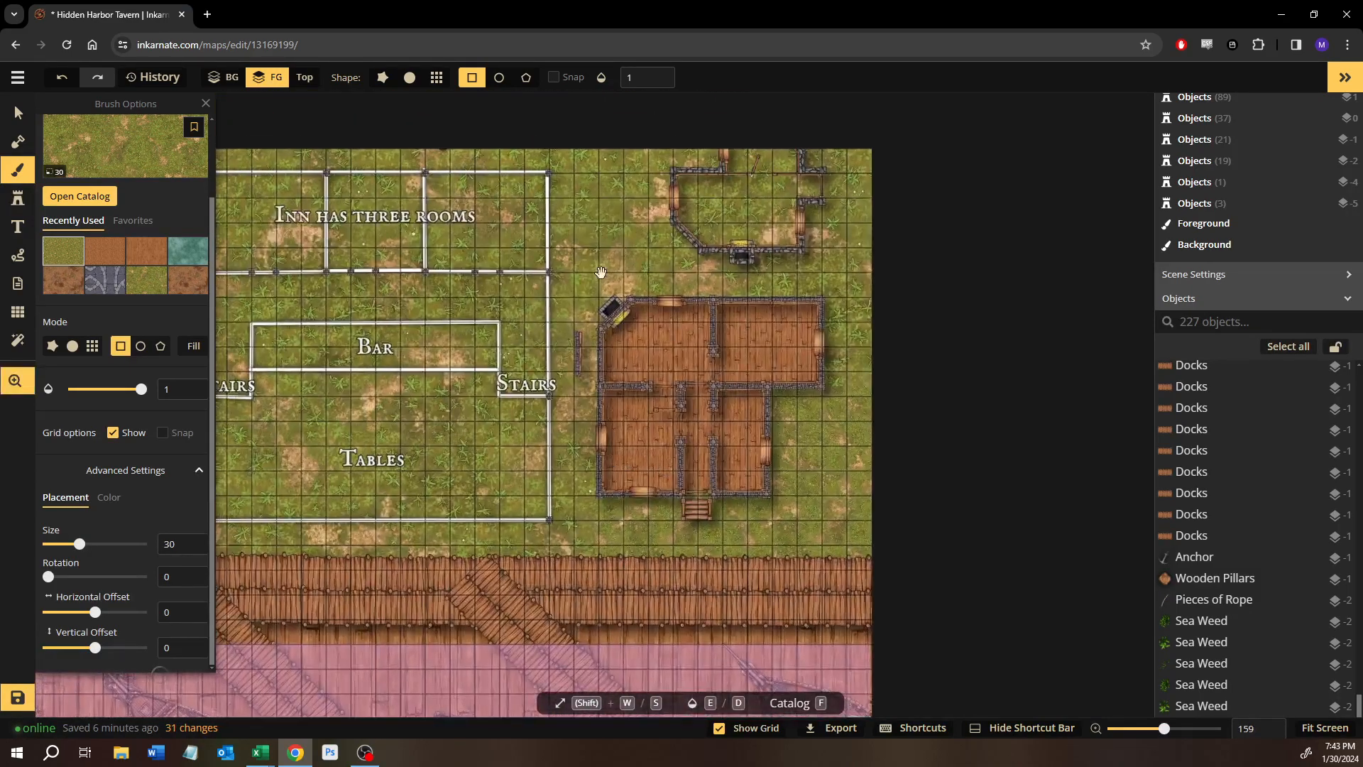
pyautogui.scroll(2, 579, 528)
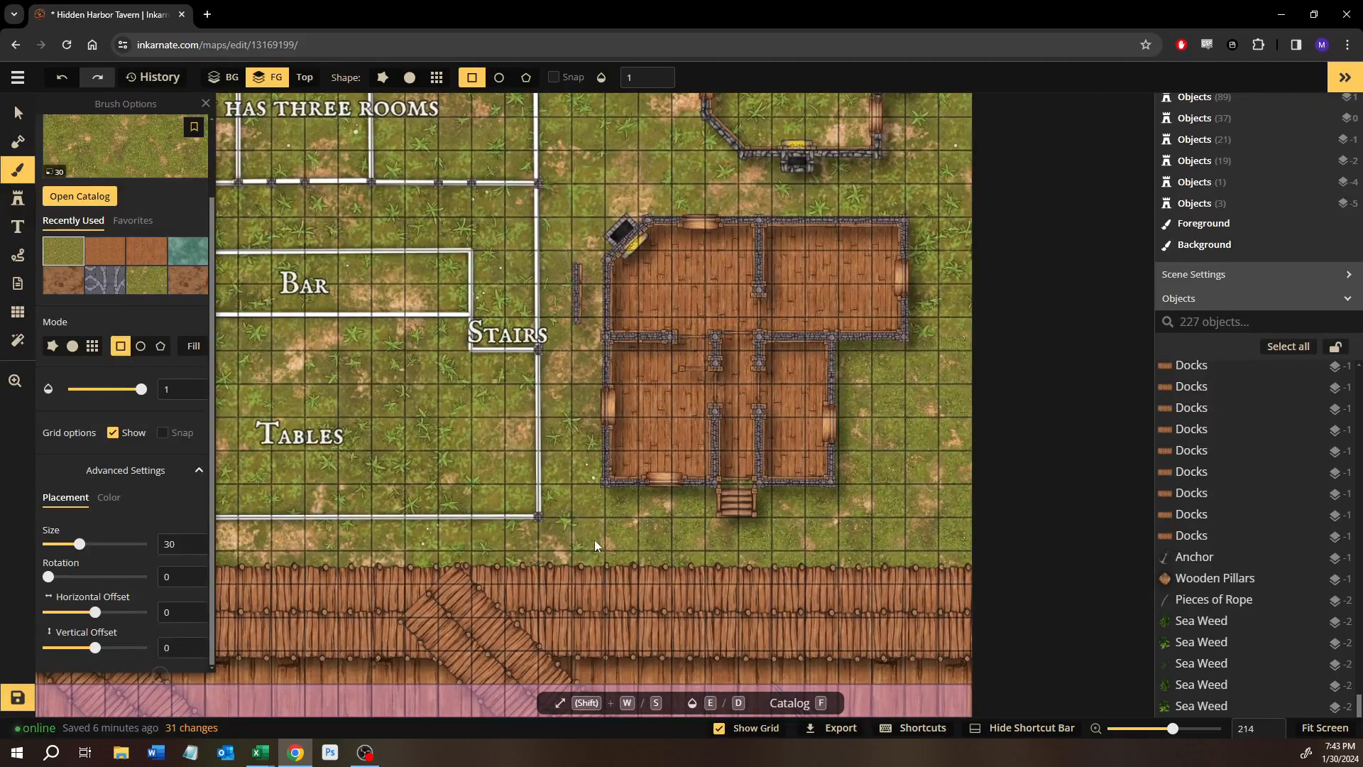
pyautogui.moveTo(600, 569); pyautogui.dragTo(579, 390)
pyautogui.moveTo(577, 328)
pyautogui.mouseDown()
pyautogui.moveTo(576, 302)
pyautogui.moveTo(307, 151)
pyautogui.moveTo(188, 34)
pyautogui.moveTo(195, 11)
pyautogui.mouseUp()
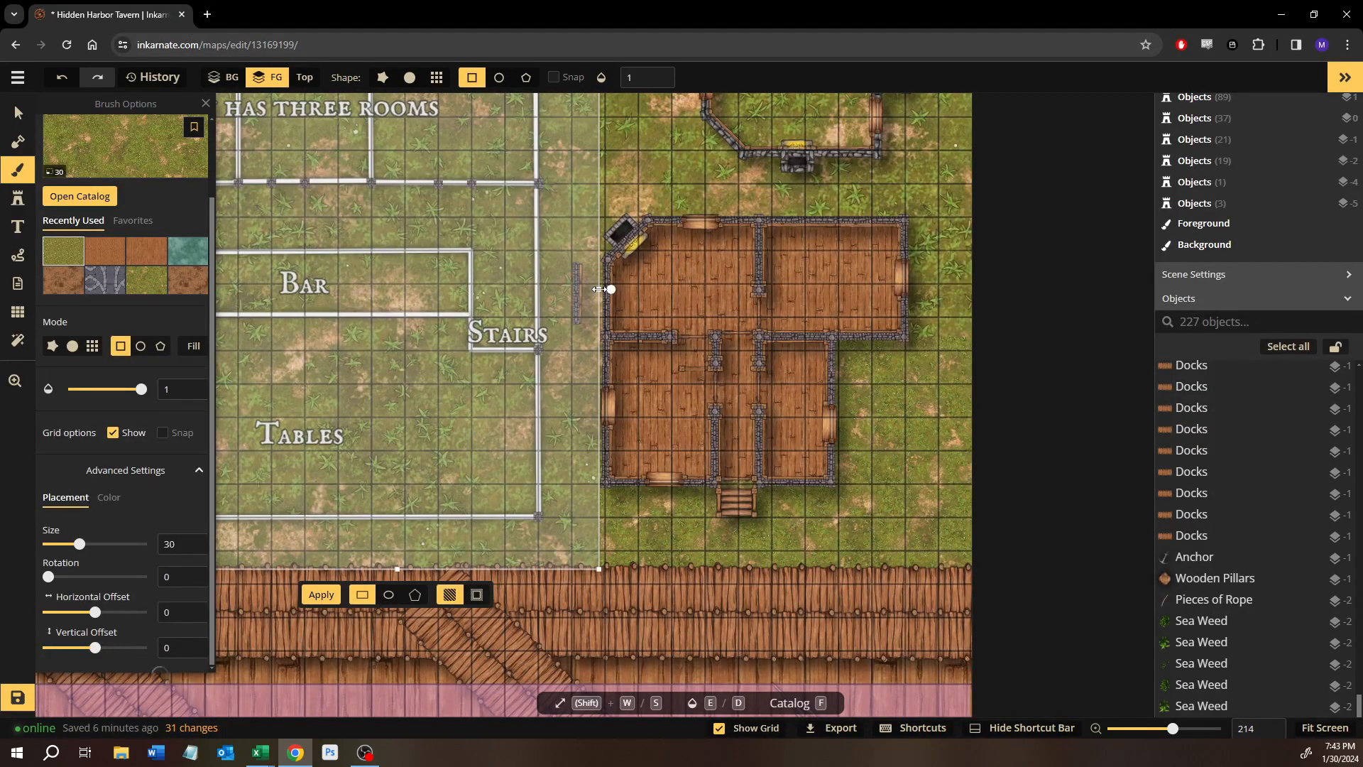
pyautogui.moveTo(599, 289); pyautogui.dragTo(607, 289)
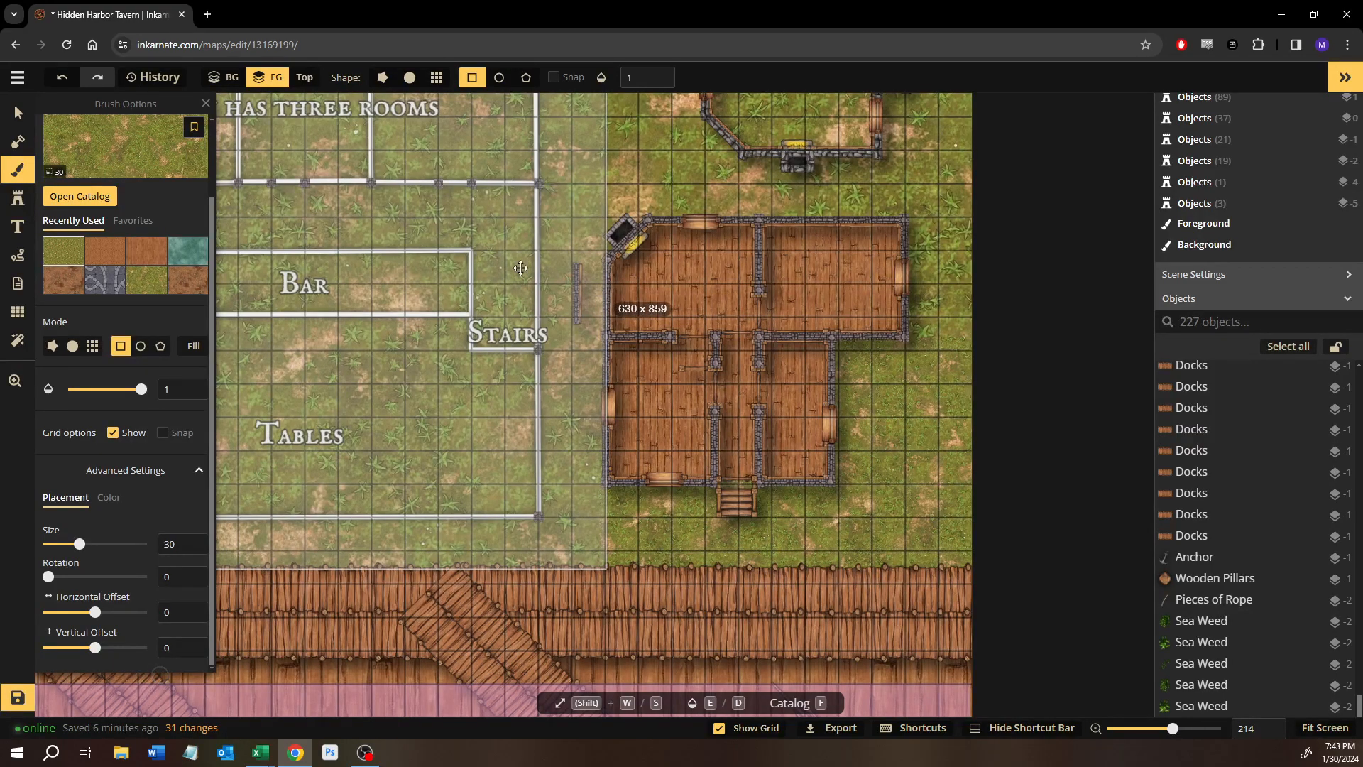
pyautogui.moveTo(445, 209); pyautogui.dragTo(600, 507)
pyautogui.scroll(-1, 540, 484)
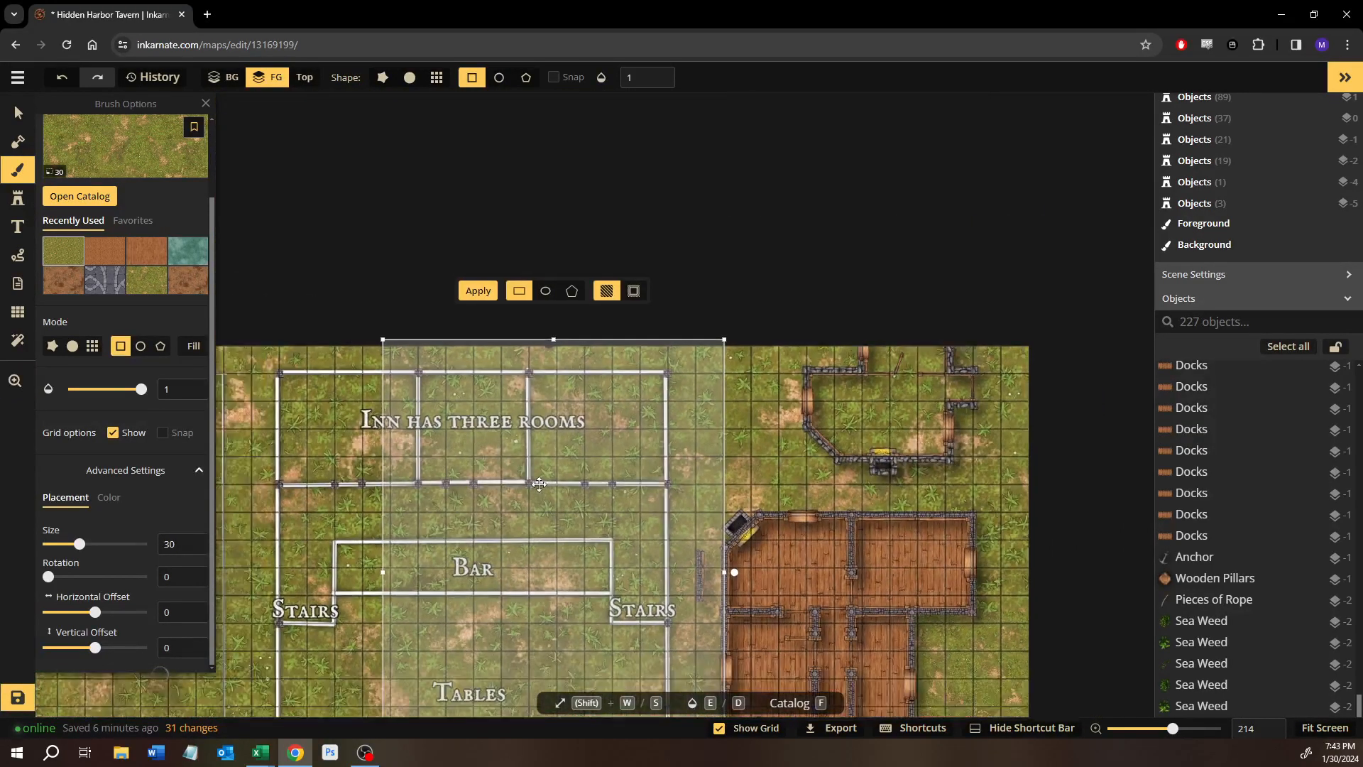
pyautogui.scroll(-2, 540, 484)
pyautogui.moveTo(615, 438); pyautogui.dragTo(377, 387)
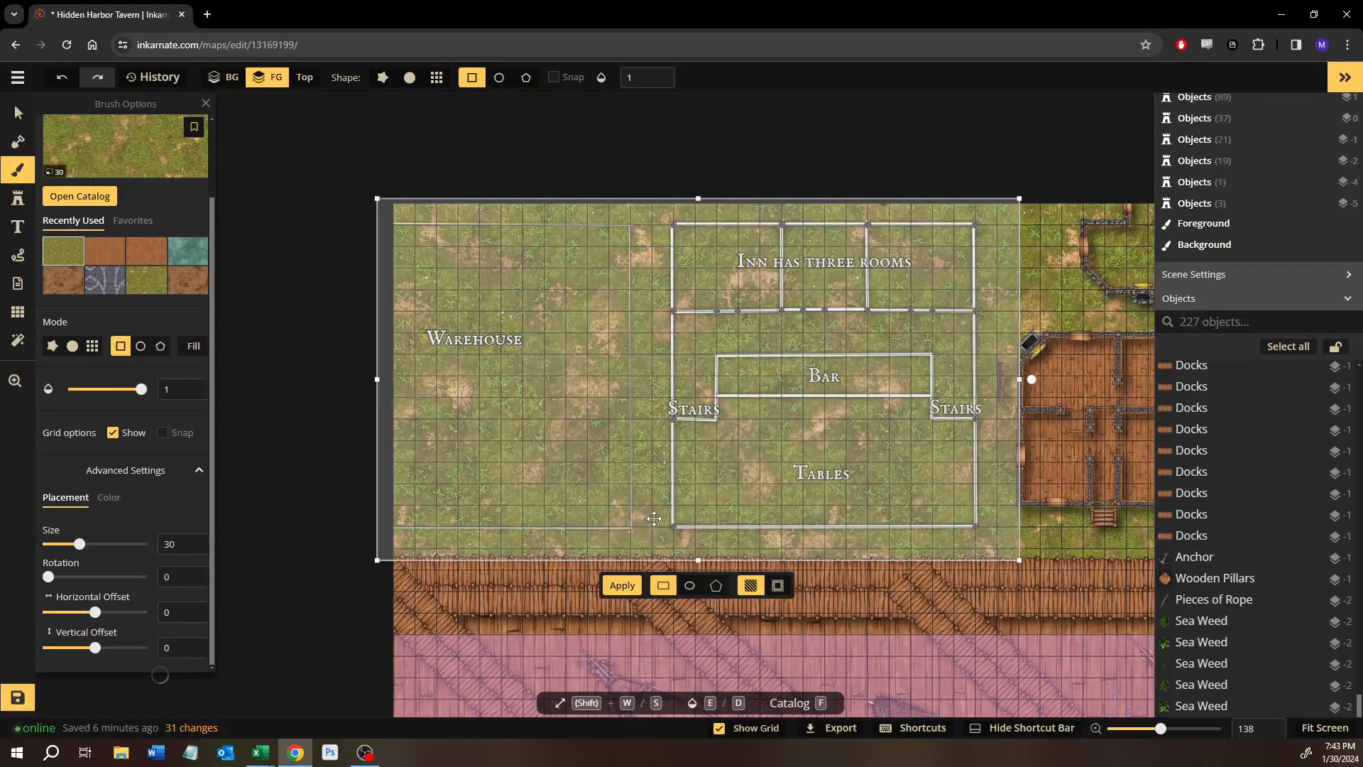
pyautogui.click(622, 585)
# Fill the ground around the separate upper building, from the map's top edge down to the house, with a grass rectangle.
pyautogui.click(781, 143)
pyautogui.moveTo(1057, 255)
pyautogui.mouseDown()
pyautogui.moveTo(524, 289)
pyautogui.moveTo(547, 363)
pyautogui.mouseUp()
pyautogui.scroll(3, 546, 363)
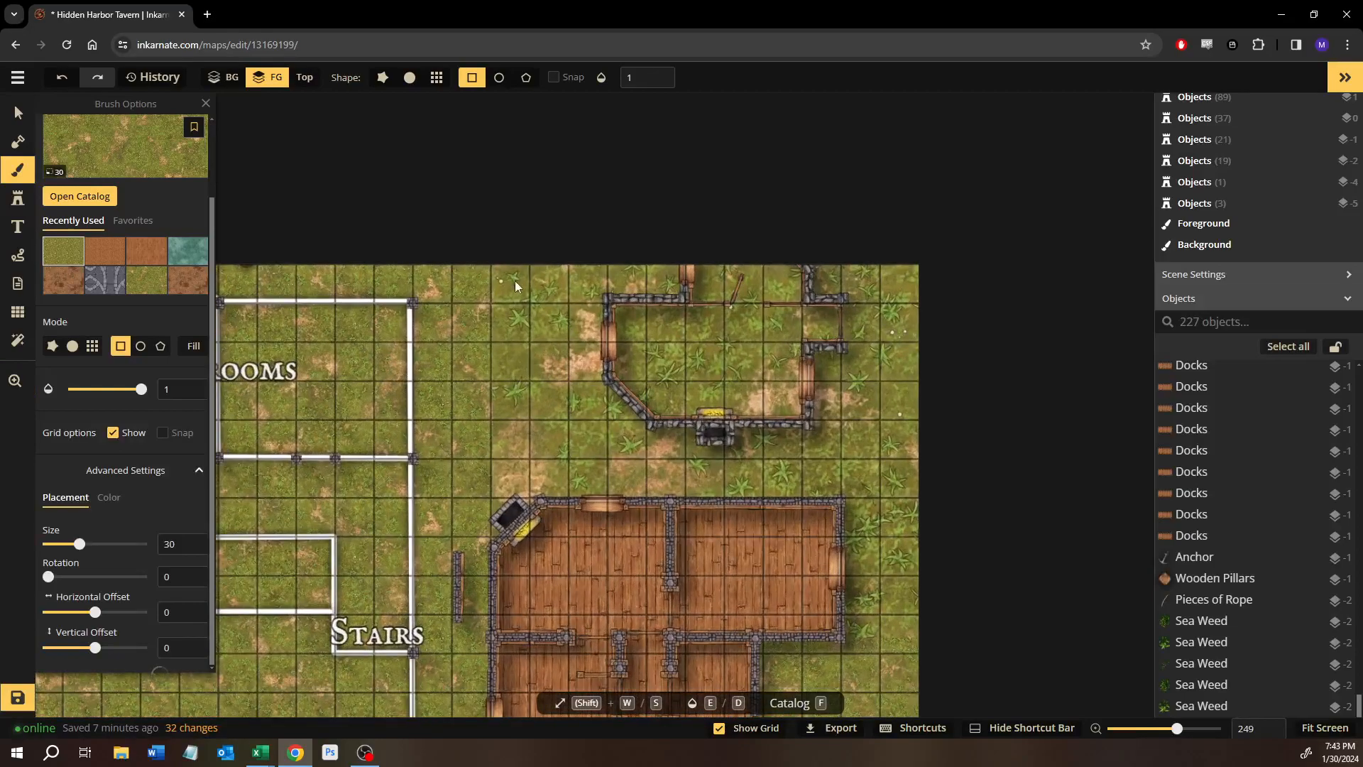
pyautogui.moveTo(465, 235); pyautogui.dragTo(933, 500)
pyautogui.click(621, 525)
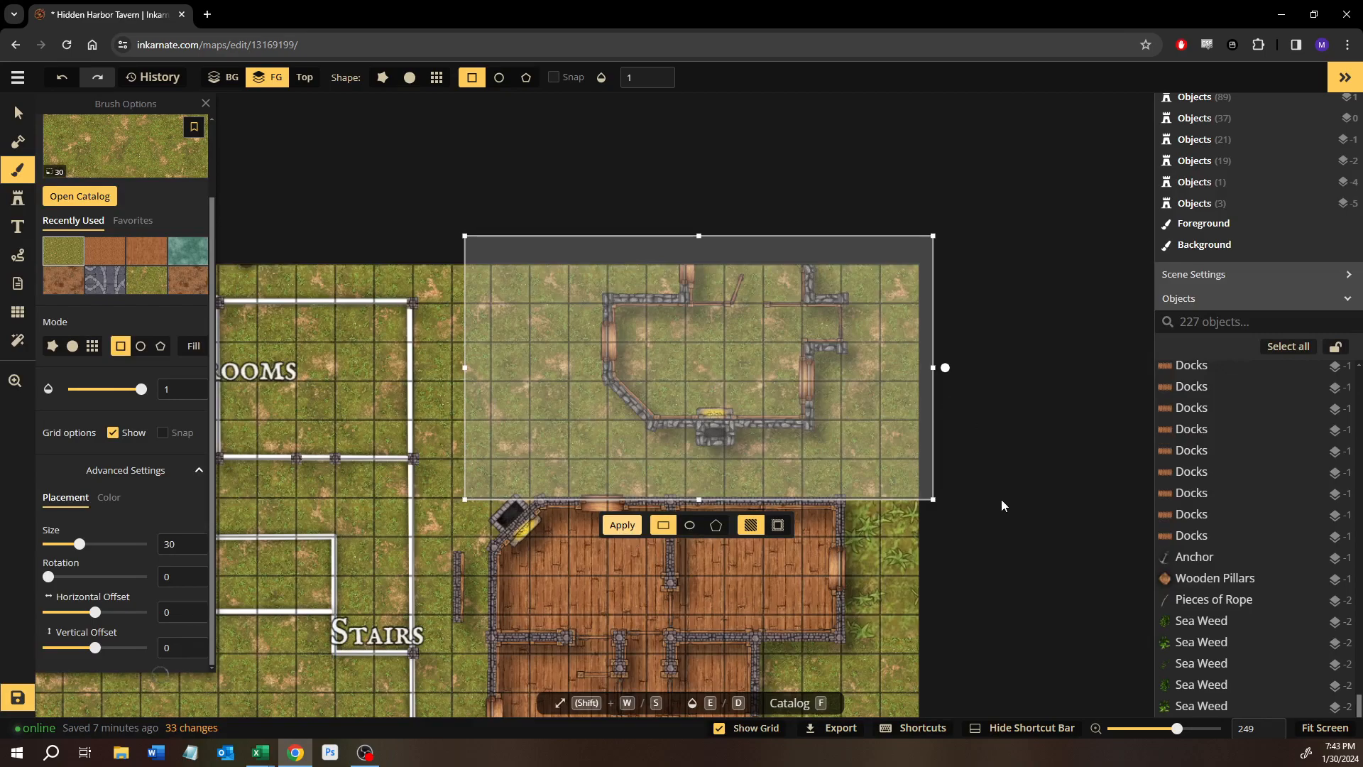
# Fill the remaining strip of ground right of the house's upper-right room with a grass rectangle.
pyautogui.press('space')
pyautogui.moveTo(912, 613); pyautogui.dragTo(701, 359)
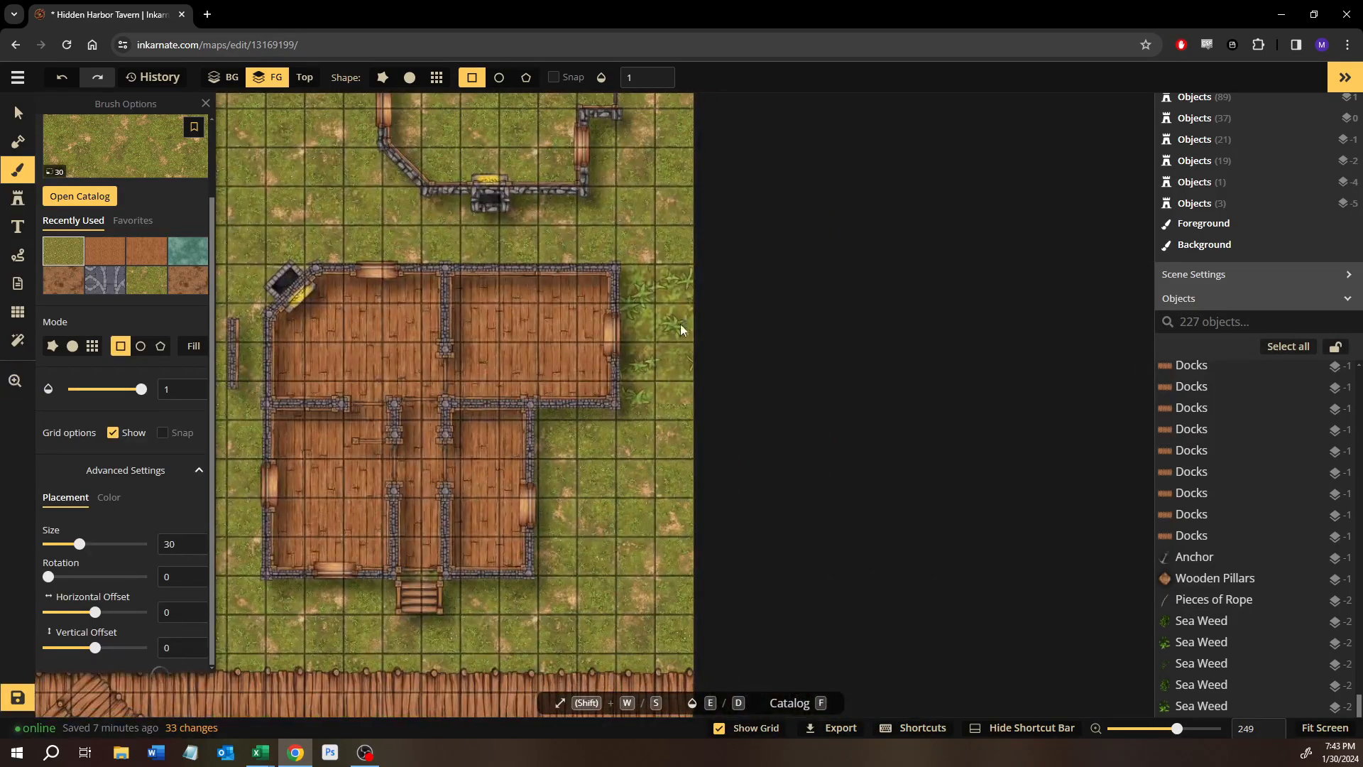
pyautogui.moveTo(759, 221); pyautogui.dragTo(617, 440)
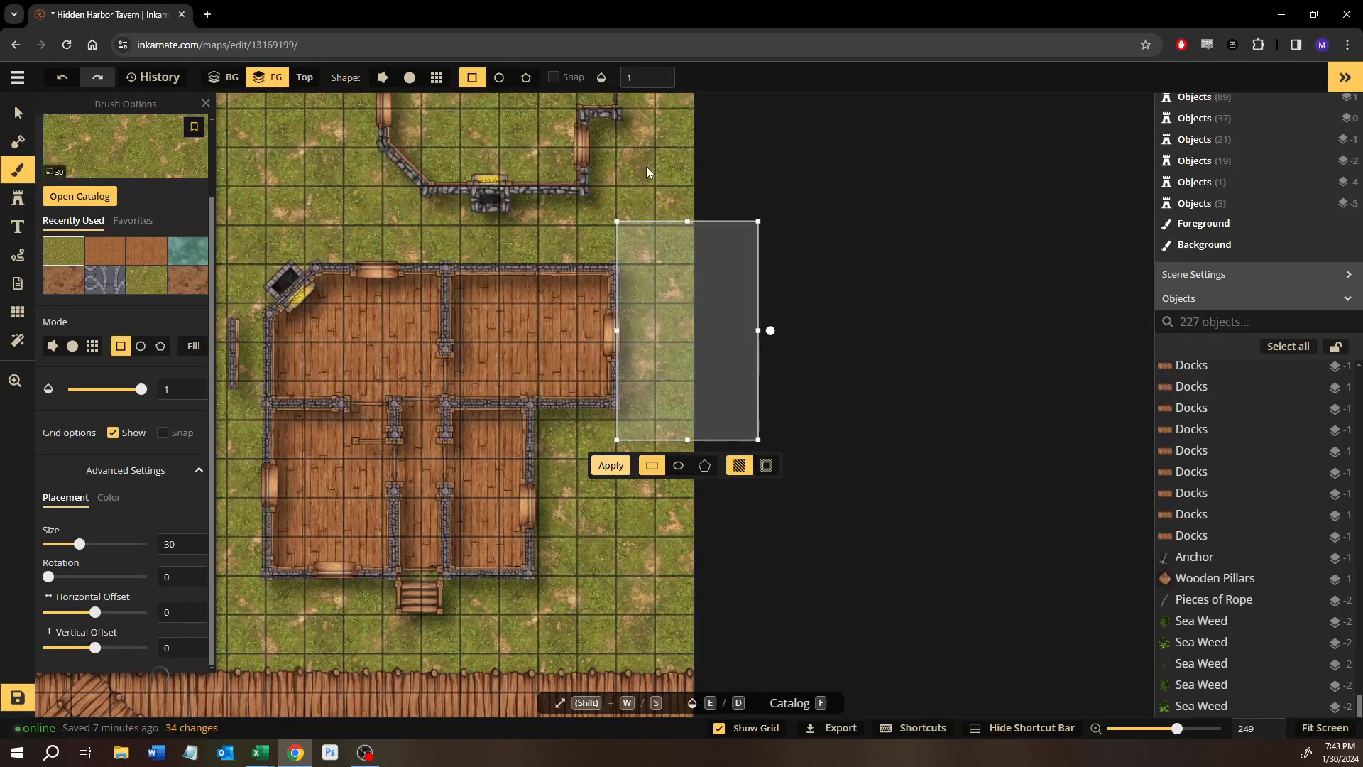
pyautogui.press('Return')
# Examine the house's wooden floors, doorways and front entrance, and the grass around its walls, up close.
pyautogui.press('space')
pyautogui.moveTo(380, 230); pyautogui.dragTo(598, 419)
pyautogui.scroll(5, 598, 418)
pyautogui.press('space')
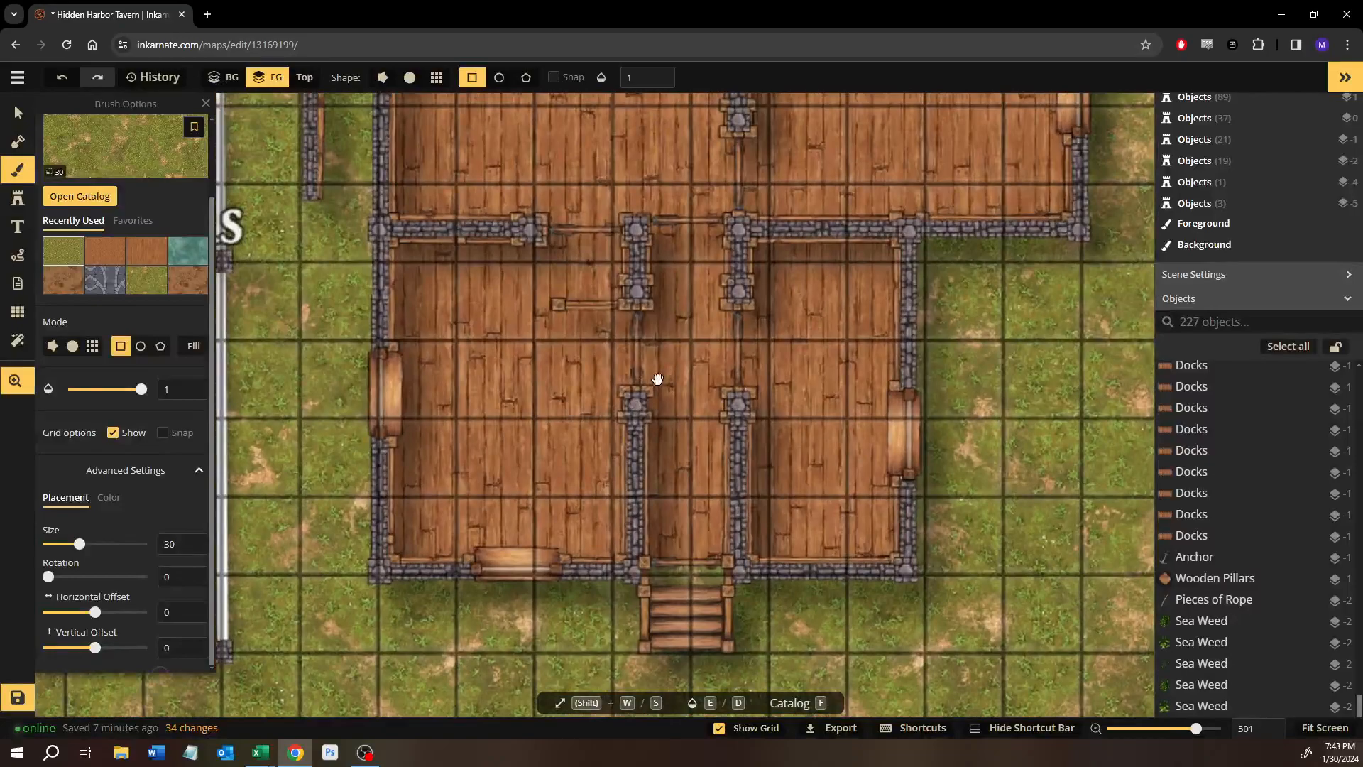
pyautogui.scroll(2, 651, 380)
pyautogui.moveTo(651, 380); pyautogui.dragTo(483, 382)
pyautogui.scroll(7, 477, 554)
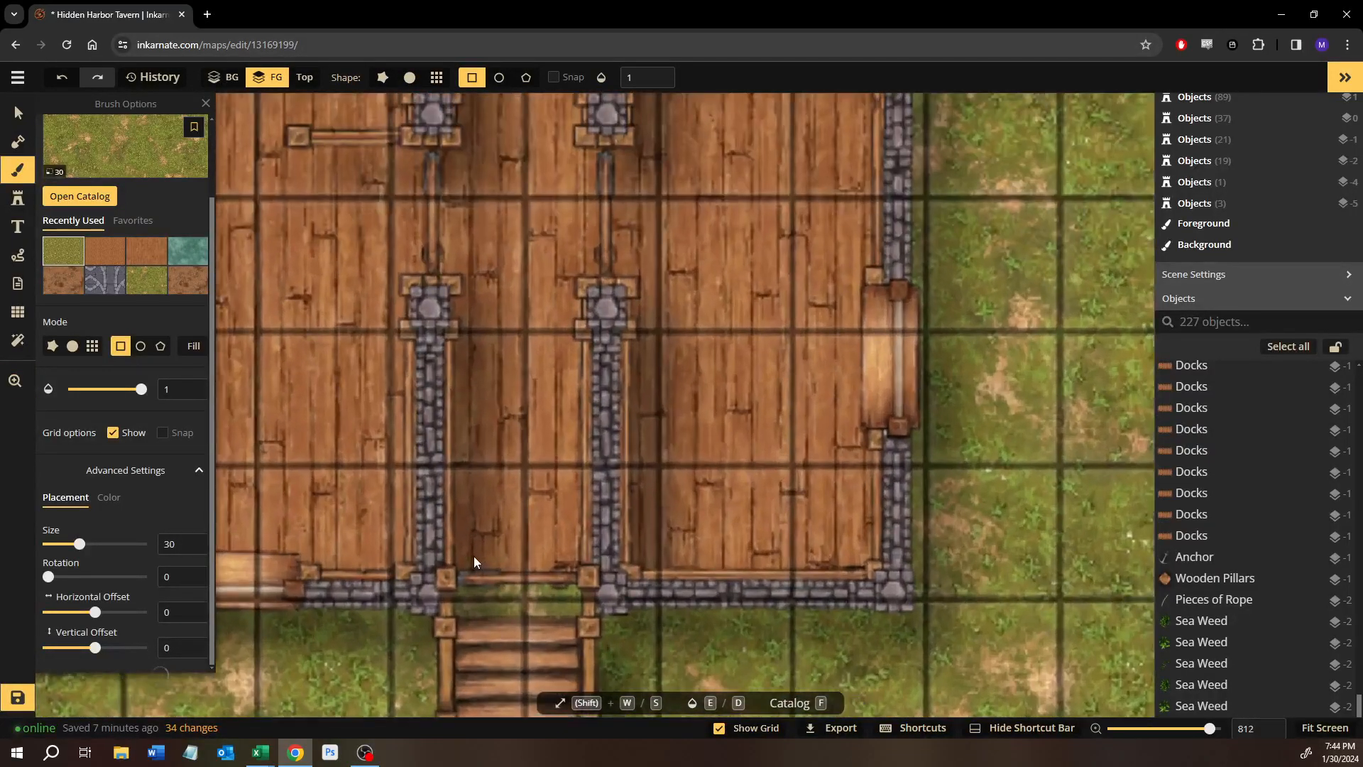
pyautogui.scroll(-10, 417, 476)
pyautogui.press('space')
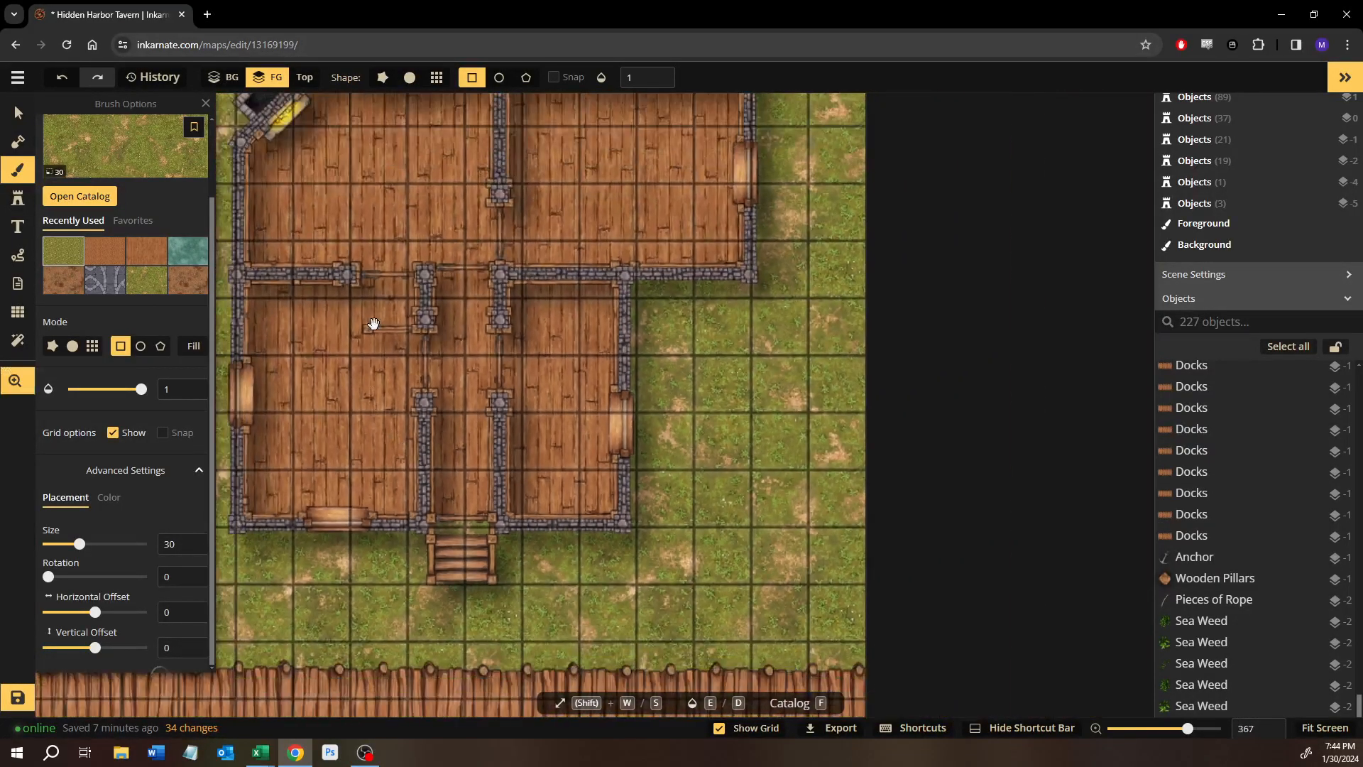
pyautogui.moveTo(293, 294); pyautogui.dragTo(539, 441)
# Switch to the Select tool and save the map.
pyautogui.press('v')
pyautogui.scroll(-4, 539, 440)
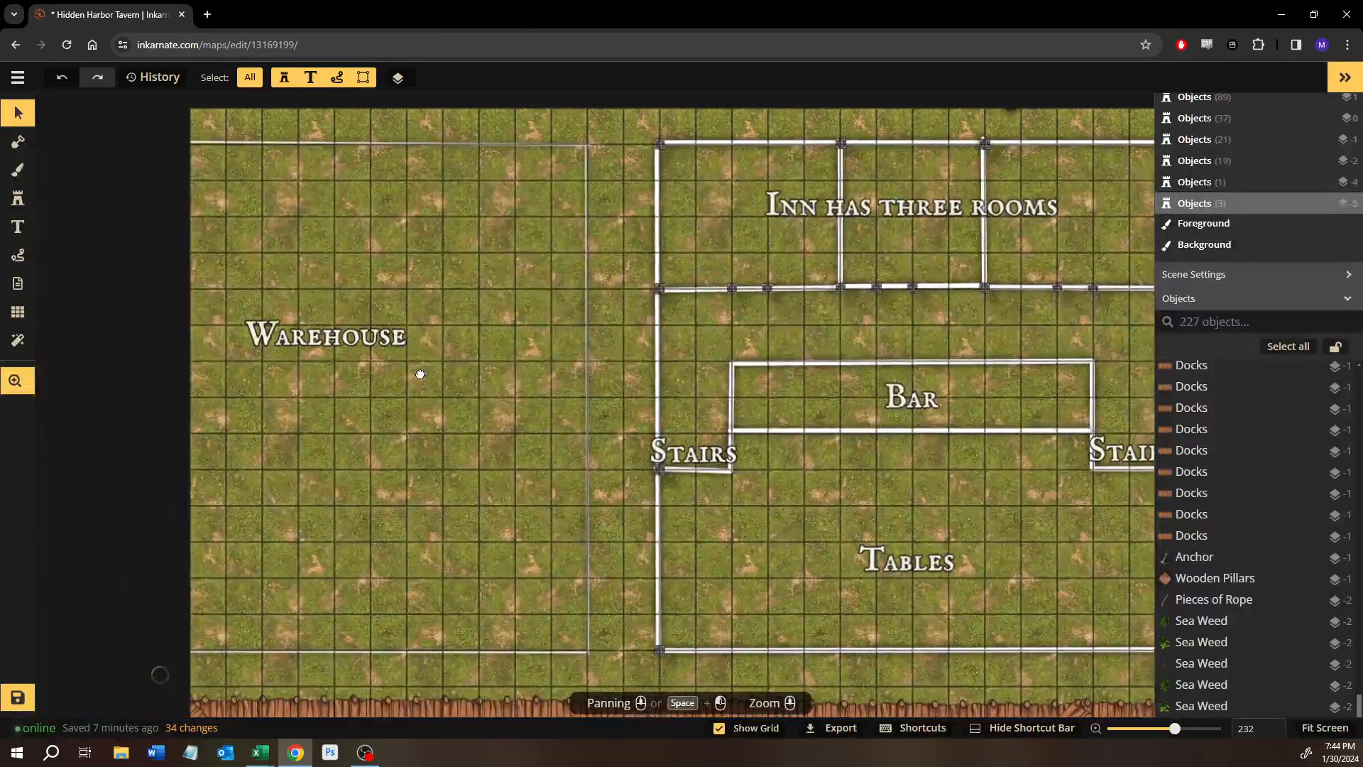
pyautogui.moveTo(1022, 378)
pyautogui.mouseDown()
pyautogui.moveTo(754, 326)
pyautogui.moveTo(337, 344)
pyautogui.mouseUp()
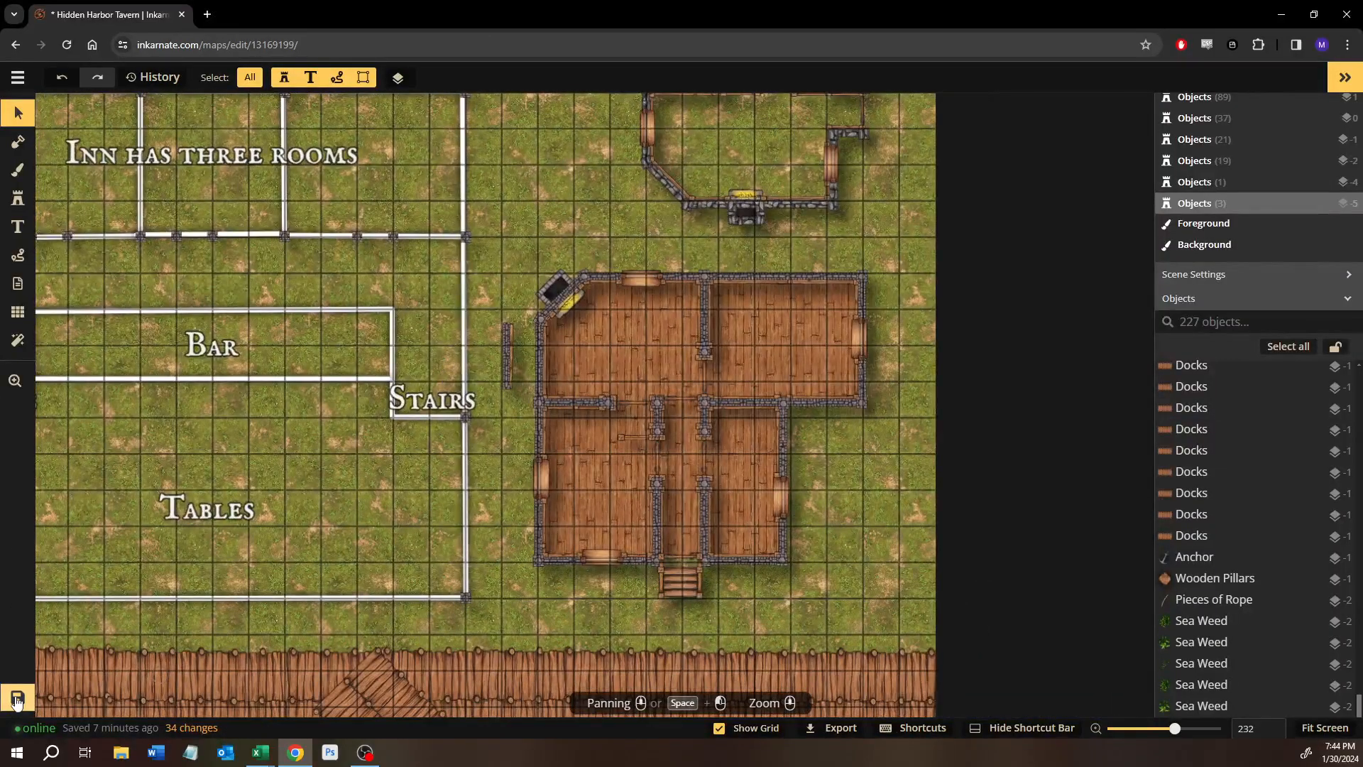
pyautogui.hotkey('ctrl', 's')
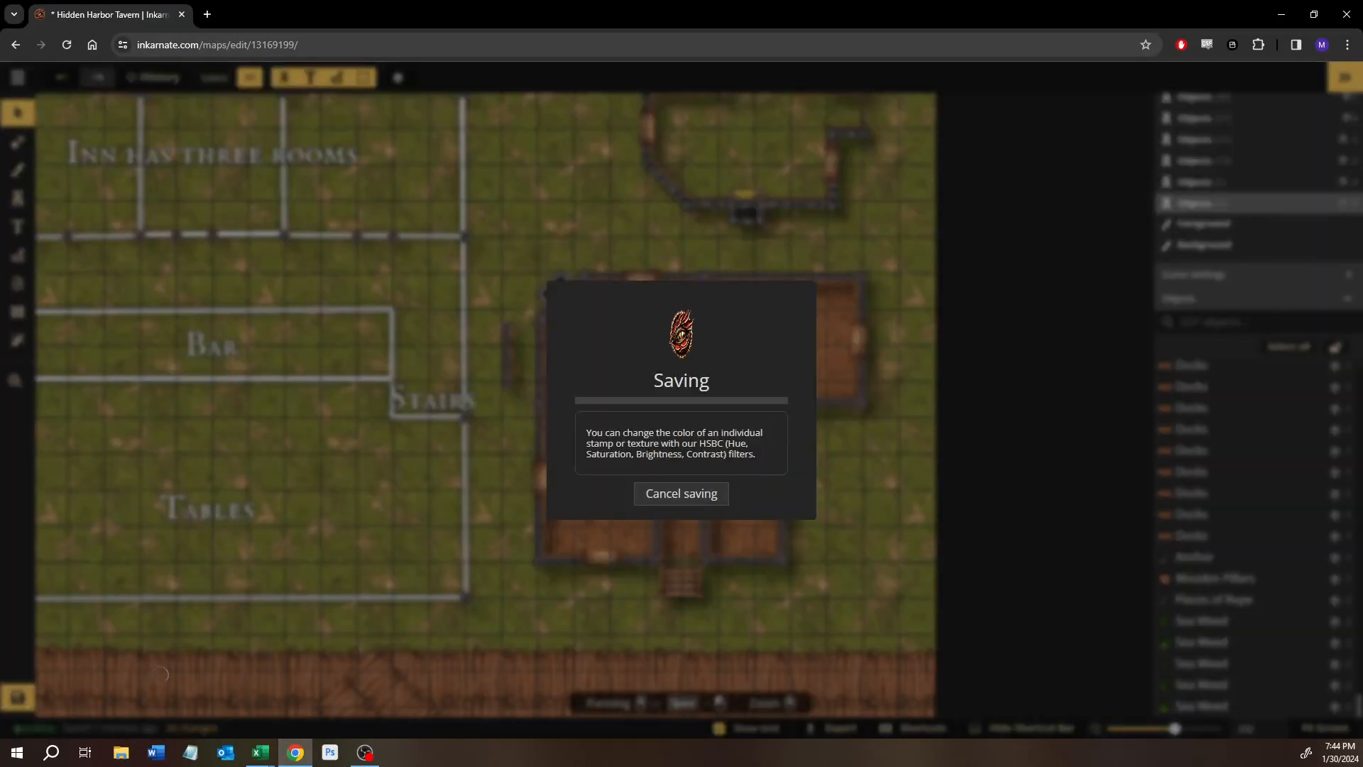